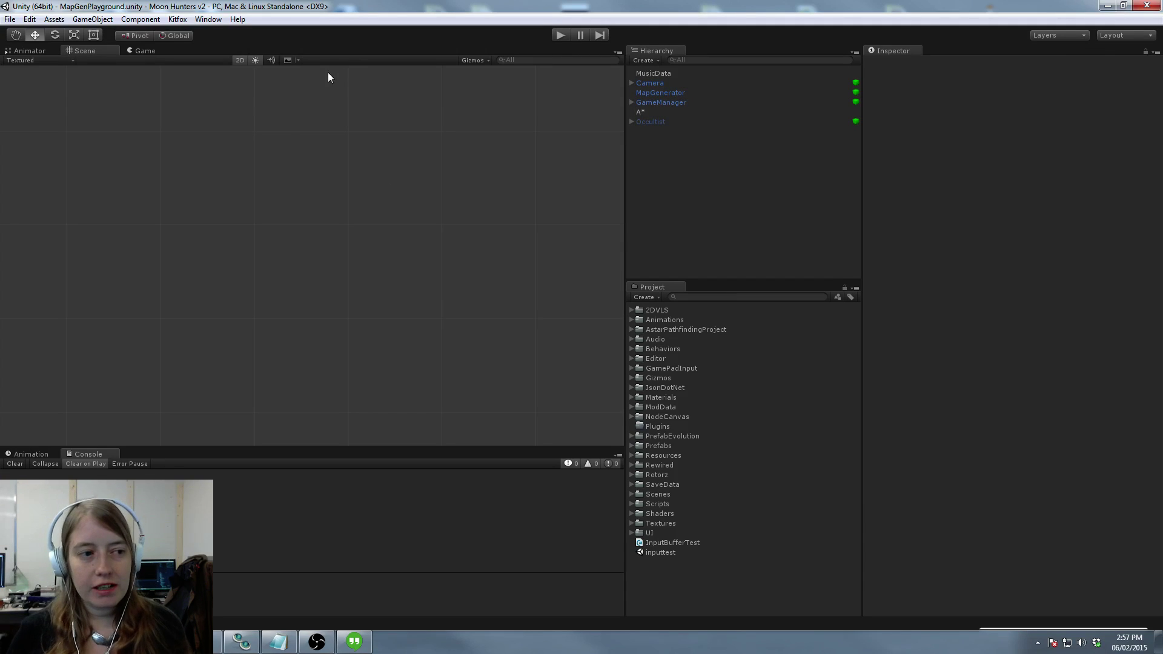
pyautogui.moveTo(0, 96); pyautogui.dragTo(0, 94)
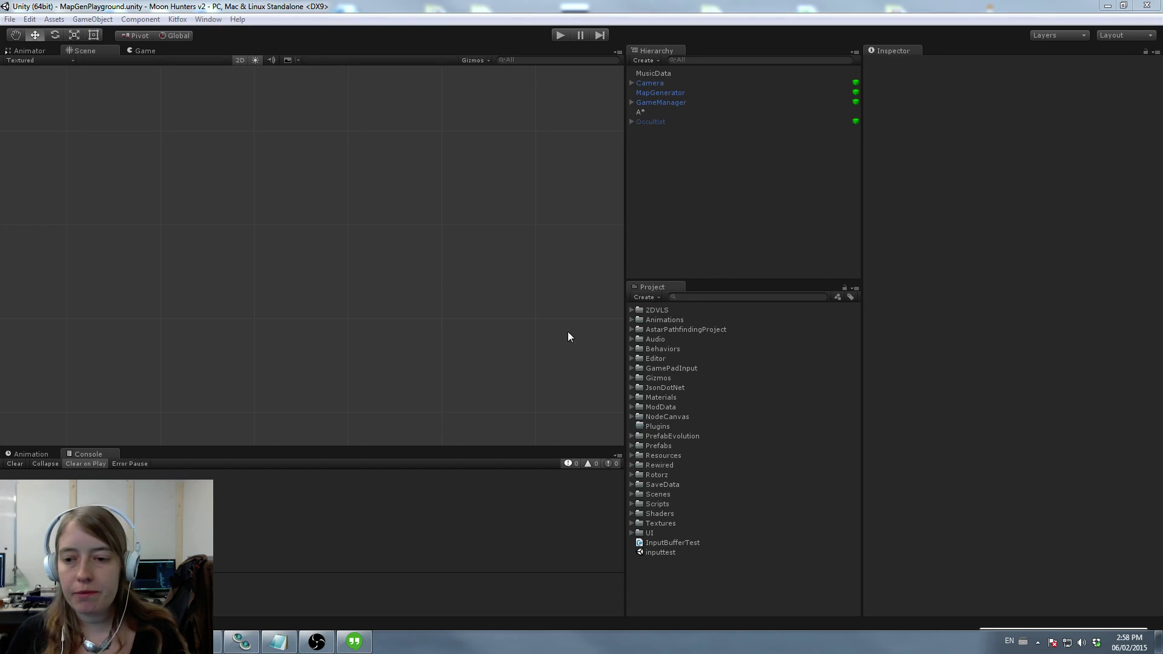
pyautogui.click(698, 297)
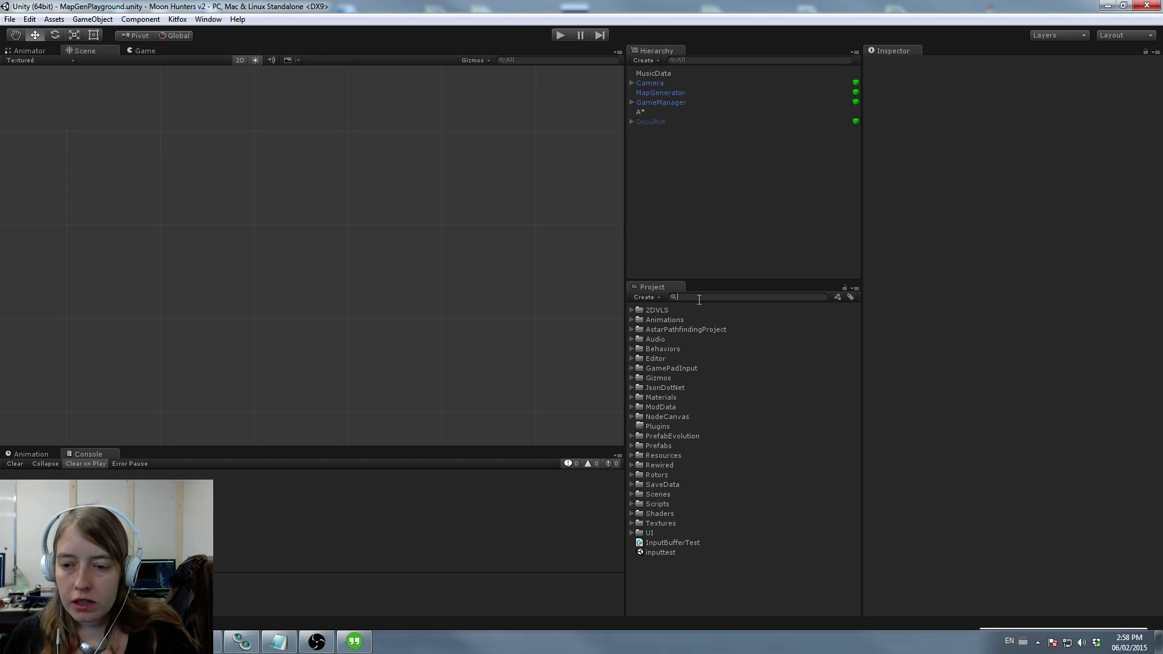
# Step: Play the scene, pause it to examine the layout of the generated desert map around the character, and stop play mode
pyautogui.click(560, 35)
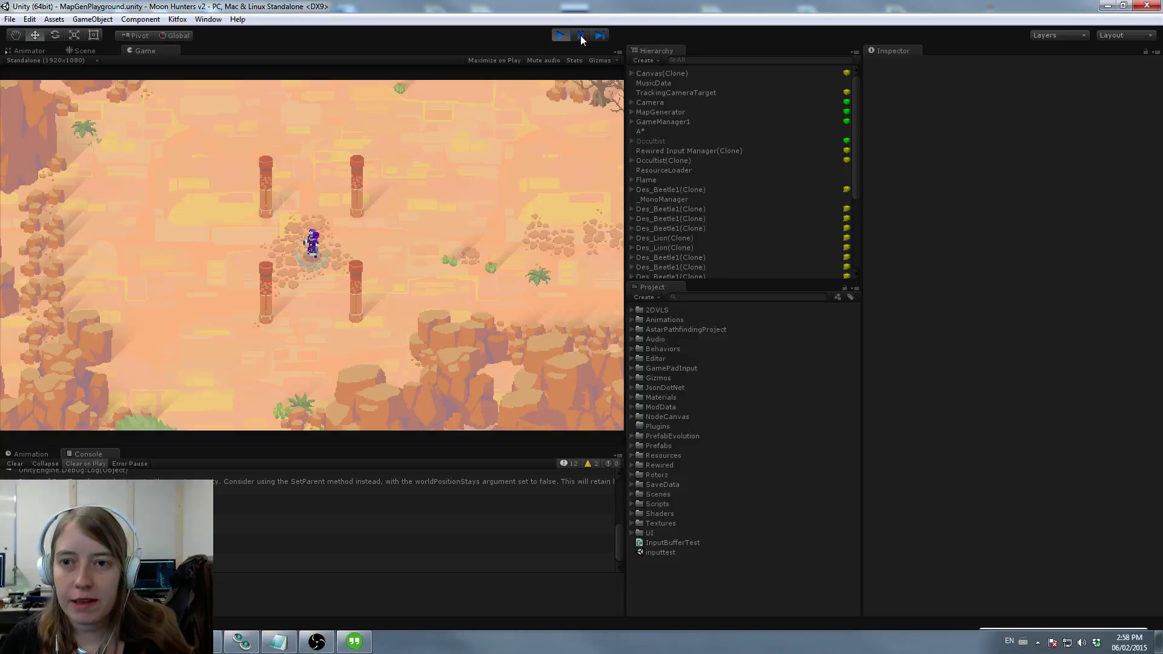
pyautogui.click(580, 35)
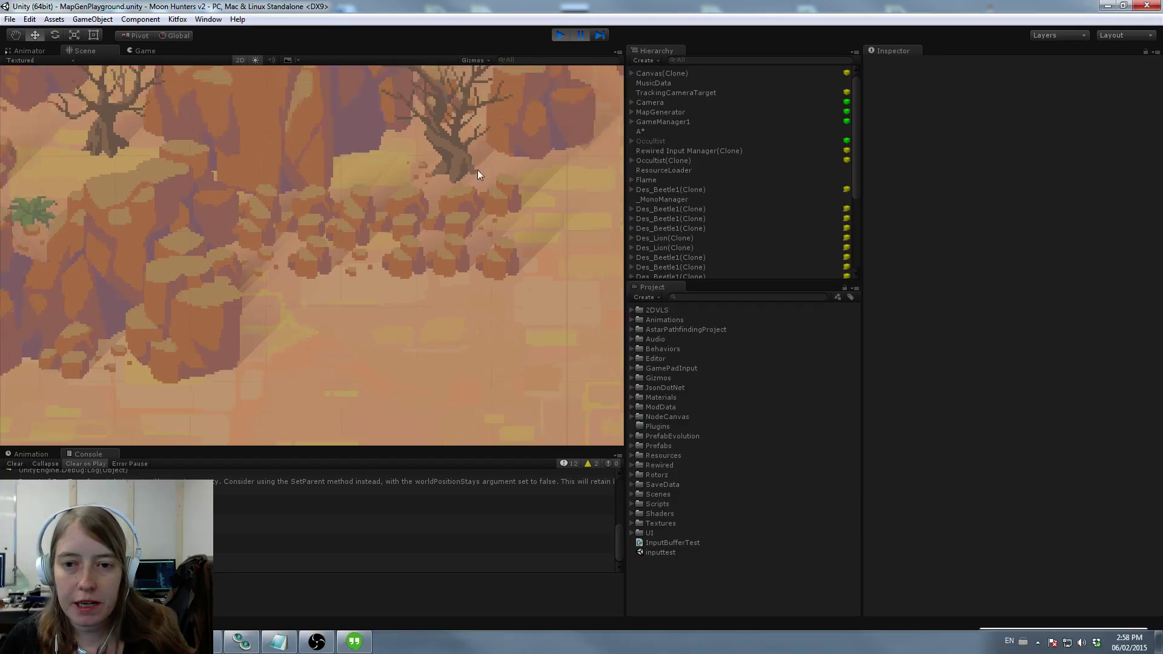
pyautogui.scroll(-5, 479, 190)
pyautogui.moveTo(269, 94); pyautogui.dragTo(394, 326, button='middle')
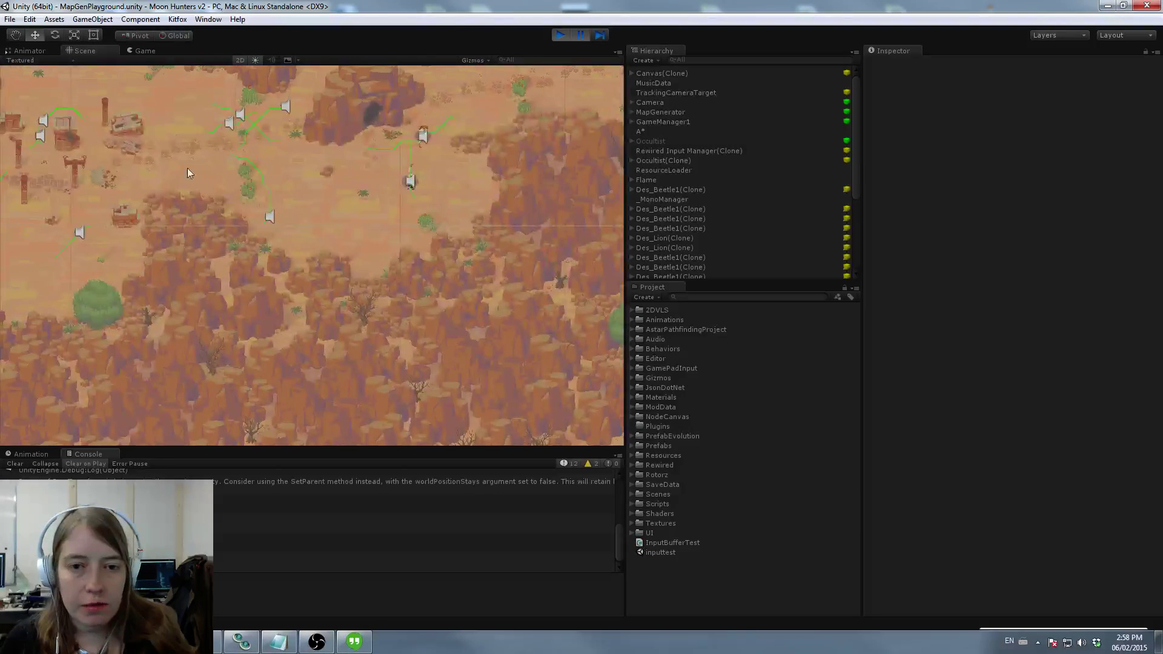
pyautogui.moveTo(171, 160); pyautogui.dragTo(423, 279, button='middle')
pyautogui.moveTo(96, 182)
pyautogui.mouseDown(button='middle')
pyautogui.moveTo(194, 213)
pyautogui.moveTo(336, 172)
pyautogui.moveTo(438, 234)
pyautogui.moveTo(422, 195)
pyautogui.mouseUp(button='middle')
pyautogui.scroll(2, 426, 232)
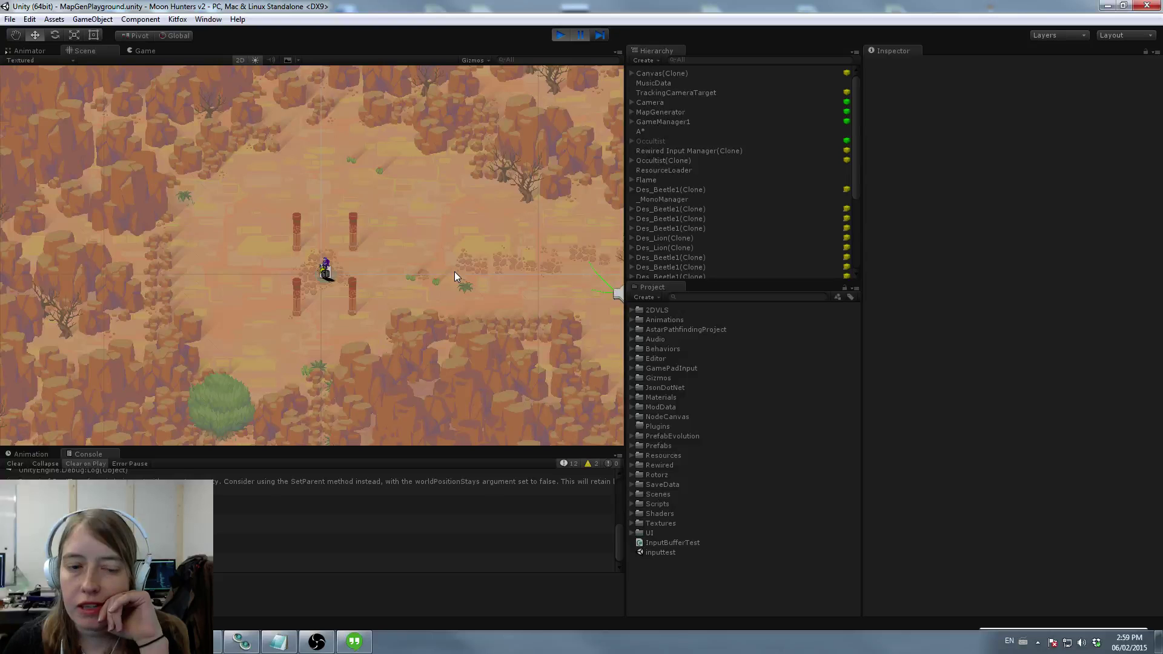
pyautogui.moveTo(545, 212)
pyautogui.mouseDown(button='middle')
pyautogui.moveTo(272, 239)
pyautogui.moveTo(273, 348)
pyautogui.moveTo(171, 306)
pyautogui.mouseUp(button='middle')
pyautogui.moveTo(436, 176)
pyautogui.mouseDown(button='middle')
pyautogui.moveTo(335, 341)
pyautogui.moveTo(226, 298)
pyautogui.moveTo(179, 164)
pyautogui.mouseUp(button='middle')
pyautogui.moveTo(186, 284); pyautogui.dragTo(555, 237, button='middle')
pyautogui.moveTo(27, 192); pyautogui.dragTo(421, 168, button='middle')
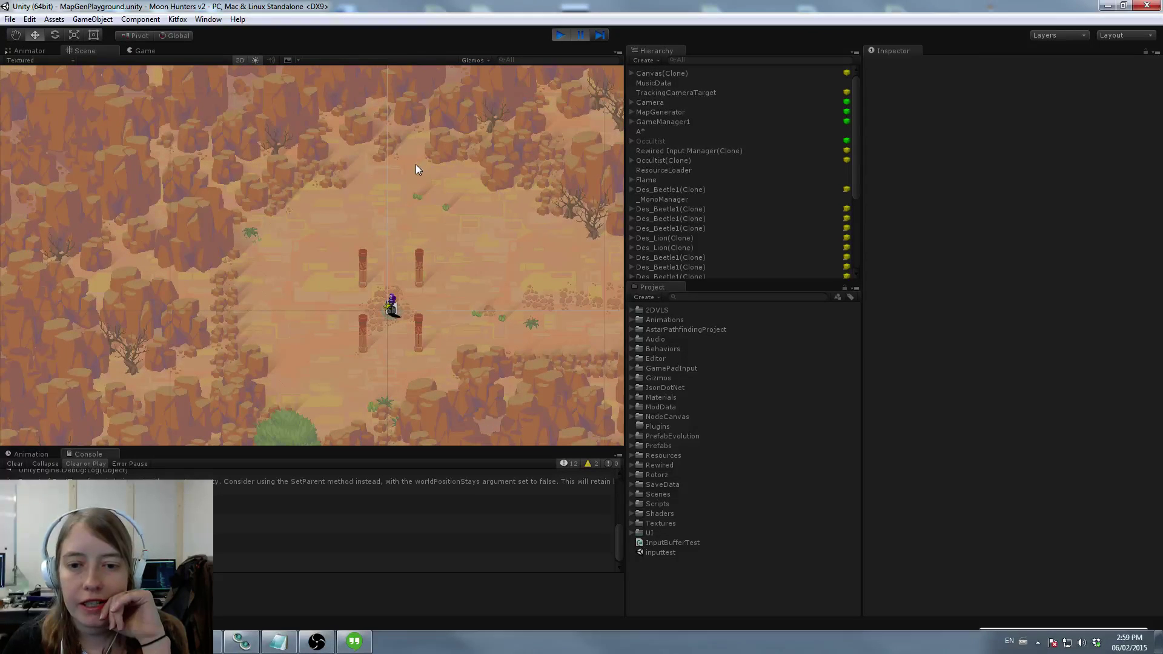
pyautogui.click(562, 35)
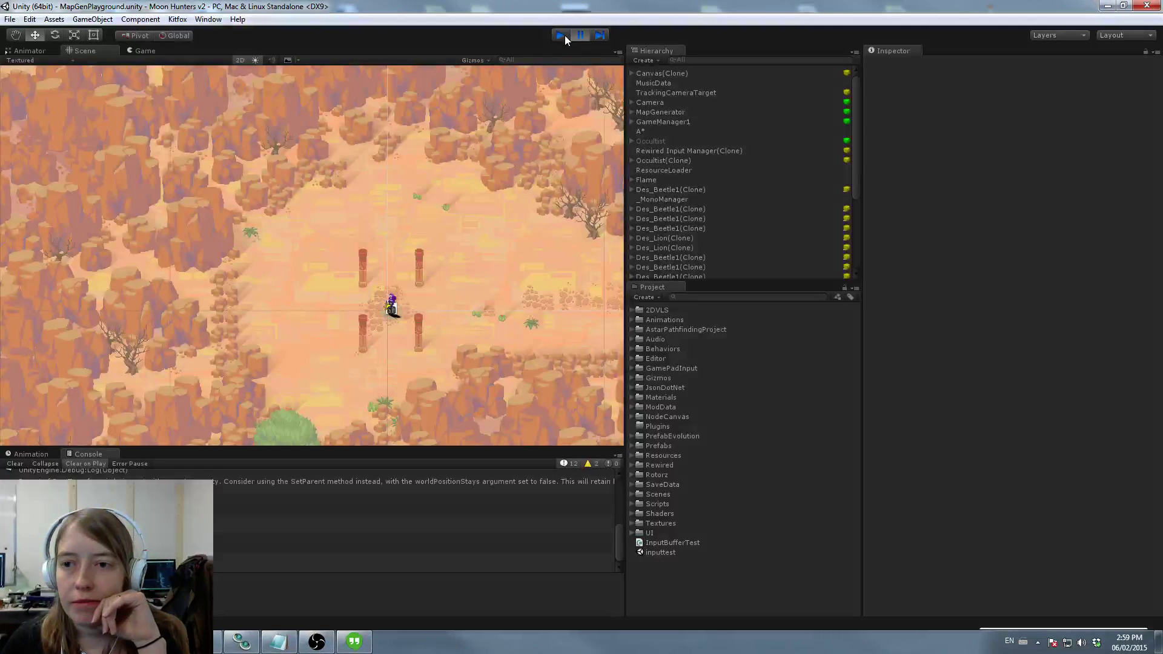
# Step: Open the DesertMapInfo asset assigned to the MapGenerator and expand its Main Nodes to review the chunk tags
pyautogui.click(656, 94)
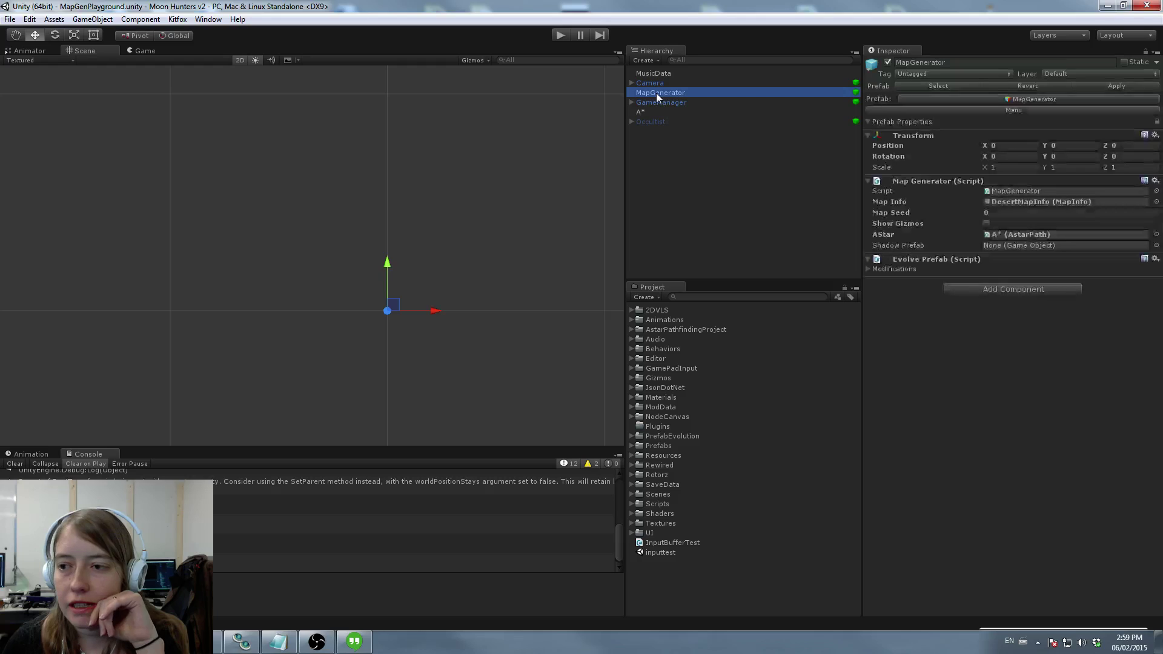
pyautogui.click(1005, 201)
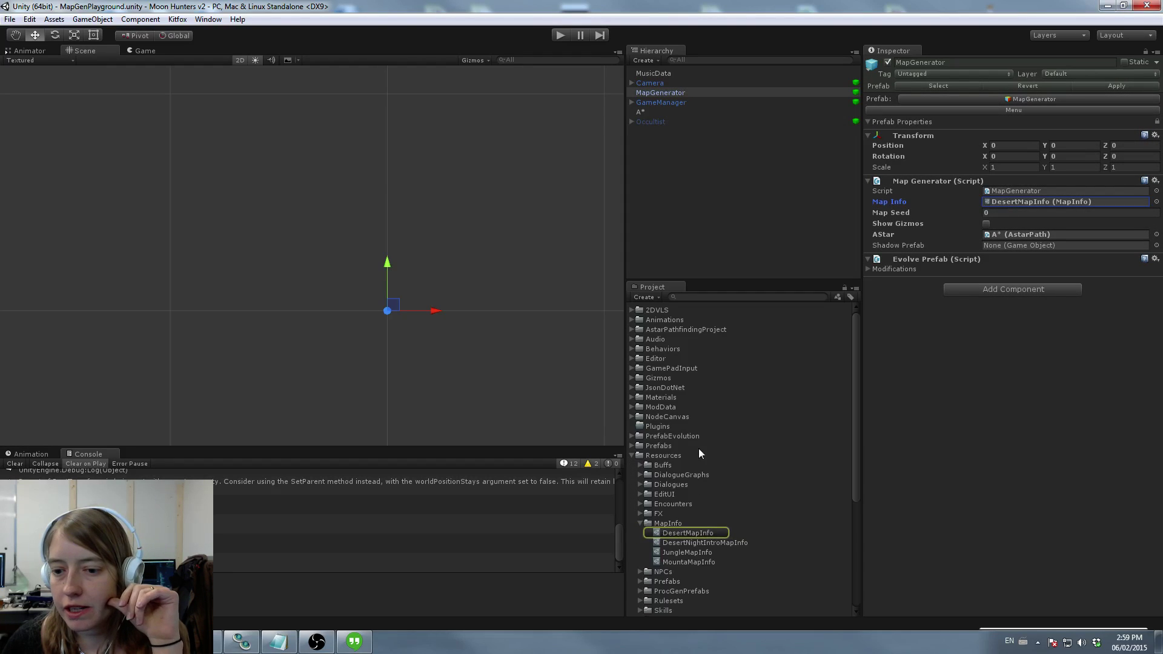
pyautogui.click(678, 533)
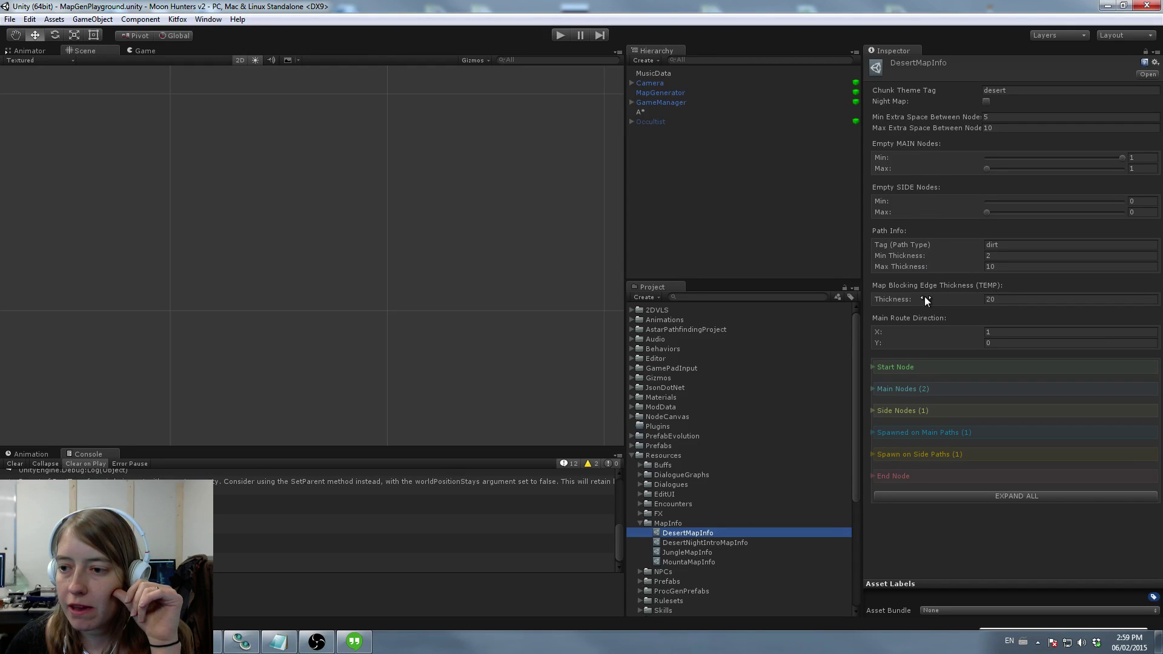
pyautogui.click(909, 405)
pyautogui.click(873, 389)
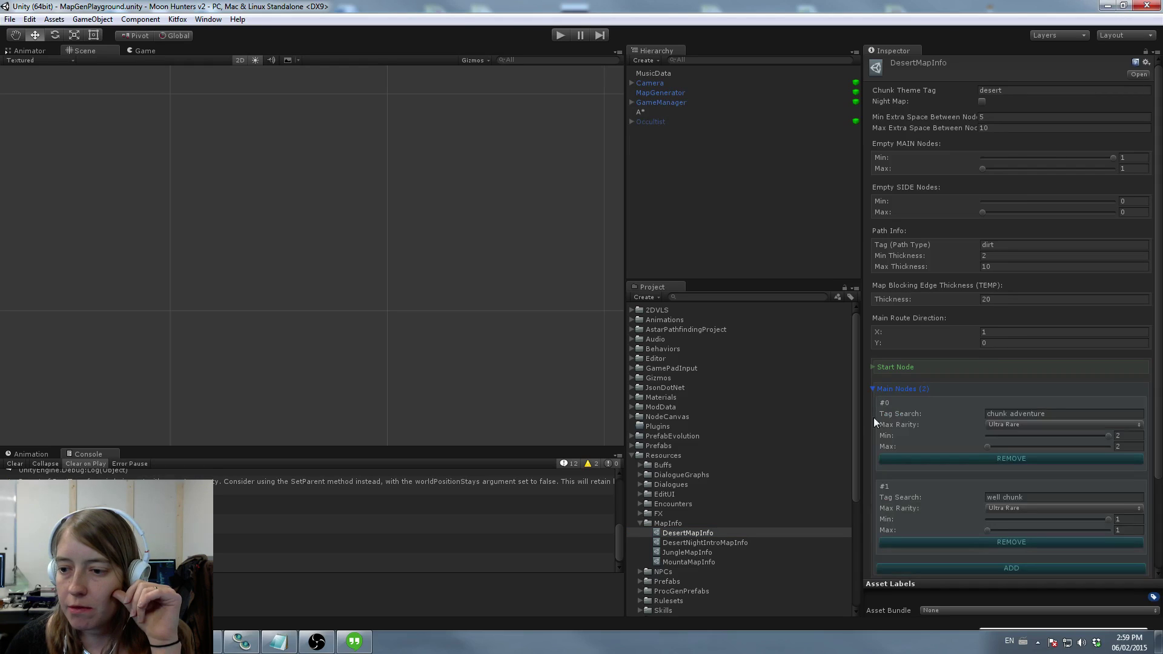
pyautogui.scroll(-3, 908, 394)
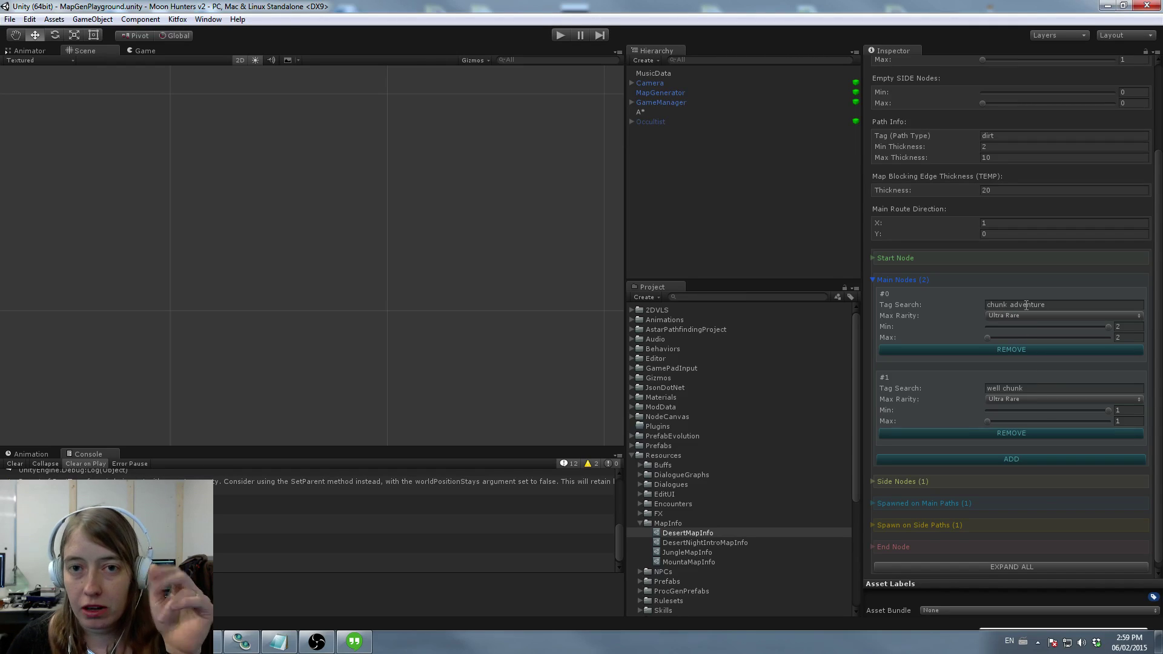
# Step: Search the project assets for "chunk" and place the JungleChunkEvent1 prefab in the scene at about X -4.58, Y 4.10
pyautogui.click(751, 297)
pyautogui.write('chunk')
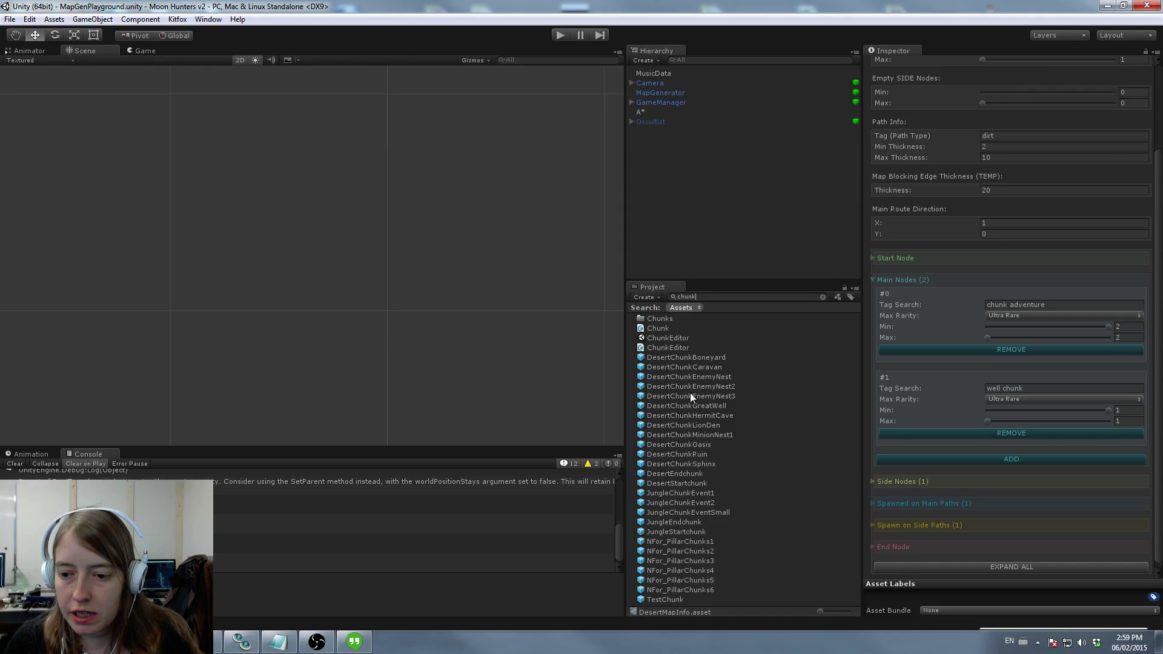
pyautogui.click(693, 493)
pyautogui.moveTo(696, 493); pyautogui.dragTo(318, 242)
pyautogui.scroll(3, 322, 247)
pyautogui.moveTo(282, 236); pyautogui.dragTo(340, 298, button='middle')
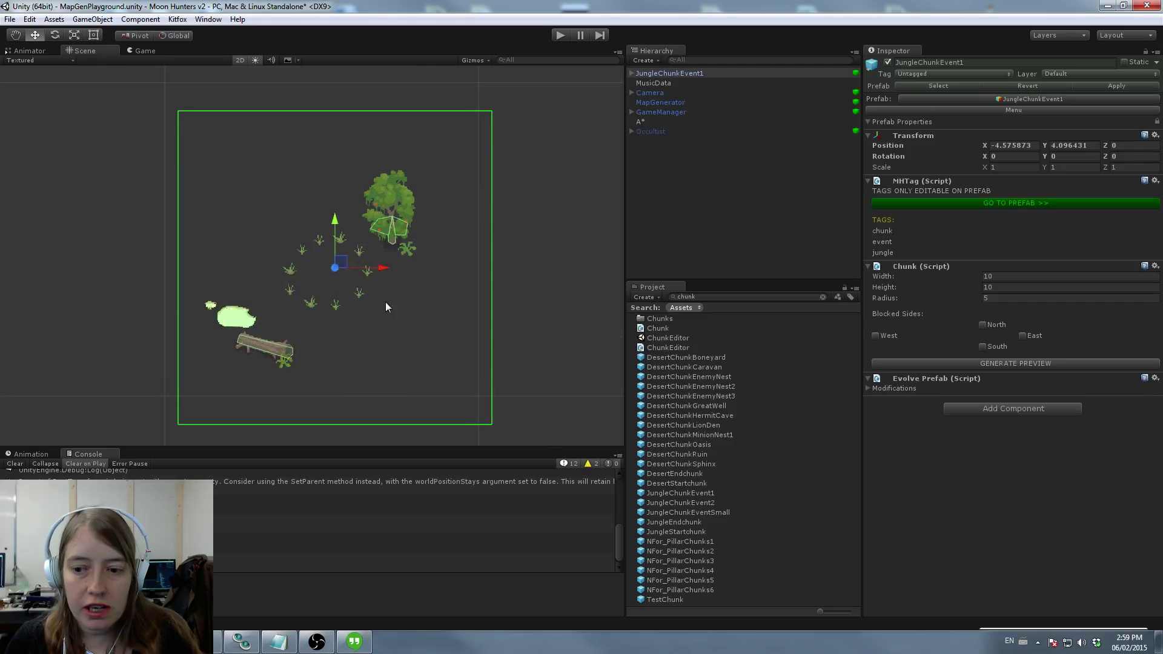
# Step: Place the JungleChunkEvent2 prefab to the right of the first chunk, at about X 6.09, Y 4.24
pyautogui.moveTo(583, 385); pyautogui.dragTo(471, 398, button='middle')
pyautogui.click(680, 502)
pyautogui.moveTo(680, 503); pyautogui.dragTo(549, 271)
pyautogui.moveTo(548, 271); pyautogui.dragTo(443, 270, button='middle')
pyautogui.moveTo(453, 266); pyautogui.dragTo(460, 272)
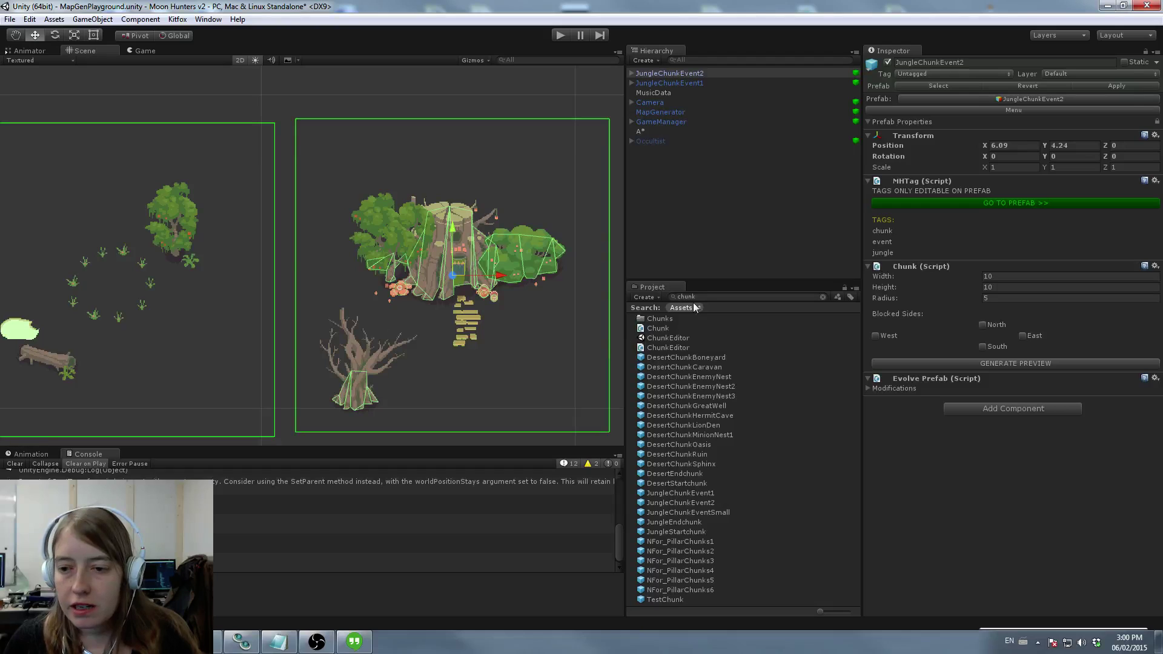
# Step: Clear the asset search and browse the jungle event chunk prefabs in the project folders
pyautogui.doubleClick(700, 320)
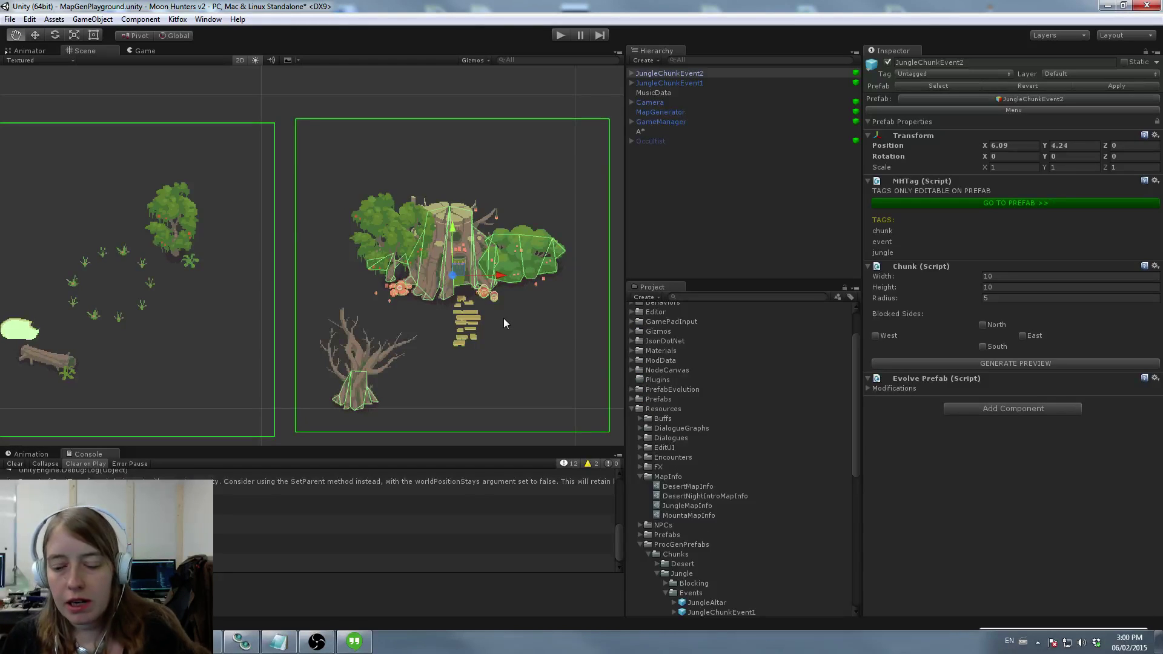
pyautogui.moveTo(503, 318); pyautogui.dragTo(481, 267, button='middle')
pyautogui.scroll(-10, 746, 387)
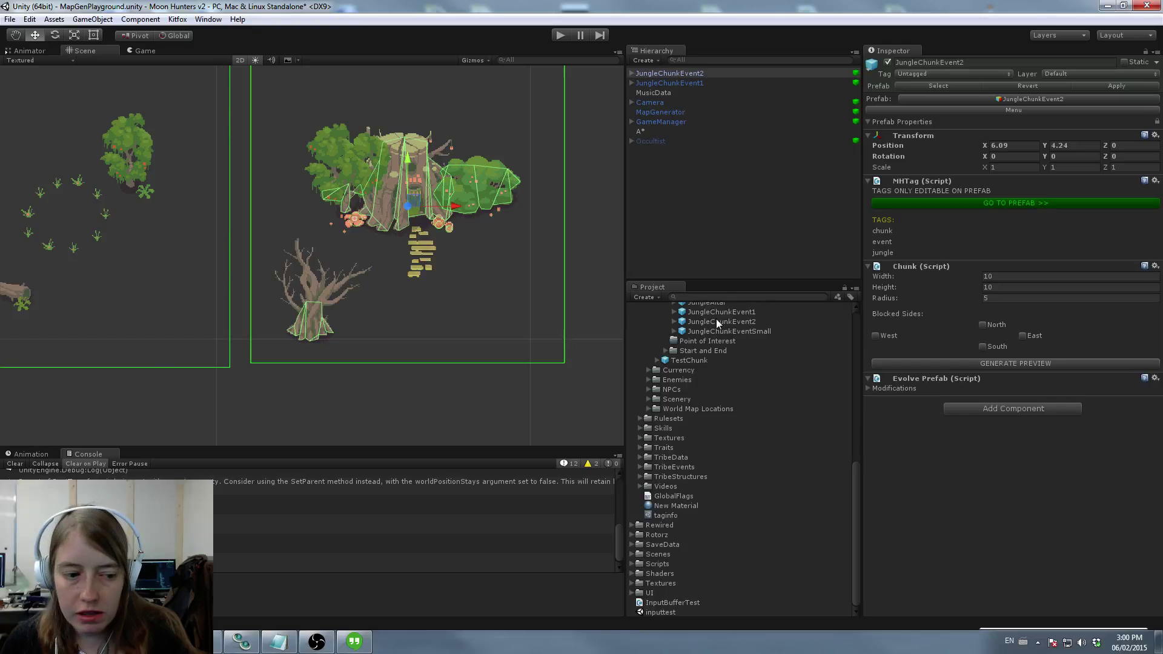
pyautogui.click(709, 296)
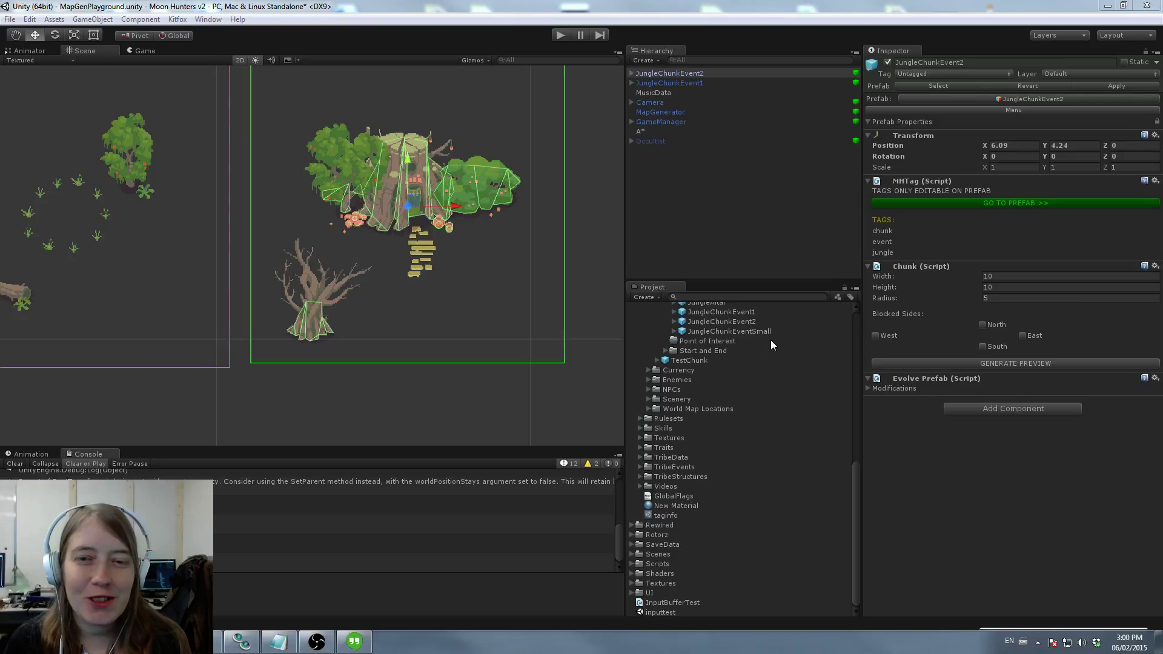
pyautogui.moveTo(856, 477); pyautogui.dragTo(858, 452)
pyautogui.scroll(-3, 818, 460)
# Step: Search the project assets for "jungl", look through the jungle art, and clear the search
pyautogui.click(716, 296)
pyautogui.write('jungl')
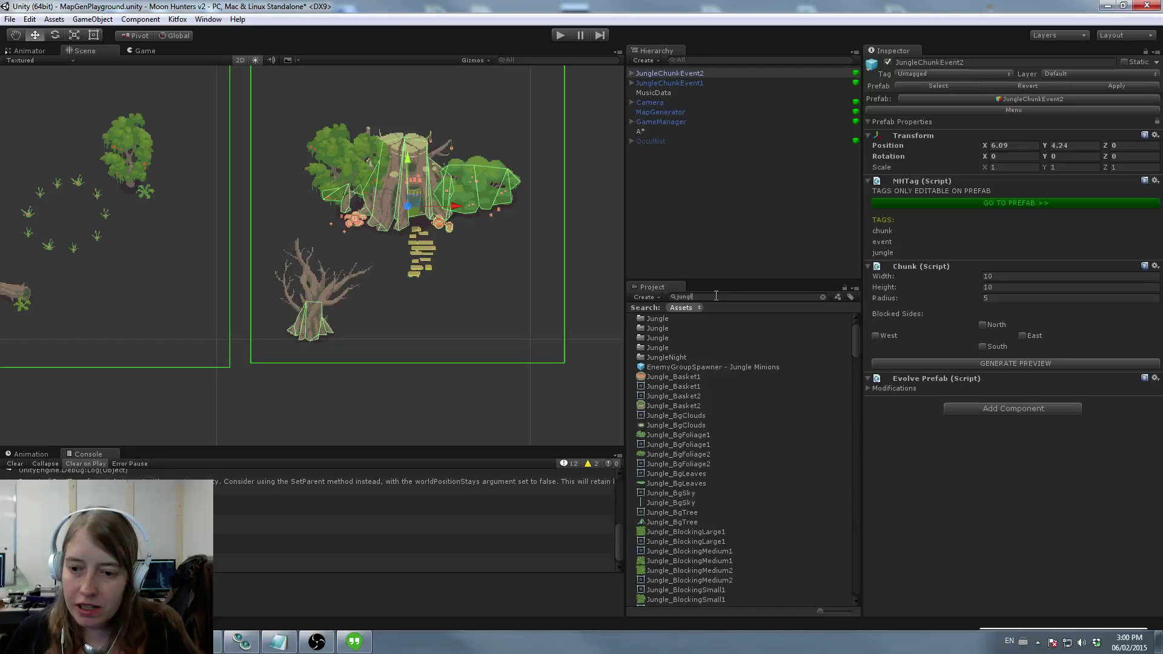
pyautogui.scroll(-5, 666, 431)
pyautogui.scroll(4, 672, 435)
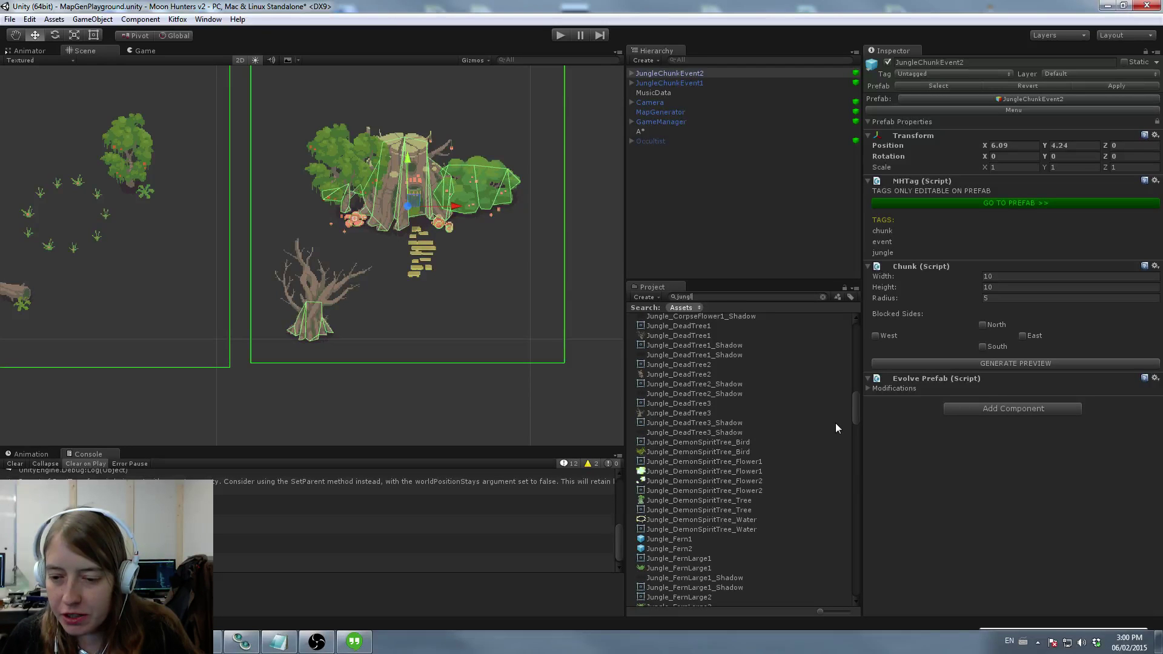
pyautogui.moveTo(856, 412); pyautogui.dragTo(852, 341)
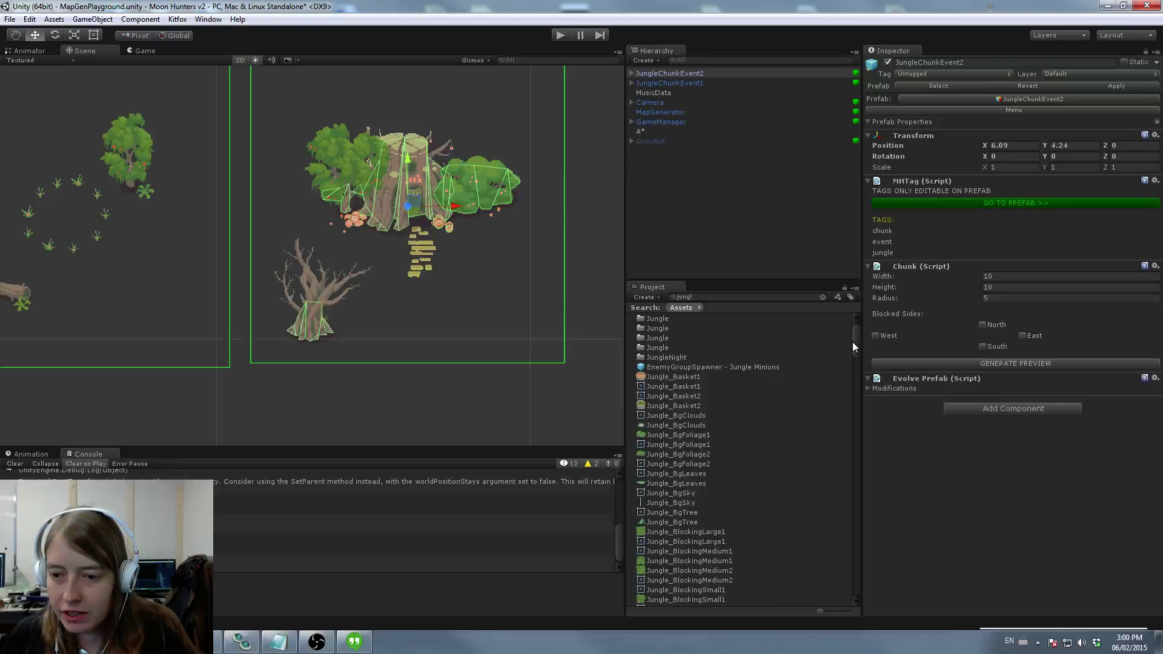
pyautogui.doubleClick(700, 295)
pyautogui.press('BackSpace')
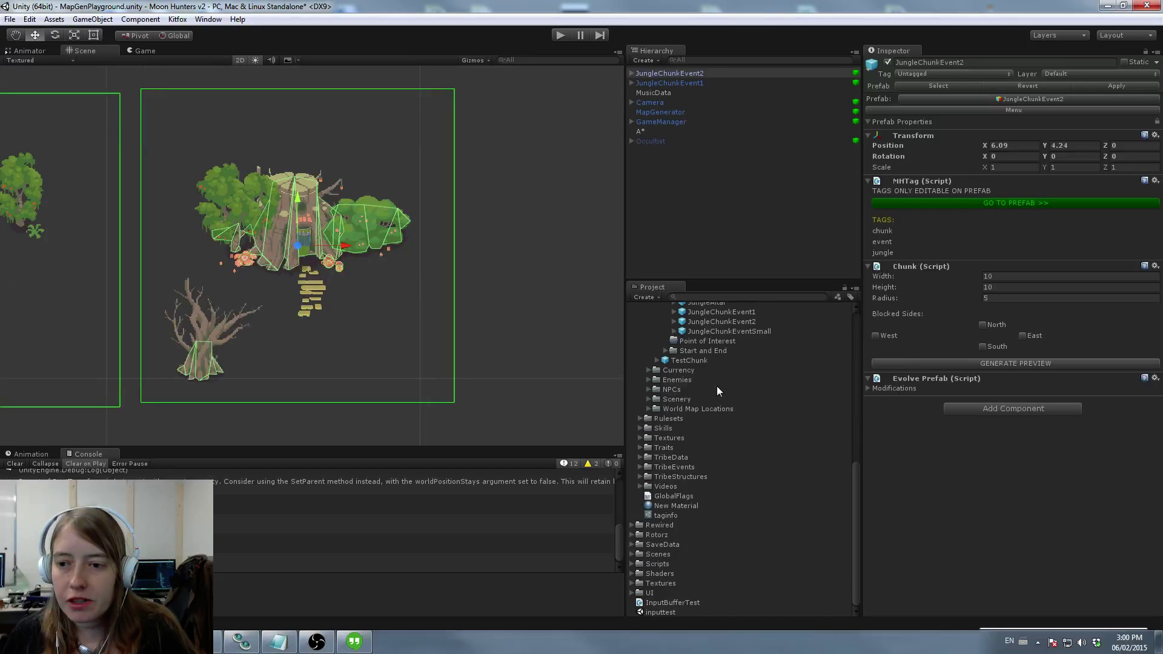
# Step: Duplicate the JungleChunkEvent2 prefab in the Events folder and place the copy in the scene to the right of the existing chunks
pyautogui.scroll(3, 717, 386)
pyautogui.click(737, 395)
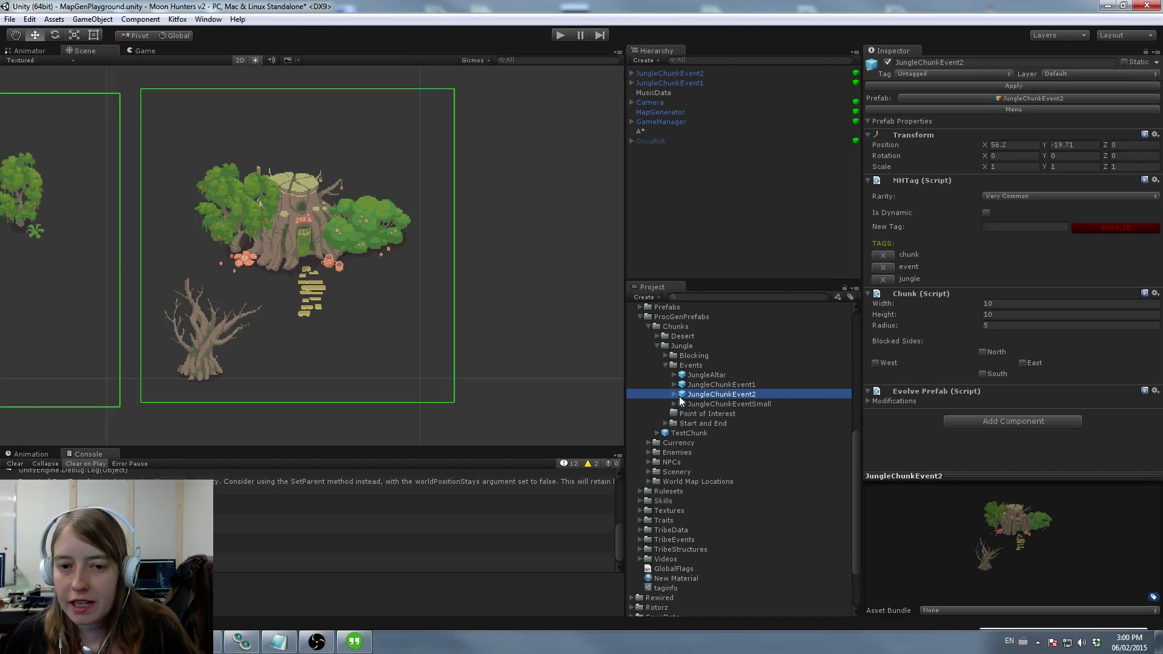
pyautogui.click(743, 385)
pyautogui.click(745, 394)
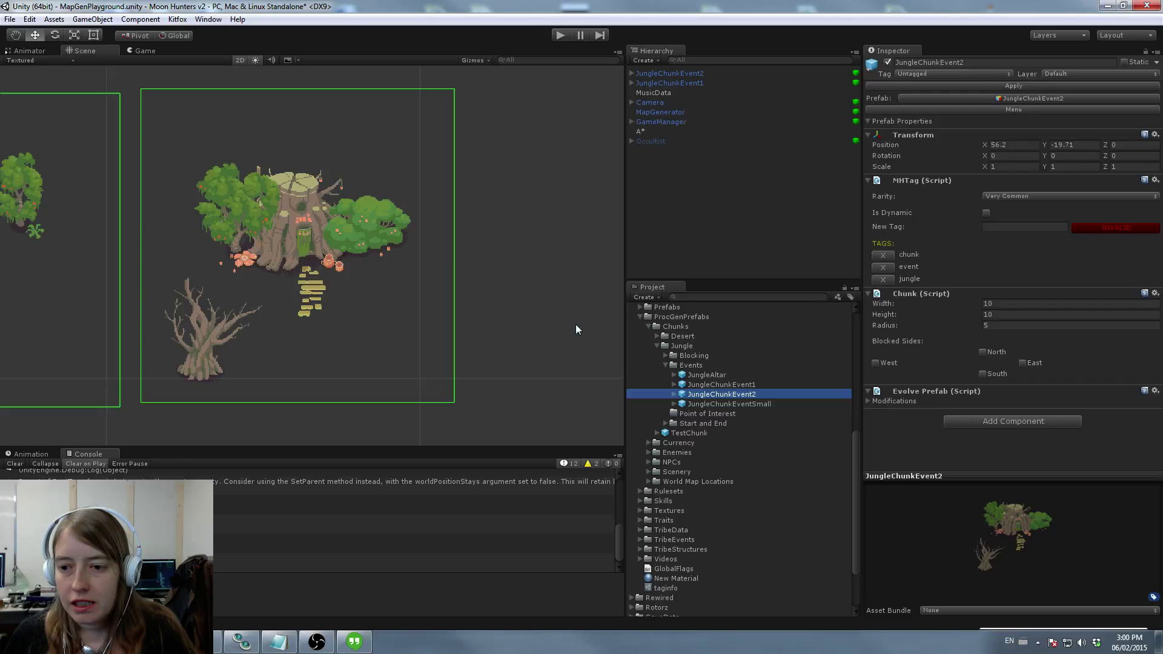
pyautogui.moveTo(710, 404); pyautogui.dragTo(442, 245)
# Step: Delete the copied chunk's scenery objects from Jungle_TreeDead3 through Jungle_House5, keeping only the jungle minions spawner
pyautogui.click(631, 73)
pyautogui.click(670, 84)
pyautogui.keyDown('shift'); pyautogui.click(681, 190); pyautogui.keyUp('shift')
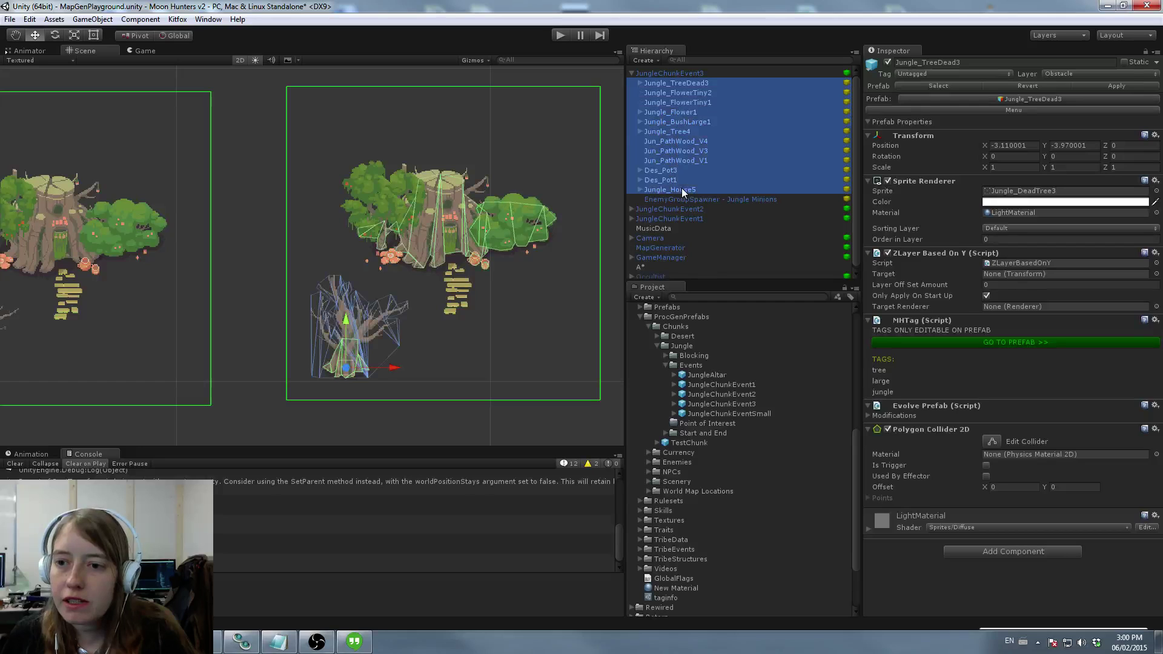
pyautogui.press('Delete')
pyautogui.click(617, 341)
pyautogui.click(618, 344)
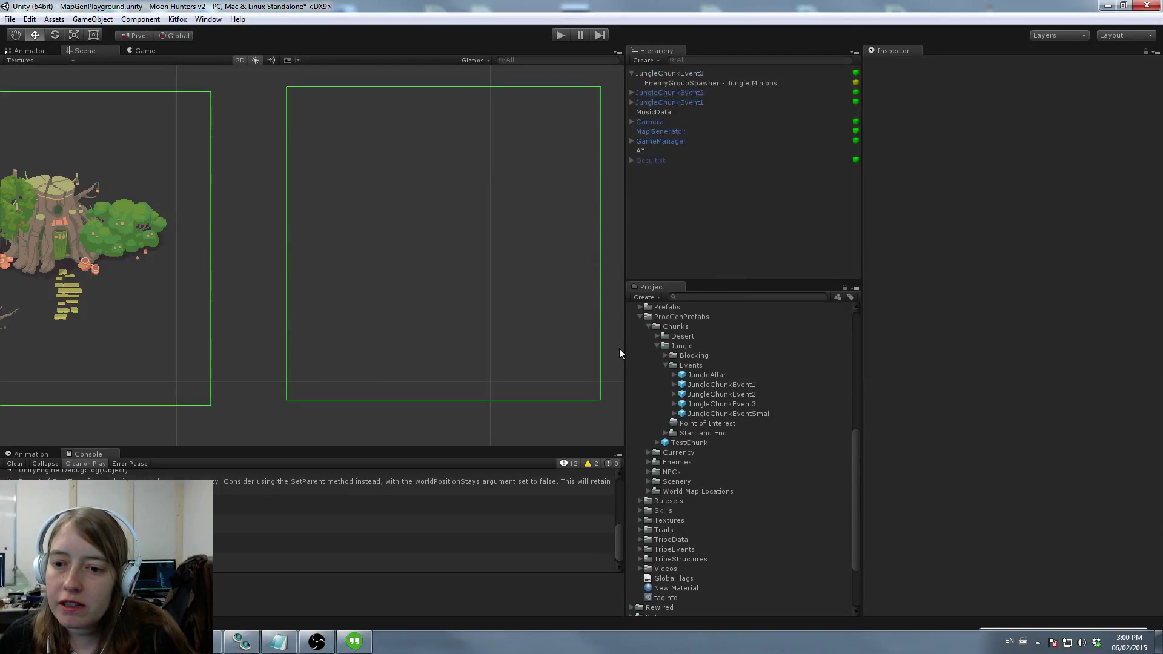
# Step: Move the jungle minions EnemyGroupSpawner near the chunk's centre, at about X 0.18, Y -0.11, and select the parent chunk
pyautogui.click(714, 83)
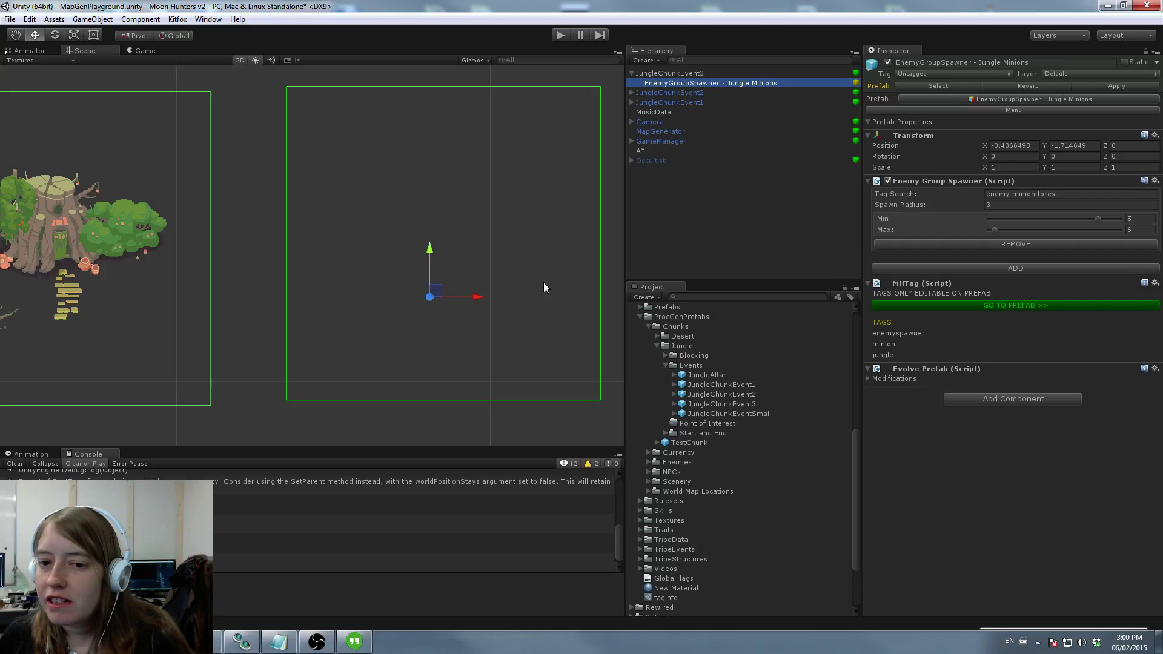
pyautogui.moveTo(440, 289); pyautogui.dragTo(459, 238)
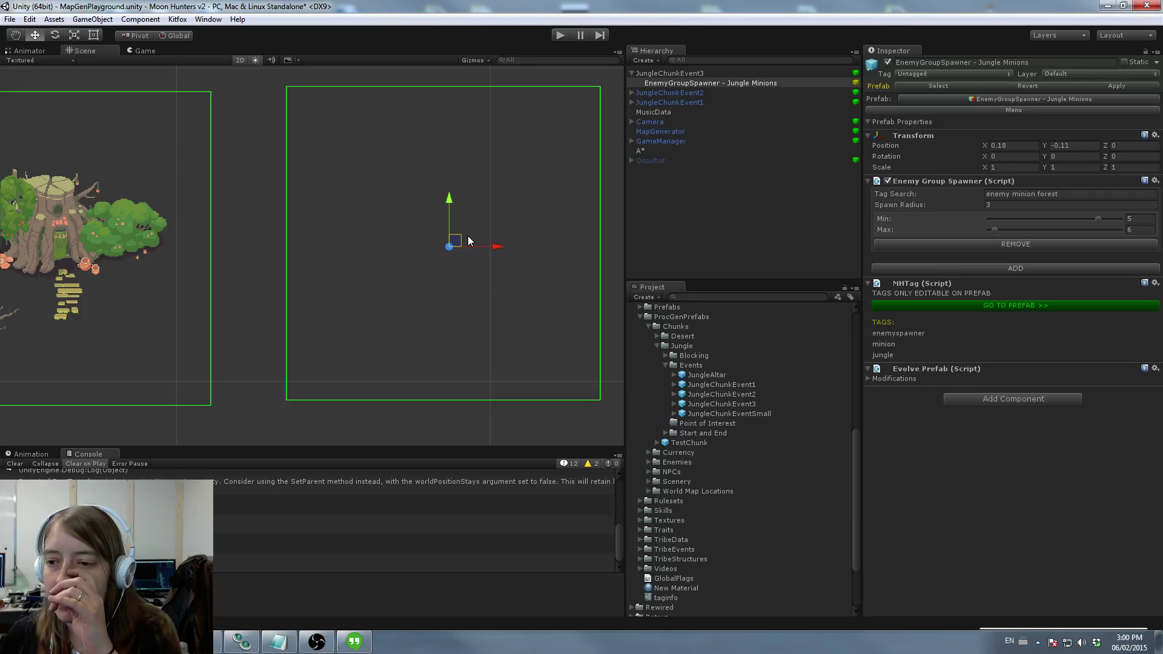
pyautogui.click(658, 74)
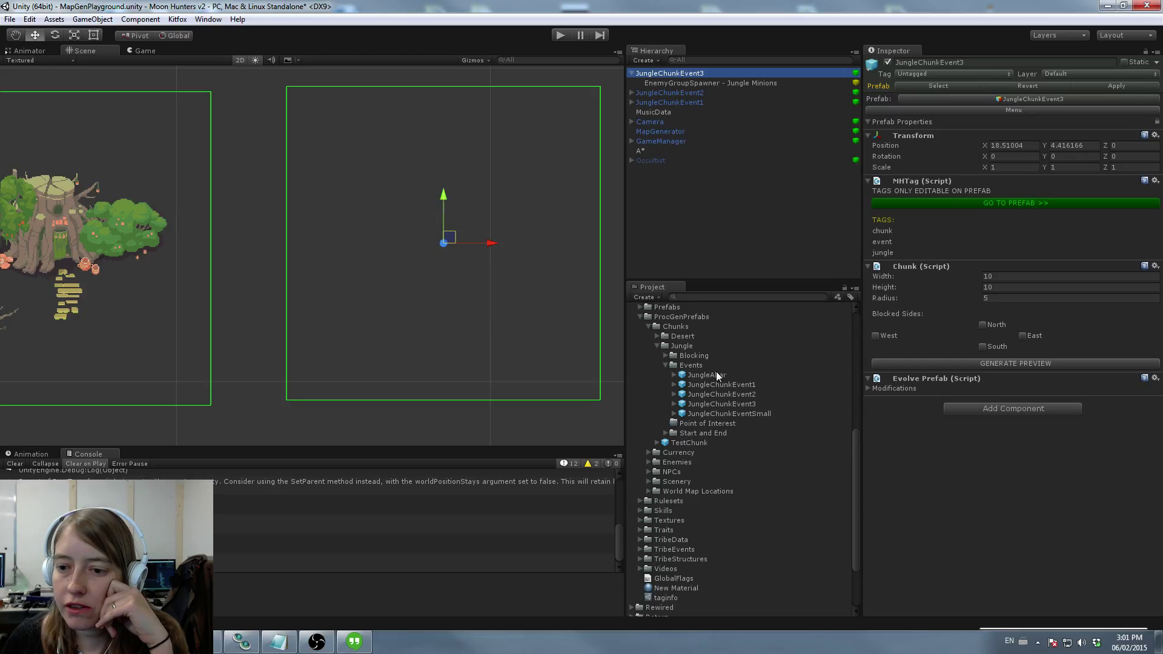
# Step: Search the assets for "jungle" and add the Jungle_DemonSpiritTree_Tree sprite as a child of JungleChunkEvent3
pyautogui.moveTo(856, 455); pyautogui.dragTo(859, 509)
pyautogui.click(735, 297)
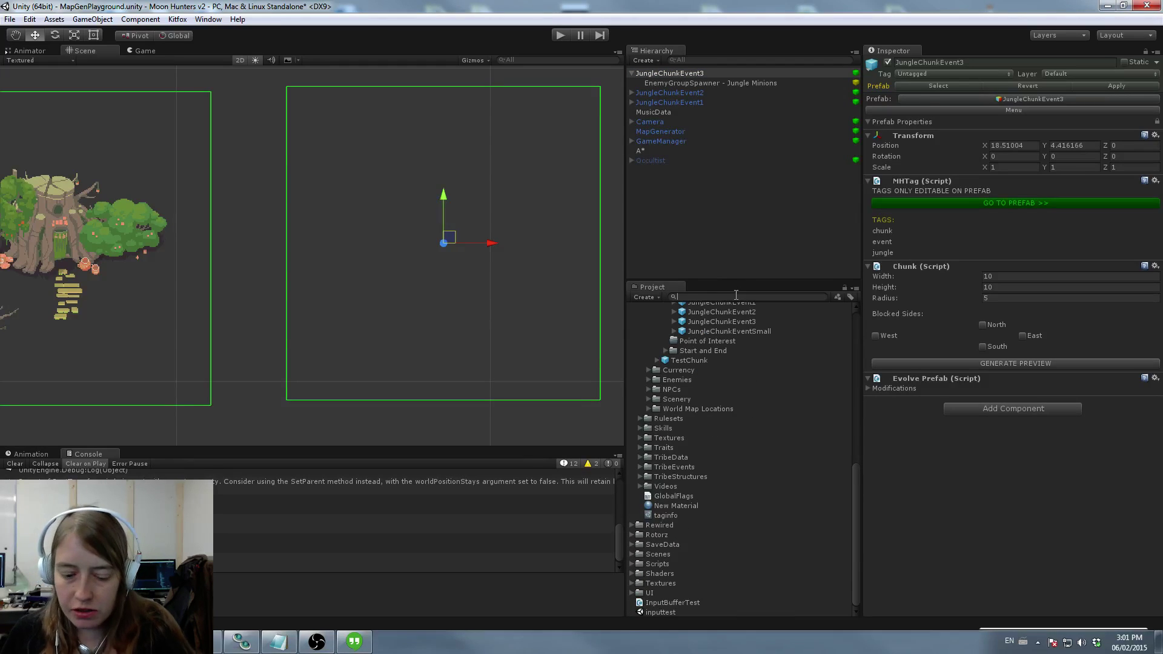
pyautogui.write('jungle')
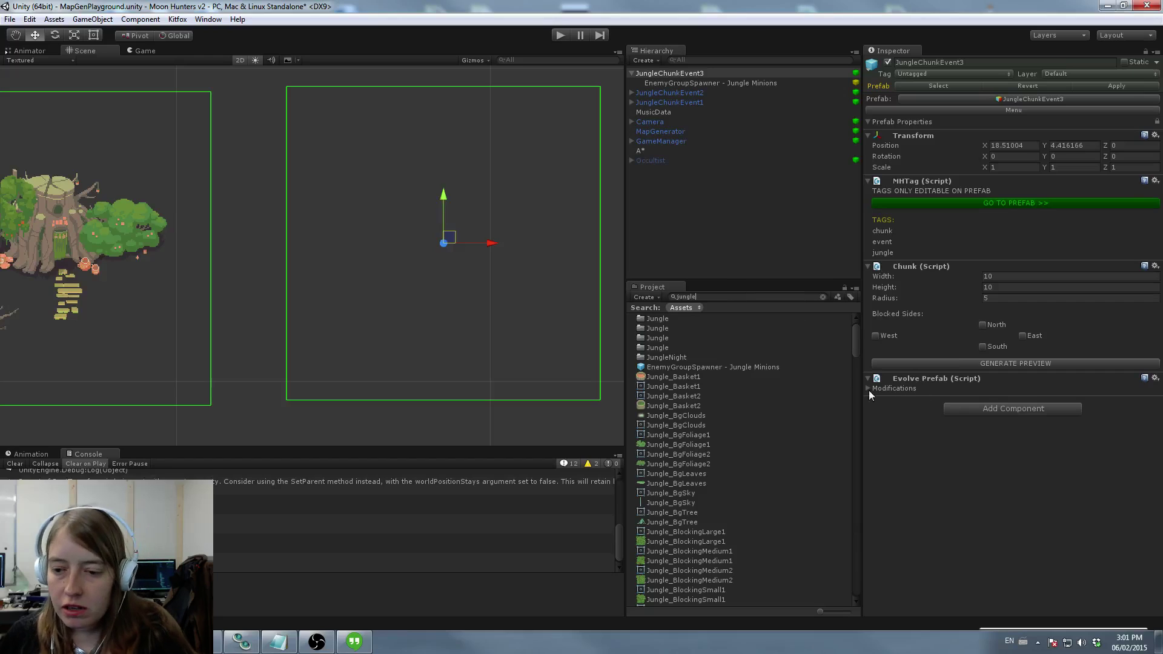
pyautogui.scroll(-10, 740, 464)
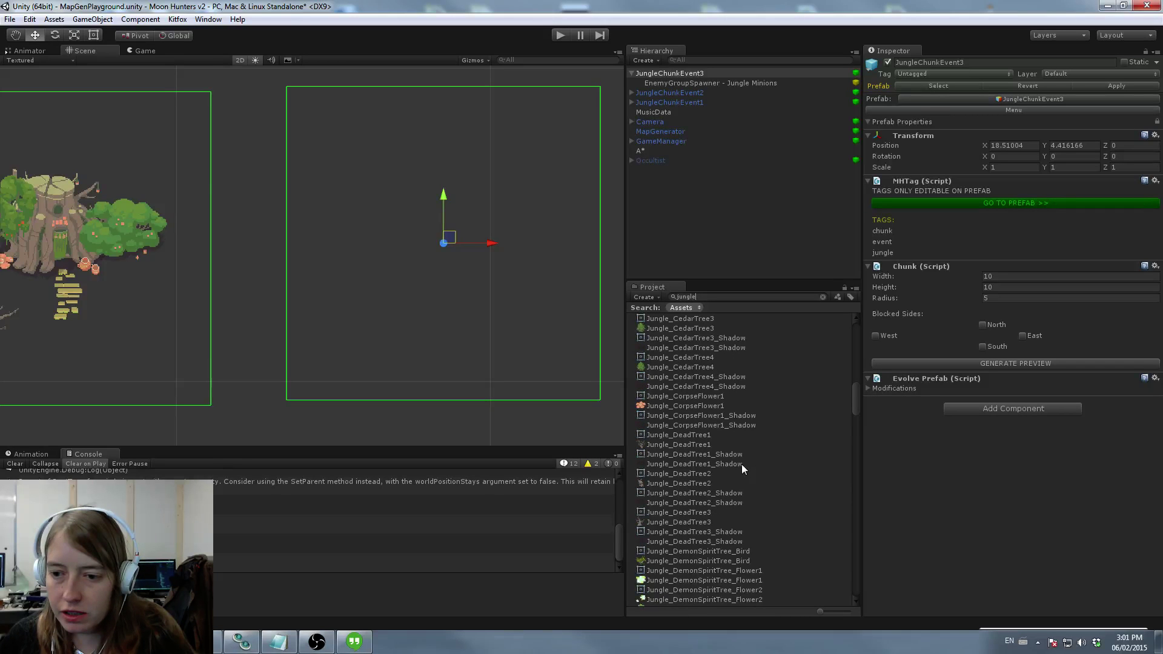
pyautogui.scroll(-5, 741, 464)
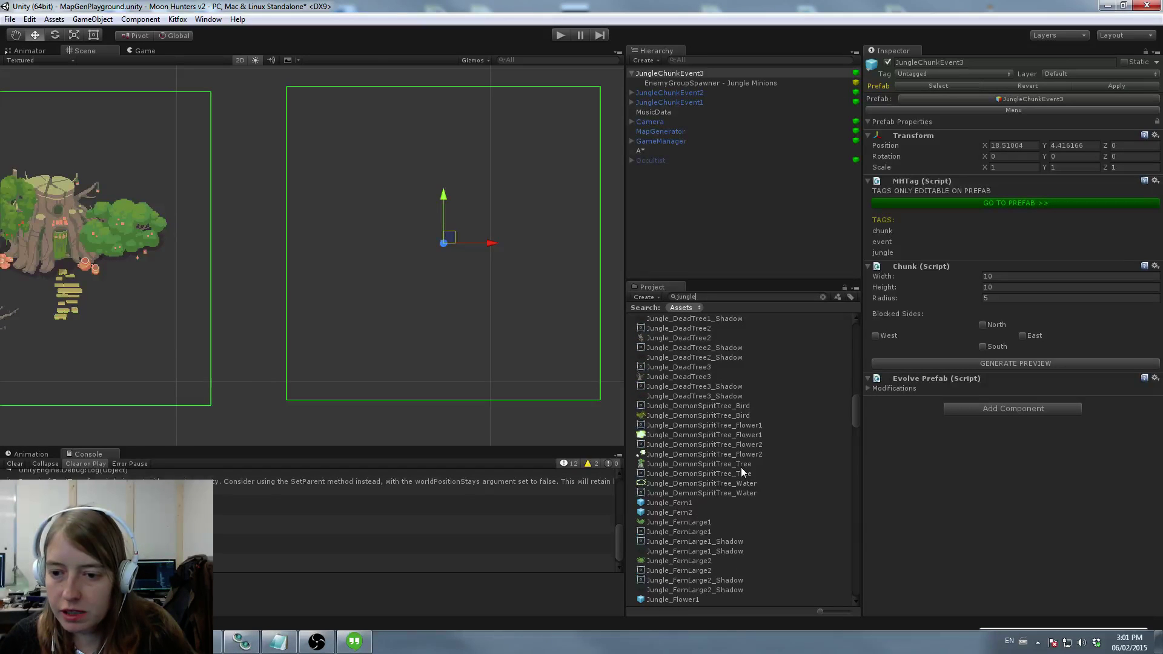
pyautogui.moveTo(699, 466); pyautogui.dragTo(674, 70)
pyautogui.moveTo(699, 169); pyautogui.dragTo(692, 74)
# Step: Set the demon spirit tree's local position to X 0, Y 0 to centre it in the chunk
pyautogui.doubleClick(1021, 97)
pyautogui.write('0')
pyautogui.click(1068, 95)
pyautogui.write('0')
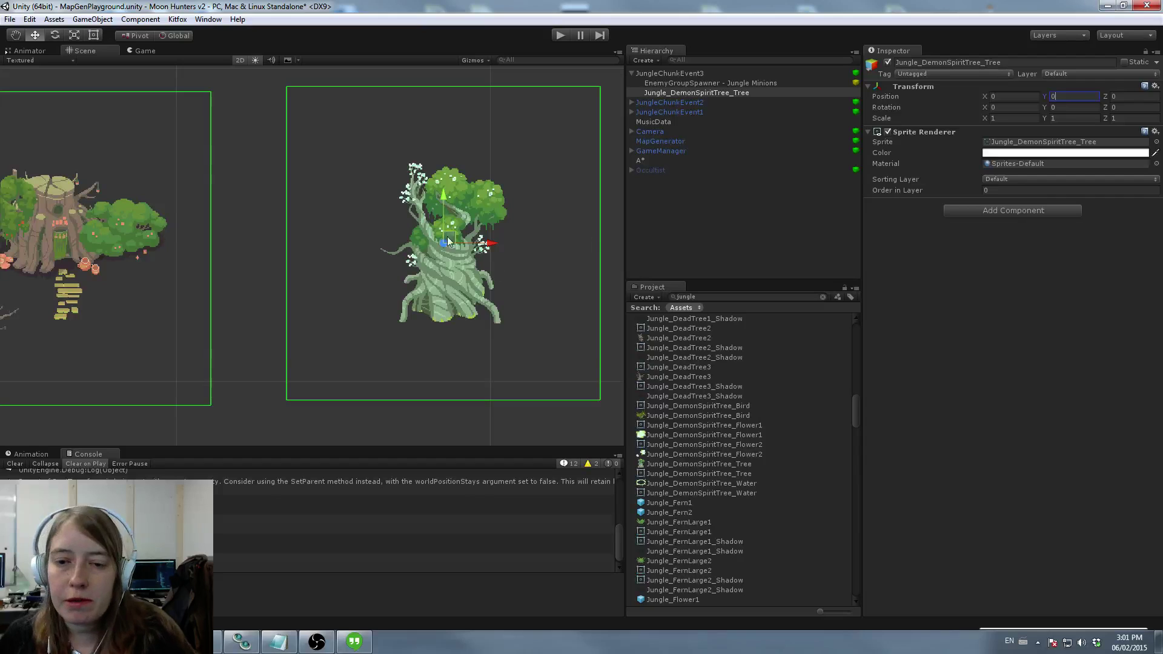
# Step: Move the demon spirit tree up within the chunk to about X -0.04, Y 1.03
pyautogui.moveTo(453, 240); pyautogui.dragTo(447, 210)
pyautogui.moveTo(548, 255); pyautogui.dragTo(425, 266, button='middle')
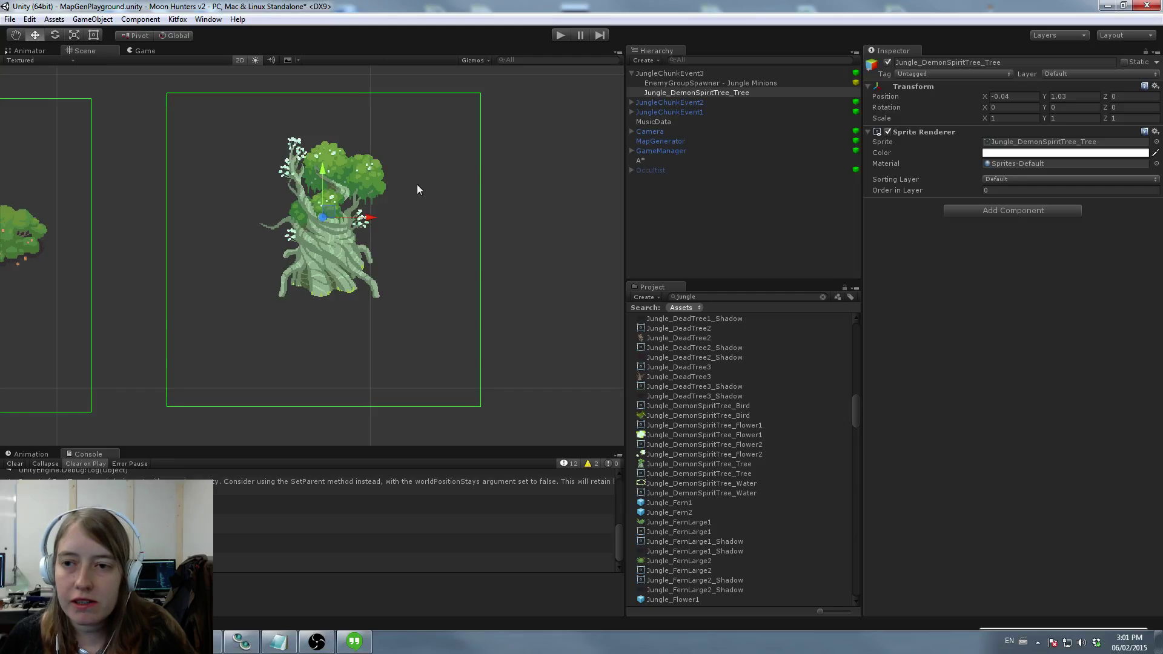
pyautogui.scroll(-5, 460, 182)
pyautogui.moveTo(268, 221)
pyautogui.mouseDown(button='middle')
pyautogui.moveTo(454, 187)
pyautogui.moveTo(329, 242)
pyautogui.moveTo(257, 210)
pyautogui.mouseUp(button='middle')
pyautogui.scroll(2, 354, 291)
pyautogui.scroll(2, 353, 289)
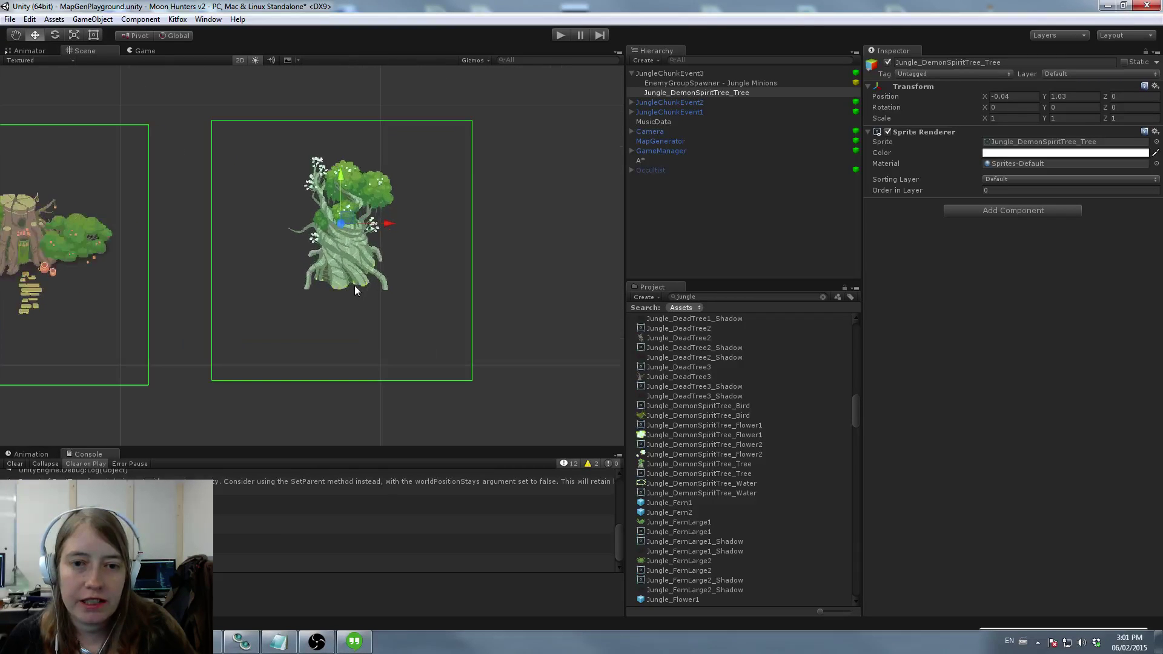
pyautogui.moveTo(367, 276); pyautogui.dragTo(396, 294, button='middle')
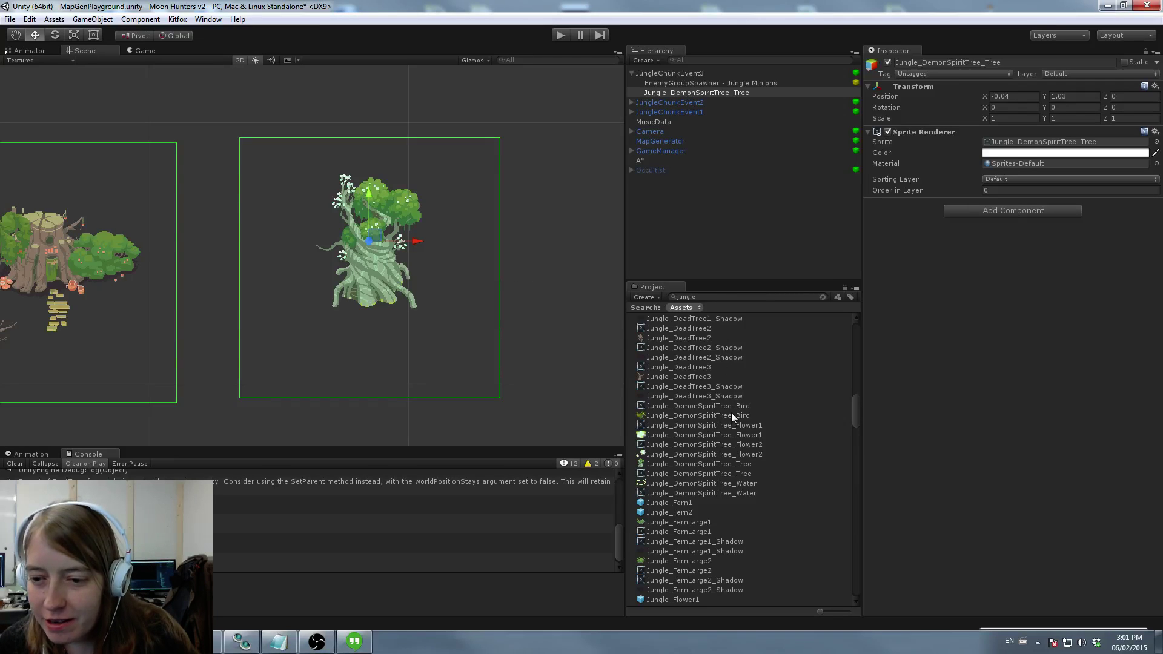
# Step: Add the Jungle_DemonSpiritTree_Bird sprite to the scene, perched on the tree's left branch at about X 16.79, Y 5.57
pyautogui.click(715, 417)
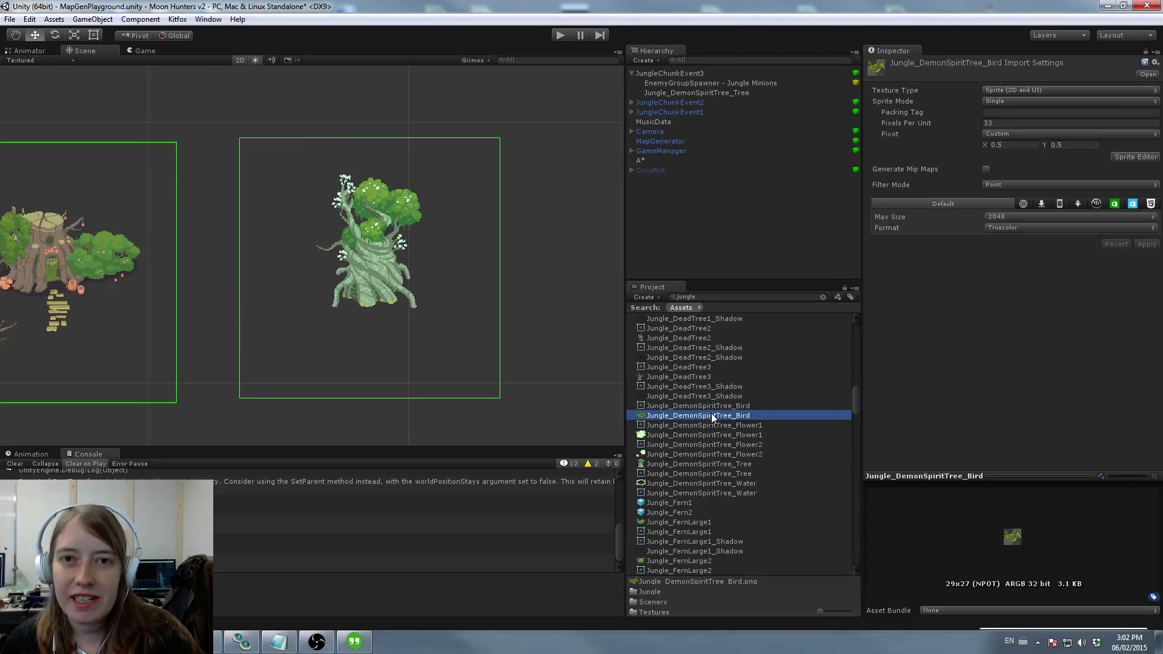
pyautogui.moveTo(711, 415); pyautogui.dragTo(492, 292)
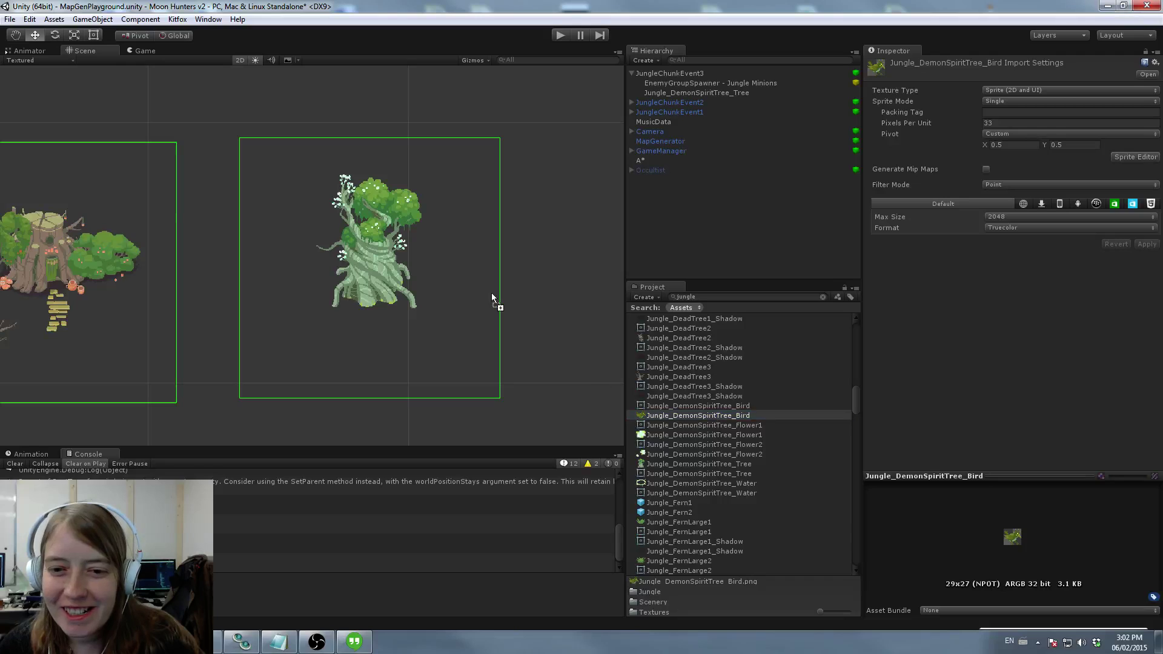
pyautogui.moveTo(430, 241); pyautogui.dragTo(337, 228)
pyautogui.scroll(2, 459, 258)
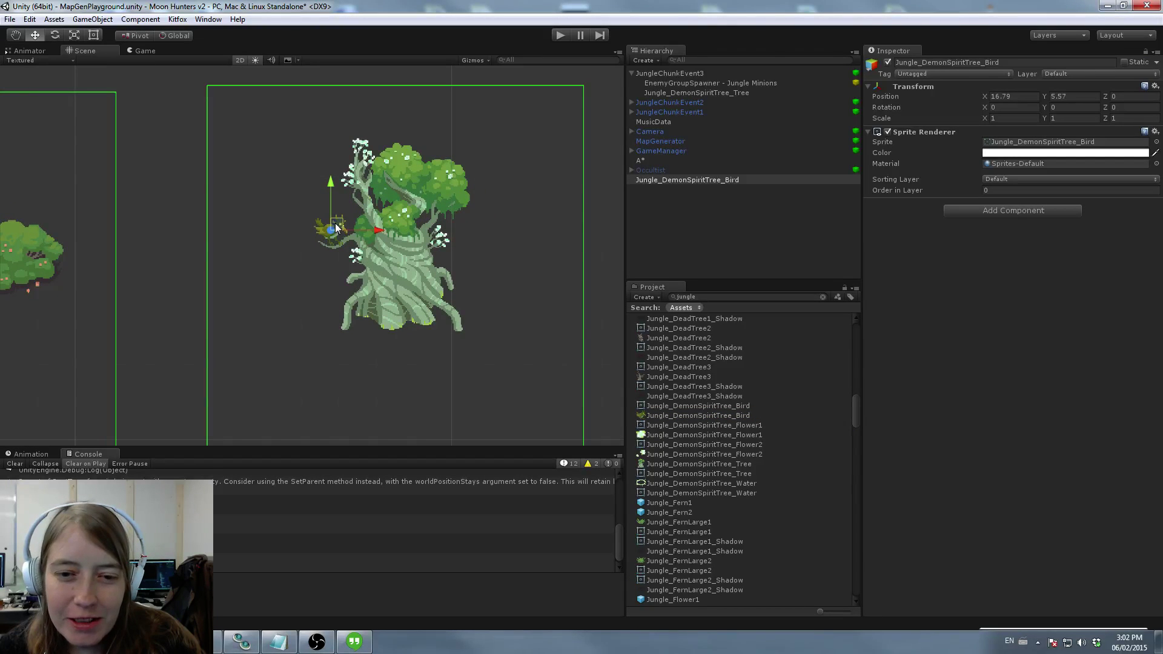
pyautogui.click(482, 272)
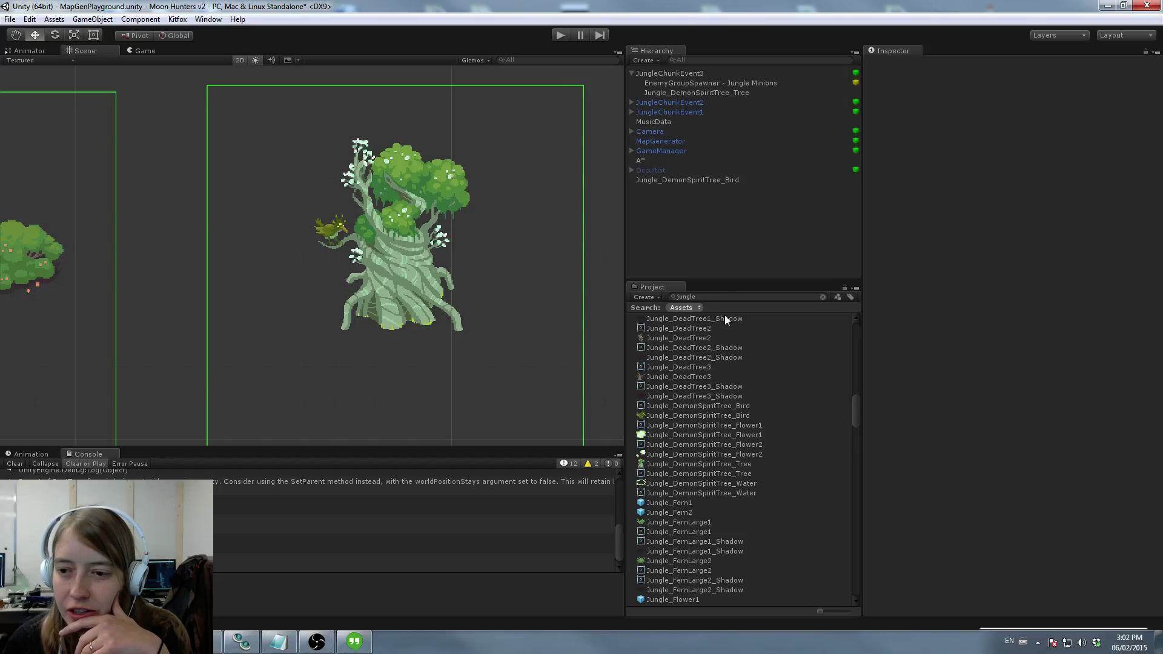
# Step: Search the assets for "villag" and place the Des_Villager2 prefab beside the tree's left roots, at about X 16.48, Y 2.92
pyautogui.doubleClick(736, 298)
pyautogui.write('villa')
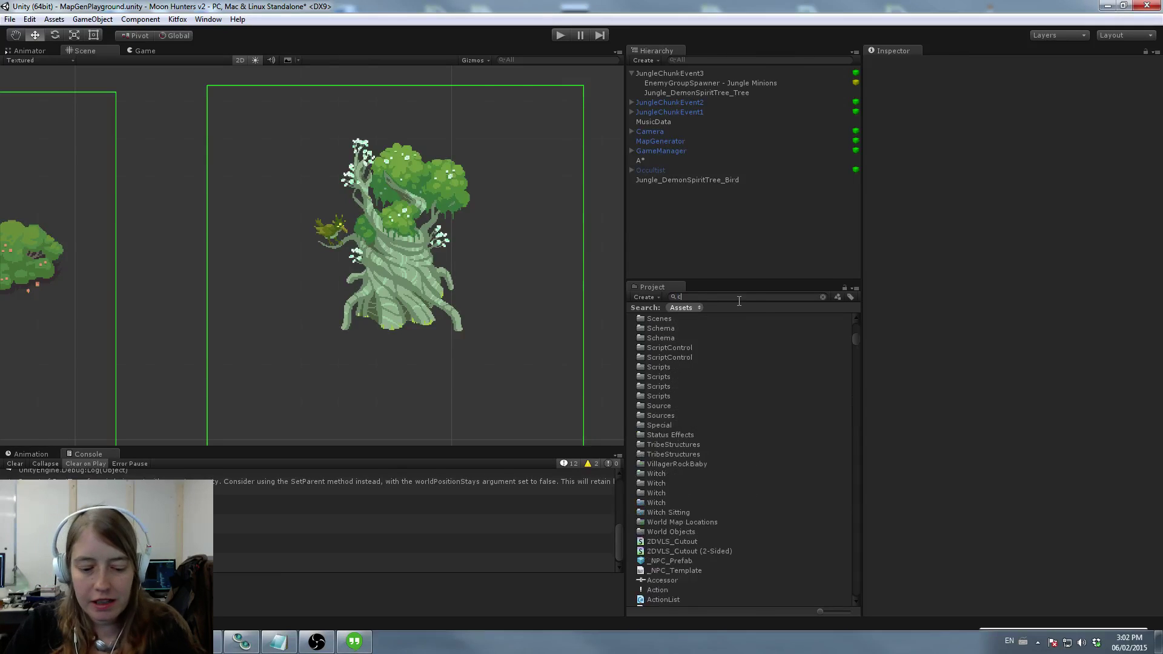
pyautogui.write('g')
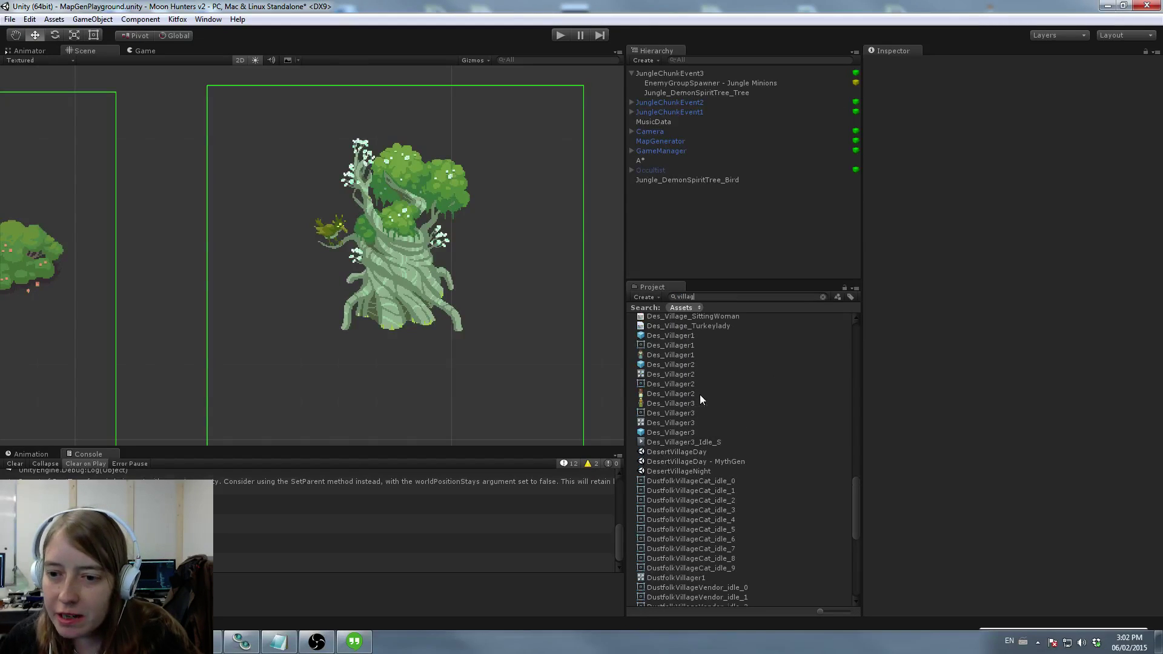
pyautogui.click(666, 365)
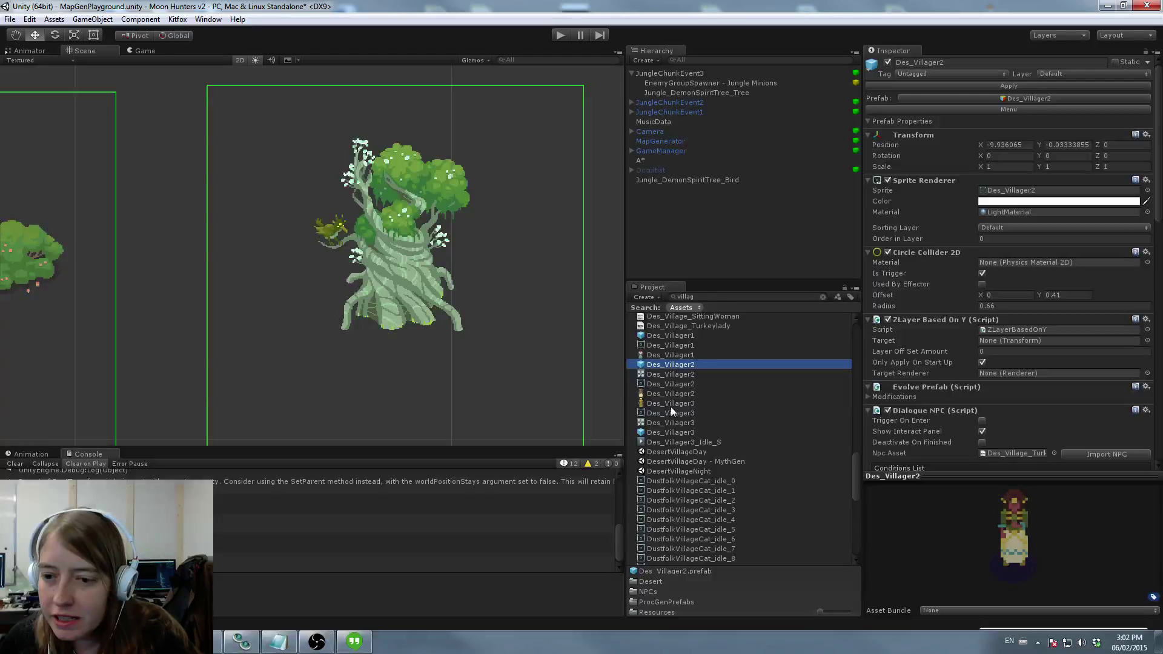
pyautogui.moveTo(674, 365); pyautogui.dragTo(319, 329)
pyautogui.scroll(8, 352, 365)
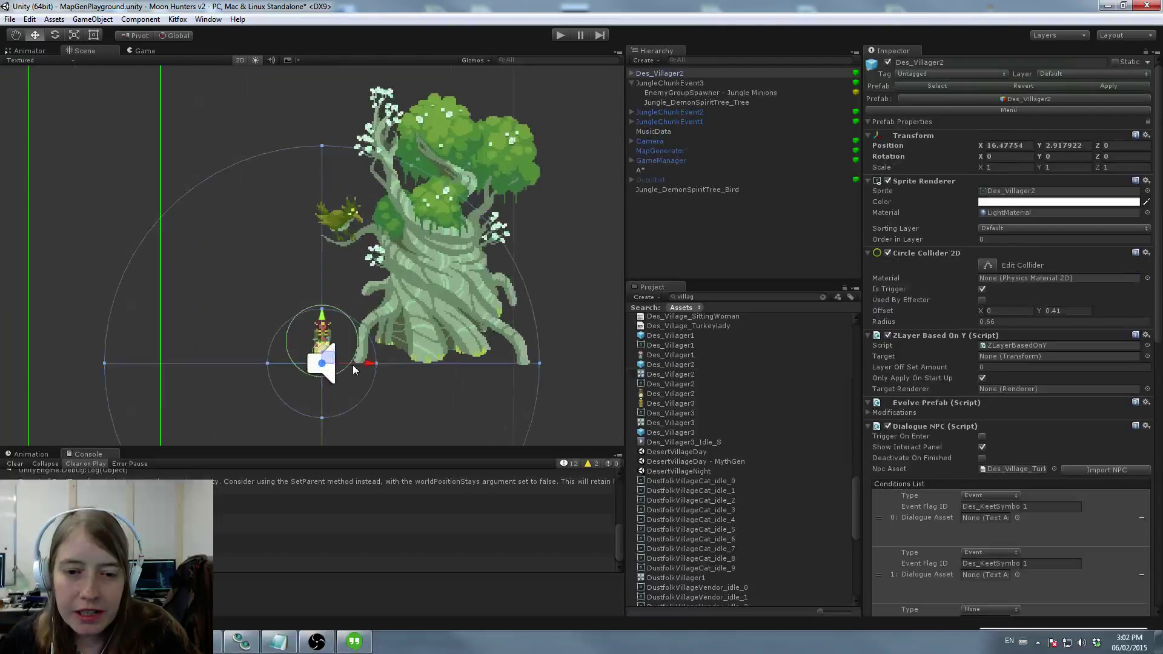
pyautogui.moveTo(369, 370); pyautogui.dragTo(345, 317, button='middle')
pyautogui.scroll(-3, 1048, 368)
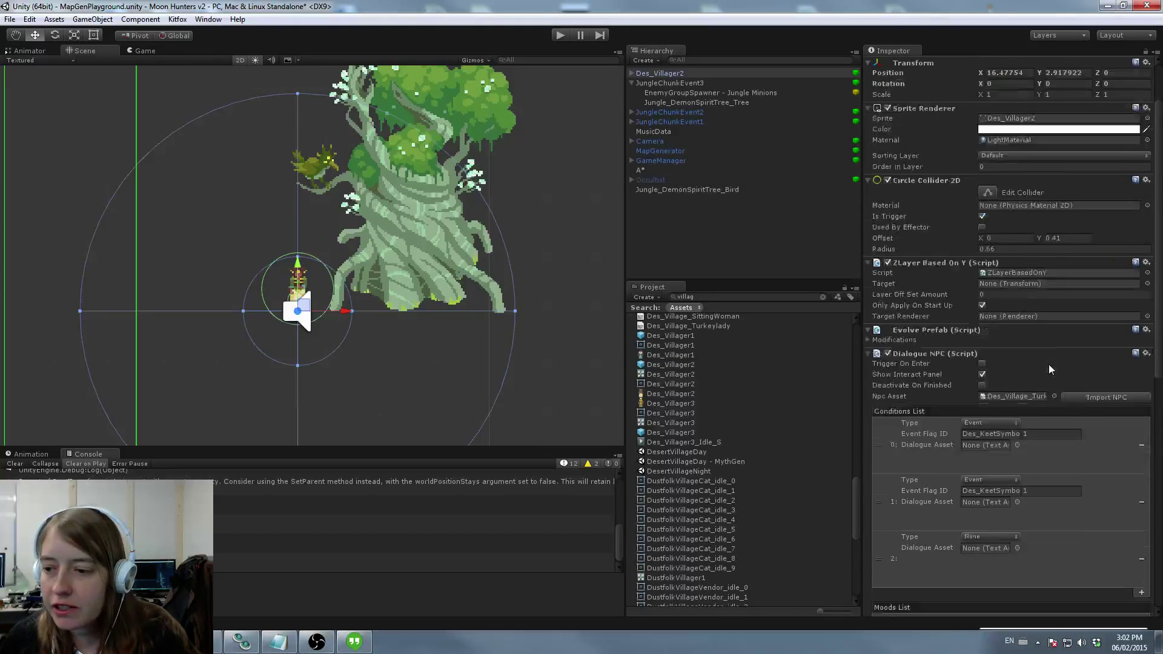
pyautogui.scroll(3, 1048, 367)
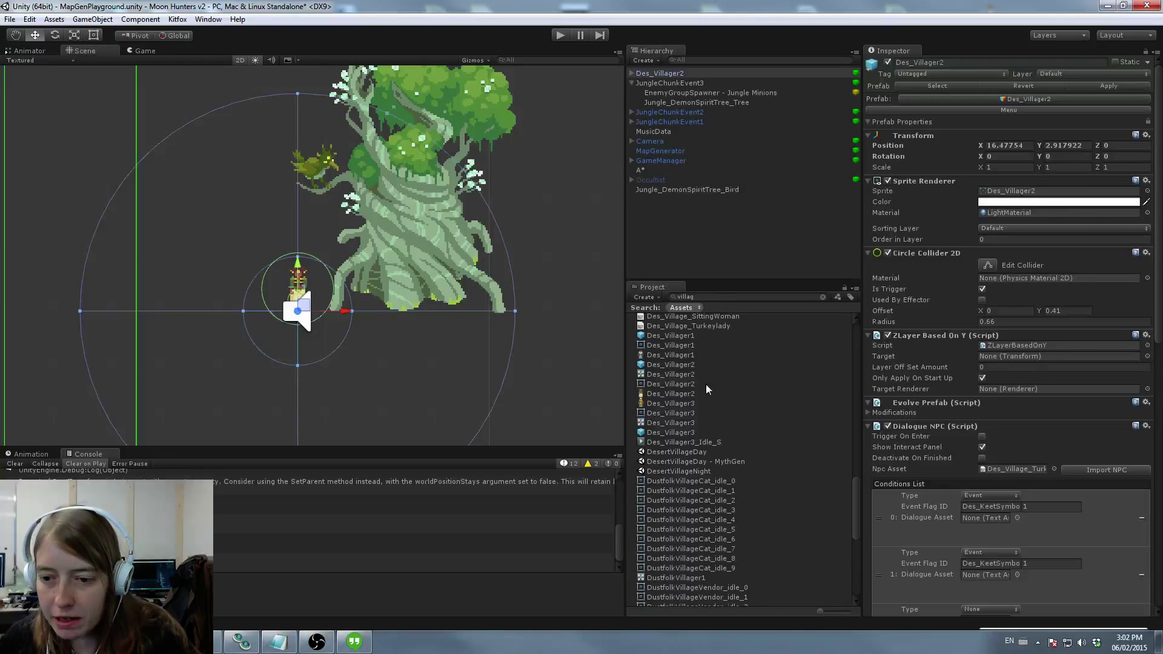
# Step: Clear the asset search from Des_Villager3 and select the Forest_Father prefab in the Forest NPC folder
pyautogui.click(671, 432)
pyautogui.click(725, 297)
pyautogui.press('BackSpace')
pyautogui.scroll(3, 707, 417)
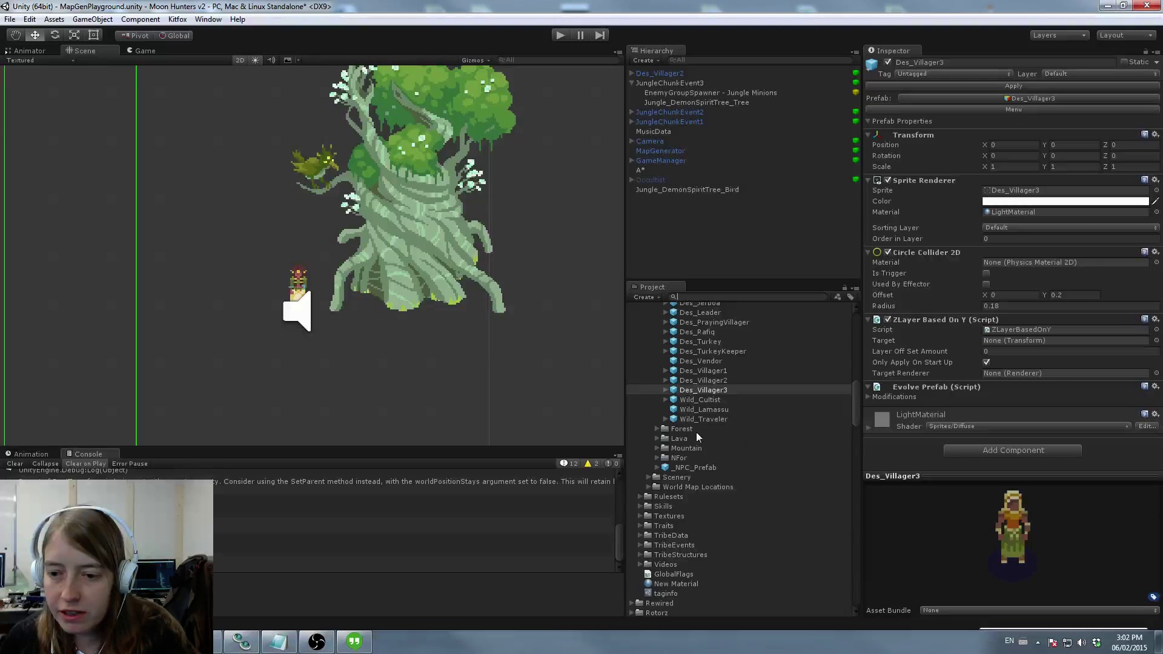
pyautogui.click(658, 458)
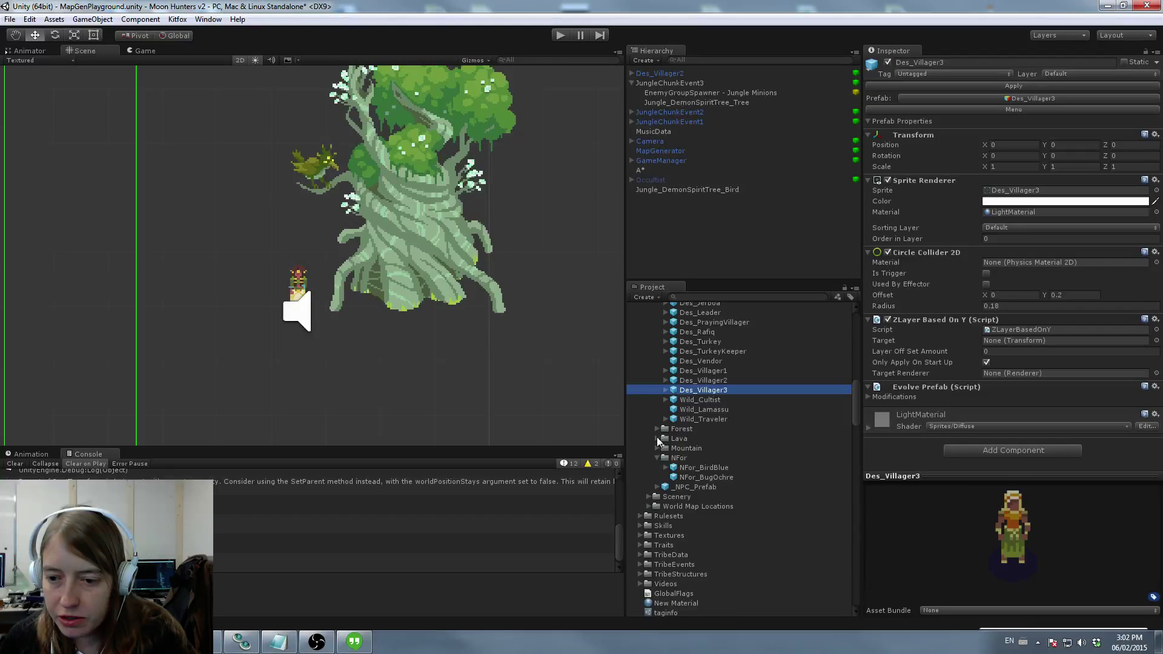
pyautogui.click(658, 428)
pyautogui.click(700, 438)
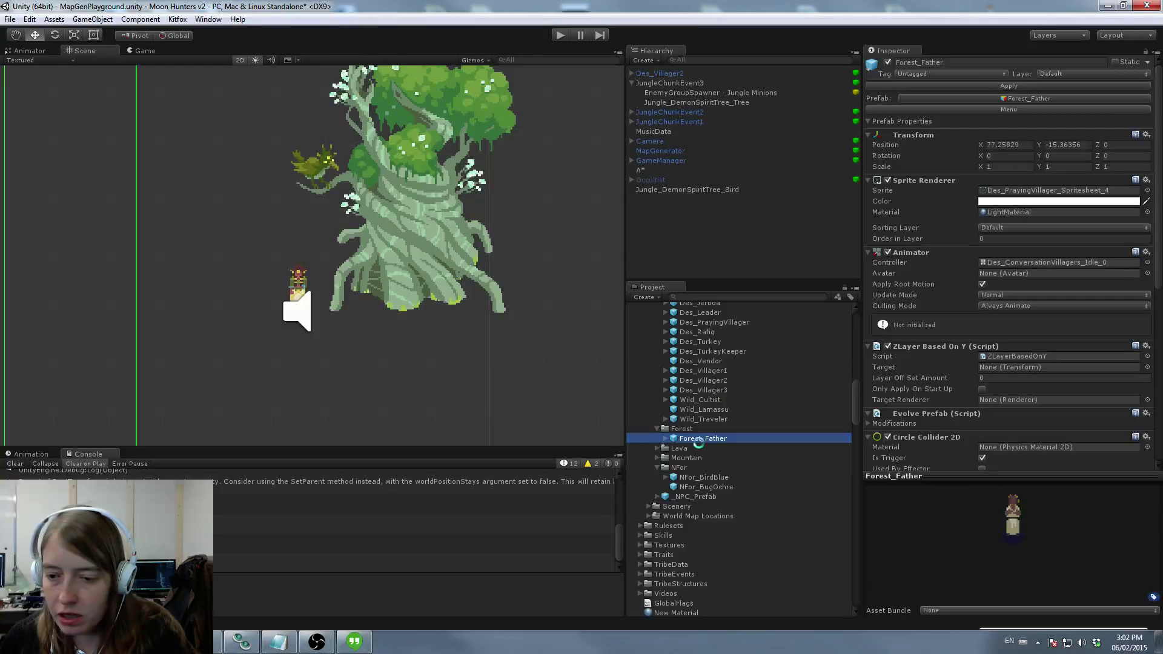
# Step: Duplicate the Forest_Father prefab, rename the copy Forest_Wild_Treelady and expand its child objects
pyautogui.hotkey('ctrl', 'd')
pyautogui.click(704, 449)
pyautogui.click(823, 448)
pyautogui.press('BackSpace')
pyautogui.press('BackSpace')
pyautogui.press('BackSpace')
pyautogui.press('BackSpace')
pyautogui.press('BackSpace')
pyautogui.press('BackSpace')
pyautogui.press('BackSpace')
pyautogui.press('BackSpace')
pyautogui.write('Wild')
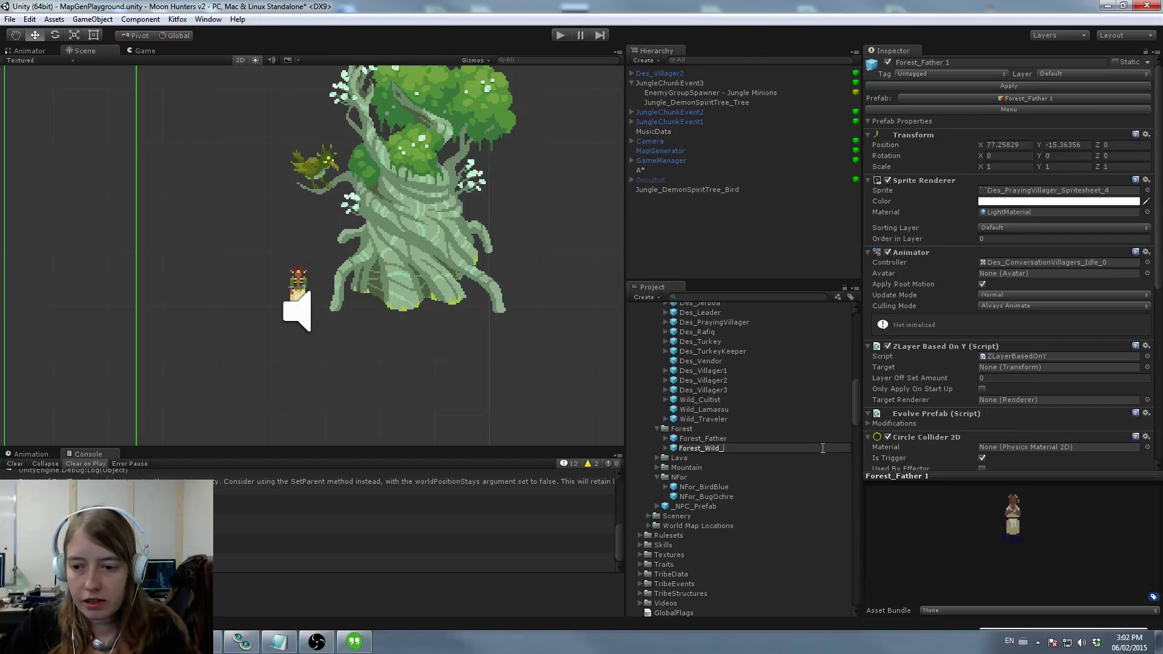
pyautogui.write('_Treelady')
pyautogui.press('Return')
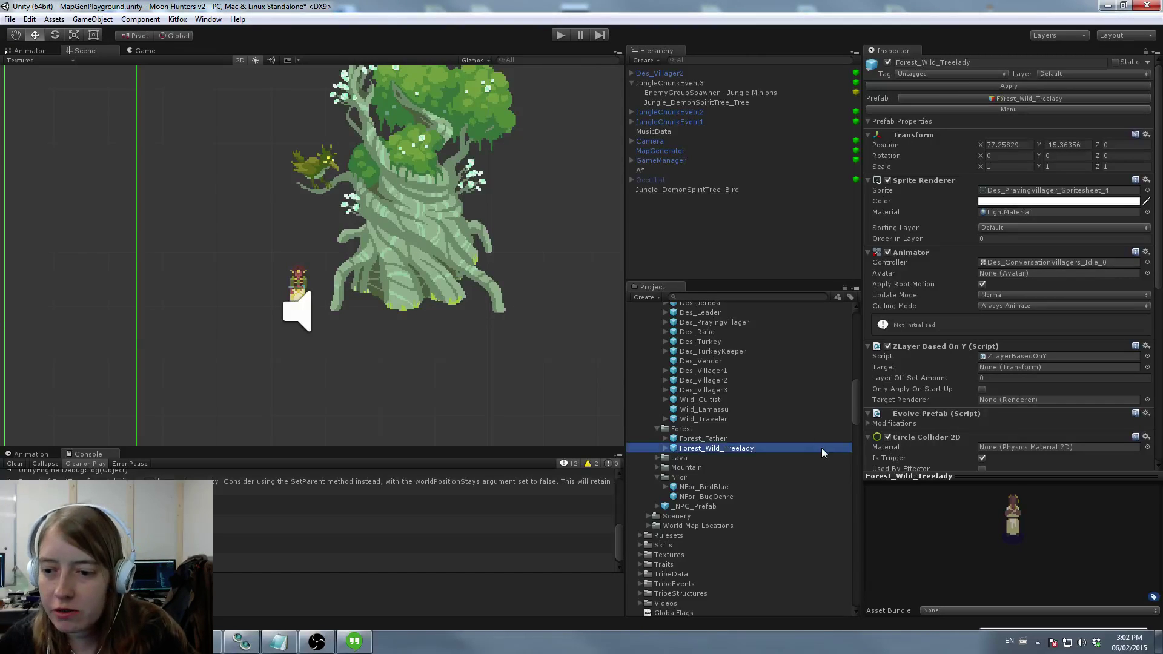
pyautogui.click(666, 449)
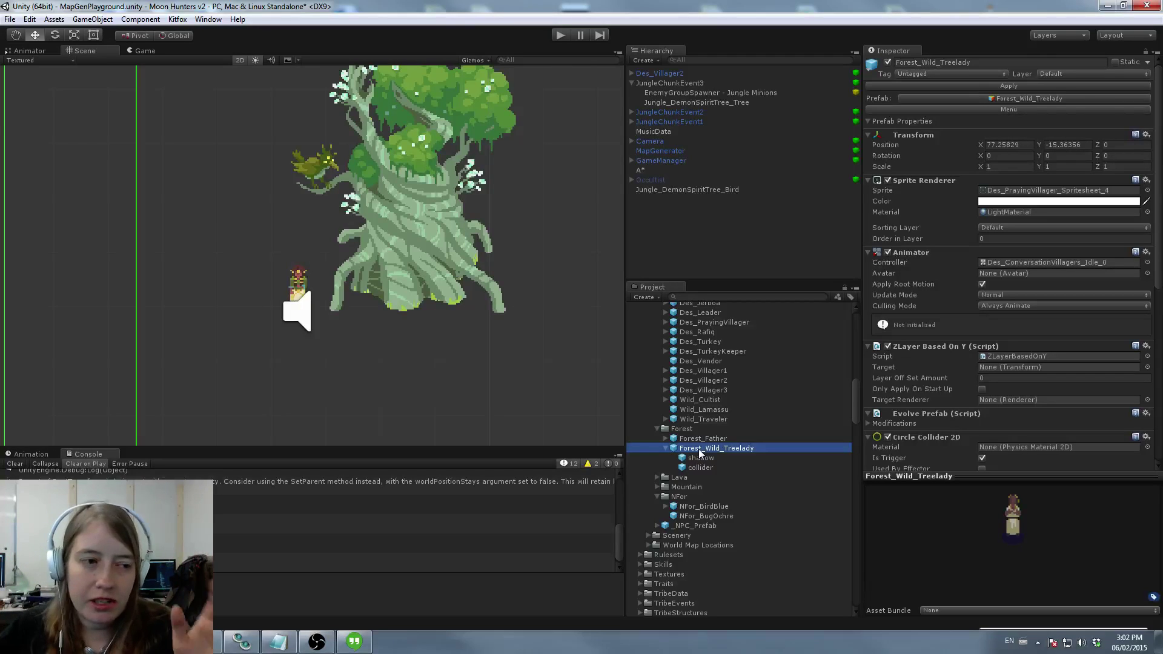
pyautogui.scroll(-3, 935, 413)
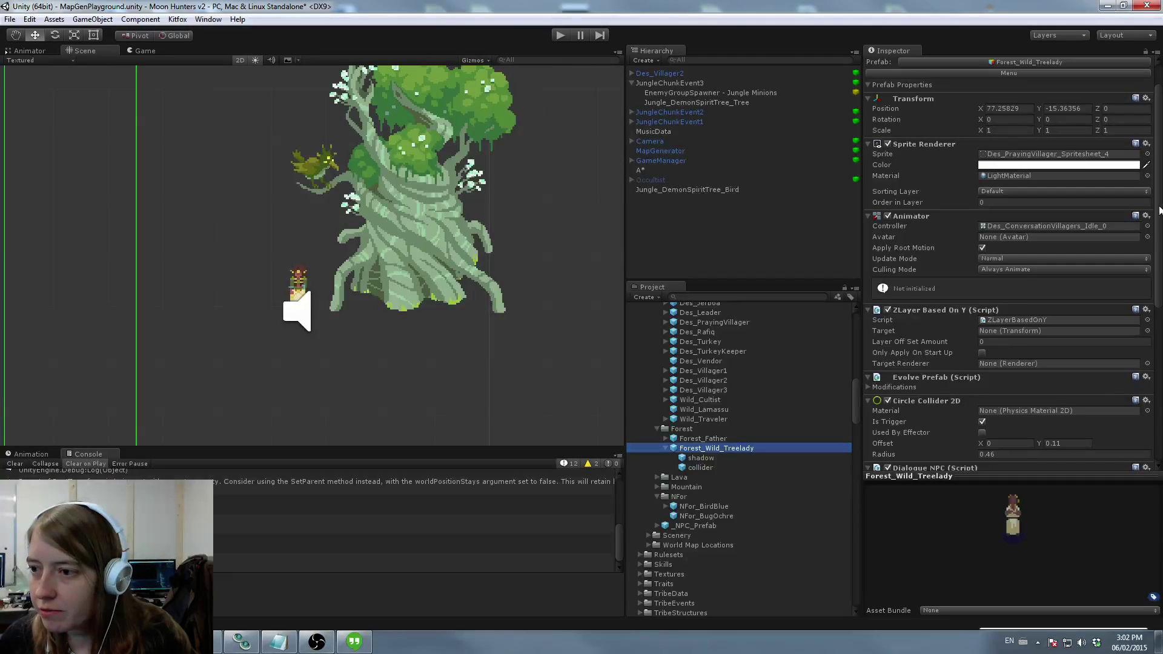
pyautogui.click(1147, 154)
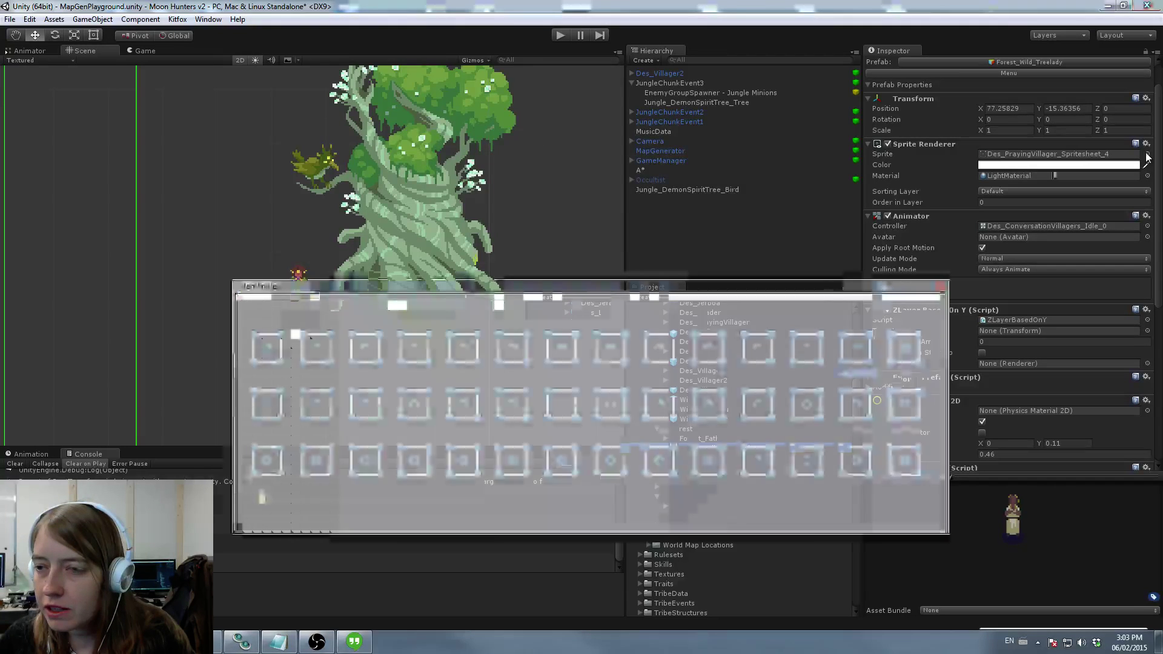
pyautogui.write('jungl')
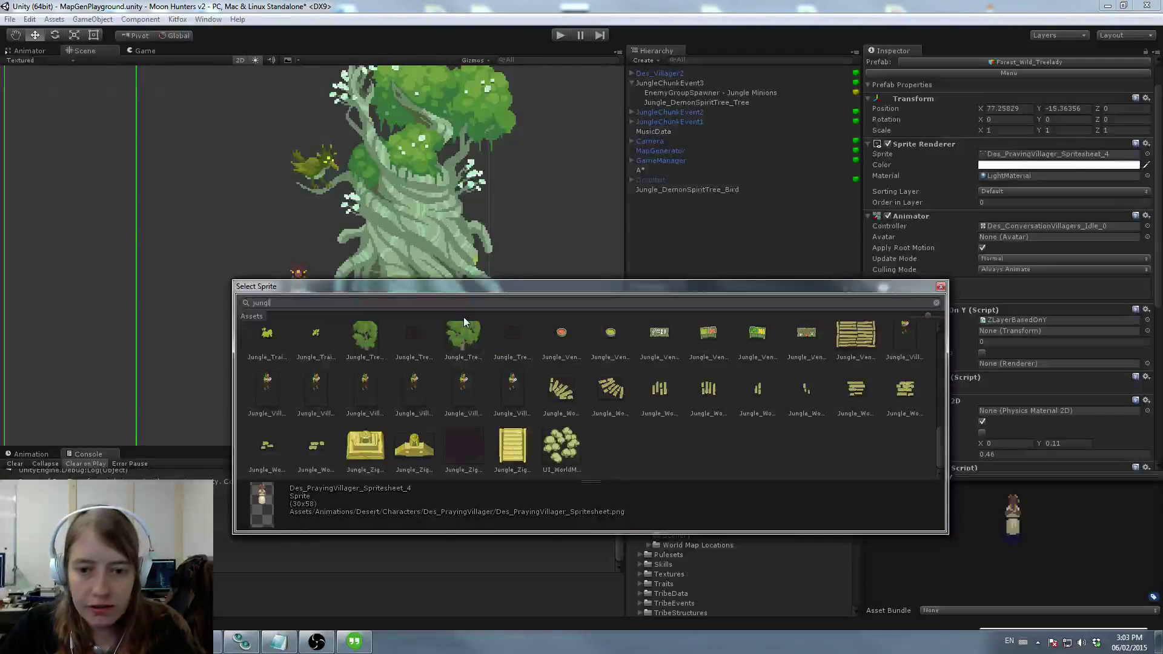
pyautogui.scroll(1, 475, 394)
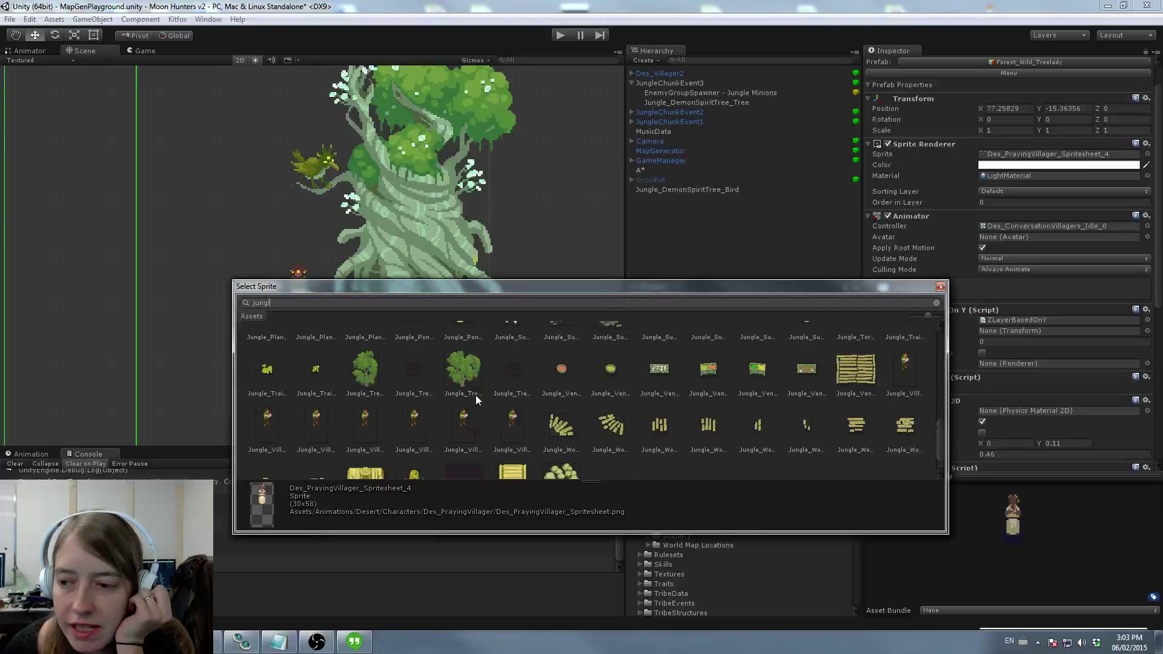
pyautogui.scroll(-1, 475, 395)
pyautogui.click(940, 286)
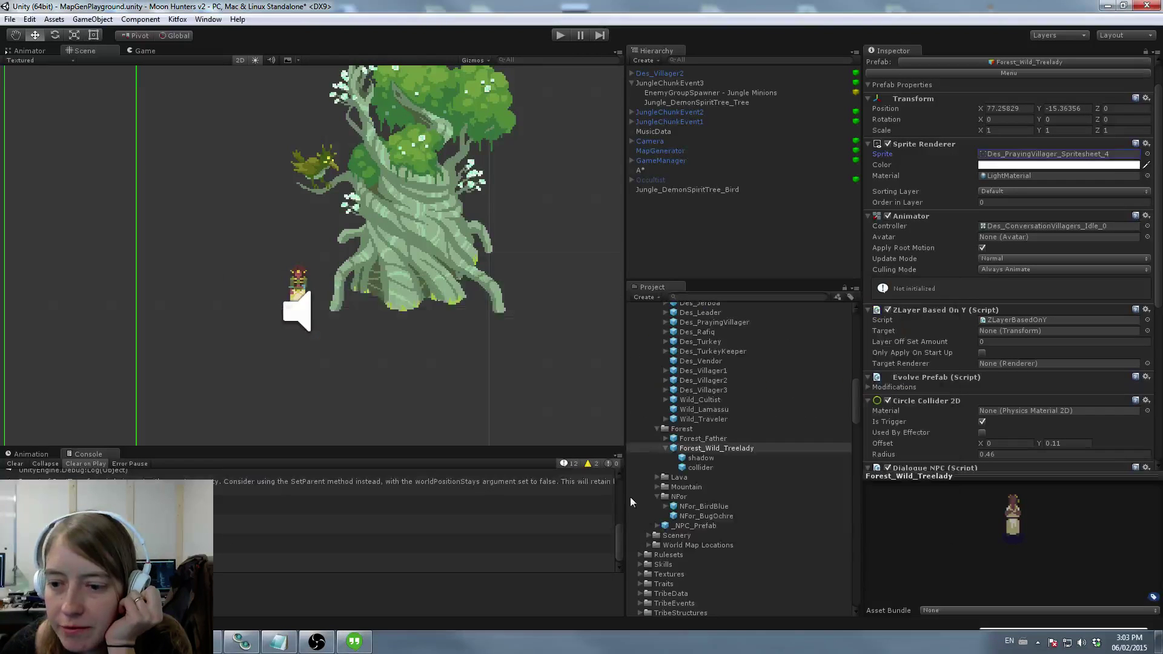
# Step: Set the Forest_Father prefab's sprite to Jungle_VillagerRockBaby_Idle_1 and check its preview
pyautogui.click(735, 439)
pyautogui.click(1147, 154)
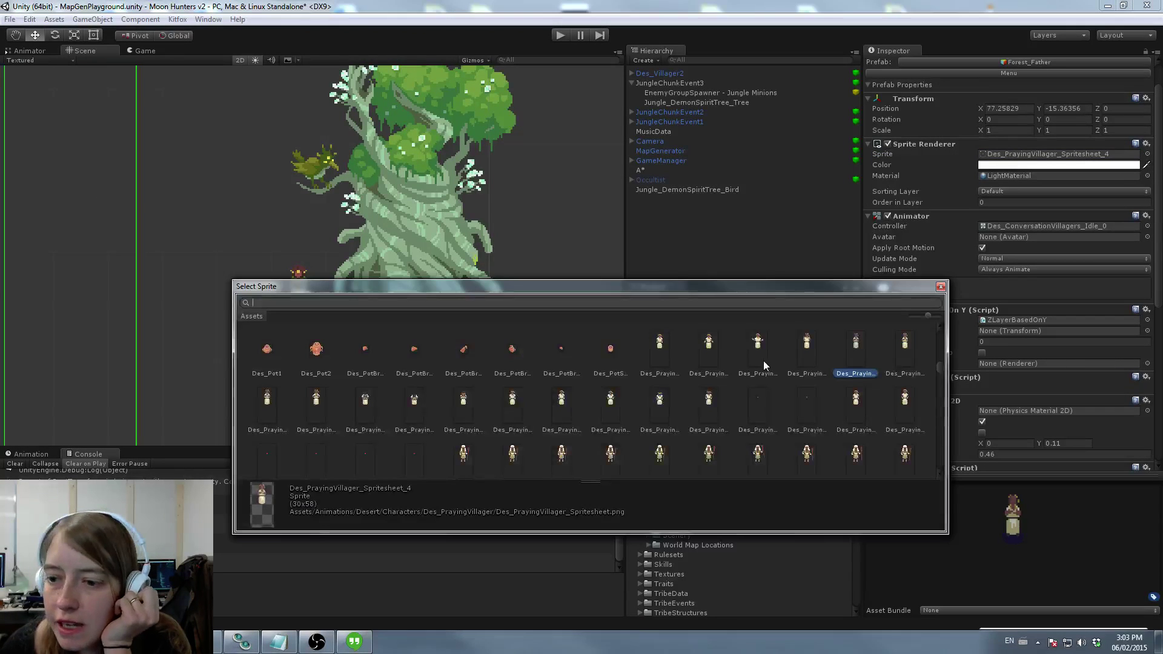
pyautogui.write('fathe')
pyautogui.press('BackSpace')
pyautogui.press('BackSpace')
pyautogui.press('BackSpace')
pyautogui.press('BackSpace')
pyautogui.press('BackSpace')
pyautogui.write('jung')
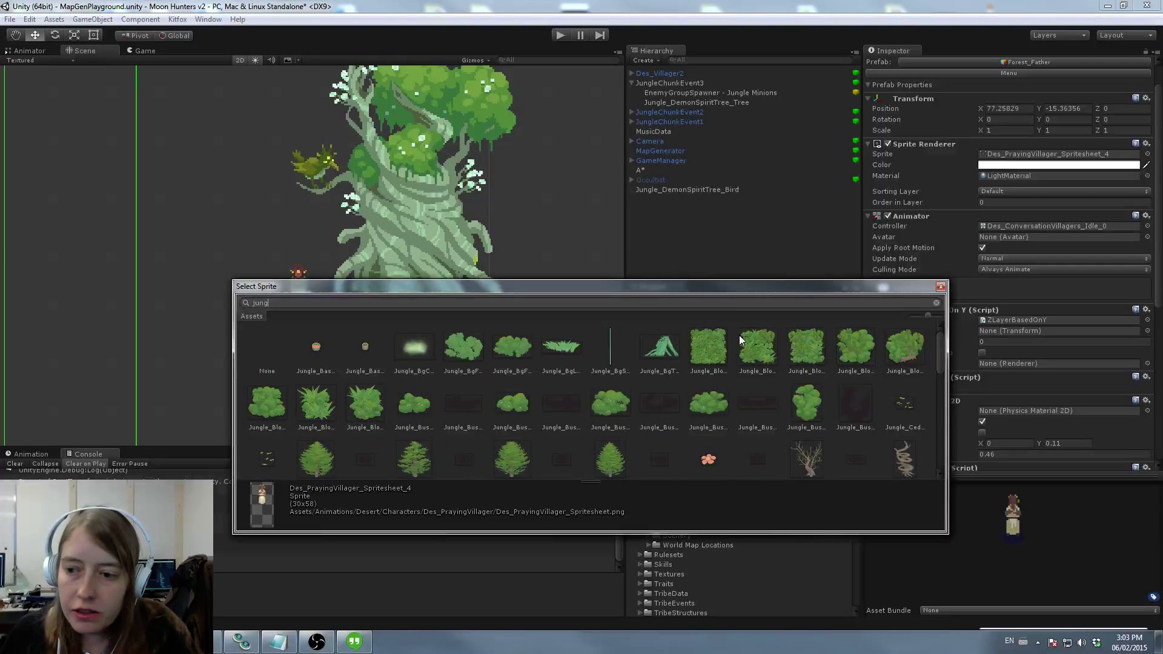
pyautogui.scroll(-3, 741, 363)
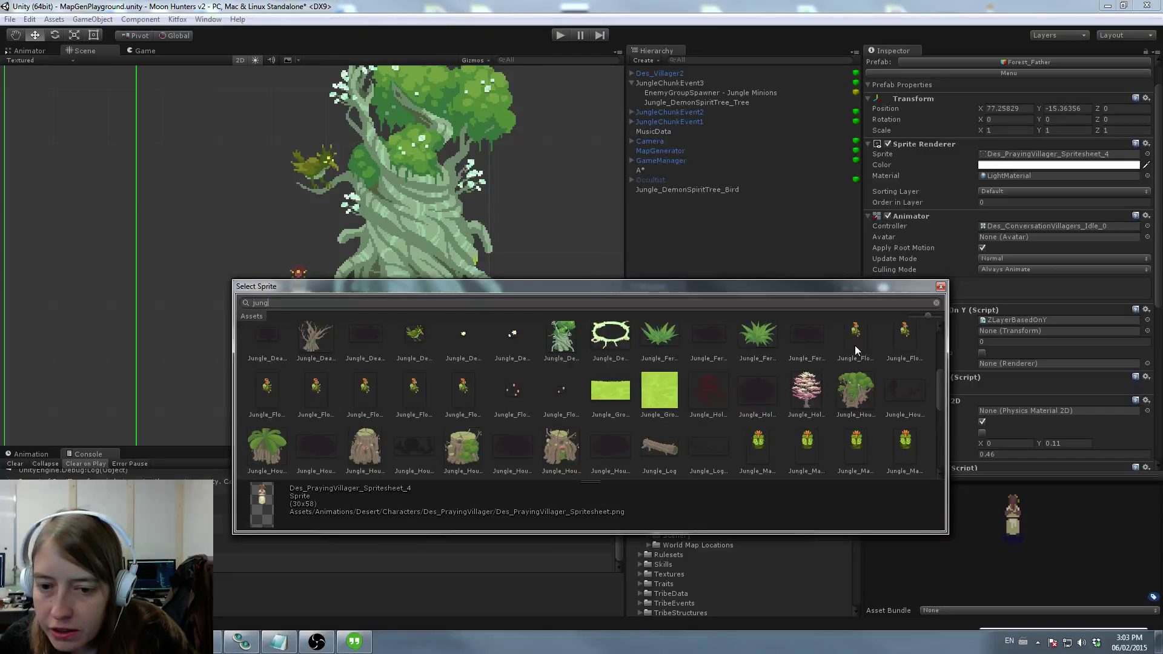
pyautogui.scroll(-3, 785, 376)
pyautogui.scroll(-3, 785, 376)
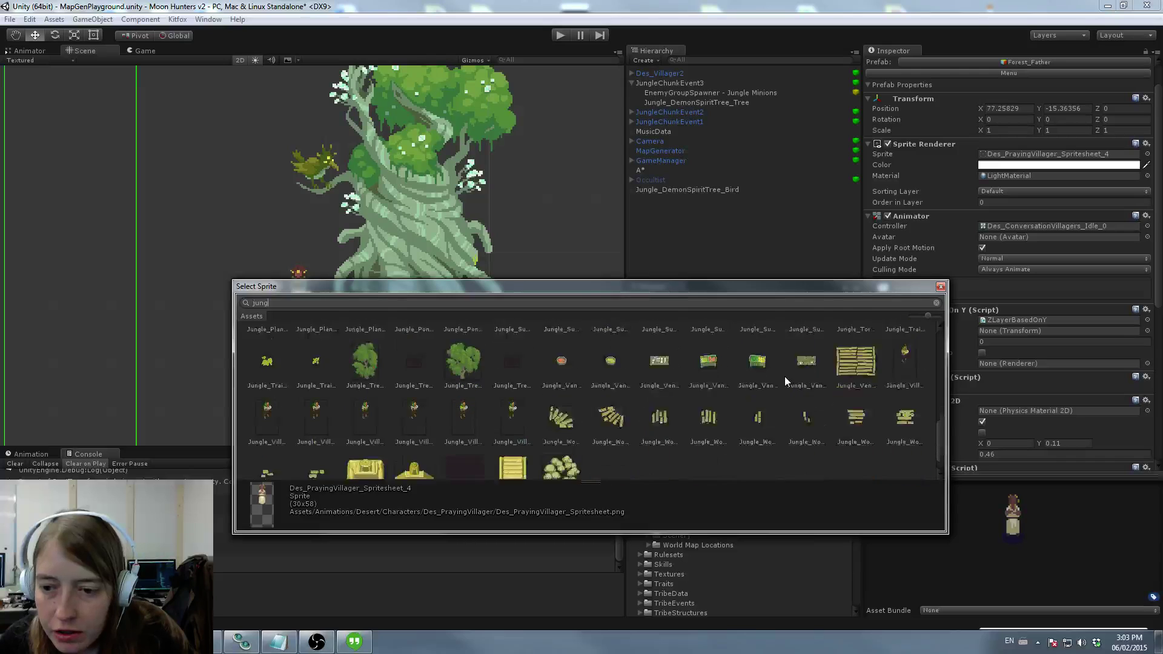
pyautogui.scroll(1, 485, 387)
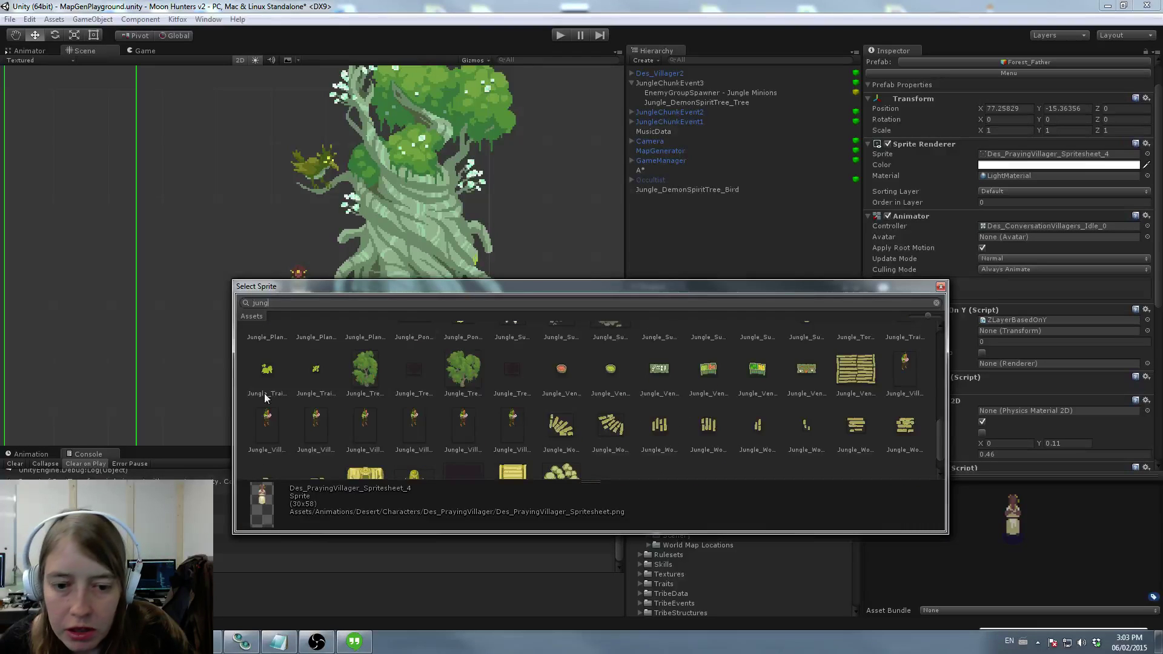
pyautogui.doubleClick(268, 422)
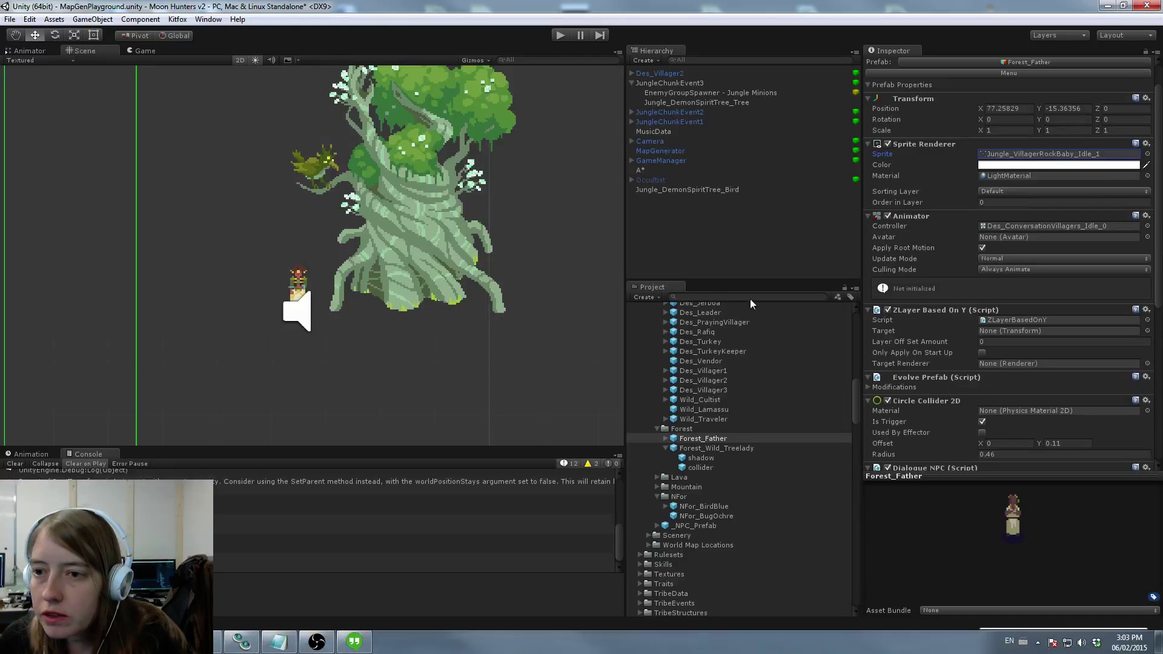
pyautogui.click(707, 448)
pyautogui.click(704, 439)
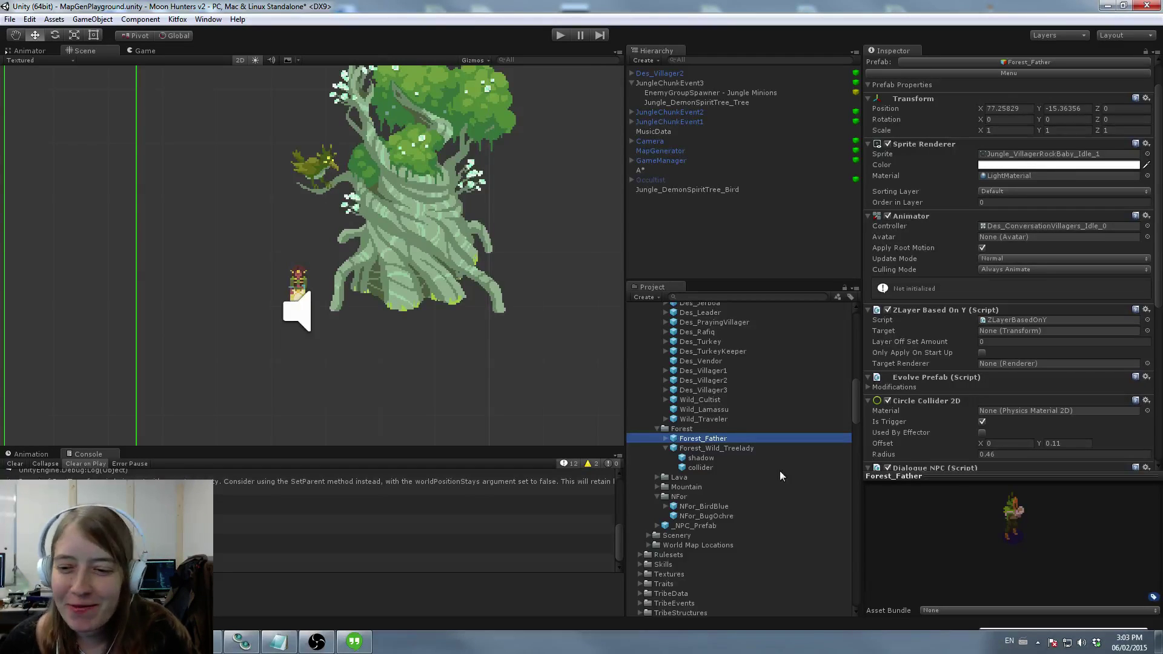
# Step: Set the Forest_Wild_Treelady prefab's sprite to Jungle_MaskGuy_LookingIdle_7
pyautogui.click(712, 449)
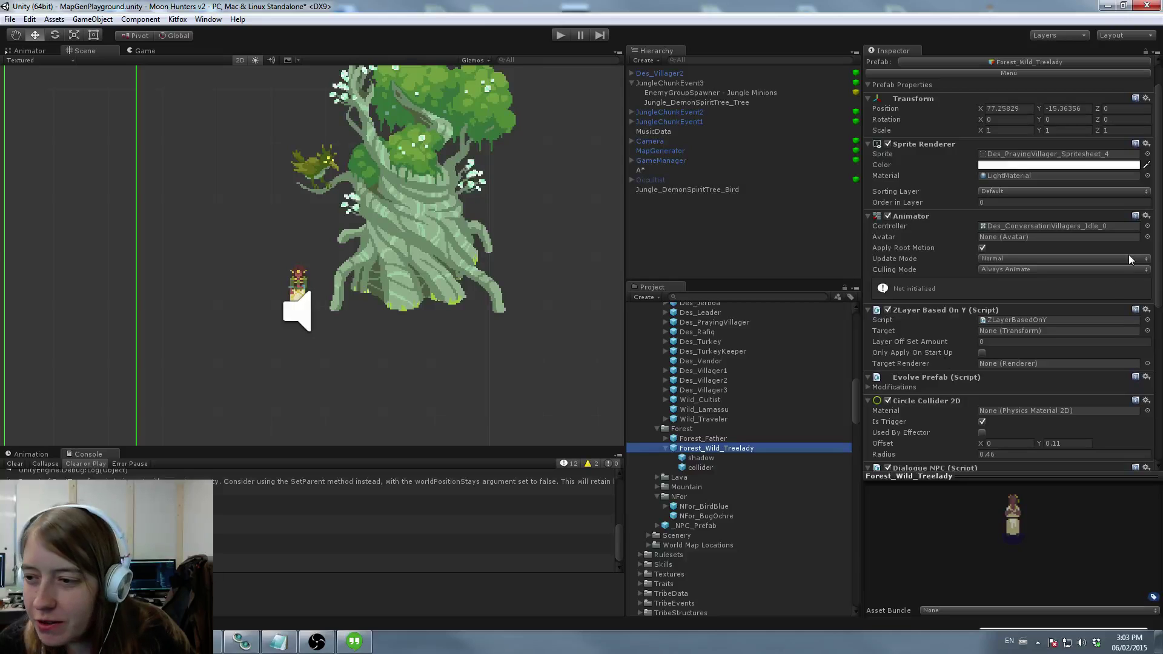
pyautogui.click(1147, 154)
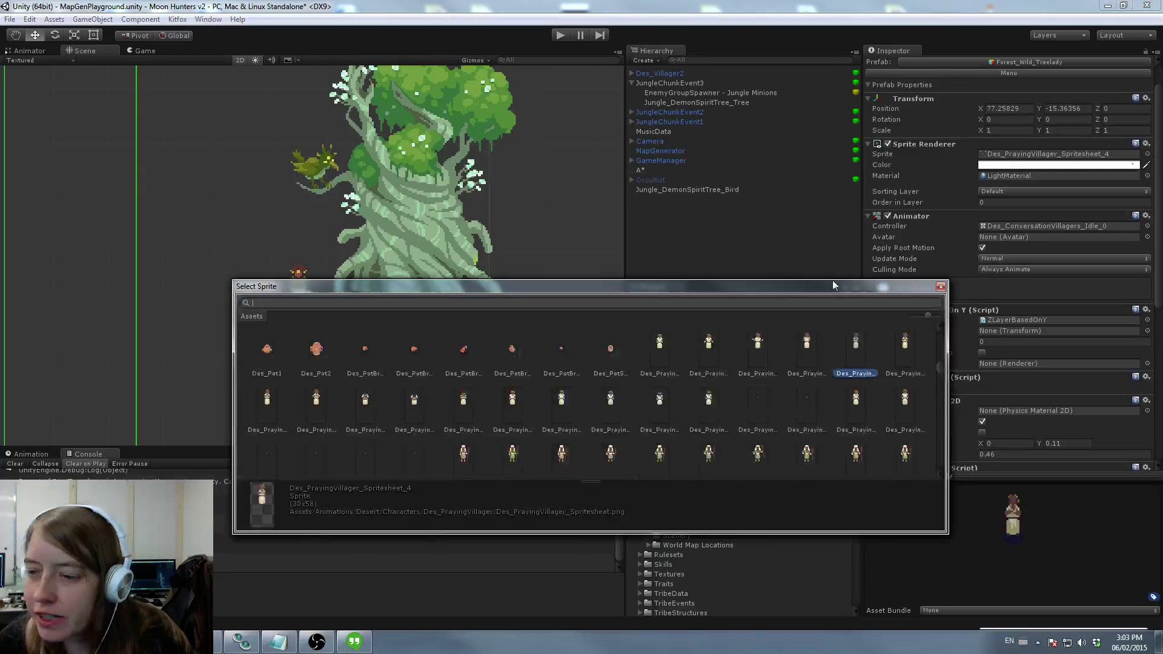
pyautogui.write('jungl')
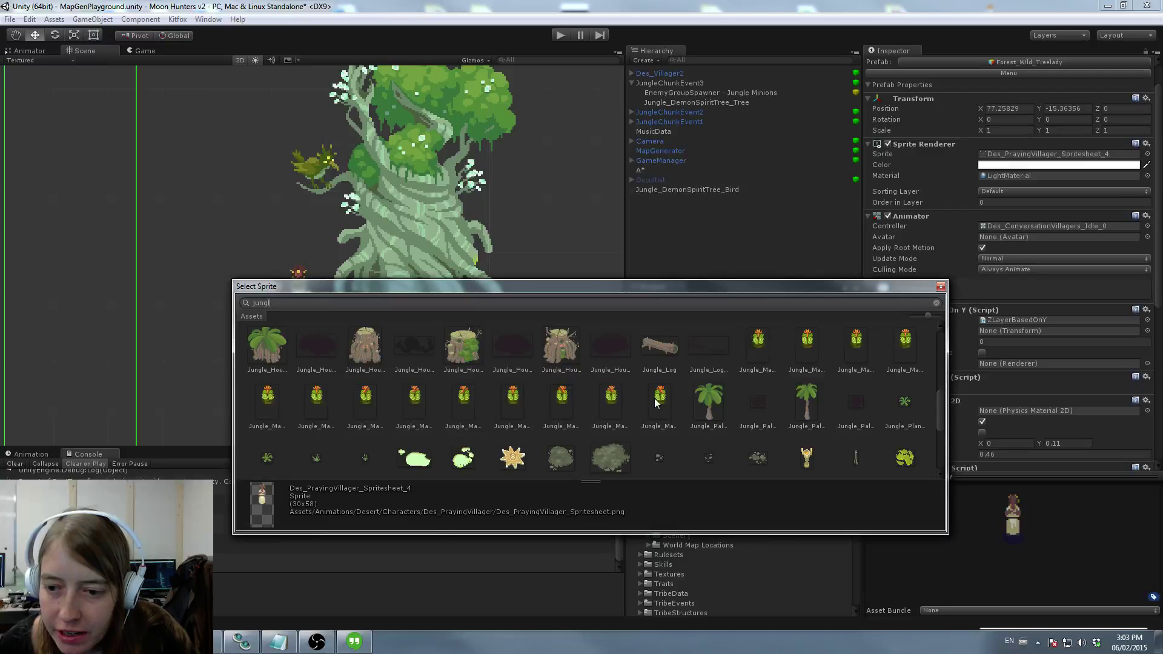
pyautogui.click(655, 398)
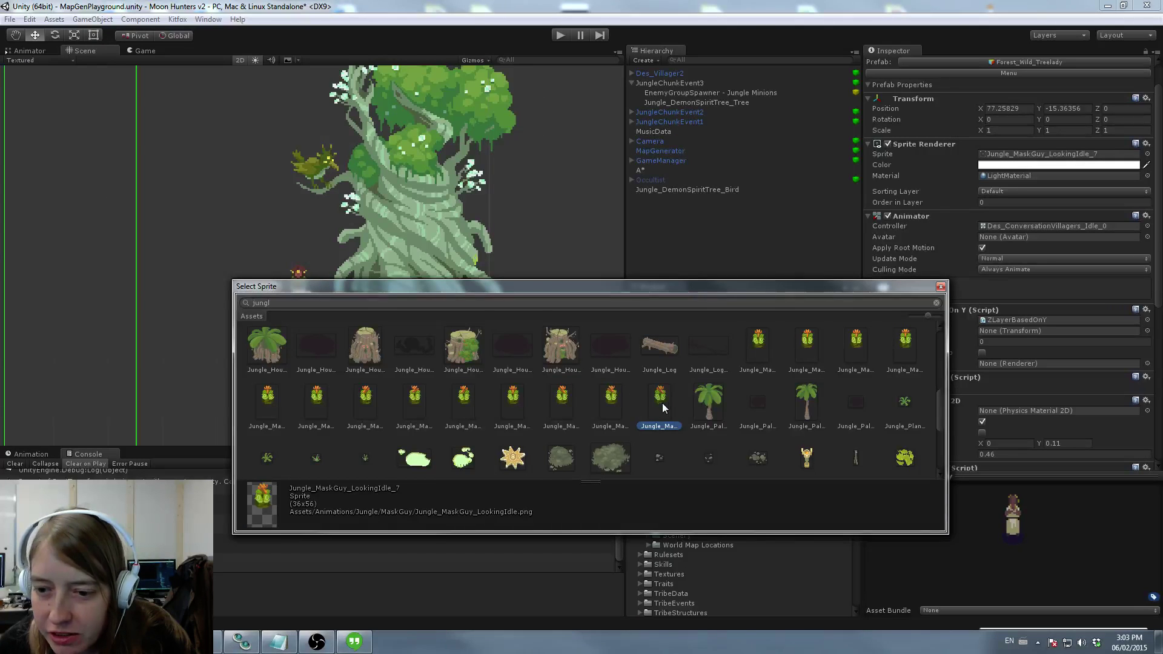
# Step: Set the Forest_Wild_Treelady prefab's sprite to Jungle_MaskGuy_Idle_0 and place an instance in the scene beside the demon spirit tree's roots
pyautogui.doubleClick(760, 341)
pyautogui.moveTo(697, 449); pyautogui.dragTo(309, 327)
pyautogui.click(302, 292)
pyautogui.press('Delete')
pyautogui.click(250, 302)
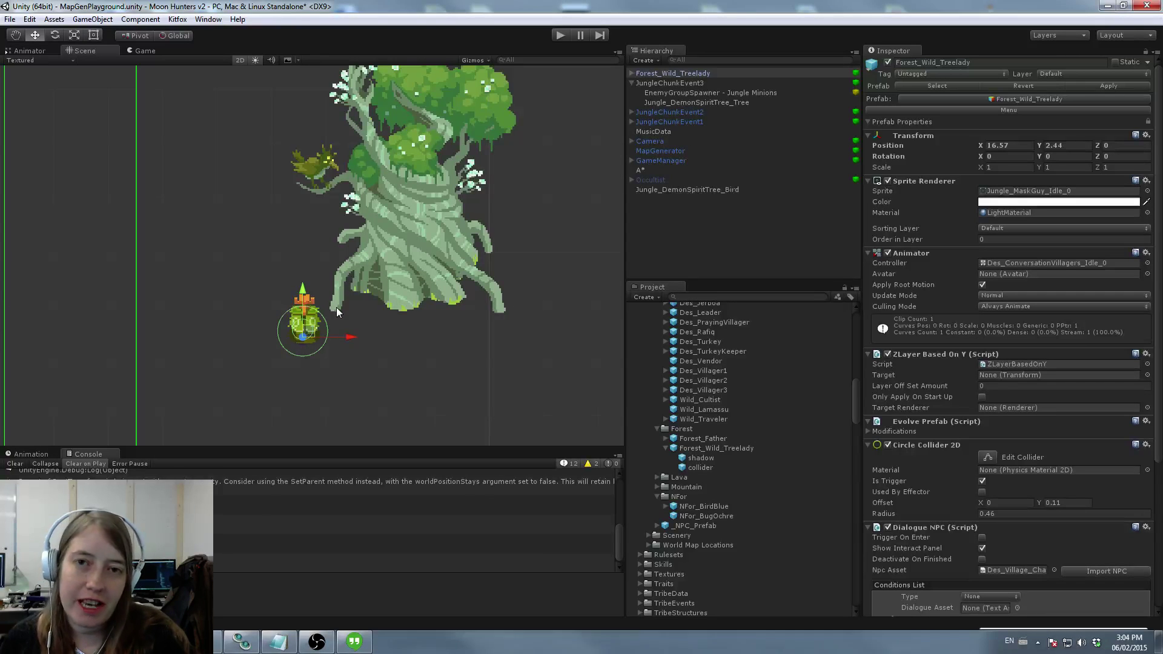
# Step: Examine the treelady's placement relative to the demon spirit tree, the bird and the chunk's bounds
pyautogui.scroll(5, 307, 335)
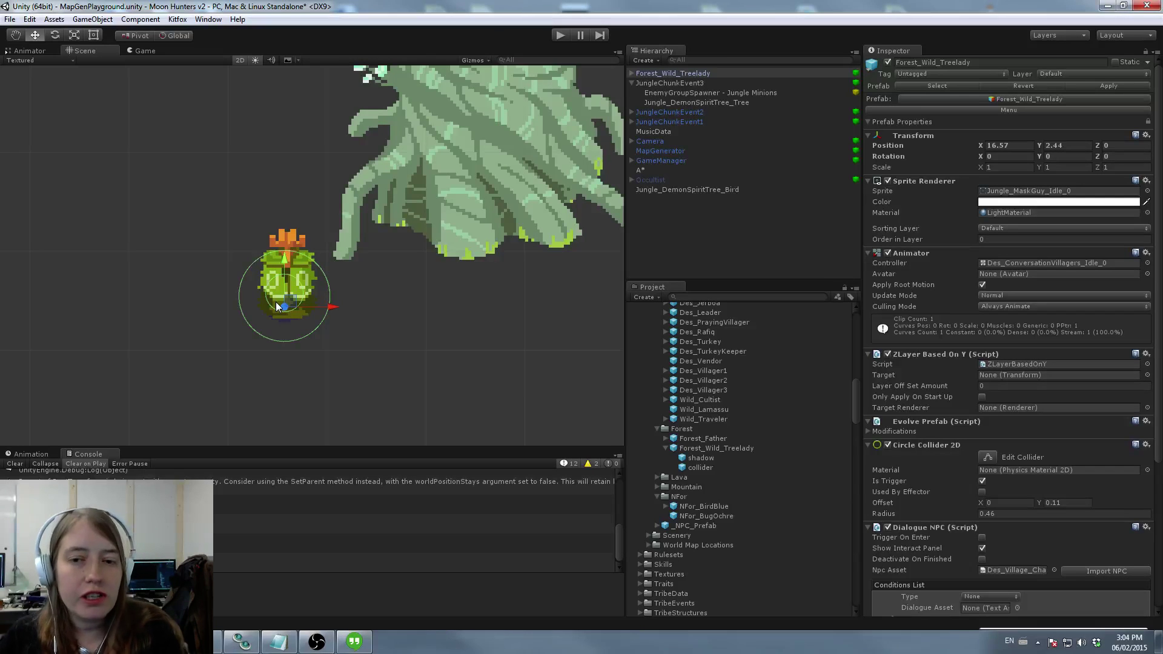
pyautogui.click(447, 158)
pyautogui.scroll(-5, 447, 158)
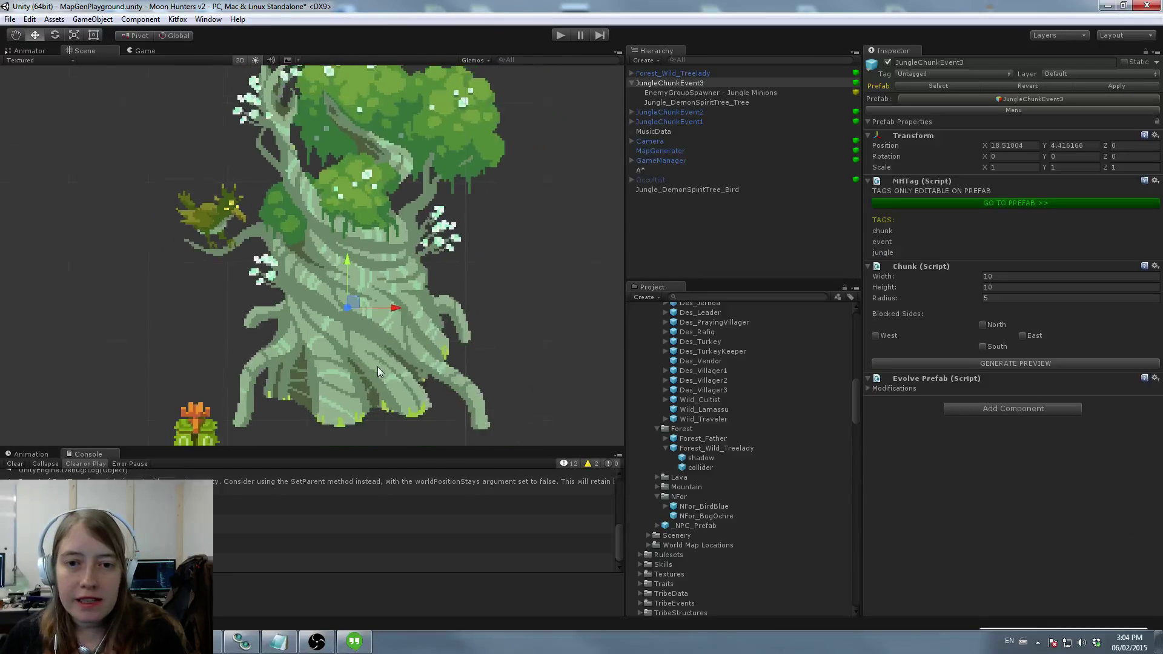
pyautogui.moveTo(377, 367); pyautogui.dragTo(390, 329, button='middle')
pyautogui.scroll(2, 390, 329)
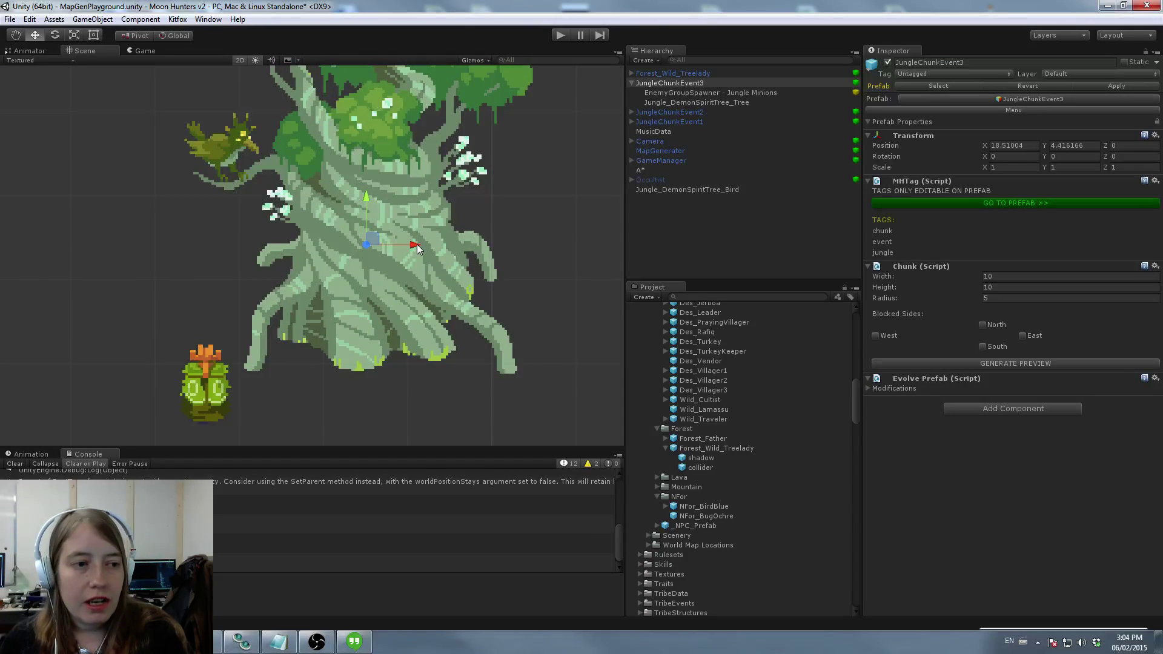
pyautogui.scroll(-3, 417, 244)
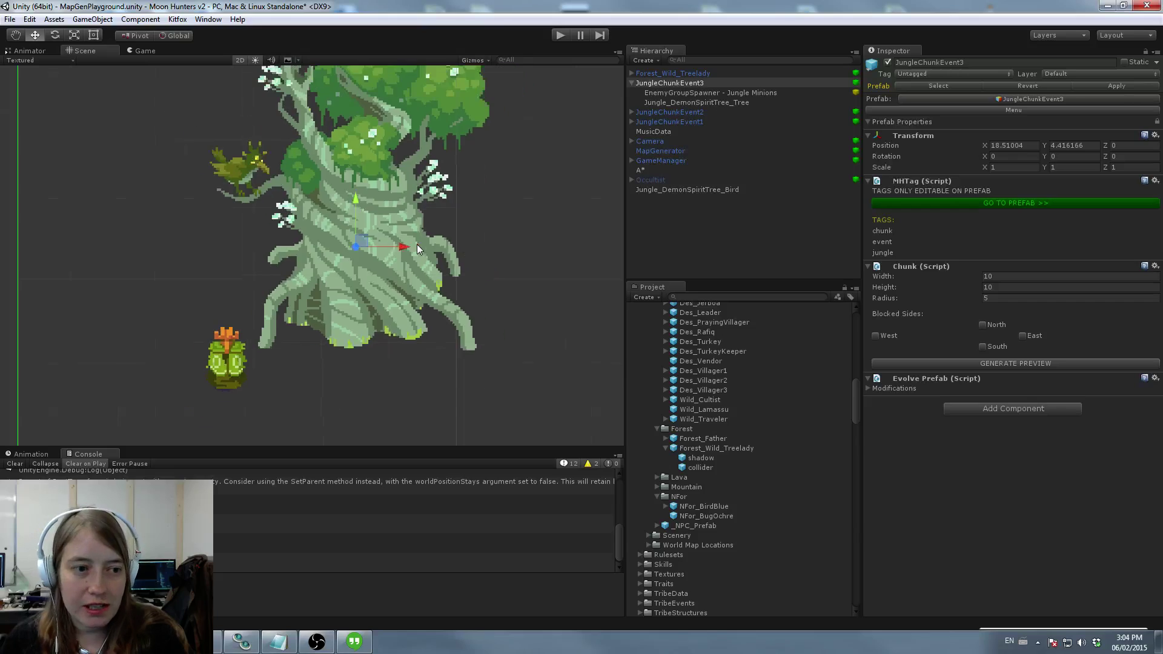
pyautogui.moveTo(341, 244); pyautogui.dragTo(462, 220, button='middle')
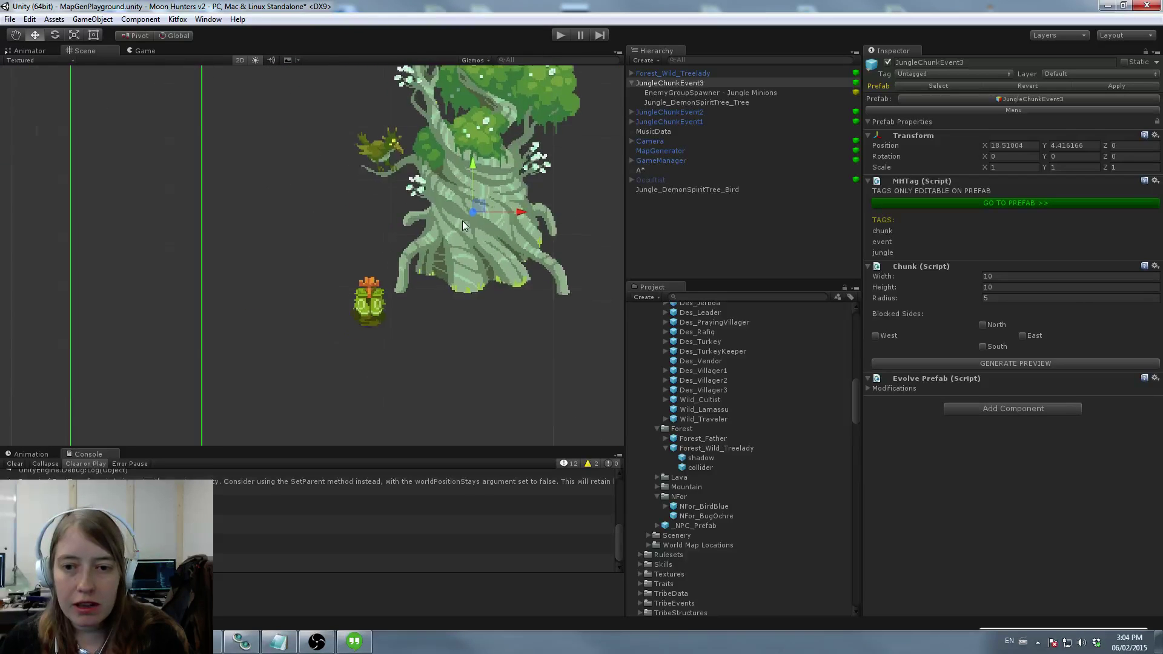
pyautogui.scroll(-2, 462, 220)
pyautogui.moveTo(191, 151); pyautogui.dragTo(258, 165, button='middle')
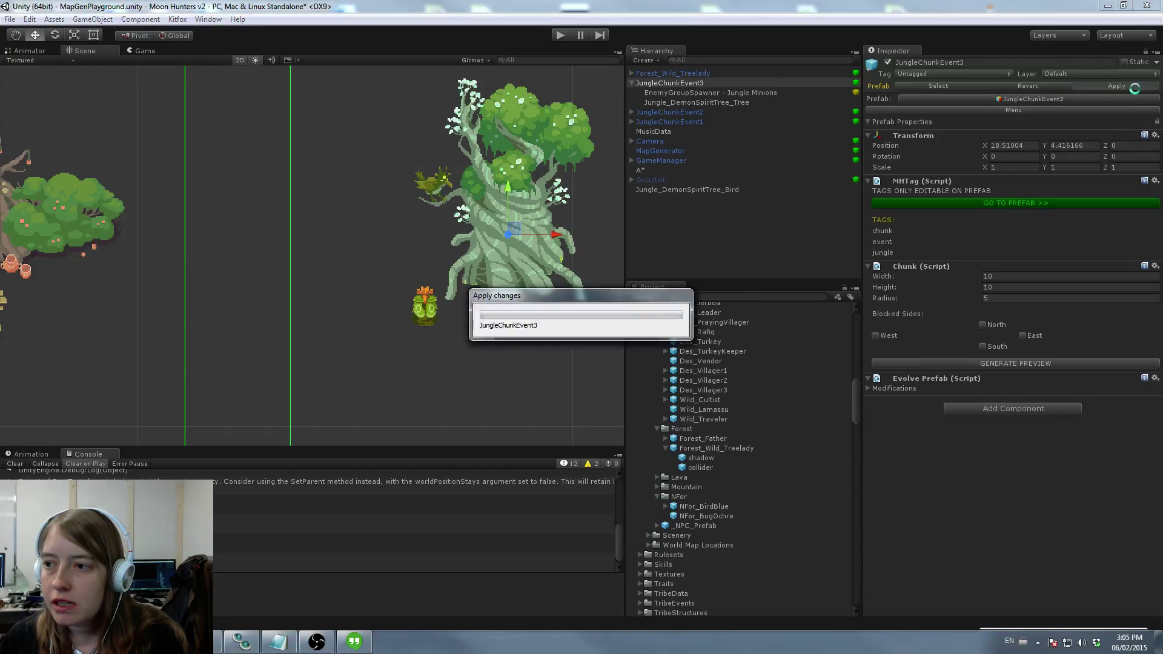
pyautogui.moveTo(398, 175); pyautogui.dragTo(430, 184, button='middle')
pyautogui.scroll(-3, 436, 182)
# Step: Make Forest_Wild_Treelady a child of JungleChunkEvent3 and apply the changes to the chunk prefab
pyautogui.moveTo(668, 72); pyautogui.dragTo(670, 82)
pyautogui.click(670, 72)
pyautogui.click(1112, 85)
pyautogui.scroll(-5, 363, 141)
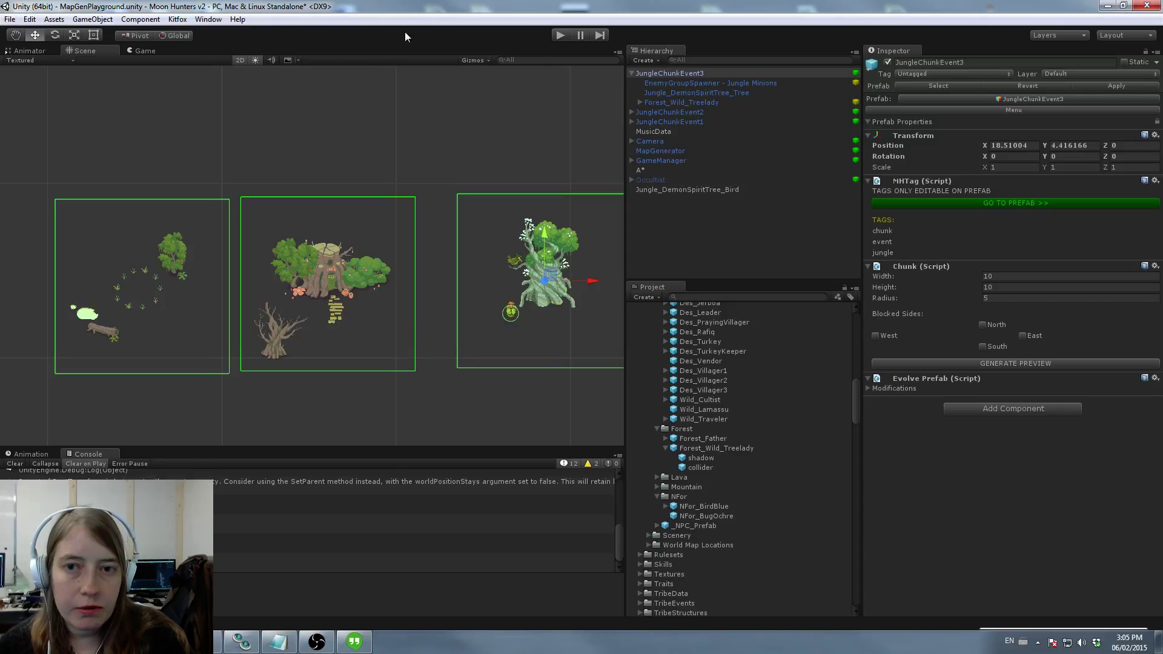
# Step: Assign JungleMapInfo as the MapGenerator's Map Info
pyautogui.click(659, 150)
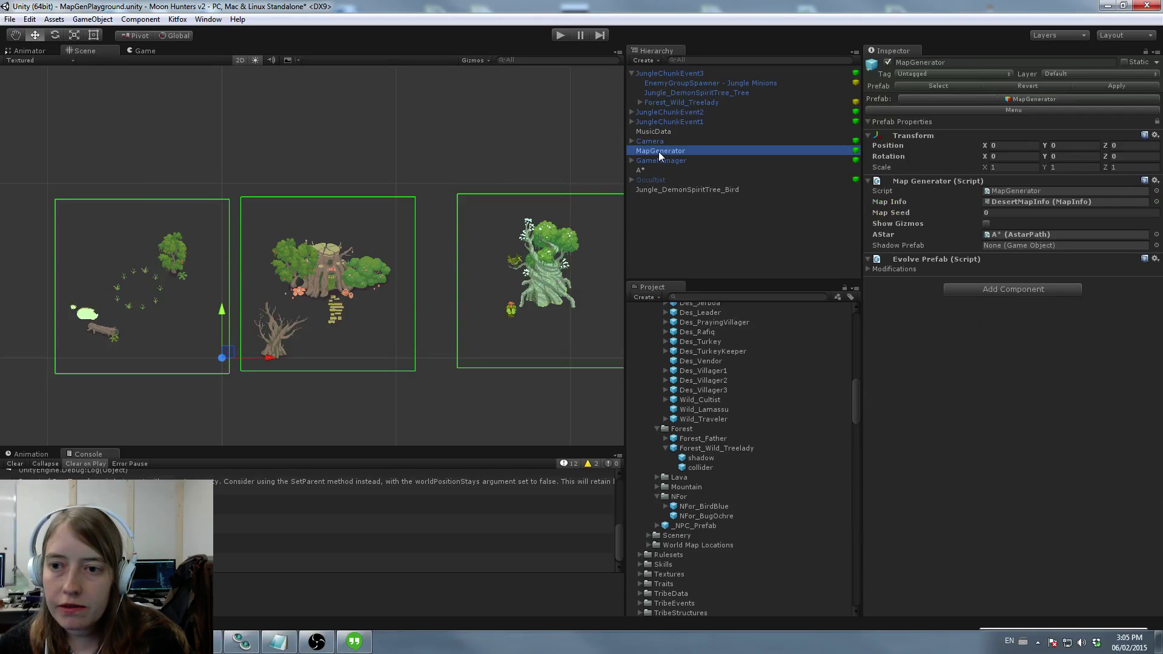
pyautogui.click(985, 201)
pyautogui.scroll(3, 739, 363)
pyautogui.moveTo(700, 399); pyautogui.dragTo(1035, 206)
pyautogui.click(1034, 205)
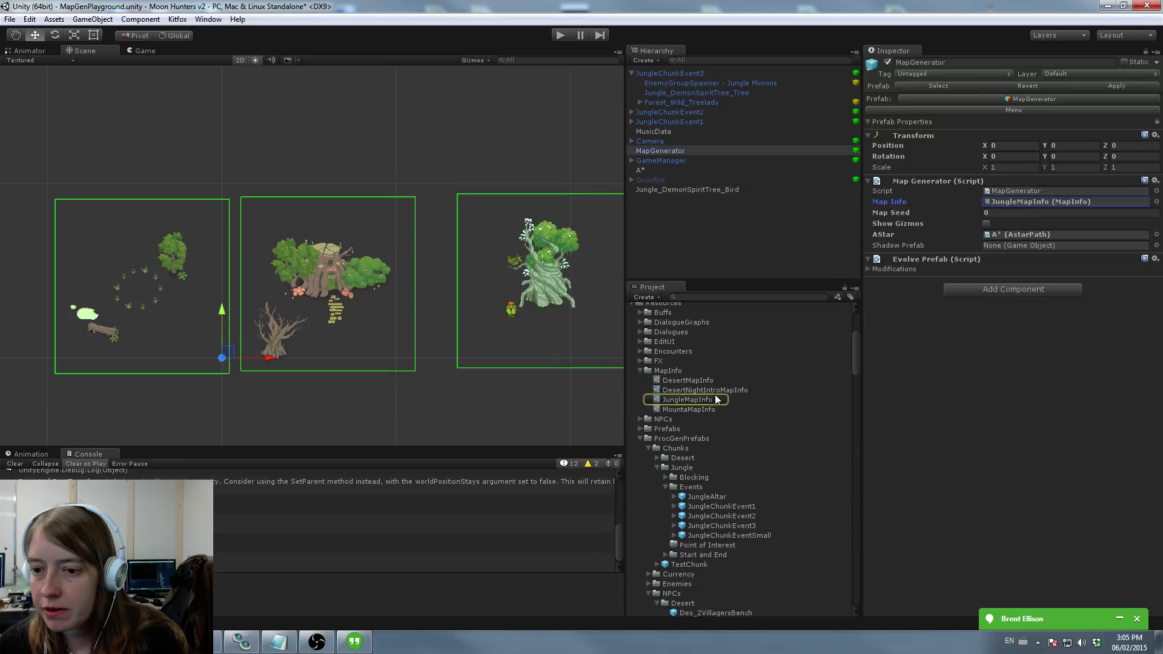
# Step: Review the JungleMapInfo asset's settings, including its Main Nodes and Side Nodes entries
pyautogui.click(700, 401)
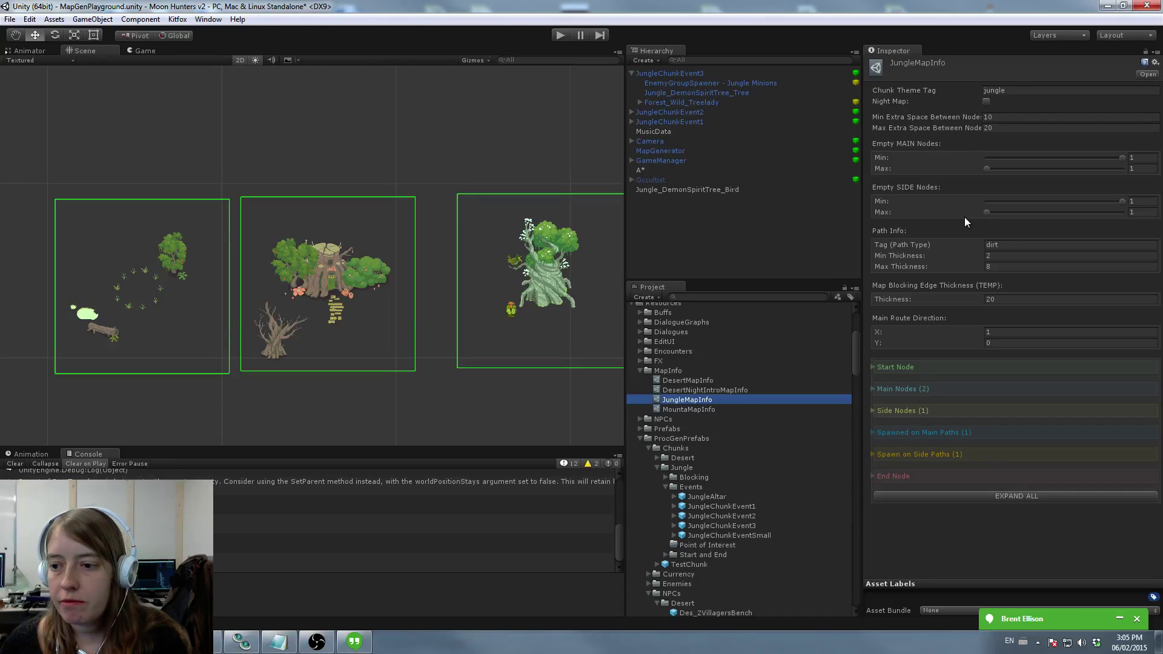
pyautogui.click(873, 388)
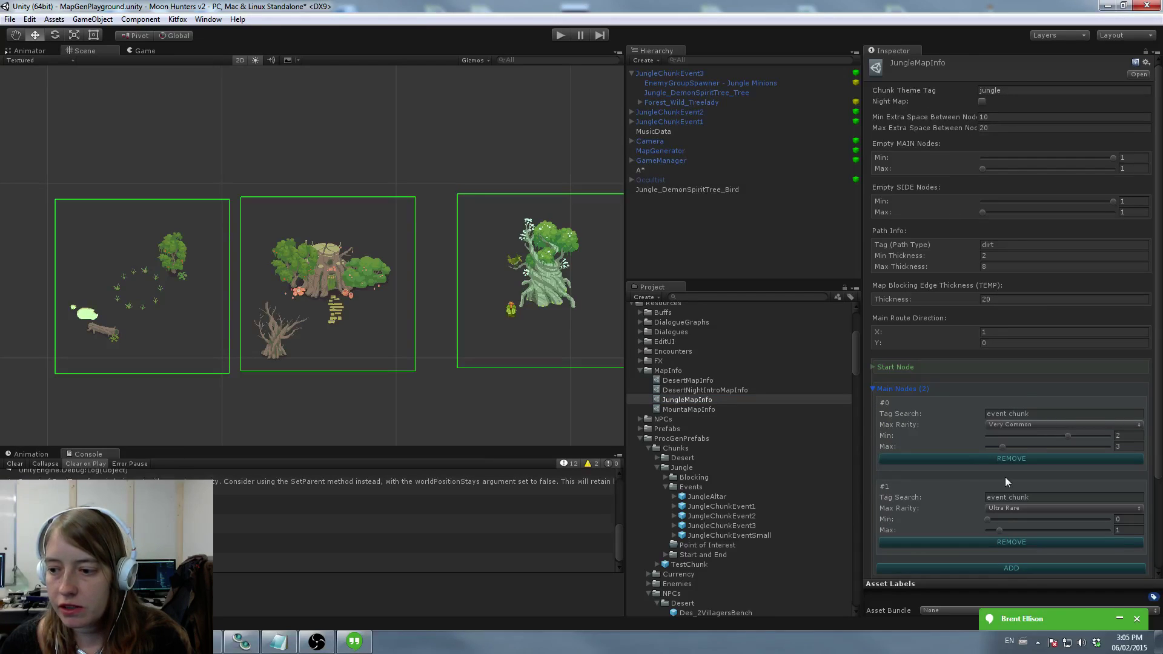
pyautogui.scroll(-2, 924, 466)
pyautogui.scroll(-1, 924, 463)
pyautogui.click(875, 479)
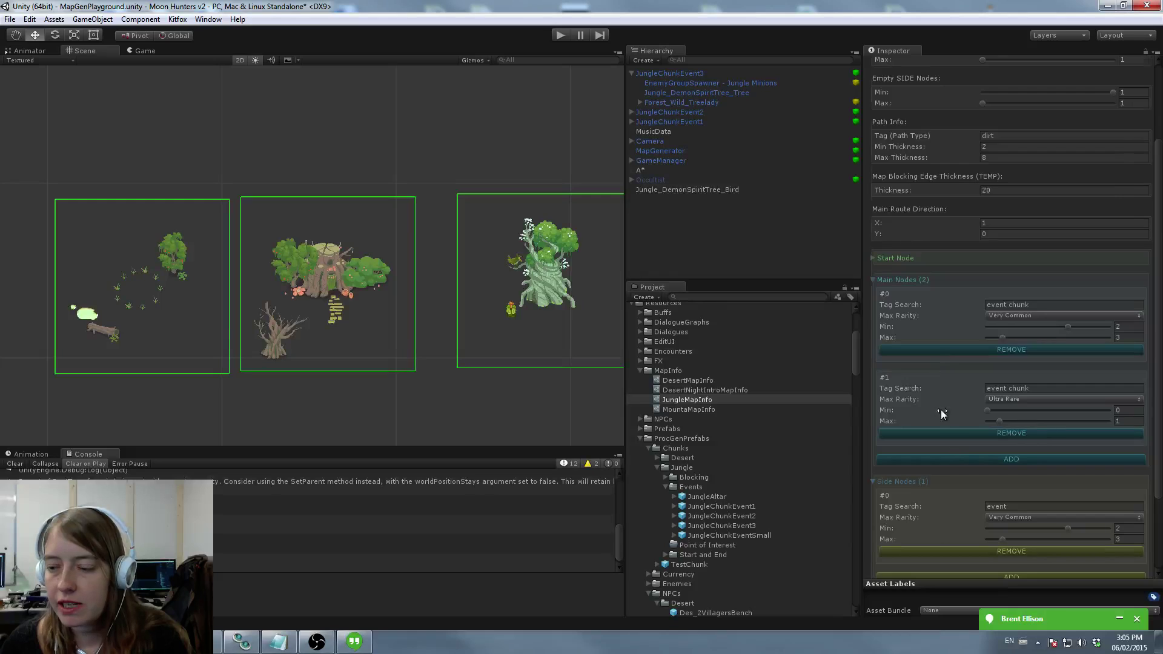
pyautogui.scroll(3, 941, 393)
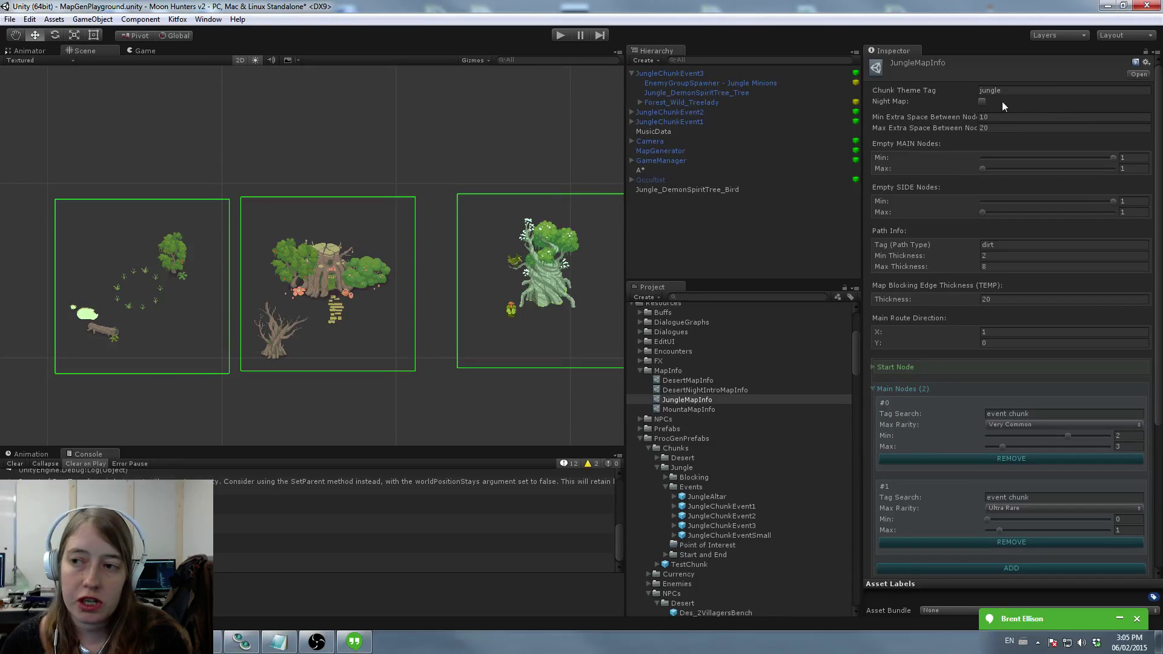
# Step: Run the scene to generate a jungle map, pause it and inspect the clearing around the starting area
pyautogui.click(561, 35)
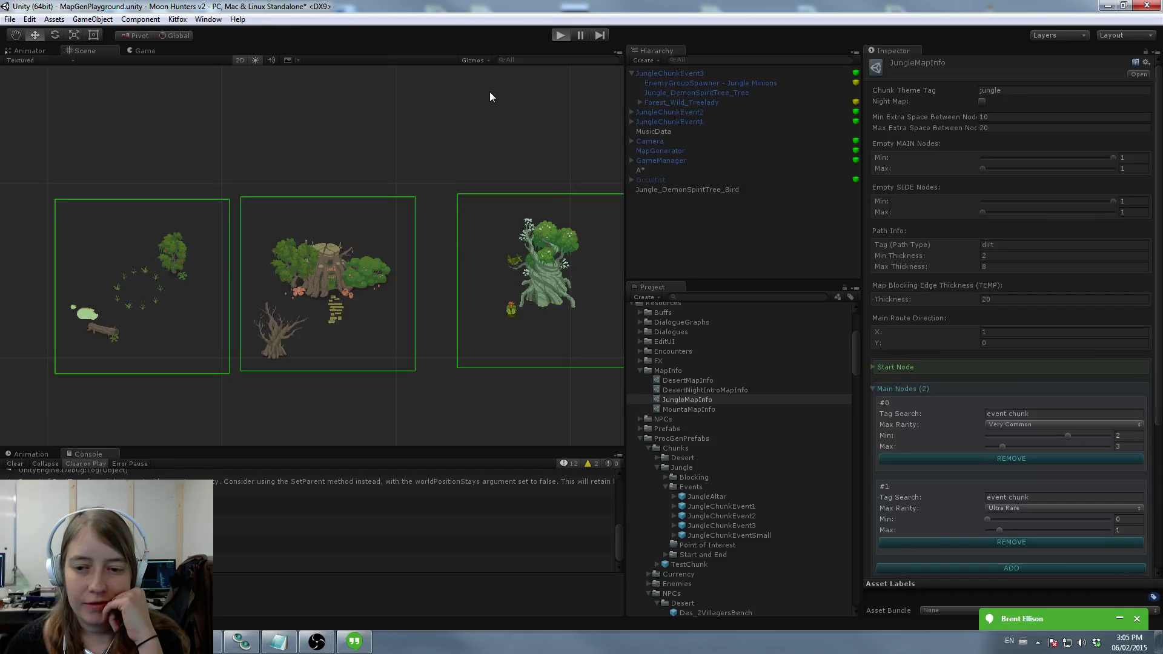
pyautogui.hotkey('ctrl', 'p')
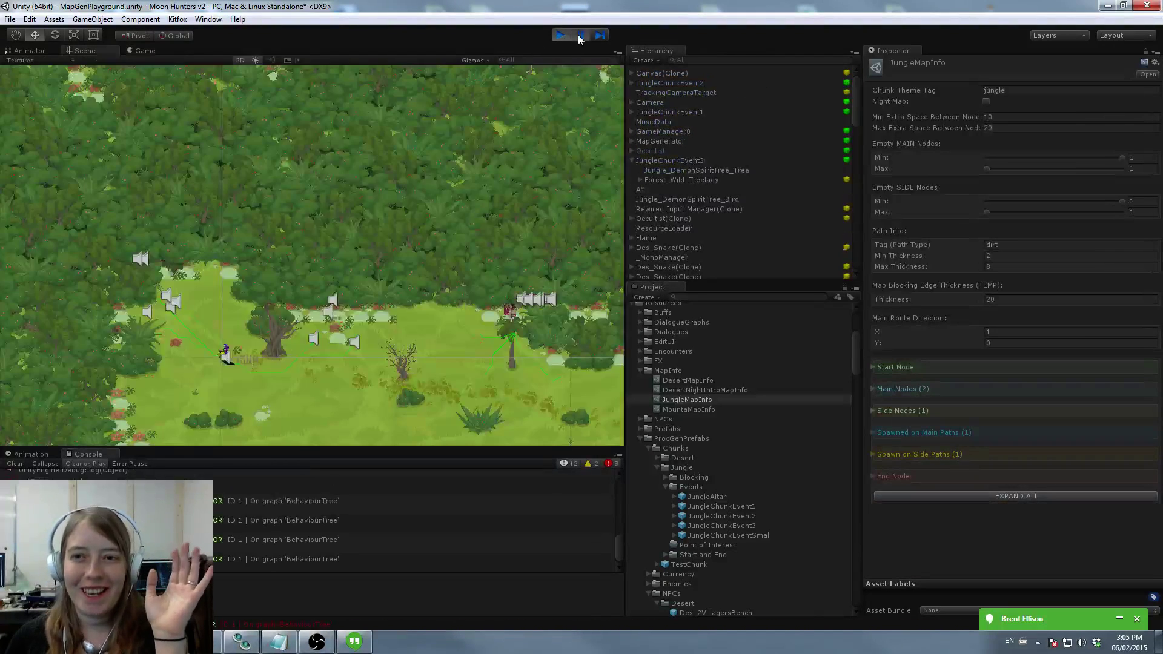
pyautogui.moveTo(318, 212); pyautogui.dragTo(245, 117, button='middle')
pyautogui.scroll(3, 314, 212)
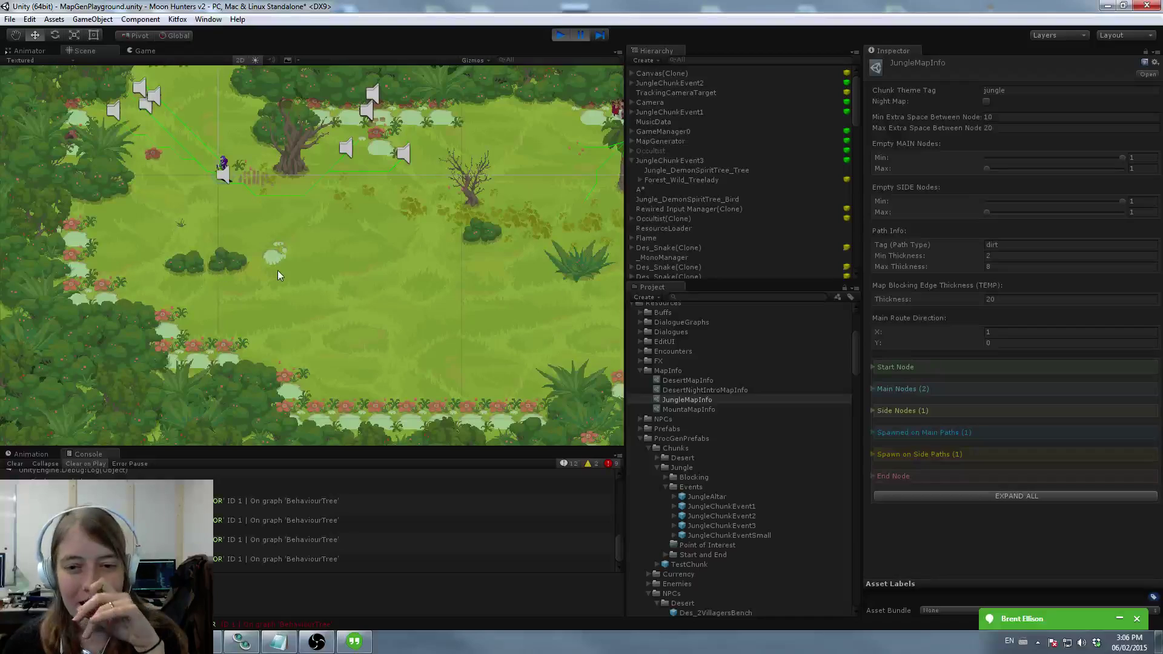
pyautogui.moveTo(382, 263); pyautogui.dragTo(436, 273, button='middle')
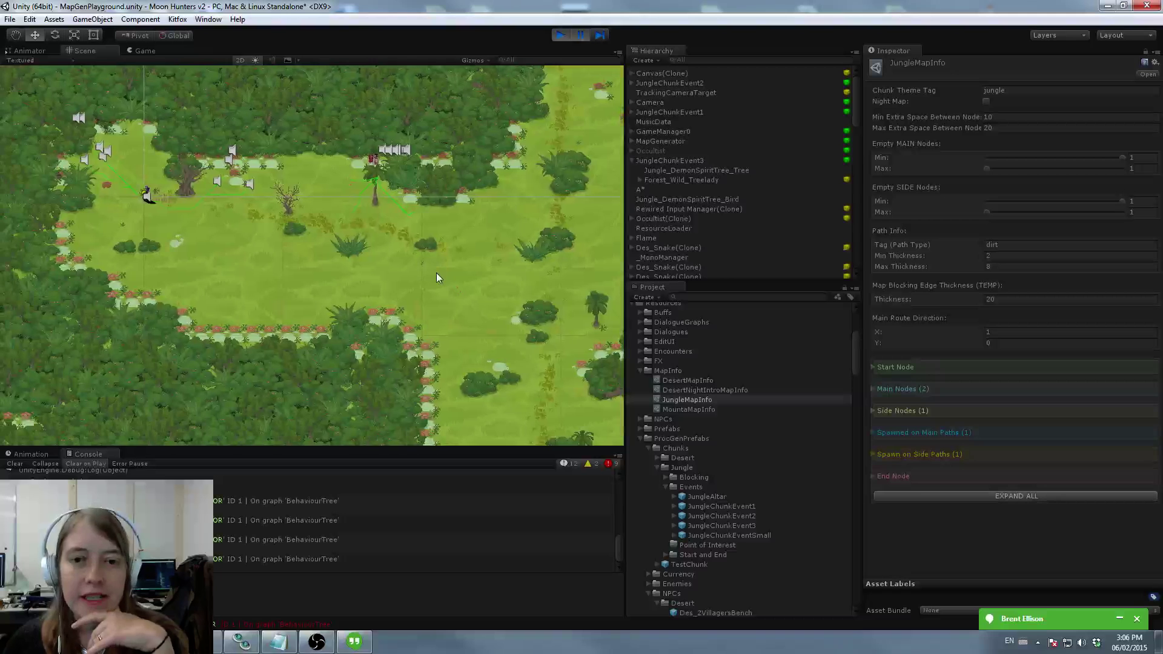
pyautogui.scroll(1, 428, 276)
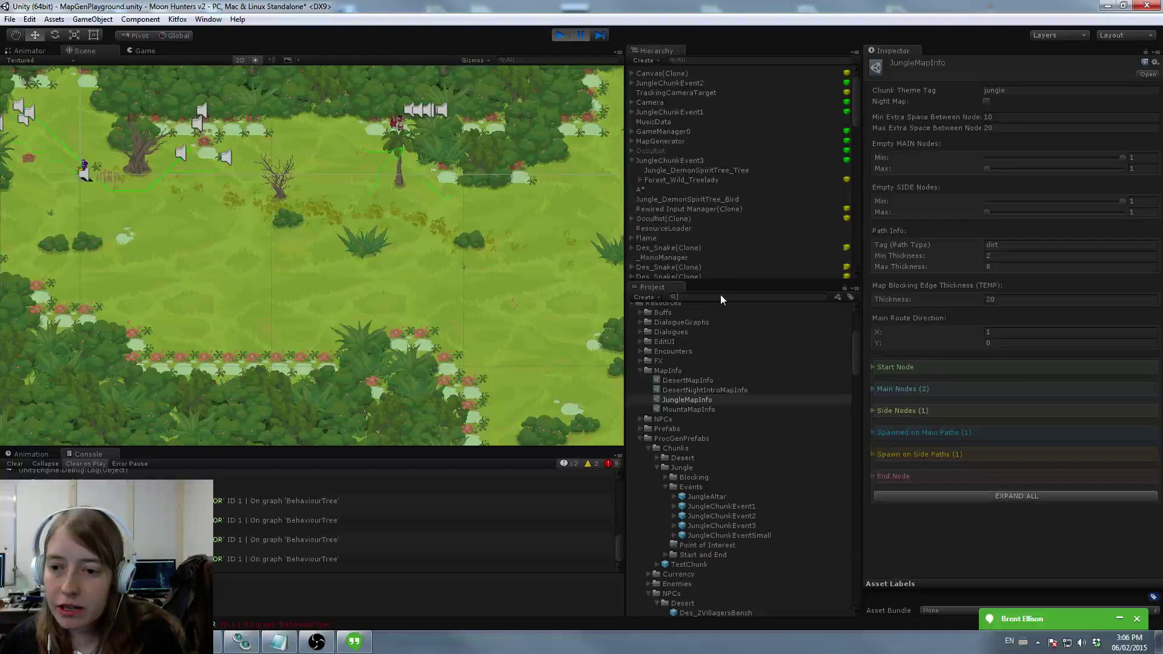
# Step: Search the project assets for "path" and preview the Jungle_TrailPath1, Jungle_TrailPath2 and Jungle_TrailPath3 textures
pyautogui.write('path')
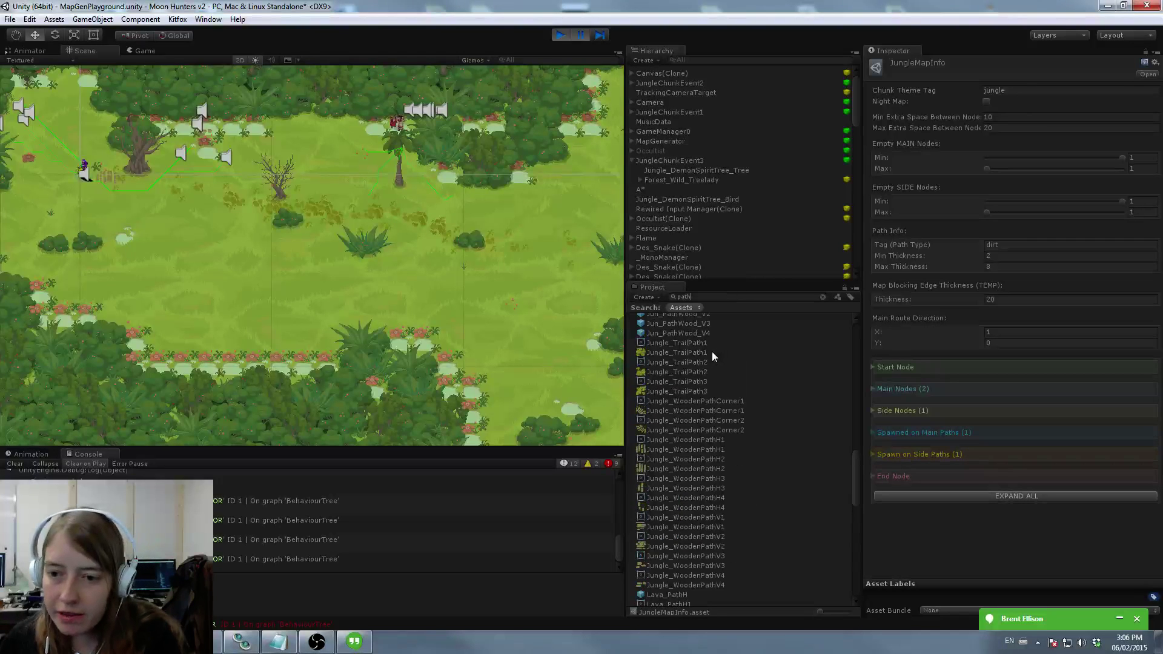
pyautogui.click(676, 353)
pyautogui.click(678, 372)
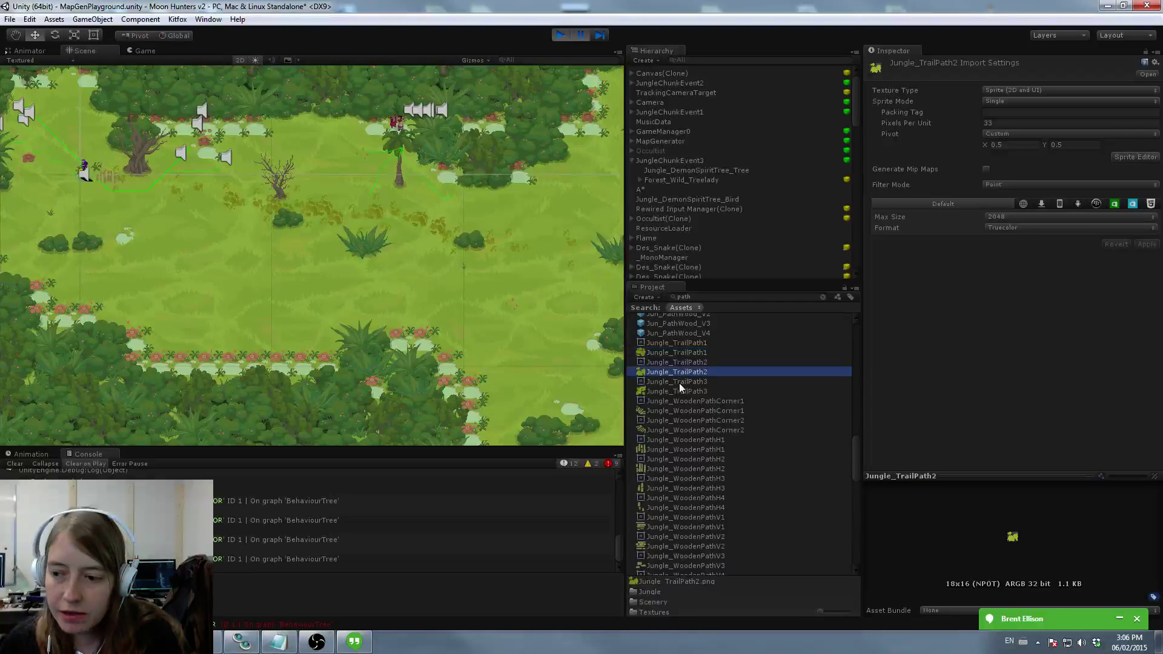
pyautogui.click(677, 390)
pyautogui.click(675, 374)
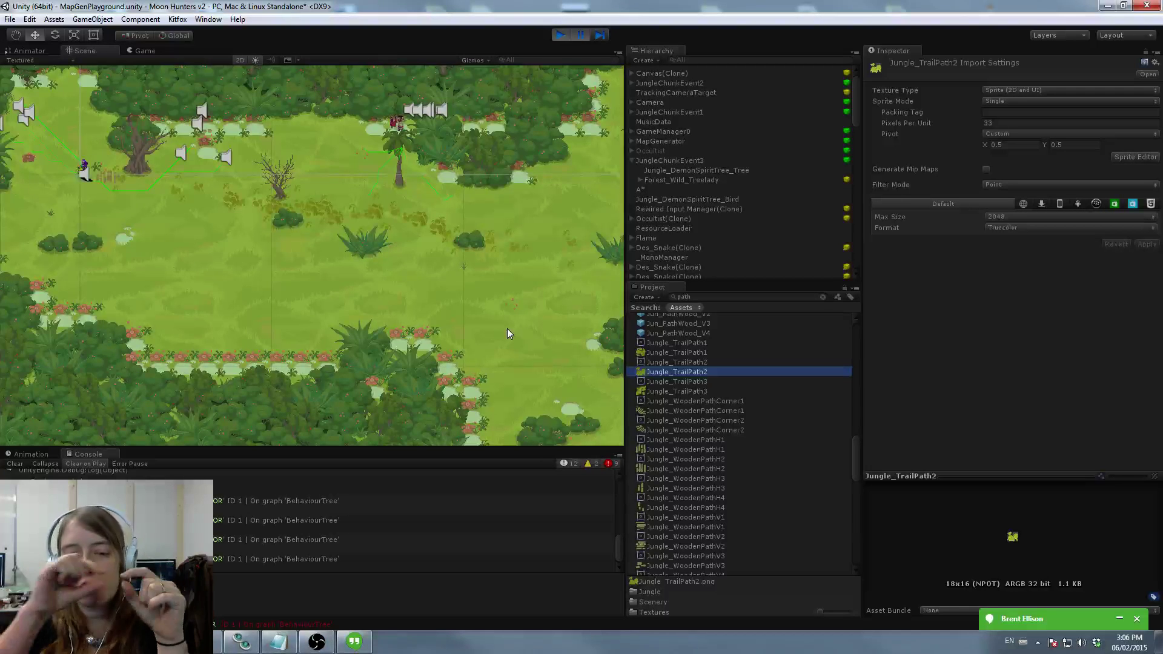
# Step: Examine the generated jungle map's layout, checking its trails, clearings and blocking foliage areas
pyautogui.scroll(-8, 507, 328)
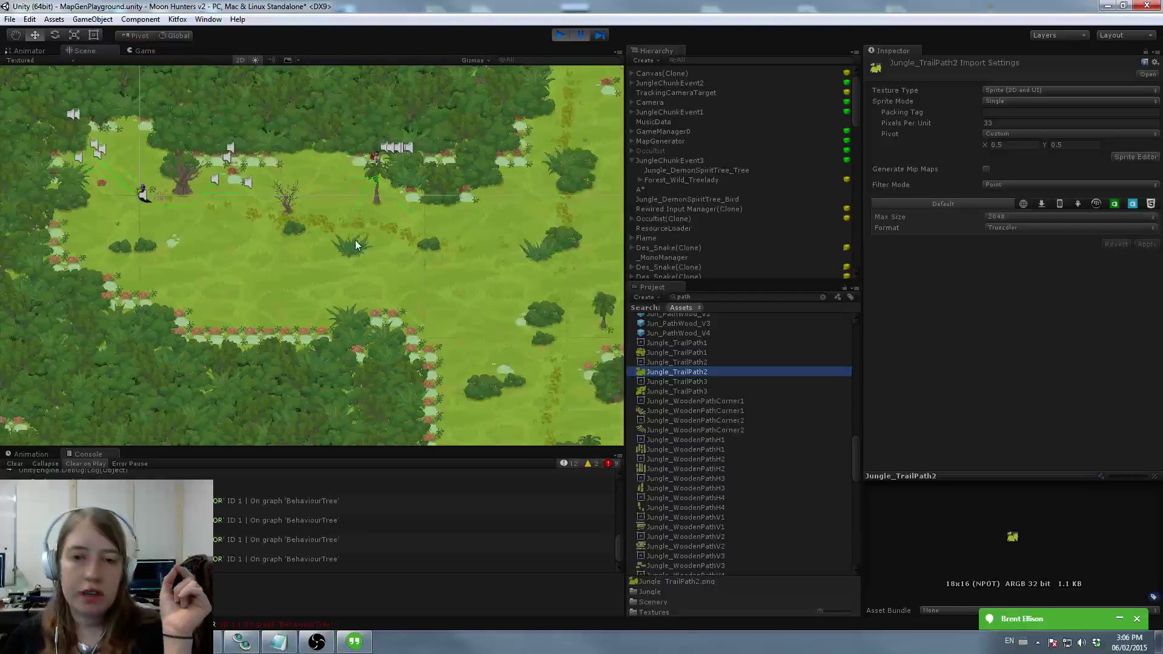
pyautogui.moveTo(507, 285); pyautogui.dragTo(216, 143, button='middle')
pyautogui.scroll(2, 241, 233)
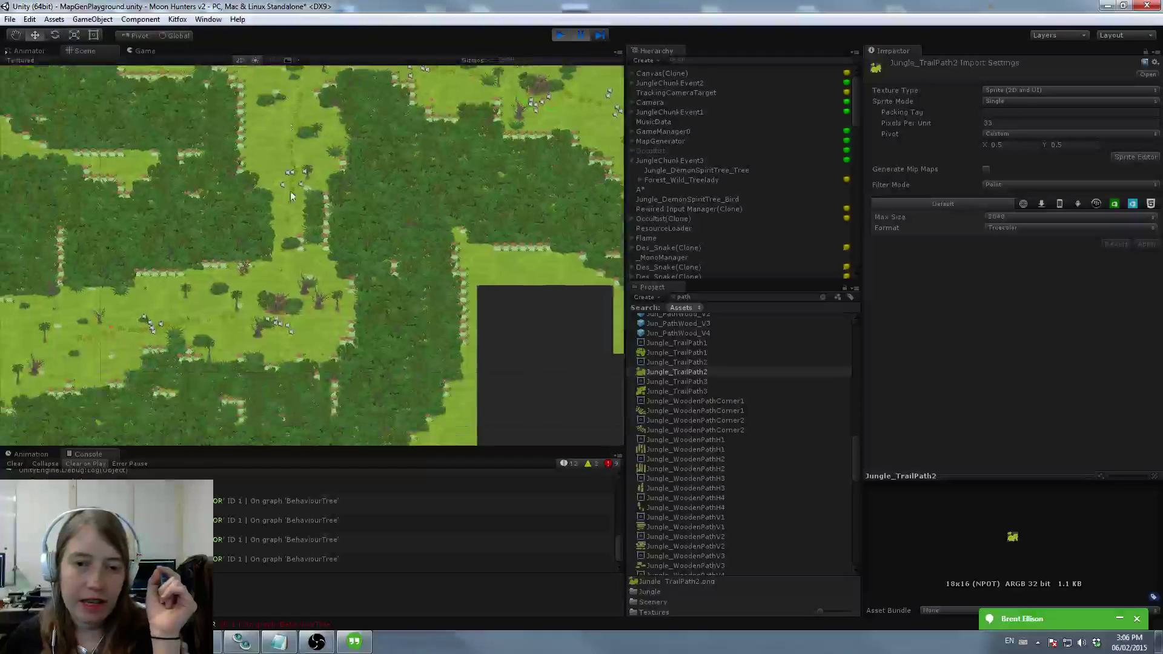
pyautogui.scroll(2, 373, 250)
pyautogui.moveTo(218, 252); pyautogui.dragTo(338, 302, button='middle')
pyautogui.scroll(5, 274, 143)
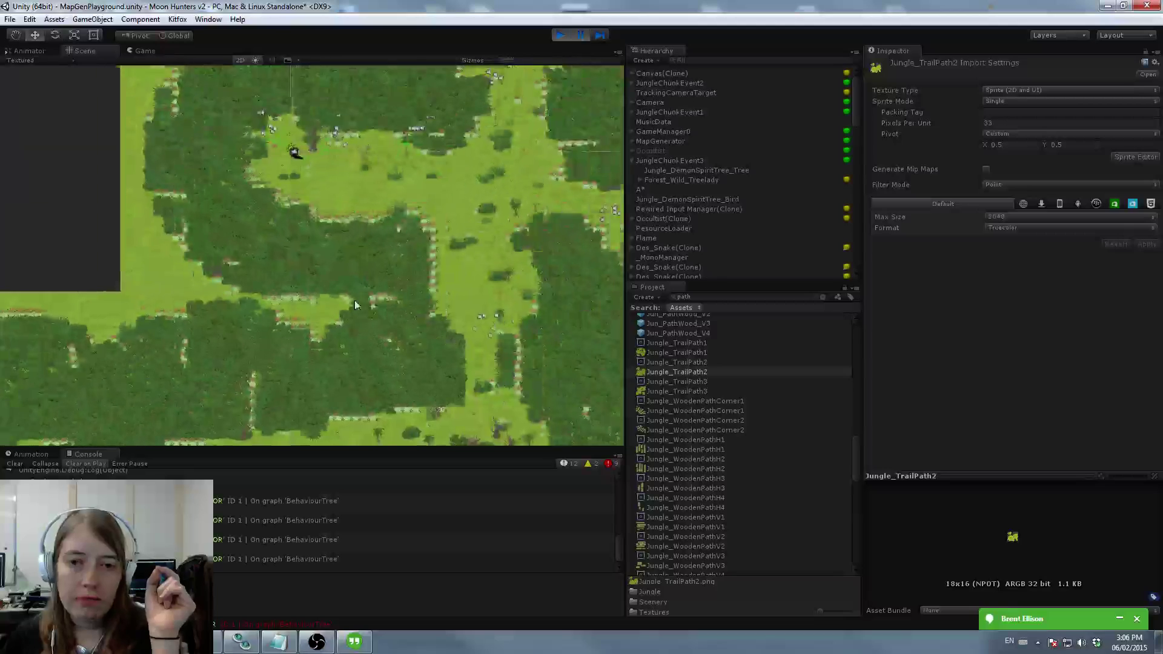
pyautogui.scroll(-5, 274, 143)
pyautogui.scroll(3, 405, 173)
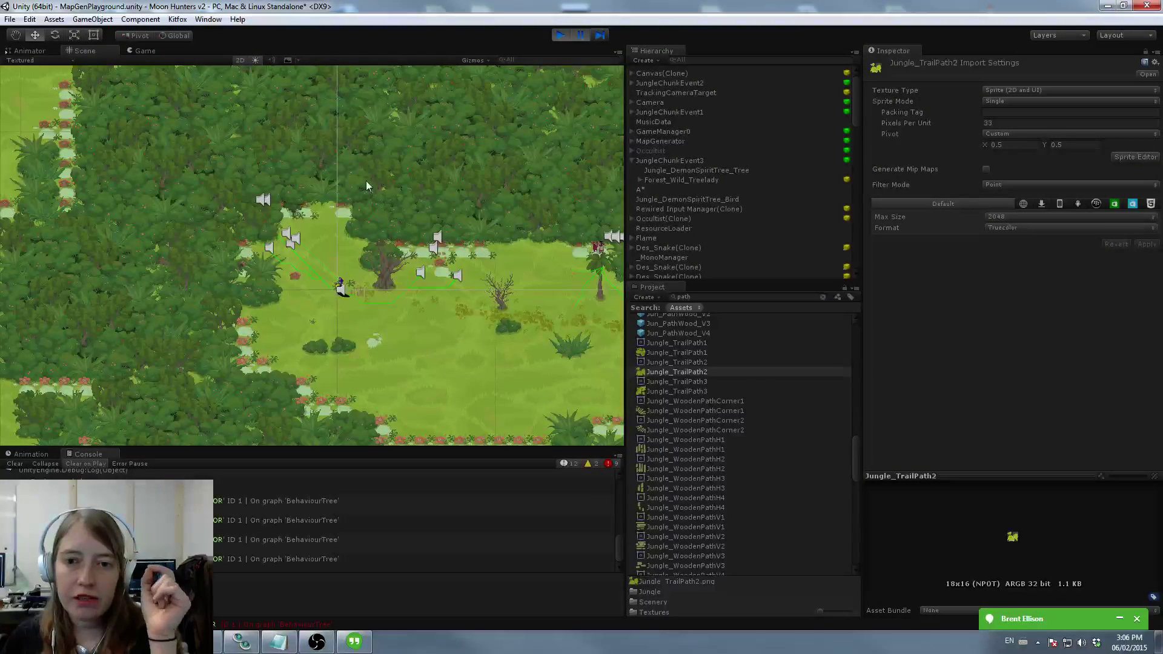
pyautogui.scroll(-5, 709, 392)
pyautogui.scroll(3, 708, 395)
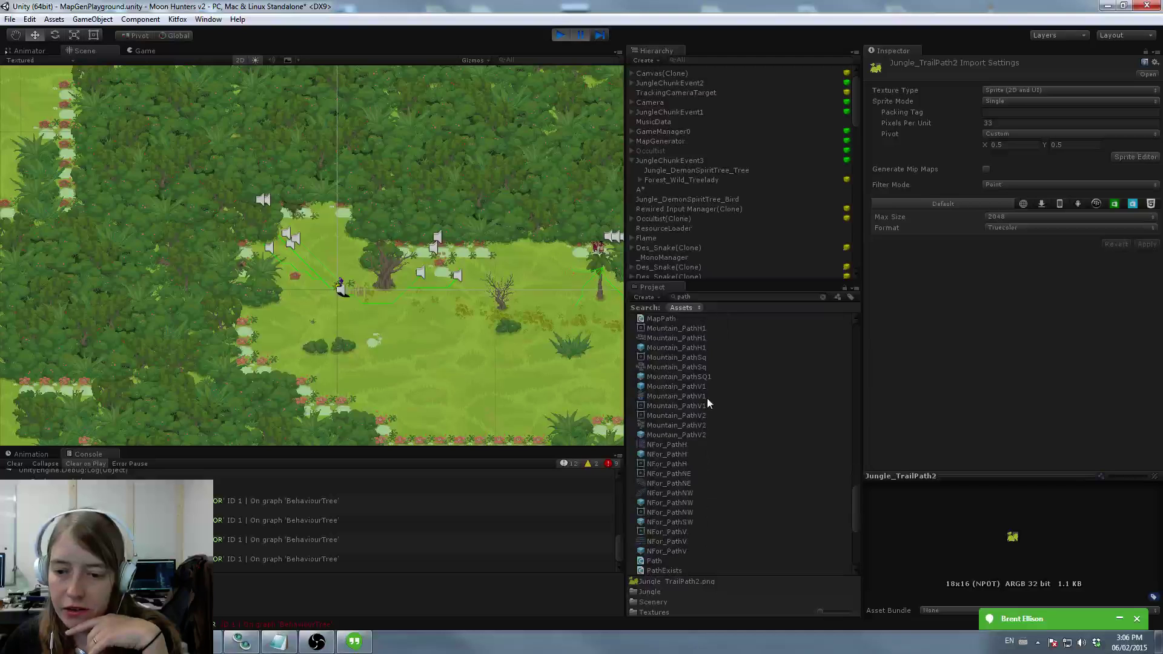
# Step: Search the project assets for "blockin" and inspect the JungleBlockingLarge prefab against the foliage on the generated map
pyautogui.click(721, 297)
pyautogui.press('BackSpace')
pyautogui.press('BackSpace')
pyautogui.press('BackSpace')
pyautogui.press('BackSpace')
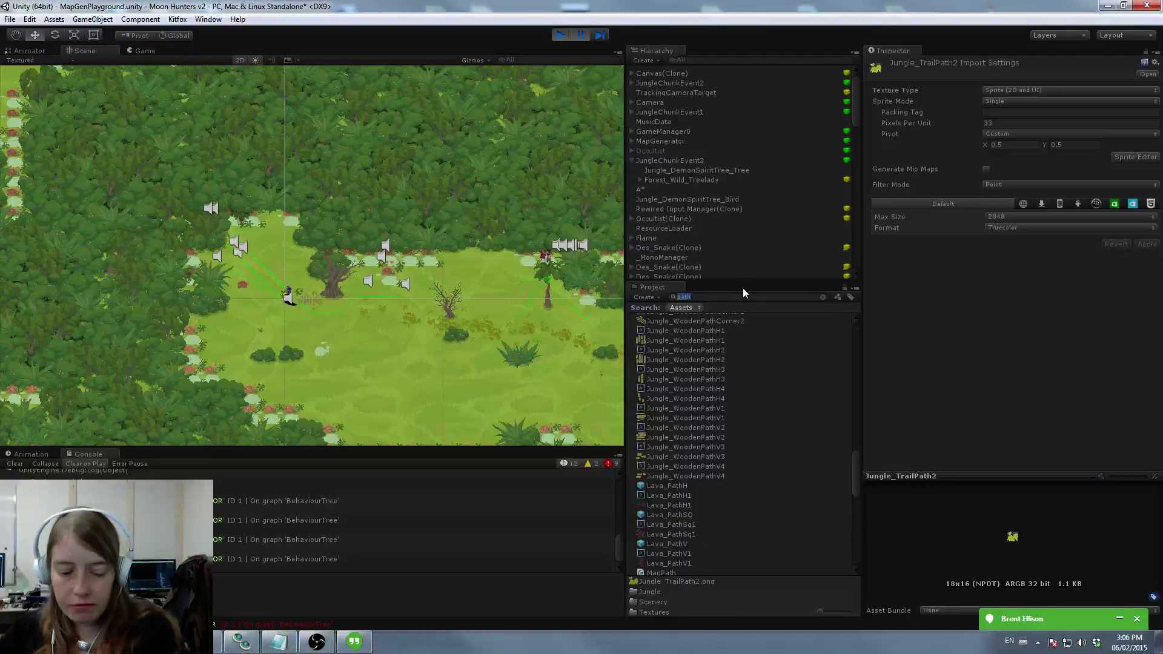
pyautogui.write('block')
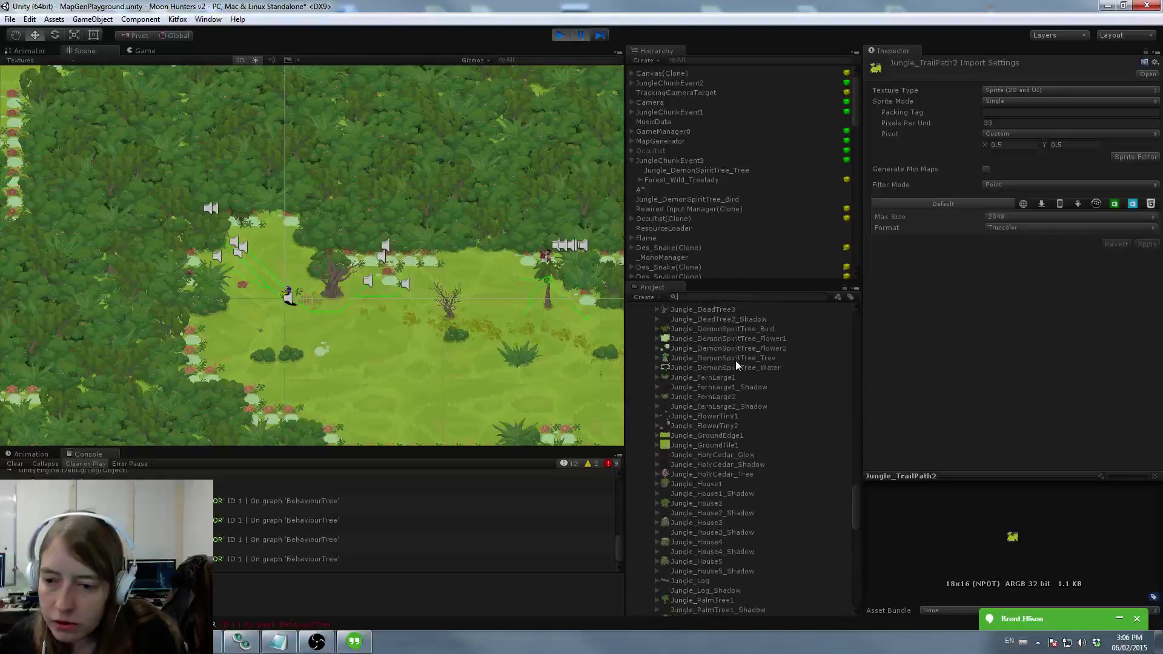
pyautogui.write('in')
pyautogui.scroll(3, 742, 357)
pyautogui.click(694, 446)
pyautogui.moveTo(535, 358); pyautogui.dragTo(495, 283, button='middle')
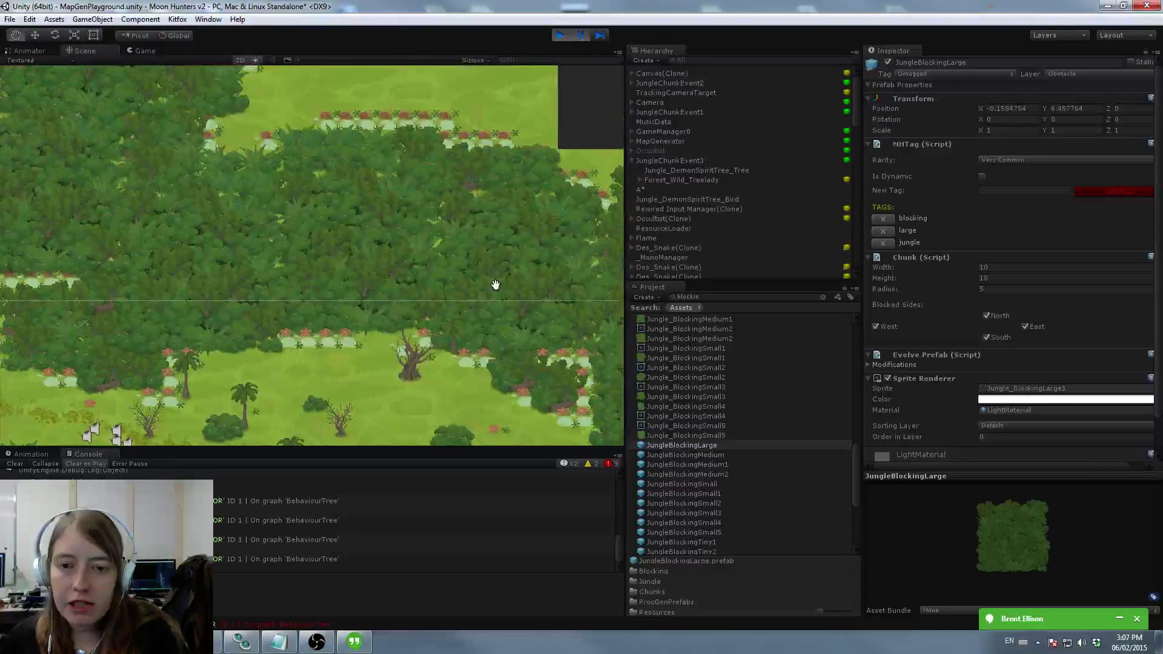
# Step: Stop the running scene, place a JungleBlockingLarge prefab in the scene and expand its child objects
pyautogui.click(561, 34)
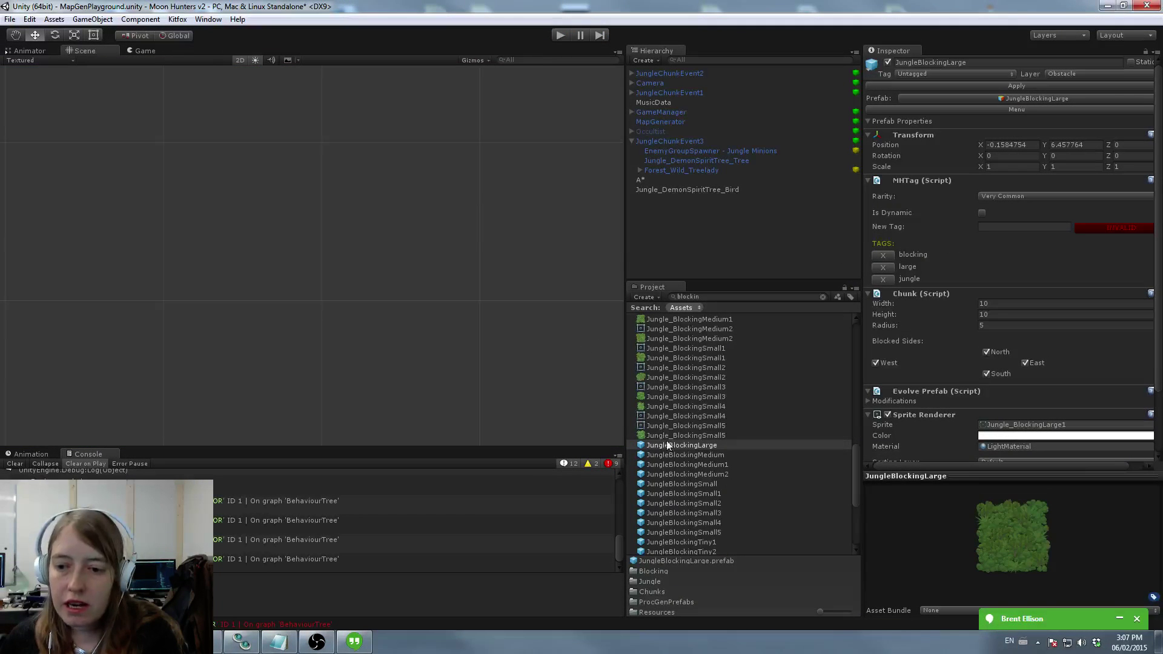
pyautogui.moveTo(666, 445); pyautogui.dragTo(380, 235)
pyautogui.scroll(5, 379, 235)
pyautogui.moveTo(480, 206); pyautogui.dragTo(441, 240, button='middle')
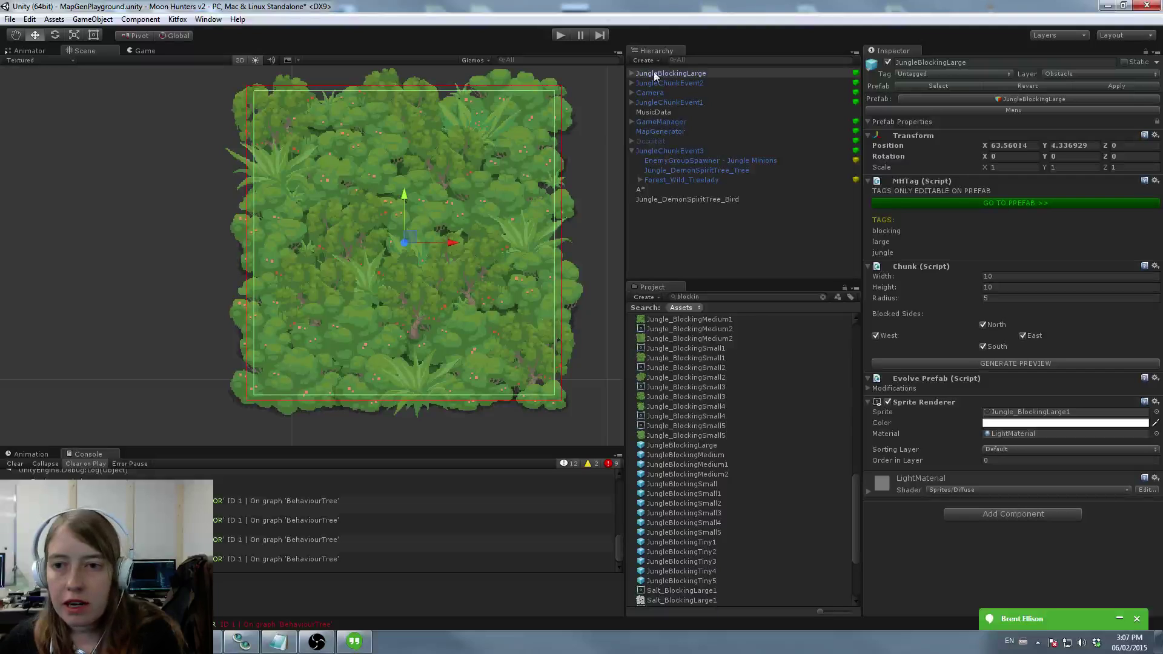
pyautogui.click(632, 73)
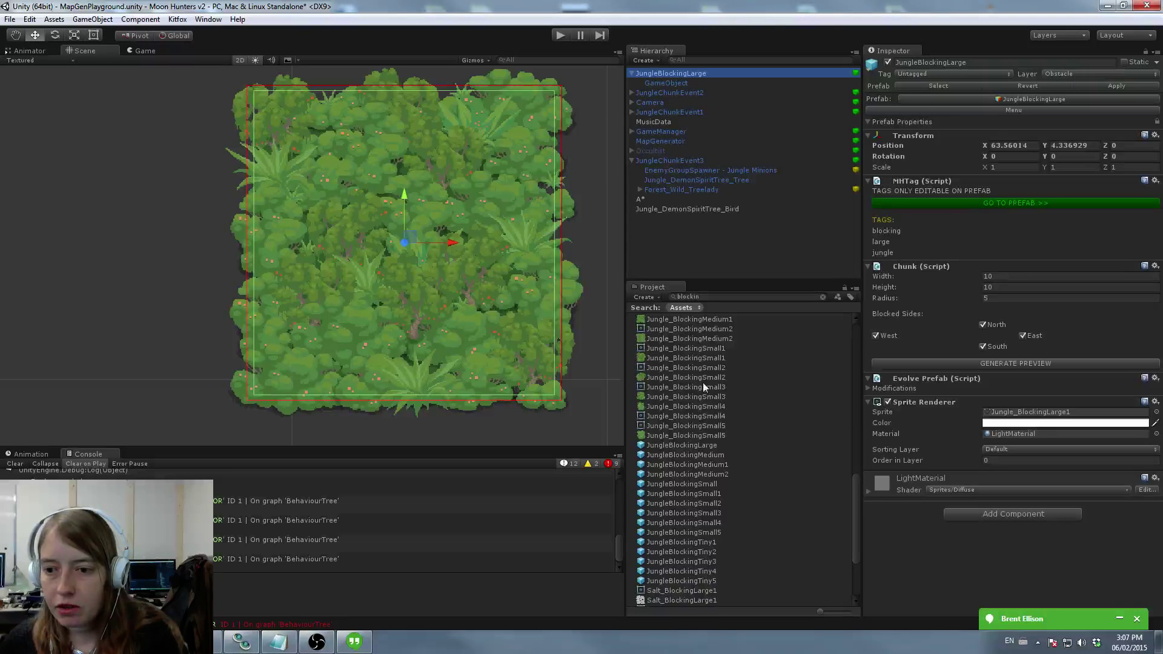
# Step: Place a JungleBlockingMedium prefab in the scene just to the left of the large blocking chunk
pyautogui.scroll(-2, 466, 312)
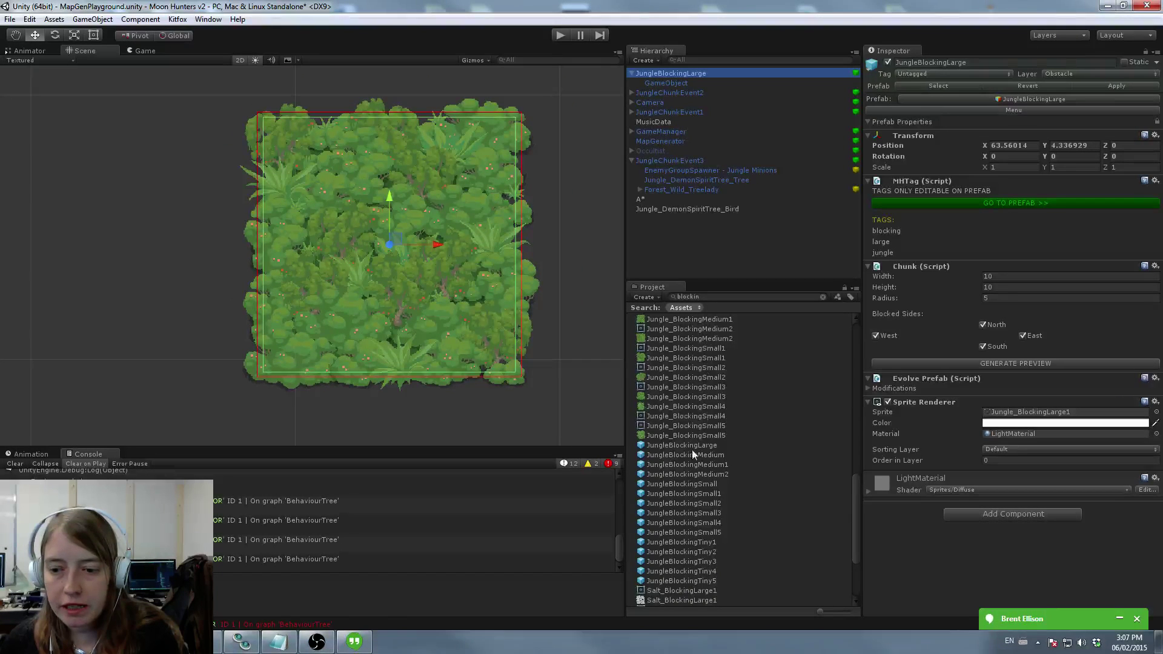
pyautogui.moveTo(698, 456); pyautogui.dragTo(182, 291)
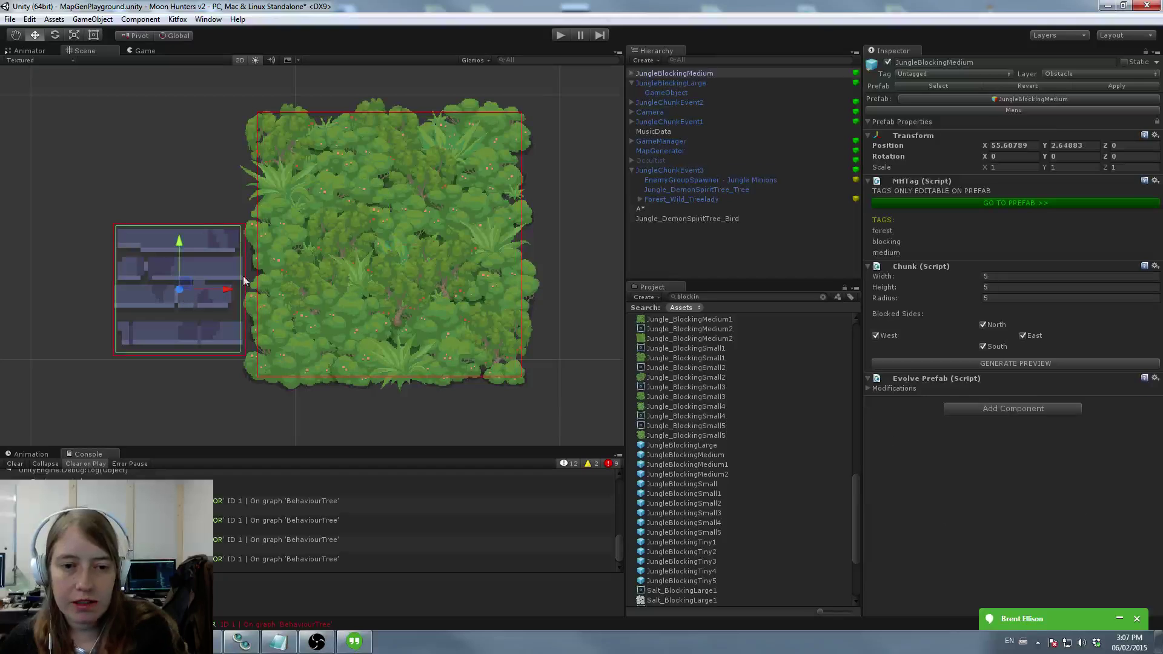
# Step: Replace the medium blocking chunk with a row of JungleBlockingMedium1, JungleBlockingSmall1 and JungleBlockingTiny4 prefabs descending in size beside the large chunk
pyautogui.press('Delete')
pyautogui.moveTo(692, 465); pyautogui.dragTo(173, 308)
pyautogui.moveTo(693, 494); pyautogui.dragTo(57, 332)
pyautogui.moveTo(223, 329); pyautogui.dragTo(458, 323, button='middle')
pyautogui.scroll(-3, 710, 478)
pyautogui.moveTo(697, 464); pyautogui.dragTo(221, 347)
pyautogui.moveTo(699, 435); pyautogui.dragTo(222, 344)
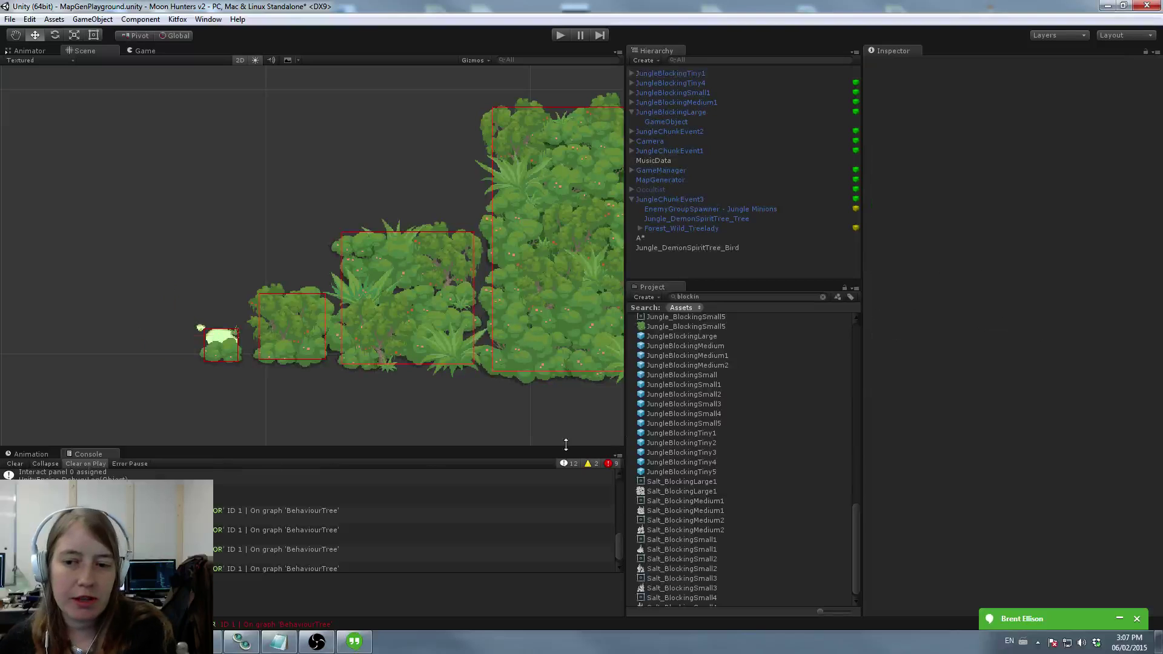
pyautogui.moveTo(703, 443); pyautogui.dragTo(165, 332)
pyautogui.press('Delete')
# Step: Delete all the blocking chunk examples from the scene, including JungleBlockingLarge
pyautogui.click(228, 346)
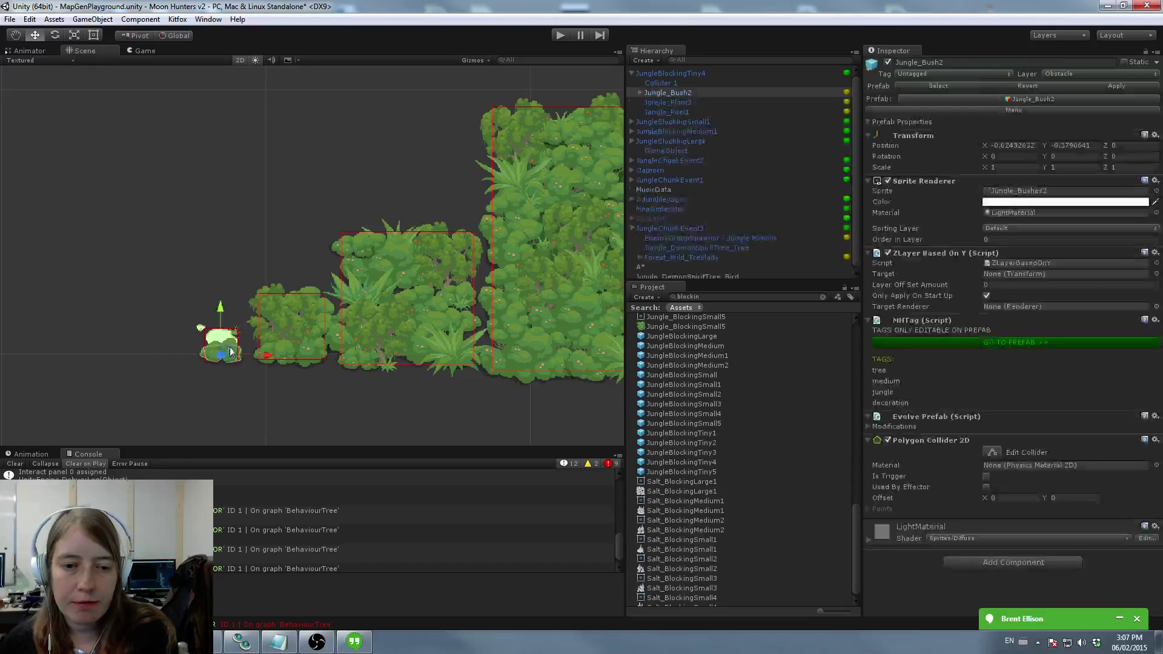
pyautogui.click(666, 74)
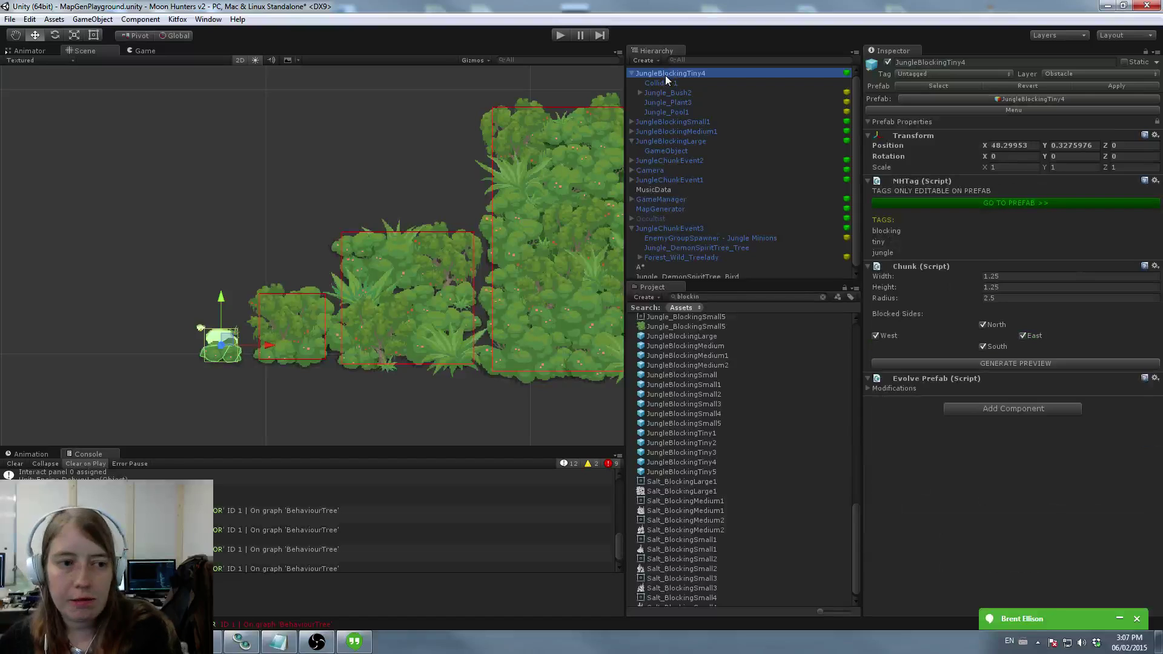
pyautogui.press('Delete')
pyautogui.click(670, 73)
pyautogui.press('Delete')
pyautogui.click(670, 72)
pyautogui.press('Delete')
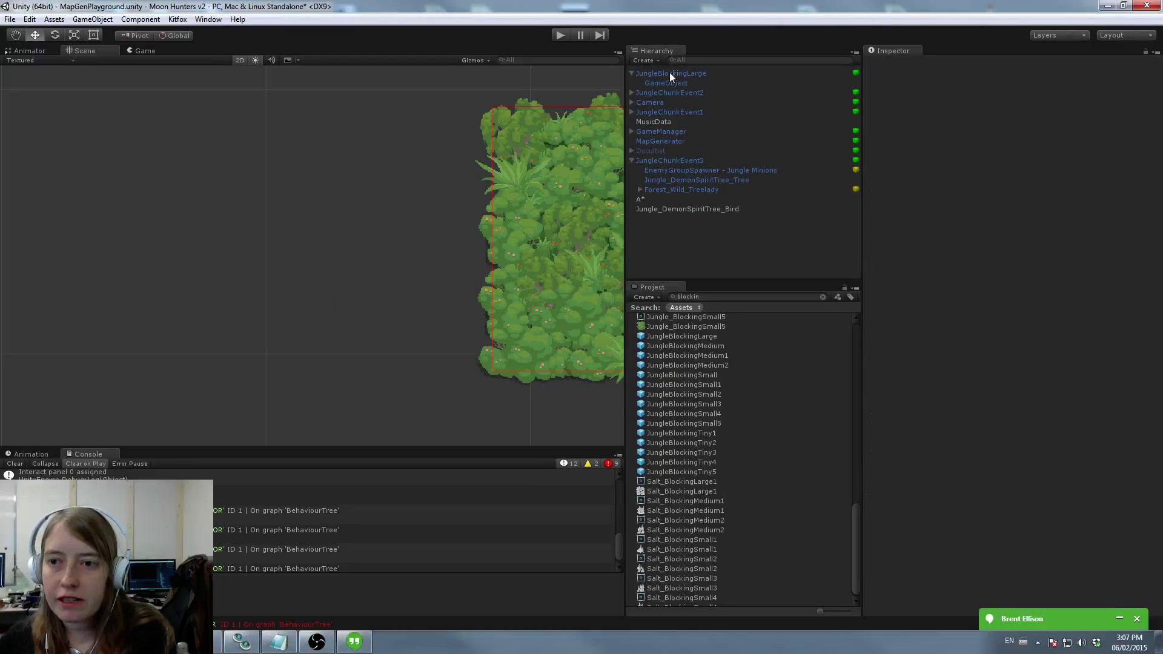
pyautogui.click(657, 75)
pyautogui.press('Delete')
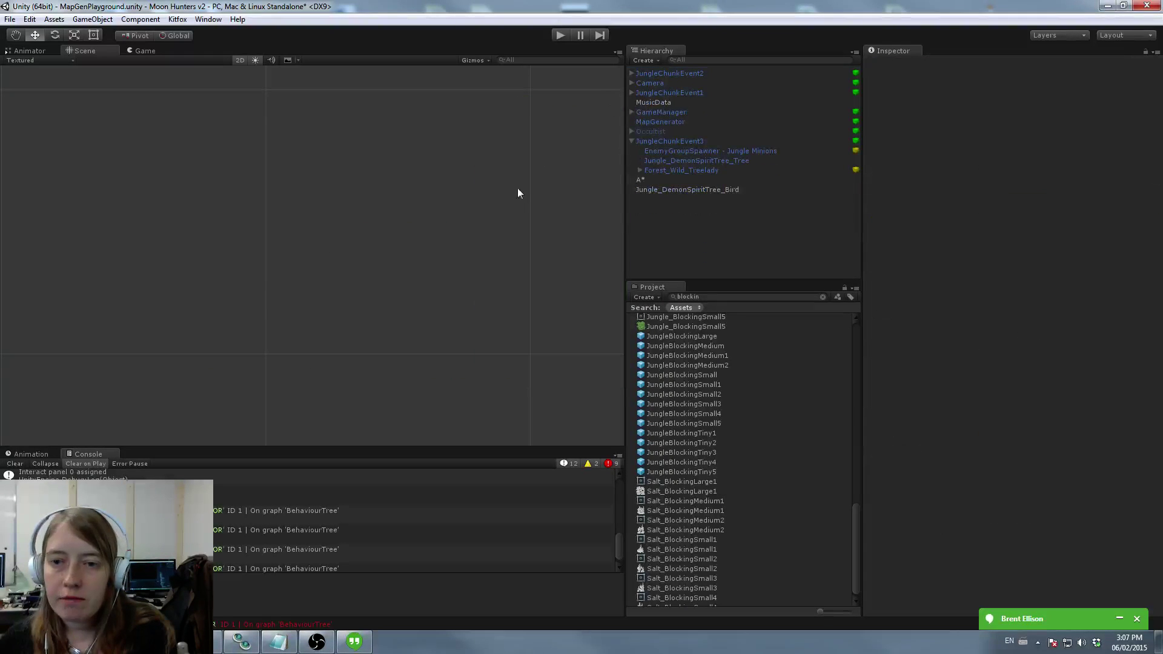
# Step: Clear the asset search, locate the JungleChunkEvent3 prefab in the Events folder, and frame its scene instance
pyautogui.moveTo(522, 225); pyautogui.dragTo(406, 222, button='middle')
pyautogui.click(768, 297)
pyautogui.press('BackSpace')
pyautogui.scroll(6, 714, 391)
pyautogui.scroll(-5, 715, 391)
pyautogui.scroll(-2, 715, 391)
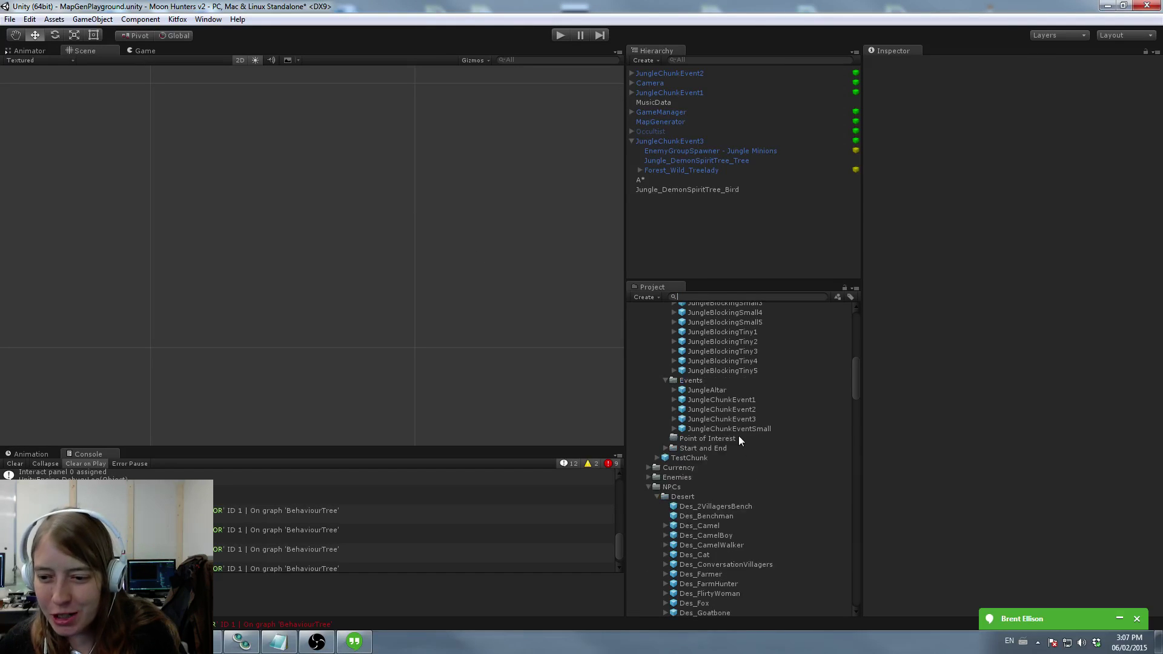
pyautogui.click(735, 419)
pyautogui.click(670, 143)
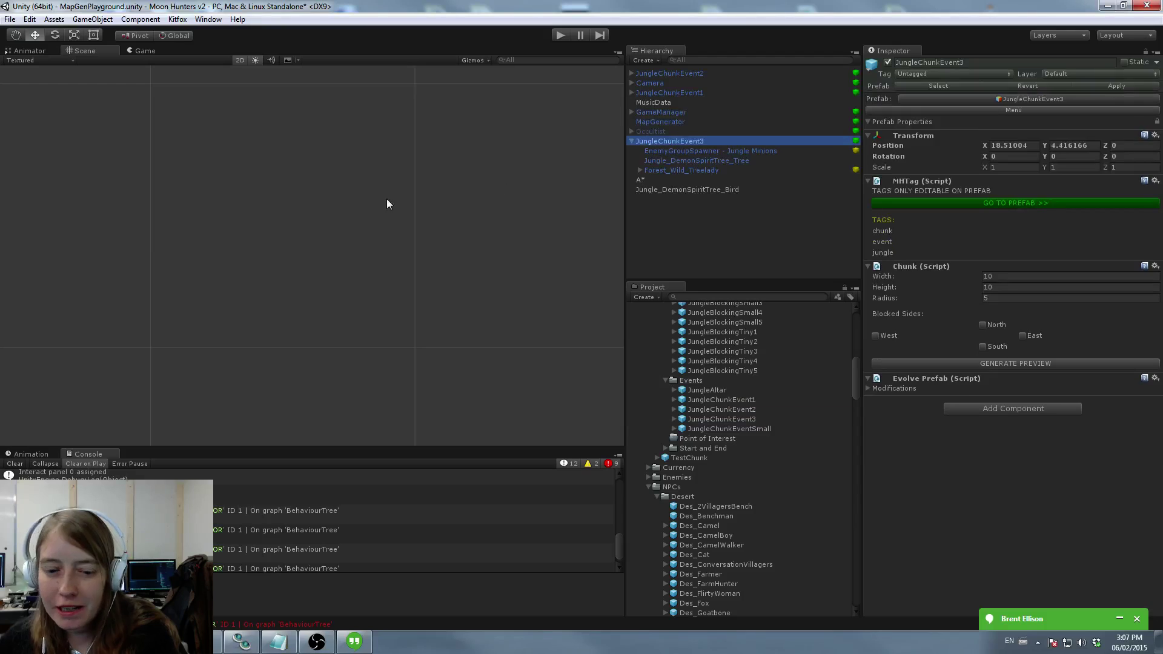
pyautogui.press('f')
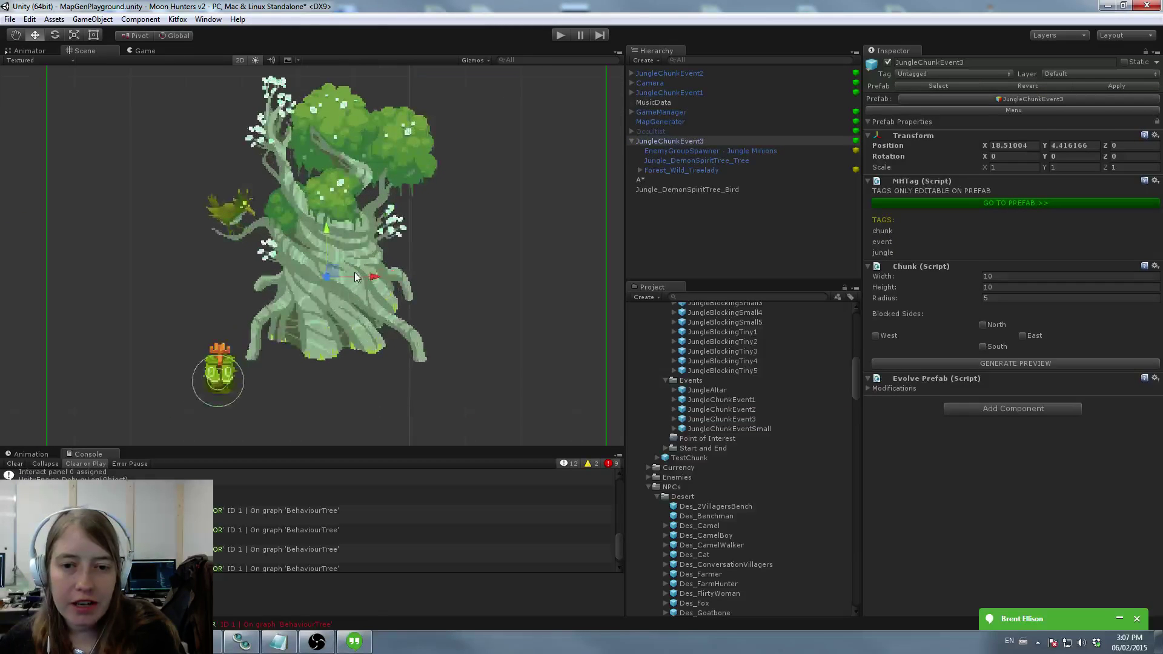
# Step: Give the Jungle_DemonSpiritTree_Tree sprite a custom pivot at the trunk's base, about X 0.52, Y 0.12
pyautogui.click(356, 272)
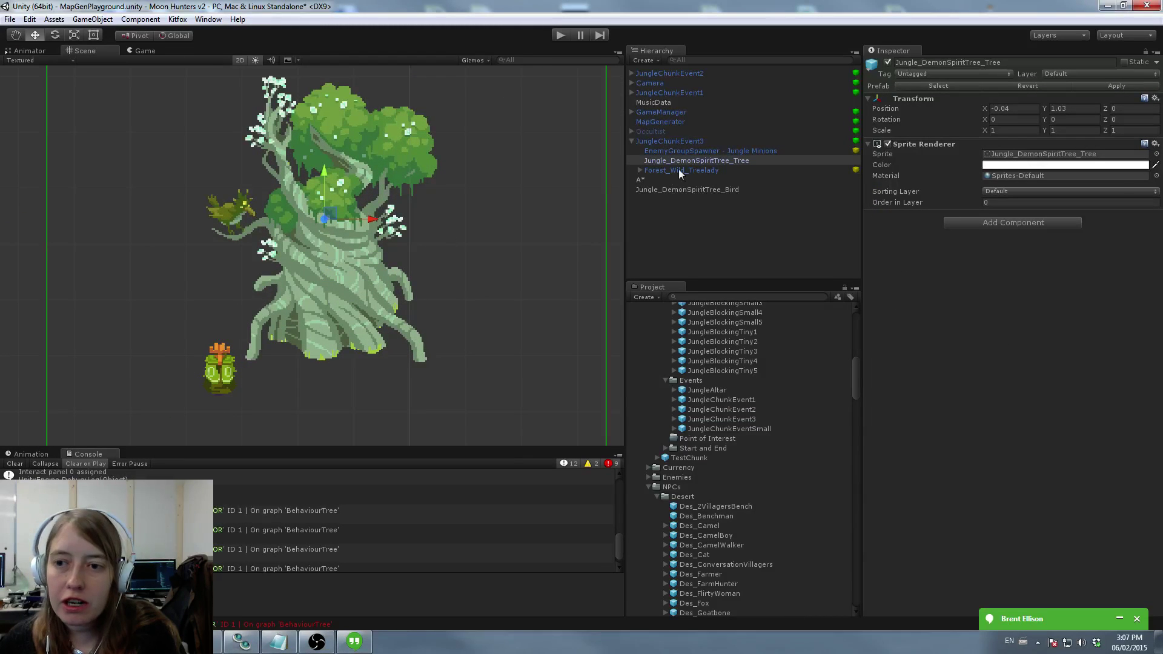
pyautogui.click(1040, 155)
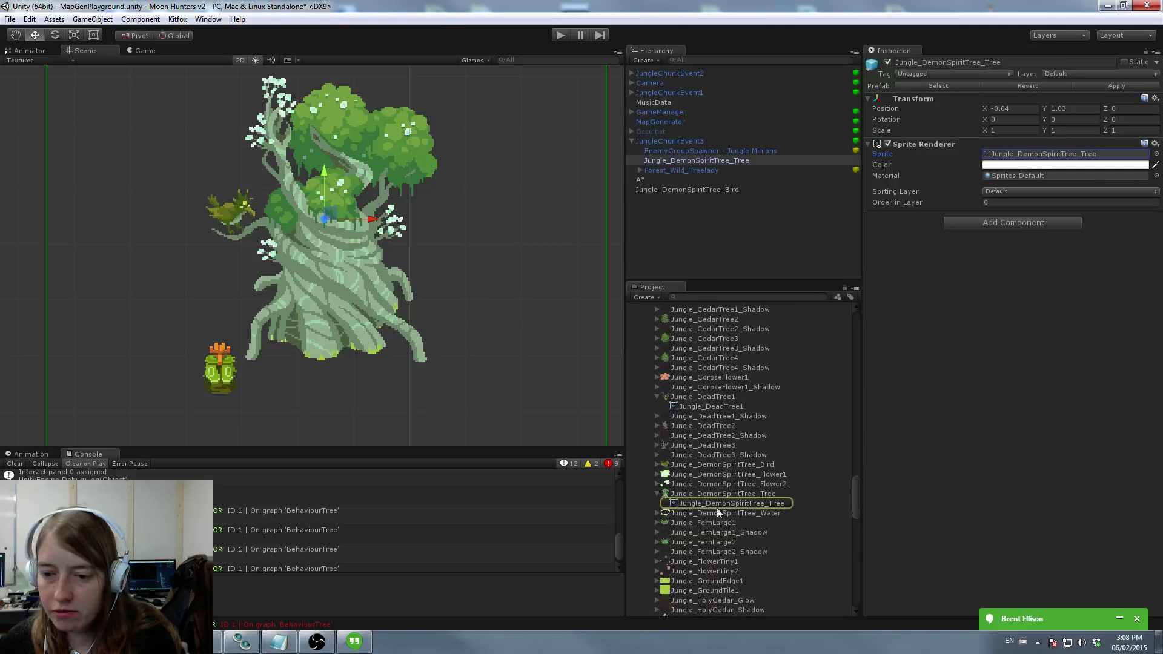
pyautogui.click(710, 494)
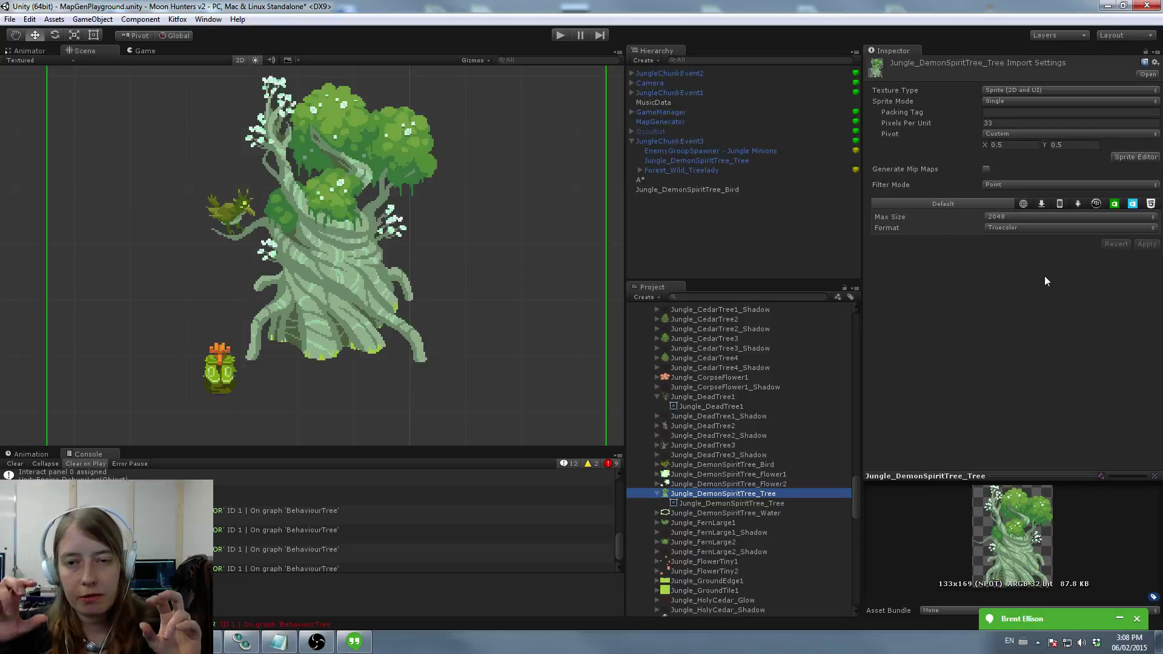
pyautogui.click(1130, 158)
pyautogui.moveTo(259, 207); pyautogui.dragTo(262, 332)
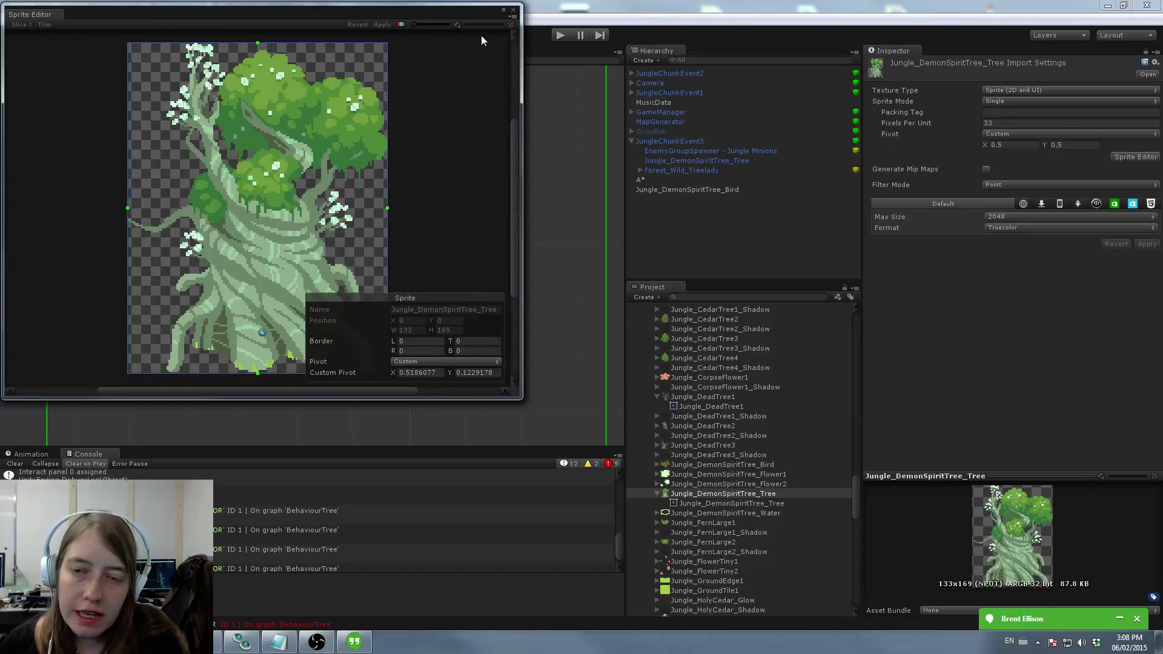
pyautogui.click(513, 11)
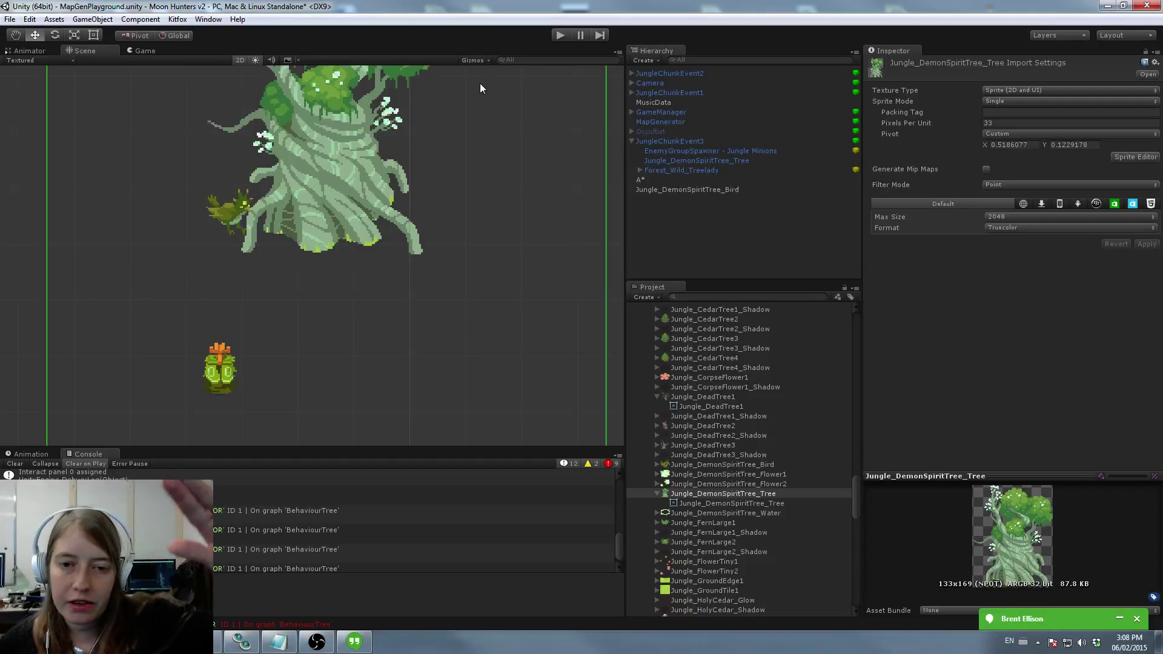
# Step: Move the spirit tree down to about X 0.05, Y -0.85, and parent Jungle_DemonSpiritTree_Bird to JungleChunkEvent3
pyautogui.click(366, 231)
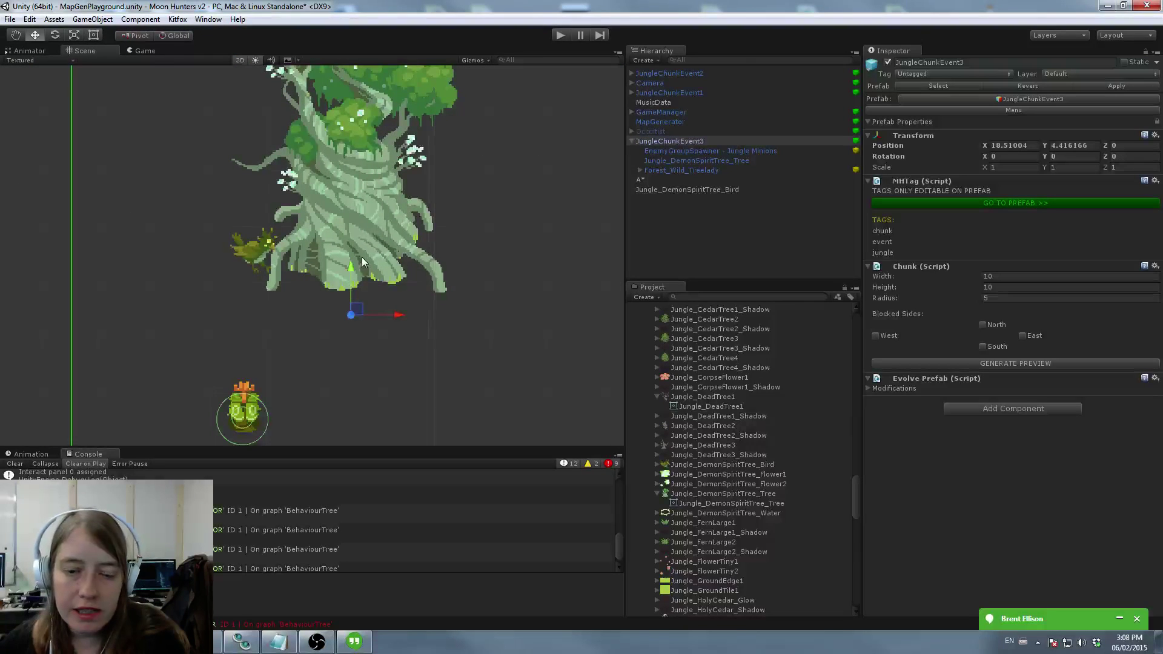
pyautogui.scroll(-1, 363, 254)
pyautogui.click(674, 151)
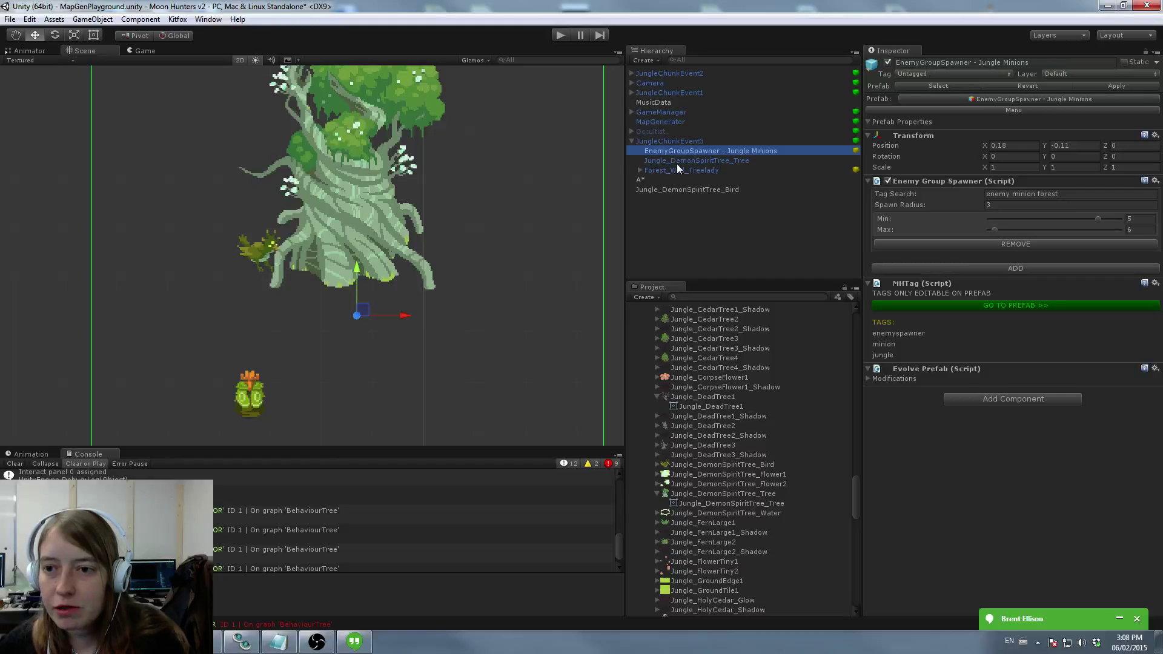
pyautogui.click(677, 161)
pyautogui.moveTo(348, 250); pyautogui.dragTo(355, 344)
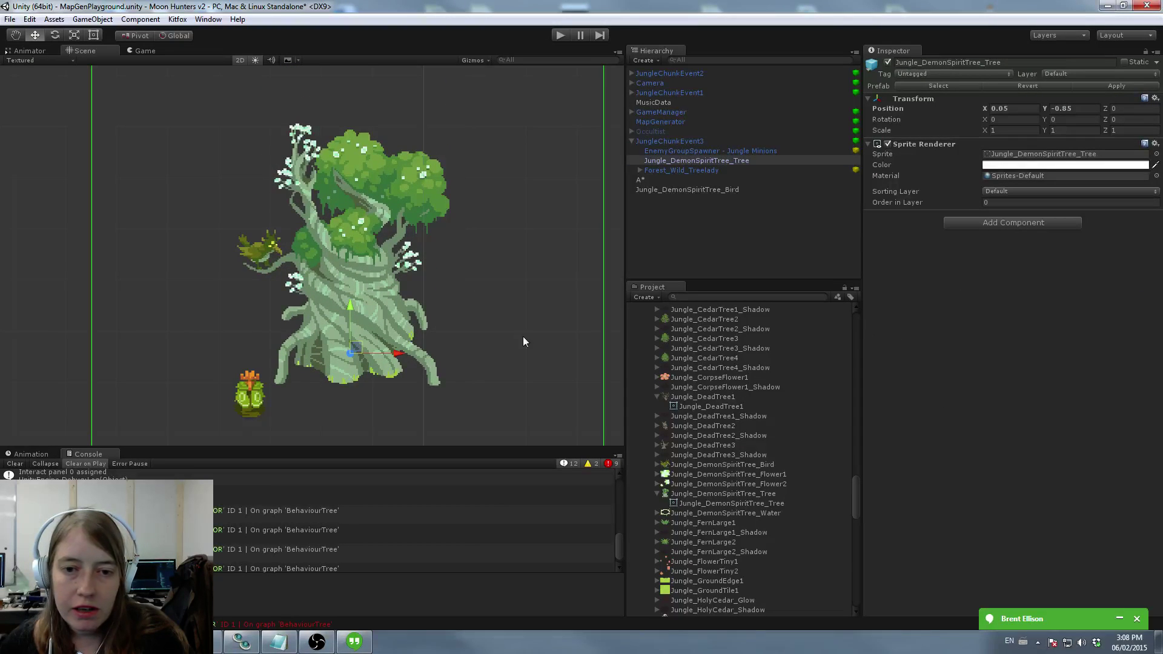
pyautogui.click(263, 260)
pyautogui.moveTo(710, 191); pyautogui.dragTo(700, 147)
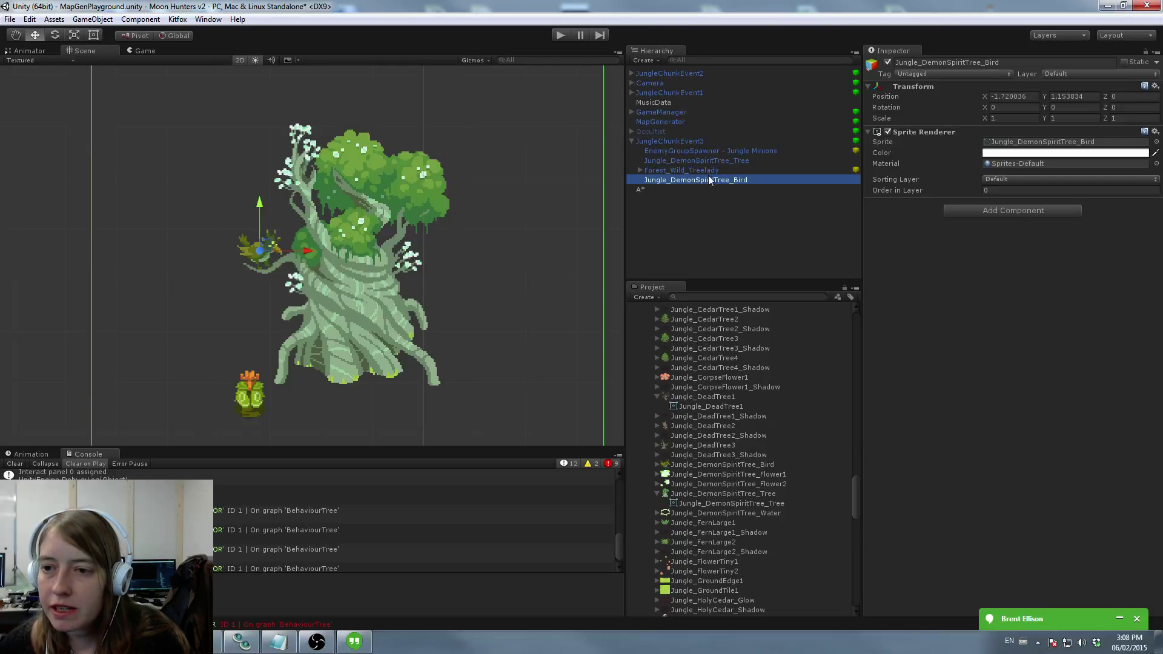
# Step: Try adding a Polygon Collider 2D directly to the Jungle_DemonSpiritTree_Tree object
pyautogui.click(708, 161)
pyautogui.click(709, 152)
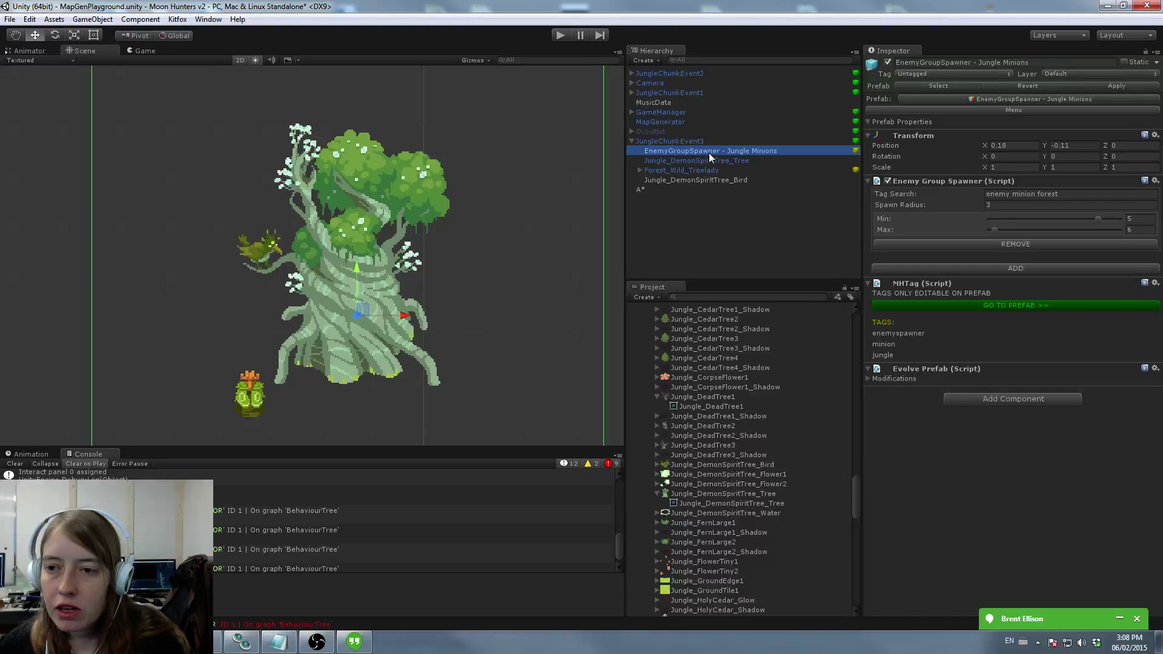
pyautogui.click(983, 402)
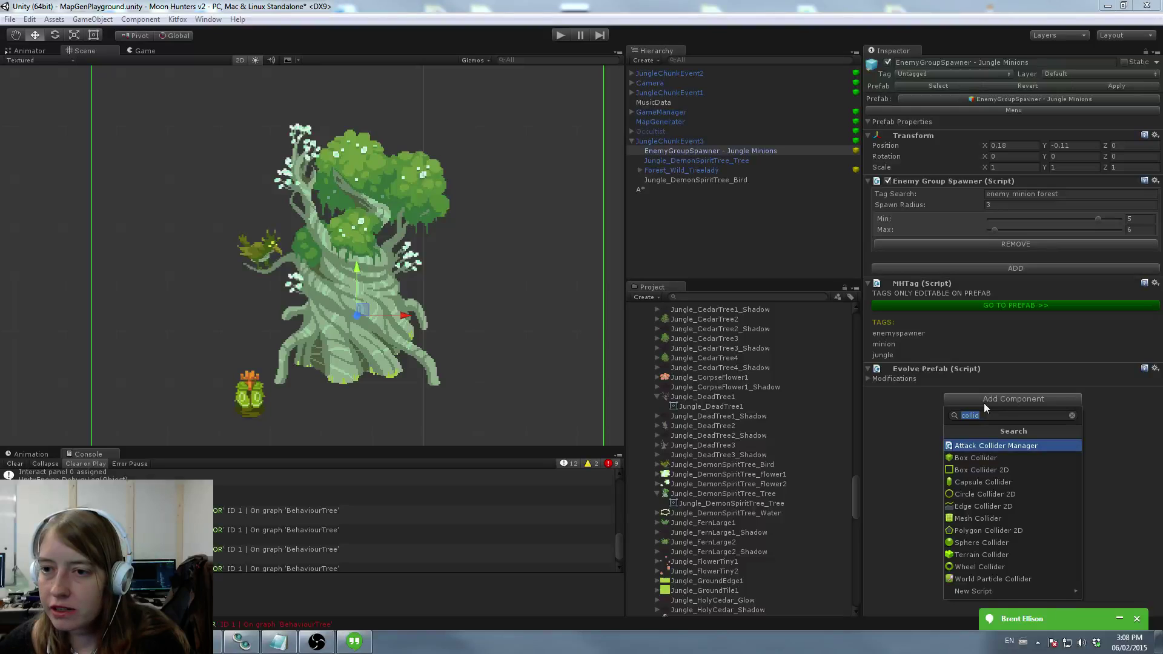
pyautogui.click(739, 161)
pyautogui.click(737, 160)
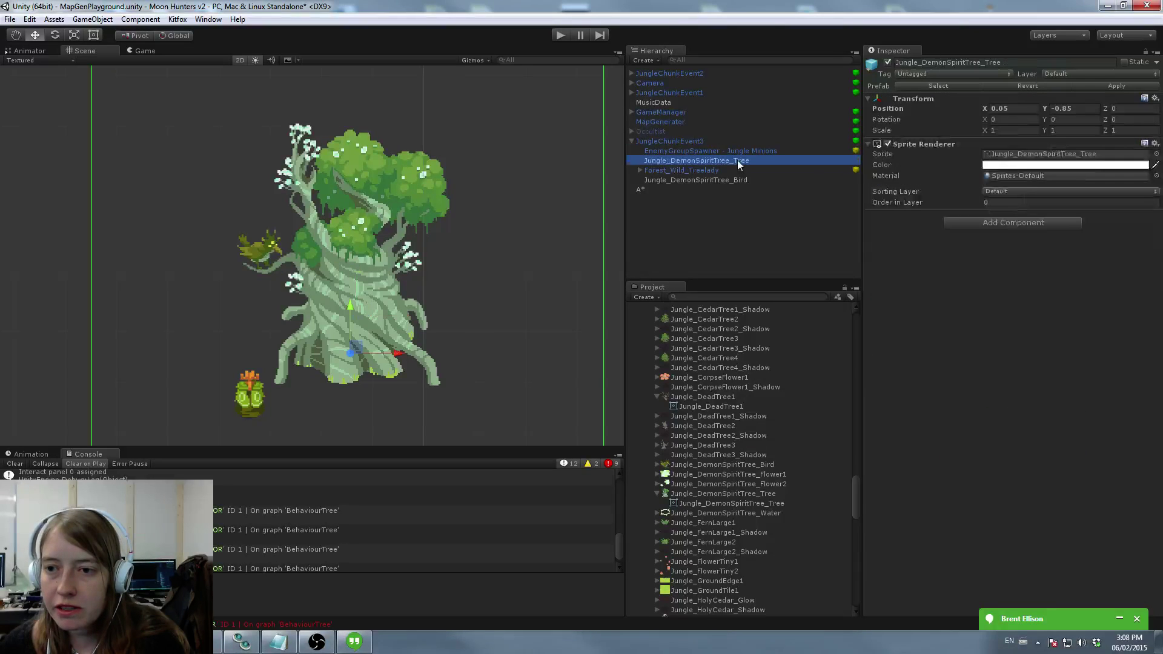
pyautogui.click(973, 222)
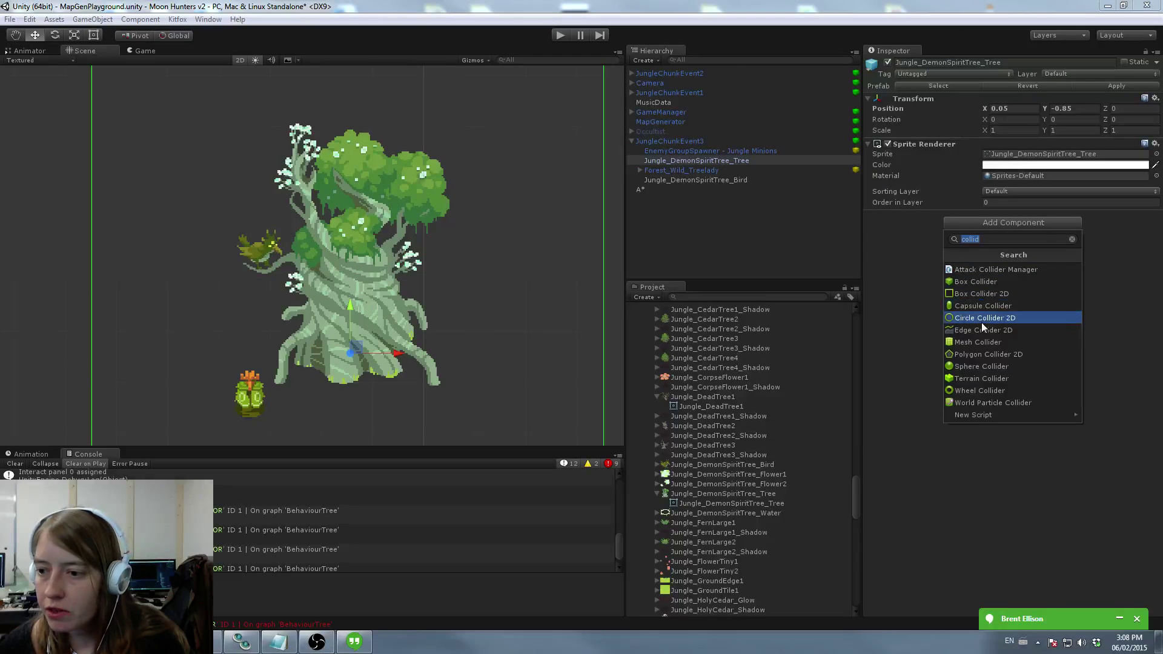
pyautogui.click(976, 355)
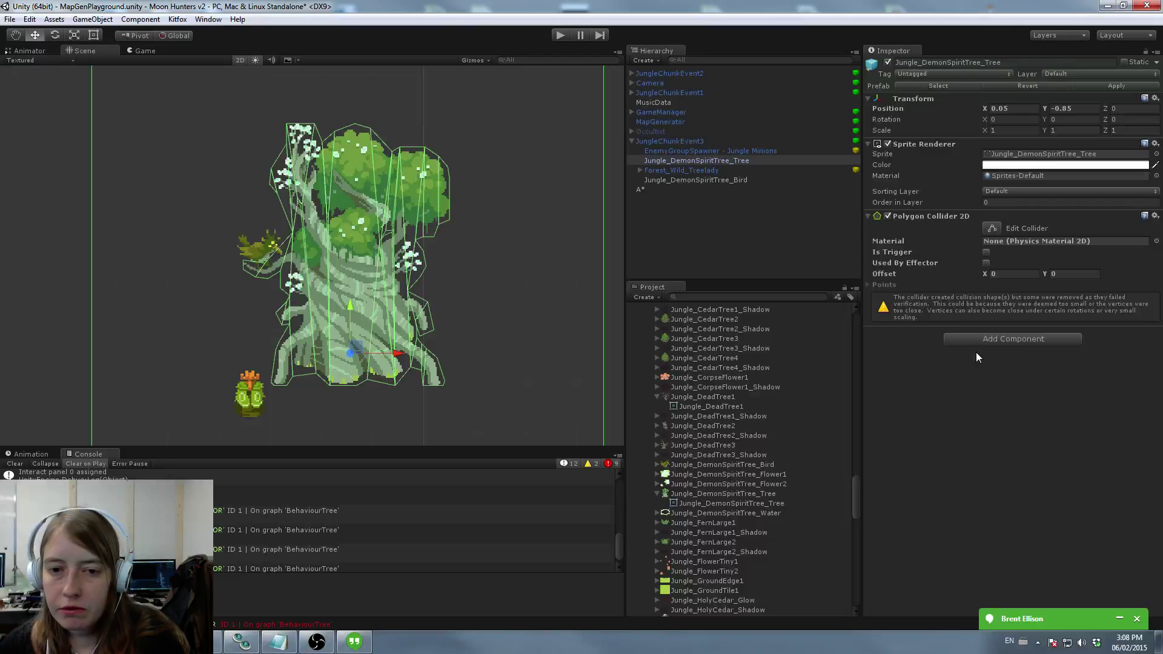
# Step: Try editing the outline of the tree's automatic collider, and remove the Polygon Collider 2D from the tree
pyautogui.rightClick(928, 216)
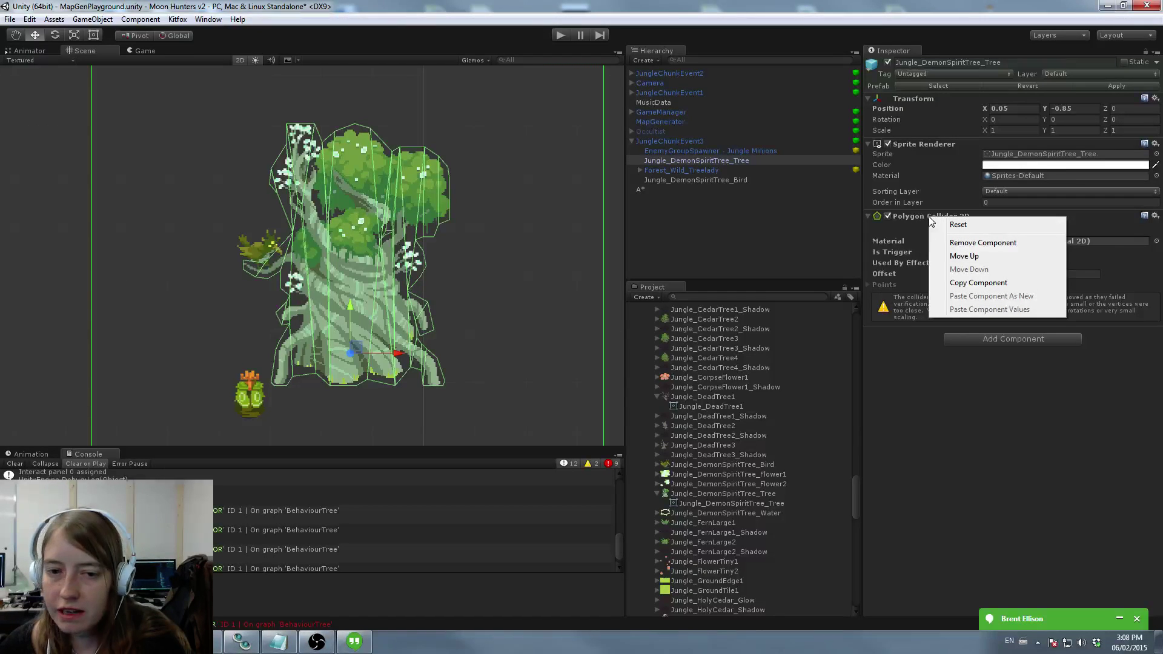
pyautogui.click(331, 140)
pyautogui.click(335, 132)
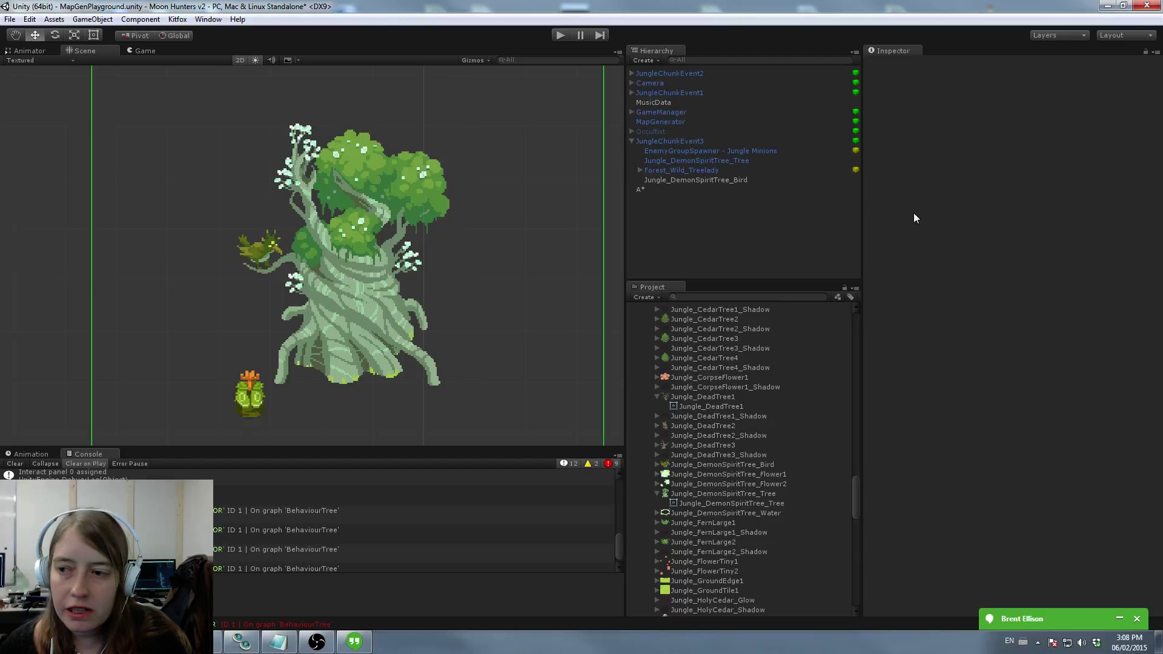
pyautogui.click(332, 206)
pyautogui.click(991, 228)
pyautogui.moveTo(336, 137); pyautogui.dragTo(363, 148)
pyautogui.click(991, 229)
pyautogui.rightClick(946, 223)
pyautogui.click(993, 238)
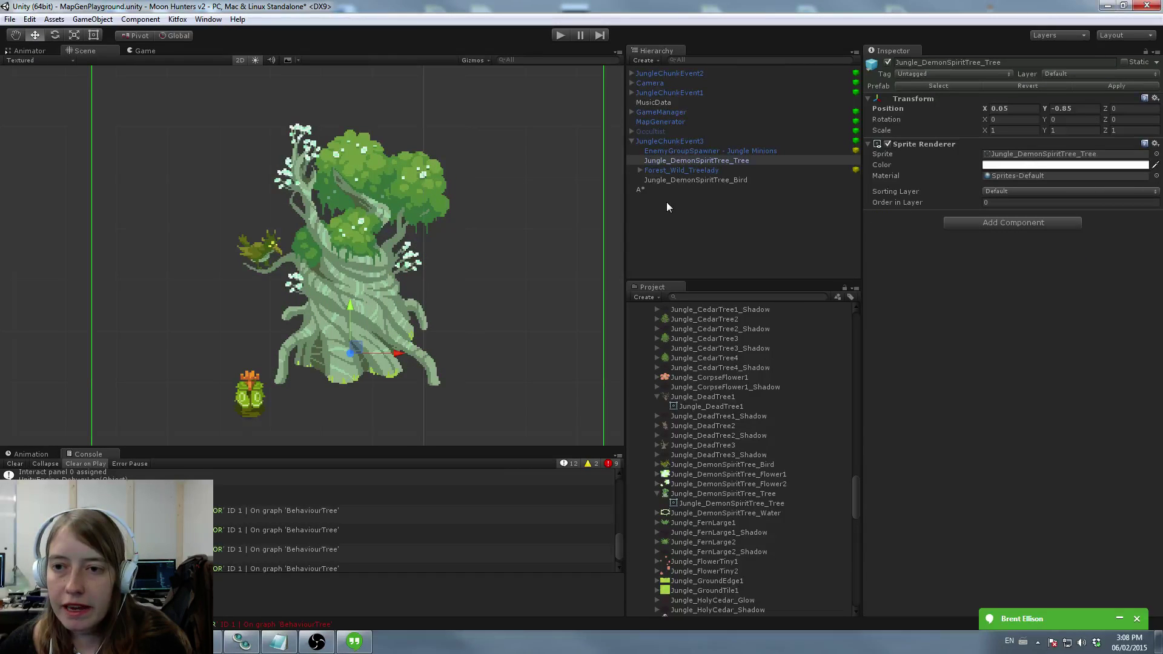
# Step: Create an empty child object named collision under Jungle_DemonSpiritTree_Tree and add a Polygon Collider 2D to it
pyautogui.click(648, 59)
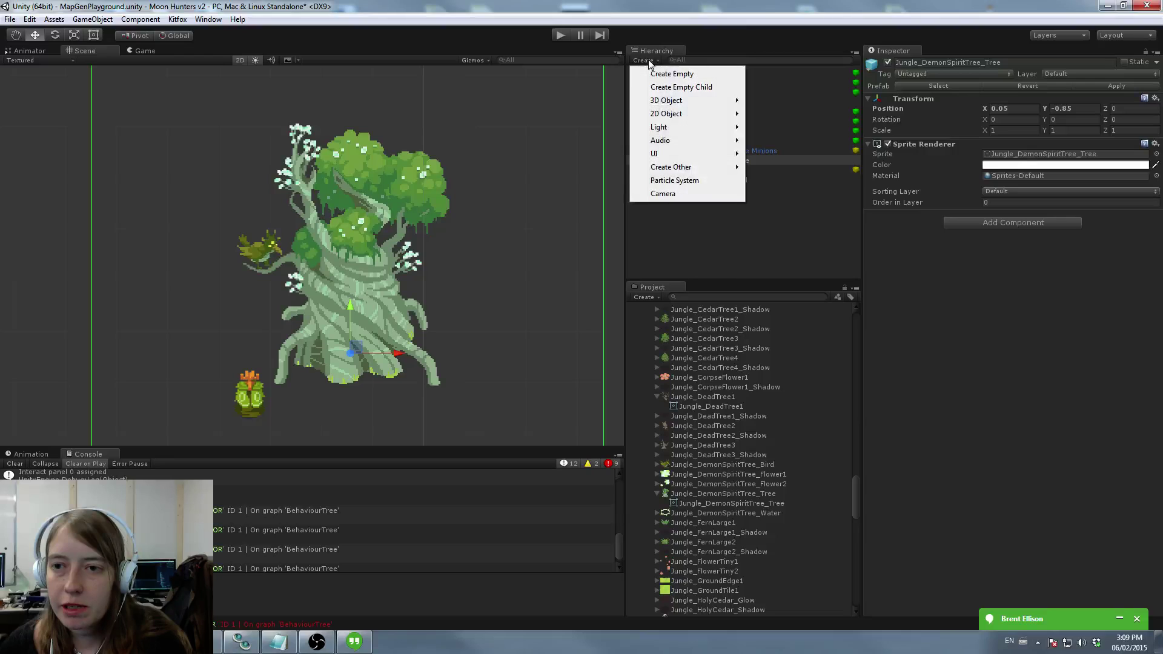
pyautogui.click(779, 222)
pyautogui.click(685, 161)
pyautogui.rightClick(699, 162)
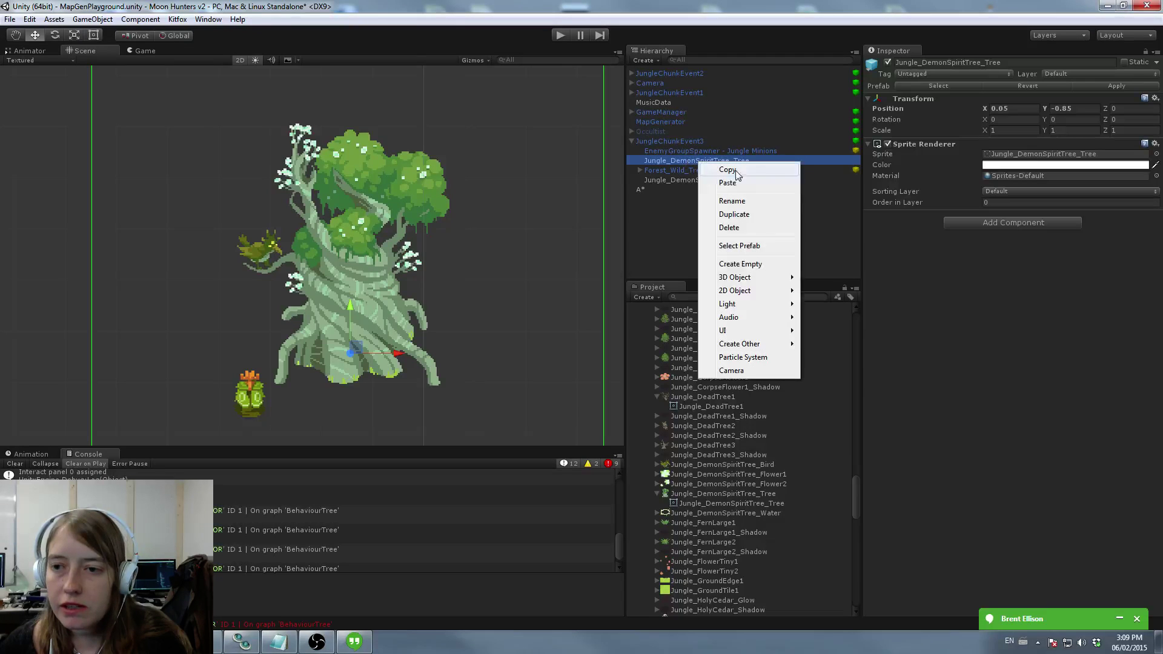
pyautogui.click(740, 264)
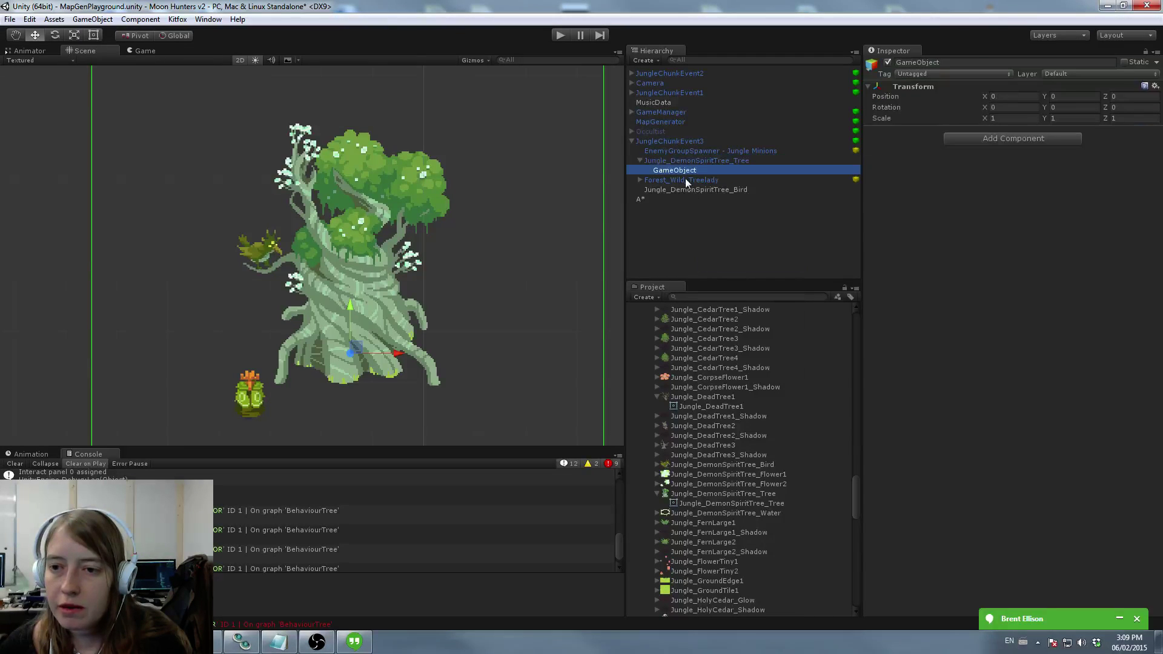
pyautogui.click(681, 170)
pyautogui.write('dollision')
pyautogui.press('Return')
pyautogui.click(1044, 139)
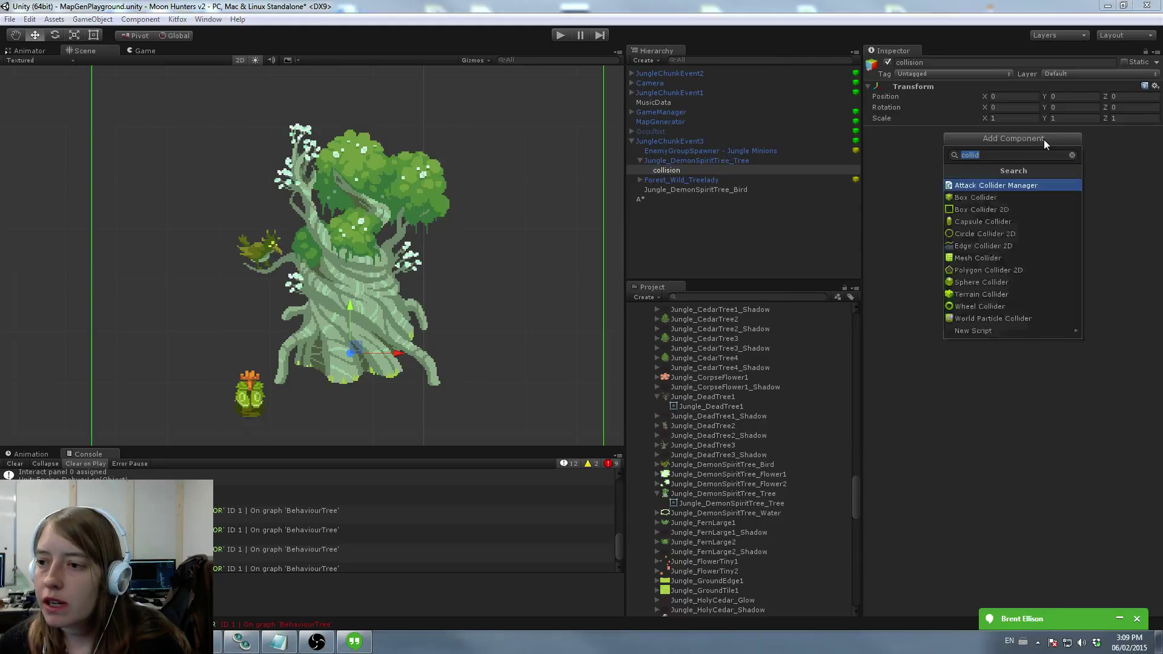
pyautogui.click(979, 279)
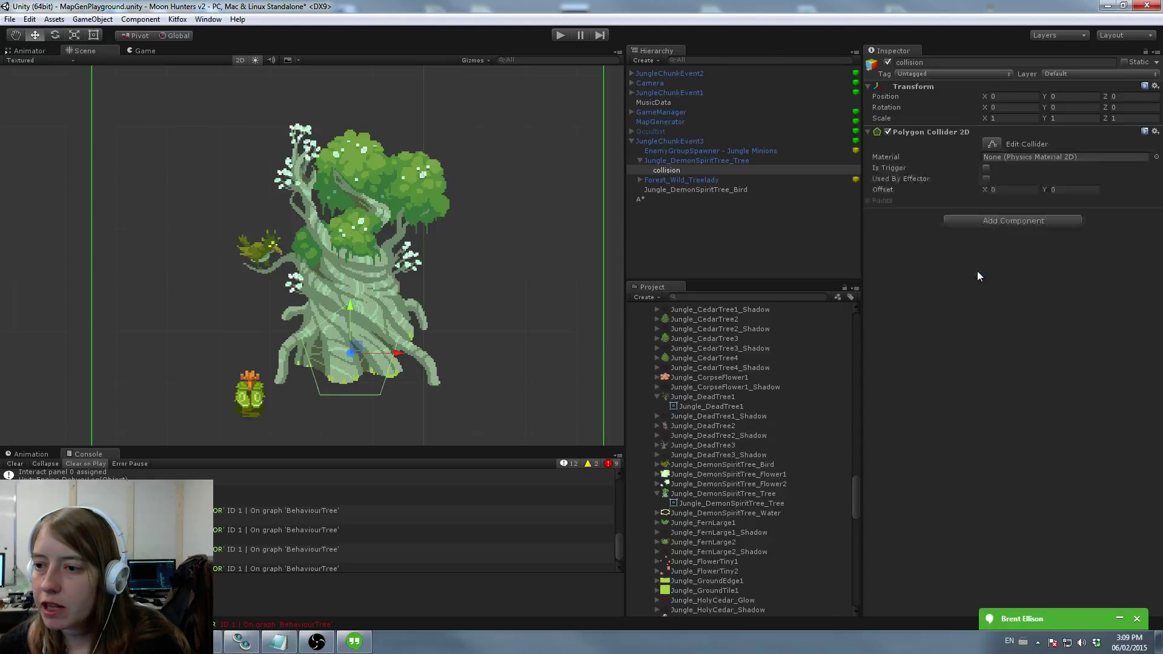
# Step: Reshape the collision polygon to follow the right side of the trunk, the right-hand roots and the trunk's lower edge
pyautogui.click(992, 145)
pyautogui.moveTo(402, 299); pyautogui.dragTo(393, 259)
pyautogui.moveTo(402, 340); pyautogui.dragTo(405, 301)
pyautogui.moveTo(394, 355); pyautogui.dragTo(428, 325)
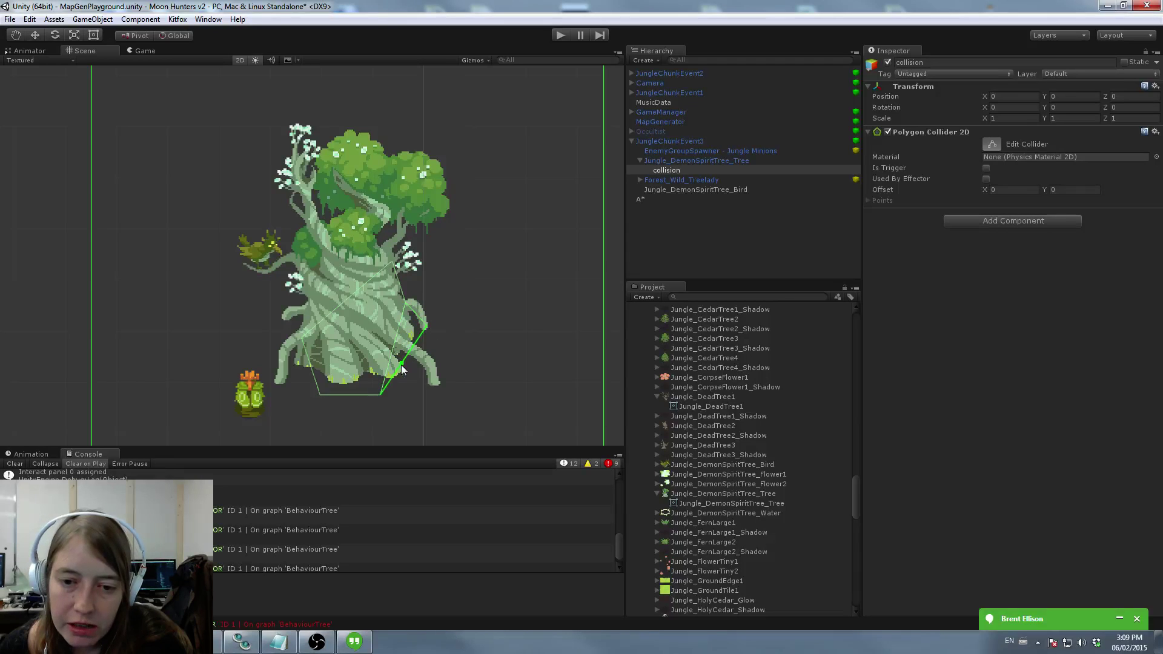
pyautogui.moveTo(408, 361); pyautogui.dragTo(442, 391)
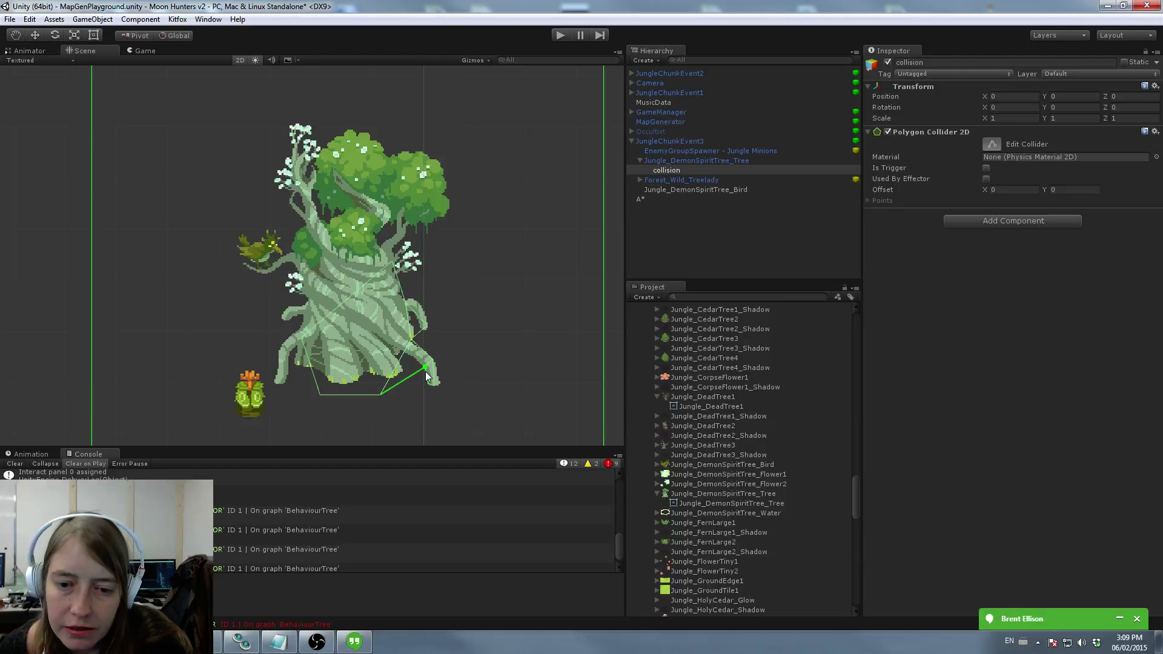
pyautogui.moveTo(402, 382); pyautogui.dragTo(403, 348)
pyautogui.moveTo(387, 392); pyautogui.dragTo(367, 372)
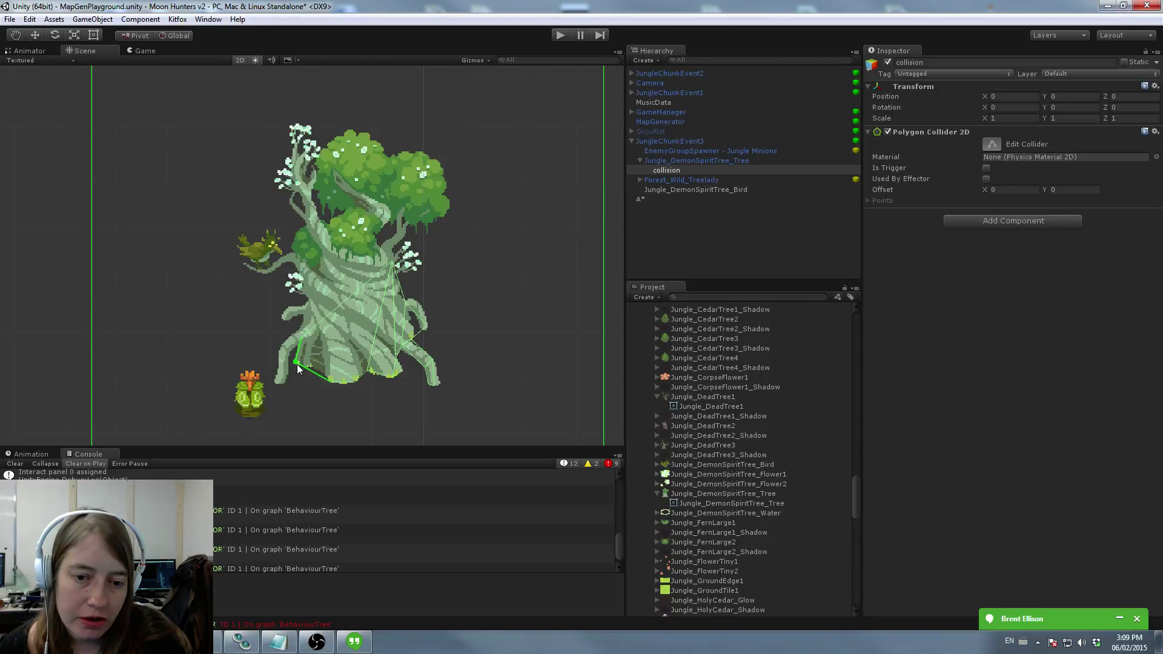
# Step: Reshape the collision polygon to follow the tree's left-hand roots and the left edge of the trunk
pyautogui.moveTo(303, 344); pyautogui.dragTo(275, 385)
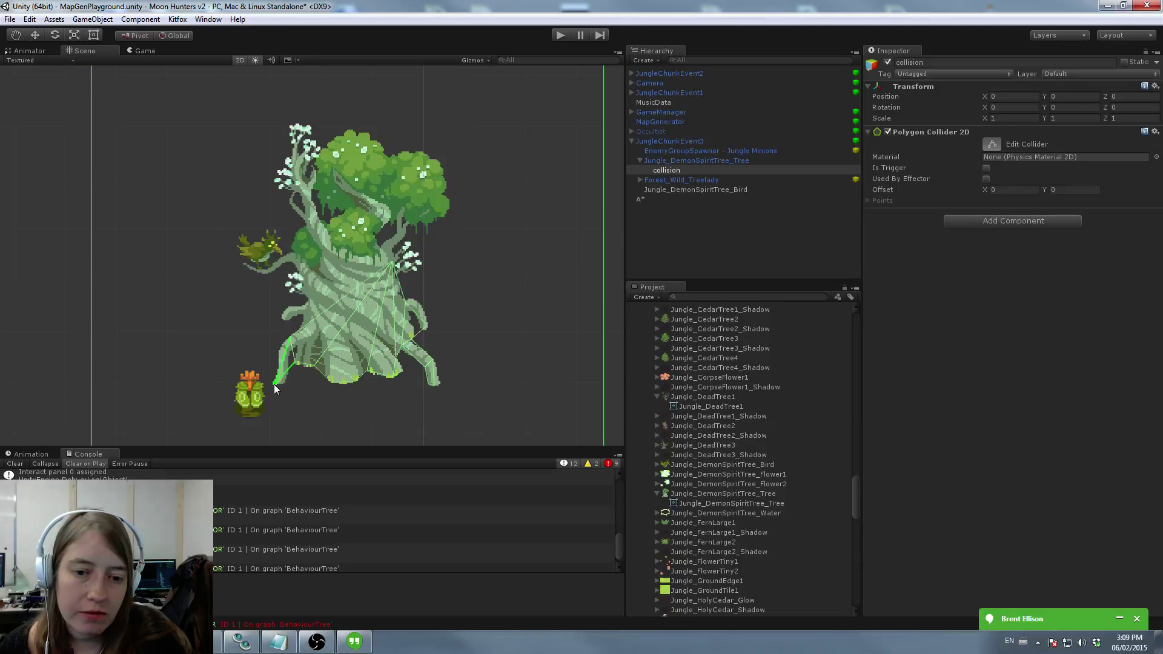
pyautogui.moveTo(295, 363); pyautogui.dragTo(294, 346)
pyautogui.click(302, 358)
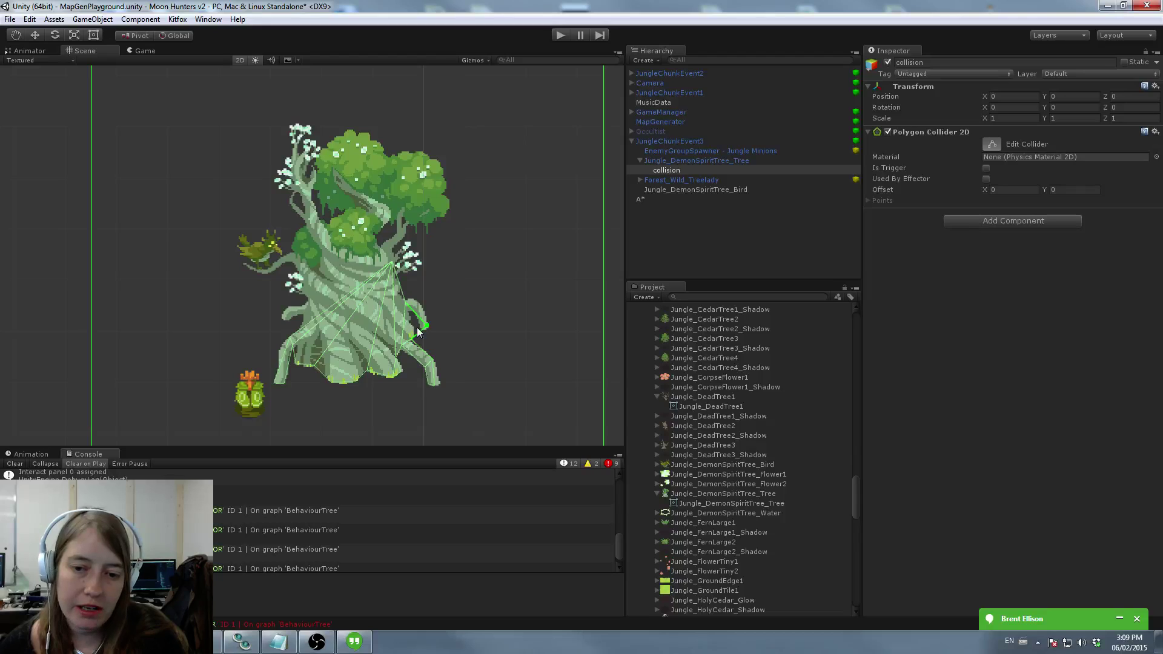
pyautogui.moveTo(353, 288); pyautogui.dragTo(302, 329)
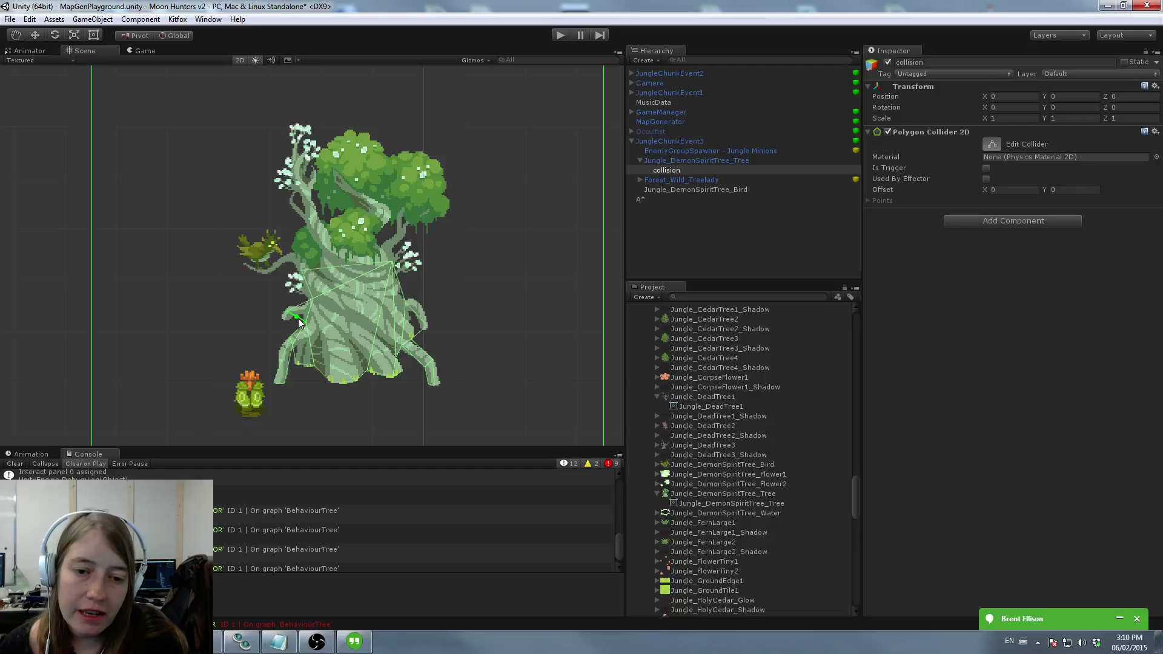
pyautogui.moveTo(294, 318); pyautogui.dragTo(308, 317)
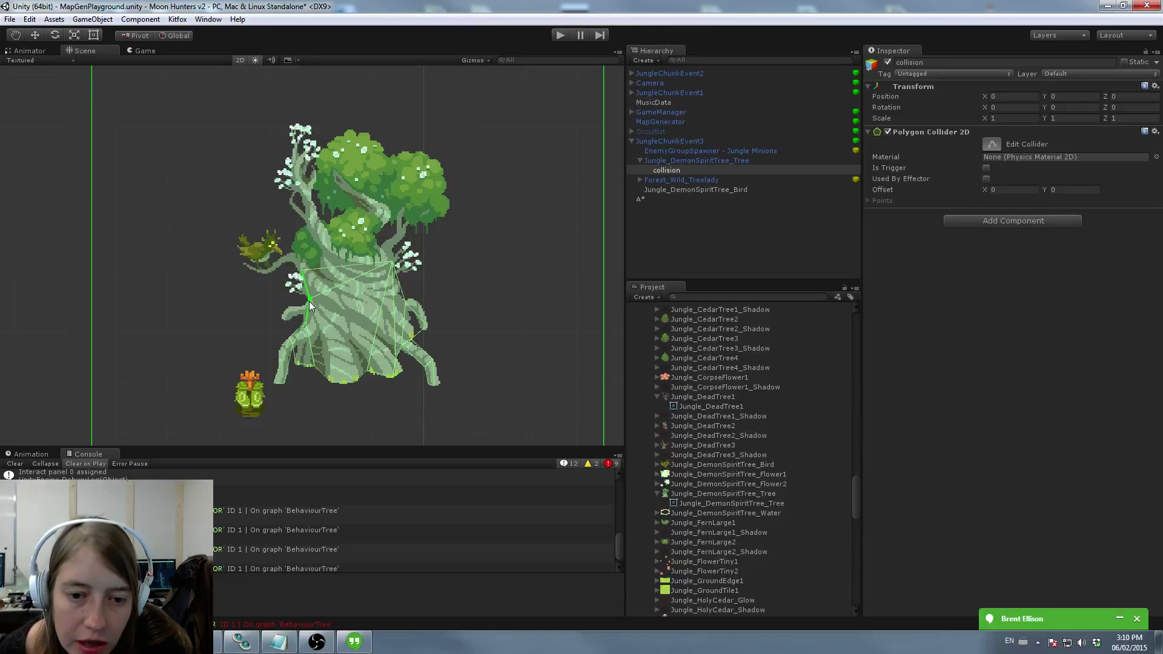
# Step: Extend the upper edge of the collision polygon around the foliage at the top of the trunk
pyautogui.moveTo(307, 301); pyautogui.dragTo(342, 232)
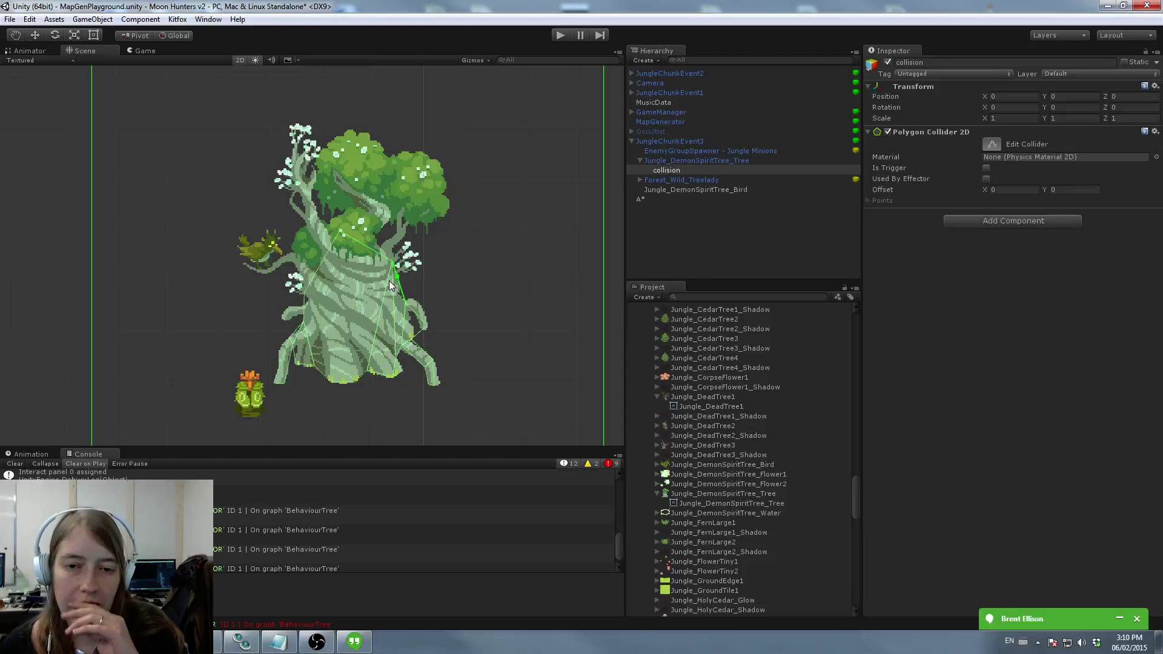
pyautogui.moveTo(345, 232); pyautogui.dragTo(301, 239)
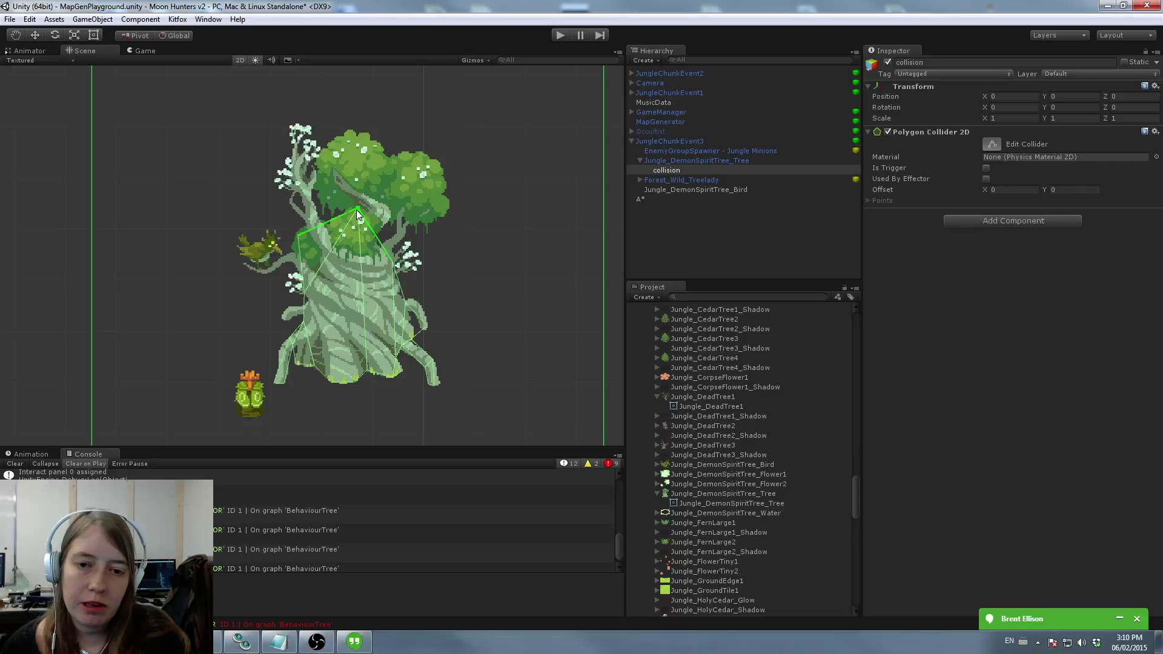
pyautogui.moveTo(356, 209); pyautogui.dragTo(369, 223)
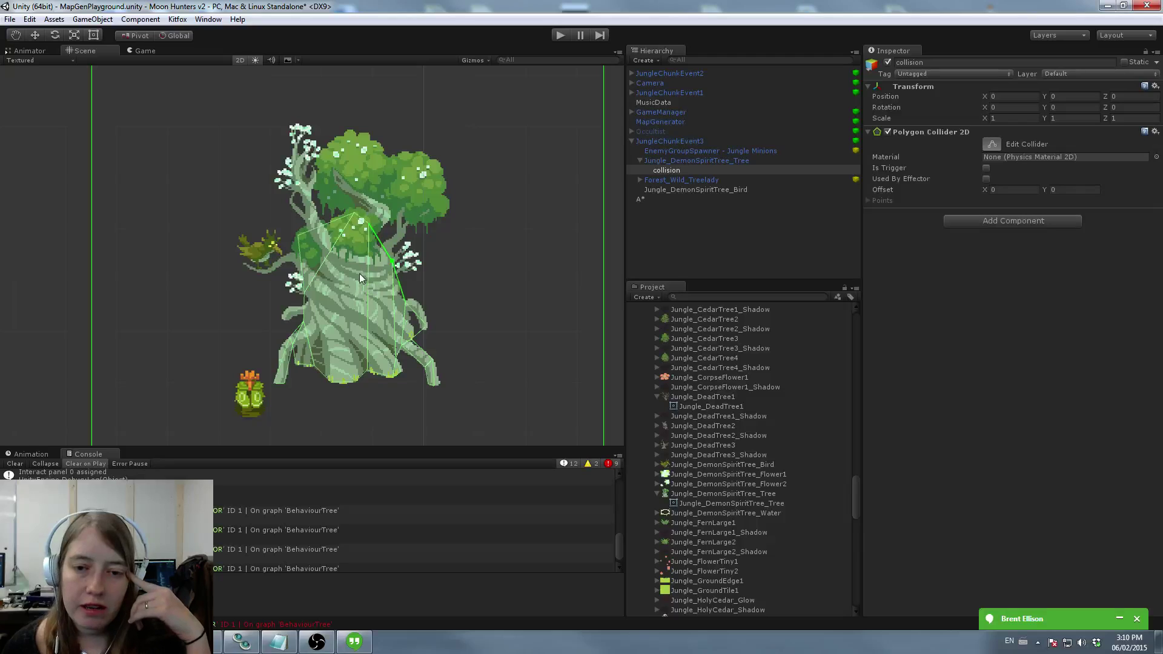
pyautogui.moveTo(358, 218); pyautogui.dragTo(344, 222)
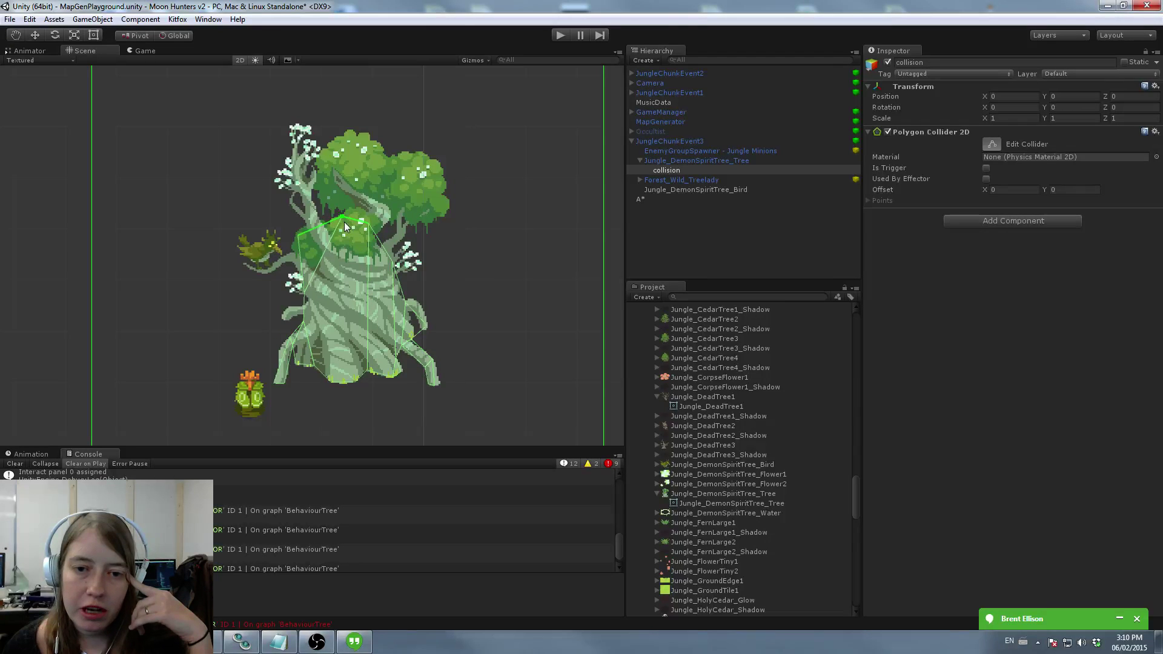
# Step: Apply the changes on JungleChunkEvent3 to its prefab
pyautogui.click(685, 140)
pyautogui.click(1126, 73)
pyautogui.click(1114, 87)
pyautogui.press('Return')
pyautogui.moveTo(422, 324); pyautogui.dragTo(416, 283, button='middle')
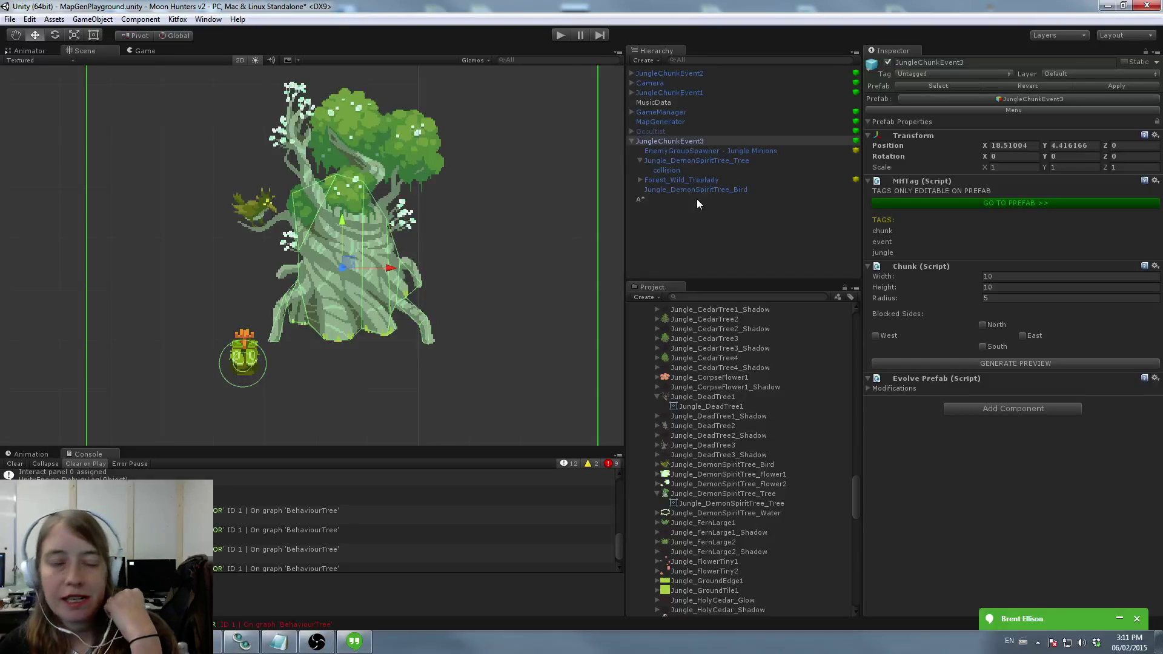
# Step: Search the project assets for "jun" and place Jungle_BushLarge1 beside the trunk and Jungle_BushLarge2 to the tree's upper left in the scene
pyautogui.click(687, 162)
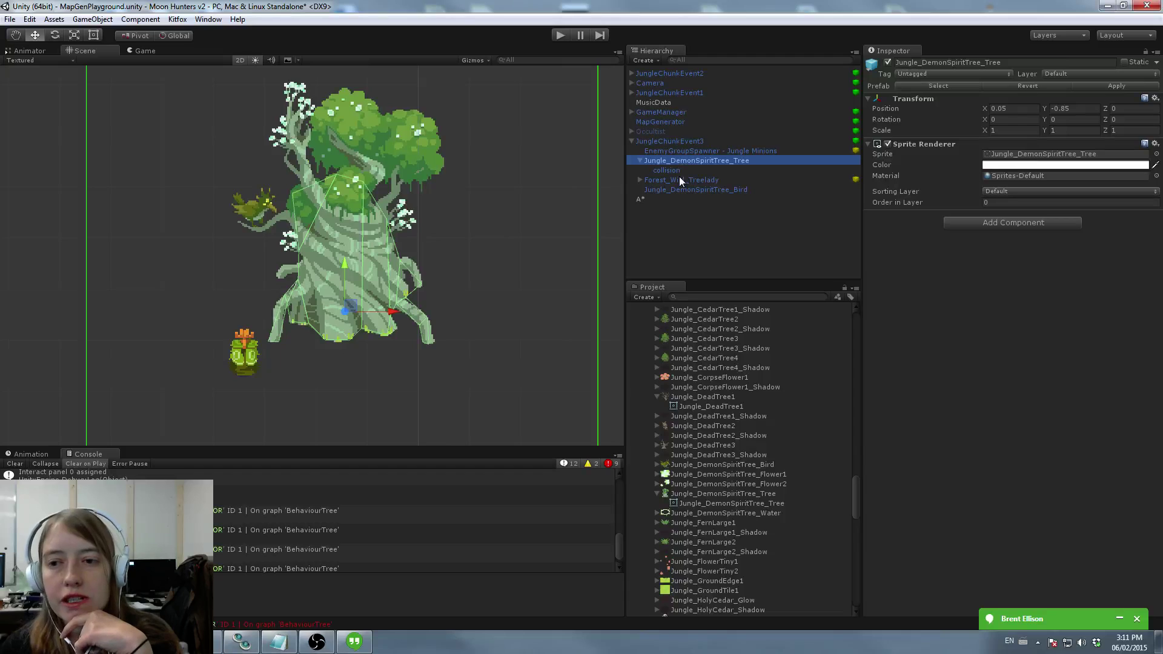
pyautogui.click(680, 181)
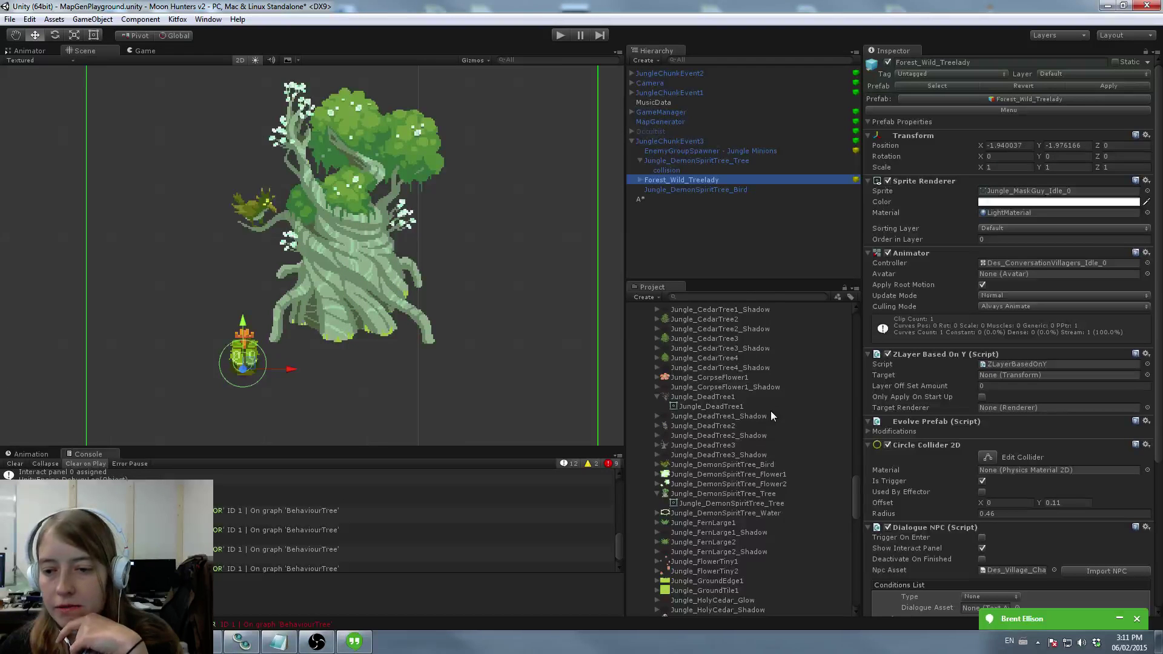
pyautogui.scroll(-3, 770, 410)
pyautogui.click(734, 297)
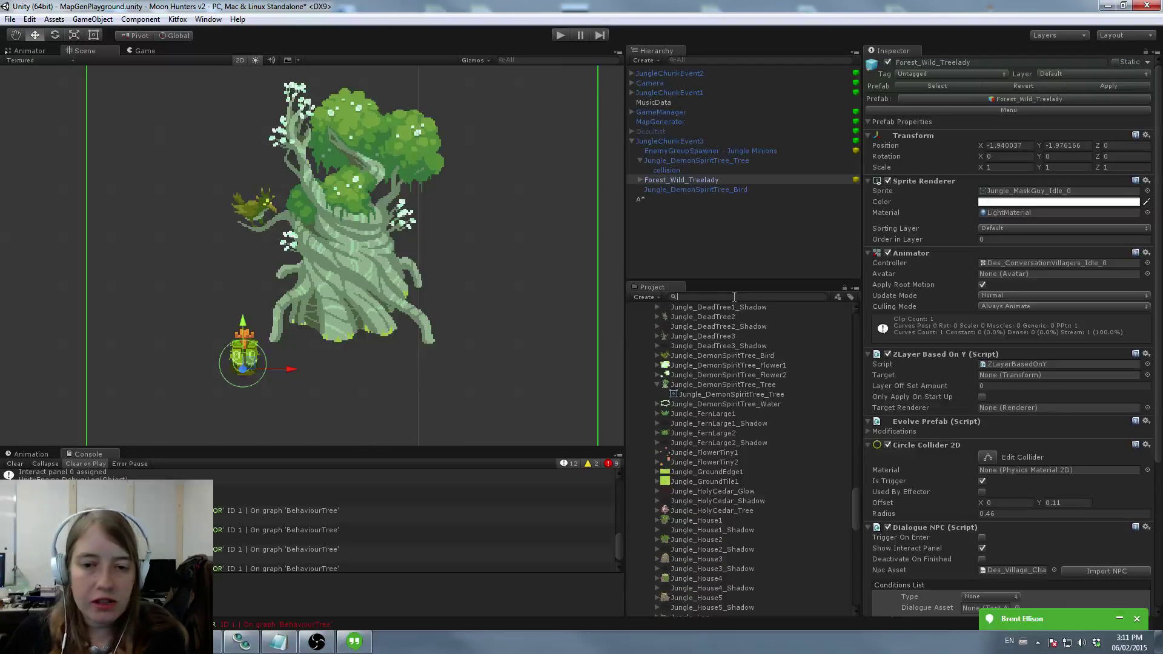
pyautogui.scroll(-5, 467, 359)
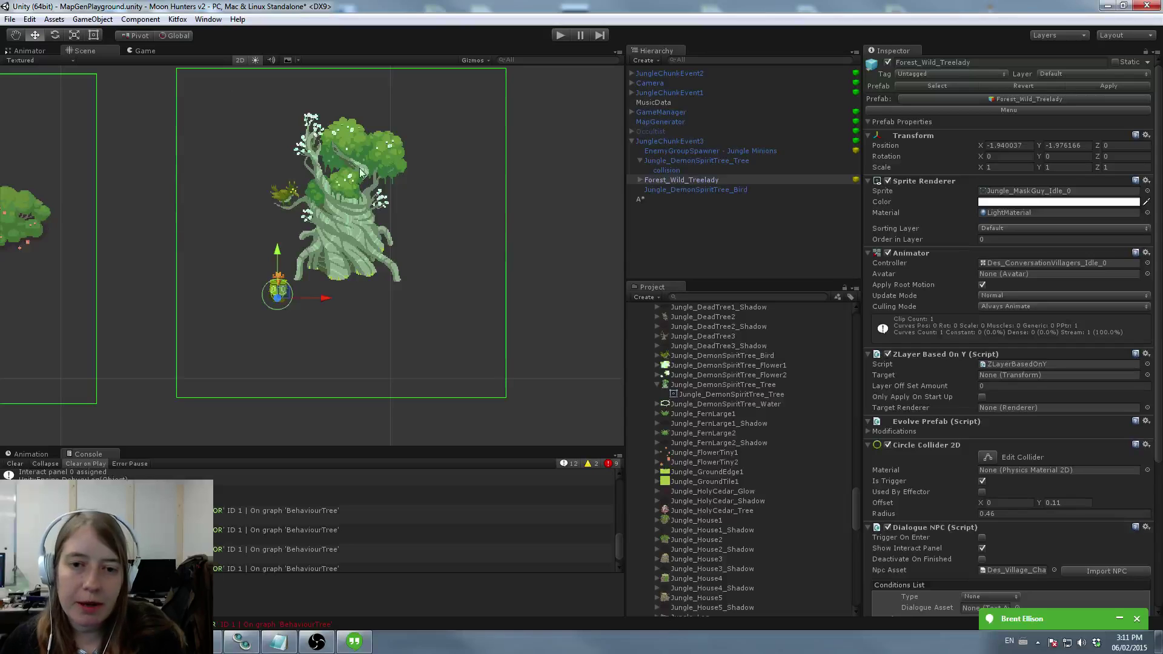
pyautogui.scroll(4, 461, 282)
pyautogui.scroll(-2, 459, 261)
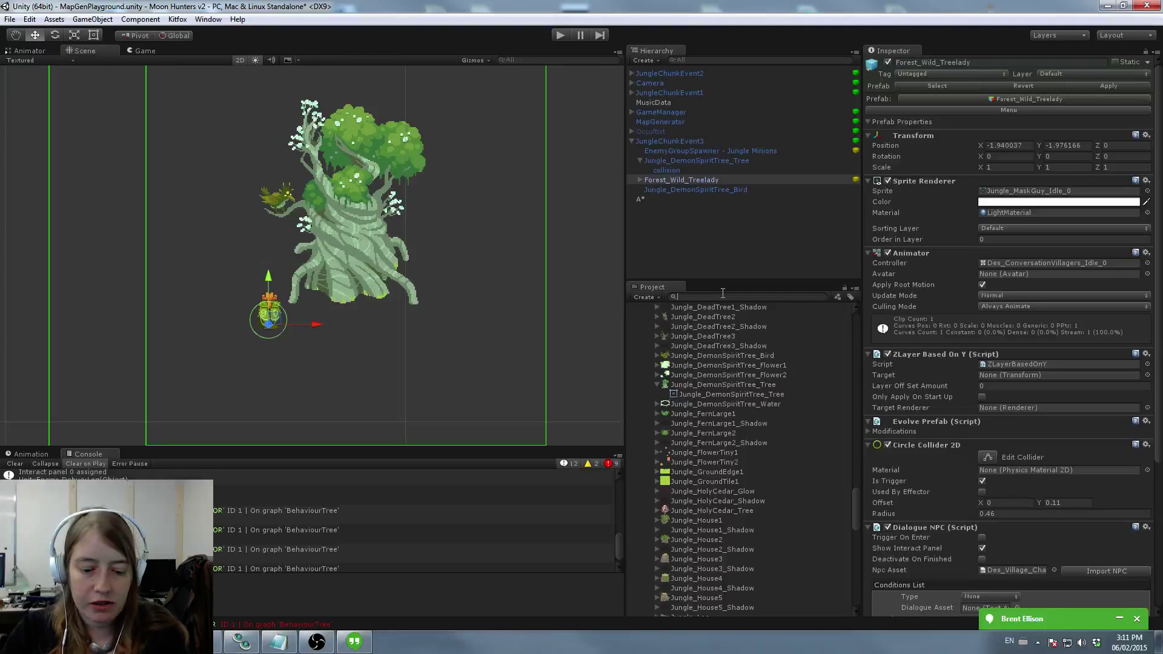
pyautogui.write('jun_')
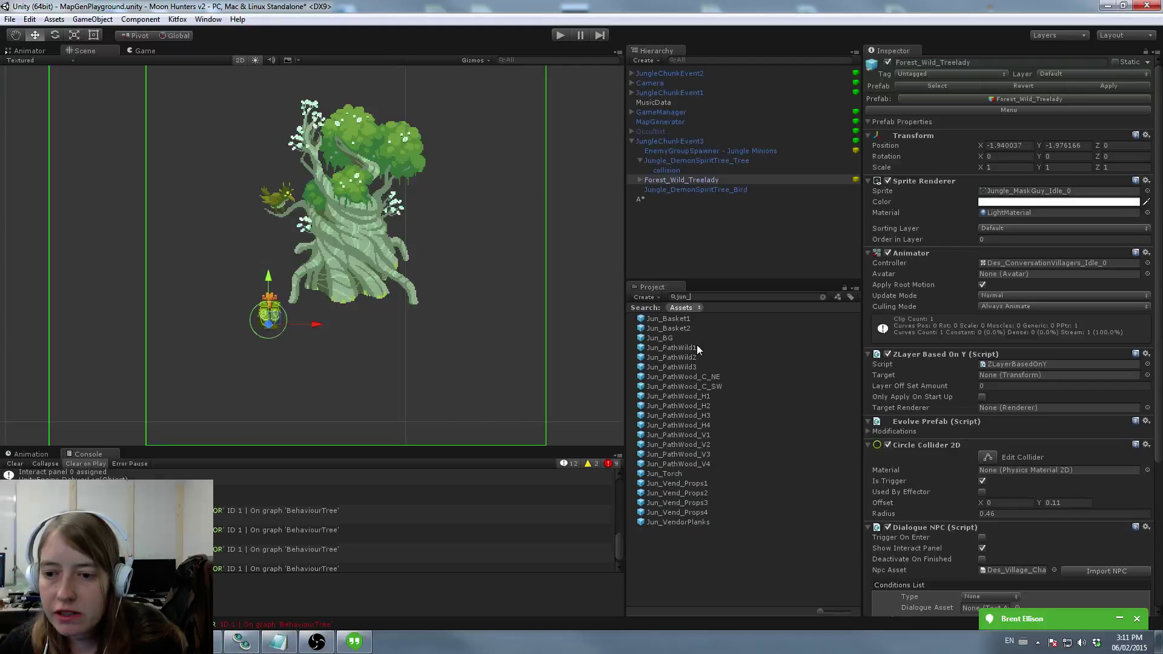
pyautogui.press('BackSpace')
pyautogui.scroll(-5, 717, 402)
pyautogui.scroll(-10, 718, 402)
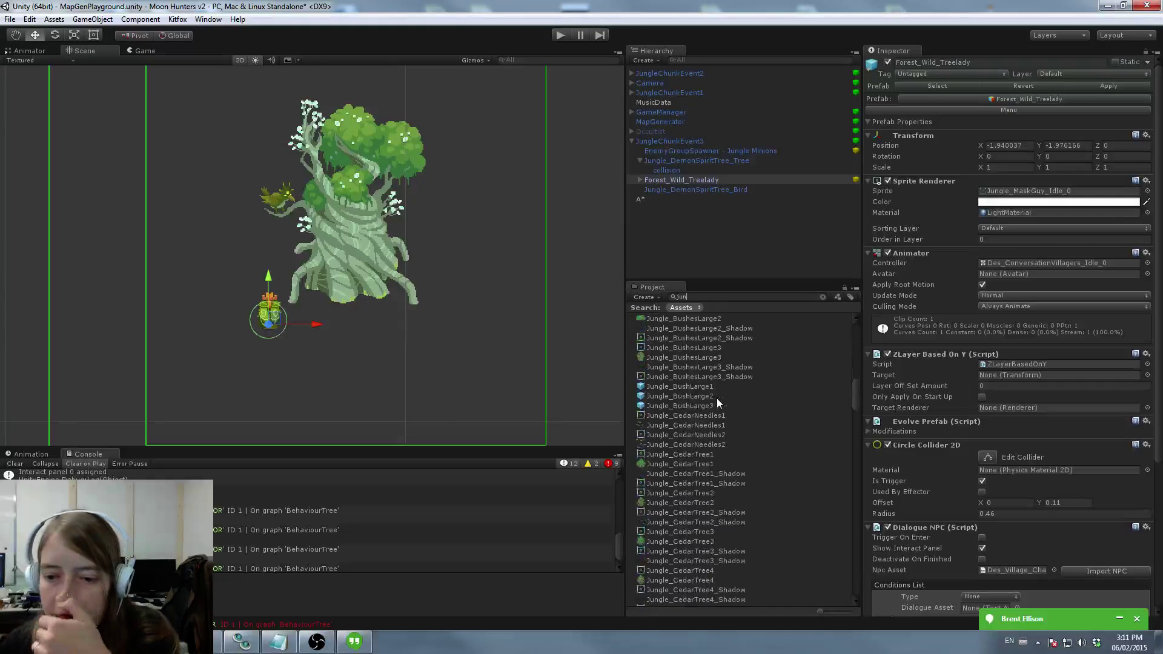
pyautogui.moveTo(699, 387); pyautogui.dragTo(424, 242)
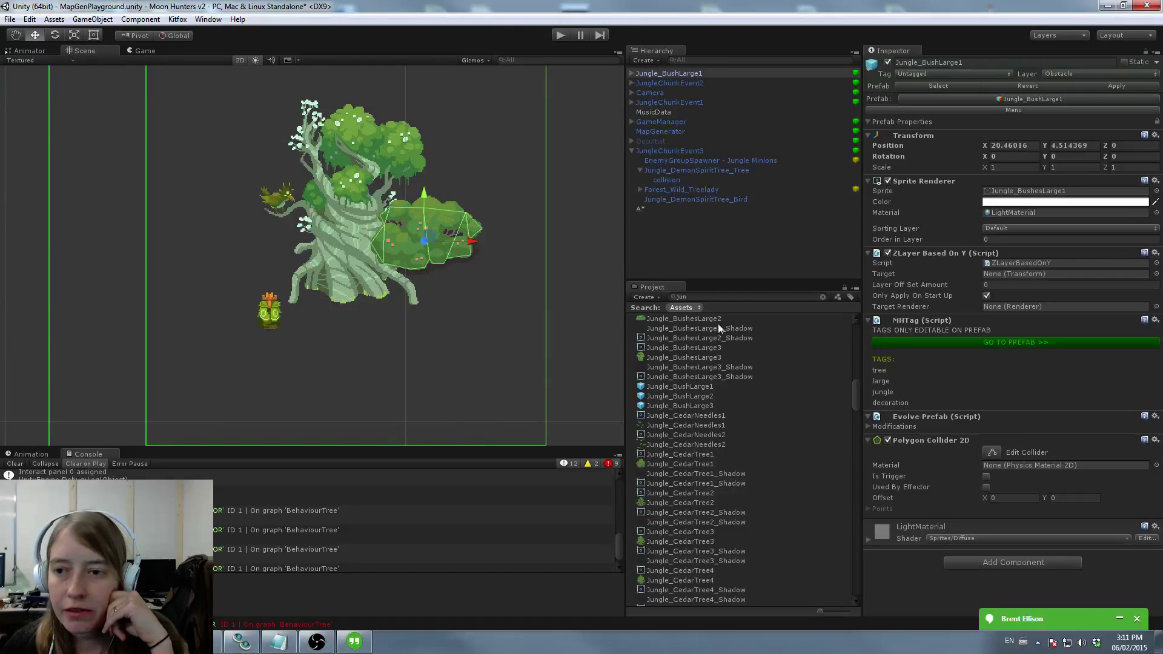
pyautogui.moveTo(700, 395); pyautogui.dragTo(221, 121)
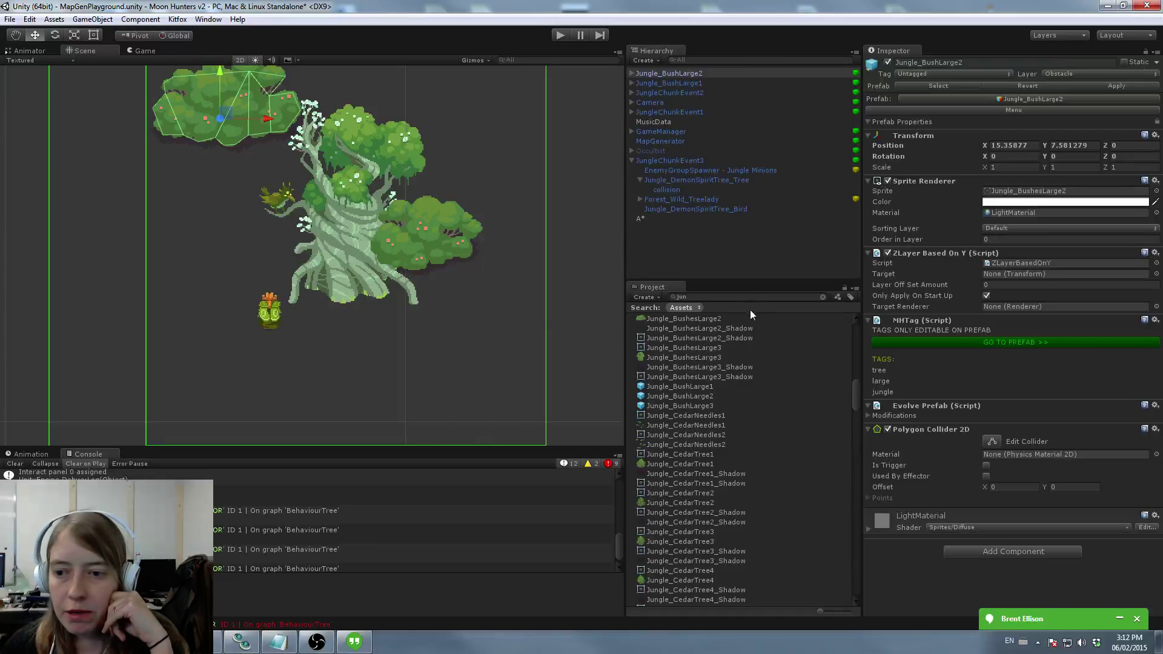
# Step: Search the project assets for "altar", place the JungleAltar prefab in the scene and move it clear of the spirit tree chunk
pyautogui.moveTo(430, 303); pyautogui.dragTo(369, 300, button='middle')
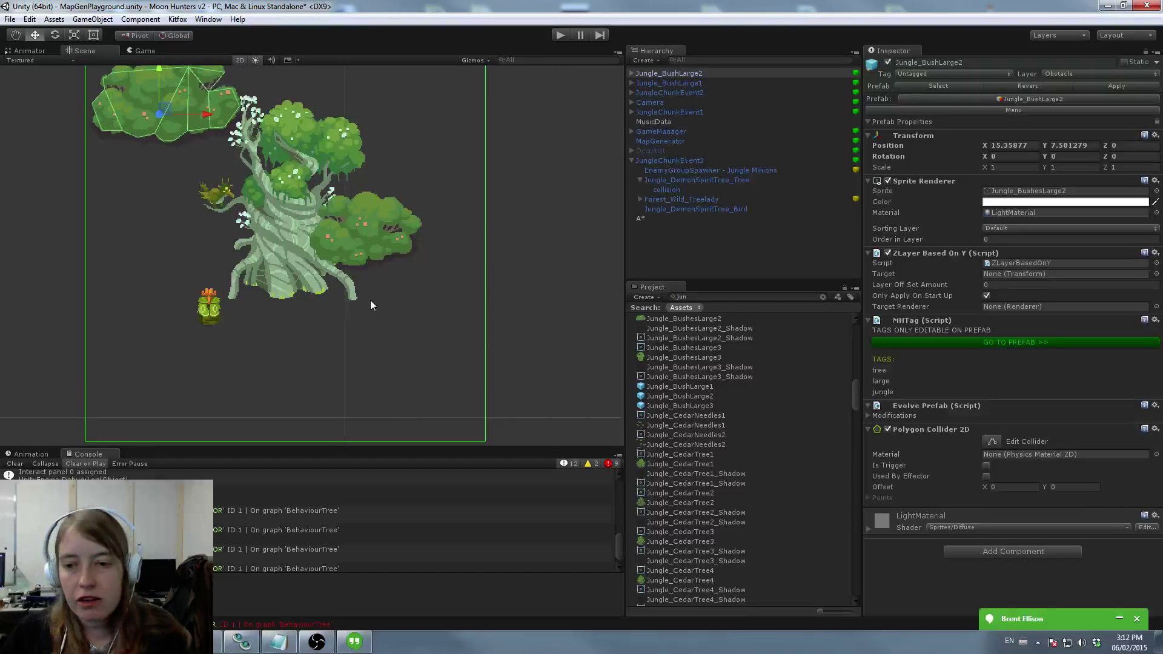
pyautogui.click(727, 297)
pyautogui.write('altar')
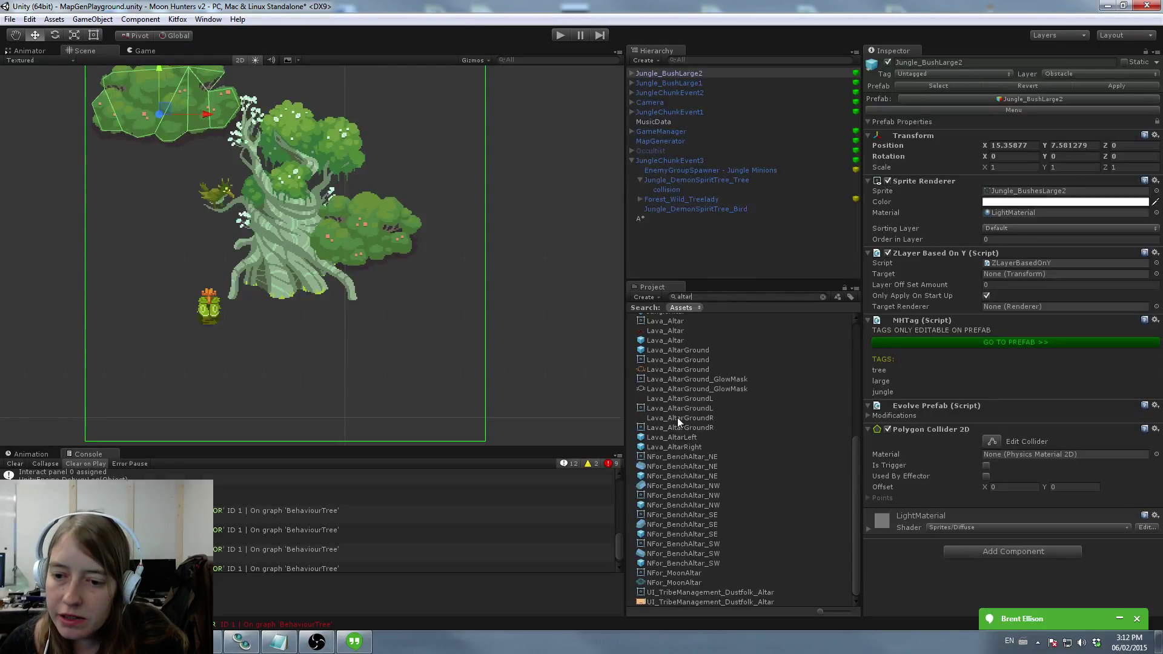
pyautogui.scroll(6, 679, 420)
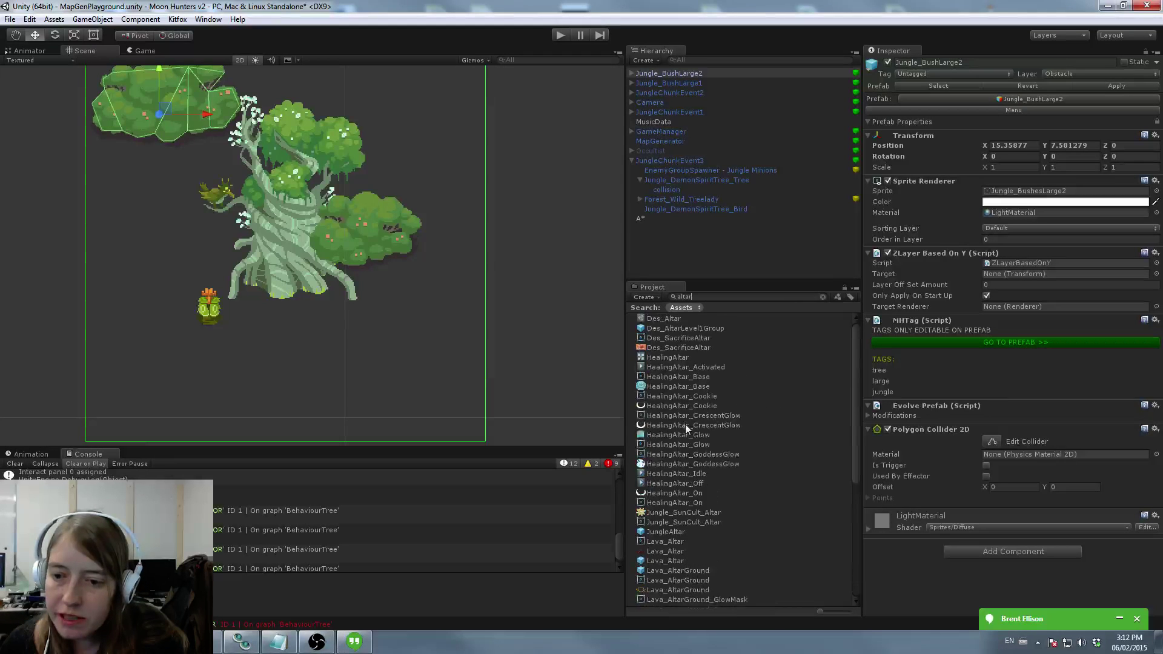
pyautogui.moveTo(594, 359); pyautogui.dragTo(480, 355, button='middle')
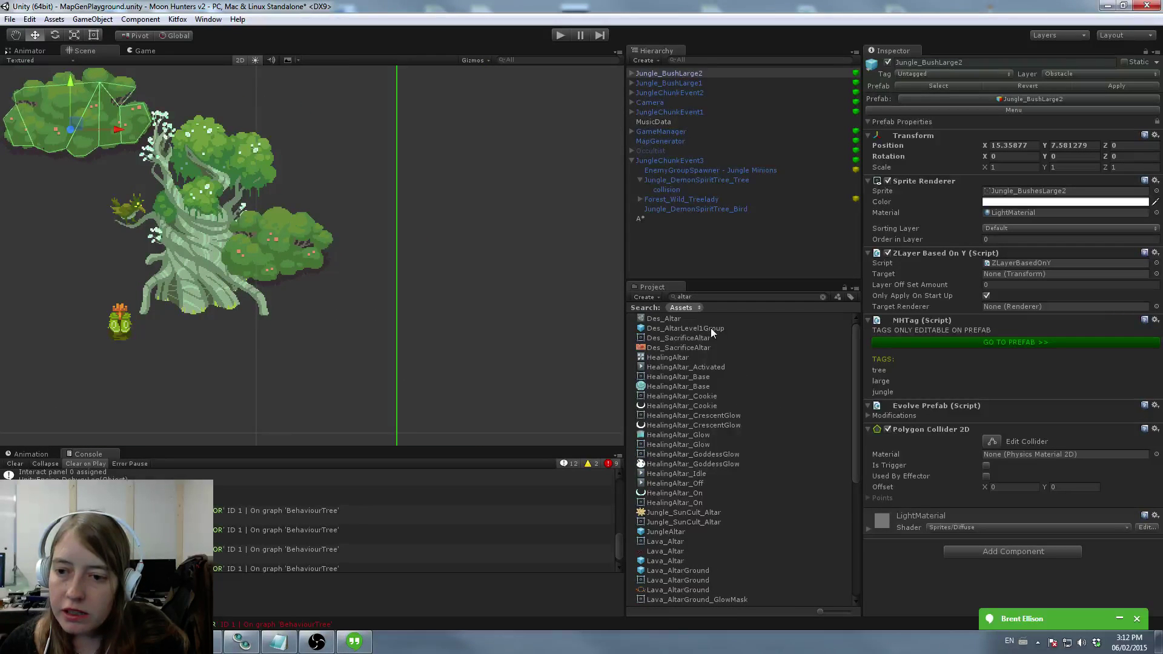
pyautogui.scroll(-6, 703, 396)
pyautogui.scroll(6, 702, 401)
pyautogui.moveTo(665, 529); pyautogui.dragTo(556, 281)
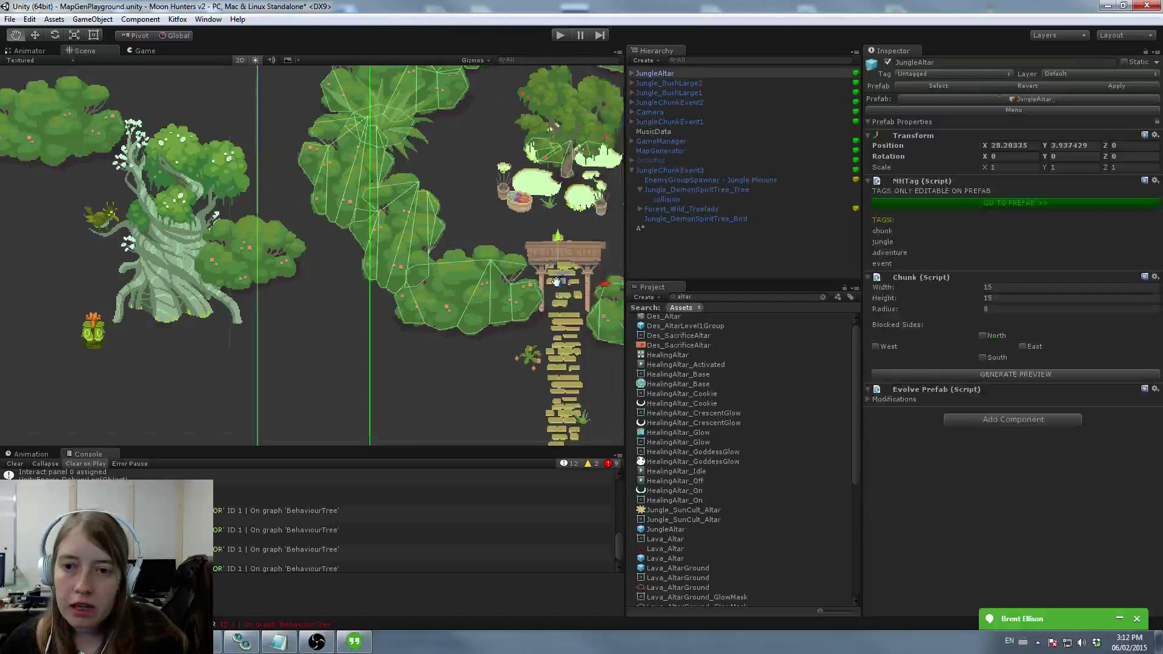
pyautogui.moveTo(556, 281); pyautogui.dragTo(353, 287, button='middle')
pyautogui.scroll(-7, 352, 287)
pyautogui.moveTo(345, 278); pyautogui.dragTo(457, 275)
# Step: Delete Jungle_Tree4 from the JungleAltar clearing, accepting the loss of the prefab connection
pyautogui.click(457, 208)
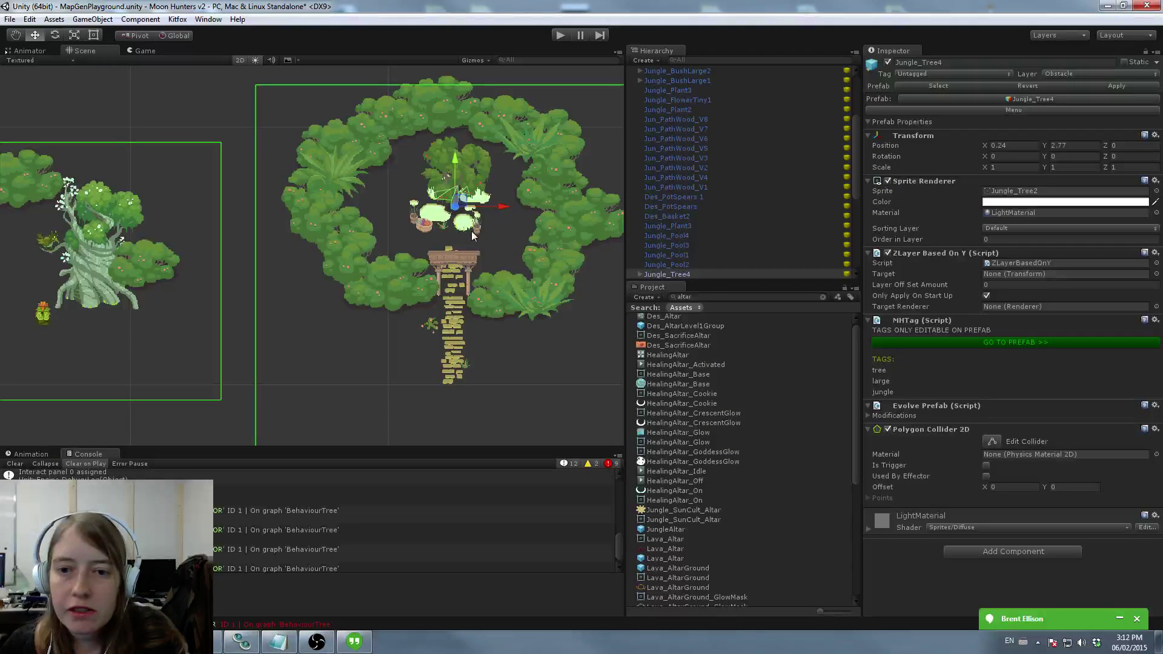
pyautogui.press('Delete')
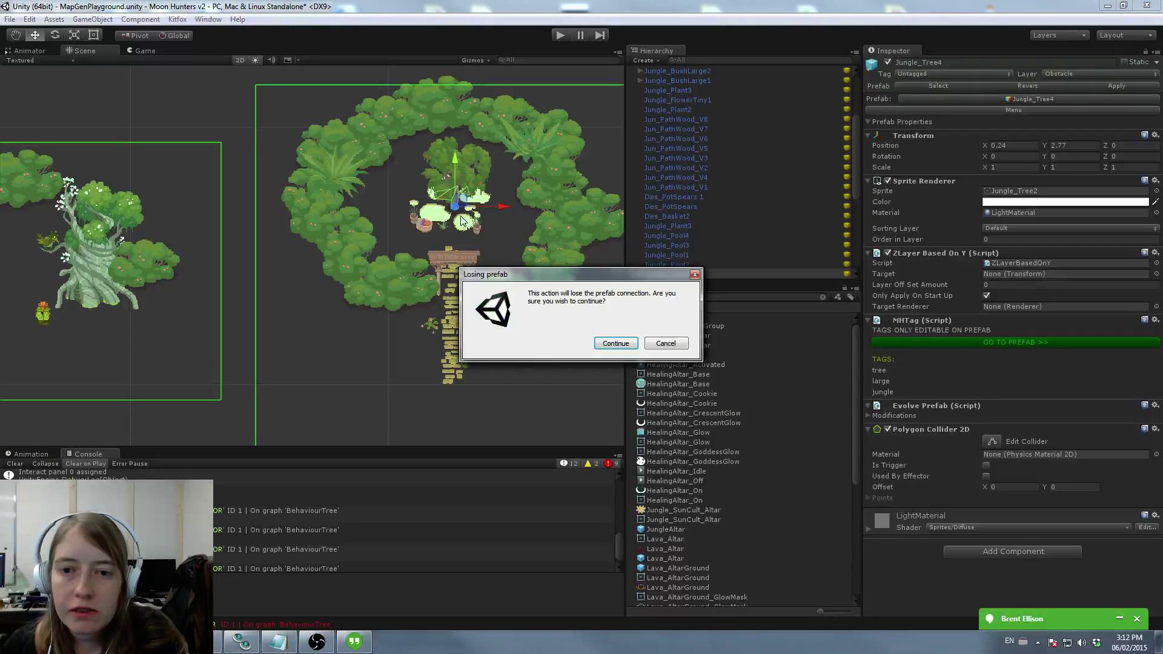
pyautogui.click(604, 341)
# Step: Spread the two upper pools apart, moving Jungle_Pool4 to about X -0.98, Y 3.84 and Jungle_Pool3 to about X 1.5, Y 3.67
pyautogui.click(423, 229)
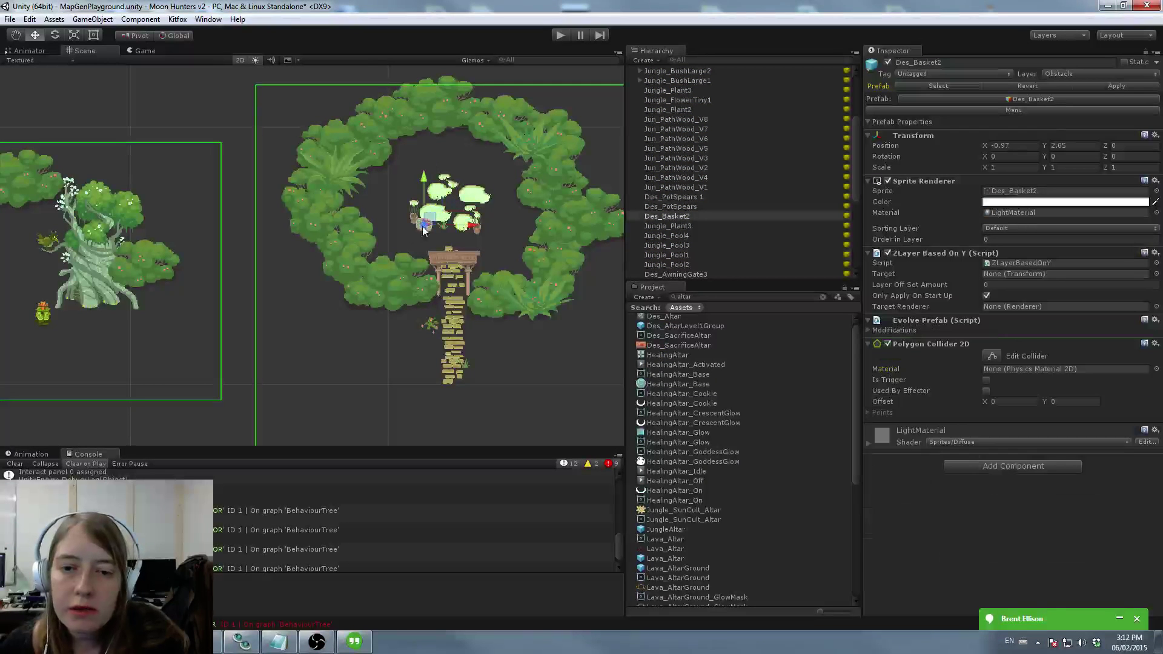
pyautogui.click(451, 182)
pyautogui.click(429, 179)
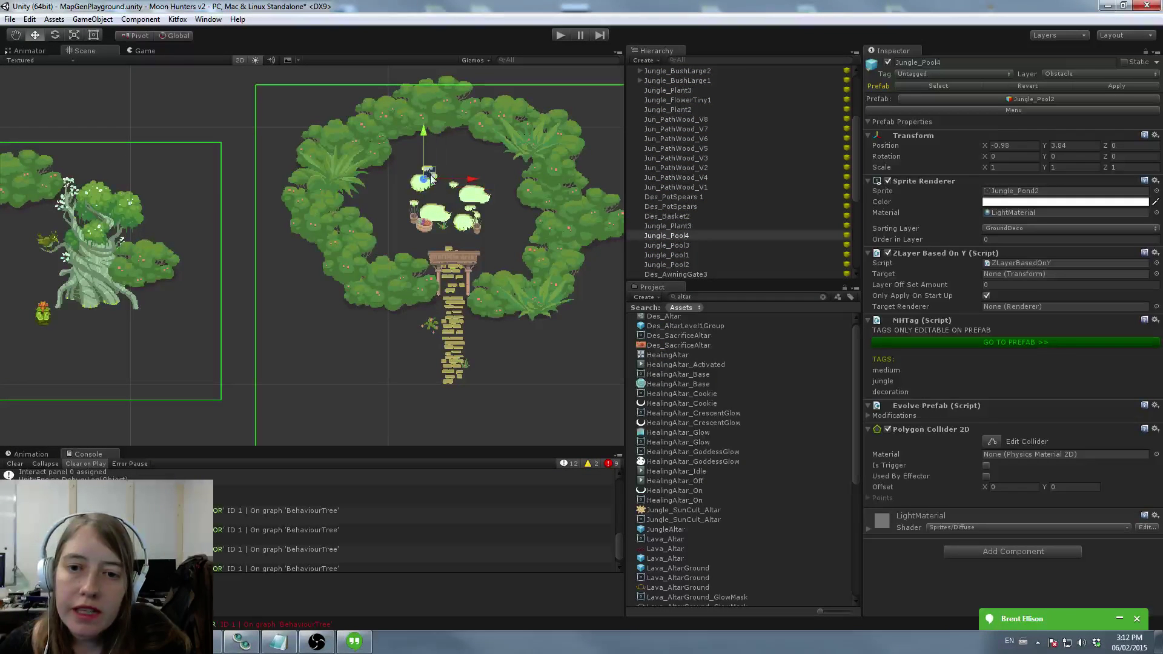
pyautogui.click(479, 185)
pyautogui.moveTo(482, 184); pyautogui.dragTo(493, 182)
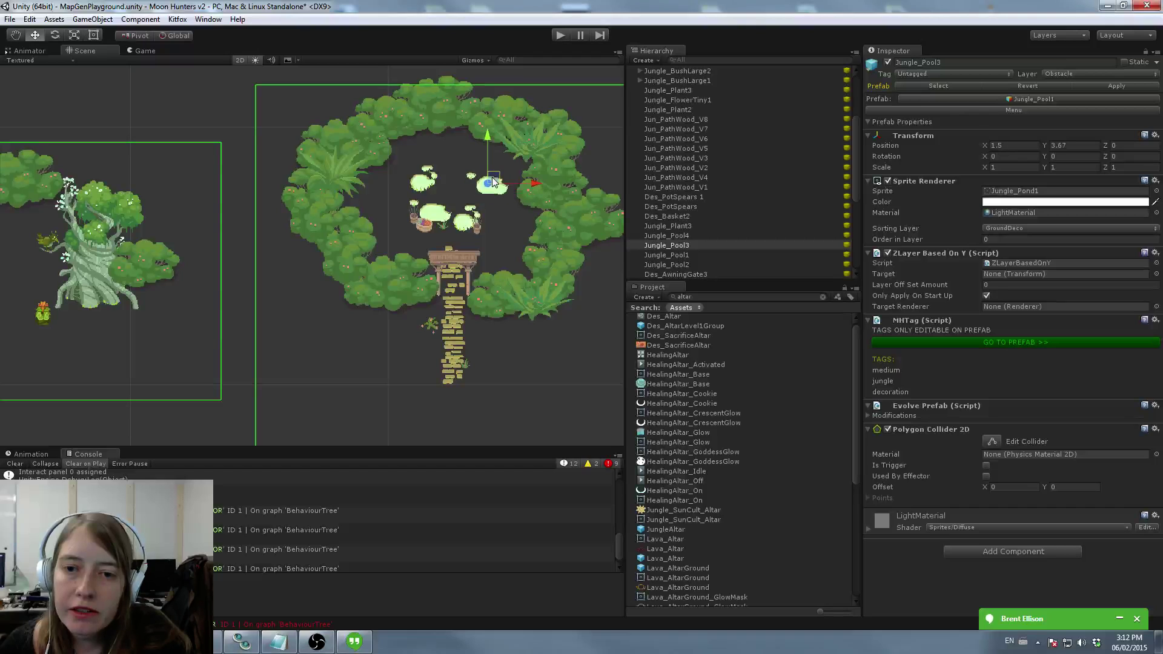
# Step: Parent Jungle_DemonSpiritTree_Tree under JungleAltar, accepting the lost prefab connection, and position the tree in the altar clearing among the pools
pyautogui.click(171, 248)
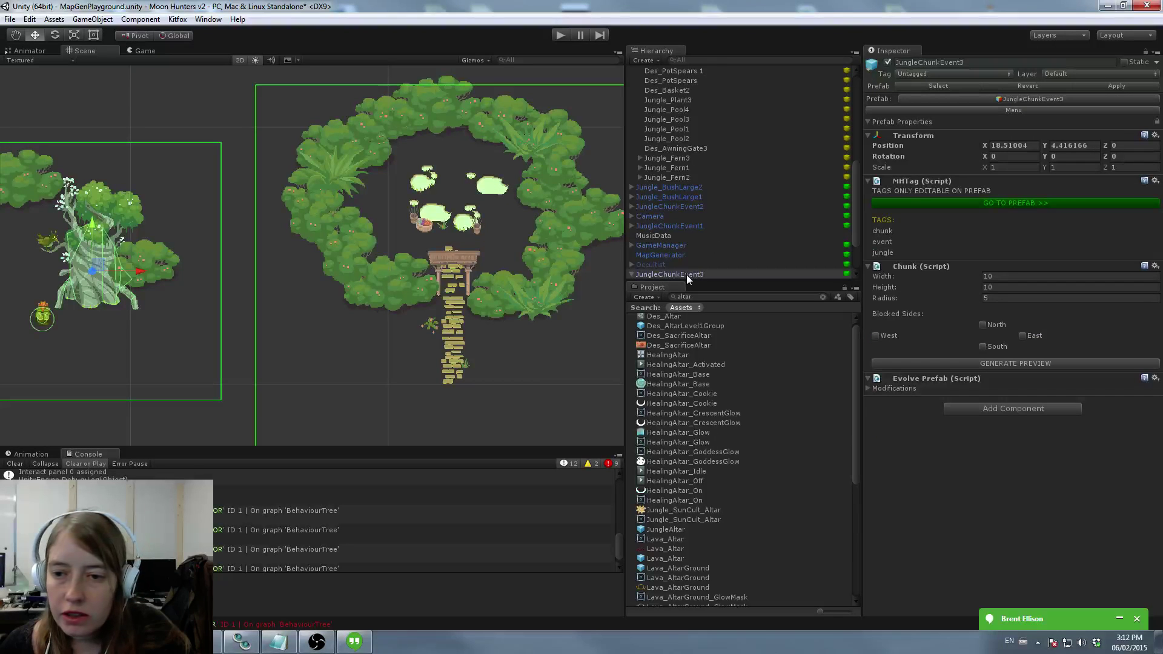
pyautogui.scroll(-2, 685, 274)
pyautogui.click(684, 236)
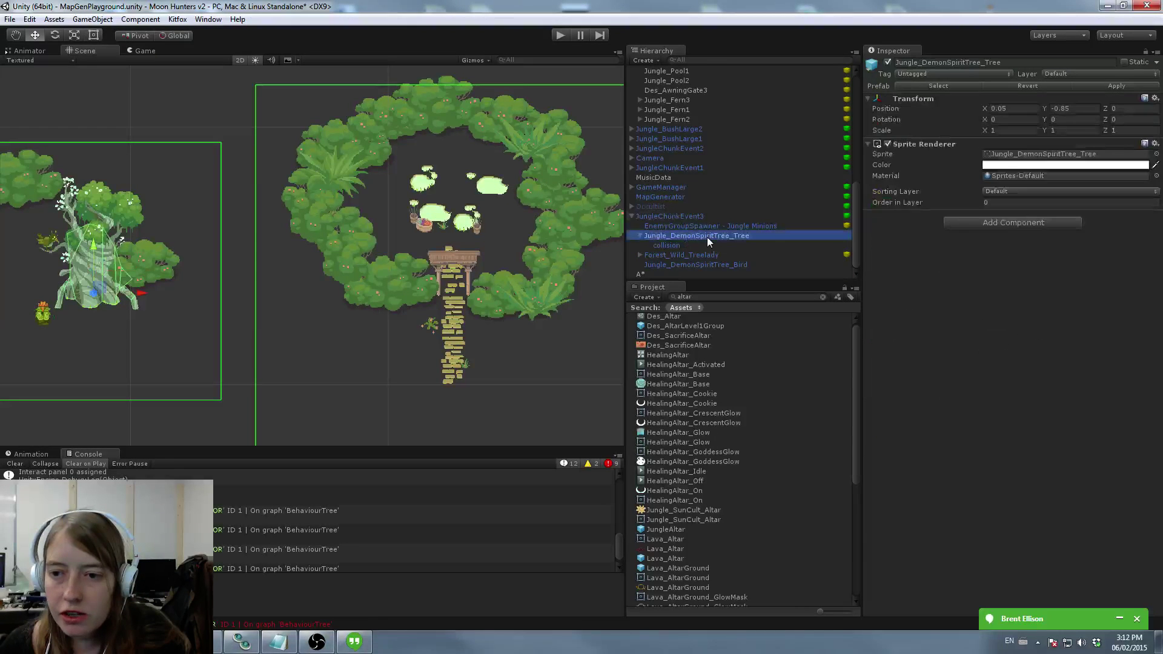
pyautogui.moveTo(688, 238); pyautogui.dragTo(681, 74)
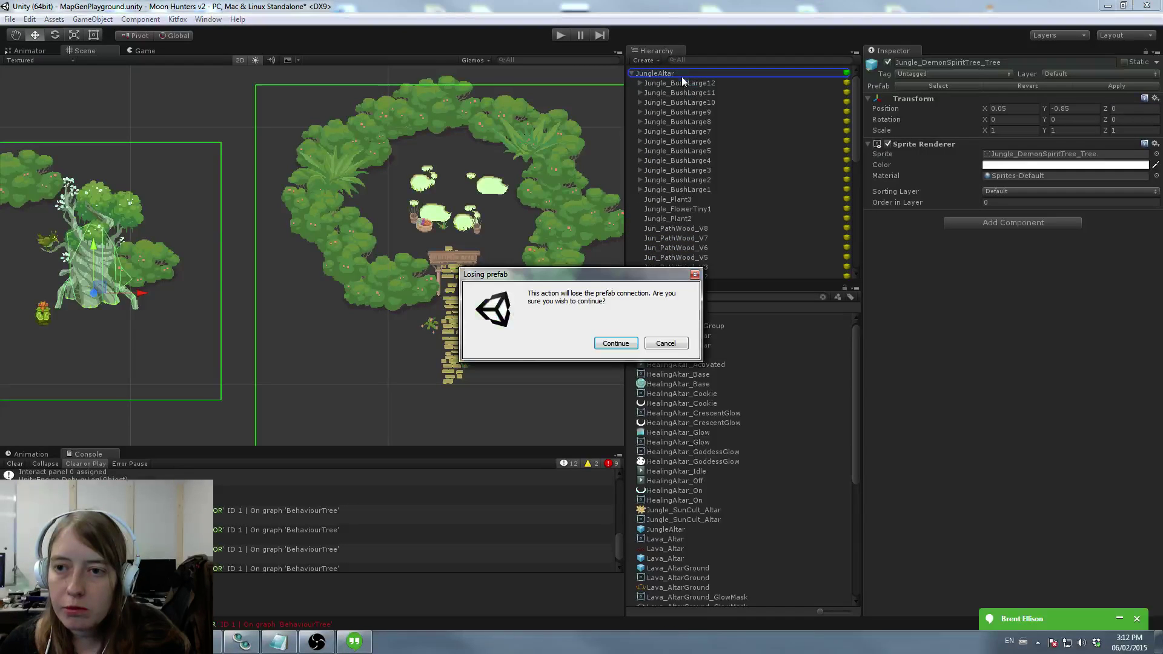
pyautogui.click(613, 345)
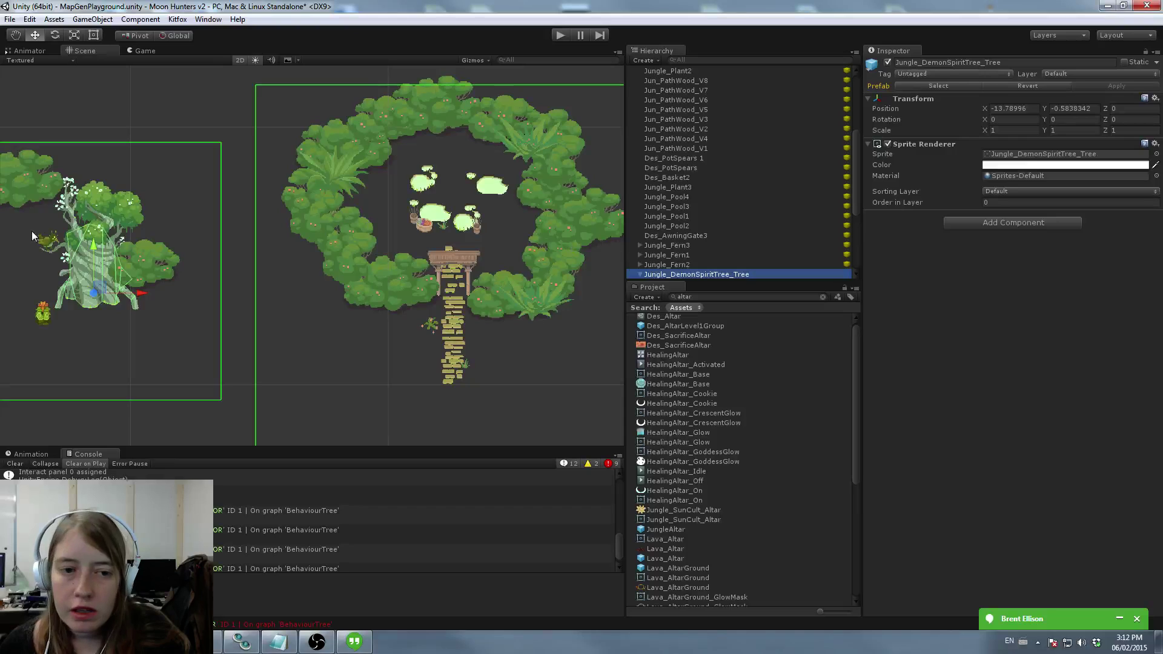
pyautogui.moveTo(97, 290); pyautogui.dragTo(490, 191)
pyautogui.moveTo(490, 191); pyautogui.dragTo(446, 184, button='middle')
# Step: Try to move the JungleAltar's bushes, path, pools and ferns down together, leaving out the spirit tree
pyautogui.scroll(-2, 721, 208)
pyautogui.scroll(6, 720, 204)
pyautogui.keyDown('shift'); pyautogui.click(676, 82); pyautogui.keyUp('shift')
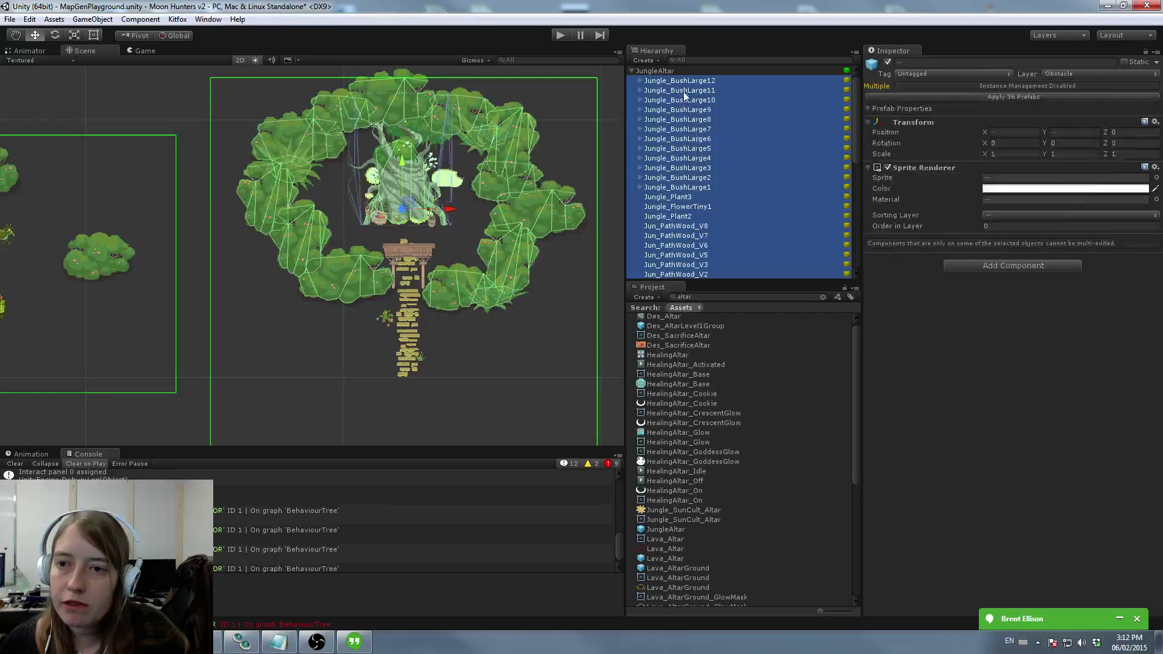
pyautogui.click(686, 83)
pyautogui.scroll(-5, 710, 218)
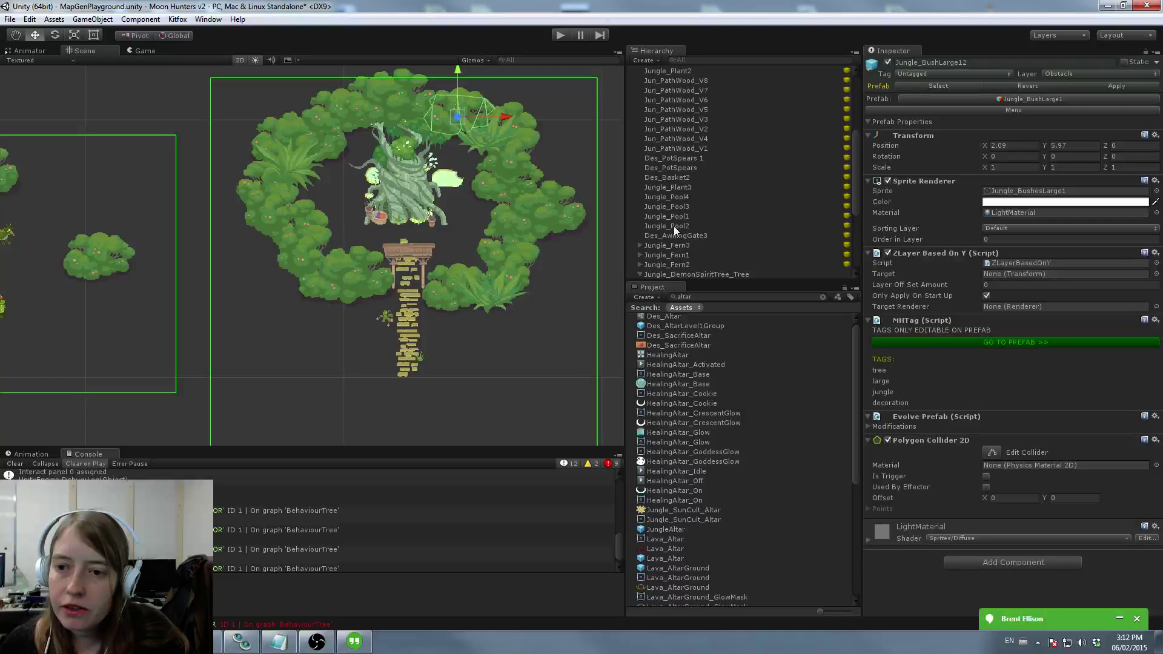
pyautogui.scroll(5, 681, 227)
pyautogui.scroll(-5, 684, 225)
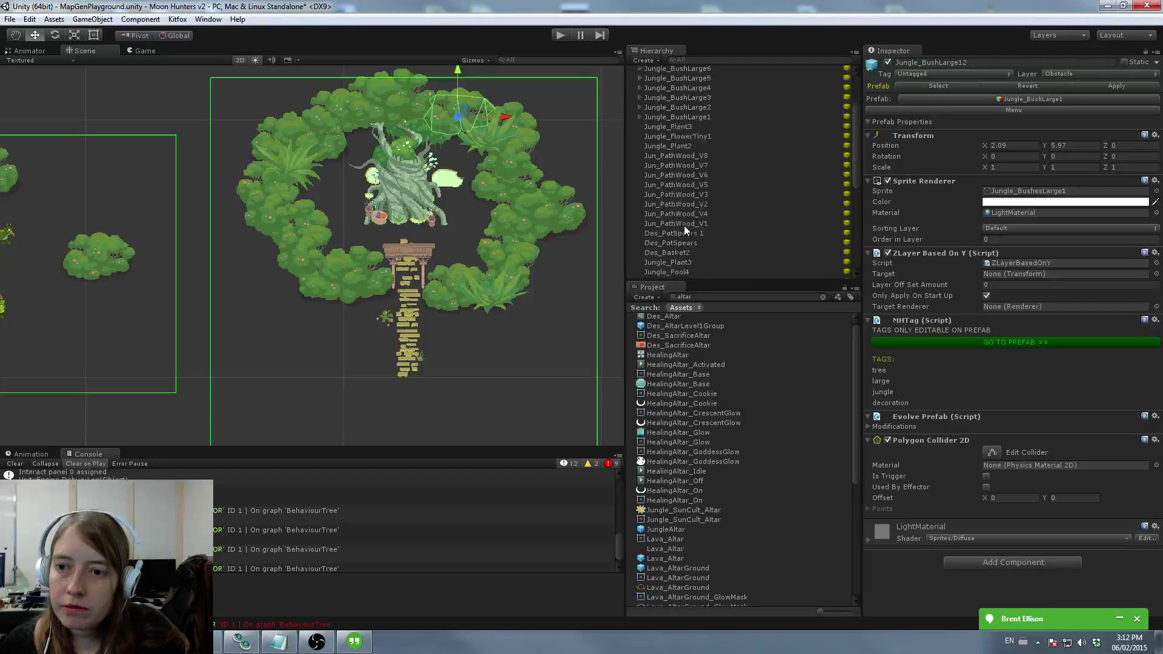
pyautogui.scroll(-1, 684, 225)
pyautogui.keyDown('shift'); pyautogui.click(681, 227); pyautogui.keyUp('shift')
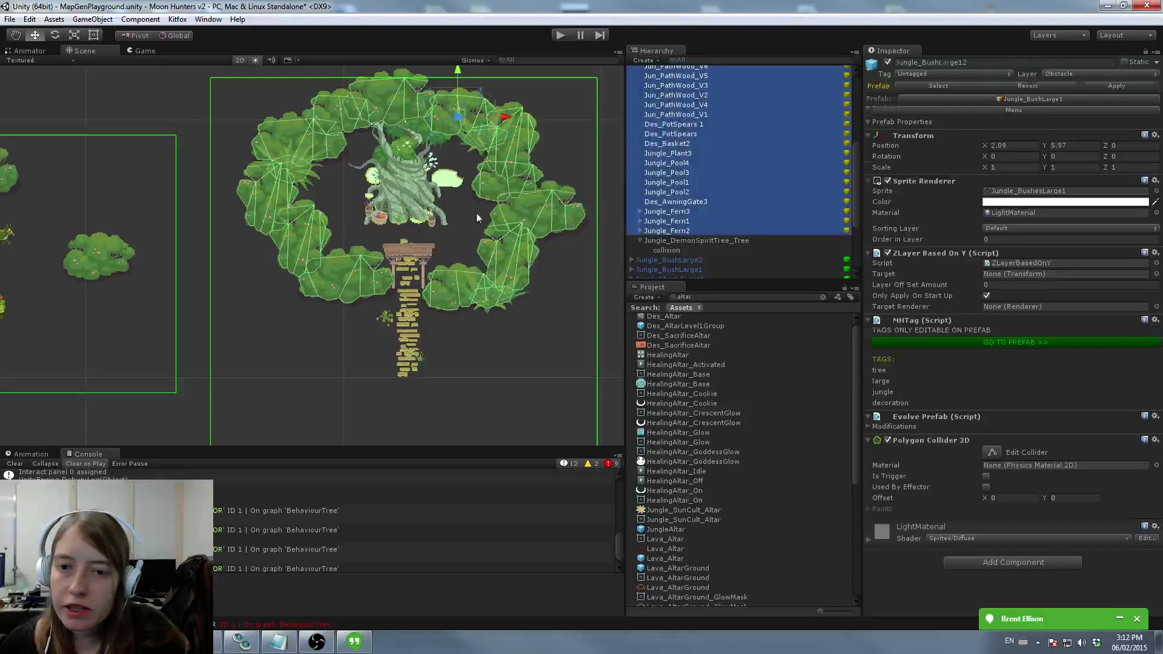
pyautogui.moveTo(464, 110); pyautogui.dragTo(464, 115)
# Step: Move the upper half of the JungleAltar bush ring up to make room around the spirit tree
pyautogui.moveTo(210, 74); pyautogui.dragTo(595, 257)
pyautogui.moveTo(378, 138); pyautogui.dragTo(390, 113)
pyautogui.scroll(-2, 390, 213)
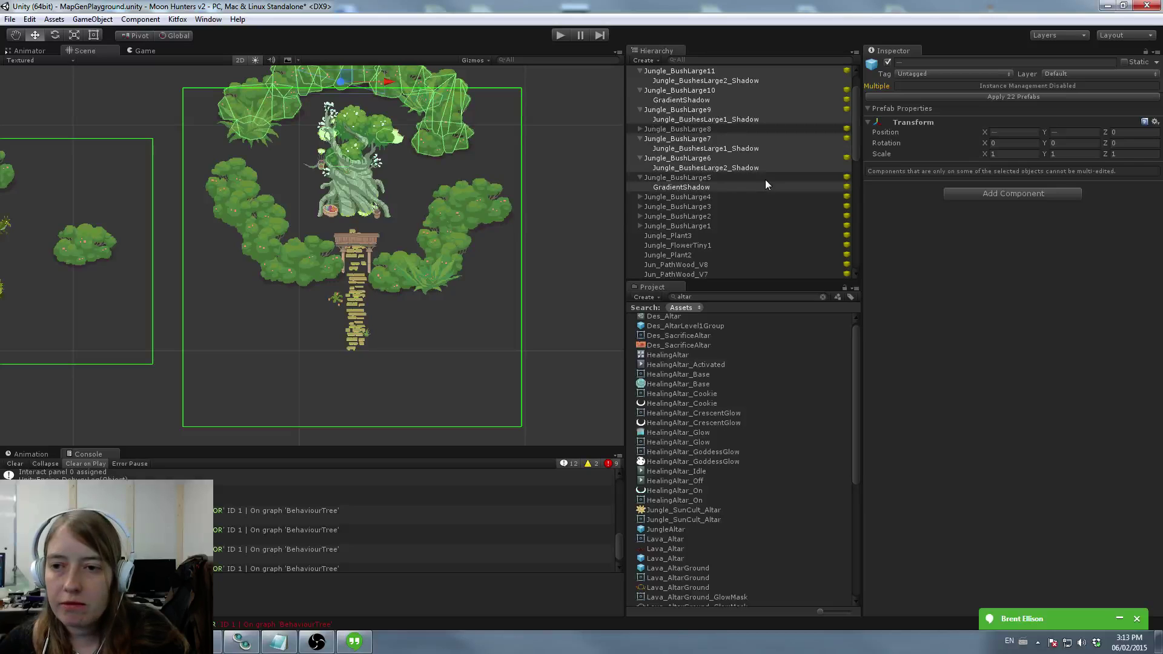
pyautogui.scroll(3, 757, 173)
# Step: Collapse the expanded entries from Jungle_BushLarge12 down to Jungle_BushLarge5 under JungleAltar
pyautogui.click(645, 73)
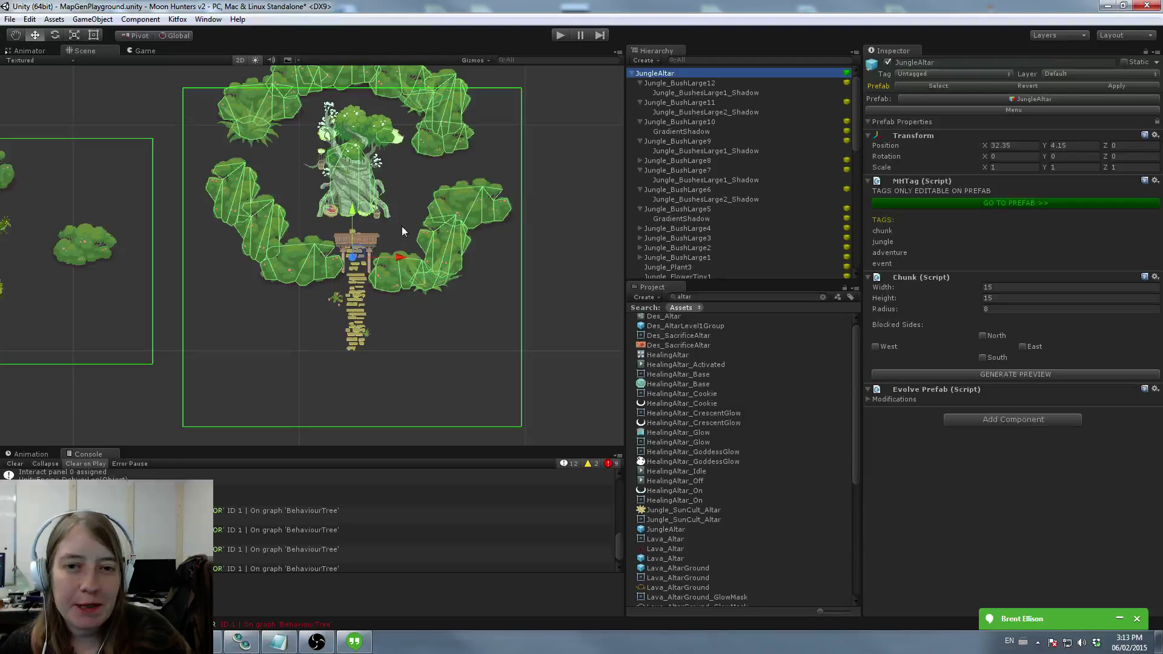
pyautogui.click(640, 83)
pyautogui.click(640, 93)
pyautogui.click(641, 103)
pyautogui.click(640, 112)
pyautogui.click(640, 122)
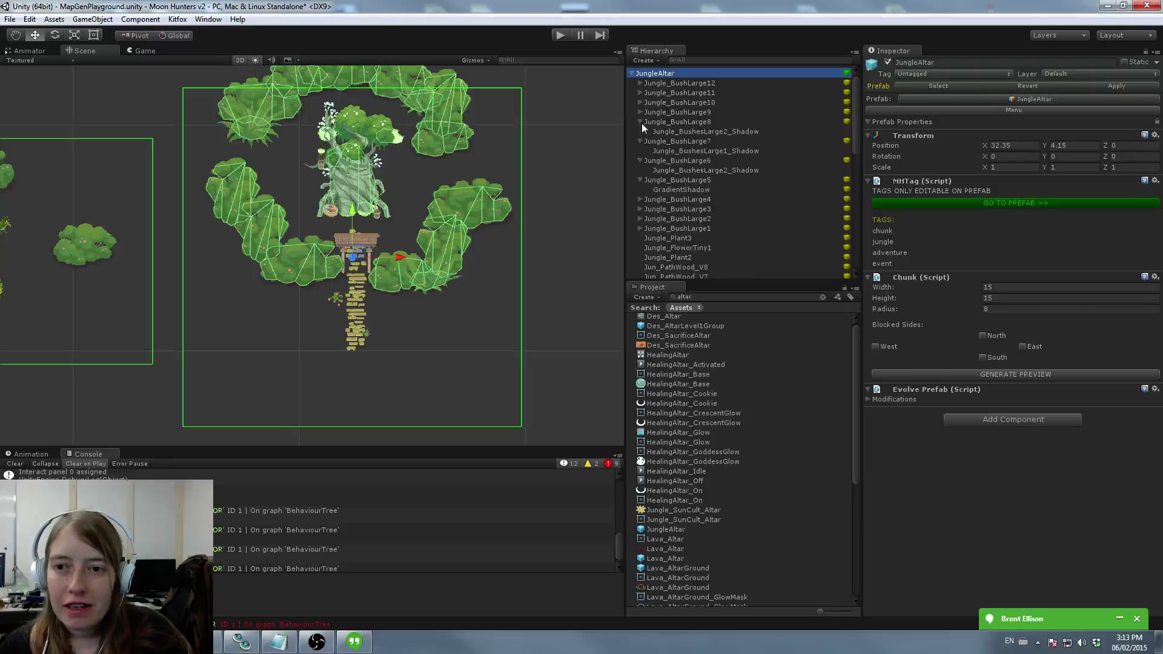
pyautogui.click(640, 122)
pyautogui.click(640, 132)
pyautogui.click(640, 141)
pyautogui.click(640, 151)
# Step: Try to move the lower bushes, Jungle_BushLarge8 through Jungle_BushLarge1, downward as a group, and undo the move
pyautogui.moveTo(202, 173); pyautogui.dragTo(577, 361)
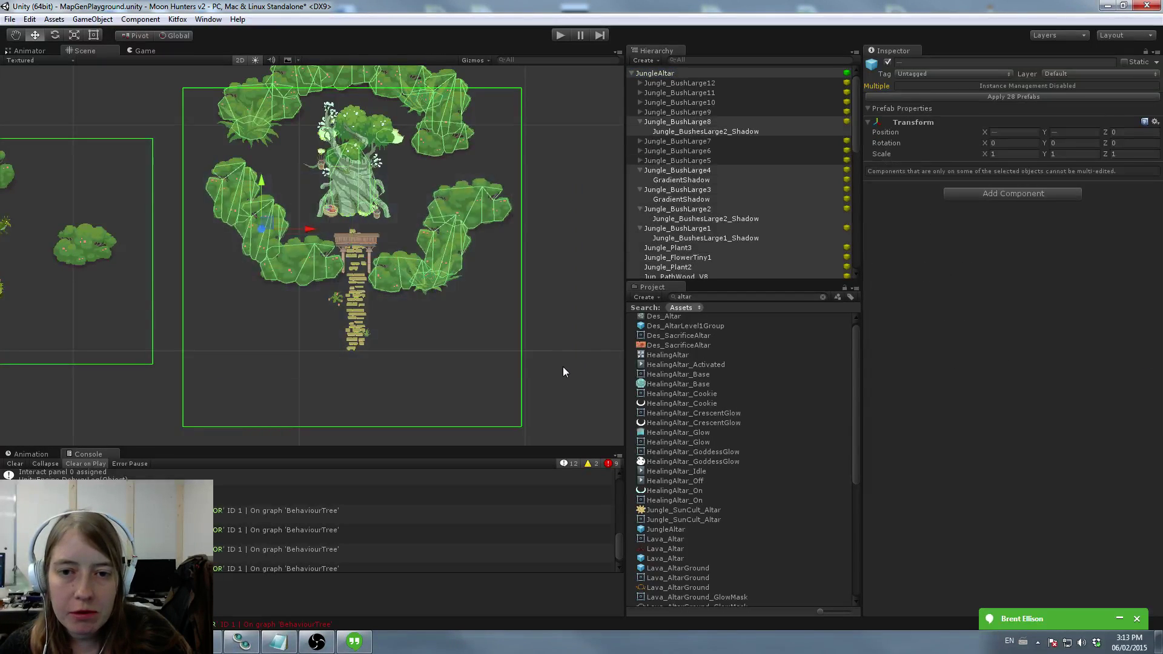
pyautogui.click(528, 299)
pyautogui.moveTo(203, 161)
pyautogui.mouseDown()
pyautogui.moveTo(498, 322)
pyautogui.moveTo(506, 253)
pyautogui.moveTo(198, 145)
pyautogui.mouseUp()
pyautogui.moveTo(346, 199); pyautogui.dragTo(506, 230)
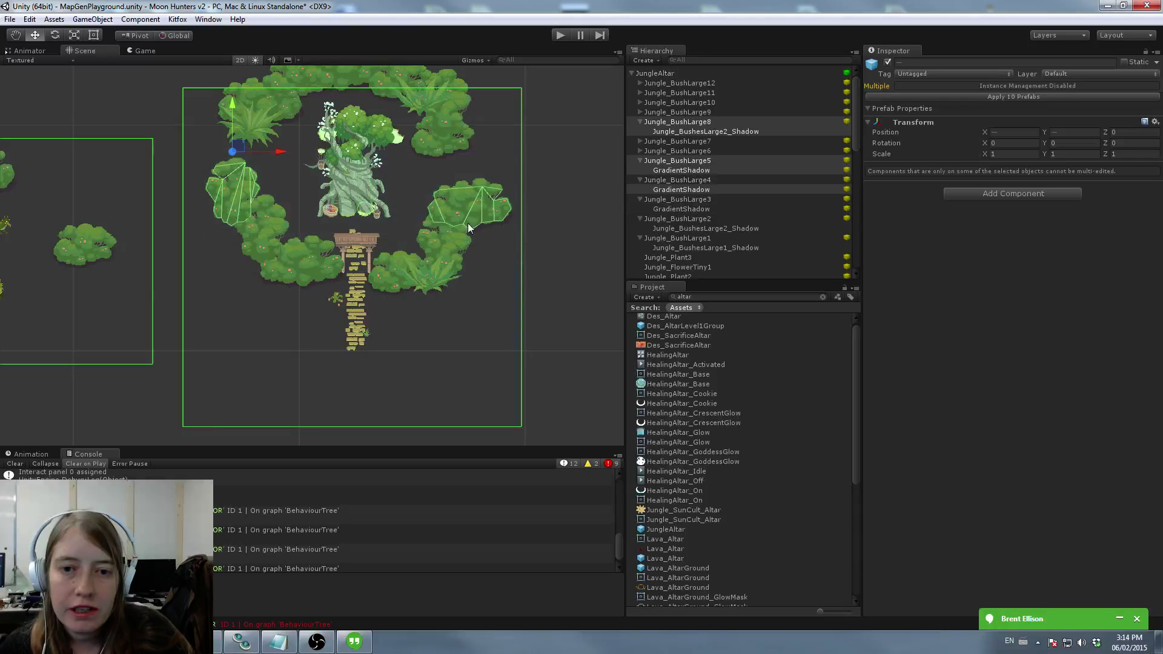
pyautogui.click(681, 122)
pyautogui.keyDown('shift'); pyautogui.click(682, 238); pyautogui.keyUp('shift')
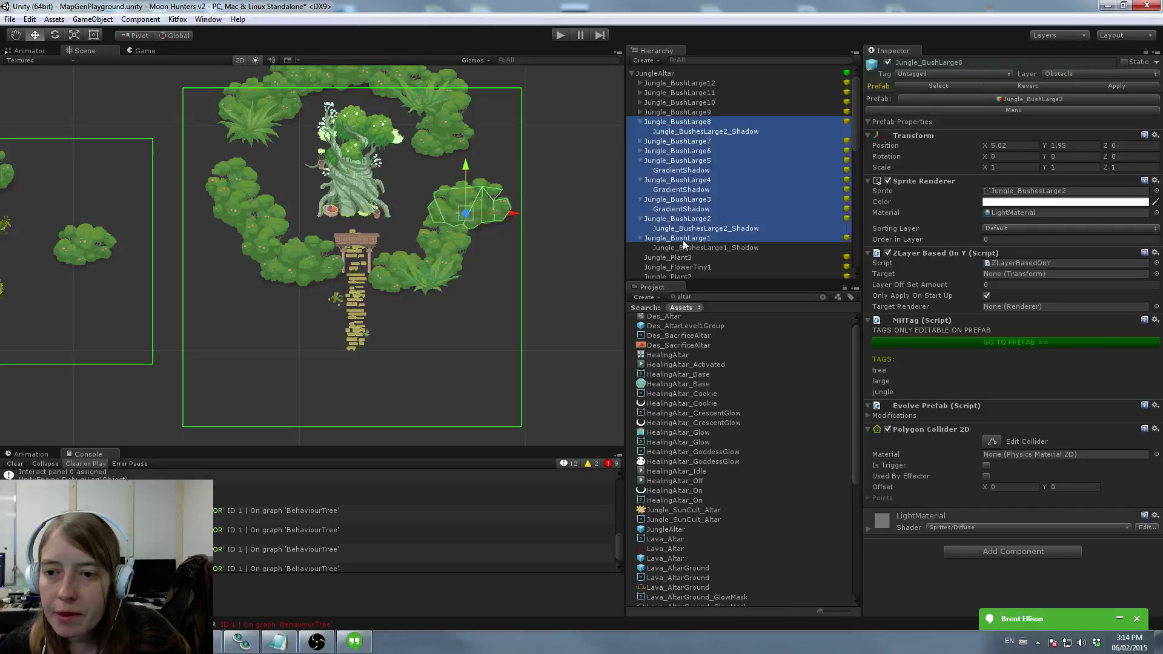
pyautogui.moveTo(468, 211); pyautogui.dragTo(467, 252)
pyautogui.hotkey('ctrl', 'z')
pyautogui.scroll(-3, 736, 191)
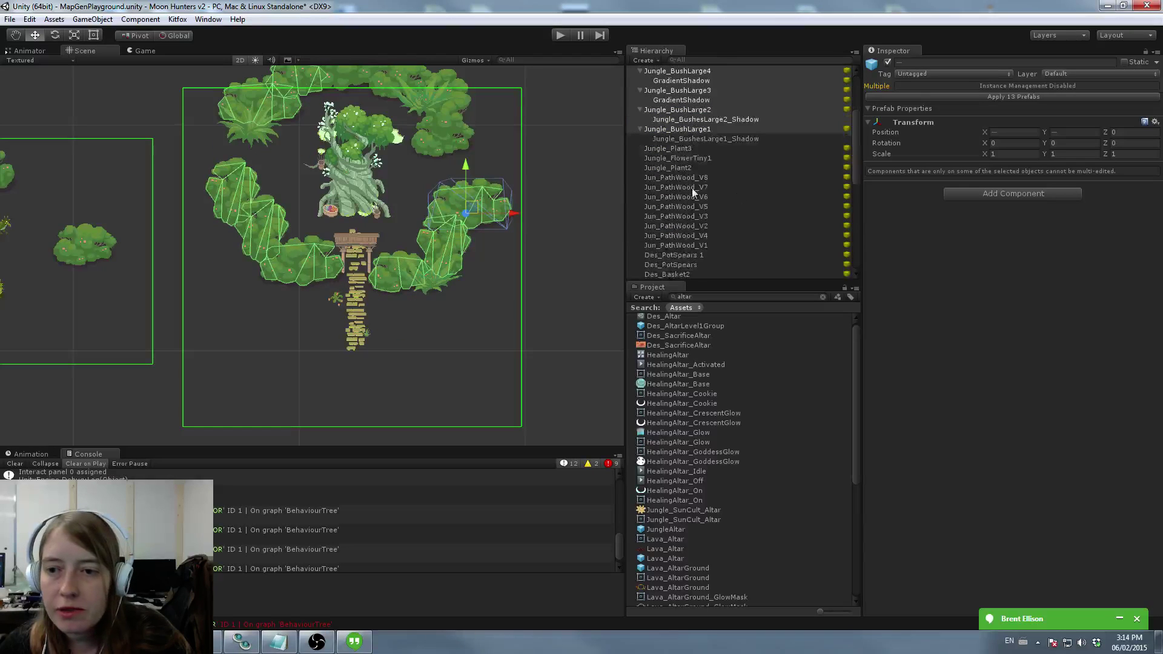
pyautogui.scroll(3, 681, 182)
# Step: Move everything from Jungle_BushLarge8 through Jungle_Fern2 slightly down and left as a group, leaving the spirit tree in place
pyautogui.click(681, 123)
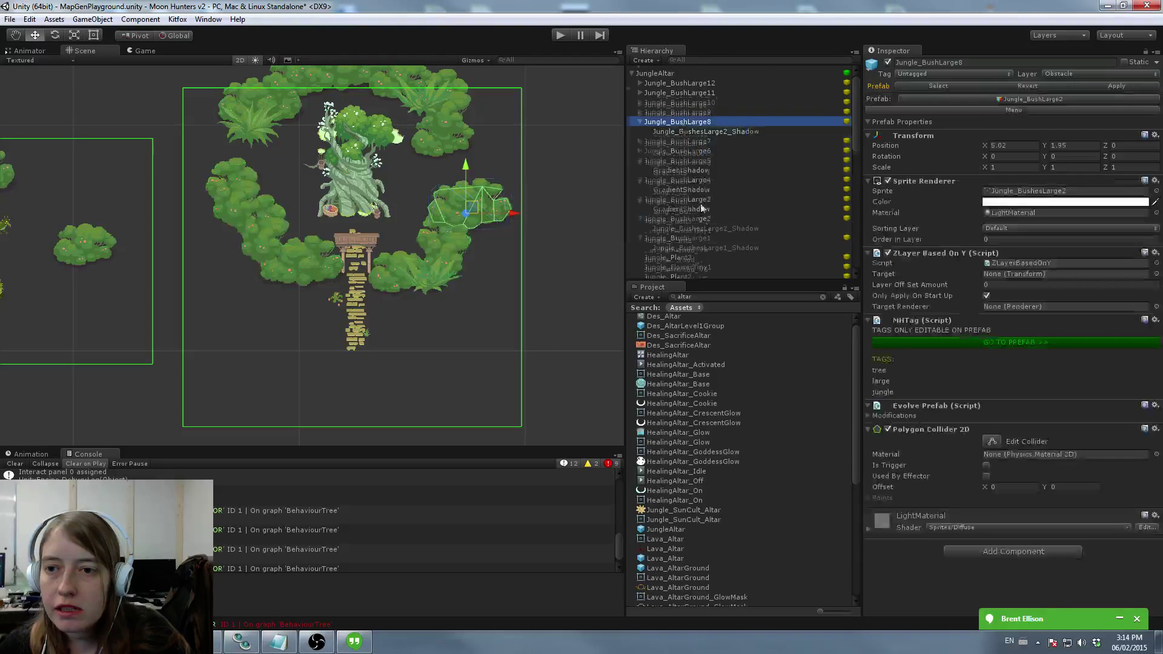
pyautogui.scroll(-6, 694, 170)
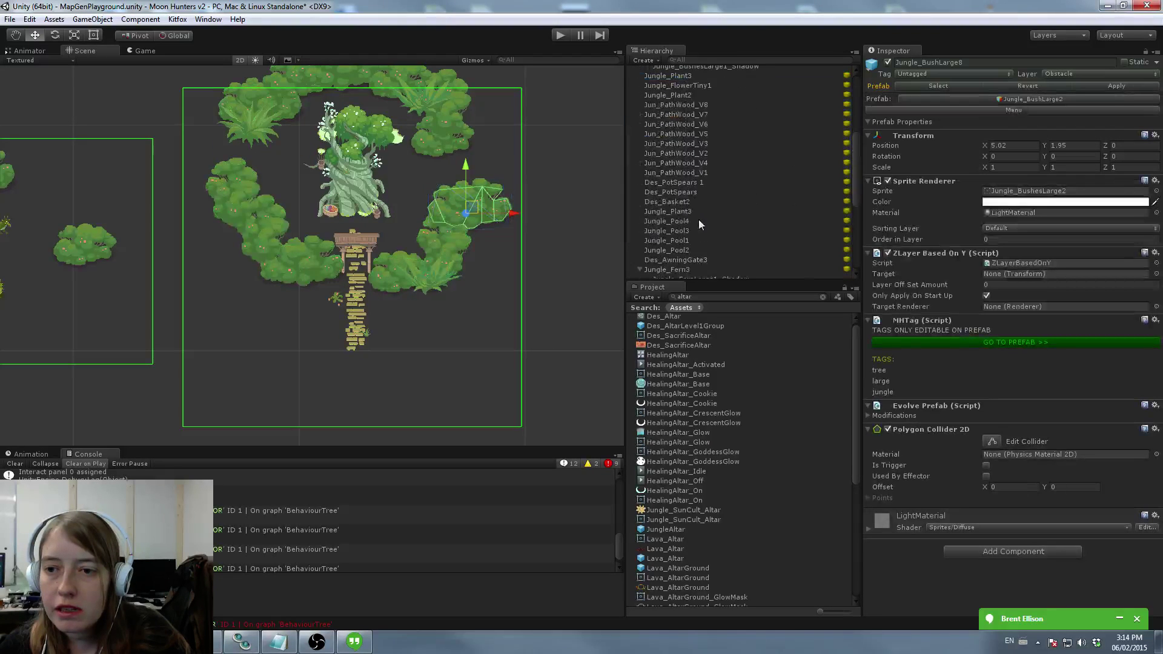
pyautogui.keyDown('shift'); pyautogui.click(674, 252); pyautogui.keyUp('shift')
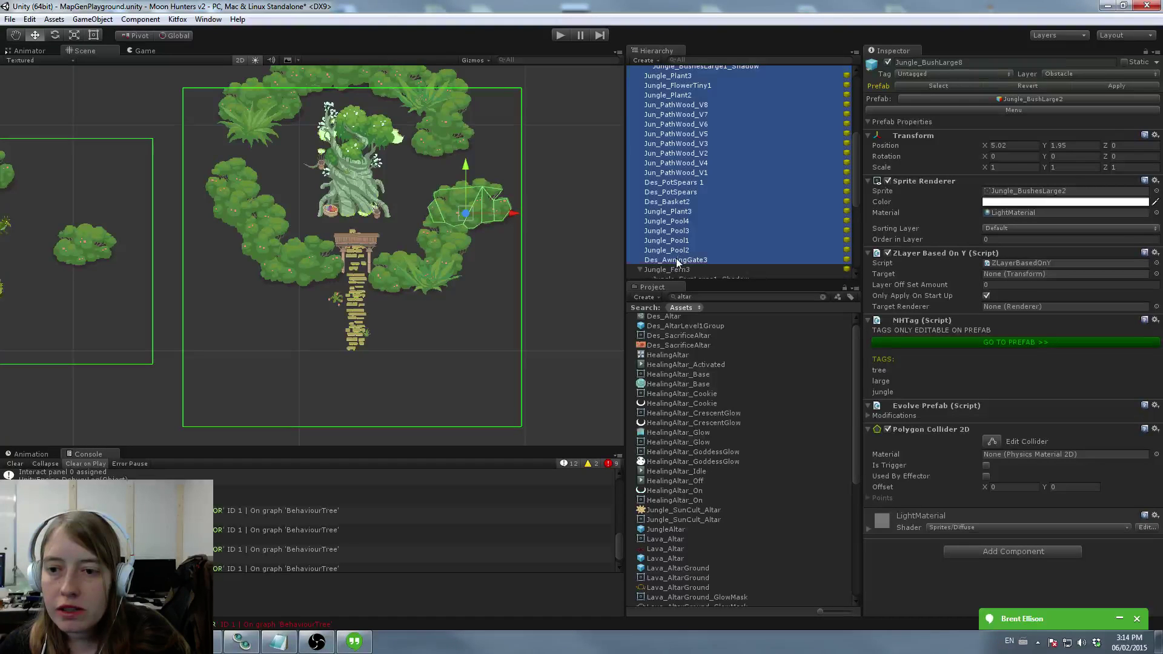
pyautogui.scroll(-3, 677, 253)
pyautogui.keyDown('shift'); pyautogui.click(669, 235); pyautogui.keyUp('shift')
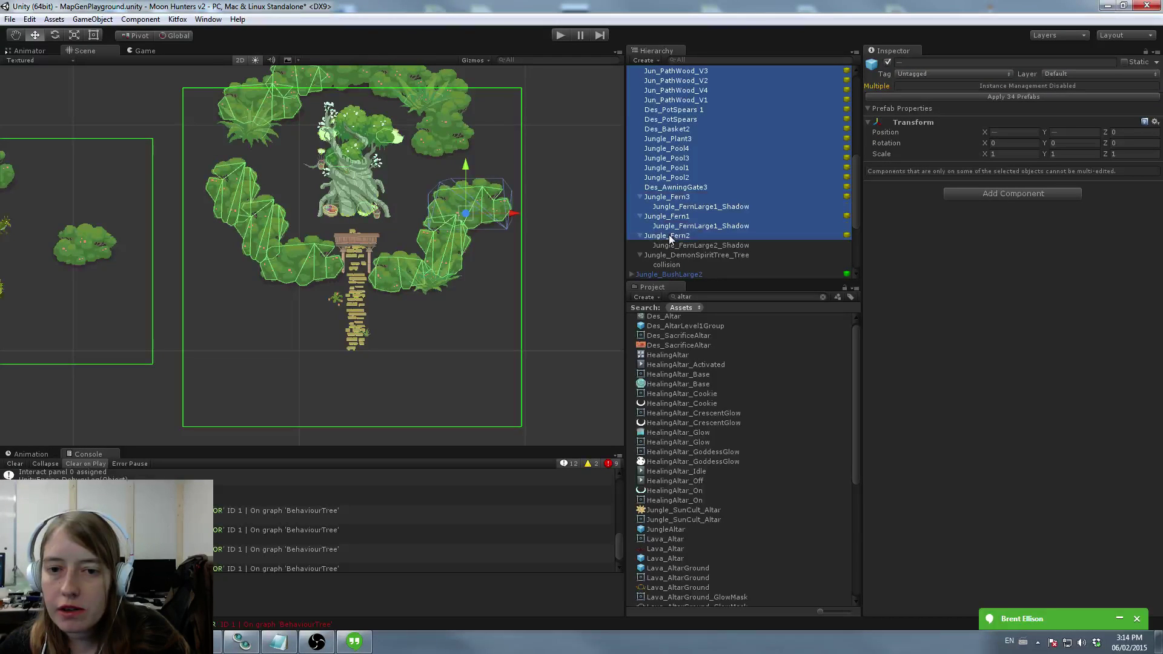
pyautogui.click(471, 212)
pyautogui.moveTo(472, 212)
pyautogui.mouseDown()
pyautogui.moveTo(468, 260)
pyautogui.moveTo(467, 234)
pyautogui.mouseUp()
pyautogui.click(459, 302)
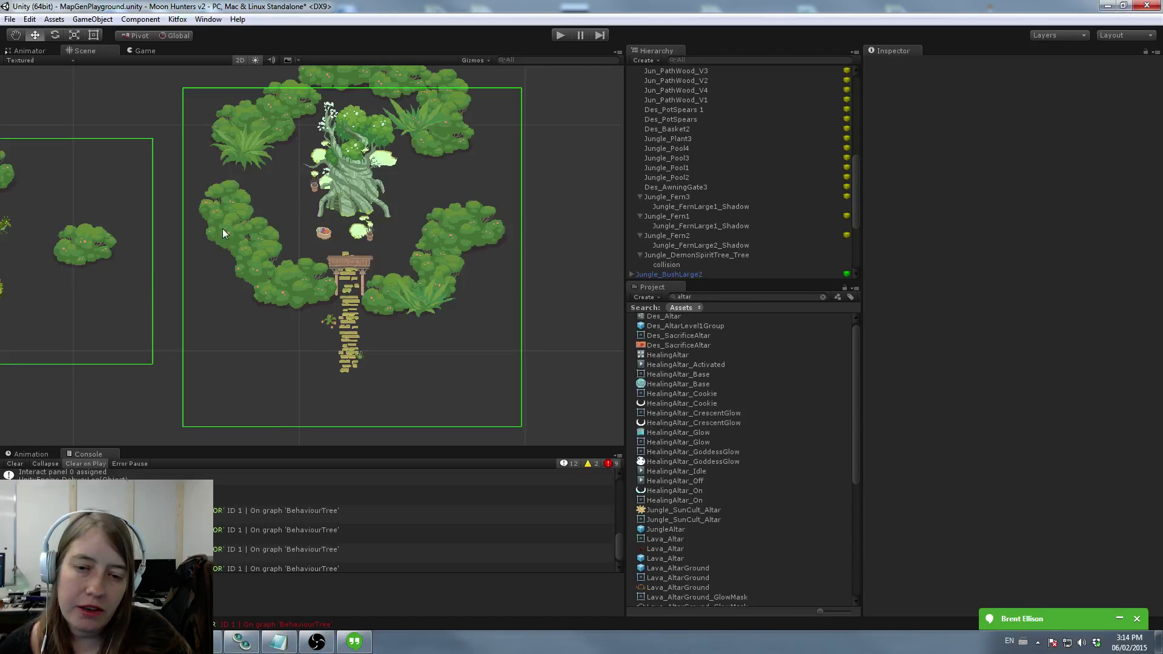
# Step: Move Jungle_Pool1 out in front of the spirit tree's roots and Jungle_Pool3 to about X 1.93, Y 2.88
pyautogui.click(330, 176)
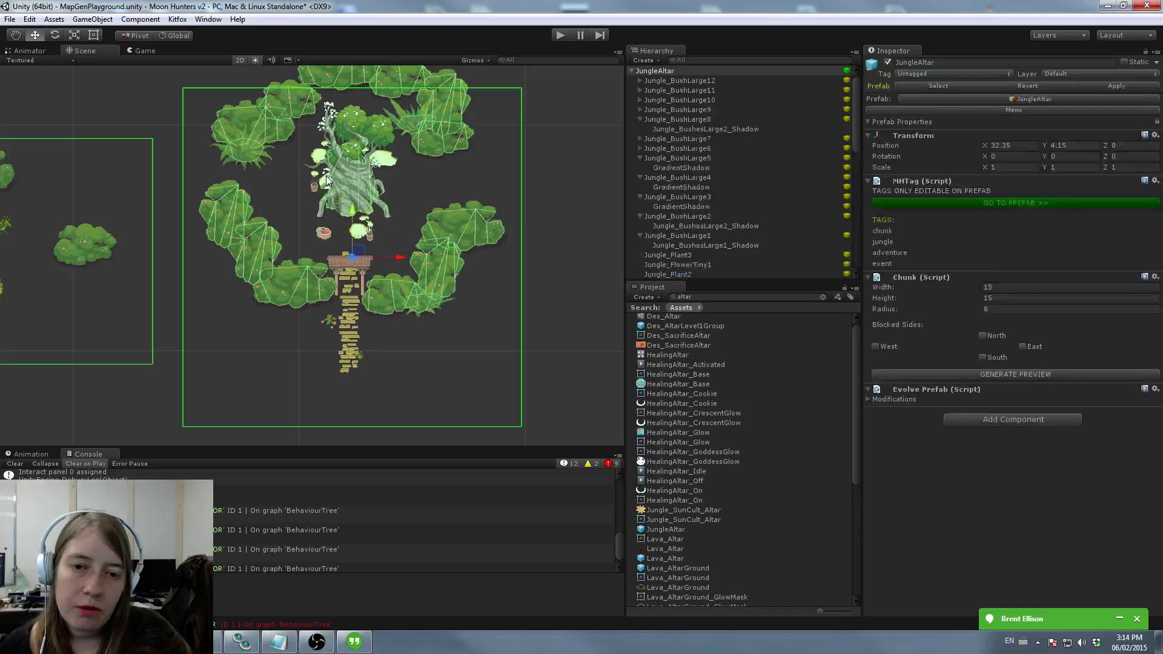
pyautogui.click(330, 176)
pyautogui.click(321, 218)
pyautogui.moveTo(321, 218); pyautogui.dragTo(336, 224)
pyautogui.click(390, 166)
pyautogui.moveTo(390, 166); pyautogui.dragTo(403, 197)
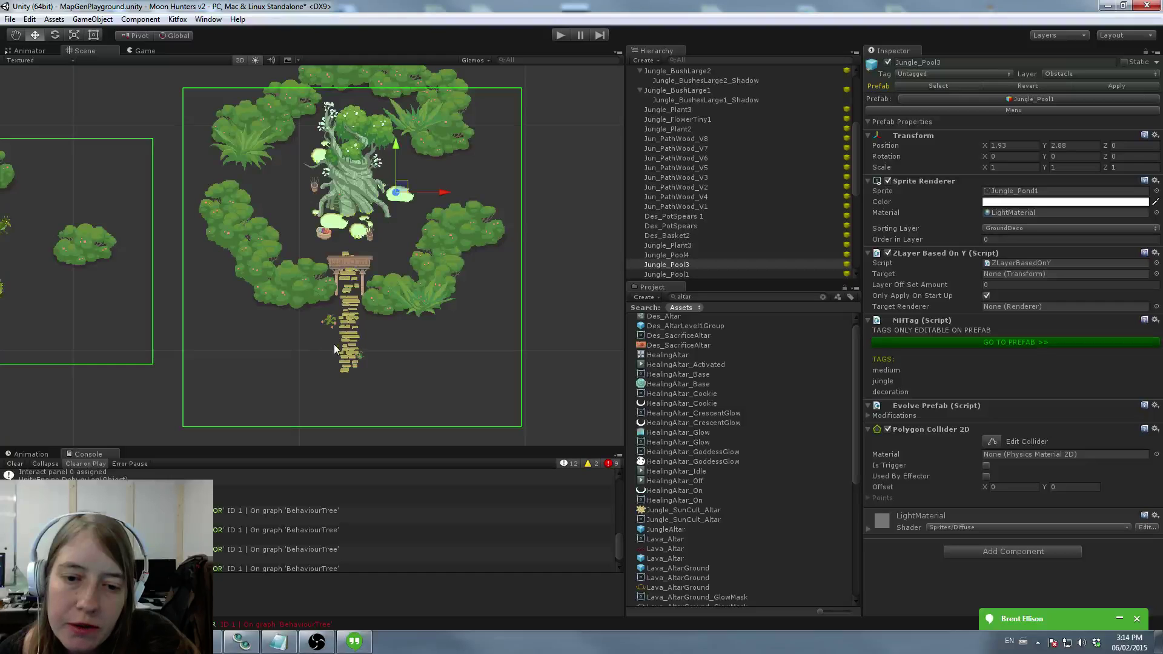
# Step: Move Jungle_Pool1 to about X -1.09, Y 1.69 and Des_Basket2 to about X -1.62, Y 1.38
pyautogui.click(340, 231)
pyautogui.moveTo(339, 223); pyautogui.dragTo(336, 221)
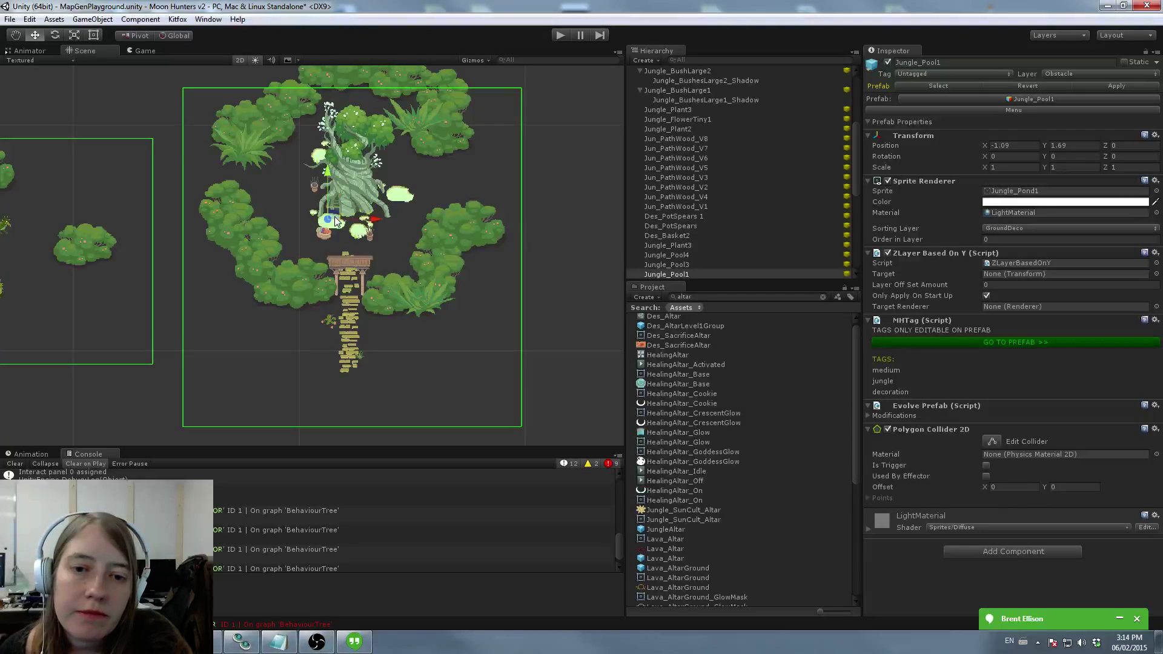
pyautogui.click(323, 226)
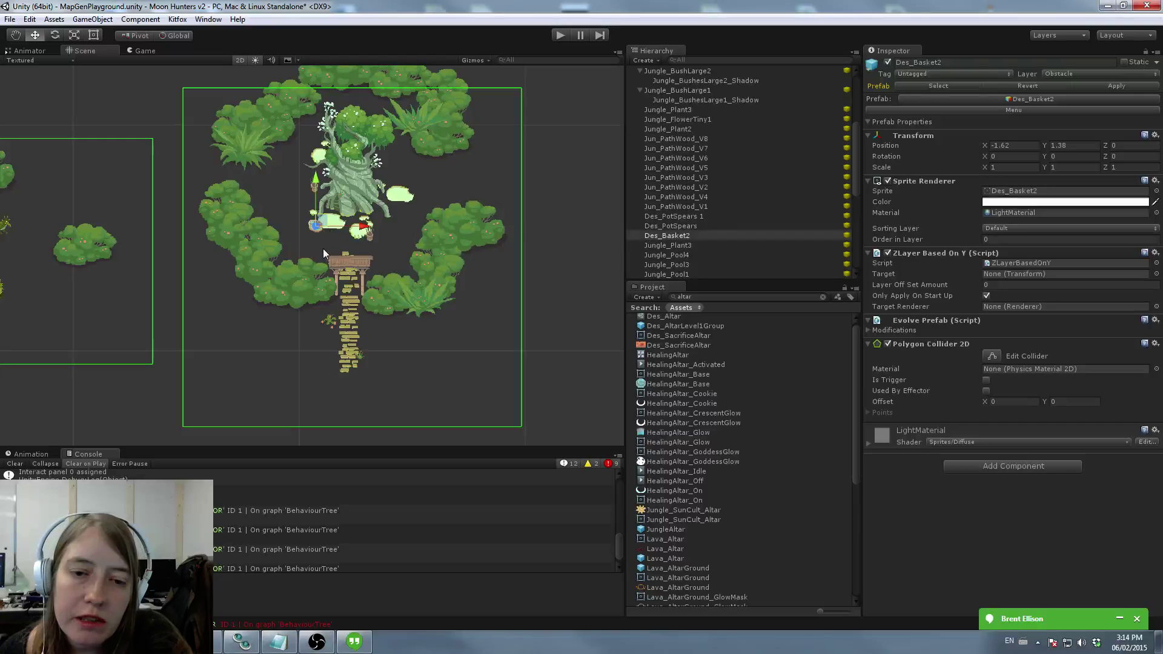
# Step: Group-select Jungle_Fern2 with the bushes along the upper ring and nudge them slightly right
pyautogui.click(246, 155)
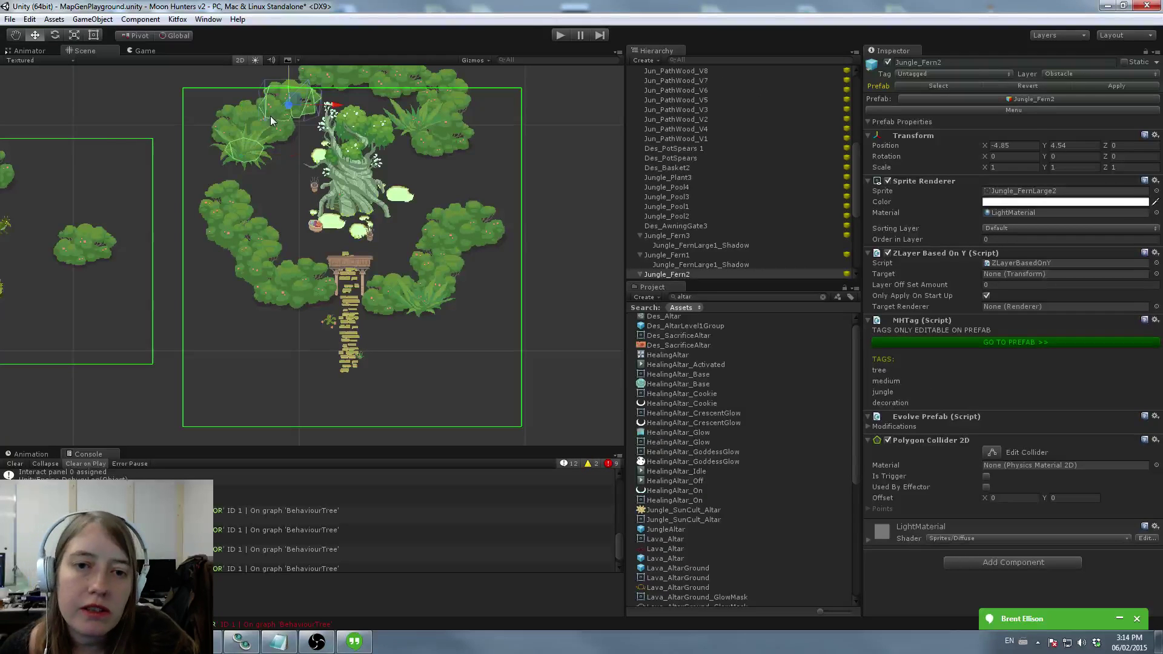
pyautogui.keyDown('shift'); pyautogui.click(270, 115); pyautogui.keyUp('shift')
pyautogui.moveTo(297, 103); pyautogui.dragTo(264, 119)
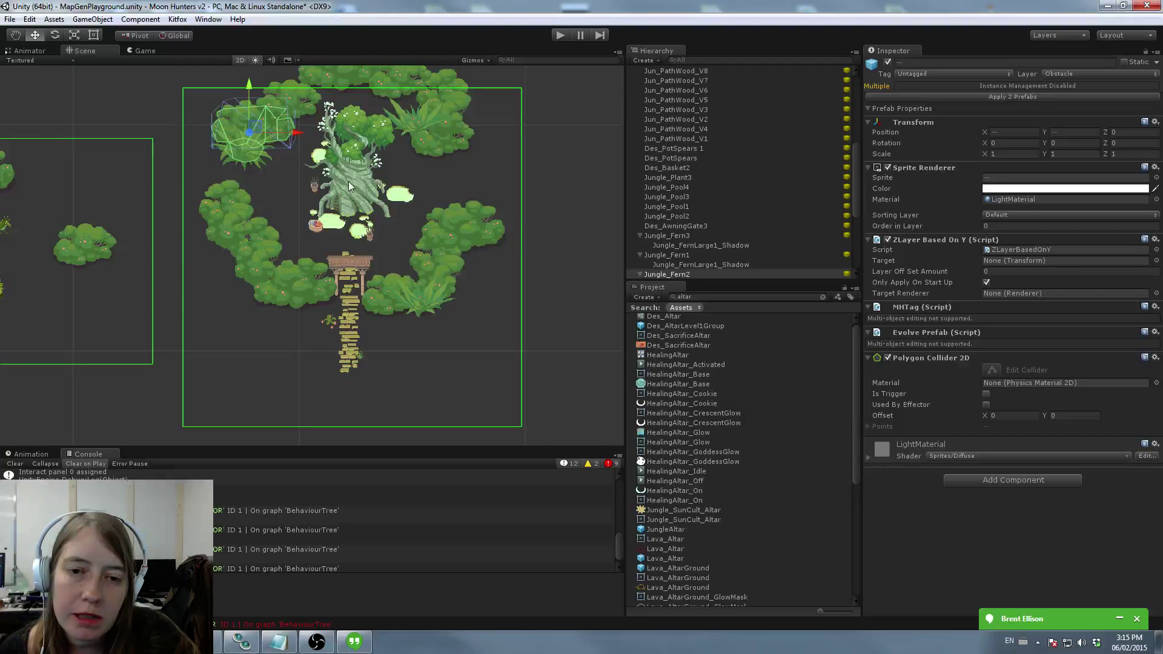
pyautogui.keyDown('shift'); pyautogui.click(301, 107); pyautogui.keyUp('shift')
pyautogui.keyDown('shift'); pyautogui.click(345, 67); pyautogui.keyUp('shift')
pyautogui.keyDown('shift'); pyautogui.click(405, 78); pyautogui.keyUp('shift')
pyautogui.keyDown('shift'); pyautogui.click(441, 129); pyautogui.keyUp('shift')
pyautogui.keyDown('shift'); pyautogui.click(435, 141); pyautogui.keyUp('shift')
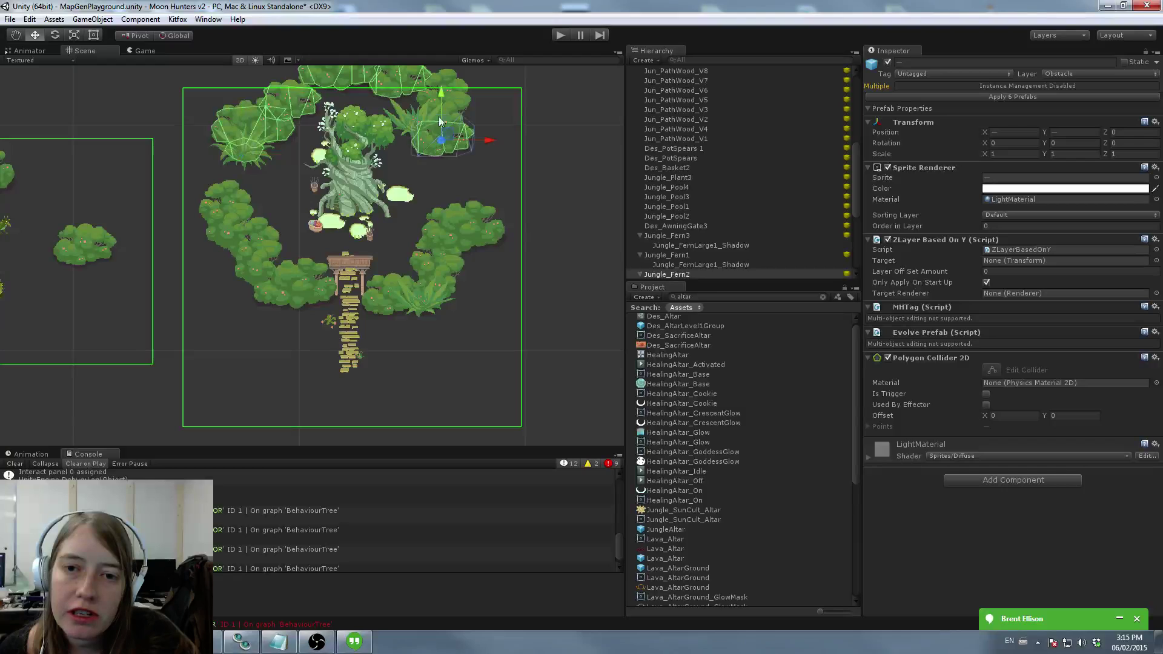
pyautogui.keyDown('shift'); pyautogui.click(450, 105); pyautogui.keyUp('shift')
# Step: Move Jungle_Fern3 to about X 6.16, Y 1.89 and Jungle_Fern2 to about X -5.79, Y 3.92
pyautogui.moveTo(450, 97); pyautogui.dragTo(500, 214)
pyautogui.click(418, 115)
pyautogui.click(446, 152)
pyautogui.click(409, 117)
pyautogui.click(245, 159)
pyautogui.moveTo(253, 150); pyautogui.dragTo(237, 161)
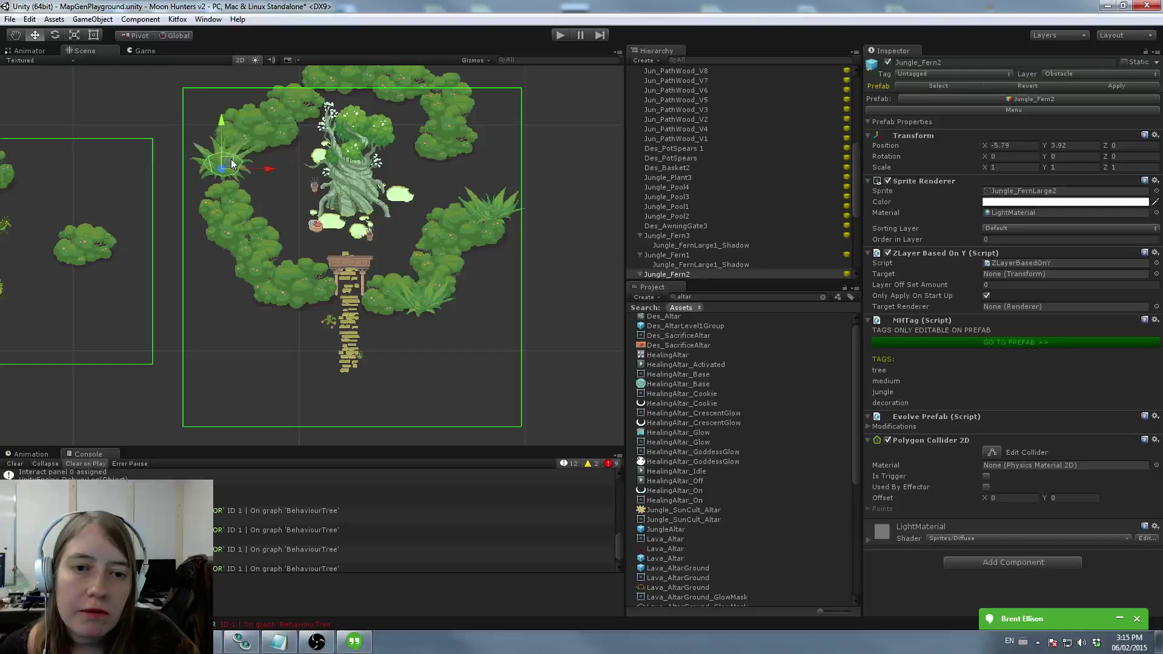
# Step: Spread the upper bushes outward to close the gaps on the left and right sides of the ring
pyautogui.click(244, 131)
pyautogui.moveTo(277, 114); pyautogui.dragTo(482, 176)
pyautogui.click(270, 113)
pyautogui.click(436, 146)
pyautogui.click(456, 126)
pyautogui.moveTo(456, 126); pyautogui.dragTo(511, 147)
pyautogui.click(412, 81)
pyautogui.click(397, 69)
pyautogui.moveTo(409, 81); pyautogui.dragTo(470, 99)
# Step: Duplicate Jungle_BushLarge11 and place the two bushes on either side of the ring's top
pyautogui.click(365, 79)
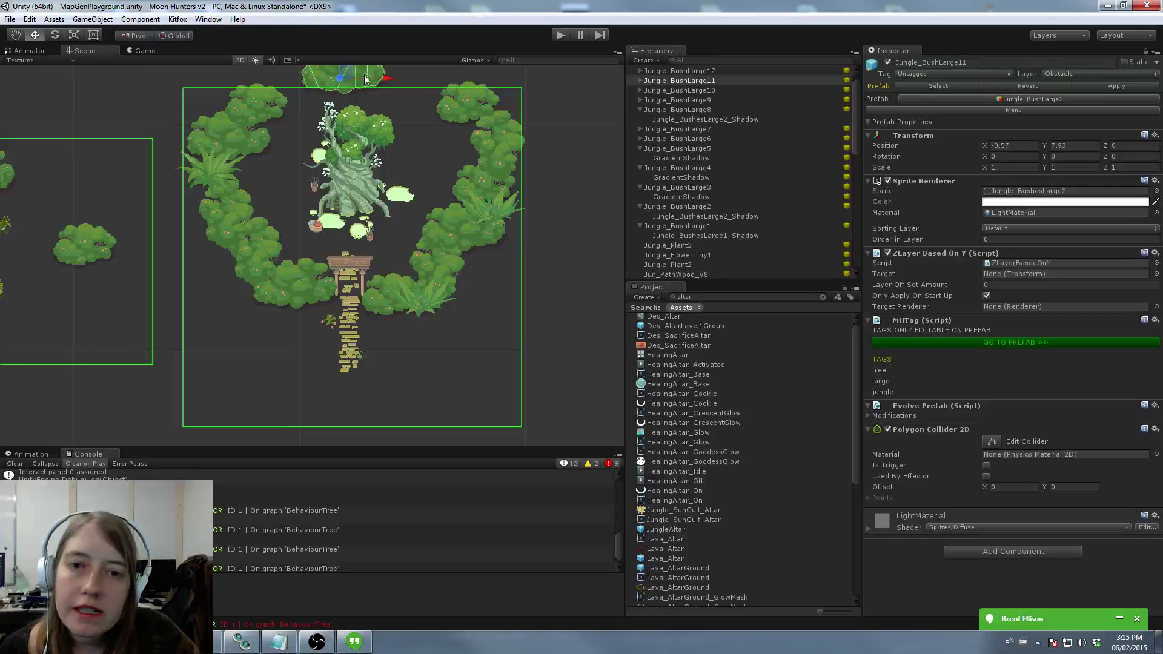
pyautogui.moveTo(409, 113); pyautogui.dragTo(412, 164, button='middle')
pyautogui.moveTo(352, 120); pyautogui.dragTo(302, 120)
pyautogui.hotkey('ctrl', 'd')
# Step: Duplicate Jungle_Fern2 and place the copy between the two top bushes at about X -0.49, Y 8.18
pyautogui.click(211, 209)
pyautogui.hotkey('ctrl', 'd')
pyautogui.moveTo(220, 207); pyautogui.dragTo(349, 113)
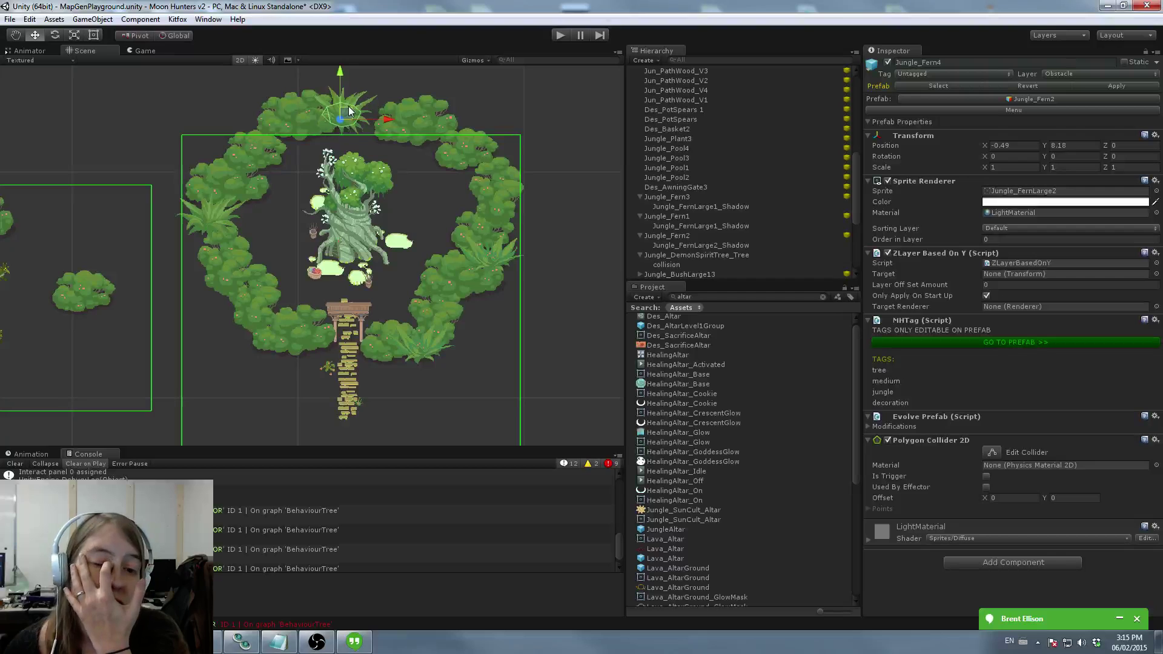
# Step: Set the JungleAltar chunk's width to 15 and height to 20
pyautogui.scroll(5, 709, 177)
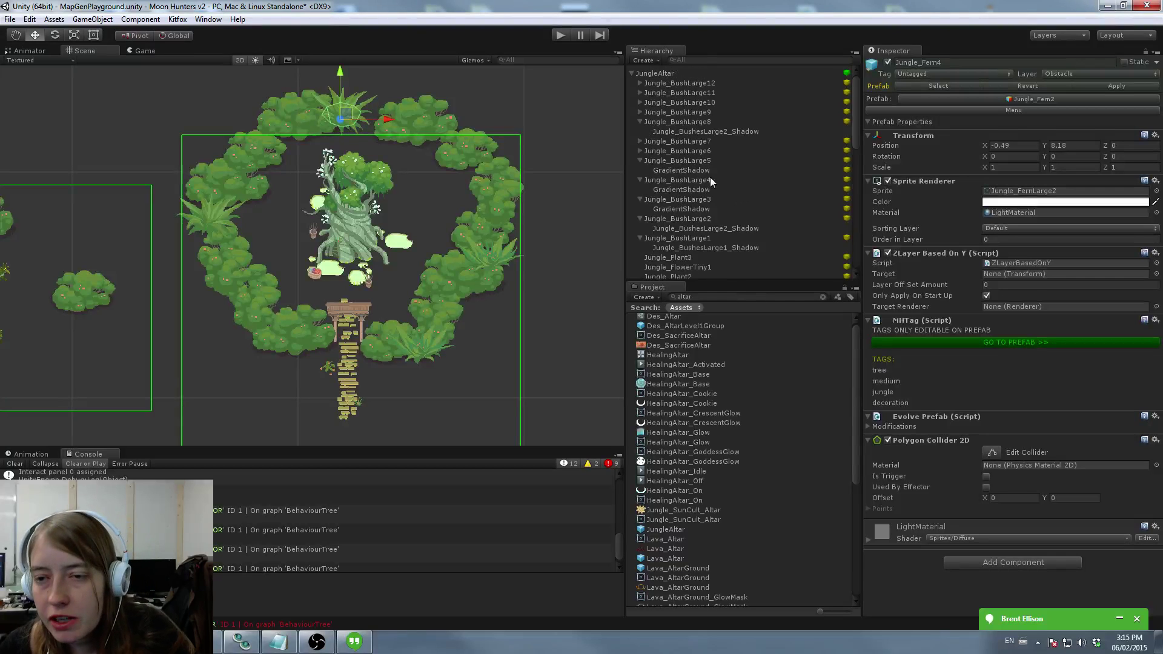
pyautogui.click(653, 74)
pyautogui.click(1023, 287)
pyautogui.write('20')
pyautogui.press('Tab')
pyautogui.write('20')
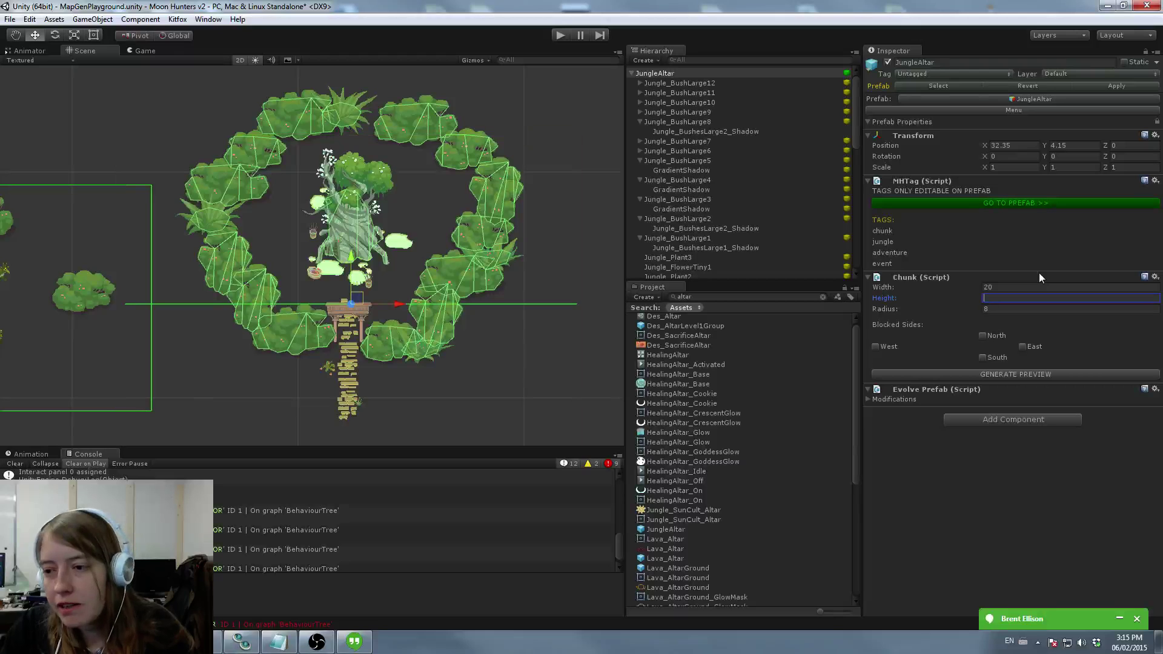
pyautogui.click(1024, 287)
pyautogui.write('15')
# Step: Nudge Jungle_BushLarge13 and Jungle_Fern4 down together, and shift the fern and the neighbouring top bush to the right
pyautogui.moveTo(459, 295)
pyautogui.mouseDown(button='middle')
pyautogui.moveTo(436, 226)
pyautogui.moveTo(438, 265)
pyautogui.moveTo(439, 179)
pyautogui.moveTo(448, 302)
pyautogui.mouseUp(button='middle')
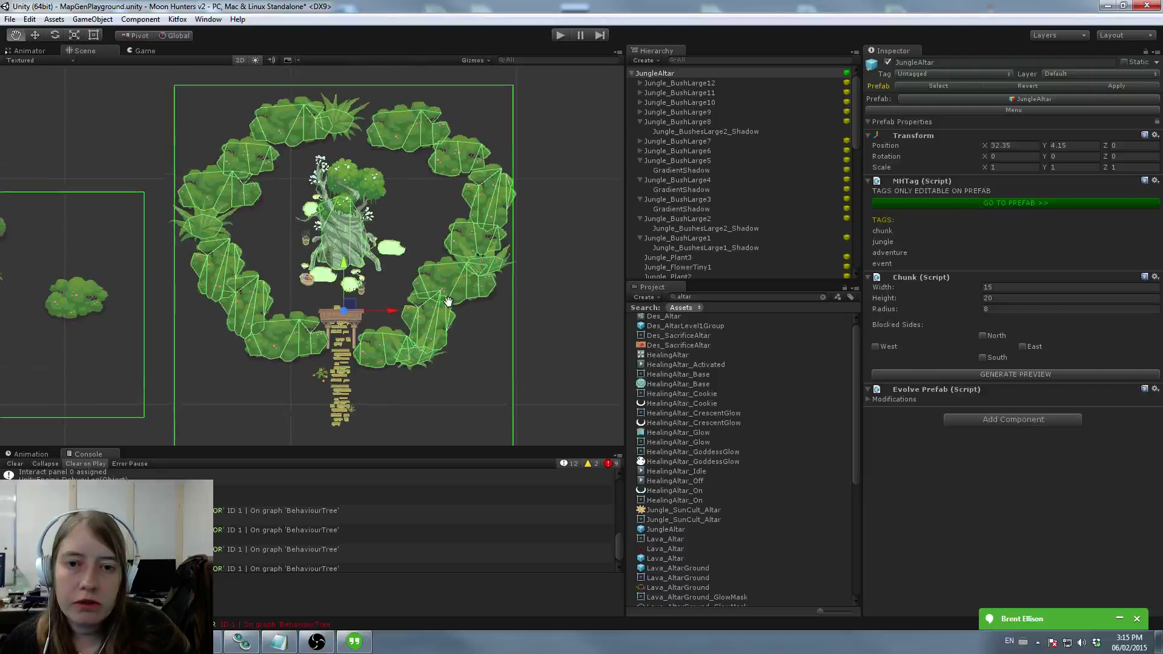
pyautogui.click(388, 126)
pyautogui.click(352, 110)
pyautogui.keyDown('shift'); pyautogui.click(300, 125); pyautogui.keyUp('shift')
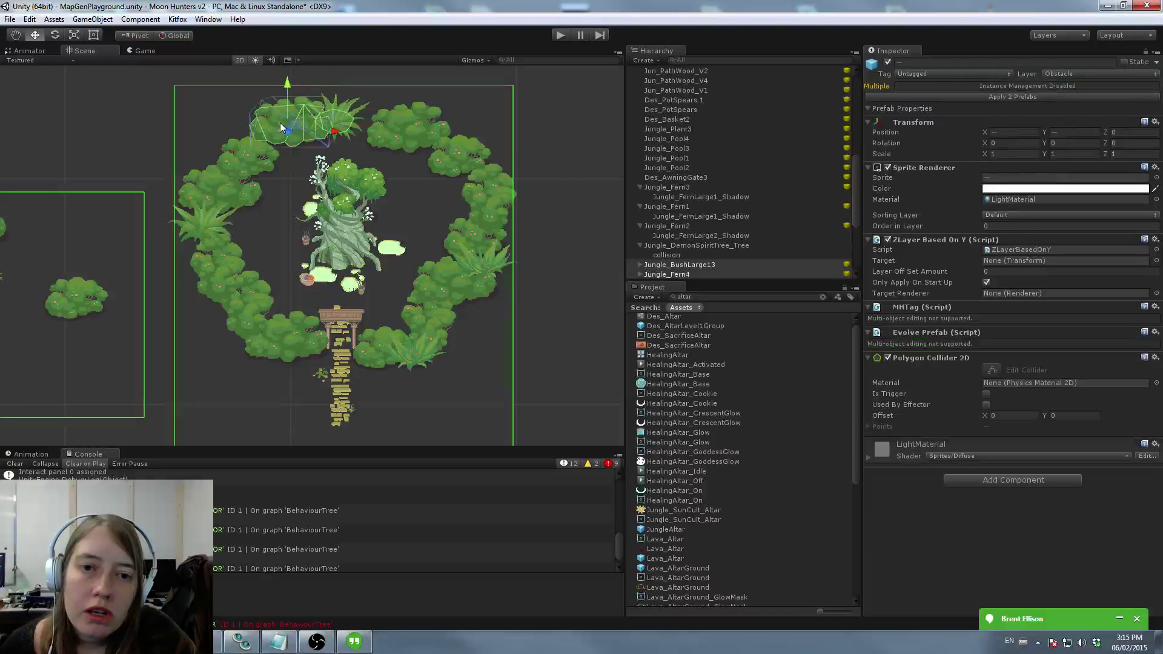
pyautogui.moveTo(308, 128); pyautogui.dragTo(297, 132)
pyautogui.click(349, 127)
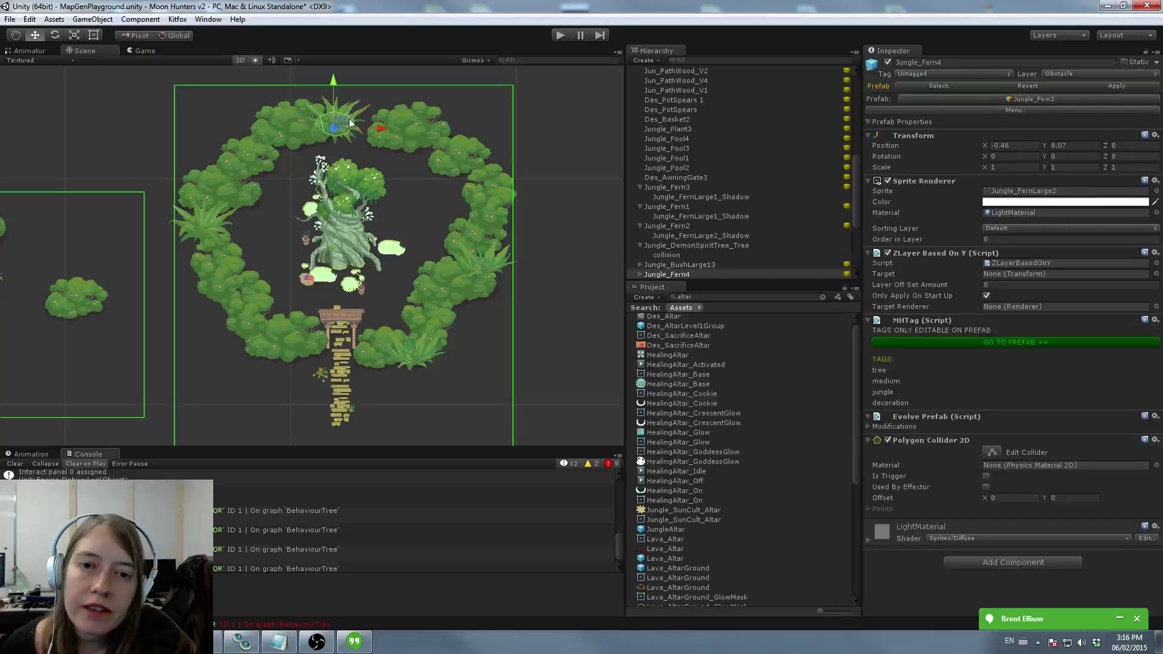
pyautogui.moveTo(394, 130); pyautogui.dragTo(431, 138)
# Step: Duplicate Jungle_Fern3 and place the copy in the gap at the ring's top, at about X 1.72, Y 7.78
pyautogui.click(482, 267)
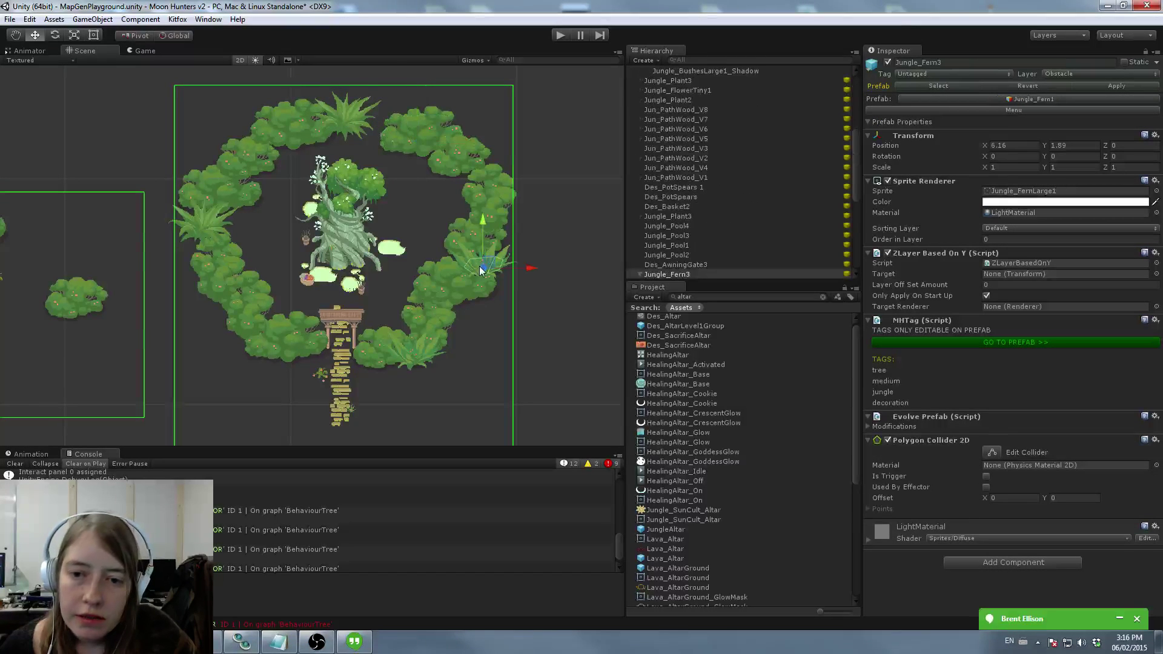
pyautogui.moveTo(482, 266); pyautogui.dragTo(384, 133)
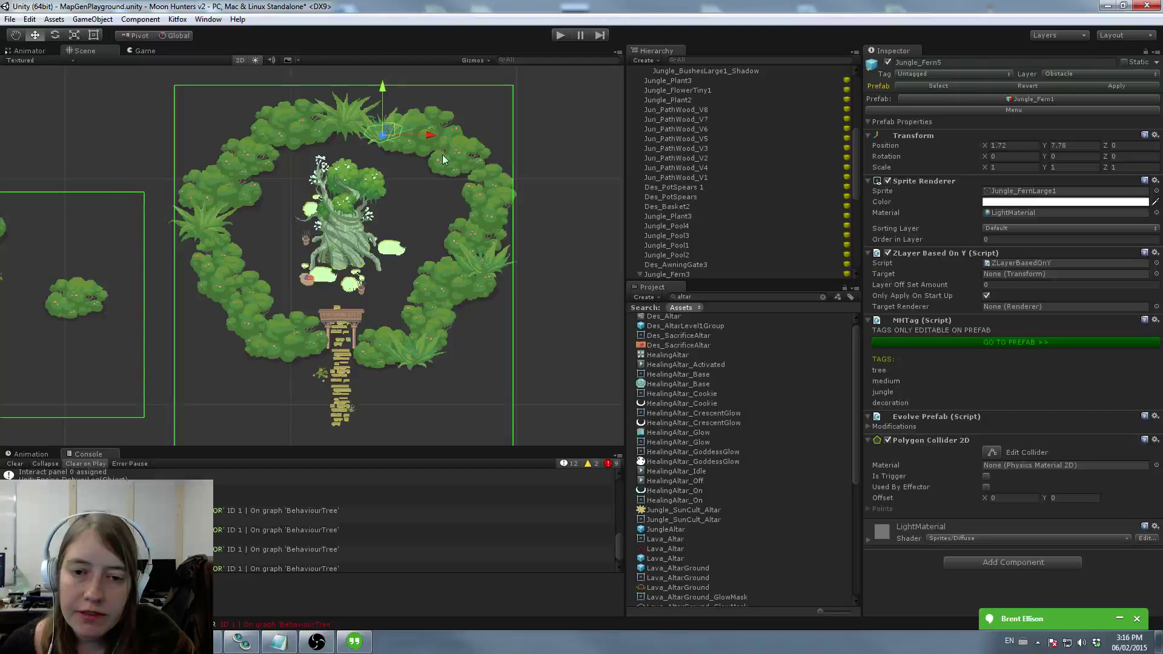
pyautogui.moveTo(409, 276); pyautogui.dragTo(417, 240, button='middle')
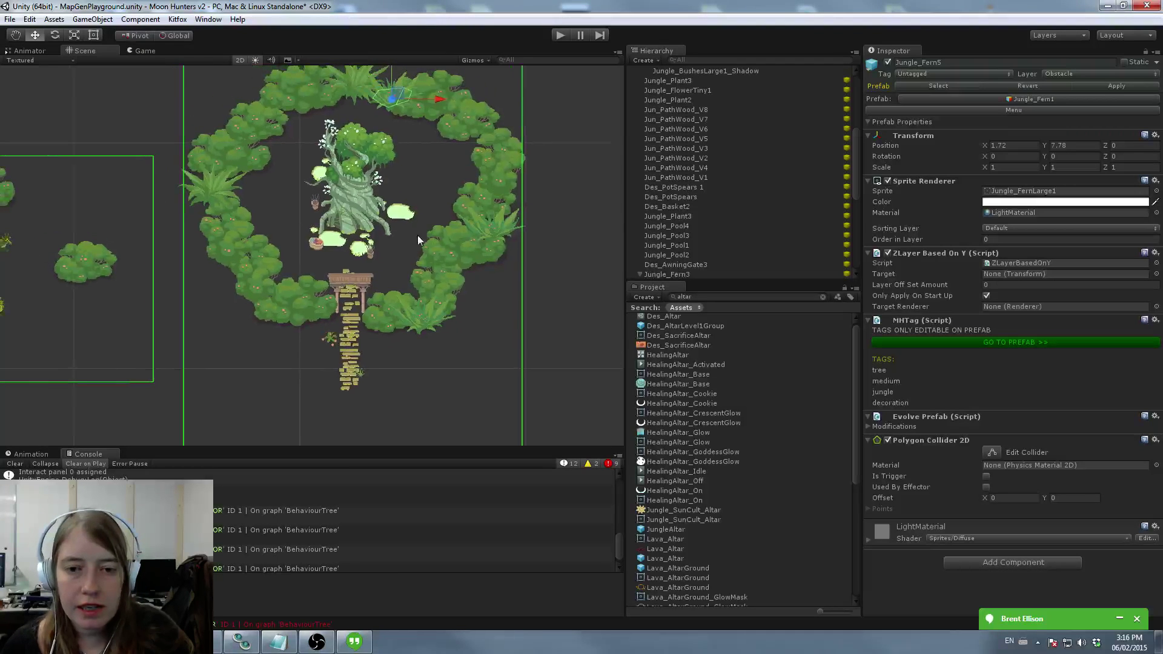
pyautogui.moveTo(18, 251); pyautogui.dragTo(121, 251, button='middle')
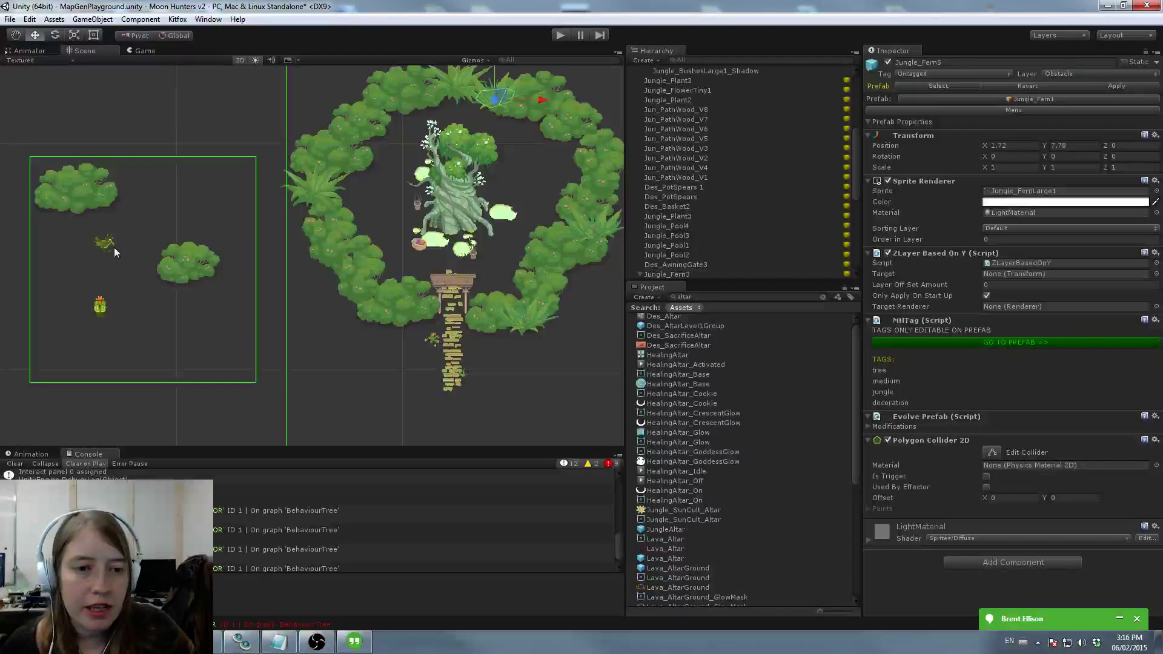
# Step: Move Forest_Wild_Treelady and Jungle_DemonSpiritTree_Bird from JungleChunkEvent3 into JungleAltar and place them together along the spirit tree's left side
pyautogui.click(105, 284)
pyautogui.scroll(-2, 724, 209)
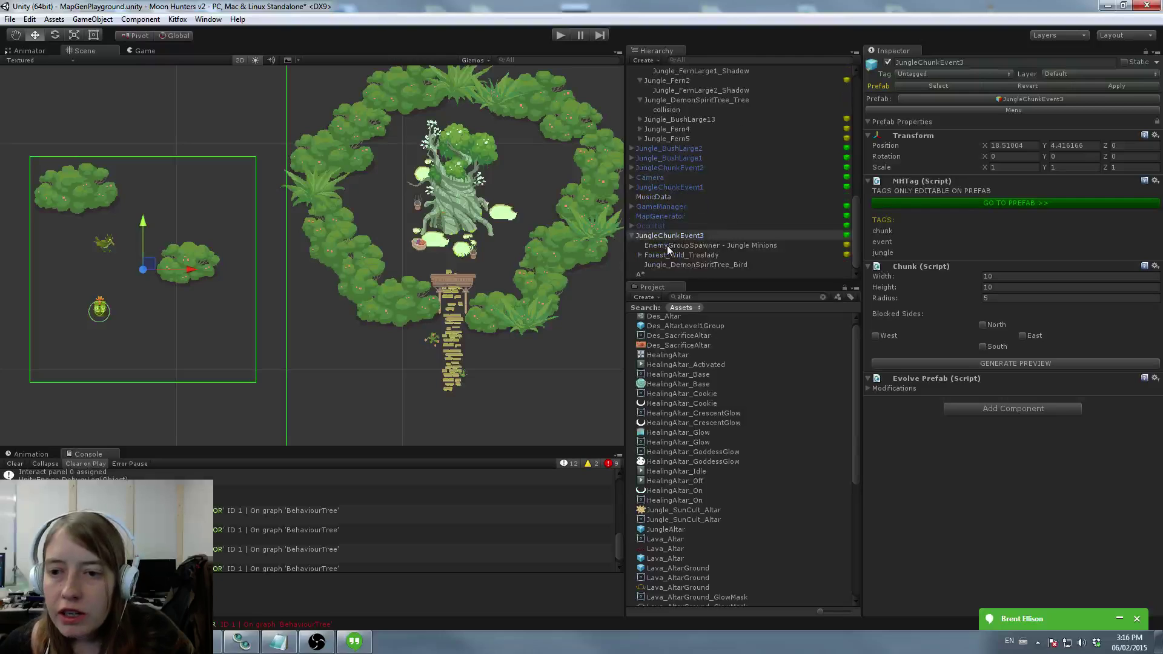
pyautogui.click(677, 255)
pyautogui.keyDown('shift'); pyautogui.click(691, 264); pyautogui.keyUp('shift')
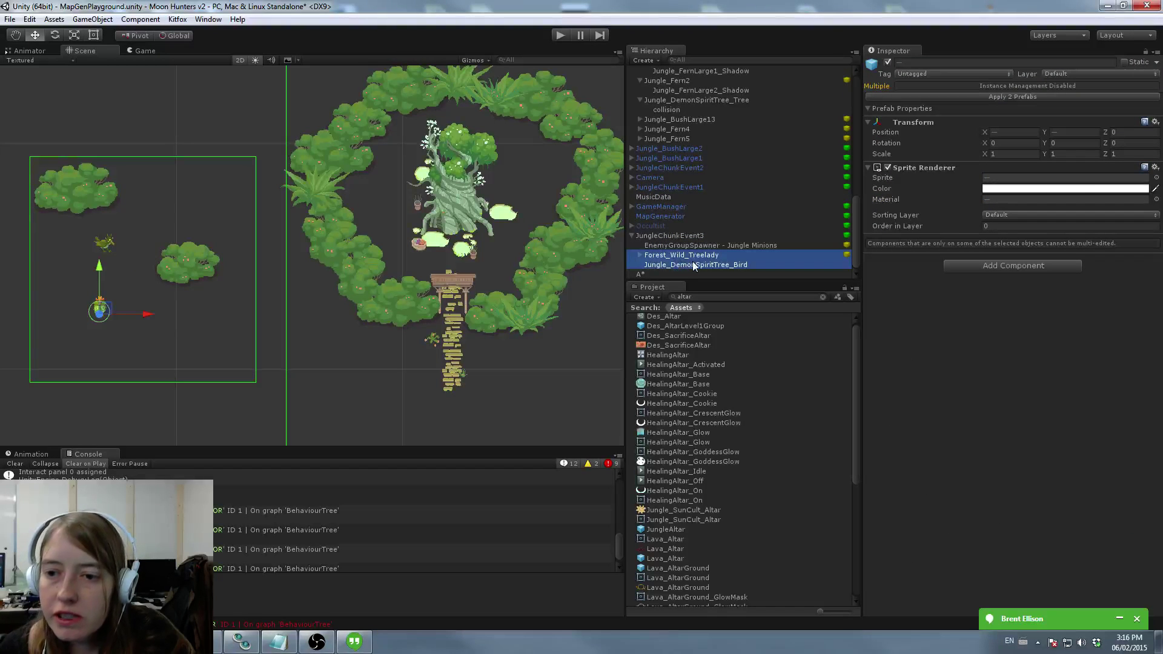
pyautogui.moveTo(693, 266); pyautogui.dragTo(681, 75)
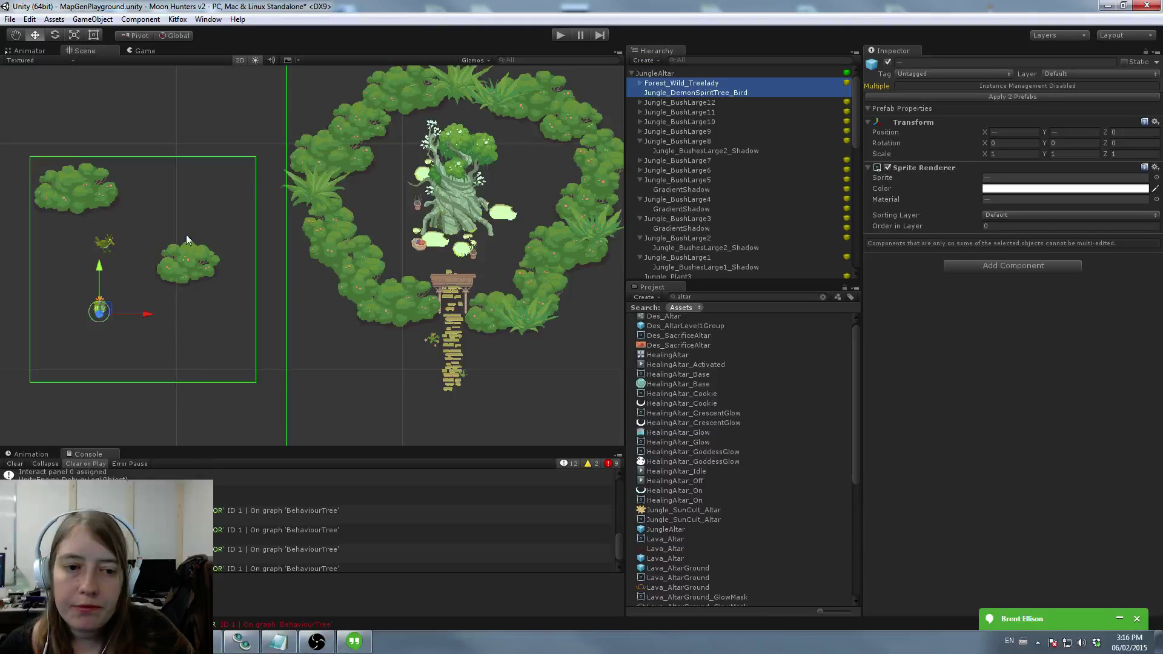
pyautogui.moveTo(101, 311); pyautogui.dragTo(412, 244)
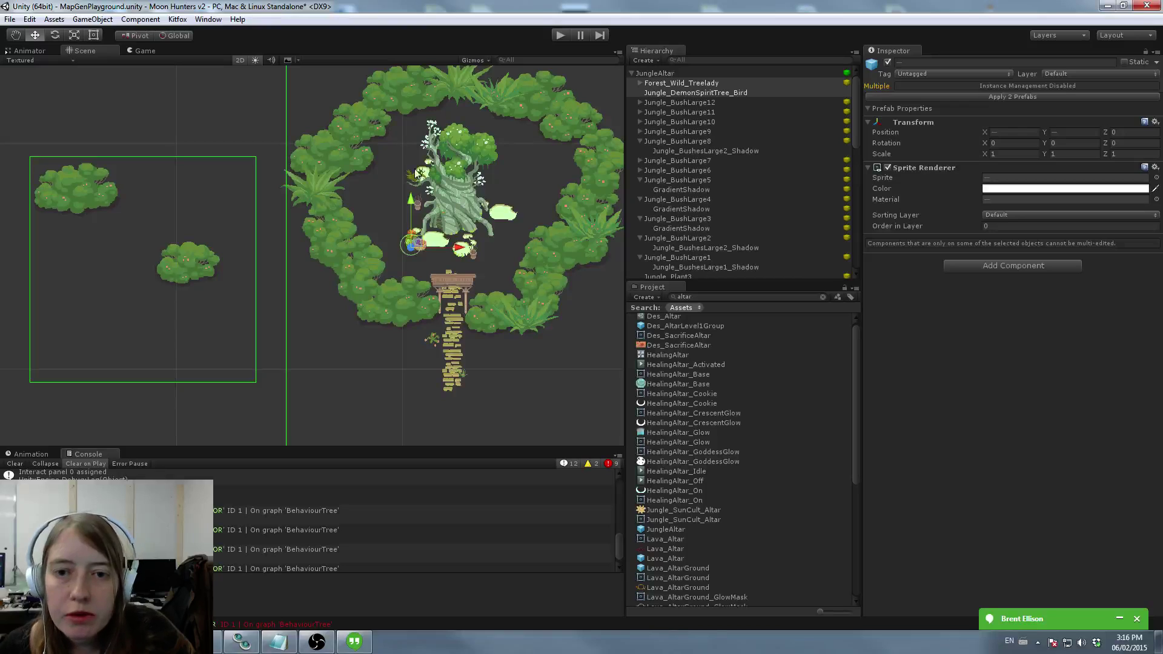
# Step: Pull out the pool hidden behind the spirit tree and delete it together with Jungle_Pool3 to the tree's right
pyautogui.click(428, 172)
pyautogui.moveTo(429, 171); pyautogui.dragTo(511, 188)
pyautogui.click(502, 214)
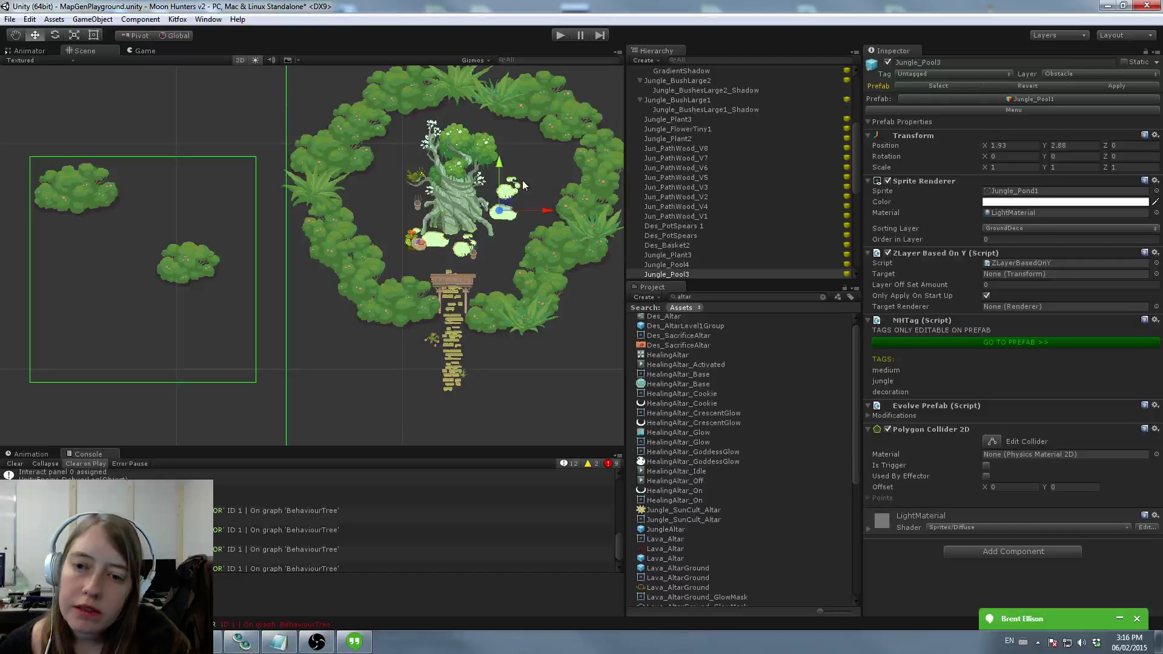
pyautogui.press('Delete')
pyautogui.click(506, 192)
pyautogui.press('Delete')
# Step: Shift the two remaining pools to the right so they lie against the spirit tree's front roots
pyautogui.click(460, 249)
pyautogui.moveTo(469, 245)
pyautogui.mouseDown()
pyautogui.moveTo(493, 232)
pyautogui.moveTo(452, 245)
pyautogui.moveTo(490, 237)
pyautogui.mouseUp()
pyautogui.click(448, 239)
pyautogui.click(495, 240)
# Step: Move Des_PotSpears 1 to about X 0.48, Y 0.94 and place the basket beside it by the right pool
pyautogui.click(482, 256)
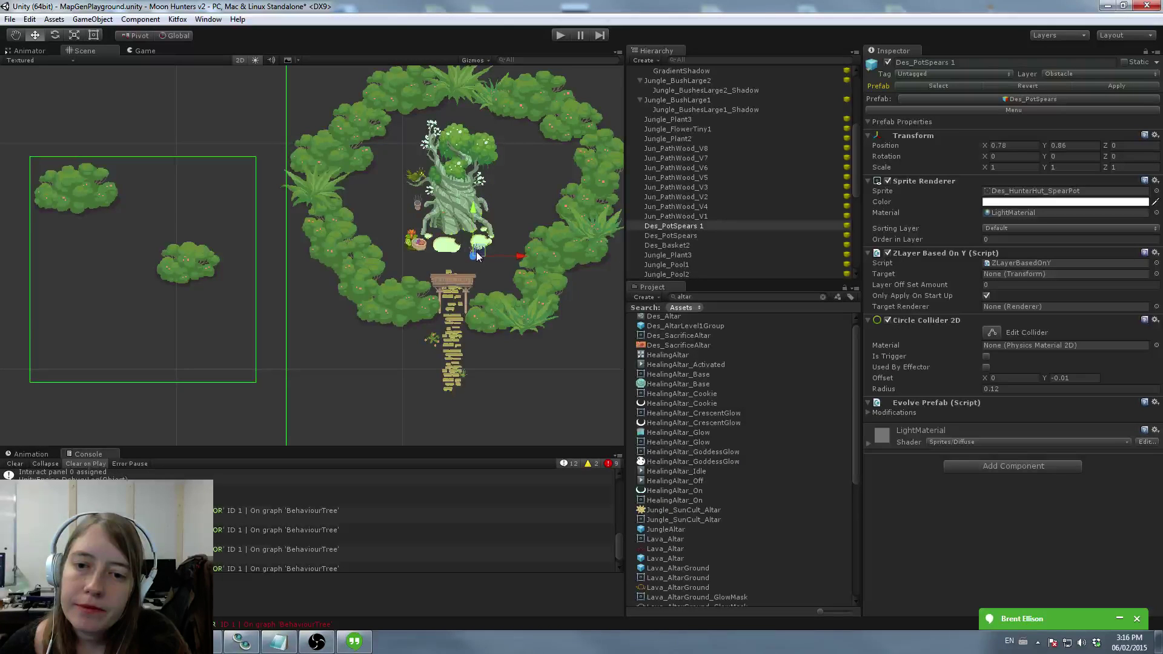
pyautogui.click(424, 246)
pyautogui.moveTo(424, 246); pyautogui.dragTo(477, 252)
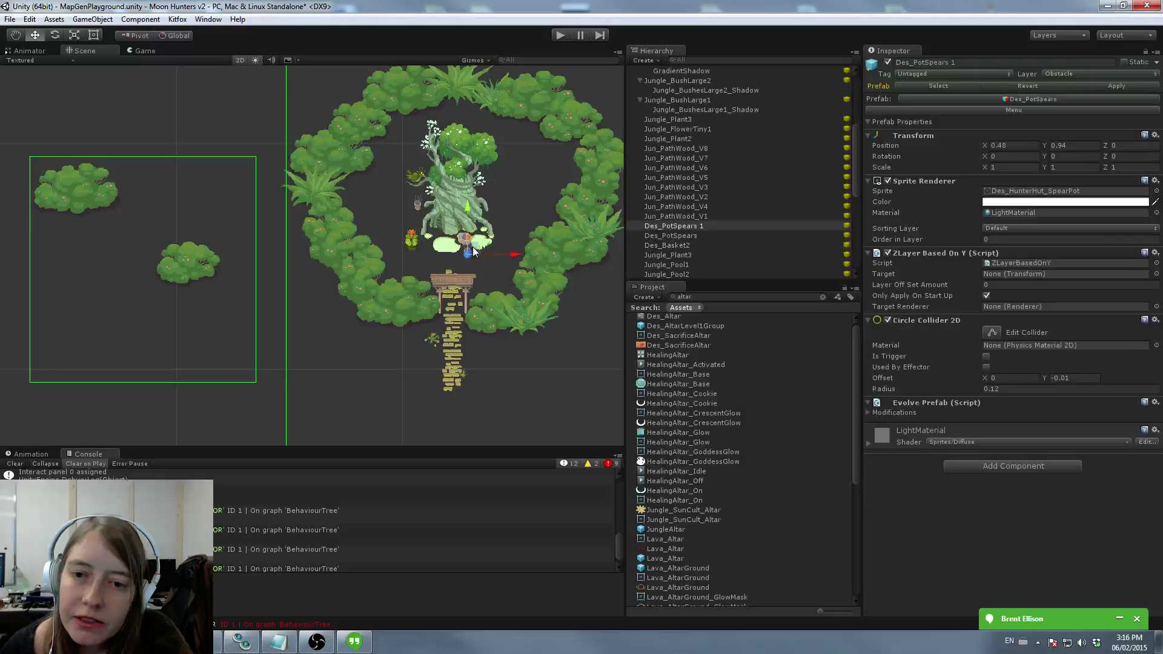
# Step: Move the treelady to about X -1.98, Y 0.95 and Des_PotSpears to about X -1.41, Y 1.48 beside the left roots
pyautogui.click(415, 182)
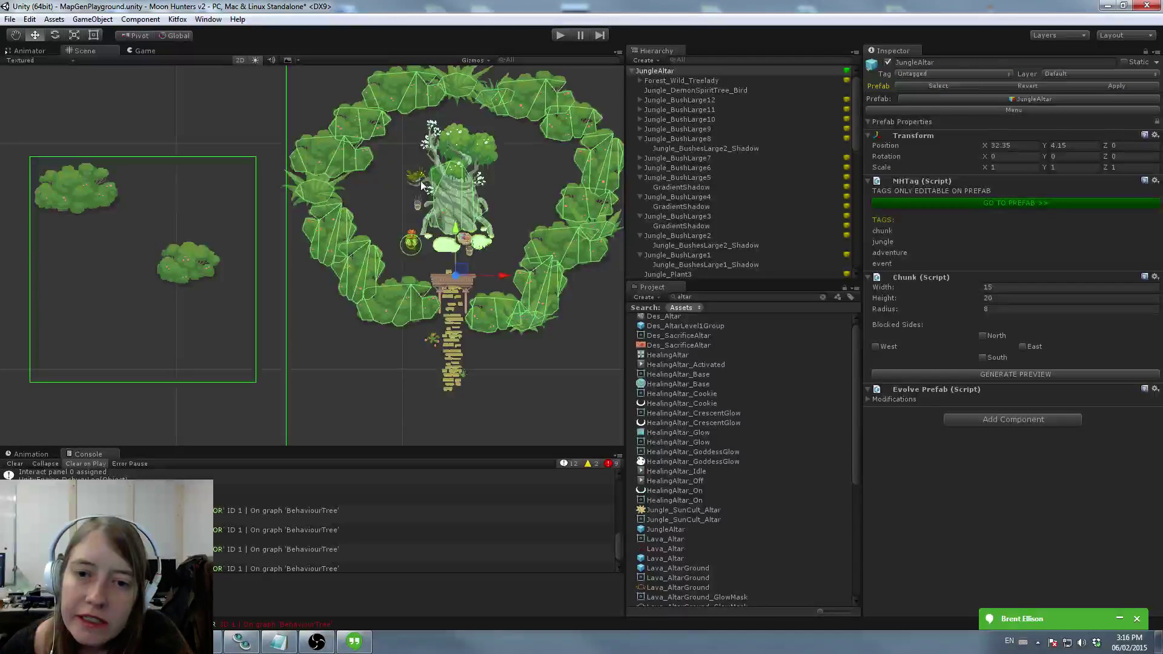
pyautogui.click(415, 181)
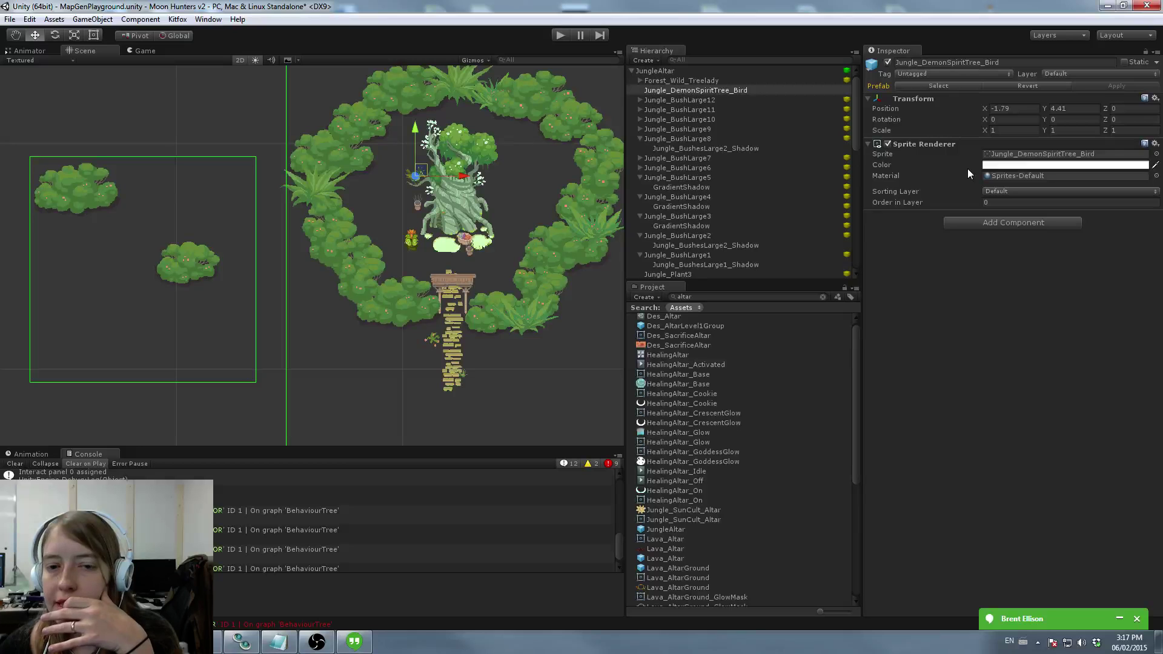
pyautogui.click(413, 244)
pyautogui.moveTo(418, 242); pyautogui.dragTo(418, 249)
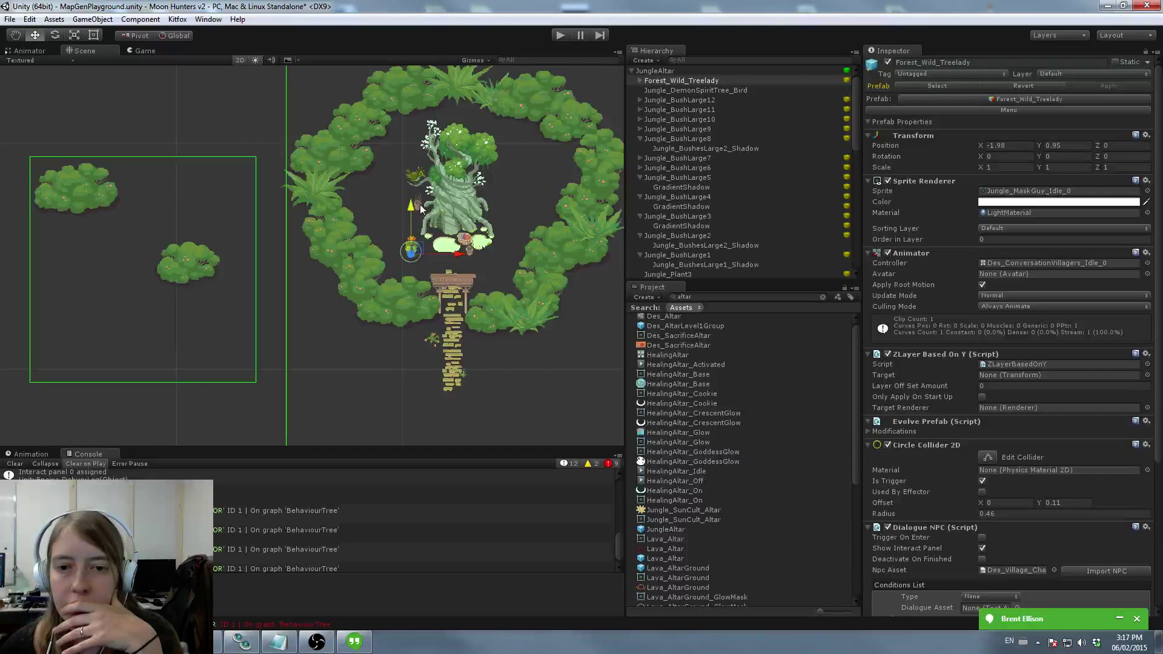
pyautogui.click(419, 202)
pyautogui.moveTo(419, 202); pyautogui.dragTo(427, 241)
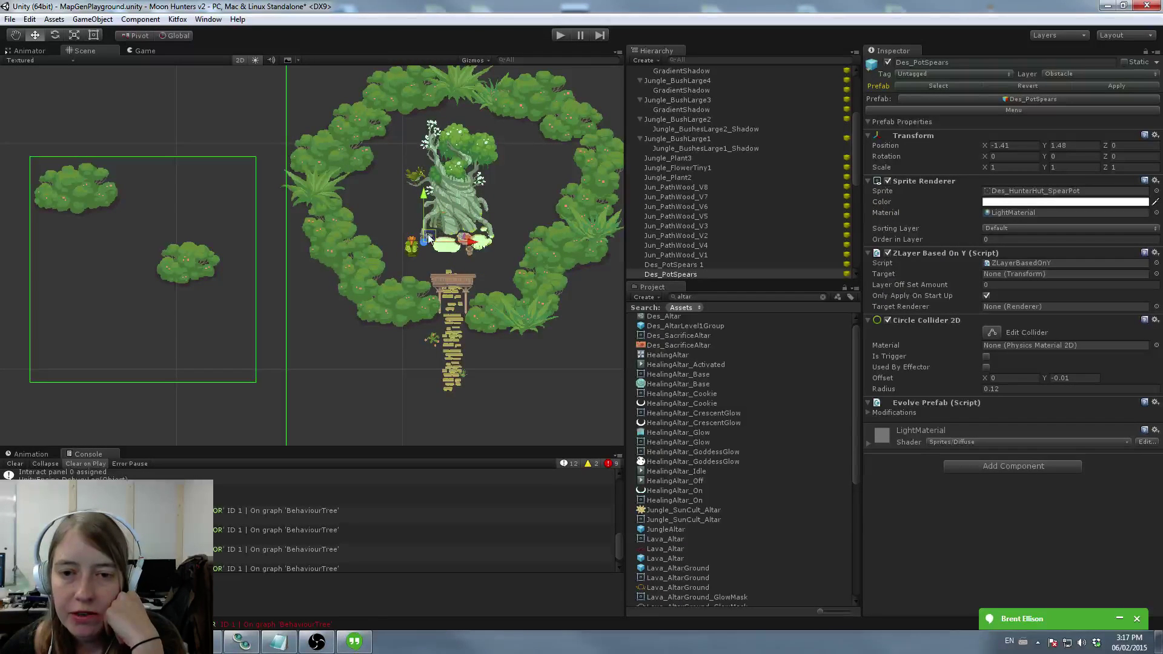
# Step: Apply the changes made to the JungleAltar chunk to its prefab
pyautogui.click(411, 250)
pyautogui.scroll(1, 686, 99)
pyautogui.click(669, 73)
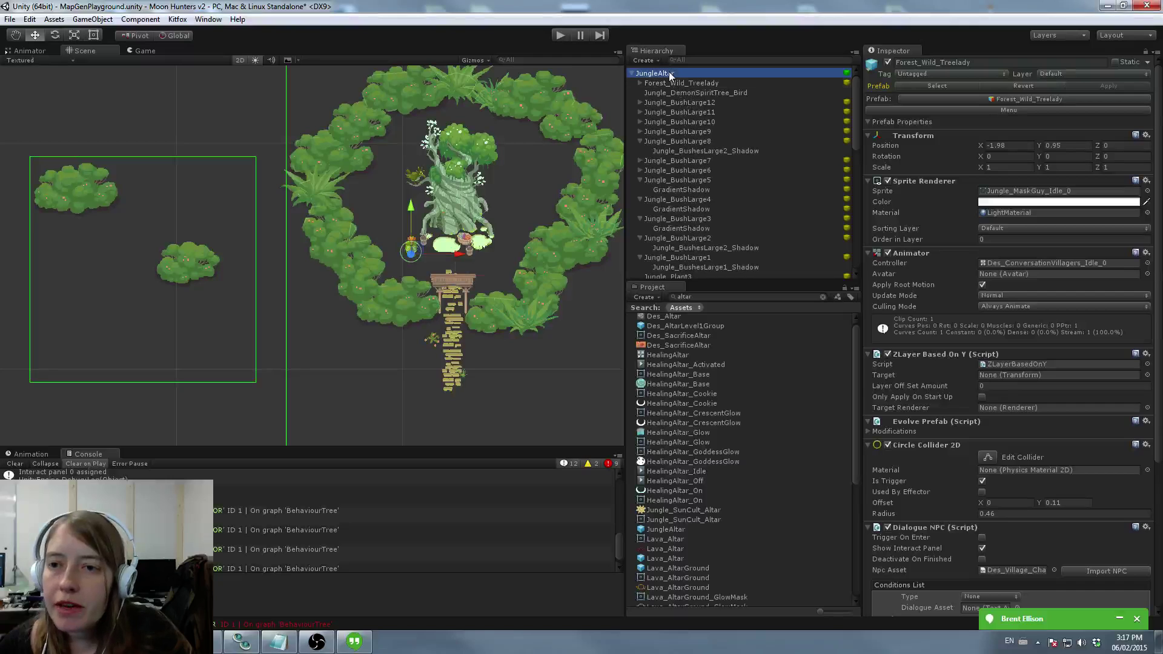
pyautogui.click(1117, 85)
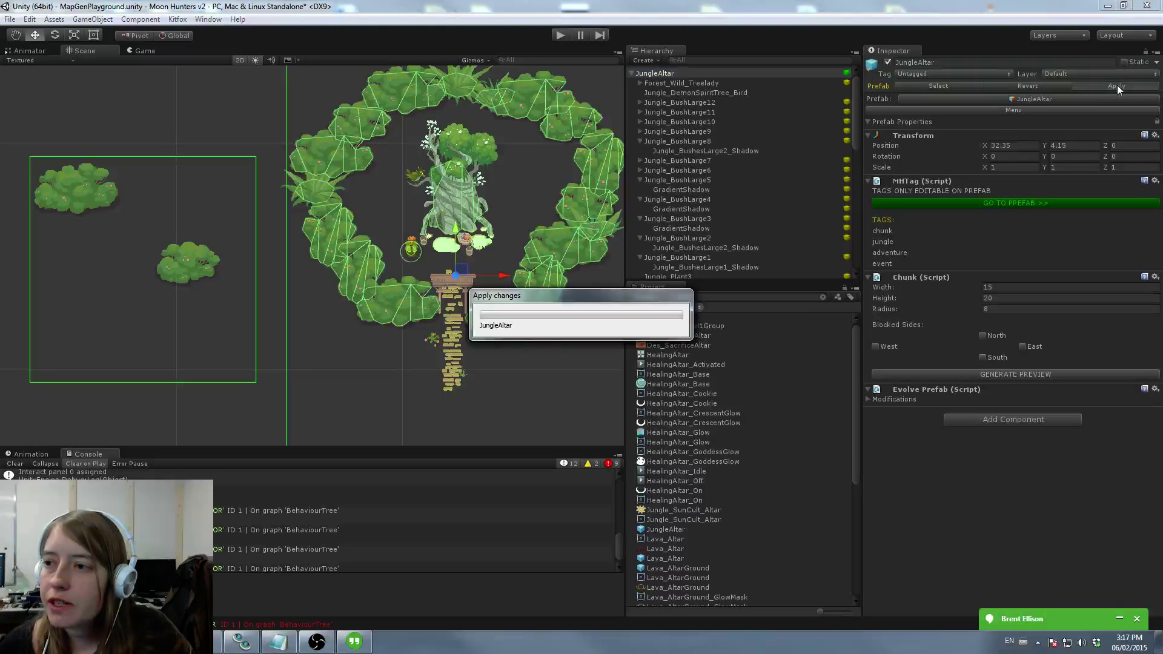
# Step: Parent the loose Jungle_BushLarge1 and Jungle_BushLarge2 under JungleChunkEvent3, and move that chunk to about X 18.73, Y 5.03
pyautogui.moveTo(552, 269); pyautogui.dragTo(527, 257, button='middle')
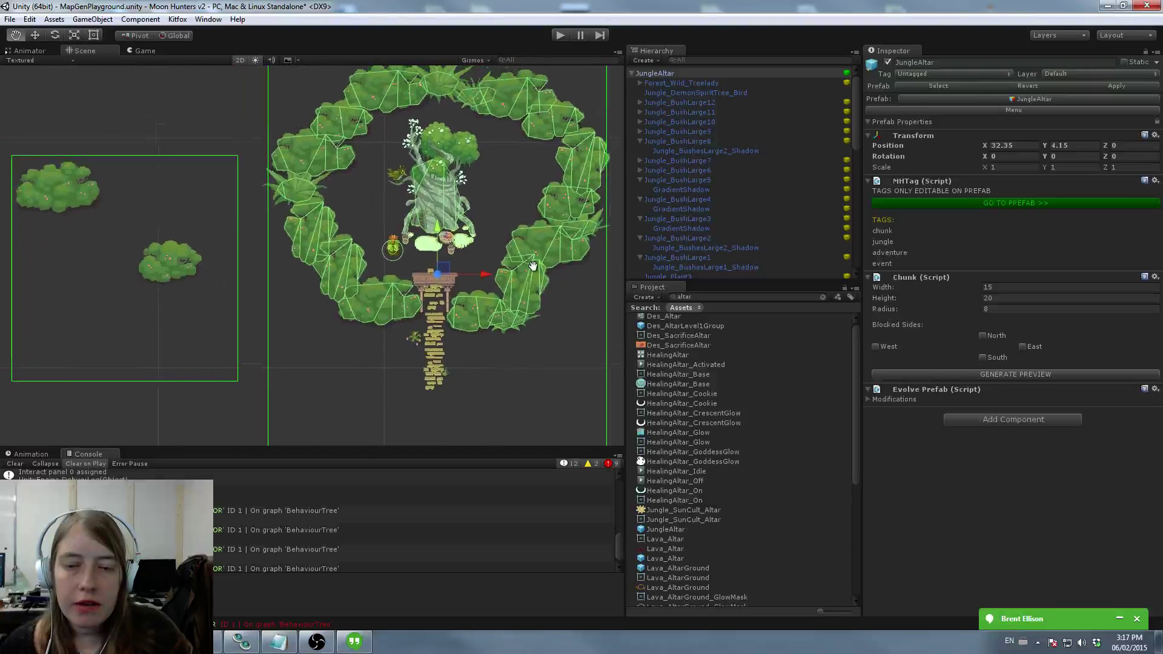
pyautogui.scroll(-1, 193, 187)
pyautogui.click(631, 72)
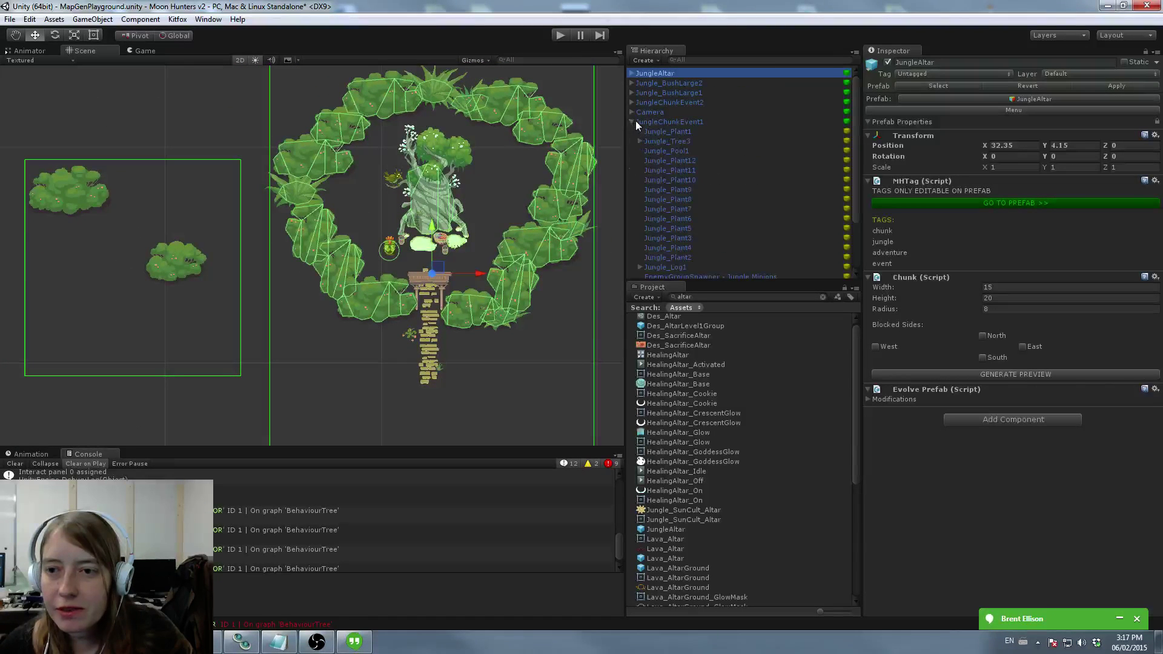
pyautogui.click(639, 83)
pyautogui.click(641, 92)
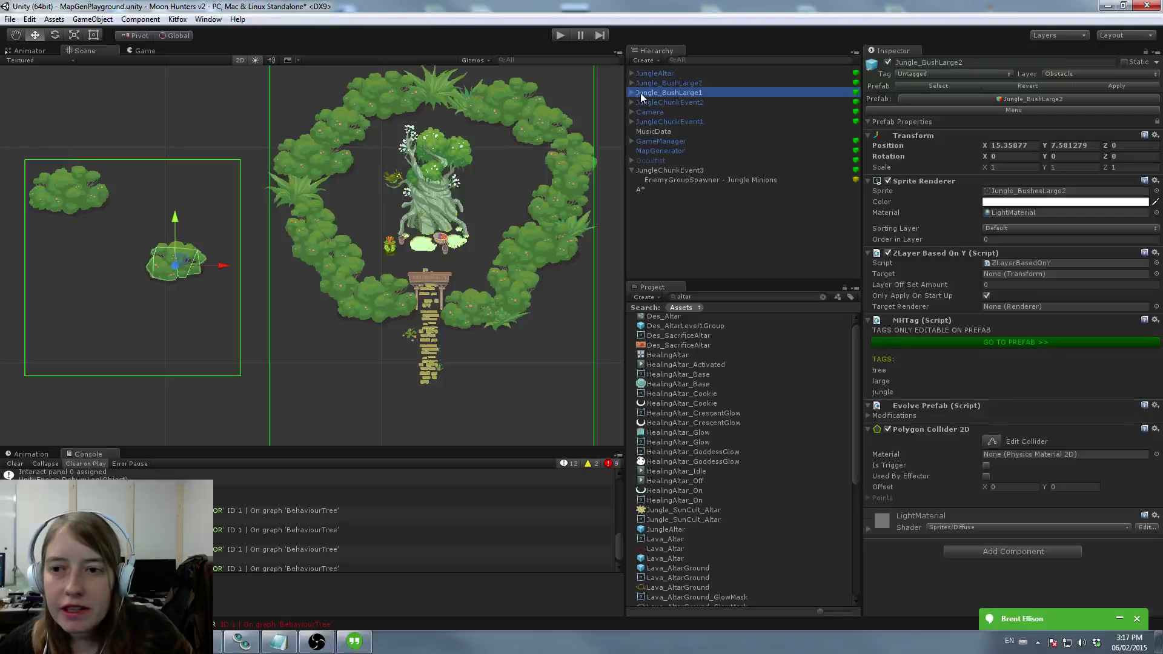
pyautogui.click(642, 102)
pyautogui.click(645, 84)
pyautogui.keyDown('shift'); pyautogui.click(651, 92); pyautogui.keyUp('shift')
pyautogui.moveTo(652, 92); pyautogui.dragTo(662, 106)
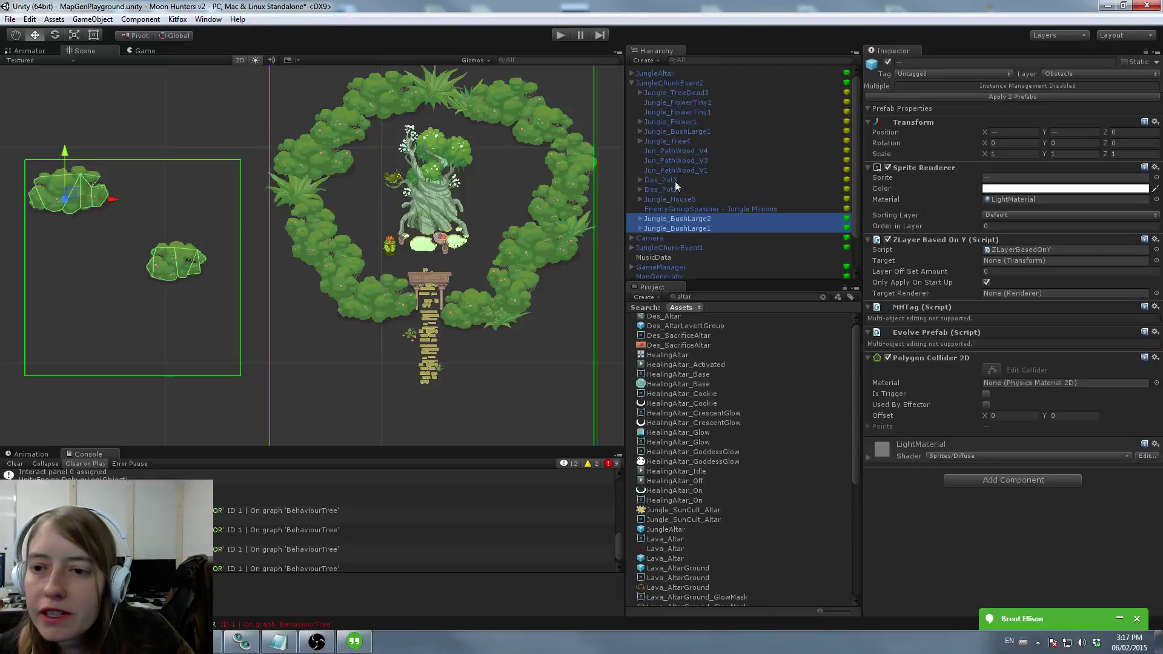
pyautogui.scroll(-2, 672, 169)
pyautogui.moveTo(672, 182); pyautogui.dragTo(678, 258)
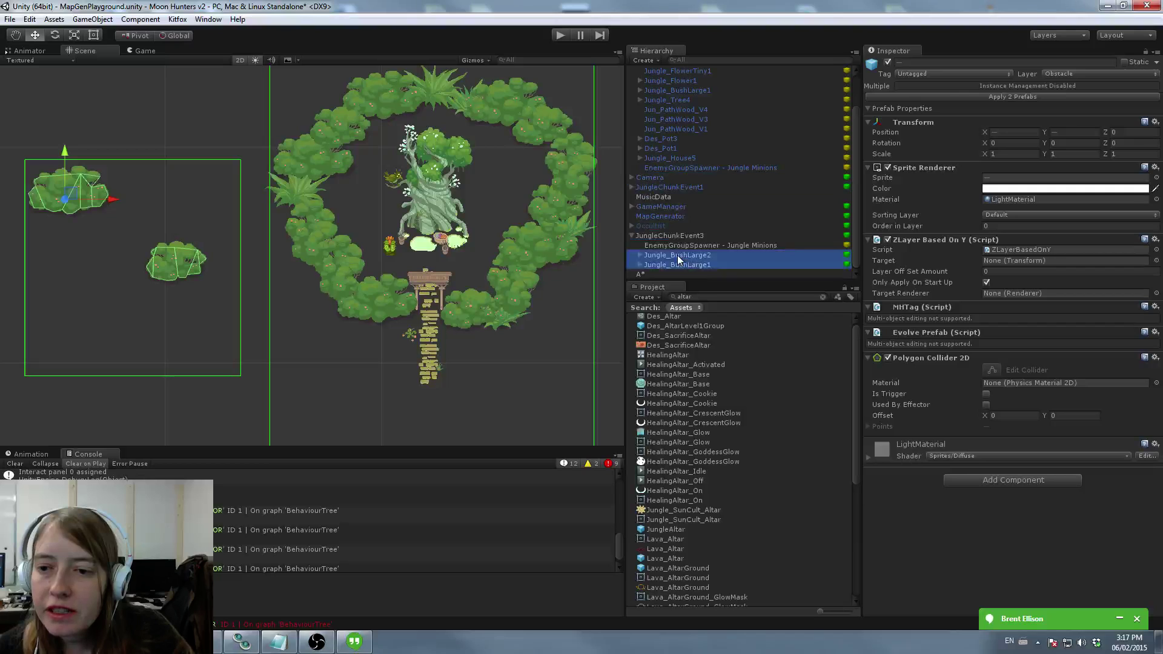
pyautogui.click(676, 236)
pyautogui.moveTo(137, 261); pyautogui.dragTo(142, 251)
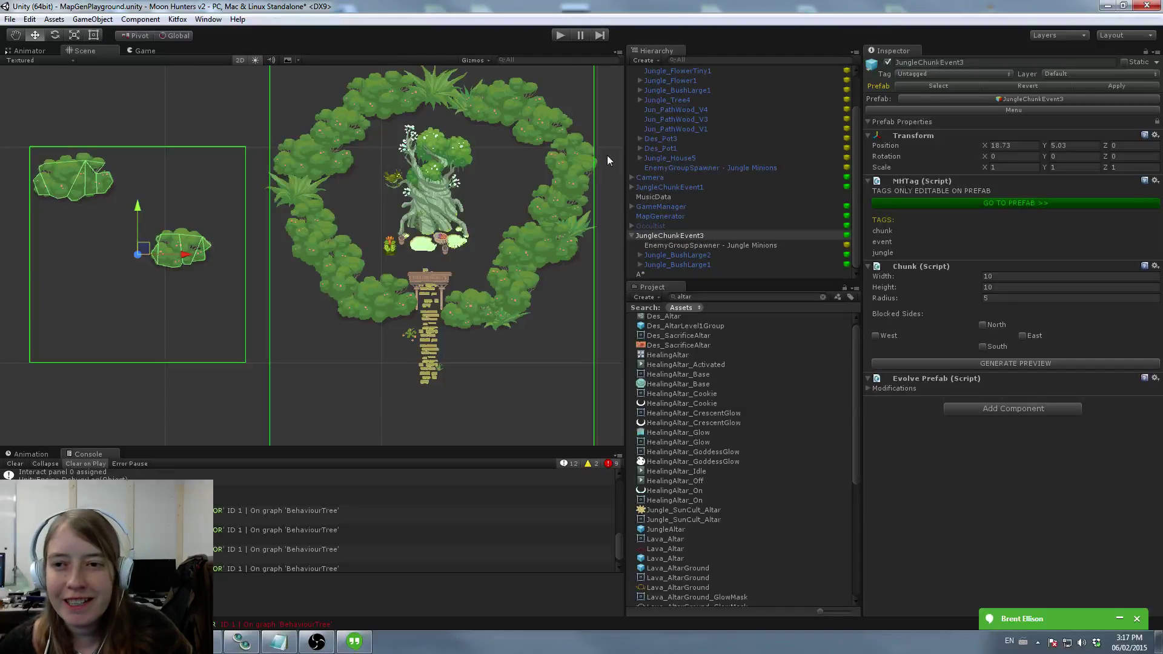
# Step: Delete JungleAltar, JungleChunkEvent1 and JungleChunkEvent2 from the scene
pyautogui.scroll(2, 698, 133)
pyautogui.click(673, 83)
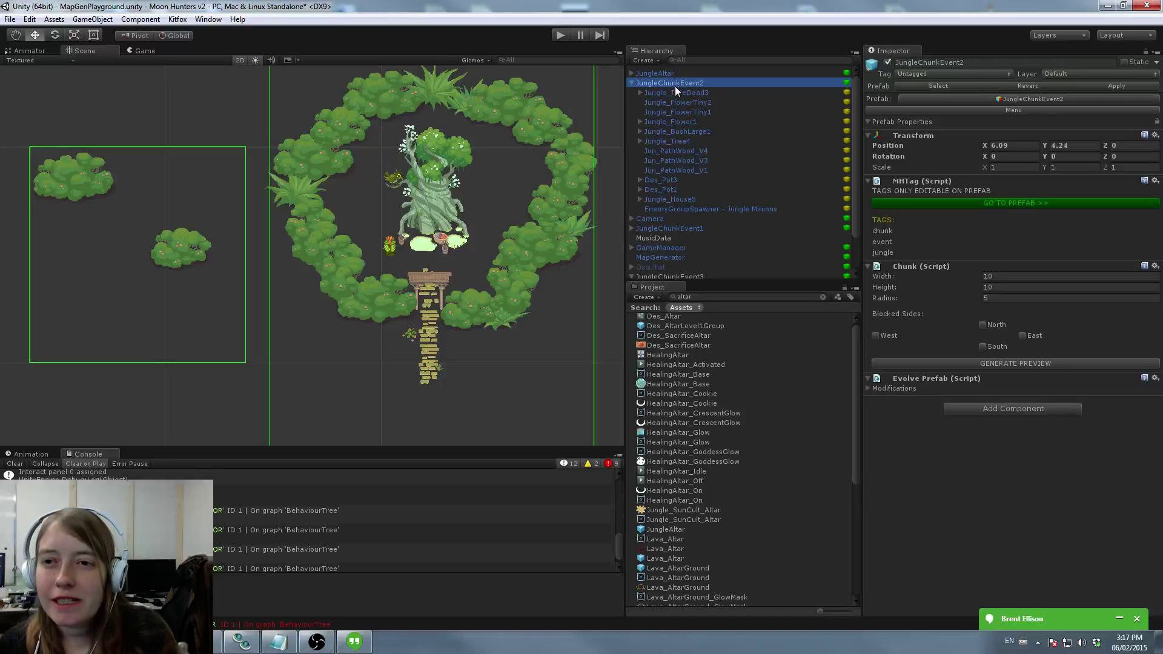
pyautogui.click(670, 74)
pyautogui.press('Delete')
pyautogui.click(632, 73)
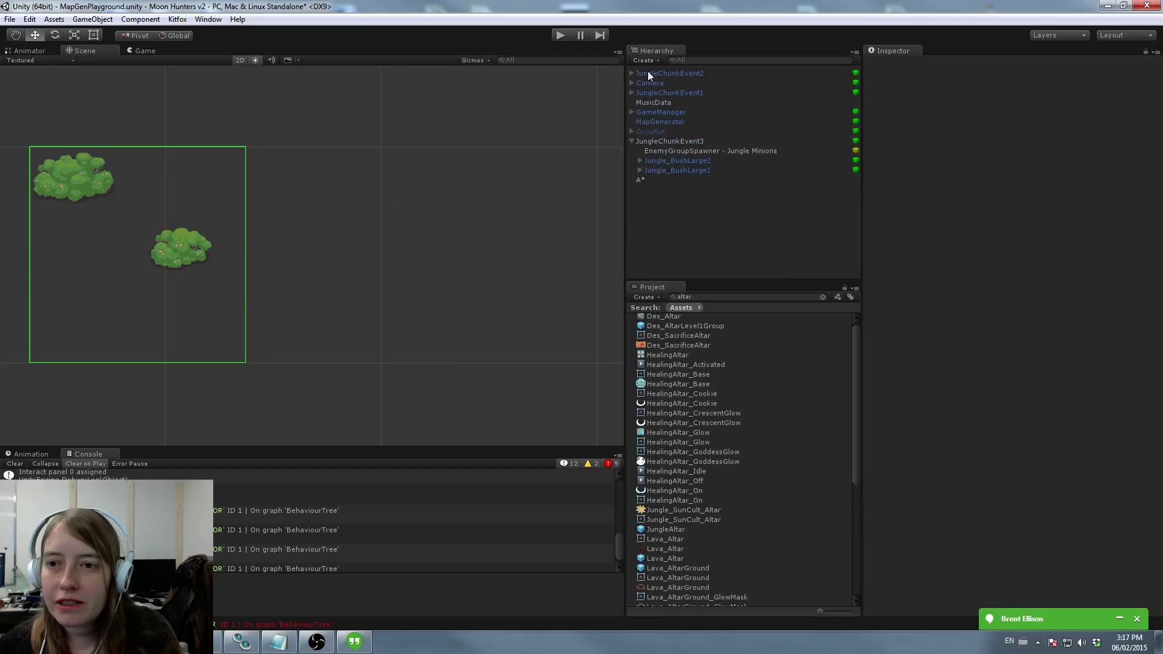
pyautogui.click(655, 92)
pyautogui.press('Delete')
pyautogui.click(659, 74)
pyautogui.press('Delete')
# Step: Run the game and lower Unity's sound level in the system volume mixer
pyautogui.click(560, 35)
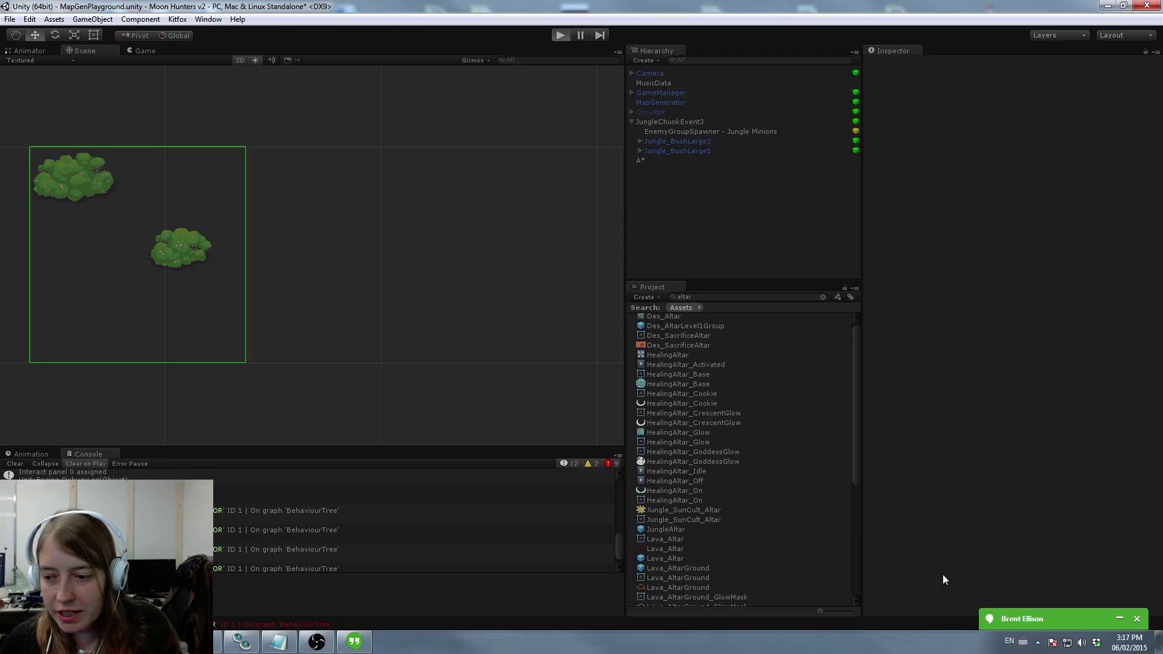
pyautogui.click(1072, 642)
pyautogui.click(1082, 642)
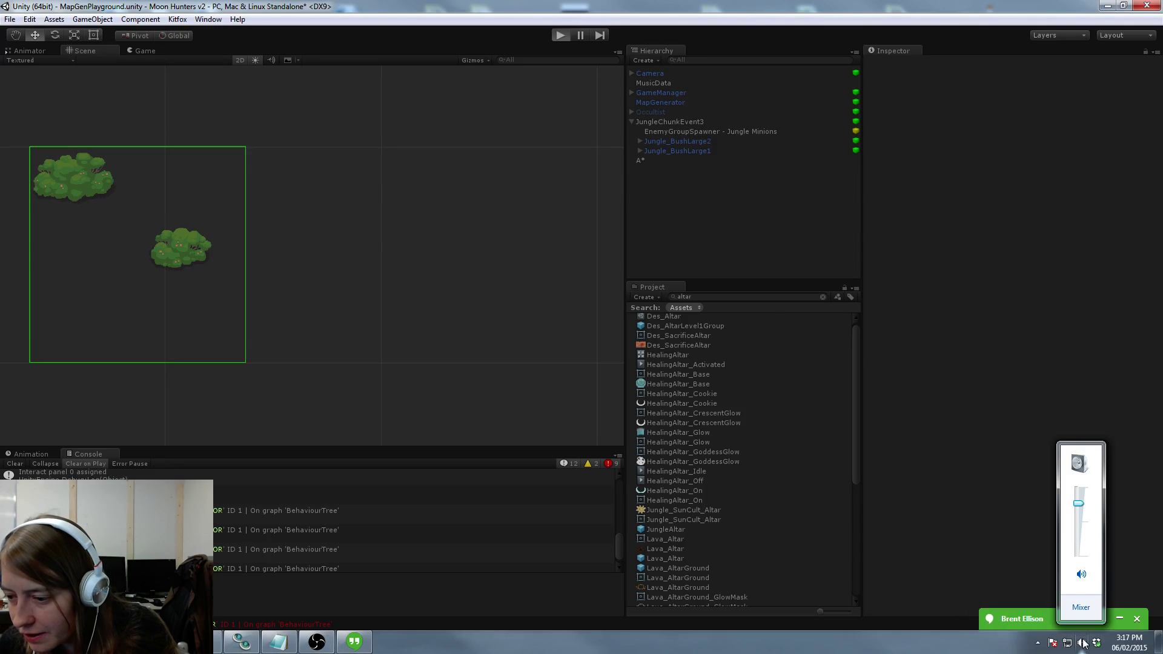
pyautogui.click(1082, 641)
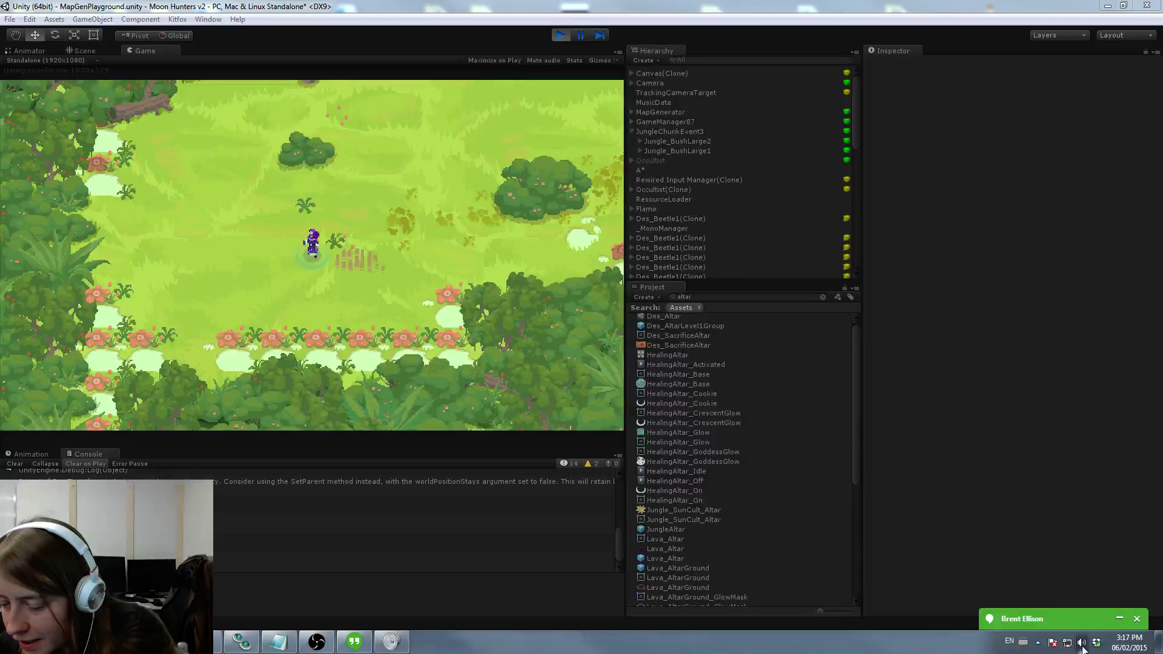
pyautogui.moveTo(1106, 537); pyautogui.dragTo(1106, 565)
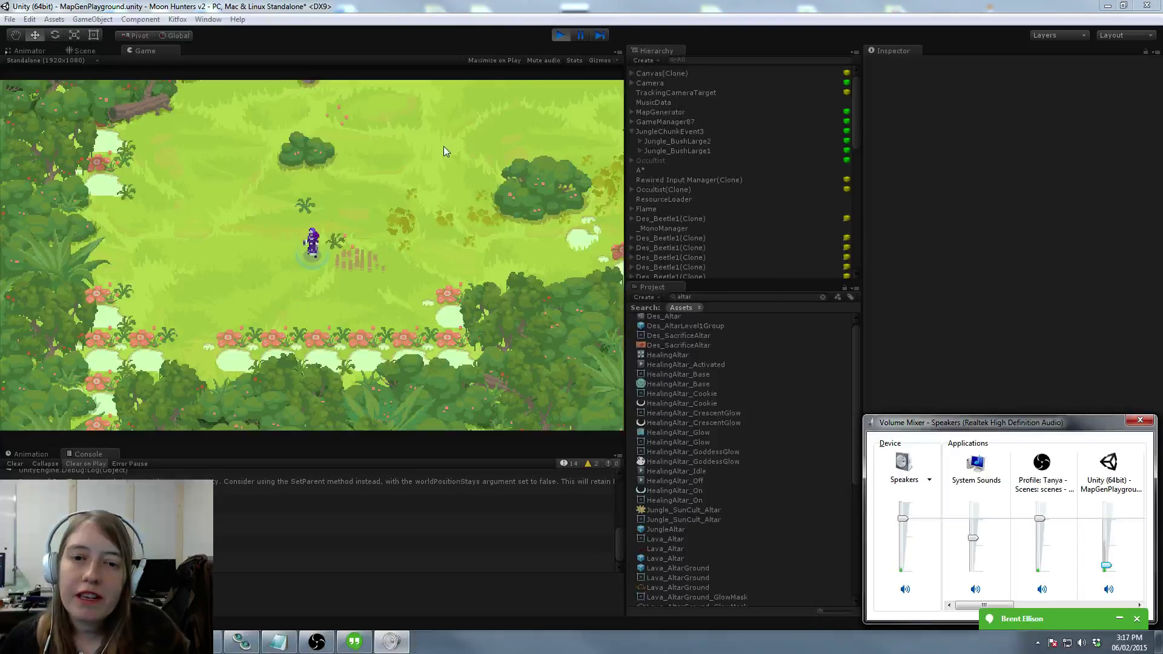
pyautogui.click(758, 120)
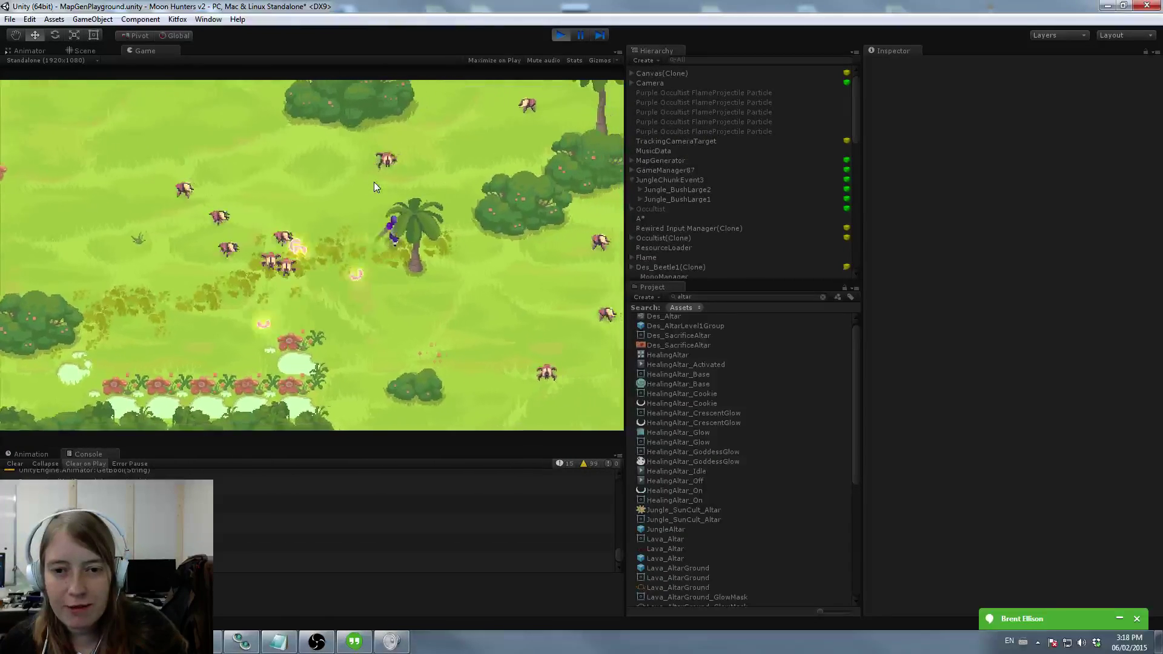
# Step: Pause the game and examine the generated jungle map in the scene view for the placement of the altar clearing
pyautogui.click(578, 35)
pyautogui.scroll(-10, 220, 205)
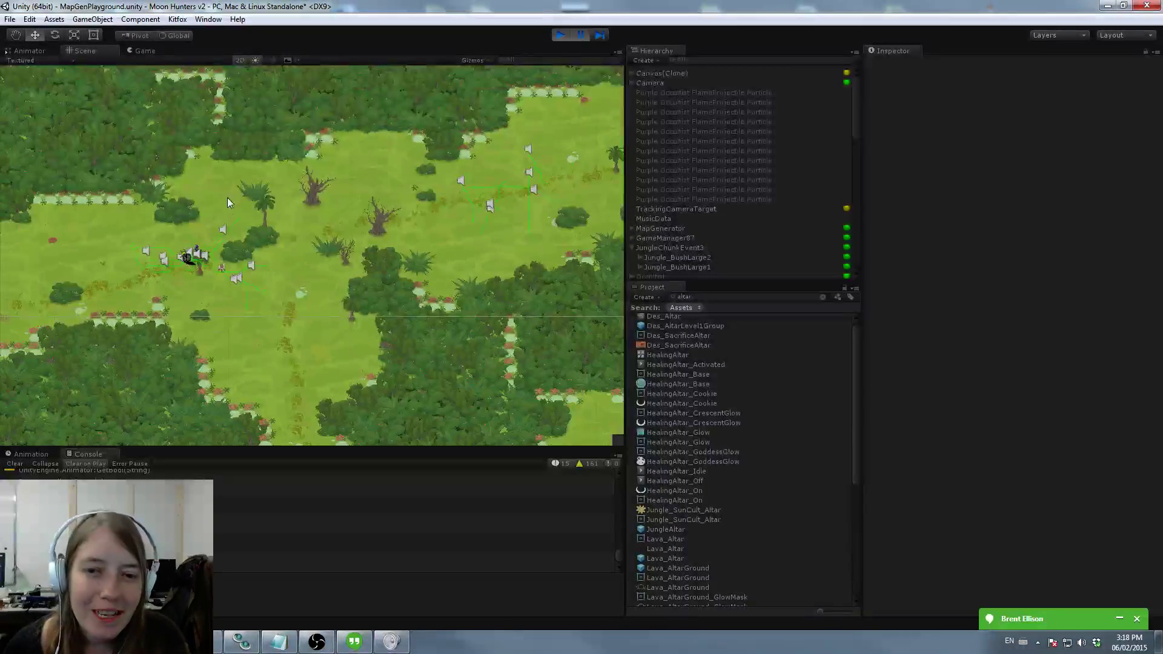
pyautogui.moveTo(339, 224); pyautogui.dragTo(460, 291, button='middle')
pyautogui.moveTo(539, 311); pyautogui.dragTo(339, 232, button='middle')
pyautogui.moveTo(511, 246); pyautogui.dragTo(420, 165, button='middle')
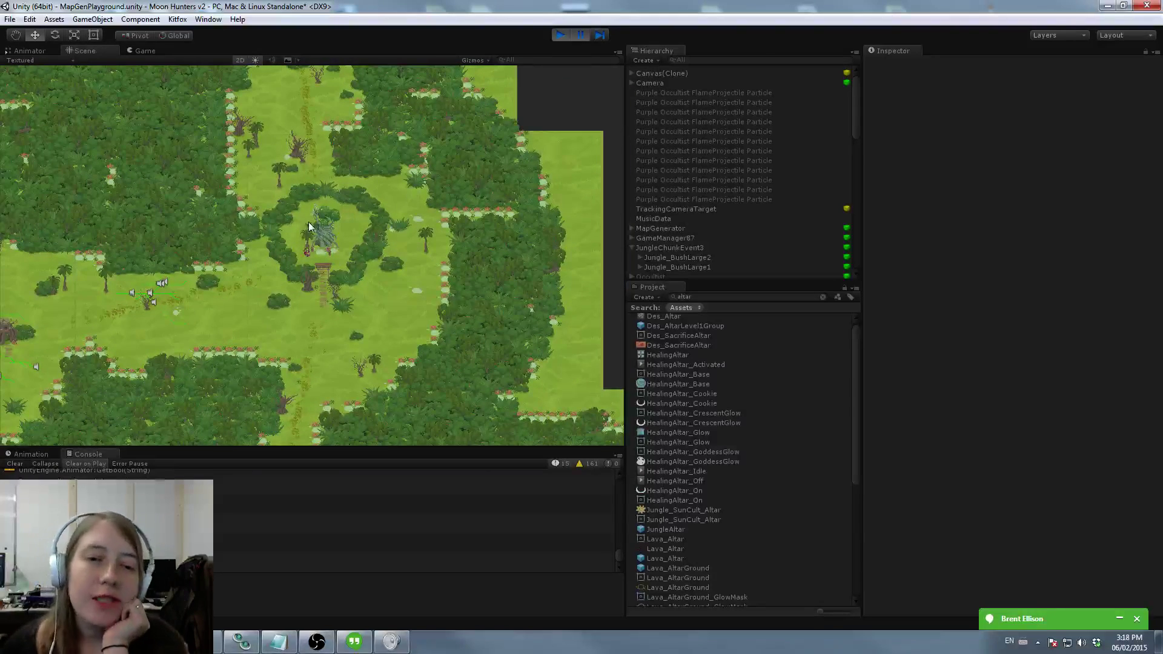
pyautogui.moveTo(296, 262); pyautogui.dragTo(308, 289, button='middle')
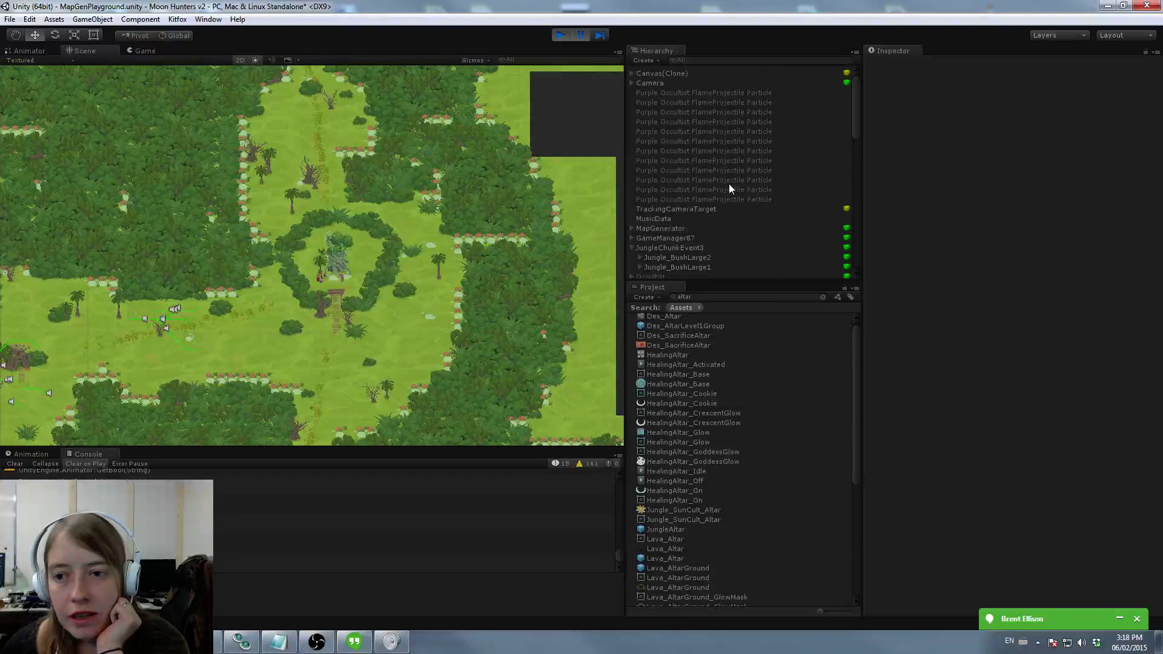
pyautogui.scroll(-5, 729, 185)
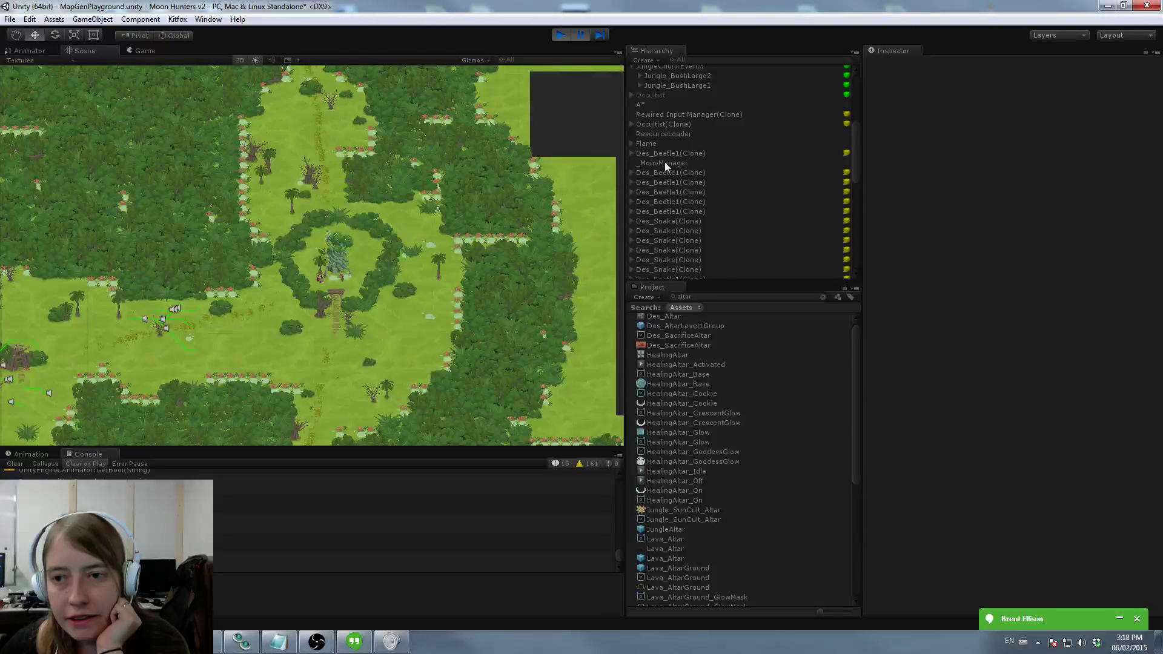
# Step: Select the generated JungleAltar clone and set its chunk's blocked sides to North only
pyautogui.click(344, 254)
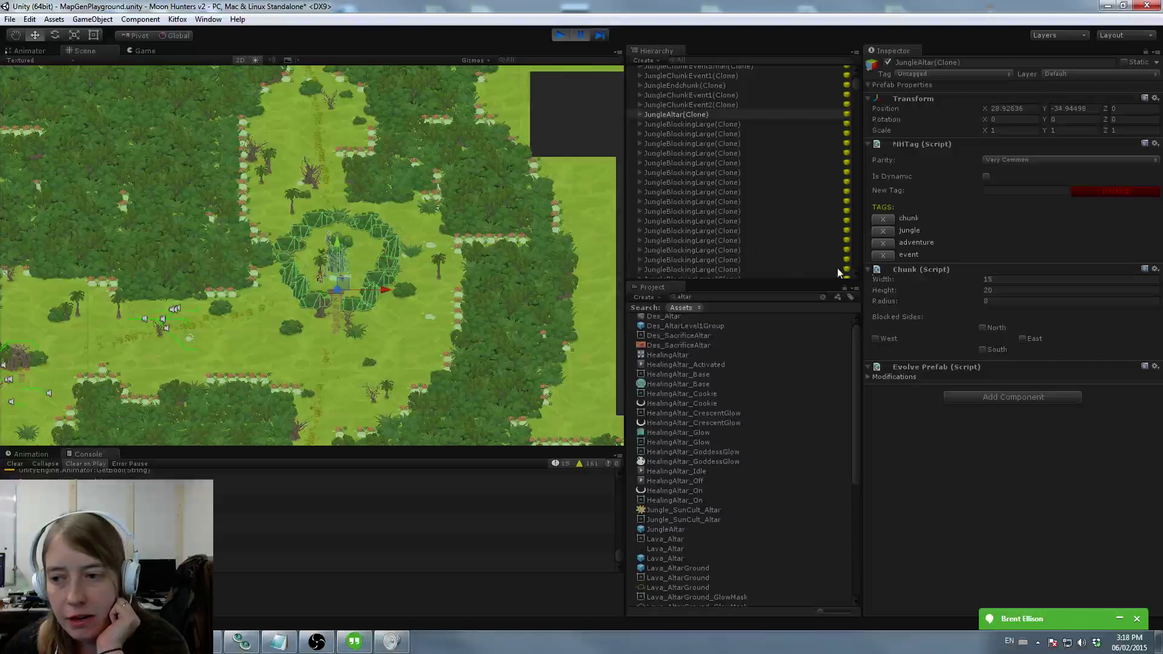
pyautogui.click(983, 328)
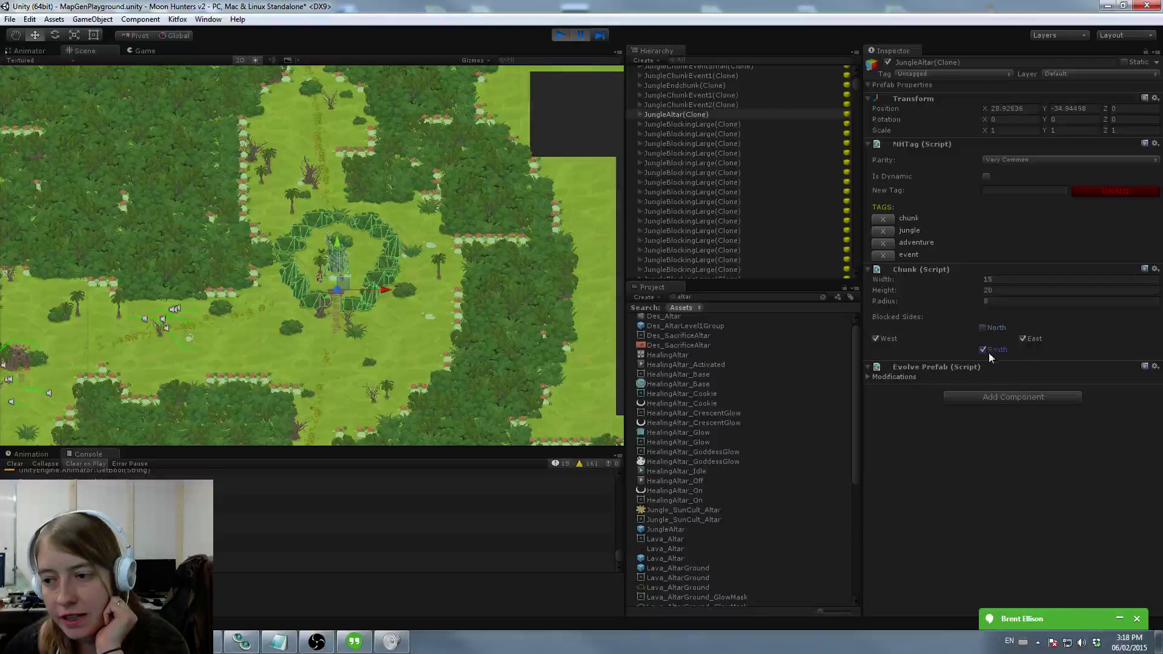
pyautogui.click(886, 339)
pyautogui.click(983, 328)
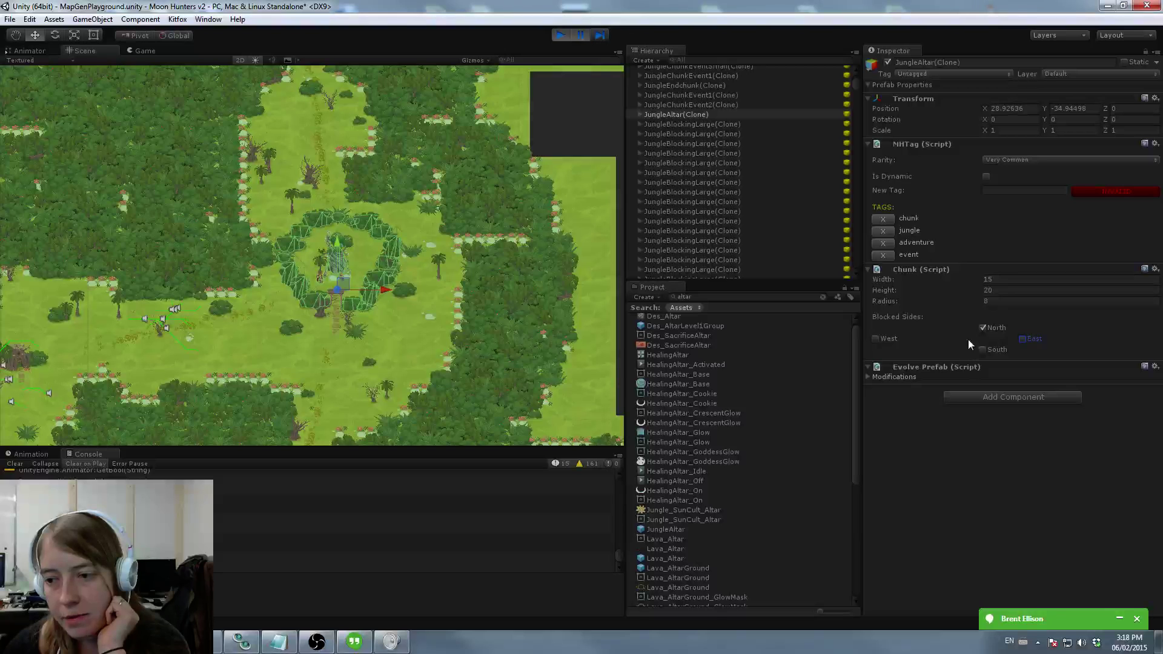
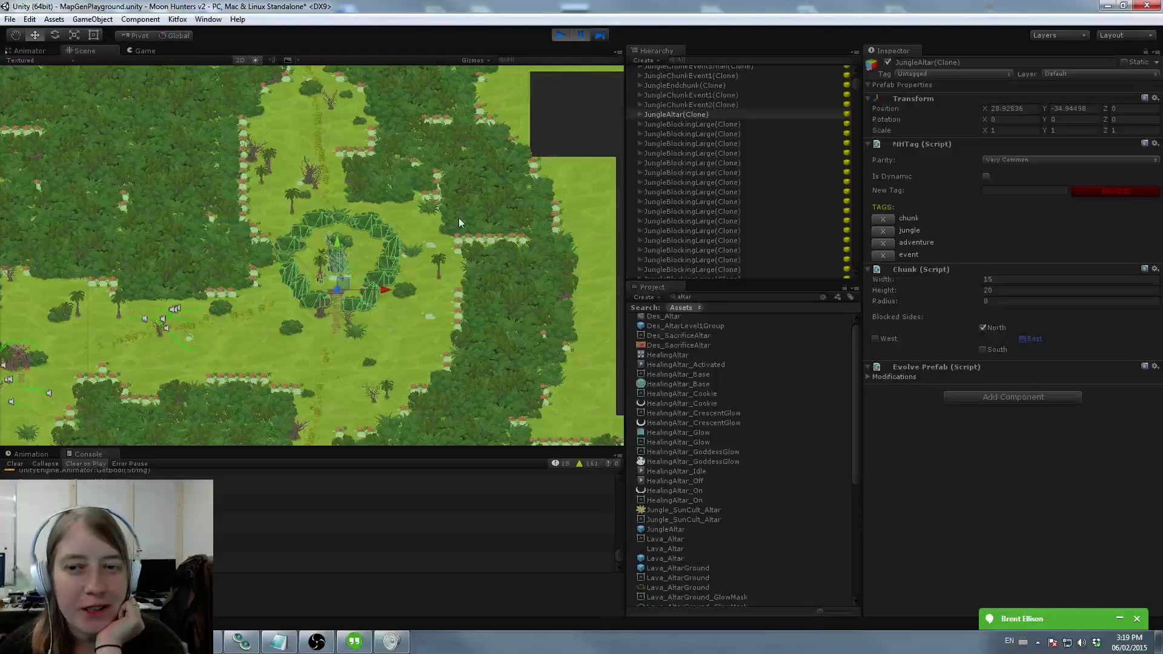
pyautogui.moveTo(409, 227); pyautogui.dragTo(469, 347, button='middle')
pyautogui.moveTo(353, 143); pyautogui.dragTo(220, 119, button='middle')
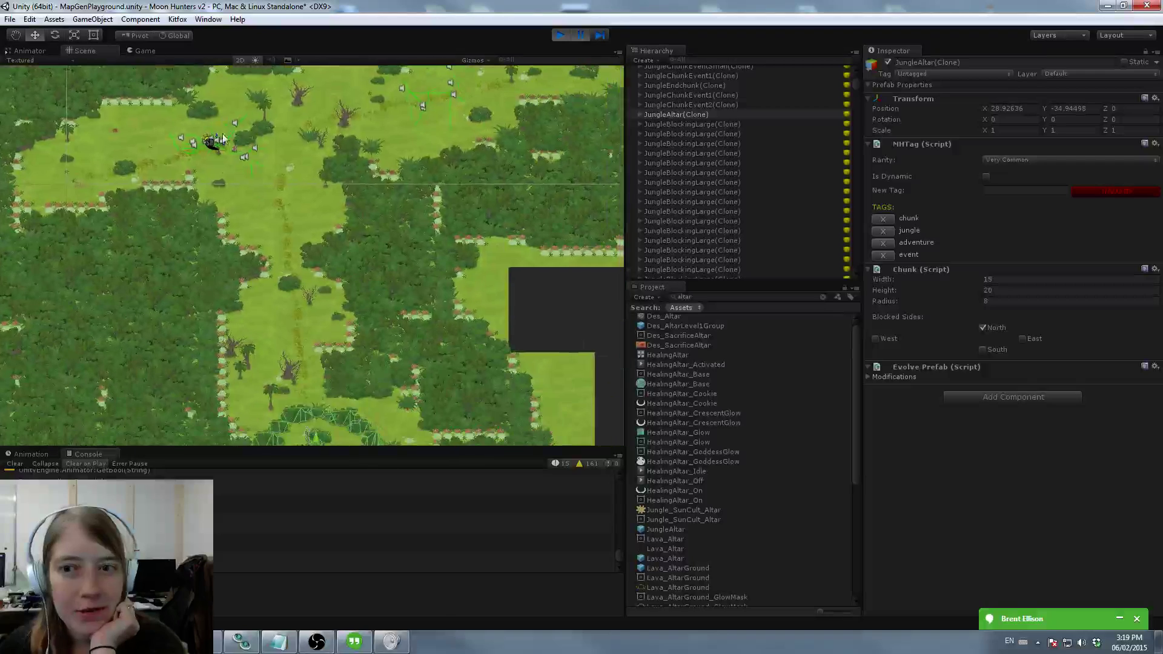
# Step: Inspect the altar clearing's surroundings in the generated map, glance at the chat conversation, and stop the running game
pyautogui.moveTo(289, 299)
pyautogui.mouseDown(button='middle')
pyautogui.moveTo(304, 242)
pyautogui.moveTo(333, 209)
pyautogui.moveTo(356, 206)
pyautogui.mouseUp(button='middle')
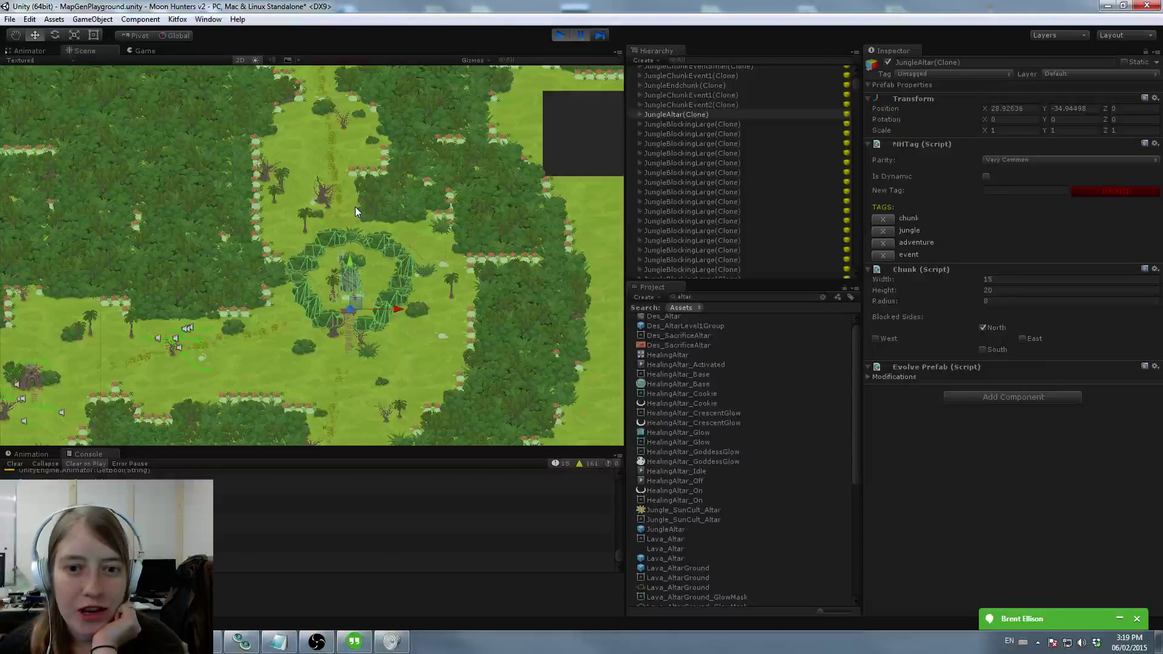
pyautogui.scroll(6, 681, 139)
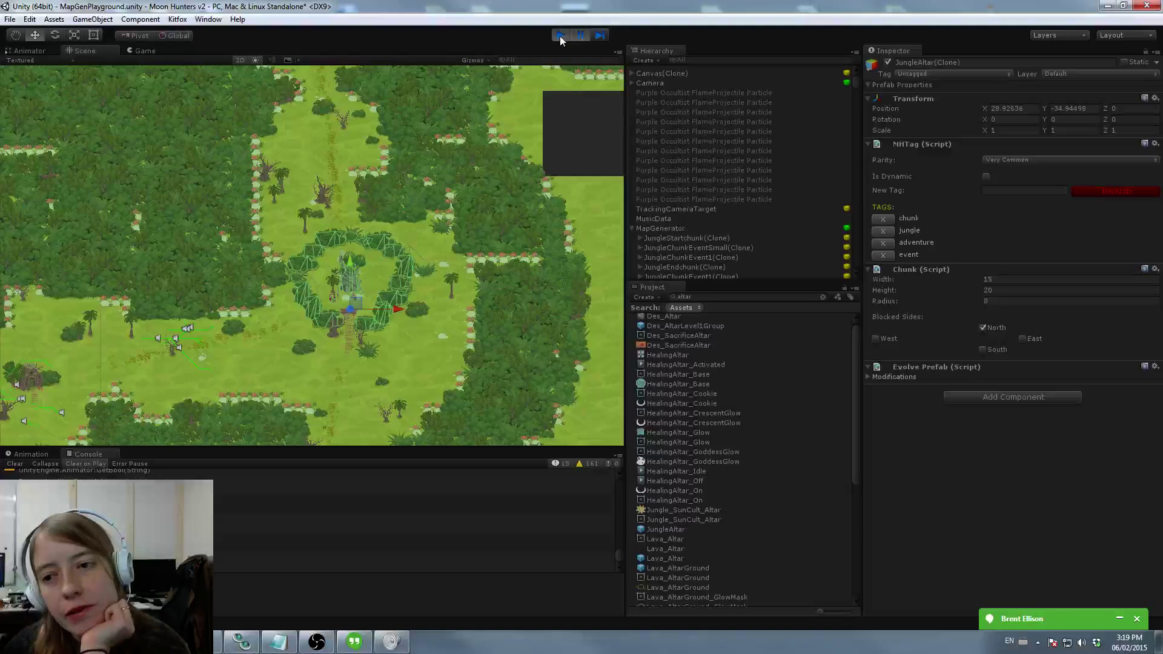
pyautogui.moveTo(496, 249); pyautogui.dragTo(535, 225, button='middle')
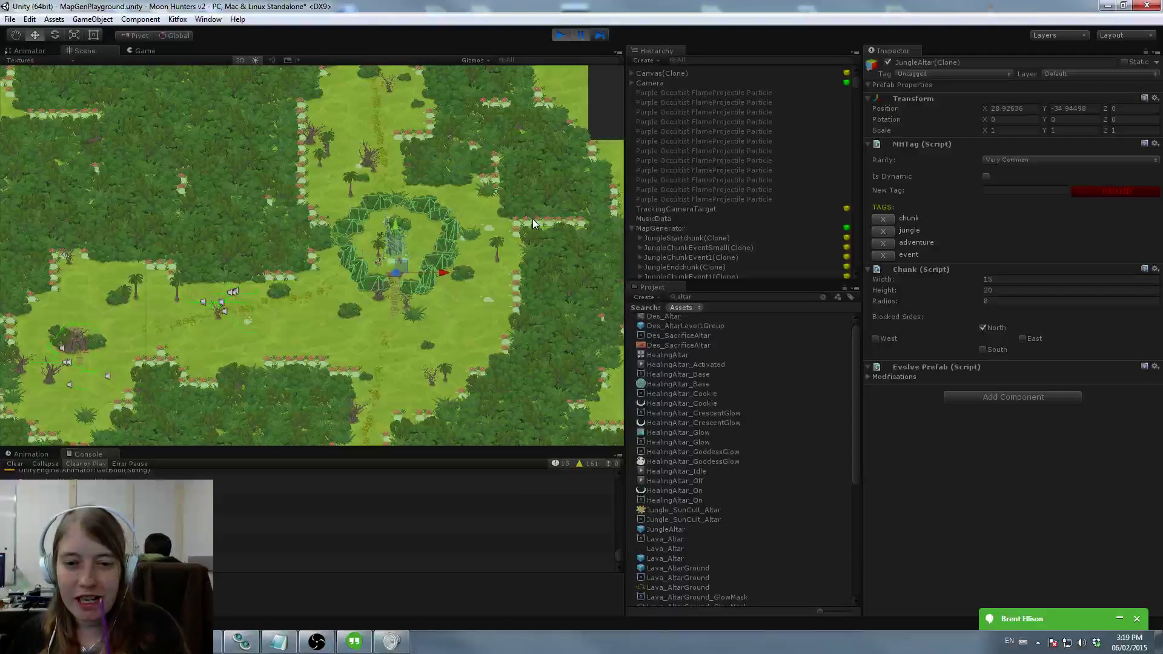
pyautogui.click(1053, 619)
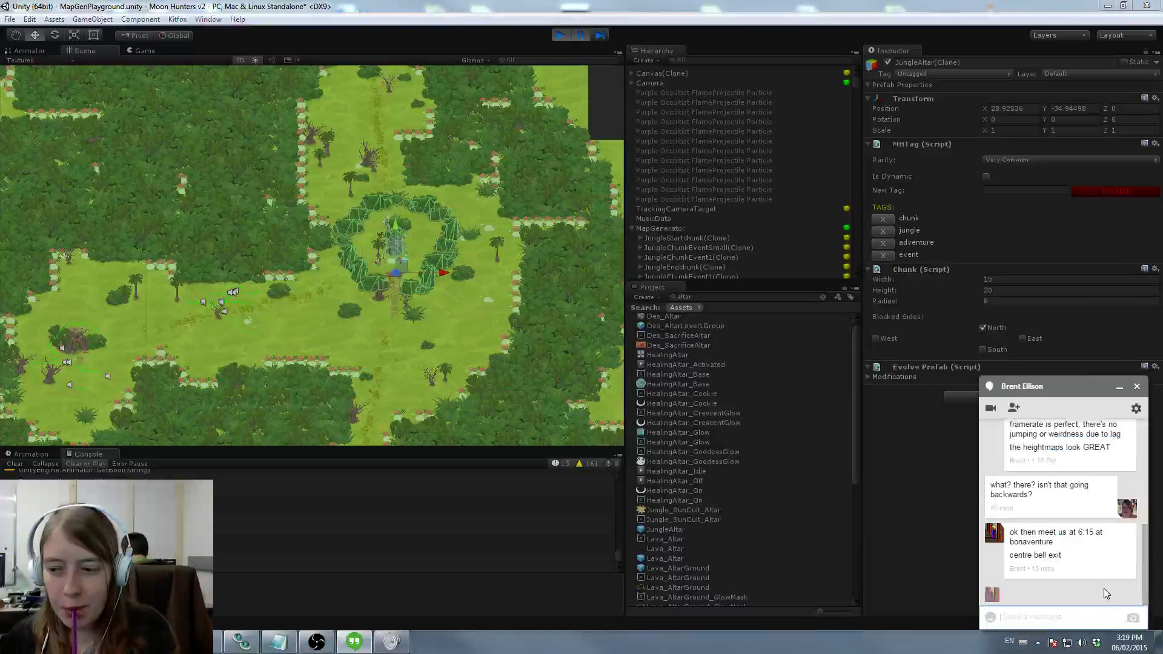
pyautogui.click(1119, 386)
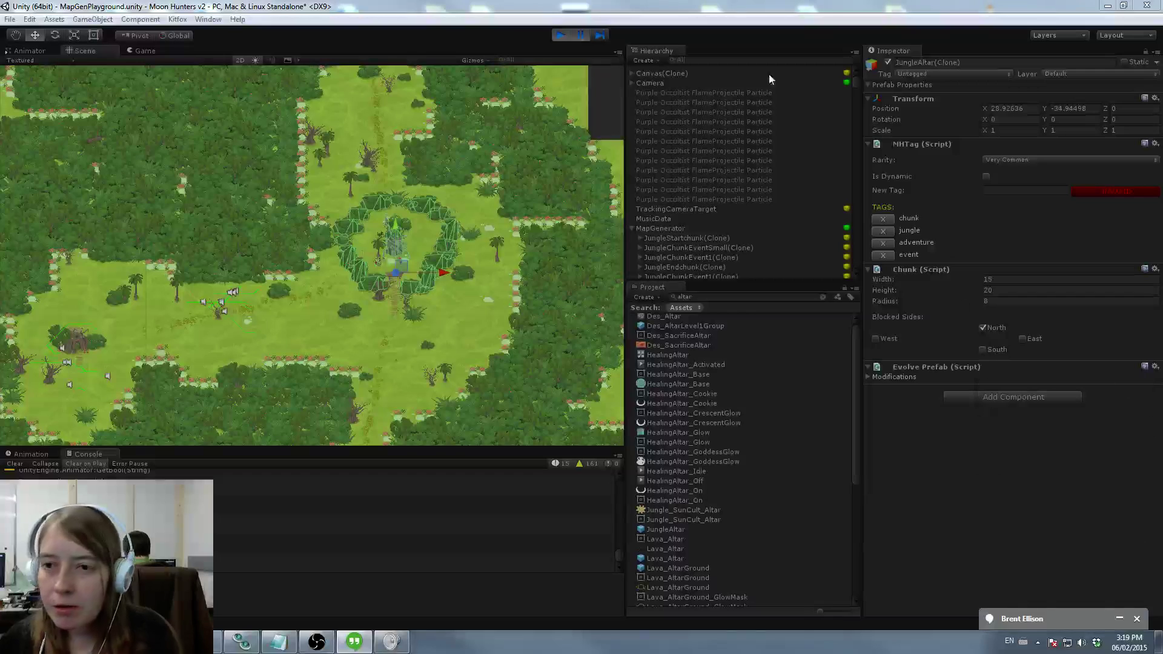
pyautogui.click(560, 36)
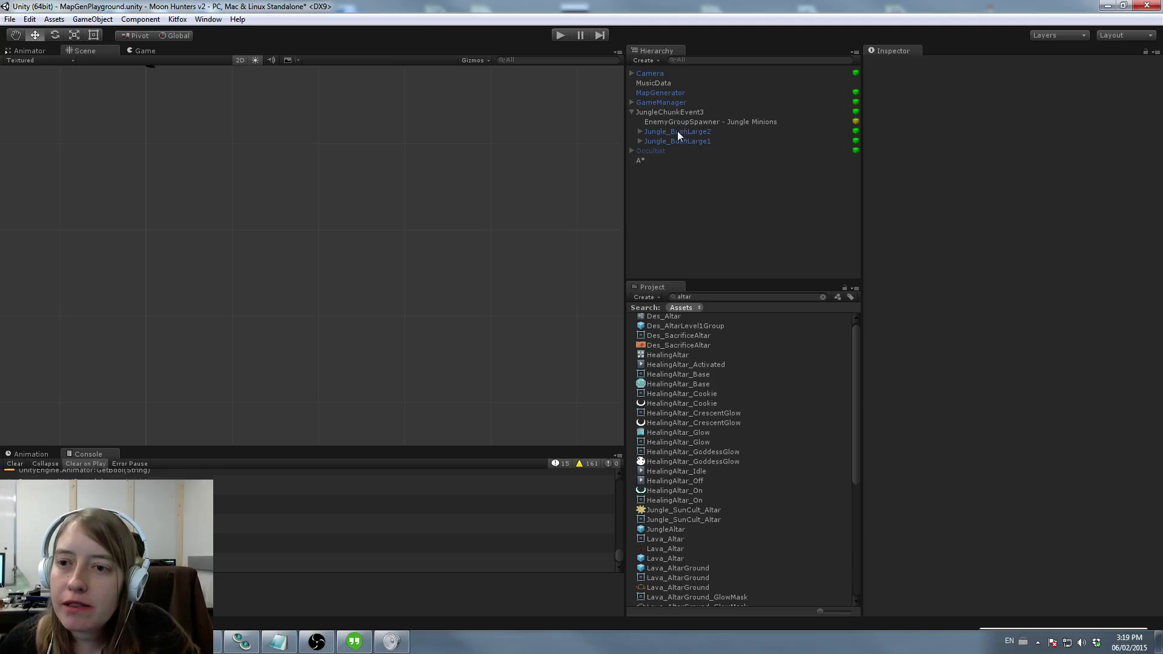
# Step: Frame JungleChunkEvent3 in the scene, find the Jungle_HolyCedar_Tree sprite among the tree assets, and add it as a child of the chunk
pyautogui.click(674, 112)
pyautogui.press('f')
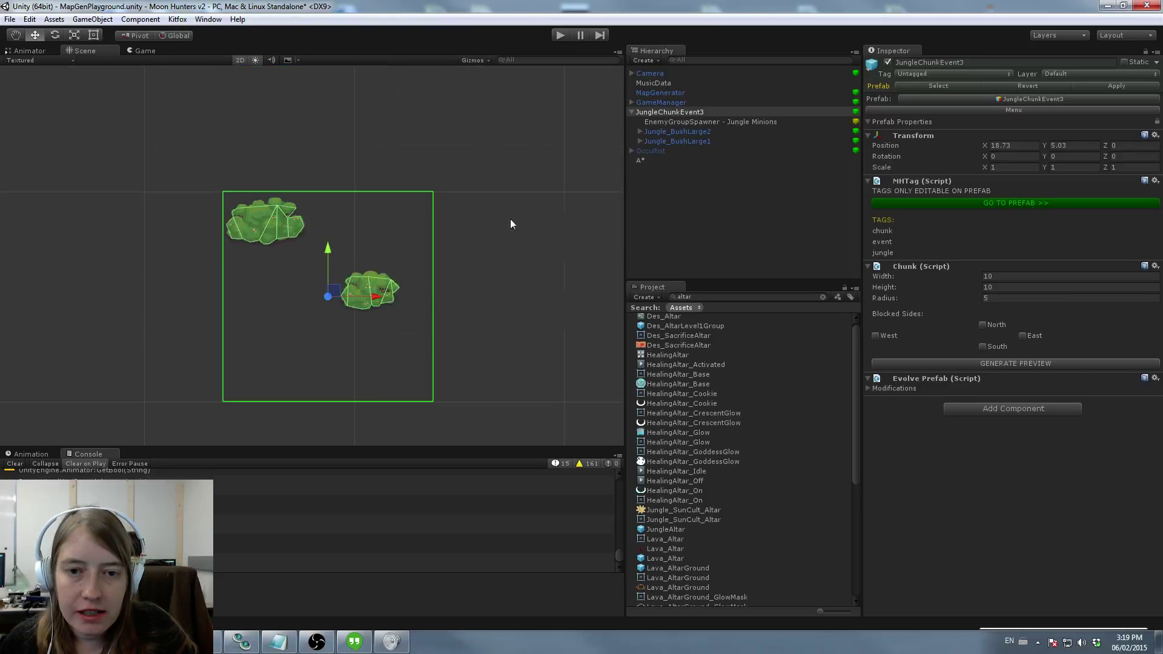
pyautogui.scroll(3, 519, 221)
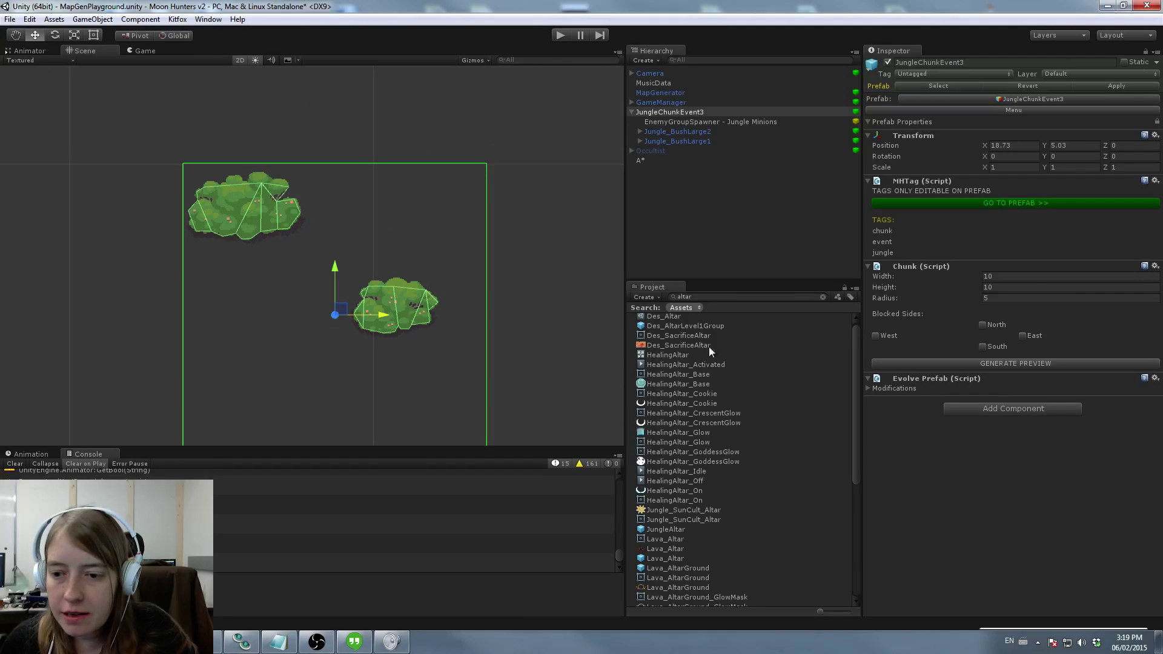
pyautogui.write('tree')
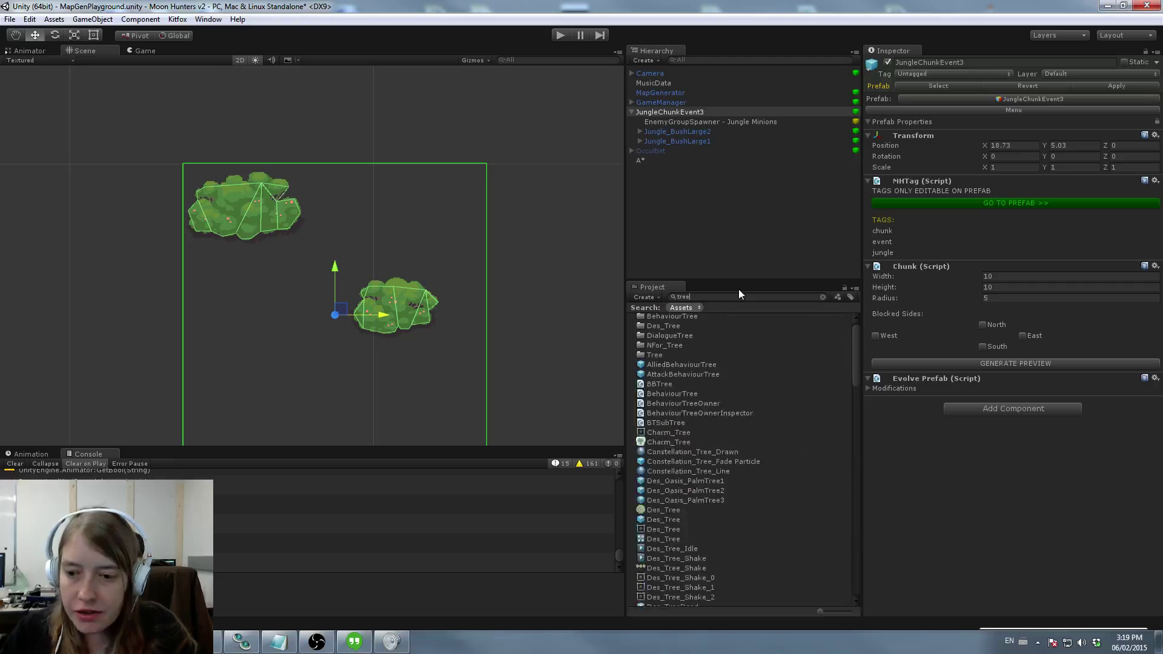
pyautogui.scroll(-20, 685, 394)
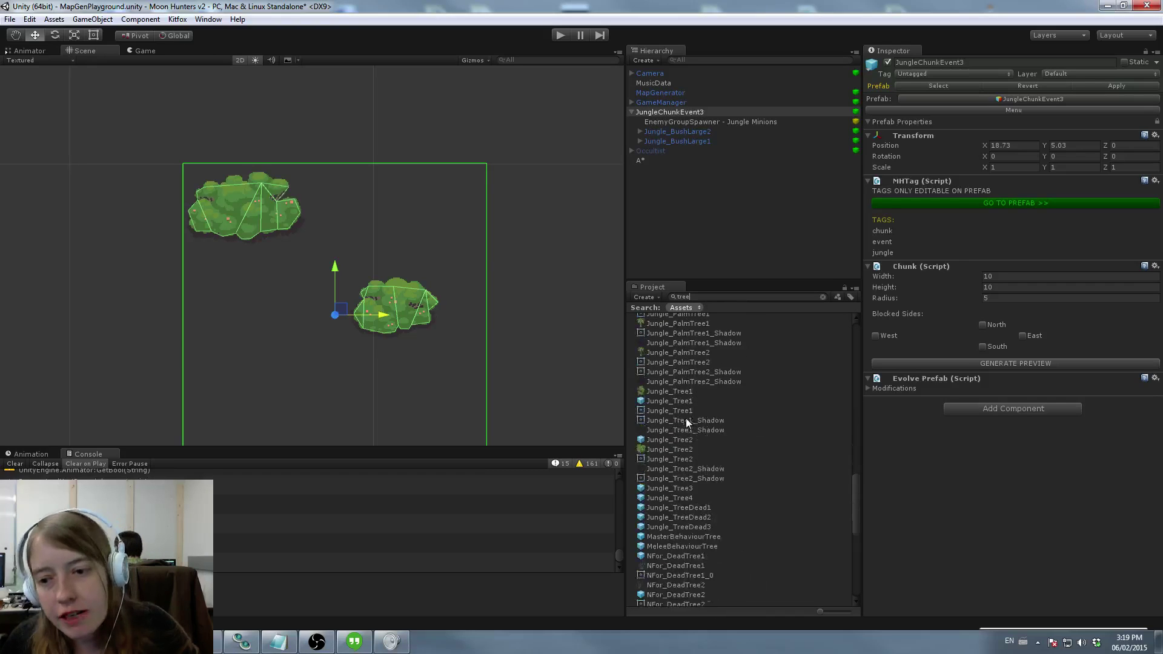
pyautogui.scroll(4, 685, 420)
pyautogui.moveTo(682, 415); pyautogui.dragTo(668, 114)
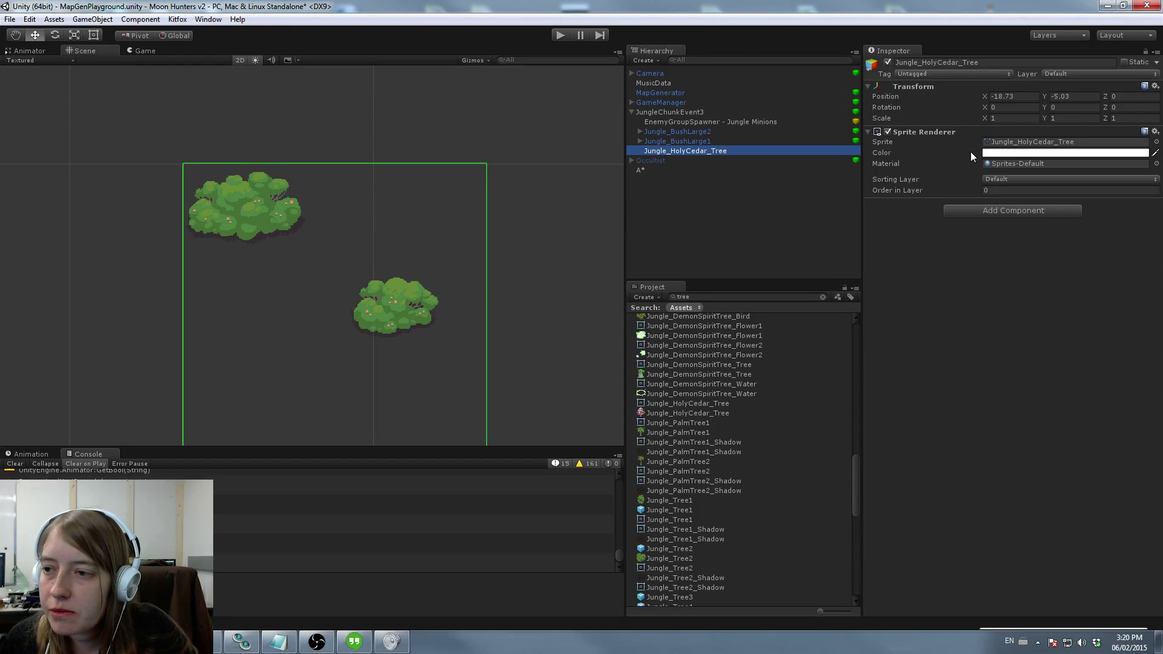
# Step: Check the holy cedar's source texture and set the tree's position in the chunk to X 0, Y 0
pyautogui.click(1022, 143)
pyautogui.click(718, 509)
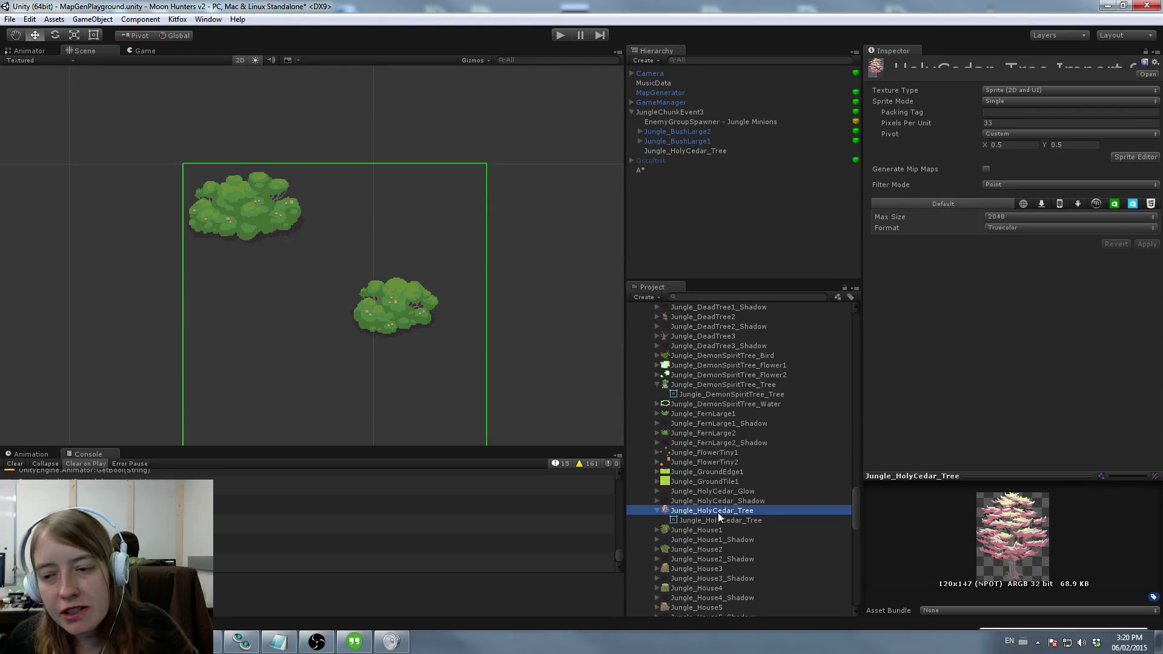
pyautogui.click(699, 151)
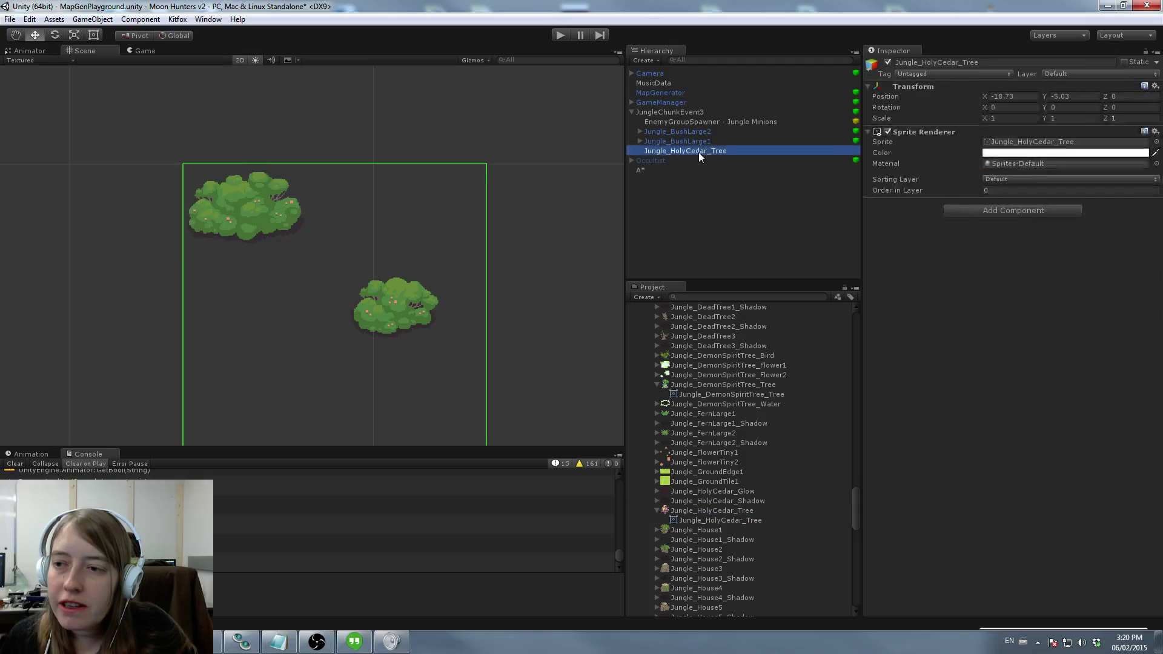
pyautogui.click(998, 96)
pyautogui.write('0')
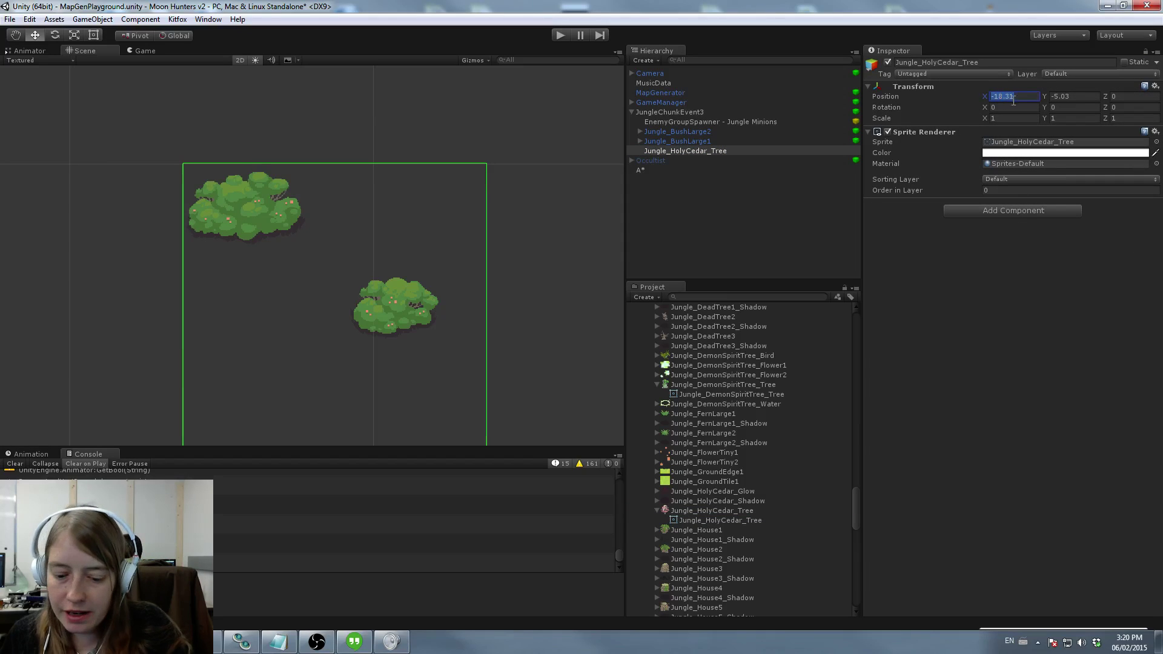
pyautogui.press('Tab')
pyautogui.write('0')
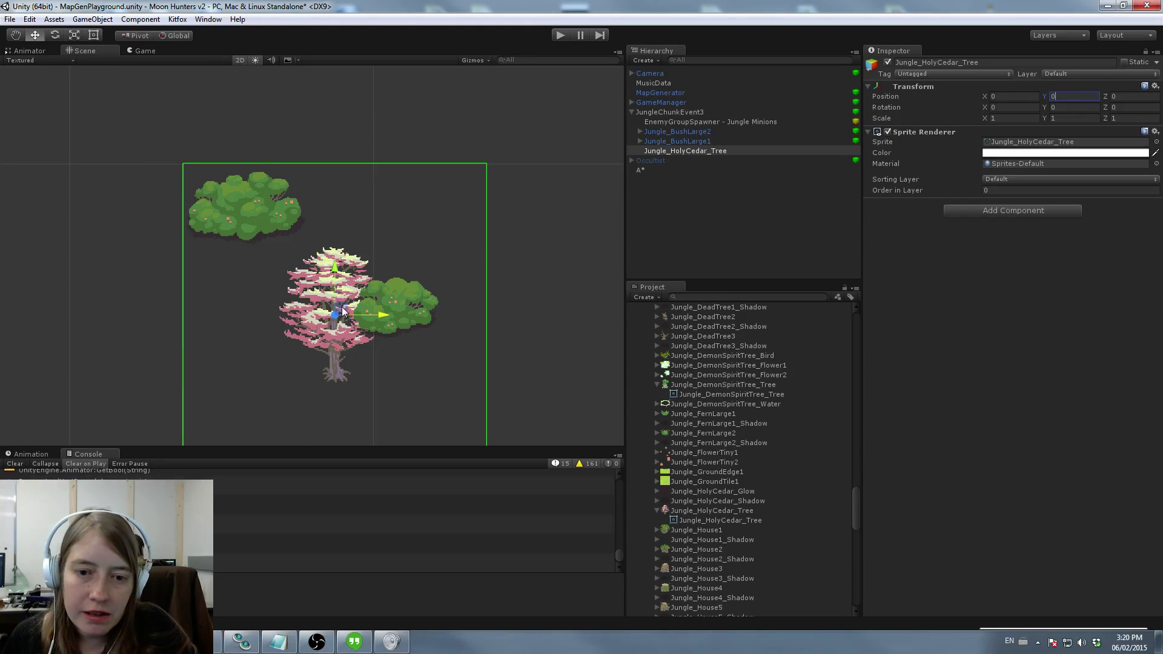
pyautogui.press('Return')
# Step: Move Jungle_BushLarge1 to the chunk's lower-right corner and Jungle_BushLarge2 to its upper-left corner
pyautogui.click(399, 310)
pyautogui.moveTo(401, 314); pyautogui.dragTo(407, 237, button='middle')
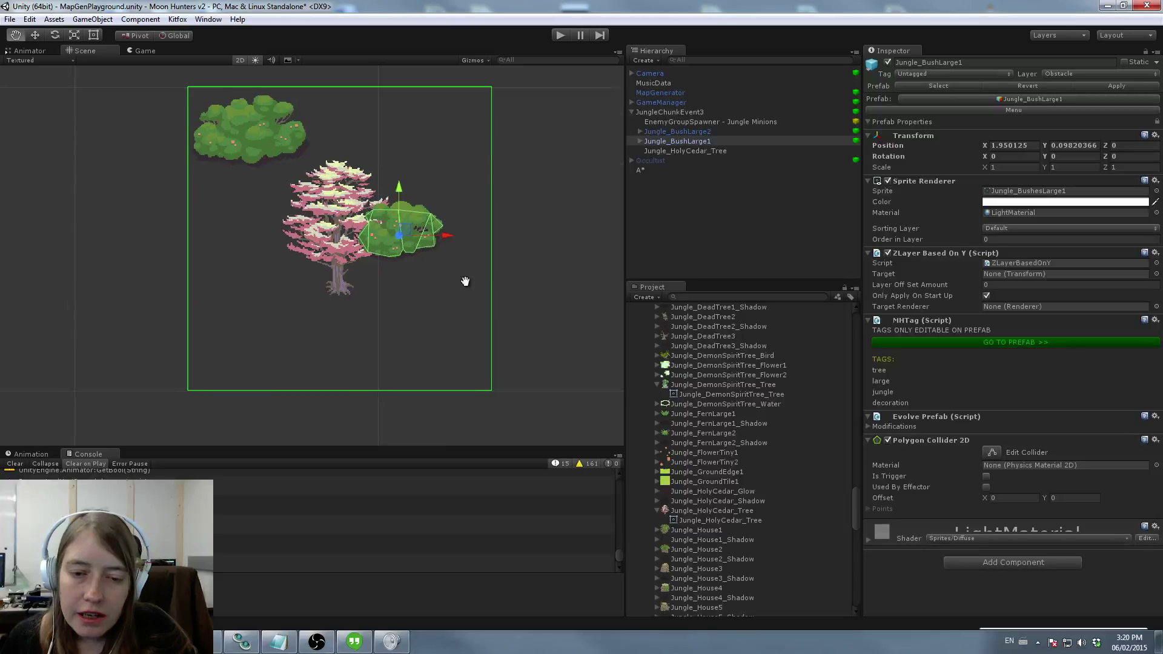
pyautogui.moveTo(407, 237); pyautogui.dragTo(456, 364)
pyautogui.click(231, 131)
pyautogui.moveTo(249, 128); pyautogui.dragTo(235, 107)
# Step: Move the holy cedar slightly up within the chunk to about X 0.16, Y 0.66
pyautogui.click(345, 276)
pyautogui.click(343, 259)
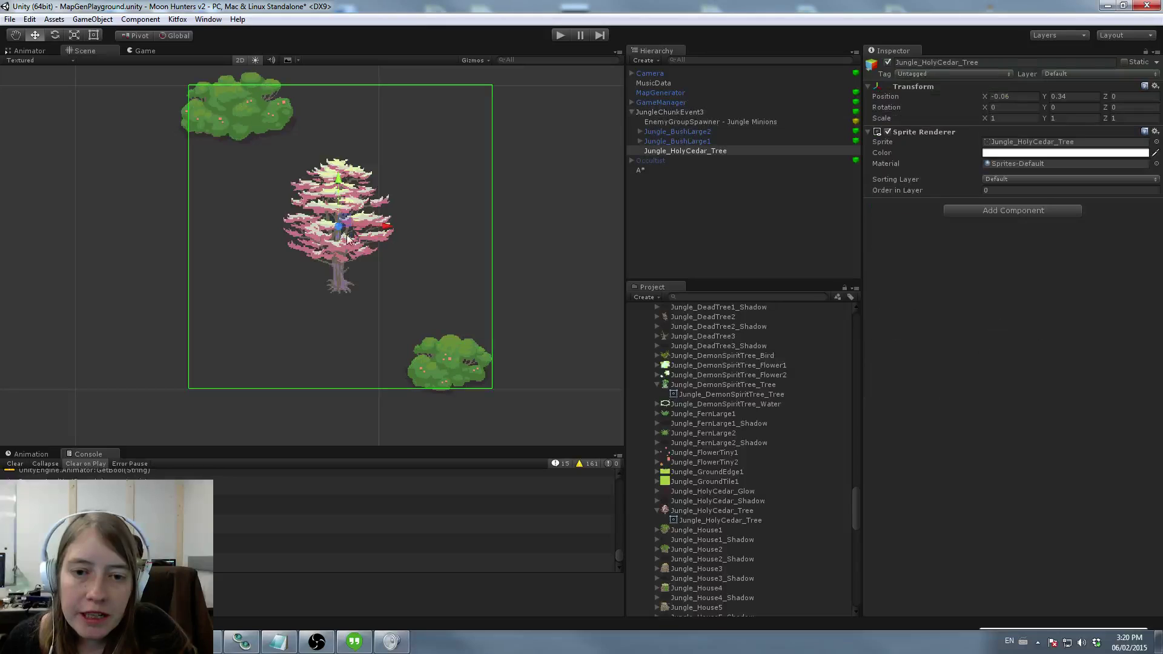
pyautogui.moveTo(347, 234); pyautogui.dragTo(355, 223)
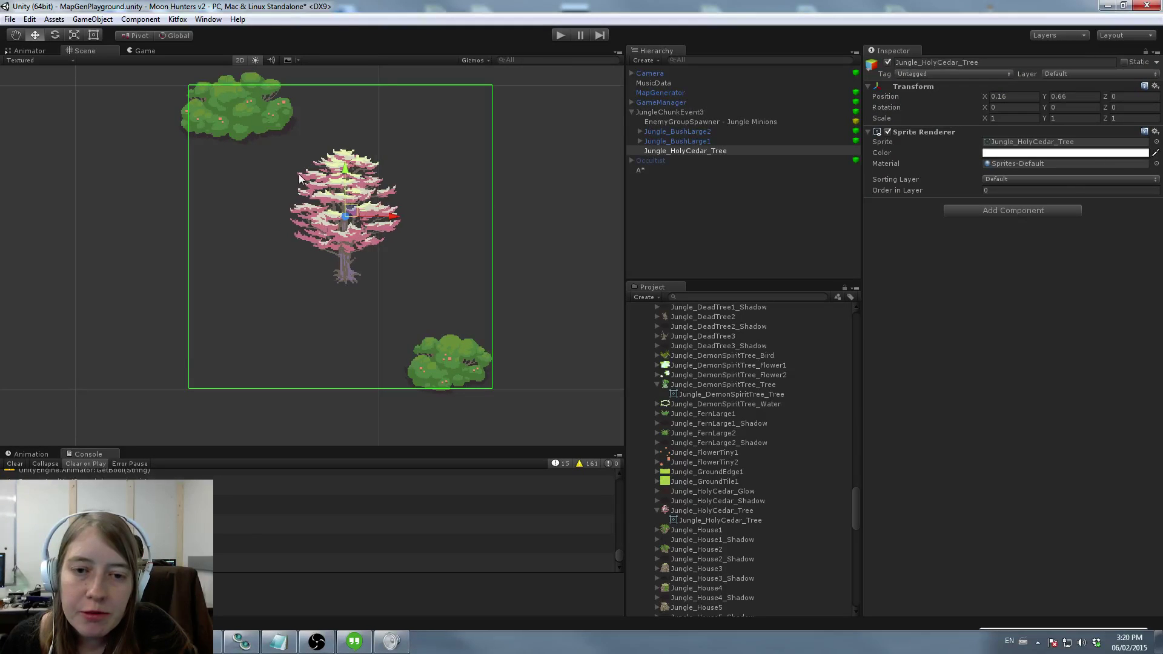
# Step: Delete both large bushes from JungleChunkEvent3
pyautogui.click(260, 125)
pyautogui.press('Delete')
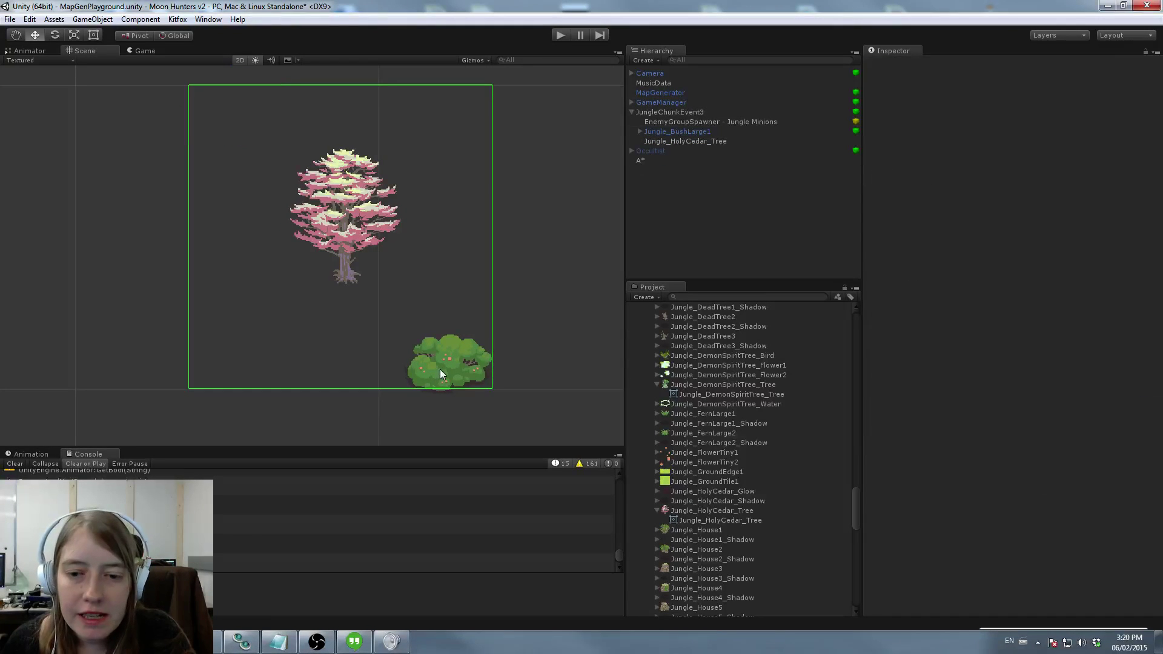
pyautogui.click(445, 368)
pyautogui.press('Delete')
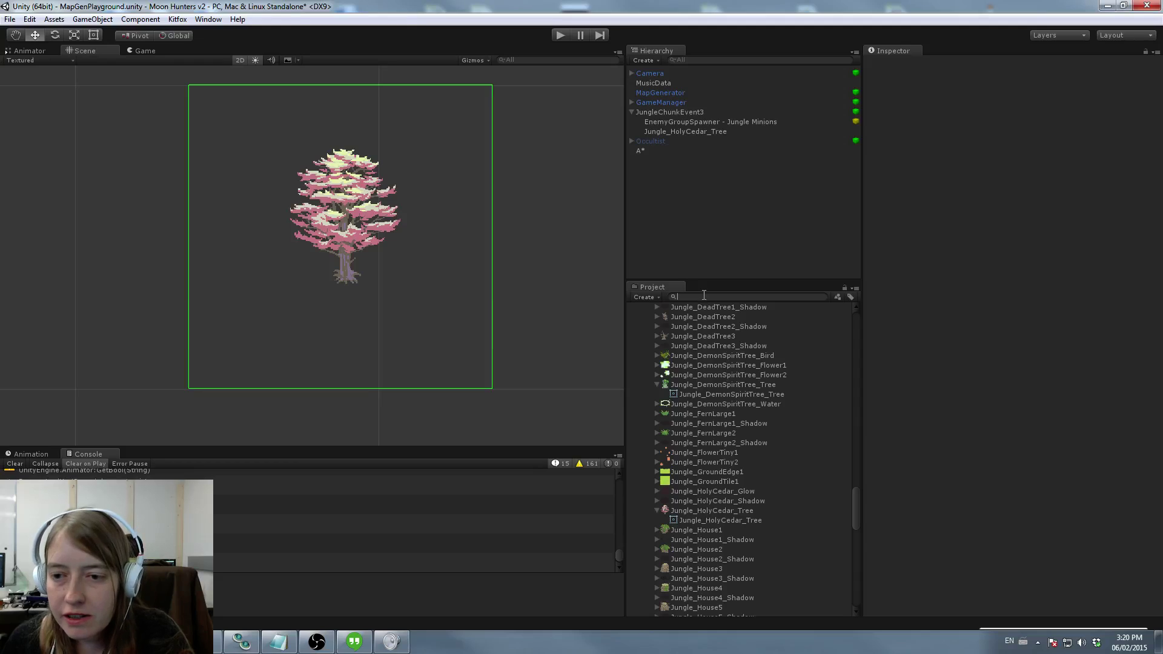
# Step: Place the Jungle_Basket1 sprite to the right of the holy cedar's trunk and set a duplicate basket beside it
pyautogui.scroll(6, 813, 416)
pyautogui.scroll(2, 772, 437)
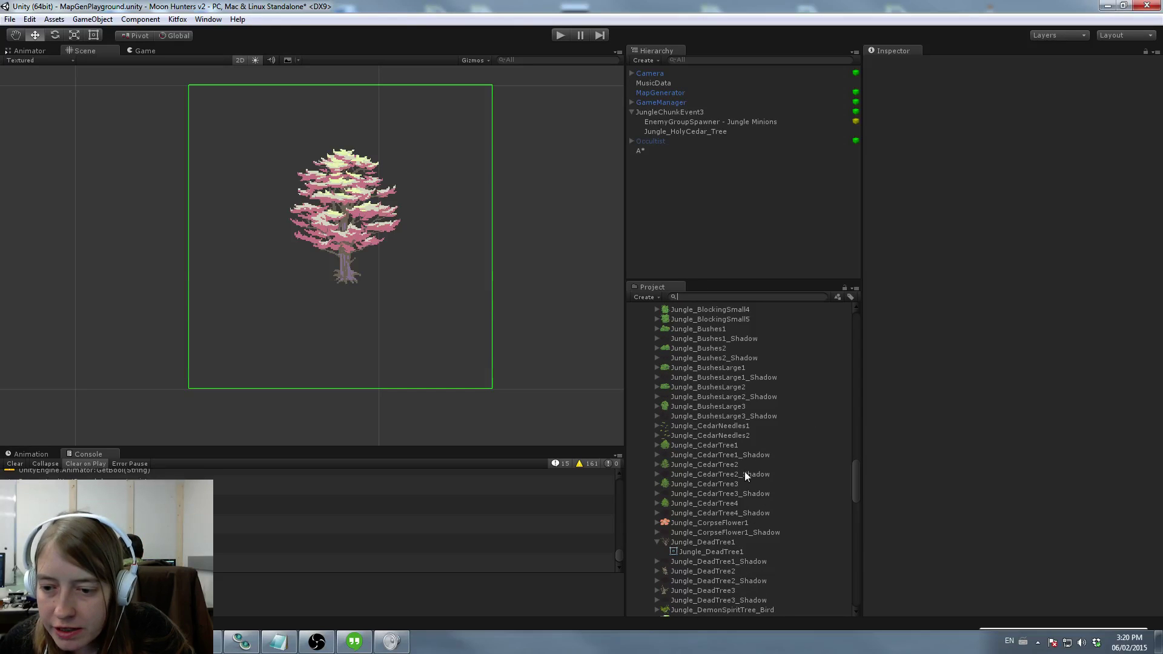
pyautogui.scroll(10, 719, 447)
pyautogui.moveTo(707, 462); pyautogui.dragTo(436, 248)
pyautogui.moveTo(371, 298)
pyautogui.mouseDown()
pyautogui.moveTo(333, 290)
pyautogui.moveTo(369, 296)
pyautogui.mouseUp()
pyautogui.hotkey('ctrl', 'd')
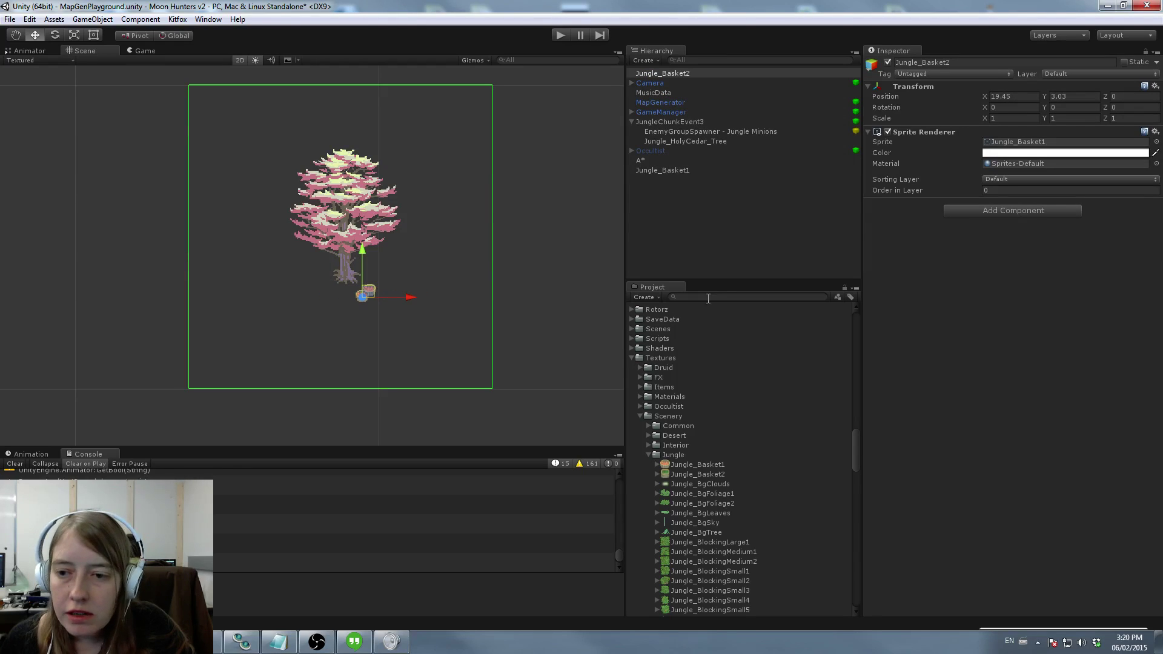
# Step: Find the Jungle_Torch sprite in the jungle scenery textures and place it to the left of the holy cedar's trunk
pyautogui.scroll(-10, 702, 387)
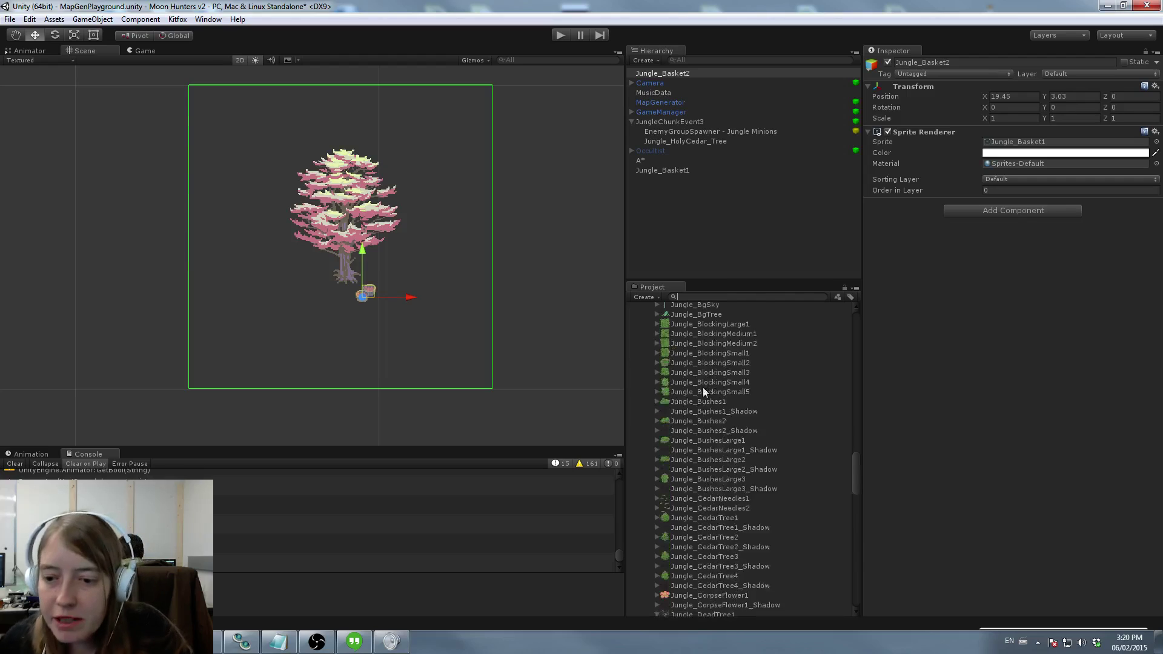
pyautogui.scroll(-6, 713, 394)
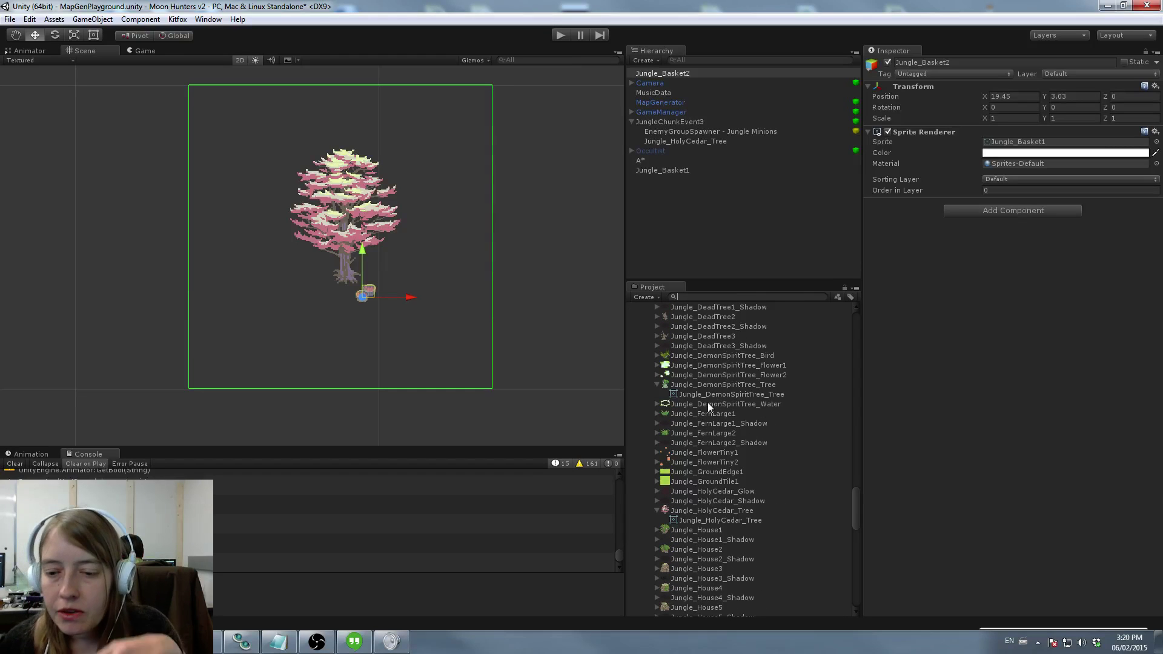
pyautogui.scroll(-5, 703, 409)
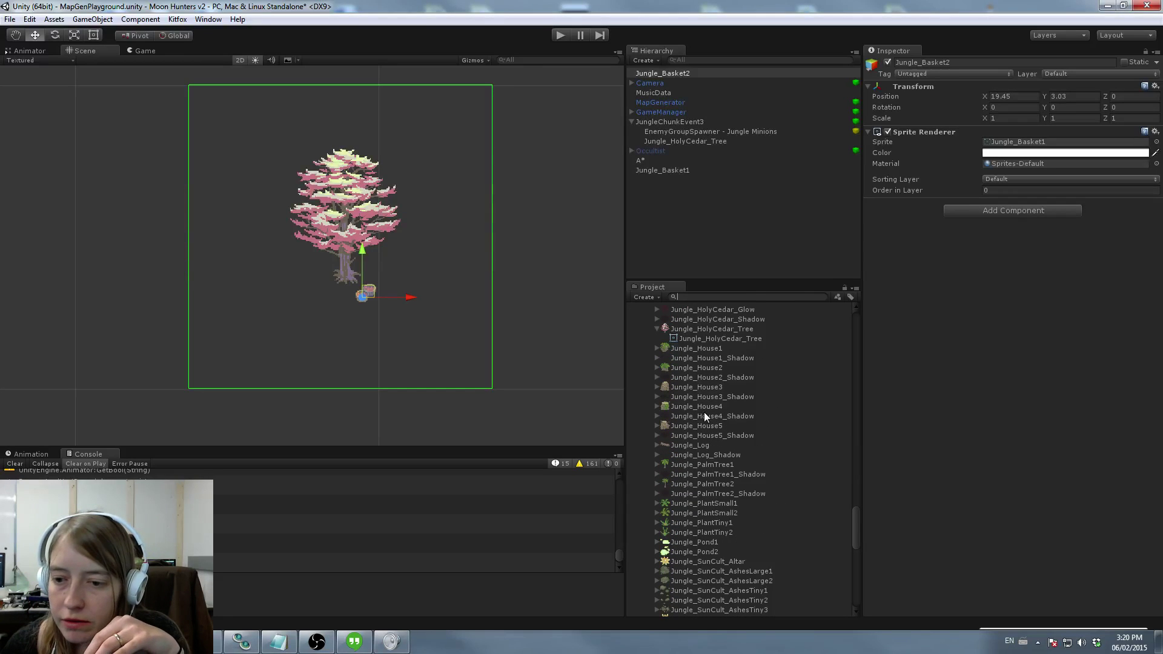
pyautogui.scroll(-3, 704, 410)
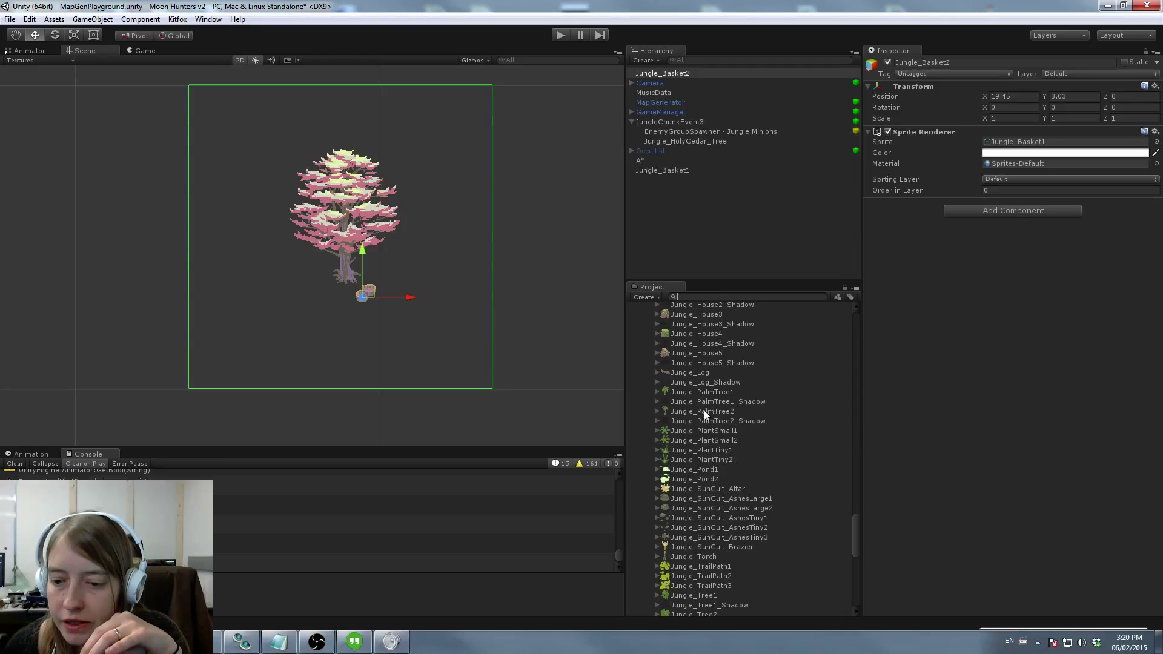
pyautogui.scroll(-3, 704, 411)
pyautogui.moveTo(710, 484); pyautogui.dragTo(309, 296)
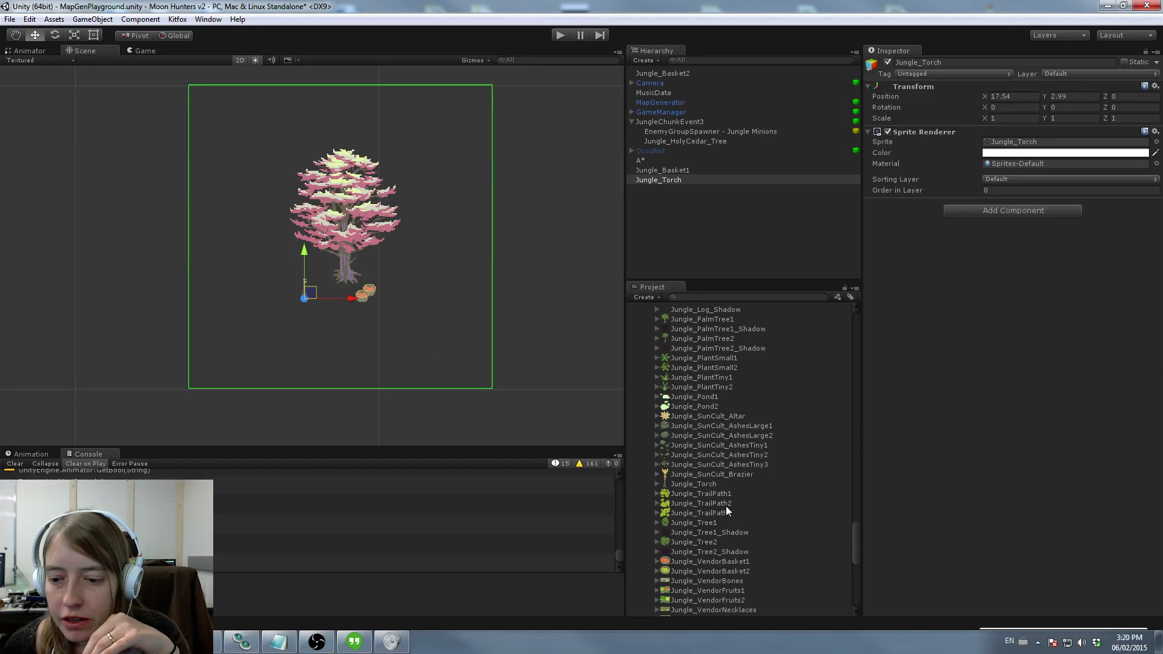
# Step: Search the project for torch assets and place the HighTribesSmallTorch_0 prefab at the Jungle_Torch sprite
pyautogui.write('torch')
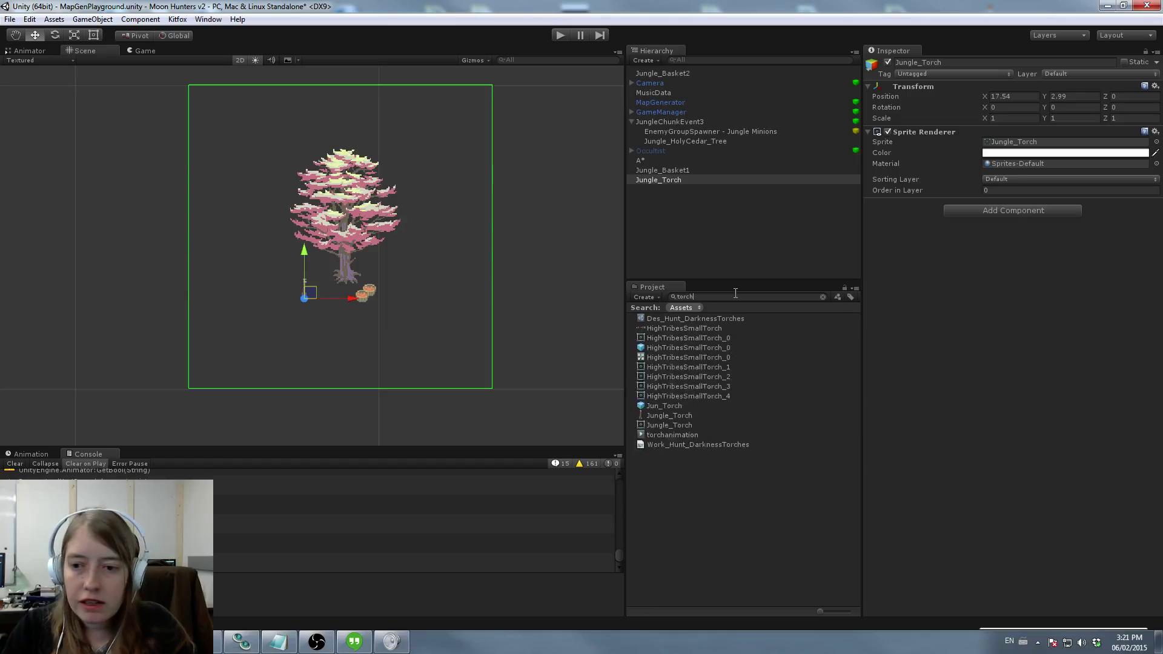
pyautogui.moveTo(671, 349); pyautogui.dragTo(310, 278)
pyautogui.scroll(5, 419, 322)
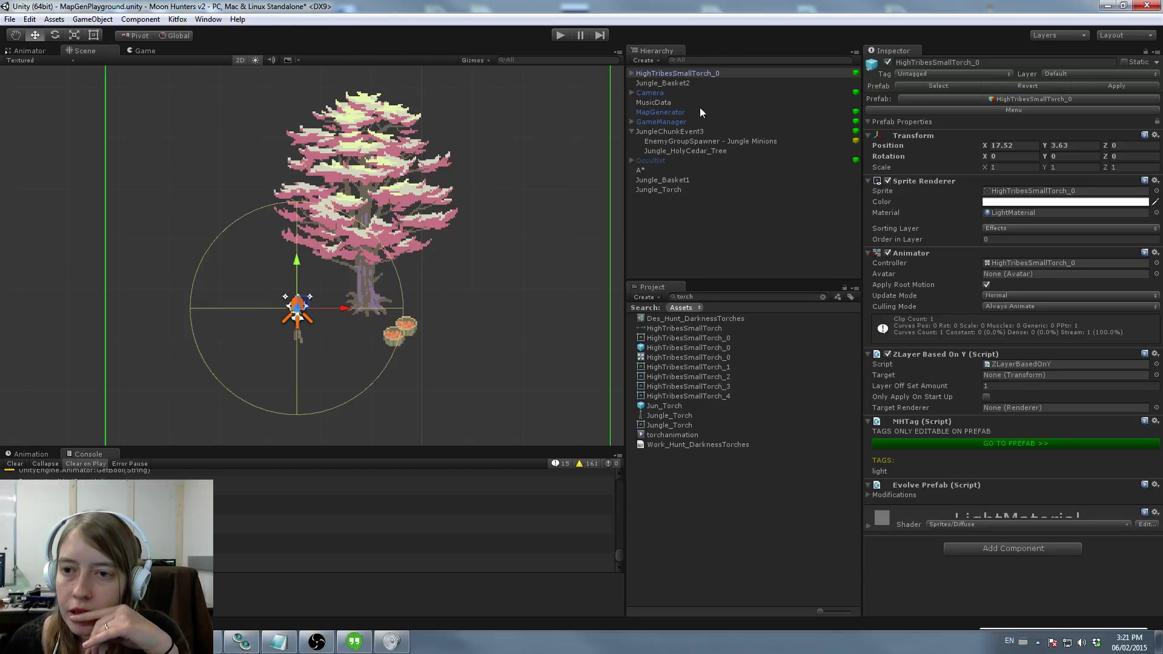
# Step: Make HighTribesSmallTorch_0, both baskets and Jungle_Torch children of JungleChunkEvent3
pyautogui.keyDown('ctrl'); pyautogui.click(670, 83); pyautogui.keyUp('ctrl')
pyautogui.moveTo(672, 83); pyautogui.dragTo(681, 131)
pyautogui.click(664, 179)
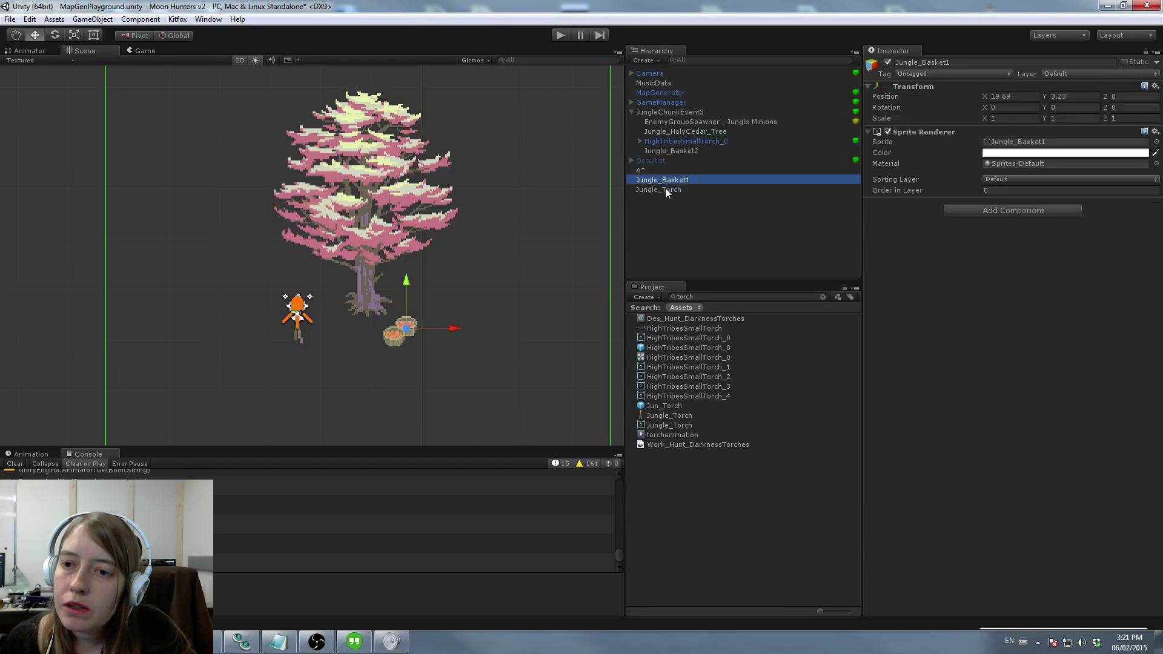
pyautogui.keyDown('ctrl'); pyautogui.click(665, 189); pyautogui.keyUp('ctrl')
pyautogui.moveTo(665, 189); pyautogui.dragTo(678, 114)
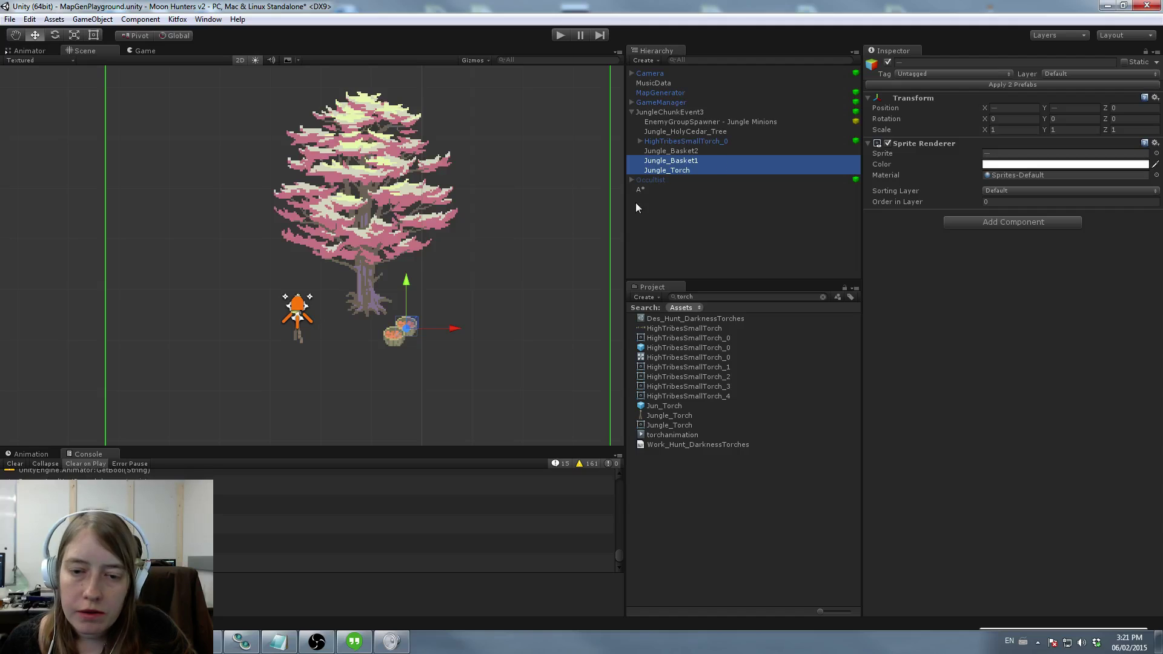
# Step: Pull the particle system and point light of HighTribesSmallTorch_0 away from the torch to separate its parts
pyautogui.click(674, 150)
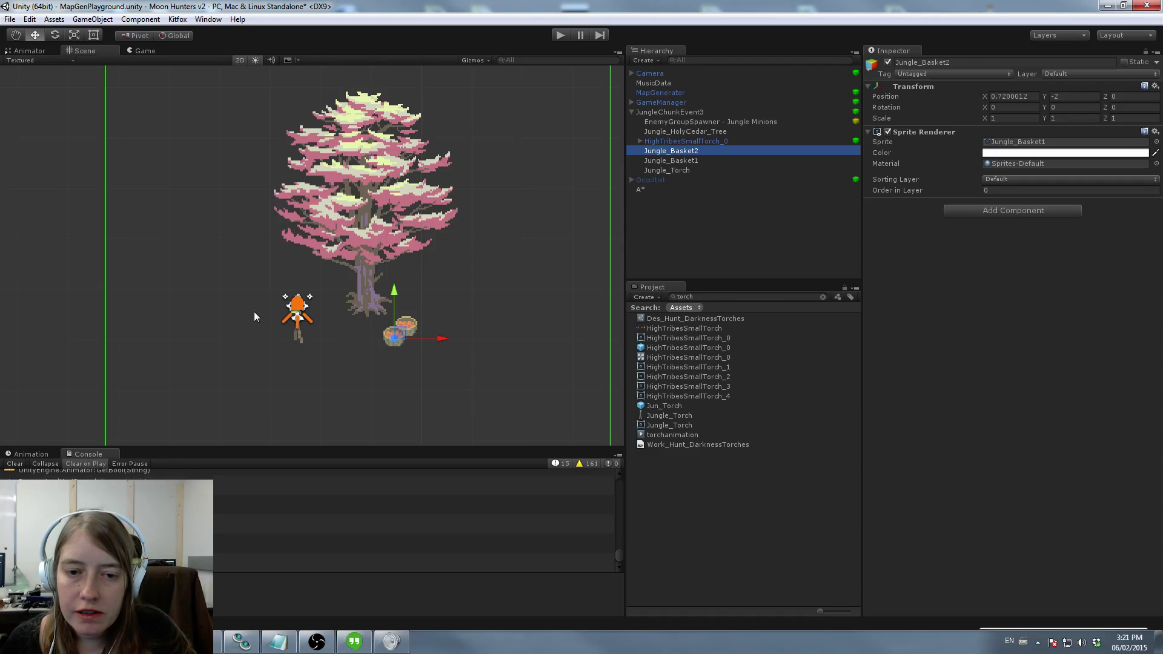
pyautogui.click(314, 307)
pyautogui.moveTo(294, 306); pyautogui.dragTo(223, 257)
pyautogui.click(299, 315)
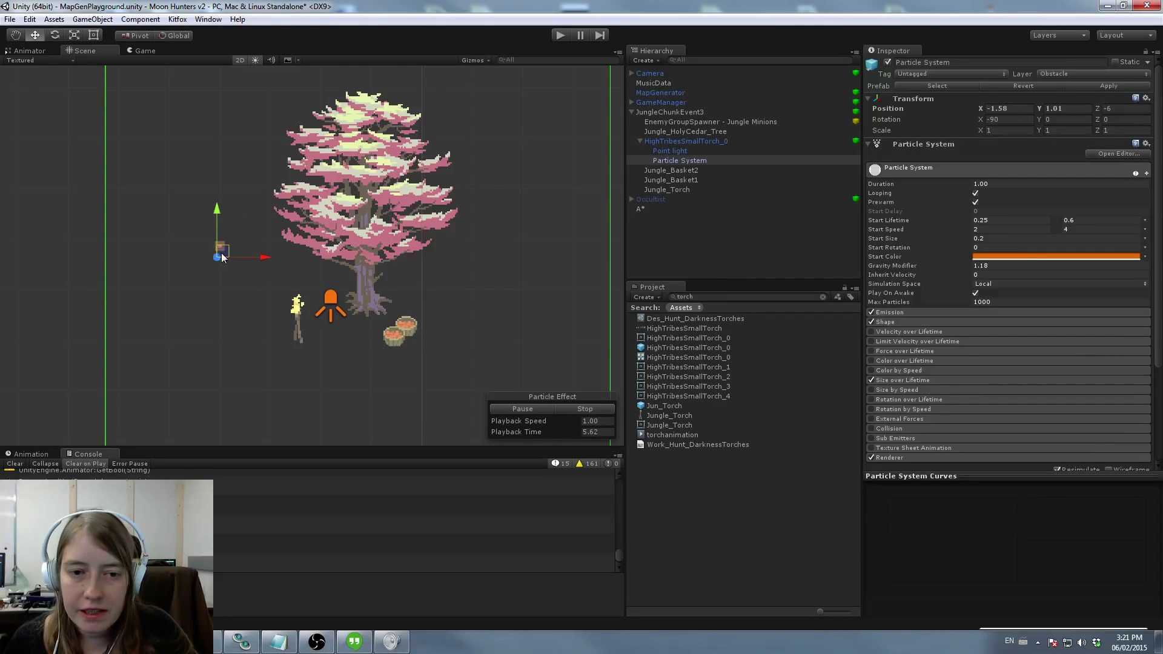
pyautogui.moveTo(223, 248); pyautogui.dragTo(259, 276)
# Step: Move the point light and particle system of HighTribesSmallTorch_0 back onto the torch's flame
pyautogui.click(678, 141)
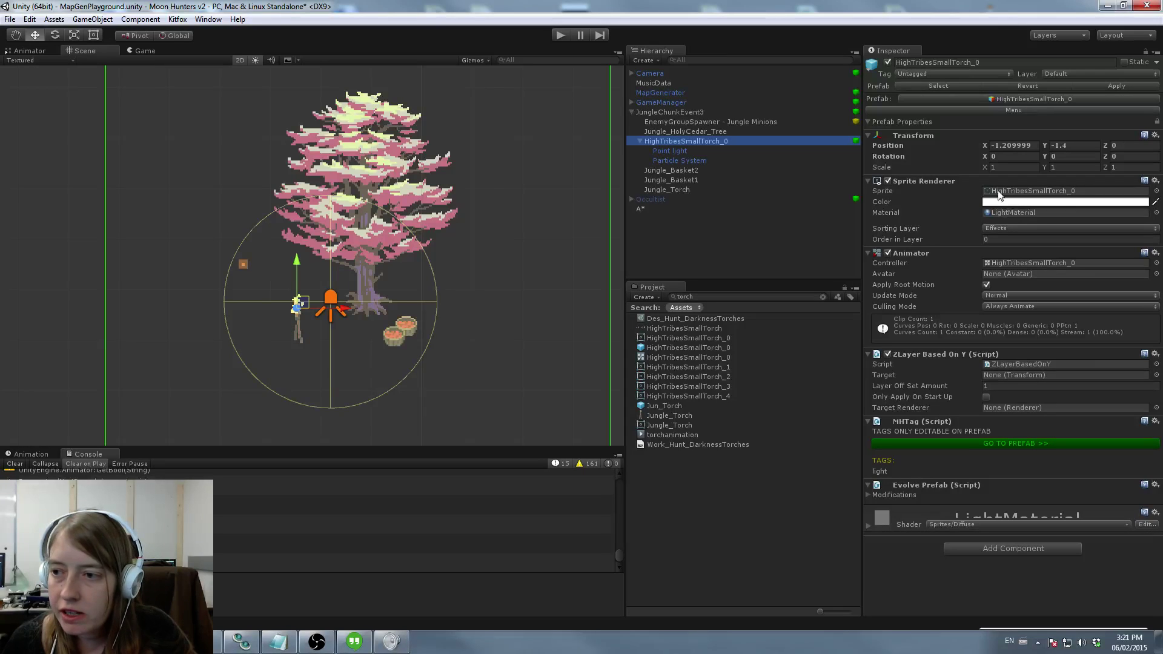
pyautogui.click(682, 153)
pyautogui.moveTo(332, 297)
pyautogui.mouseDown()
pyautogui.moveTo(358, 238)
pyautogui.moveTo(303, 266)
pyautogui.moveTo(303, 304)
pyautogui.moveTo(281, 286)
pyautogui.moveTo(312, 300)
pyautogui.mouseUp()
pyautogui.click(694, 161)
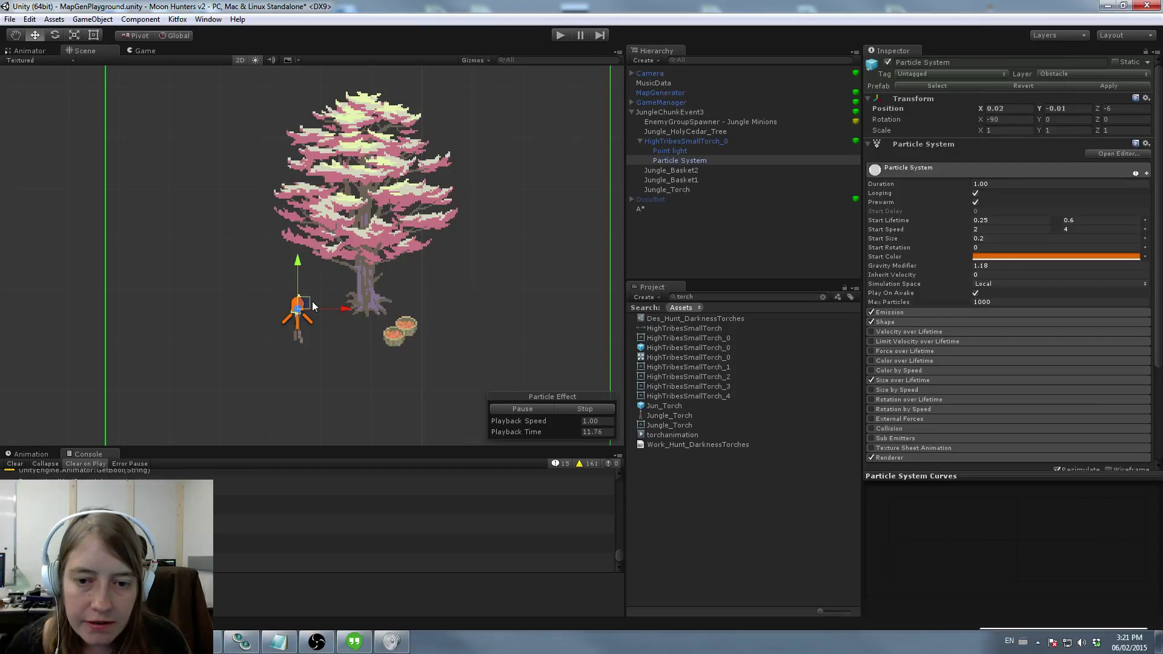
# Step: Clear the torch search and look through the Jungle scenery textures for sprites to decorate the shrine
pyautogui.click(780, 294)
pyautogui.press('BackSpace')
pyautogui.scroll(-4, 703, 459)
pyautogui.scroll(-3, 707, 464)
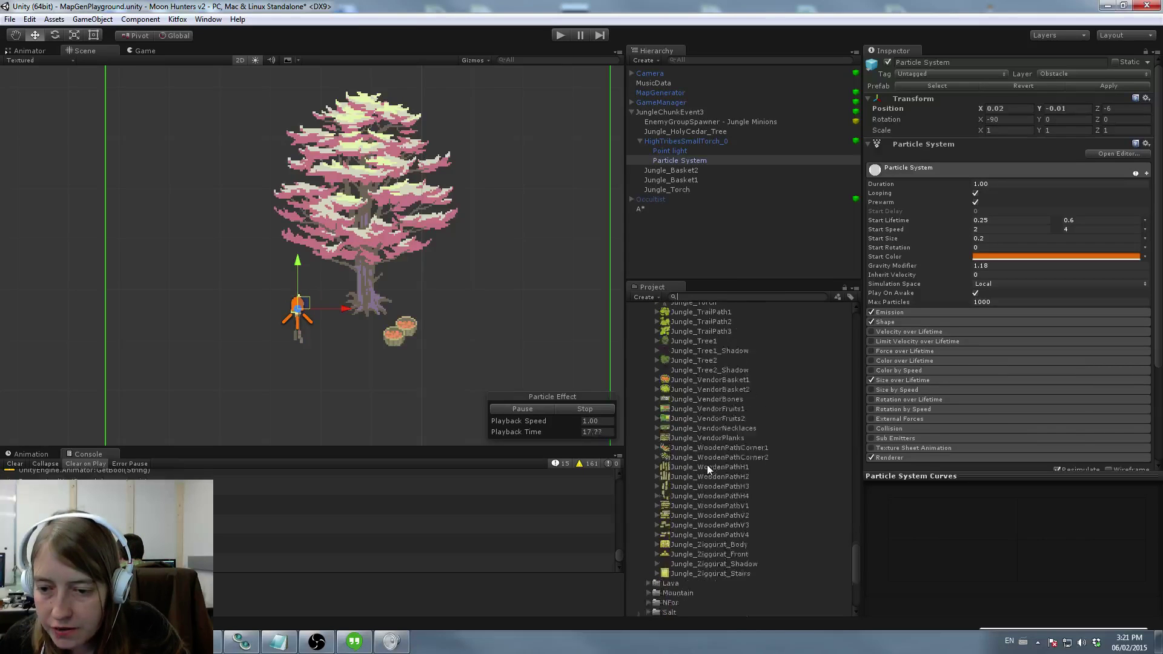
pyautogui.scroll(7, 707, 463)
pyautogui.scroll(-4, 707, 464)
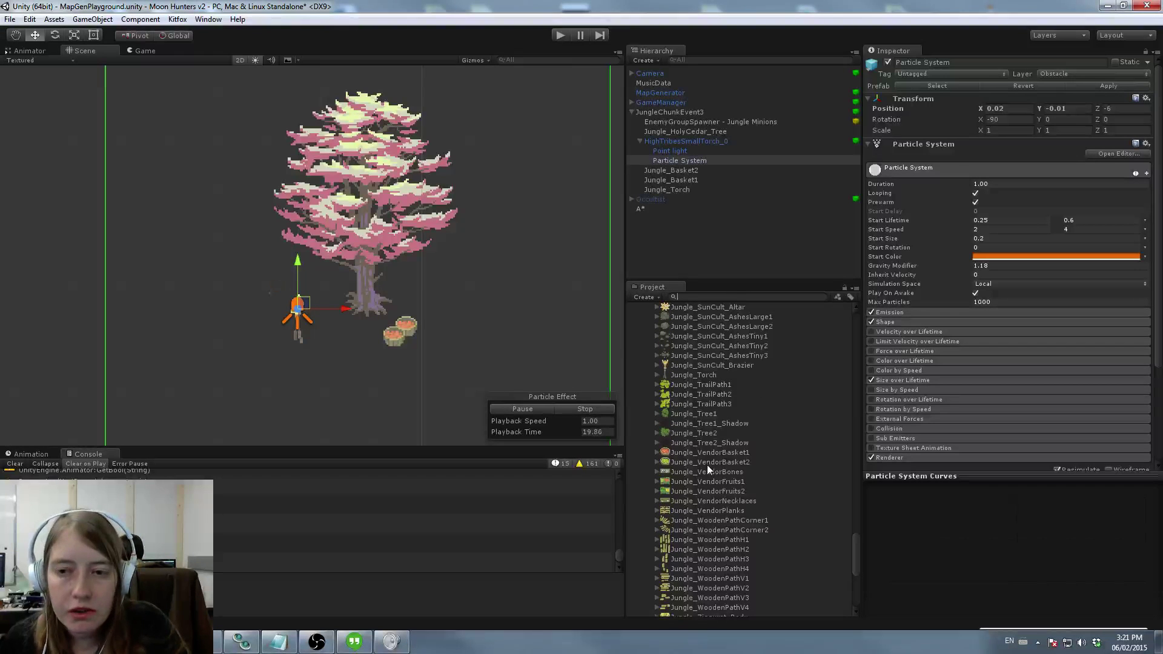
pyautogui.scroll(10, 707, 468)
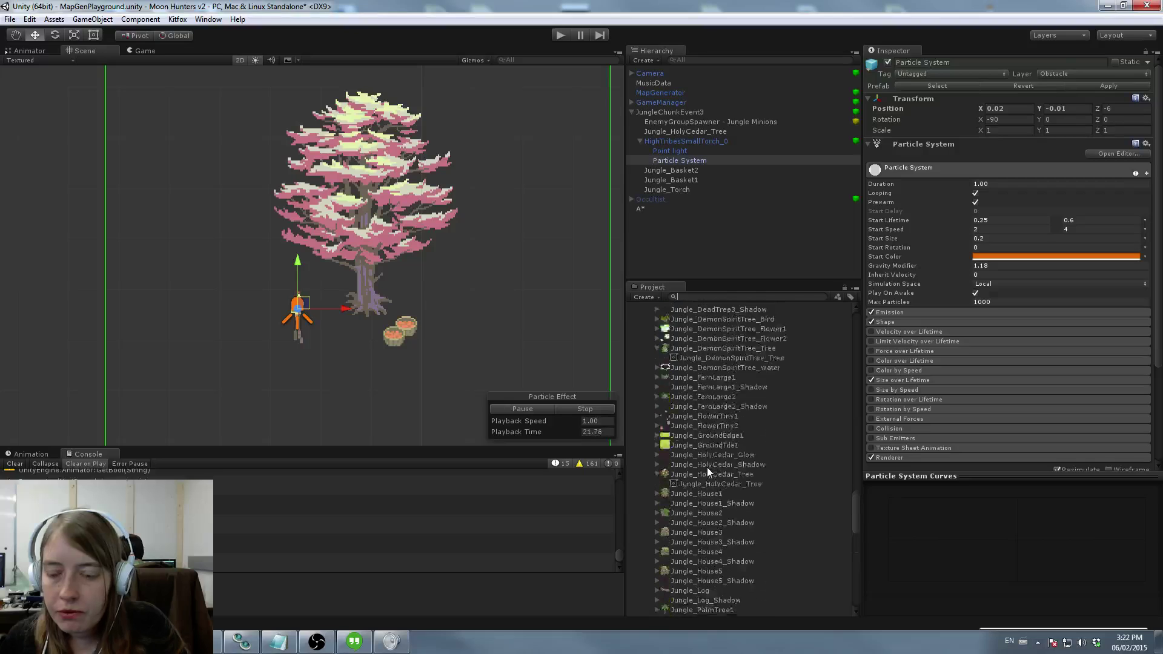
pyautogui.scroll(1, 707, 468)
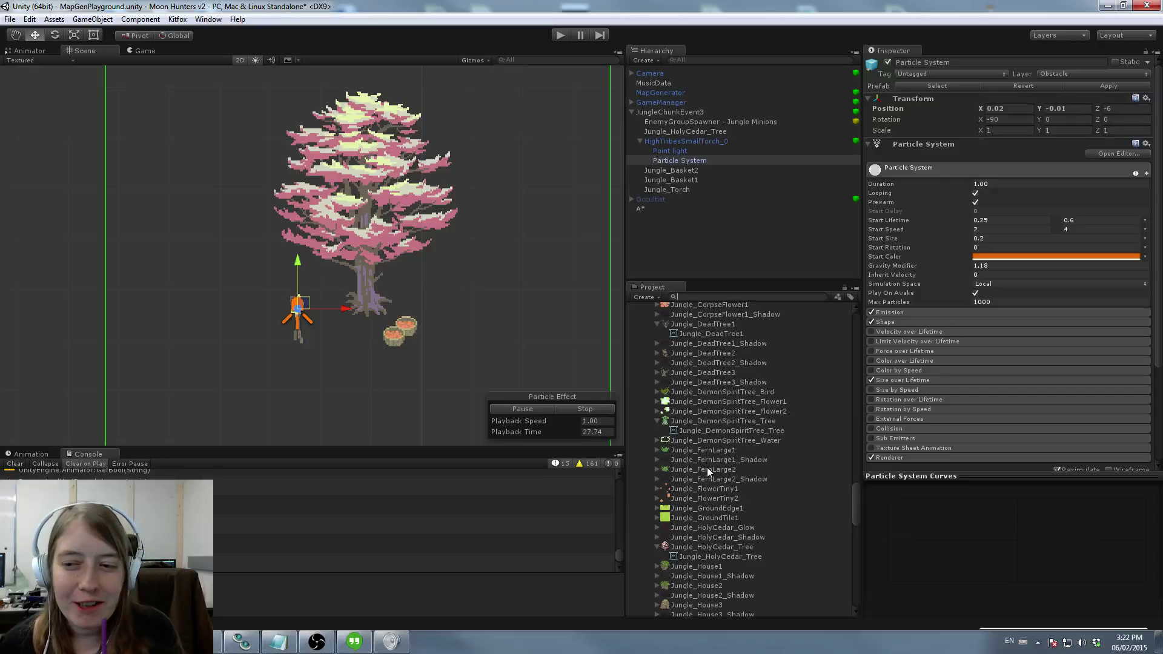
pyautogui.scroll(10, 707, 437)
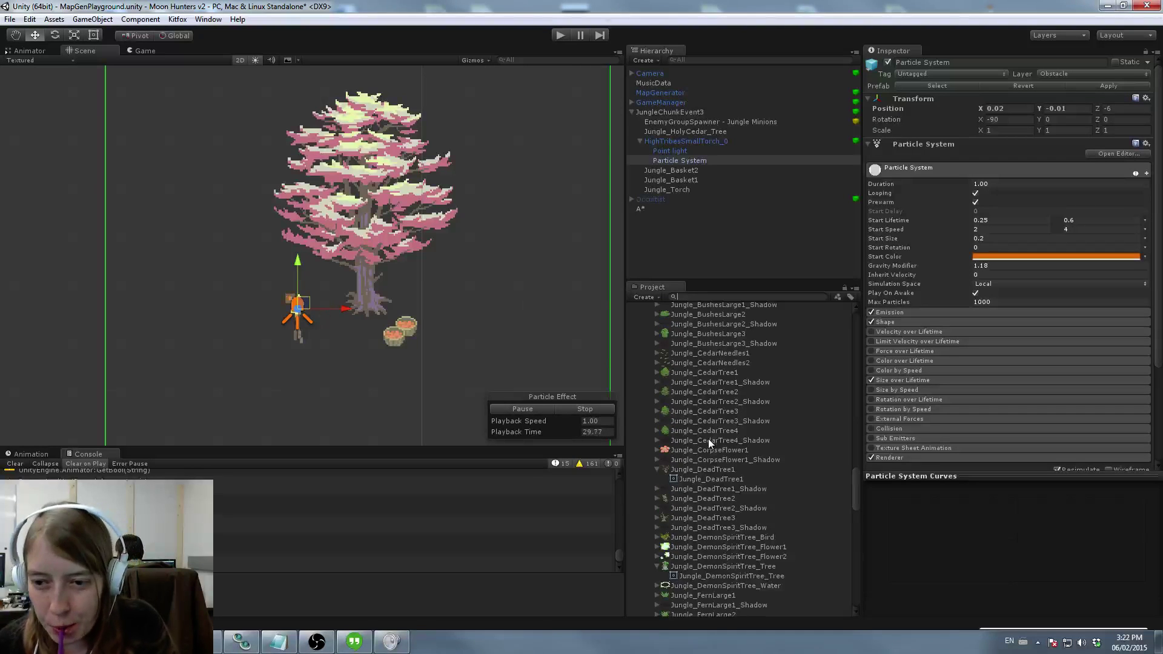
pyautogui.scroll(4, 707, 439)
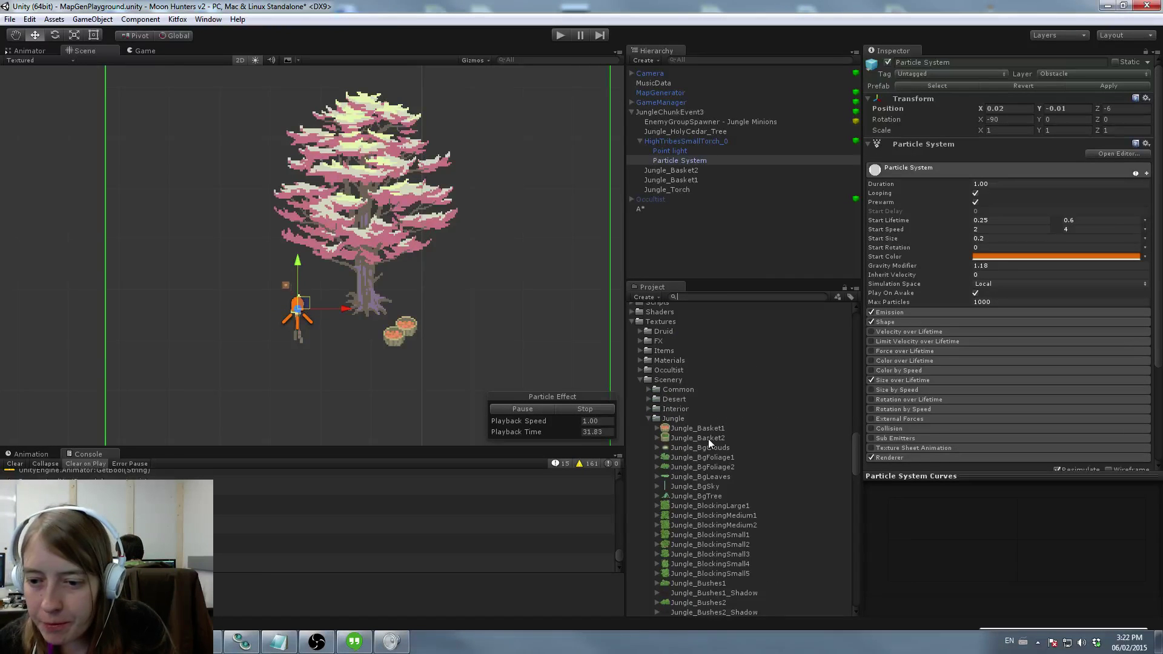
pyautogui.scroll(-15, 708, 439)
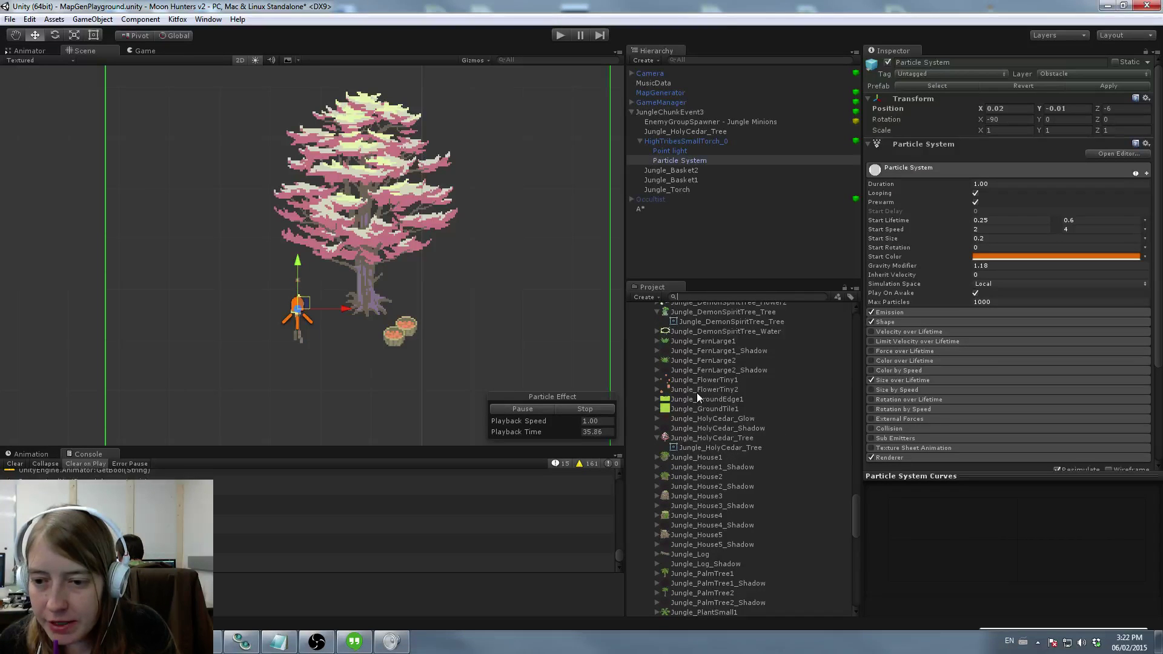
# Step: Scatter the Jungle_FlowerTiny1 sprite and two duplicates around the cedar's base and add a Jungle_FlowerTiny2 sprite
pyautogui.moveTo(695, 381); pyautogui.dragTo(434, 311)
pyautogui.hotkey('ctrl', 'd')
pyautogui.hotkey('ctrl', 'd')
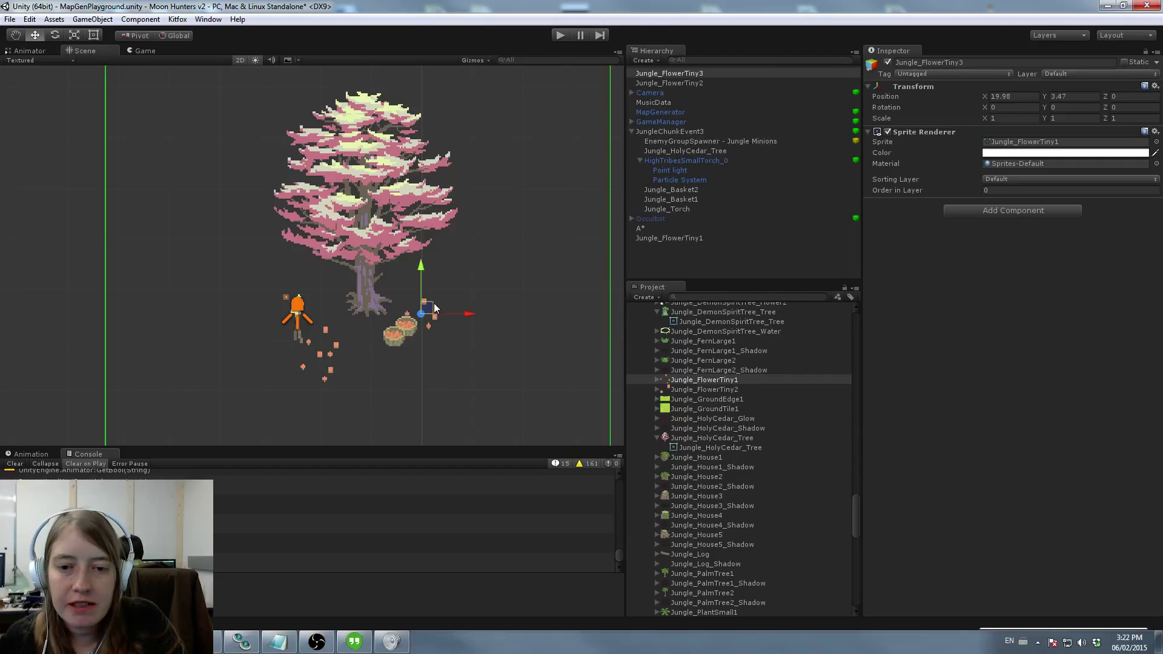
pyautogui.click(706, 389)
pyautogui.moveTo(713, 390); pyautogui.dragTo(416, 358)
# Step: Move both baskets lower, below the flower patch to the right of the cedar
pyautogui.click(402, 340)
pyautogui.click(409, 330)
pyautogui.click(414, 342)
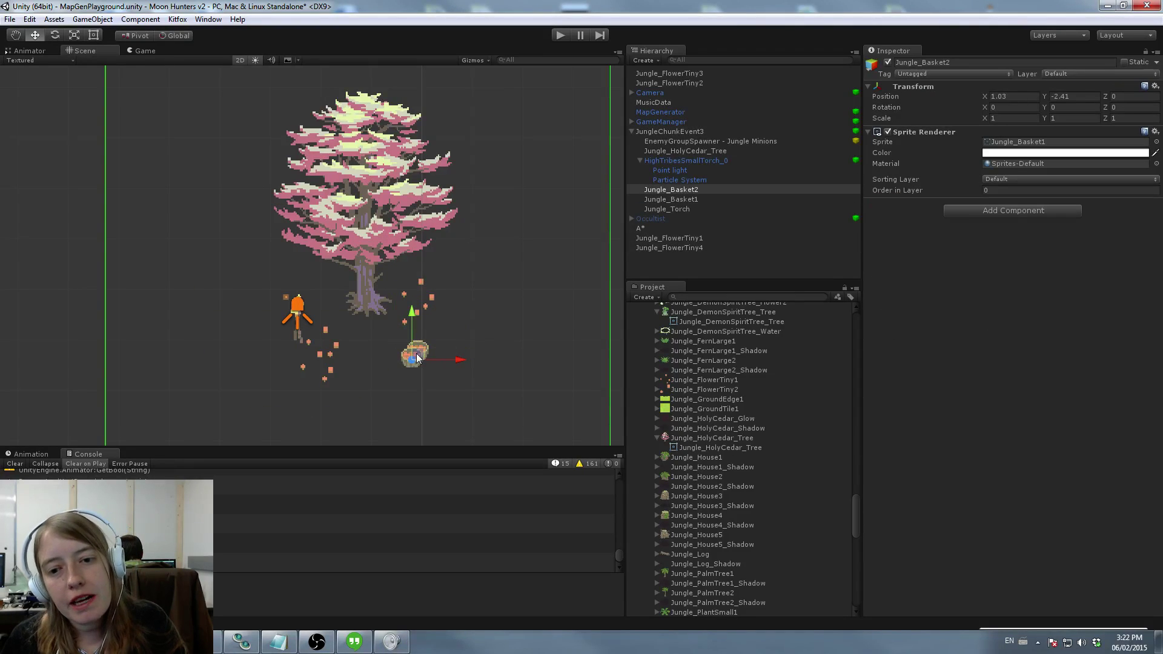
# Step: Search the project for "particle" and open the Particles folder to list its prefabs
pyautogui.click(366, 289)
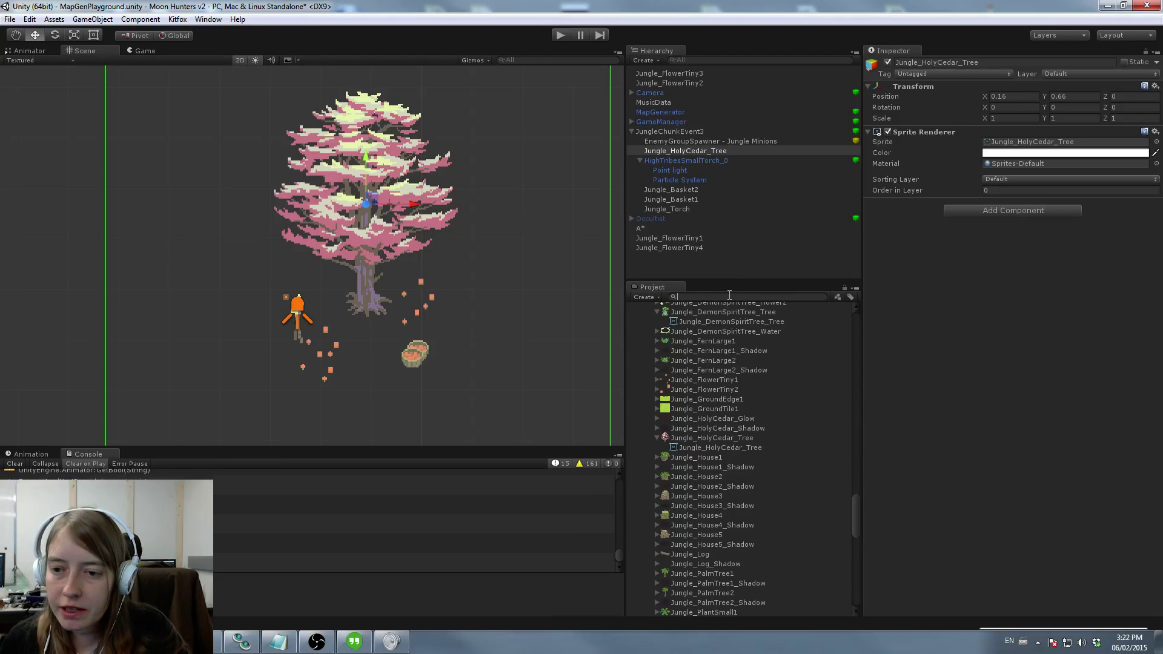
pyautogui.write('particle')
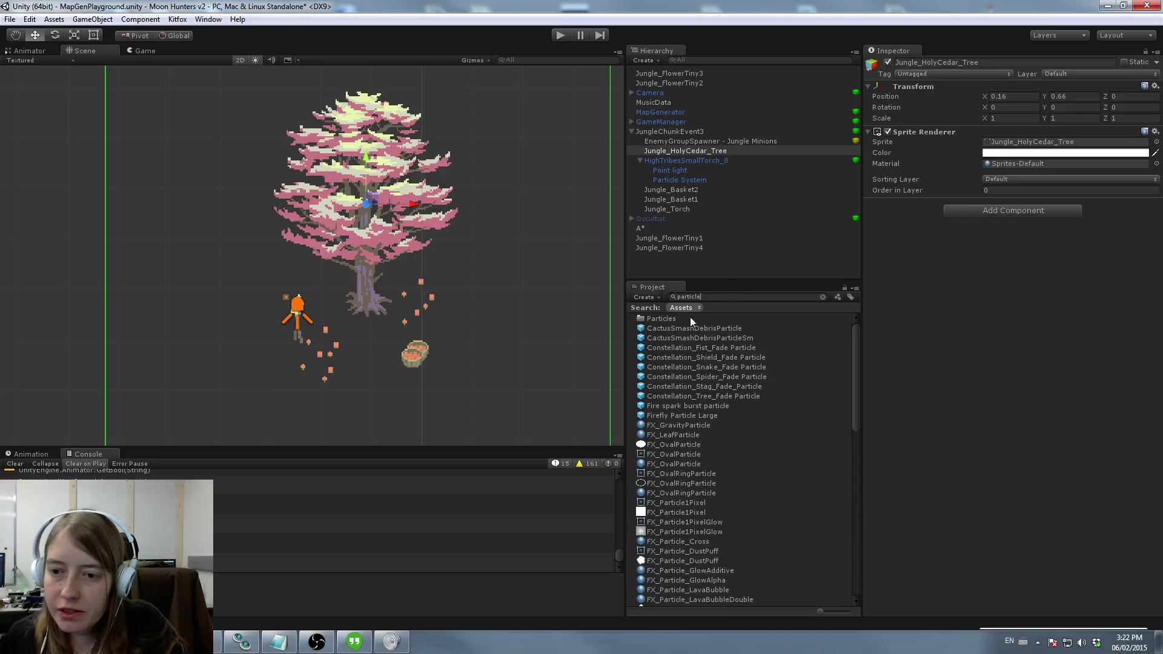
pyautogui.doubleClick(660, 319)
pyautogui.scroll(1, 703, 402)
pyautogui.click(641, 380)
pyautogui.scroll(-1, 666, 411)
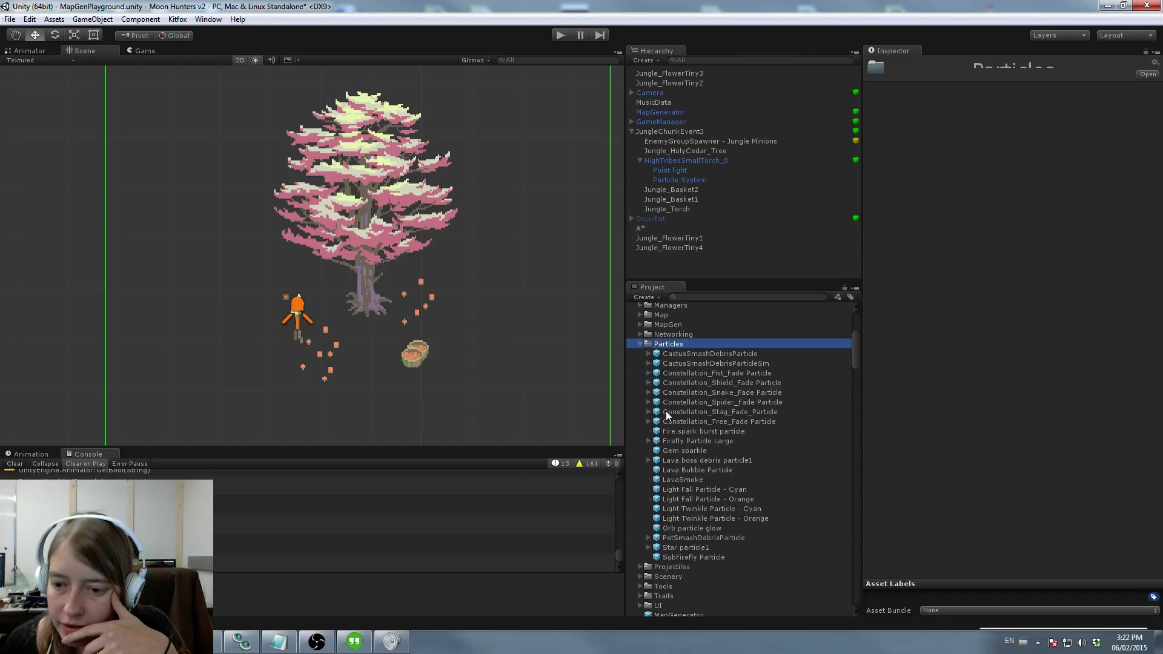
# Step: Place the Firefly Particle Large prefab to the left of the cedar and expand its child objects
pyautogui.click(692, 440)
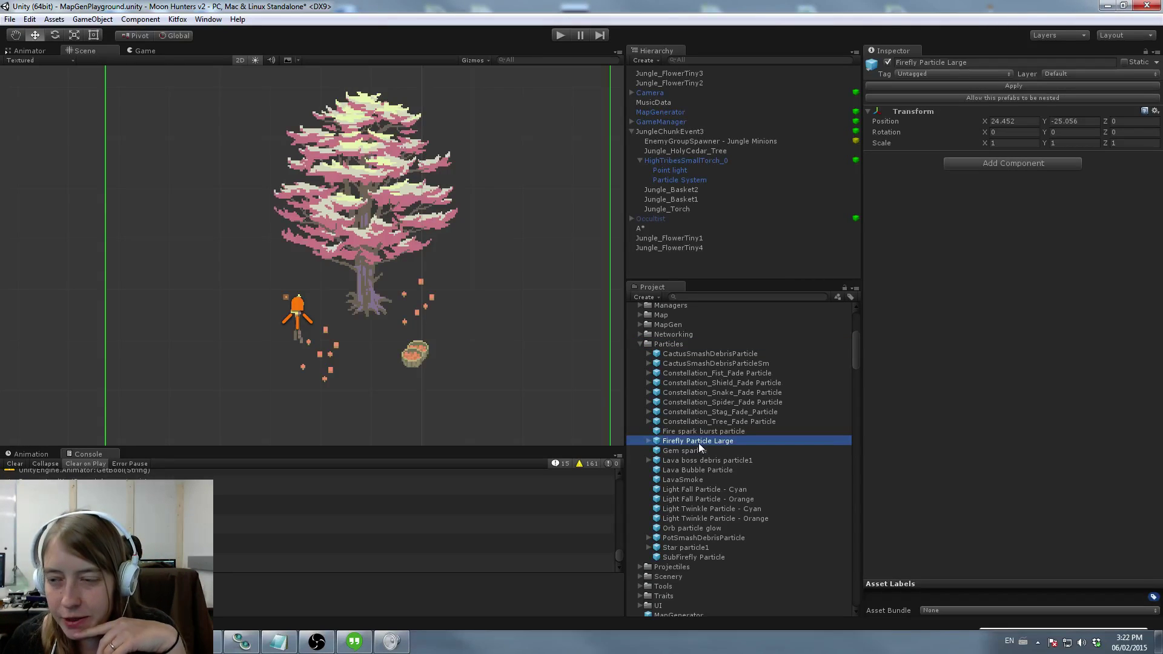
pyautogui.moveTo(697, 442); pyautogui.dragTo(262, 253)
pyautogui.scroll(2, 271, 281)
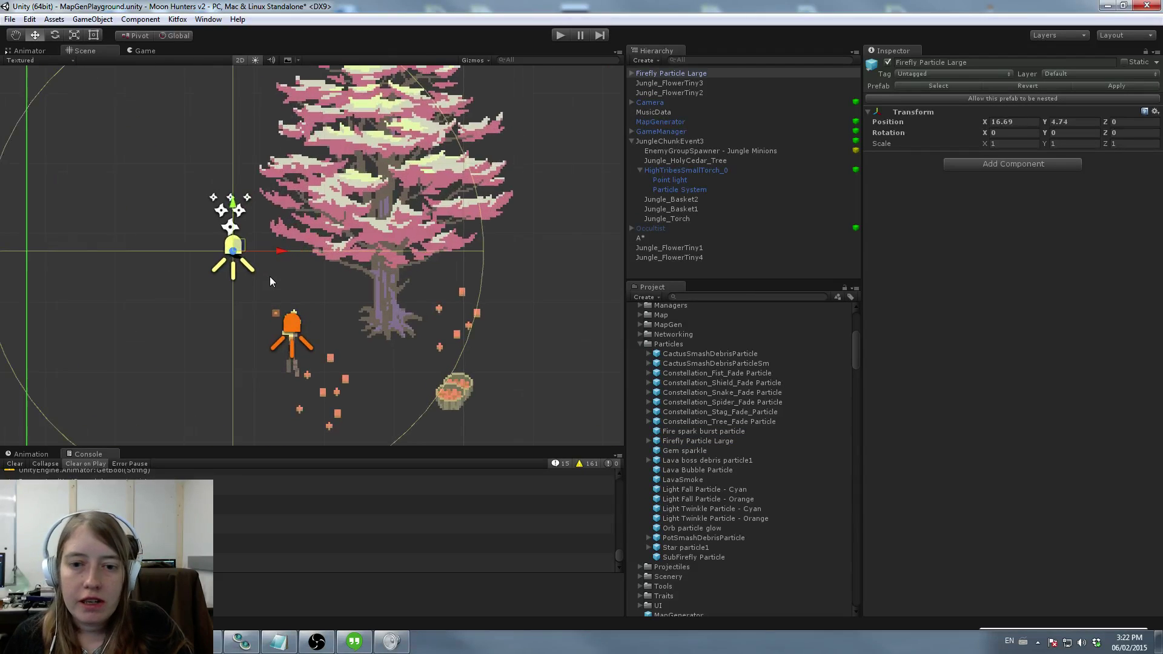
pyautogui.click(631, 73)
pyautogui.click(684, 84)
pyautogui.click(640, 83)
pyautogui.scroll(3, 286, 202)
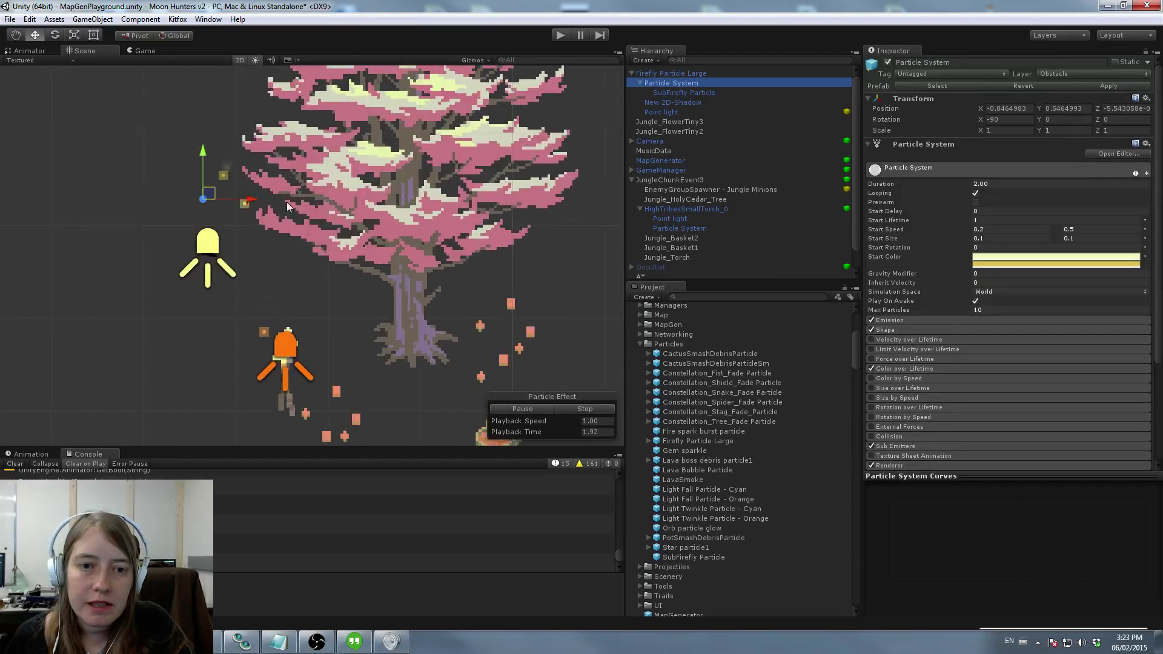
# Step: Duplicate Firefly Particle Large twice, with one copy in front of the trunk and one to the right of it
pyautogui.click(199, 213)
pyautogui.moveTo(200, 215); pyautogui.dragTo(348, 308)
pyautogui.click(212, 250)
pyautogui.scroll(-3, 242, 264)
pyautogui.hotkey('ctrl', 'd')
pyautogui.hotkey('ctrl', 'd')
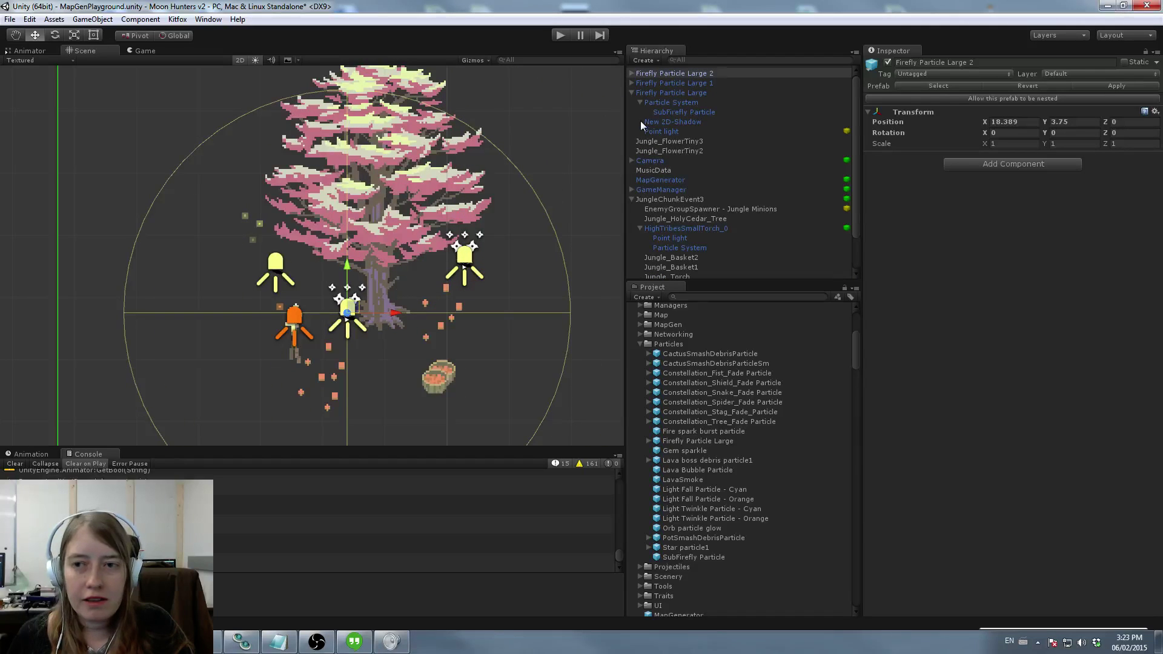
# Step: Move Firefly Particle Large 1 and the original Firefly Particle Large closer to the cedar's trunk
pyautogui.click(683, 83)
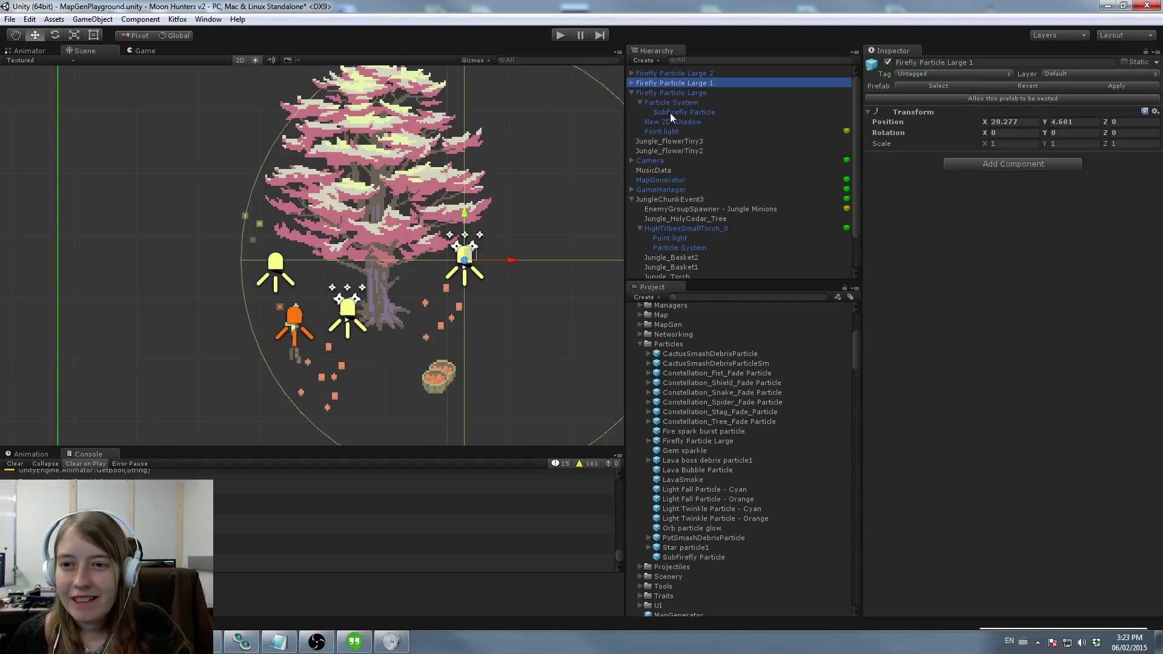
pyautogui.click(632, 83)
pyautogui.click(632, 73)
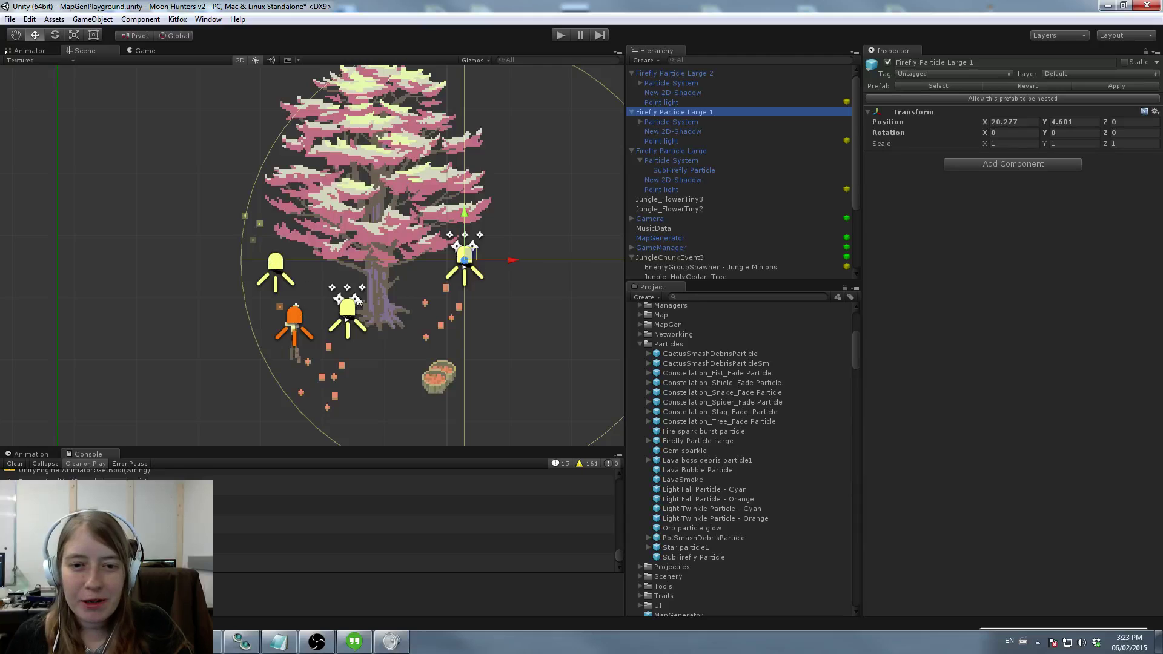
pyautogui.moveTo(464, 258); pyautogui.dragTo(421, 269)
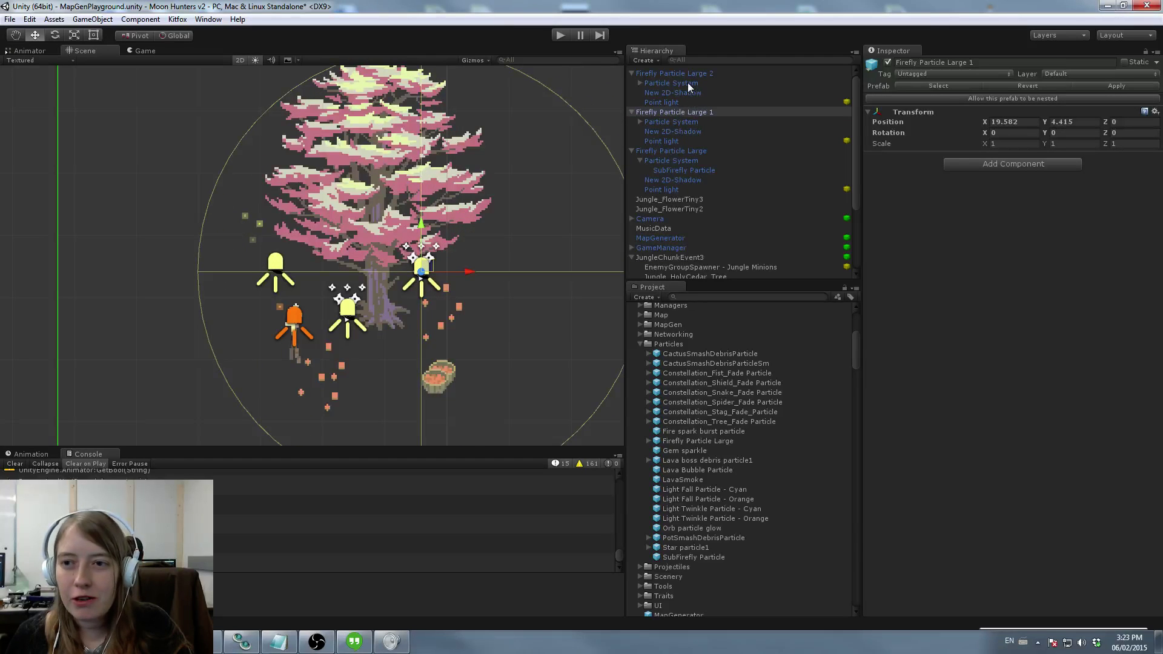
pyautogui.click(685, 124)
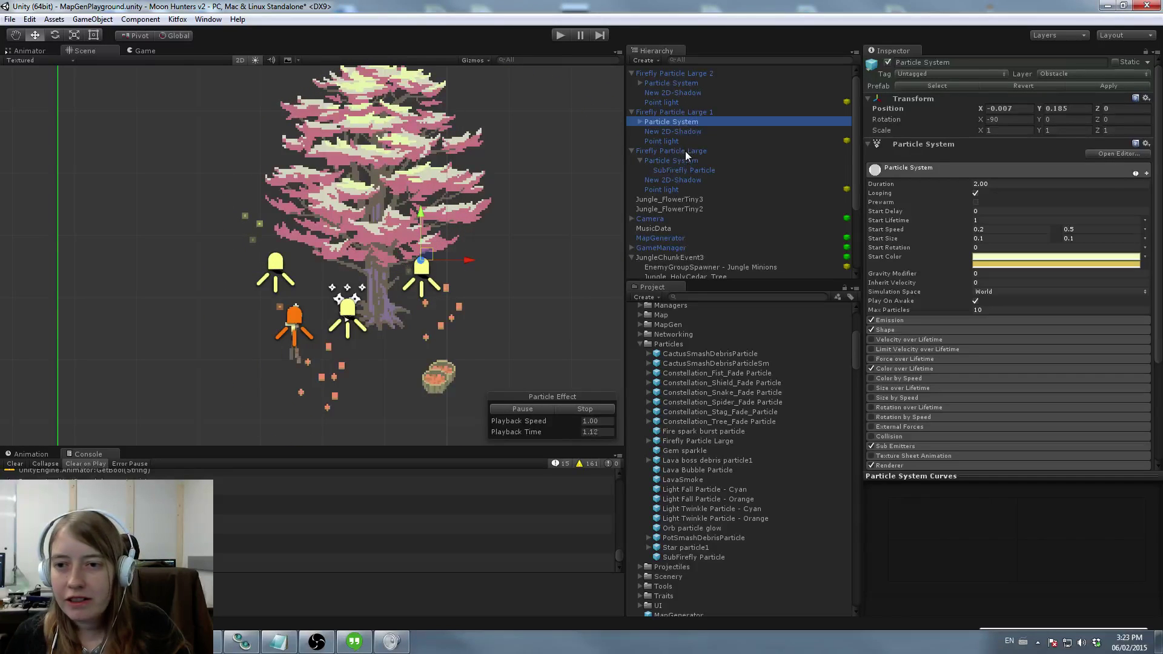
pyautogui.click(685, 151)
pyautogui.moveTo(290, 263)
pyautogui.mouseDown()
pyautogui.moveTo(316, 251)
pyautogui.moveTo(305, 245)
pyautogui.mouseUp()
pyautogui.scroll(-2, 395, 263)
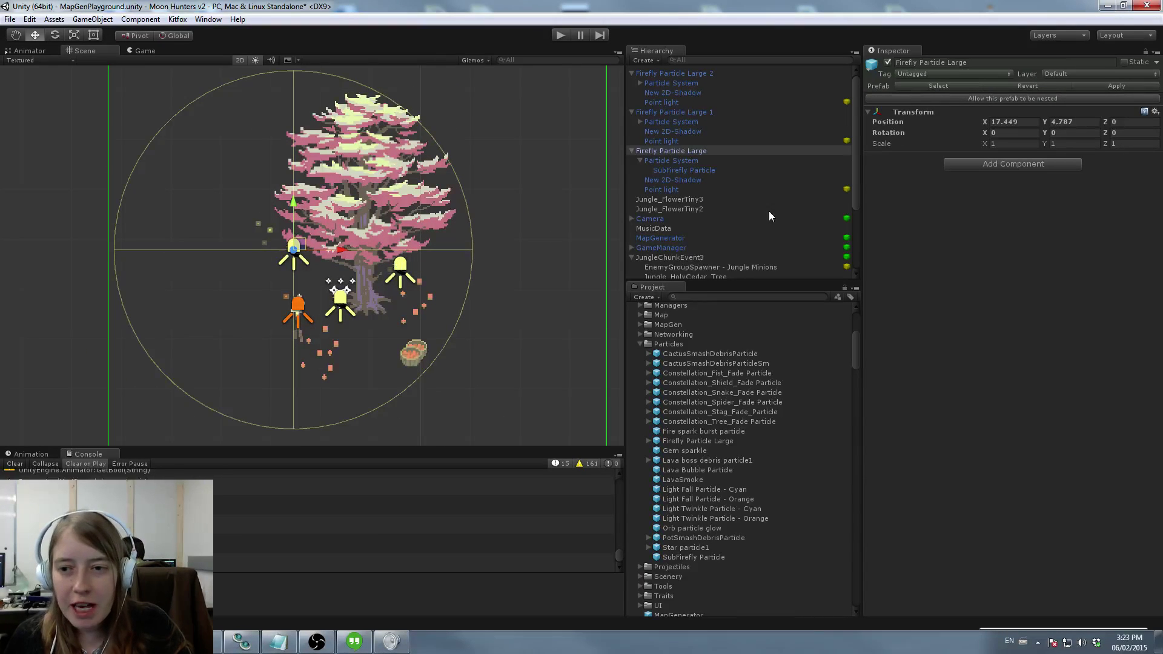
# Step: Make the three fireflies, Jungle_FlowerTiny3 and Jungle_FlowerTiny2 children of JungleChunkEvent3, accepting the loss of the prefab connection
pyautogui.click(680, 73)
pyautogui.keyDown('shift'); pyautogui.click(685, 207); pyautogui.keyUp('shift')
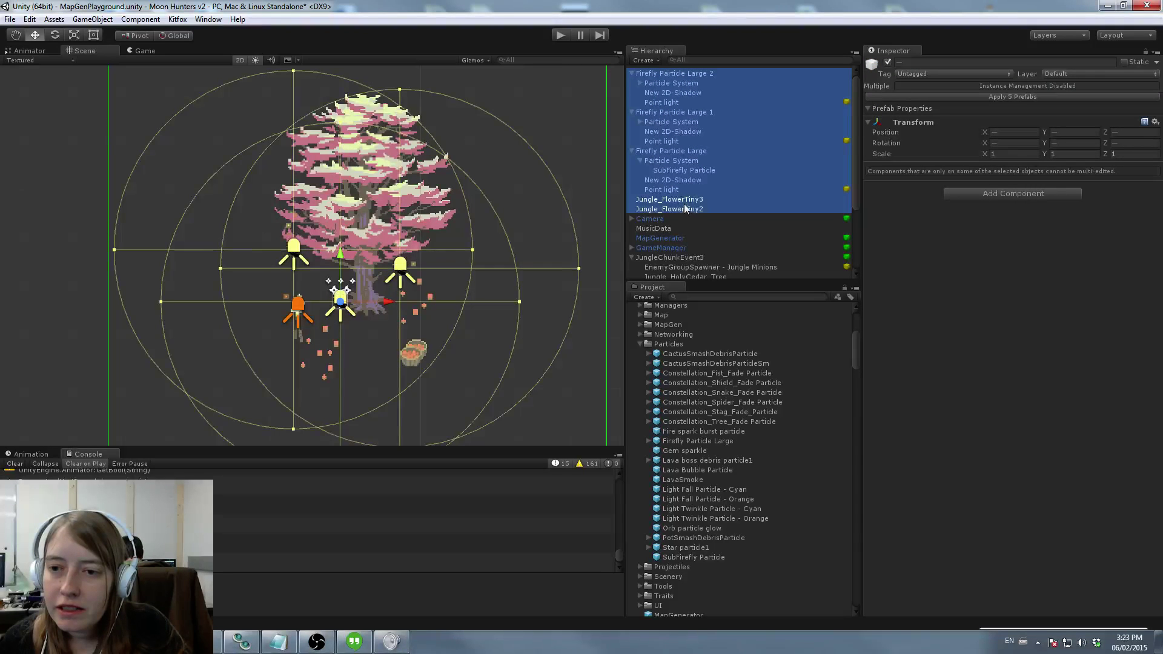
pyautogui.moveTo(685, 208); pyautogui.dragTo(688, 259)
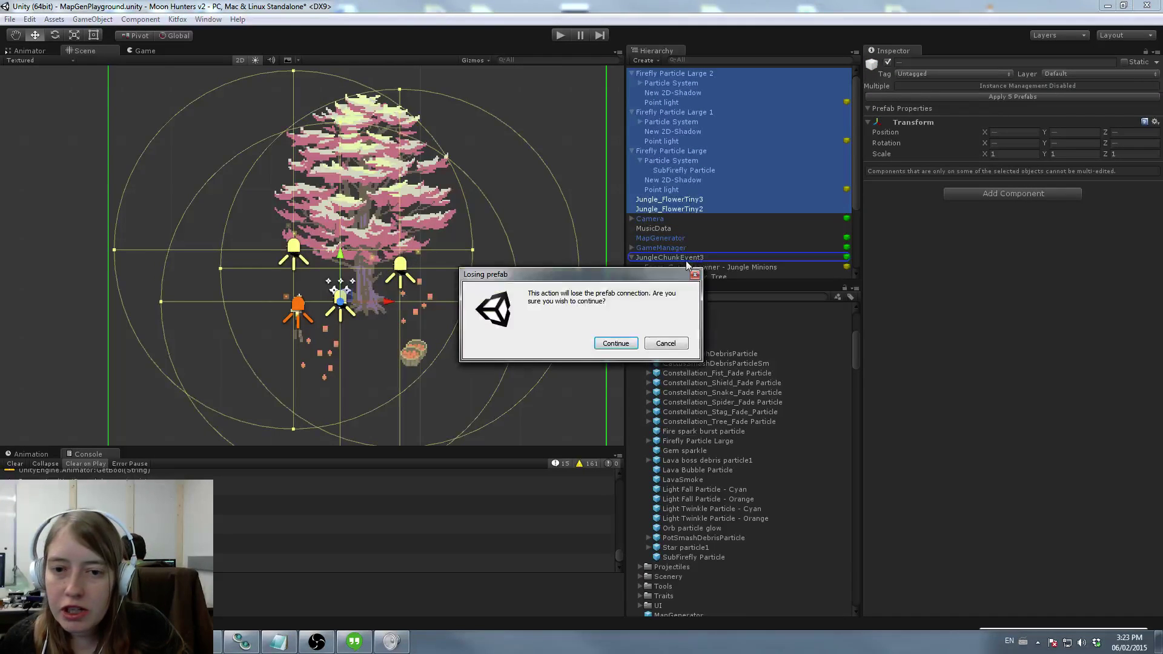
pyautogui.click(613, 343)
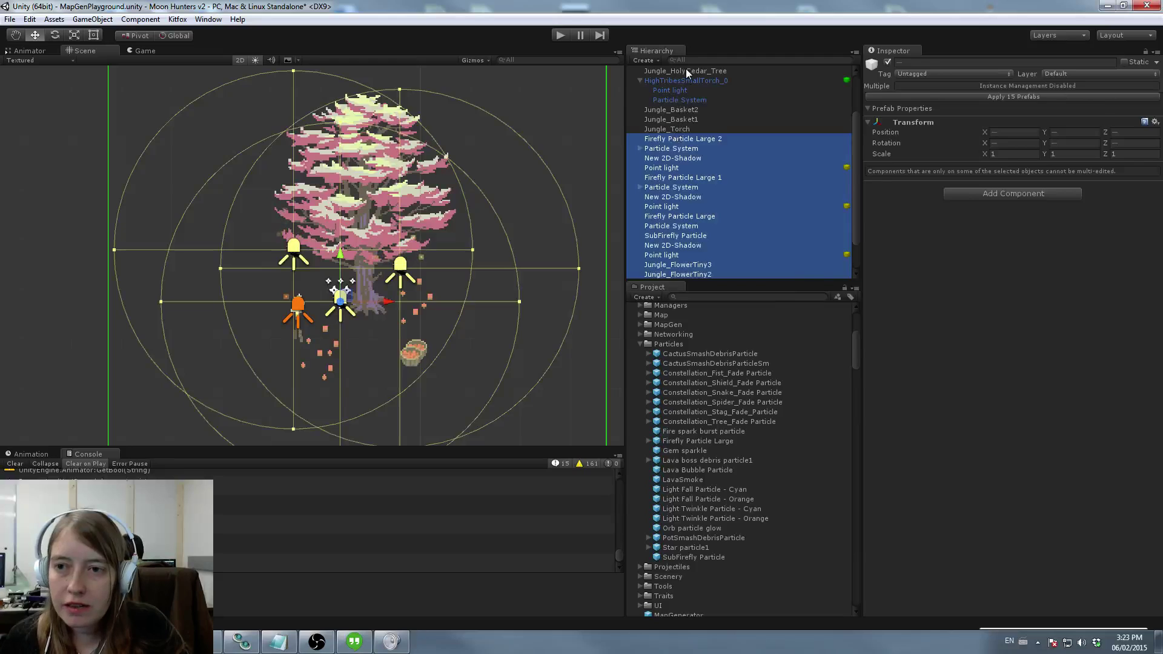
# Step: Try moving JungleChunkEvent3 slightly to test which objects follow it, and undo the move
pyautogui.click(686, 69)
pyautogui.scroll(2, 693, 141)
pyautogui.click(678, 113)
pyautogui.scroll(-2, 421, 263)
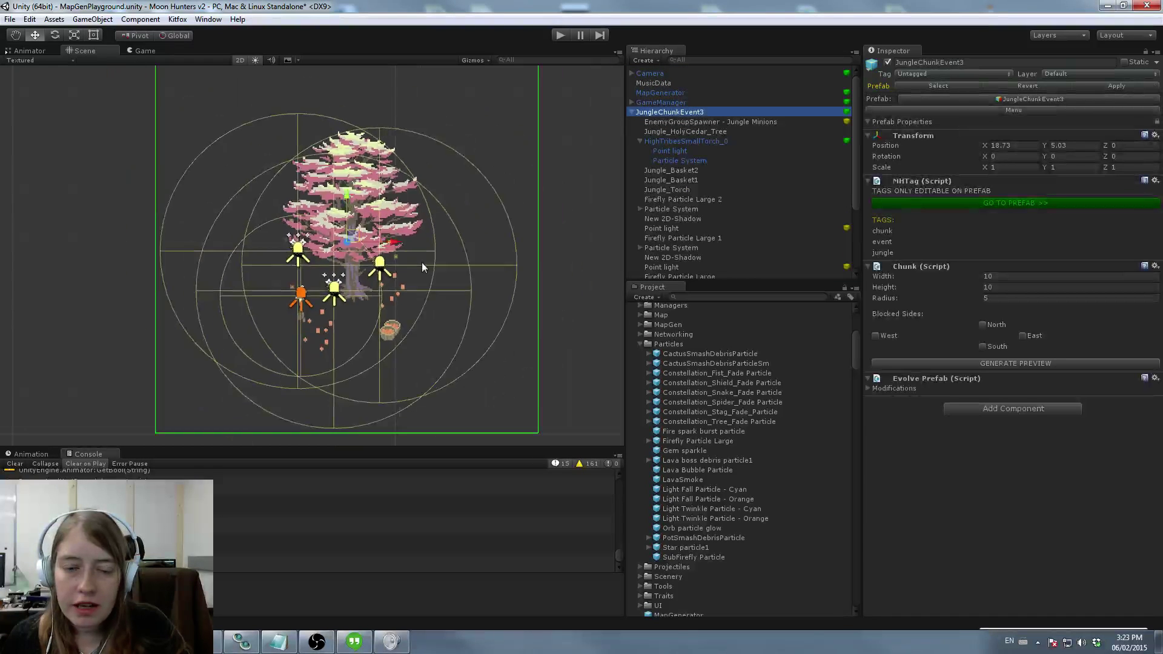
pyautogui.moveTo(347, 241)
pyautogui.mouseDown()
pyautogui.moveTo(330, 226)
pyautogui.moveTo(337, 244)
pyautogui.mouseUp()
pyautogui.hotkey('ctrl', 'z')
# Step: Make the remaining flowers Jungle_FlowerTiny1 and Jungle_FlowerTiny4 children of JungleChunkEvent3
pyautogui.click(633, 112)
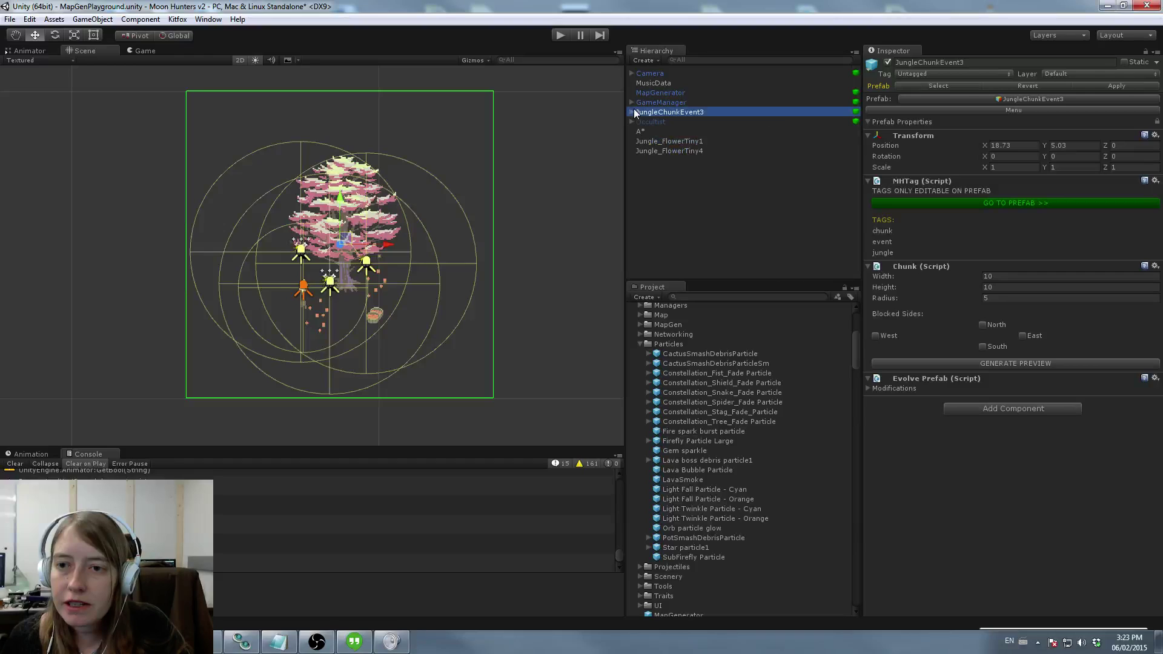
pyautogui.click(662, 141)
pyautogui.keyDown('ctrl'); pyautogui.click(667, 150); pyautogui.keyUp('ctrl')
pyautogui.moveTo(668, 151); pyautogui.dragTo(644, 119)
pyautogui.scroll(3, 666, 146)
pyautogui.click(671, 112)
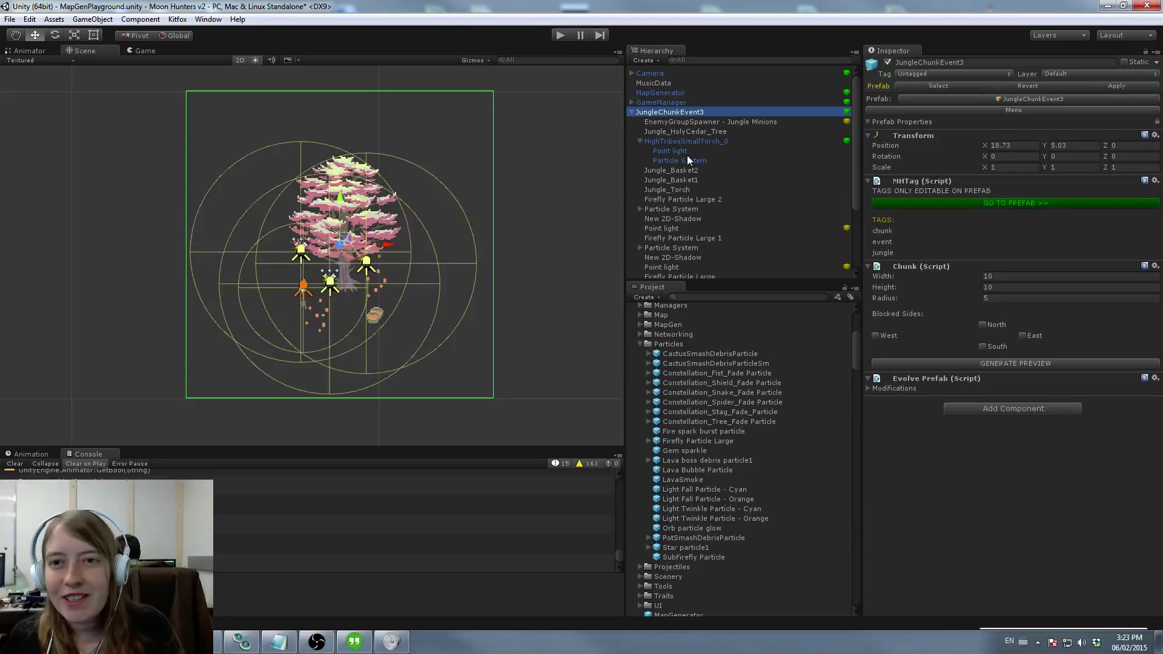
# Step: Move Jungle_FlowerTiny3 in front of the cedar's roots, to about X 0.48, Y -1.84
pyautogui.scroll(-5, 666, 170)
pyautogui.scroll(5, 466, 249)
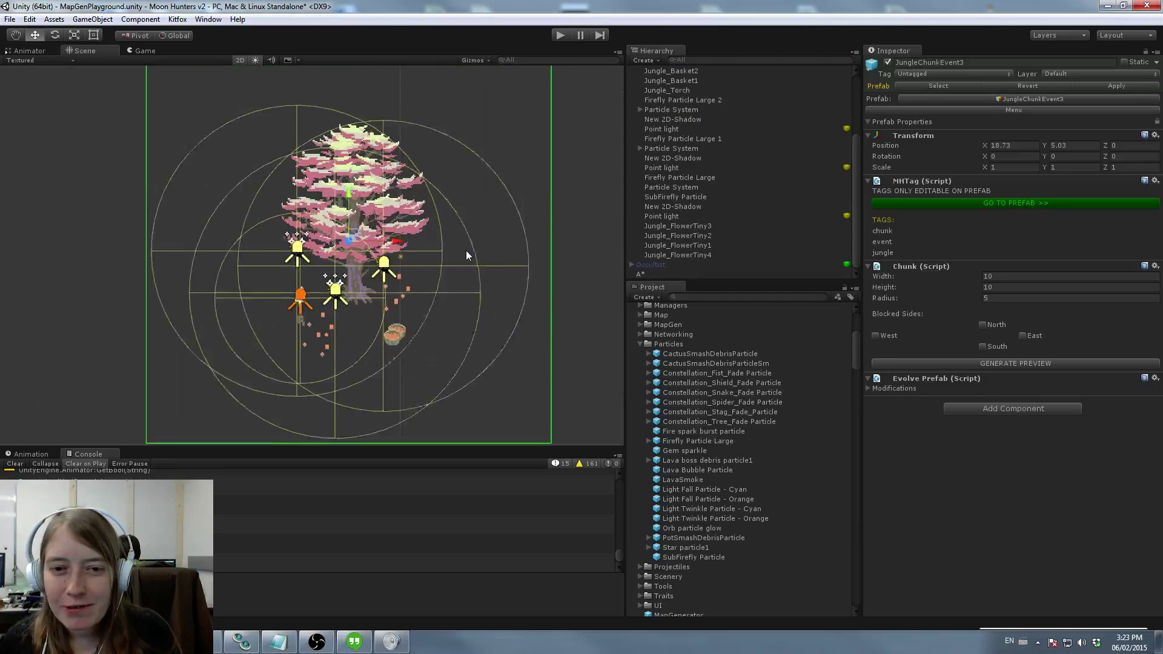
pyautogui.click(435, 291)
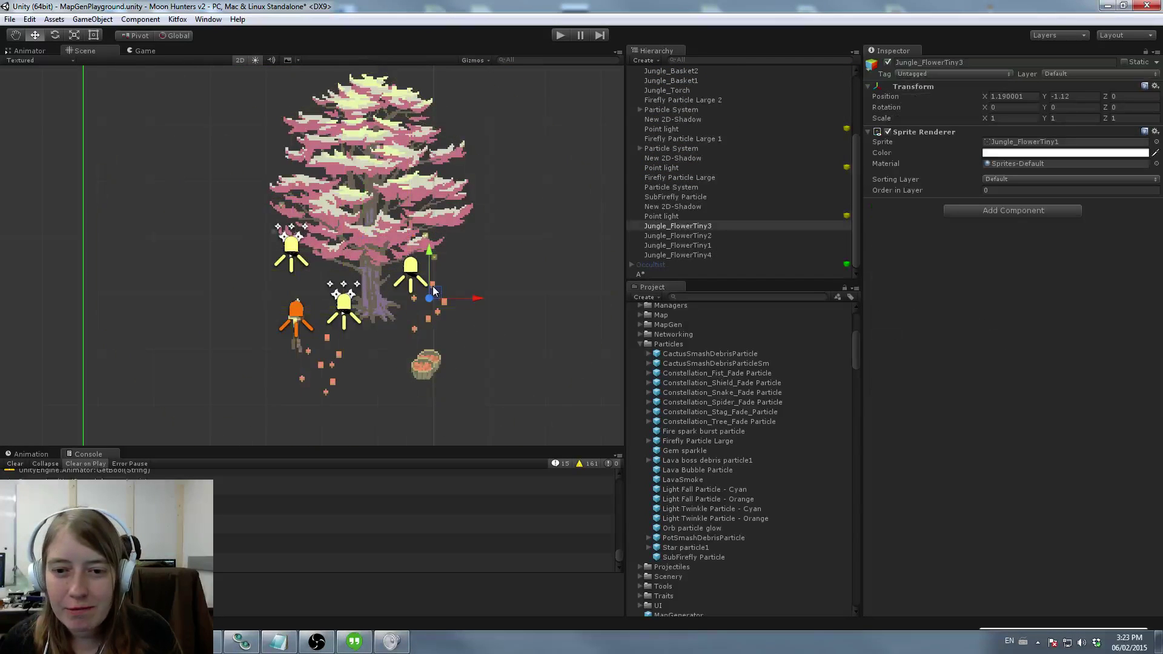
pyautogui.moveTo(436, 293); pyautogui.dragTo(394, 332)
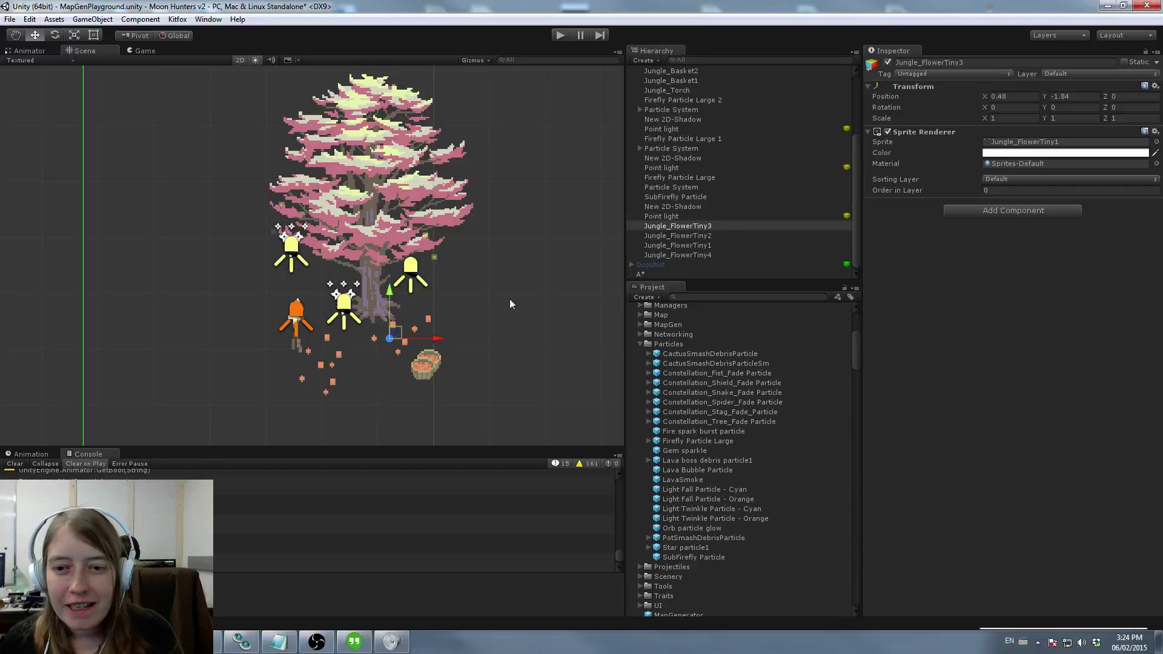
# Step: Place the Fire spark burst particle prefab to the right of the cedar and expand its Emission and Shape settings
pyautogui.scroll(5, 716, 207)
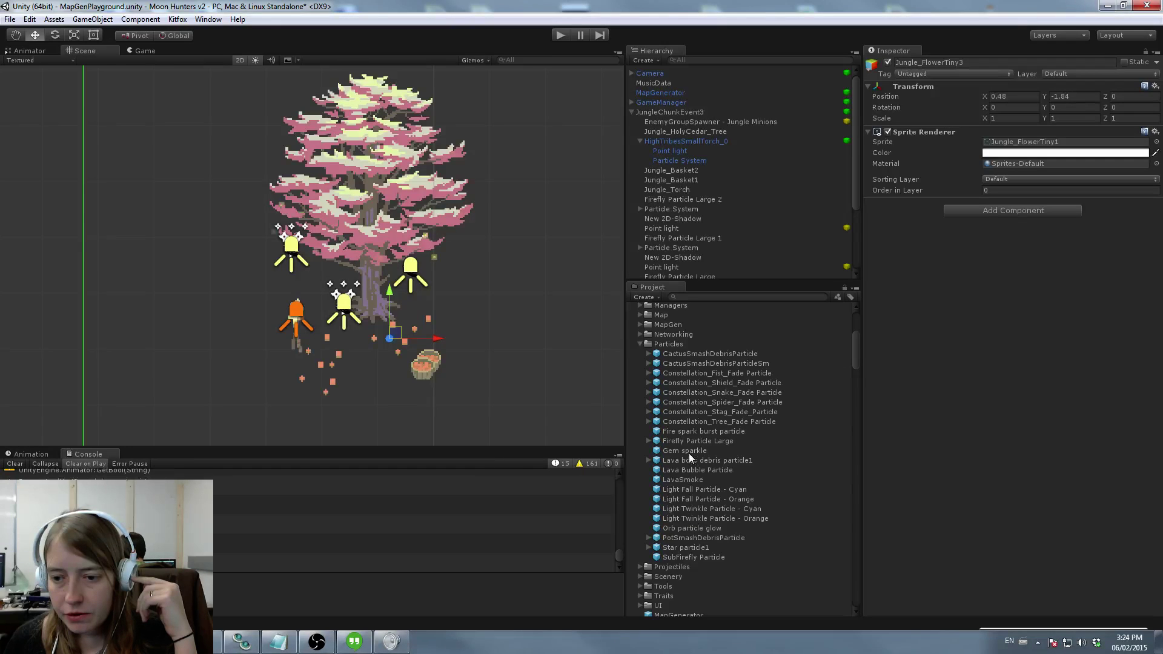
pyautogui.moveTo(687, 435); pyautogui.dragTo(551, 339)
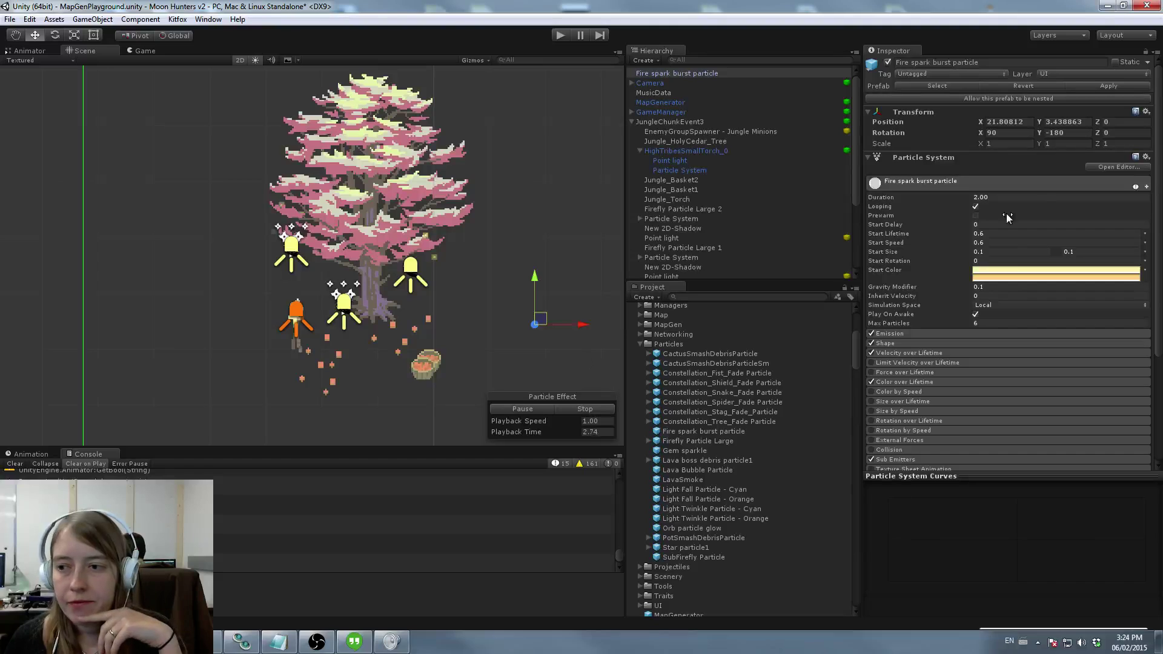
pyautogui.click(928, 333)
pyautogui.click(958, 397)
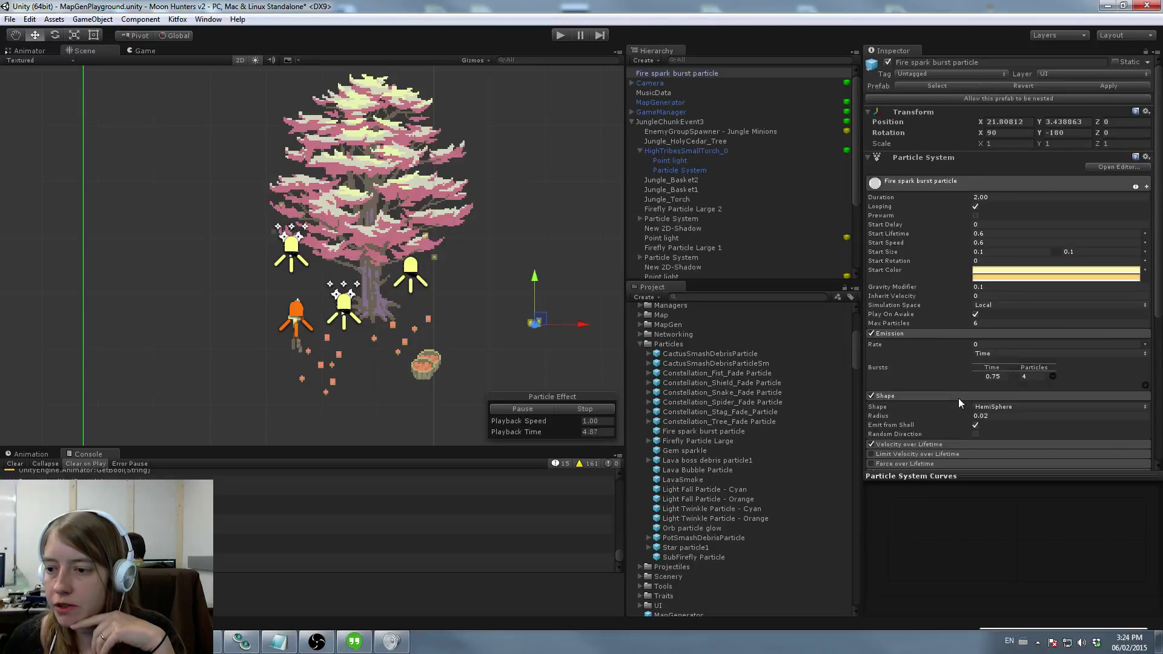
pyautogui.scroll(-3, 951, 375)
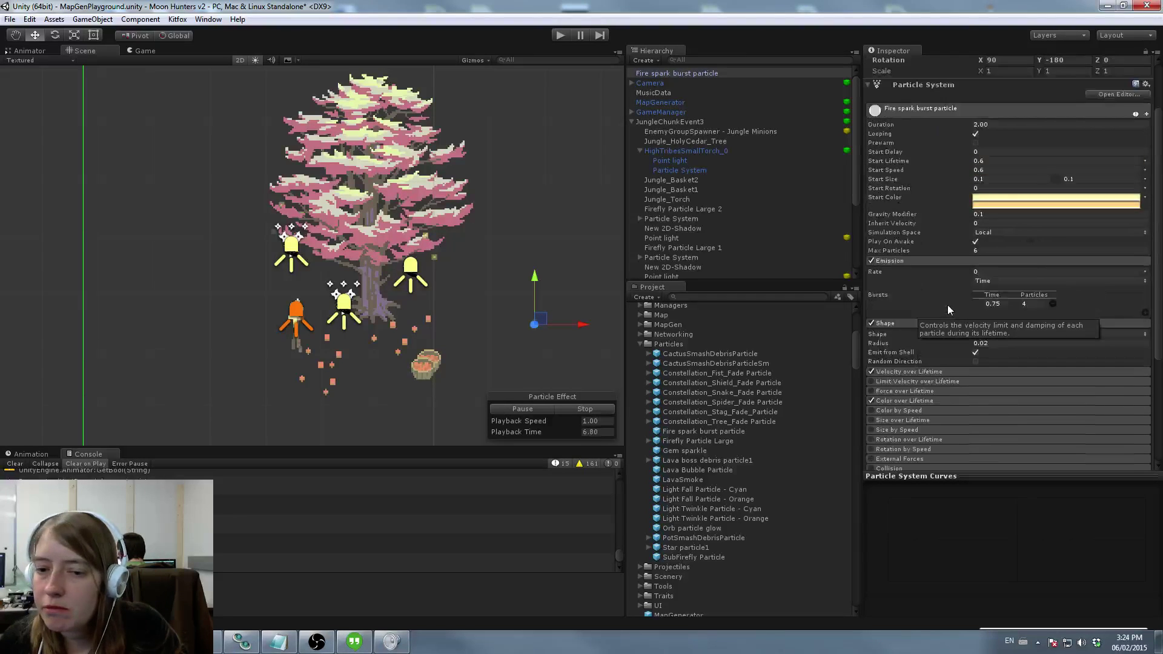
pyautogui.scroll(2, 949, 309)
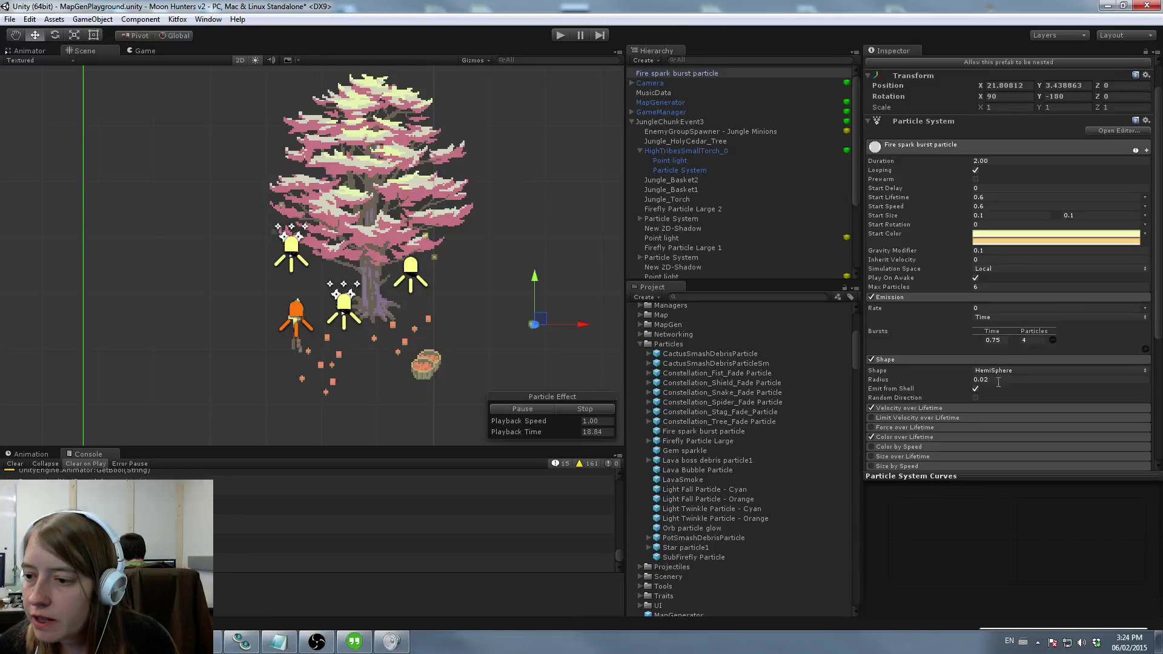
# Step: Change the Fire spark burst particle's emitter shape to Box and set Box X to 1.66
pyautogui.moveTo(967, 381); pyautogui.dragTo(975, 381)
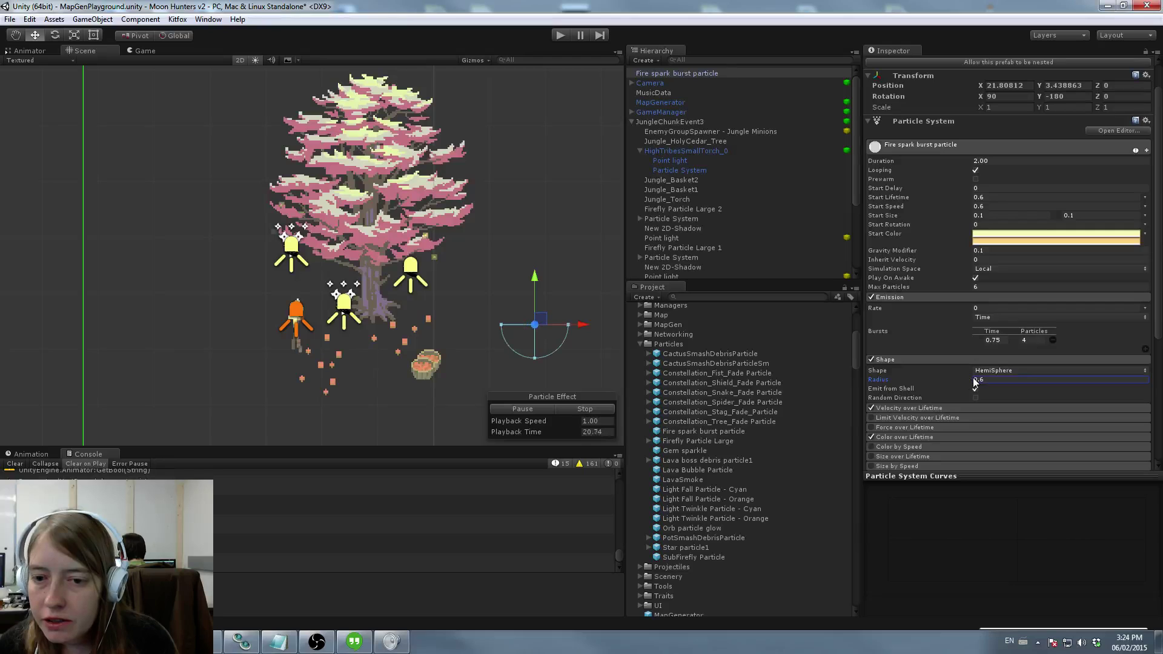
pyautogui.click(984, 371)
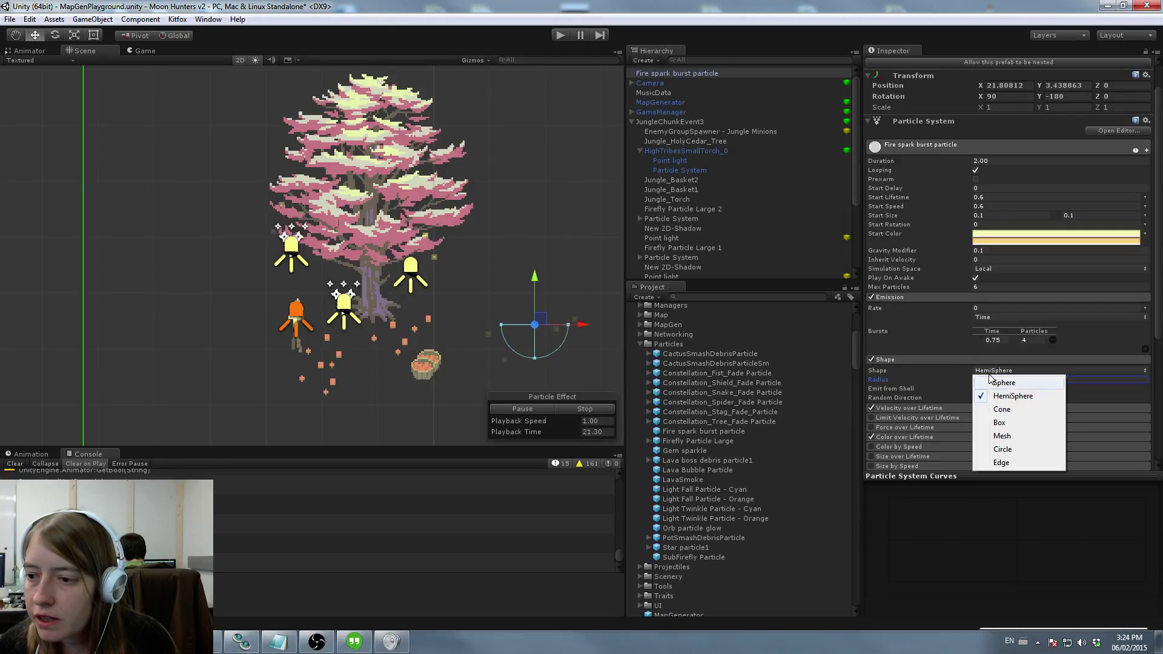
pyautogui.click(1008, 423)
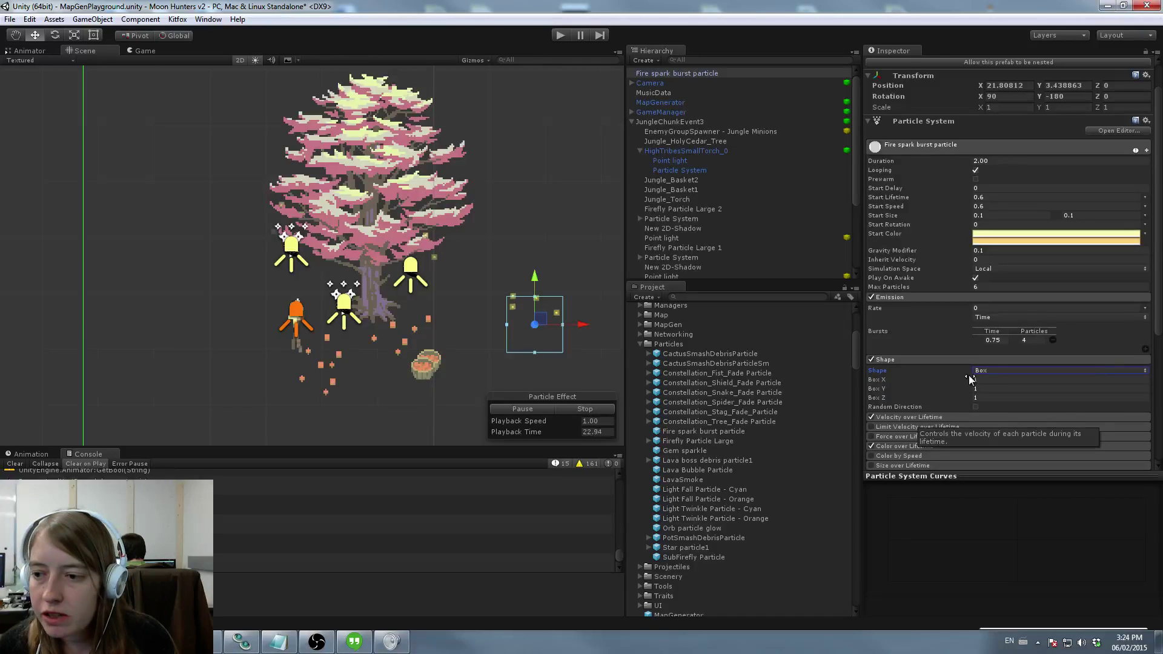
pyautogui.moveTo(964, 379); pyautogui.dragTo(982, 384)
# Step: Try 2.54 as the emitter's Box Y value and flatten it to 0
pyautogui.click(981, 388)
pyautogui.write('2.24')
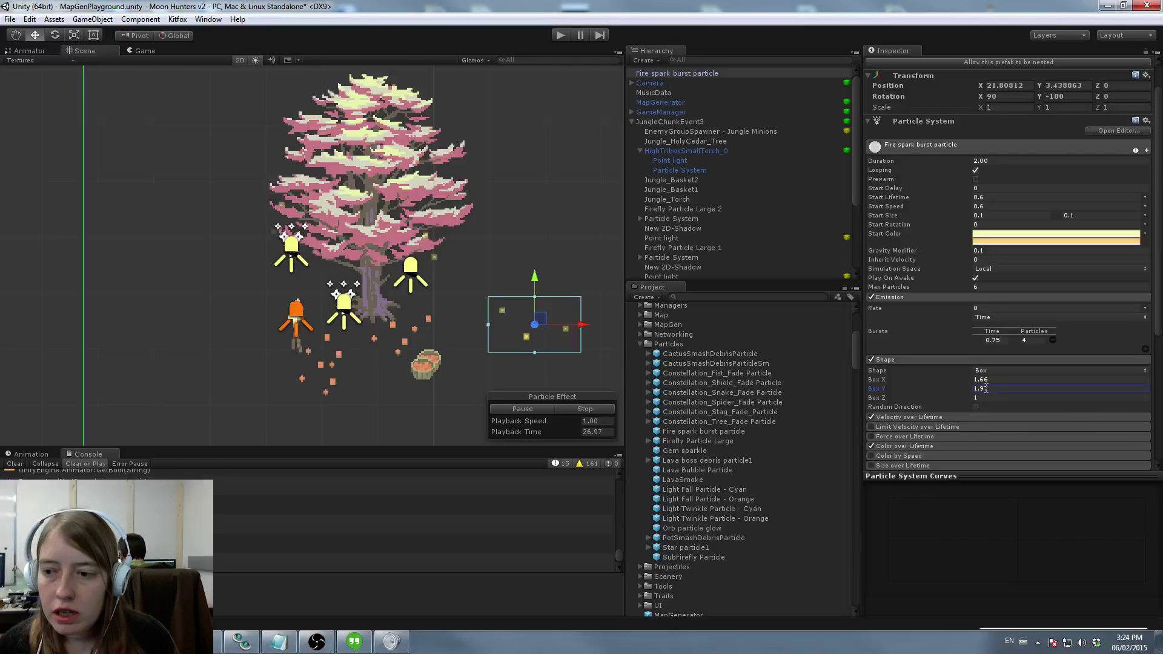
pyautogui.press('BackSpace')
pyautogui.press('BackSpace')
pyautogui.write('54')
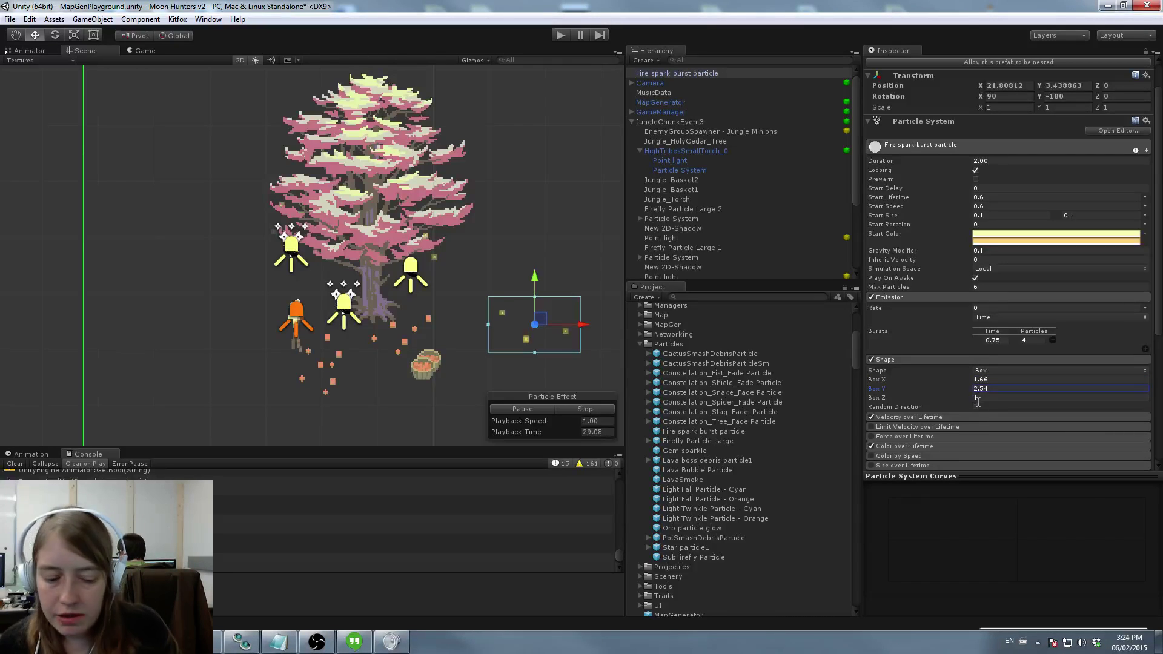
pyautogui.press('Return')
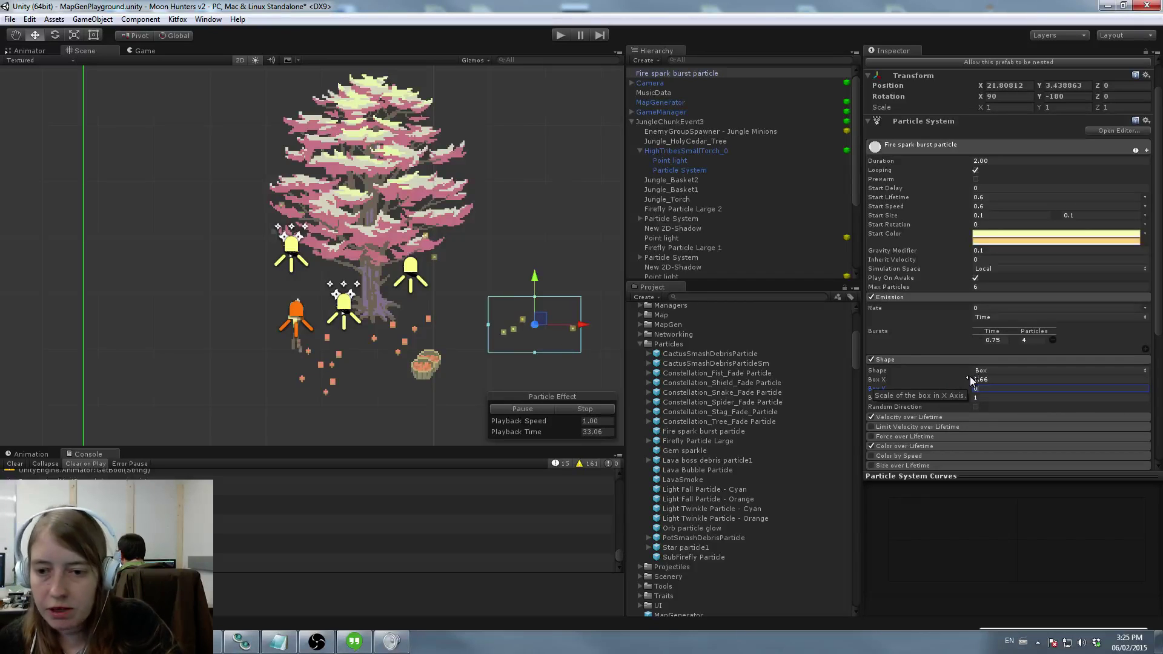
# Step: Keep the Box shape, set Box Z to 2, and move the particle system to about X 22.35, Y 4.27
pyautogui.click(979, 371)
pyautogui.click(1065, 381)
pyautogui.click(1054, 372)
pyautogui.click(1014, 424)
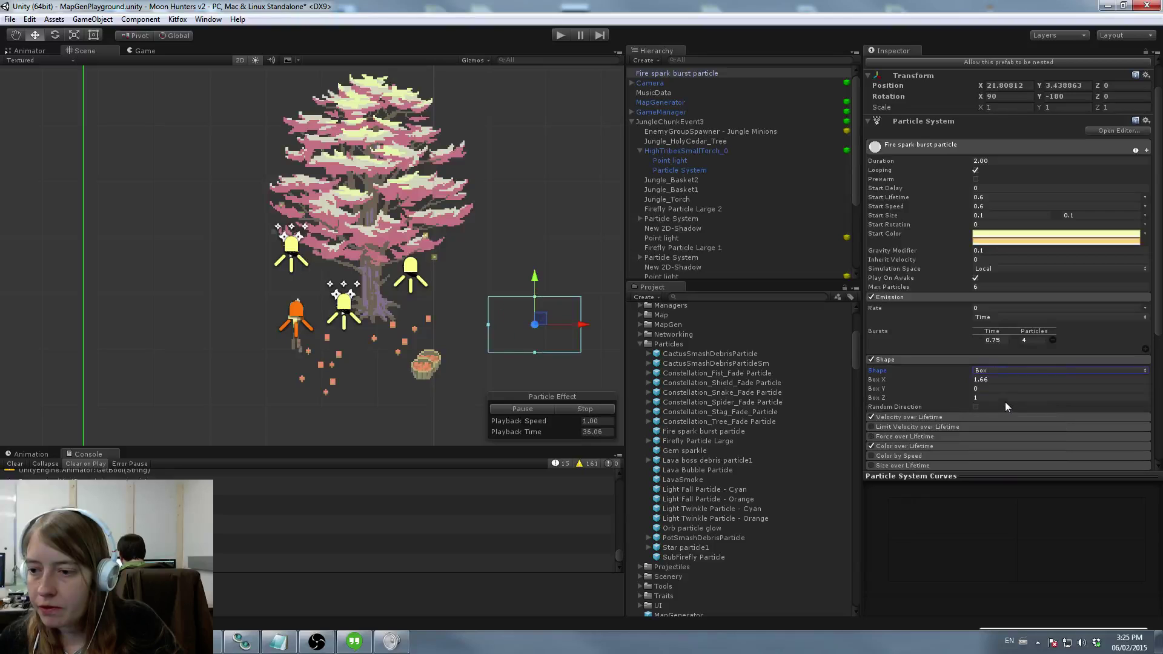
pyautogui.click(995, 398)
pyautogui.write('2')
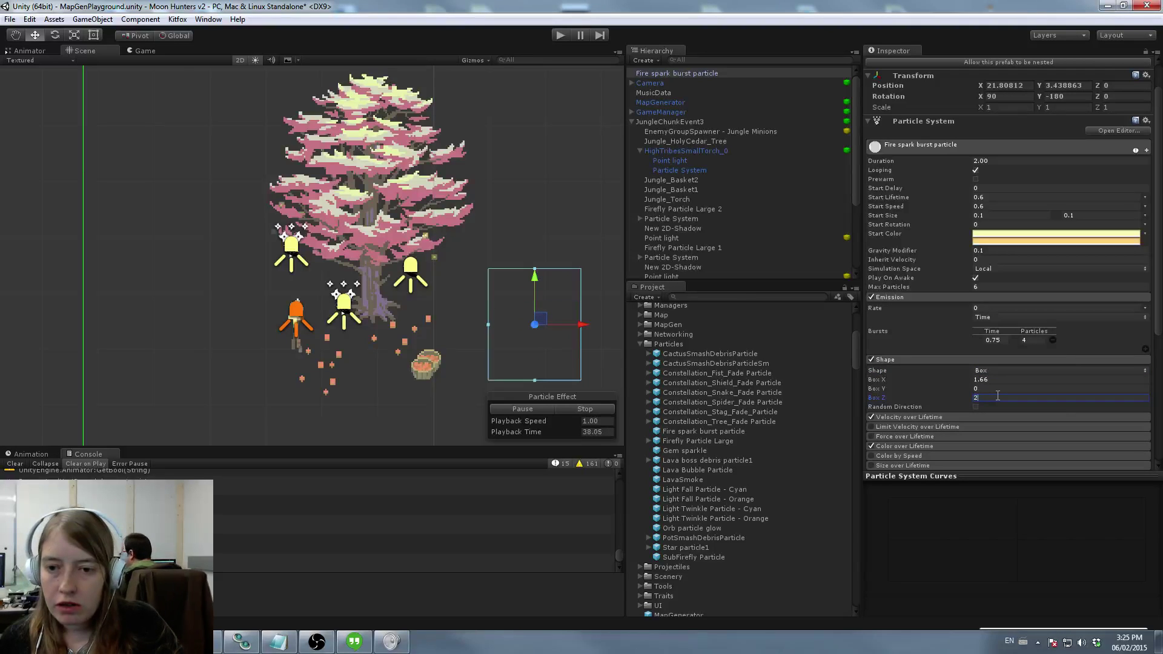
pyautogui.moveTo(539, 319); pyautogui.dragTo(565, 277)
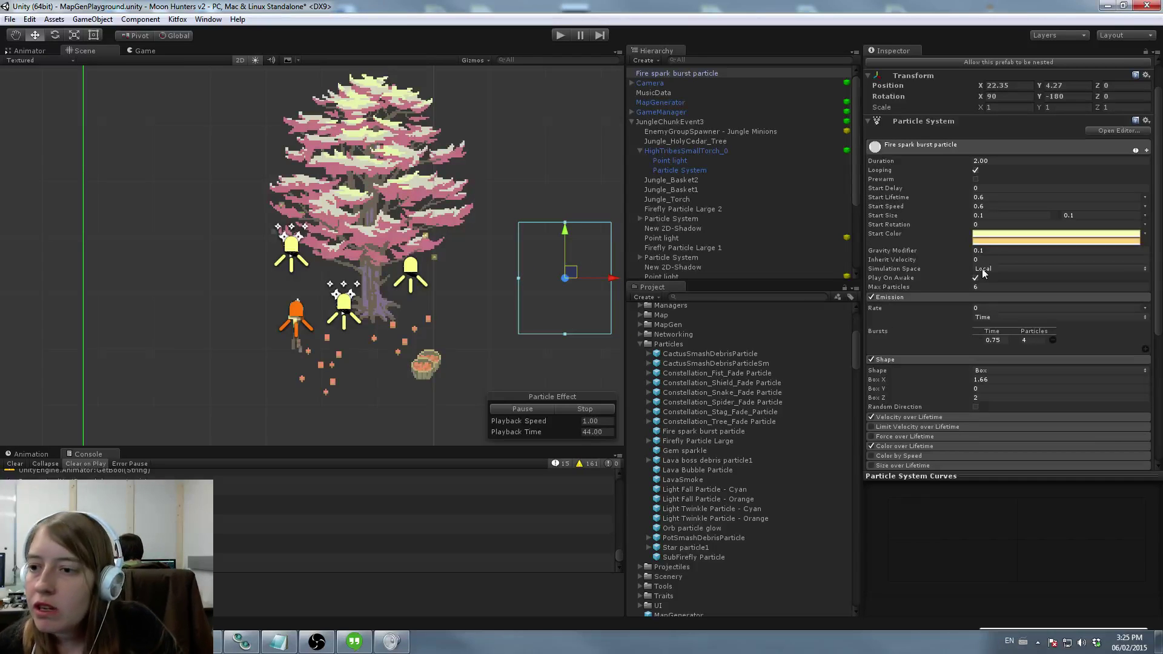
# Step: Recolour the particle system's two Start Color swatches, the first to pink and the second to near-white
pyautogui.click(996, 250)
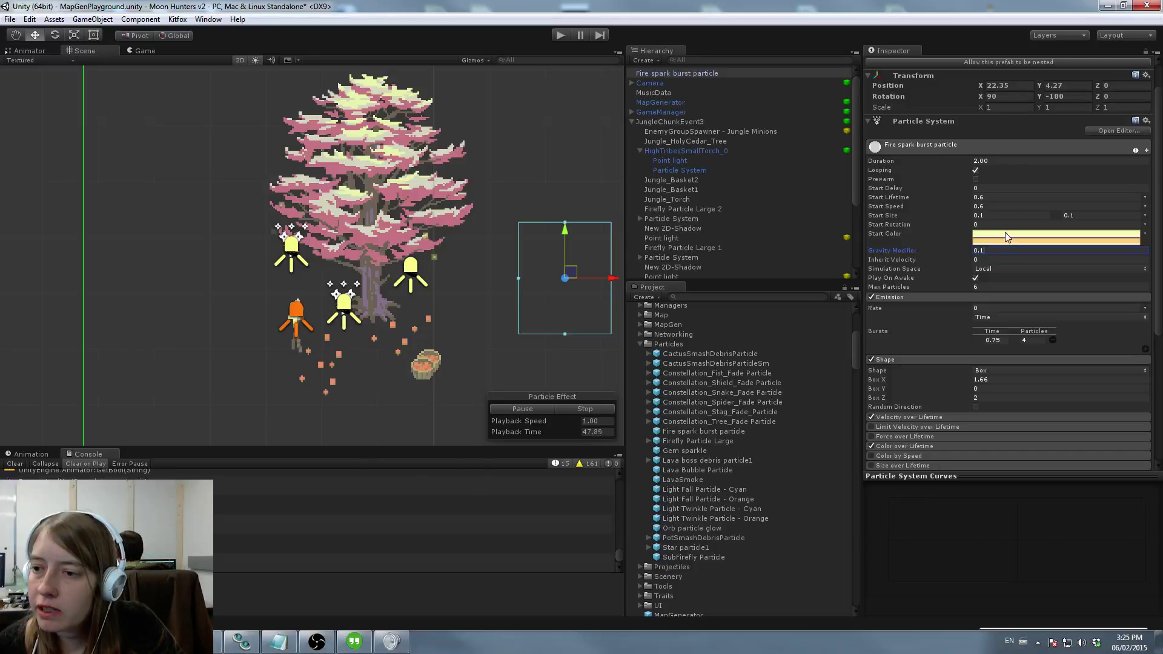
pyautogui.click(1005, 236)
pyautogui.moveTo(407, 430); pyautogui.dragTo(418, 432)
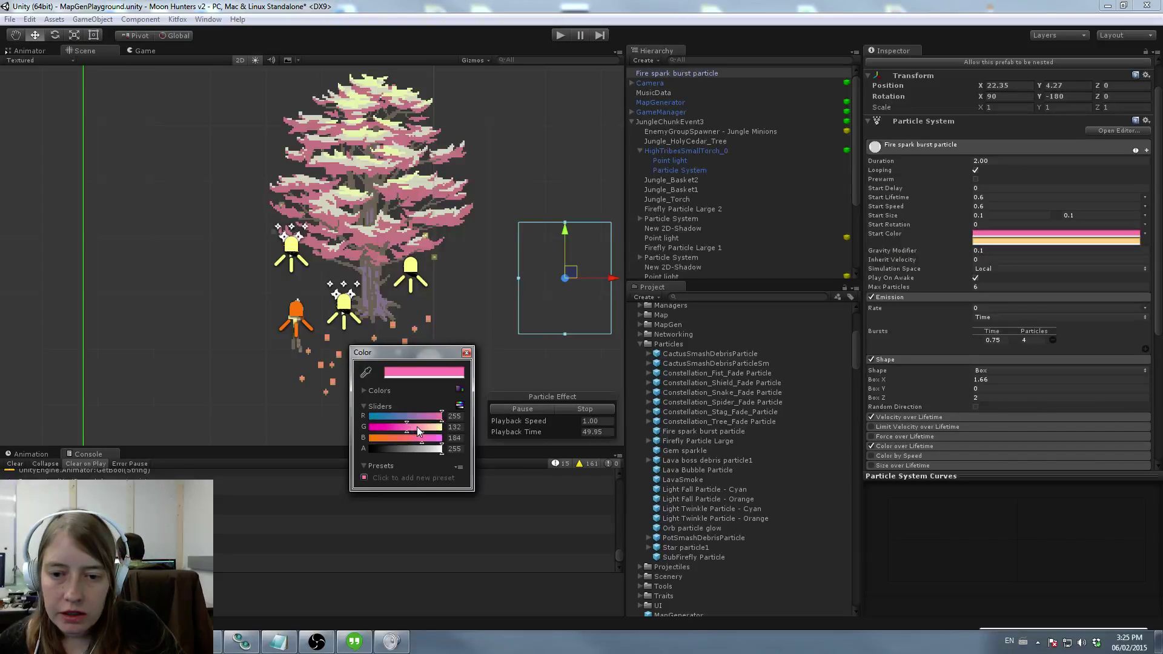
pyautogui.click(1000, 241)
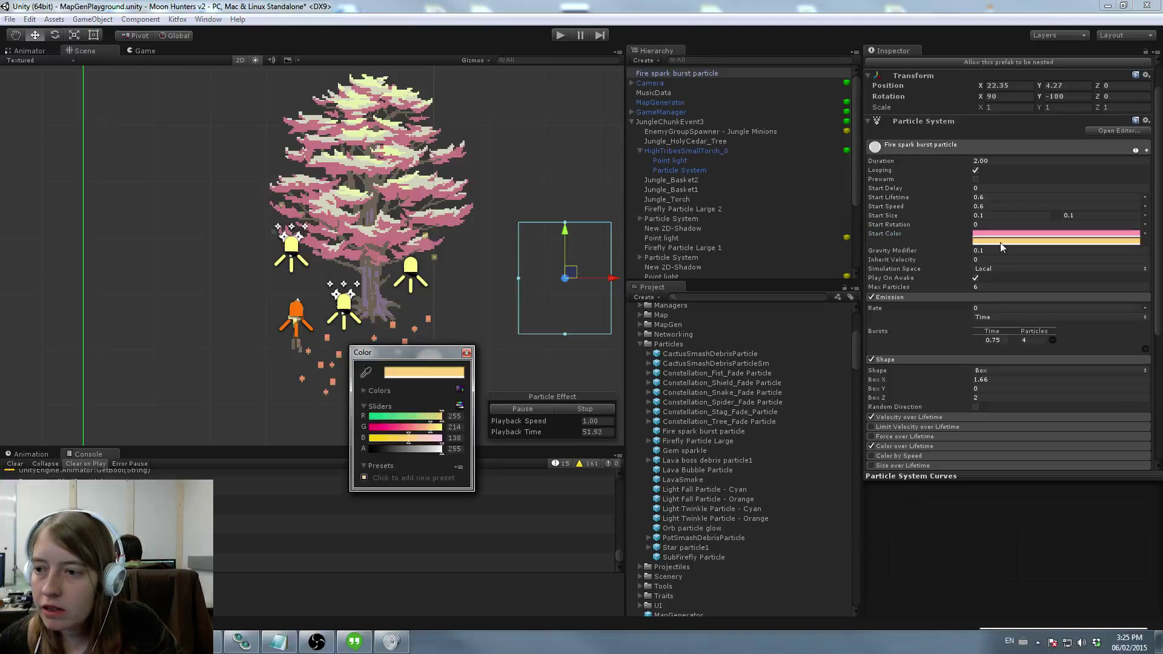
pyautogui.moveTo(425, 441); pyautogui.dragTo(437, 437)
pyautogui.click(436, 430)
pyautogui.click(466, 352)
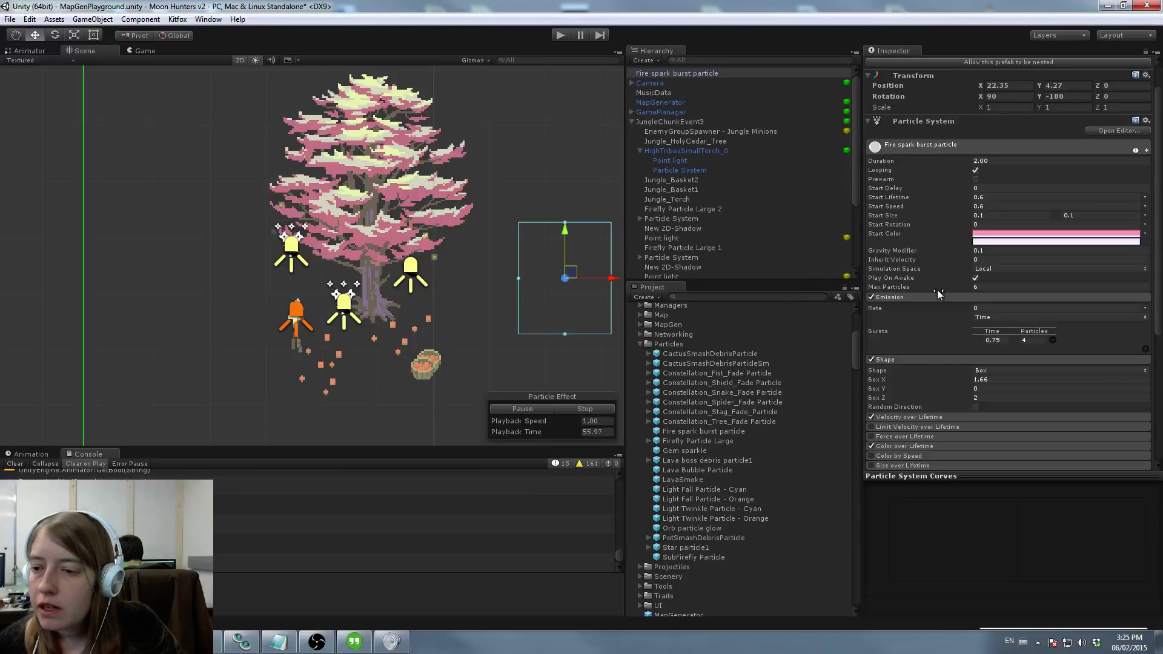
# Step: Expand Velocity over Lifetime and flatten both Y velocity curves at about 0.5
pyautogui.click(941, 417)
pyautogui.scroll(-3, 977, 411)
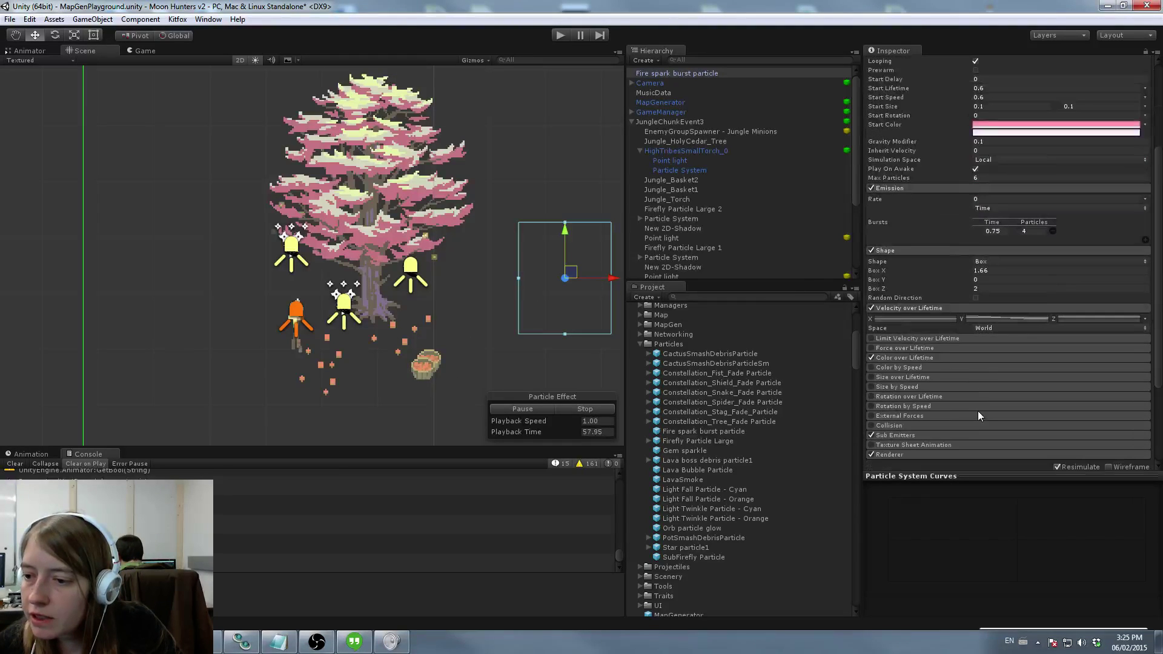
pyautogui.click(1010, 319)
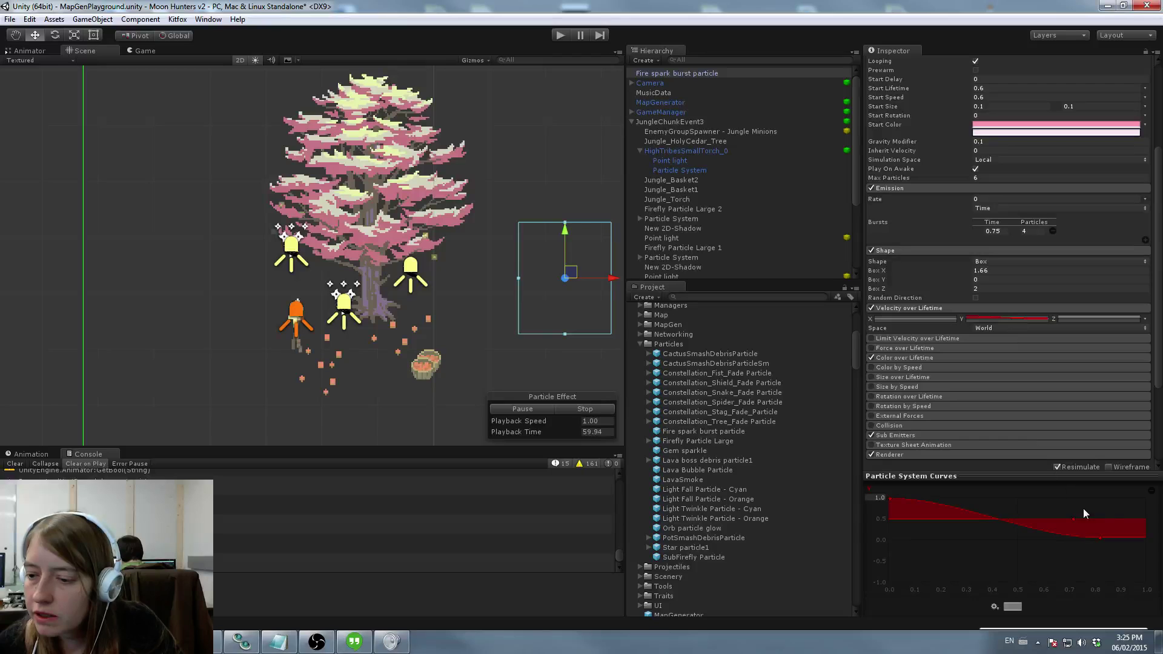
pyautogui.moveTo(1097, 536); pyautogui.dragTo(1100, 522)
pyautogui.moveTo(889, 498); pyautogui.dragTo(887, 520)
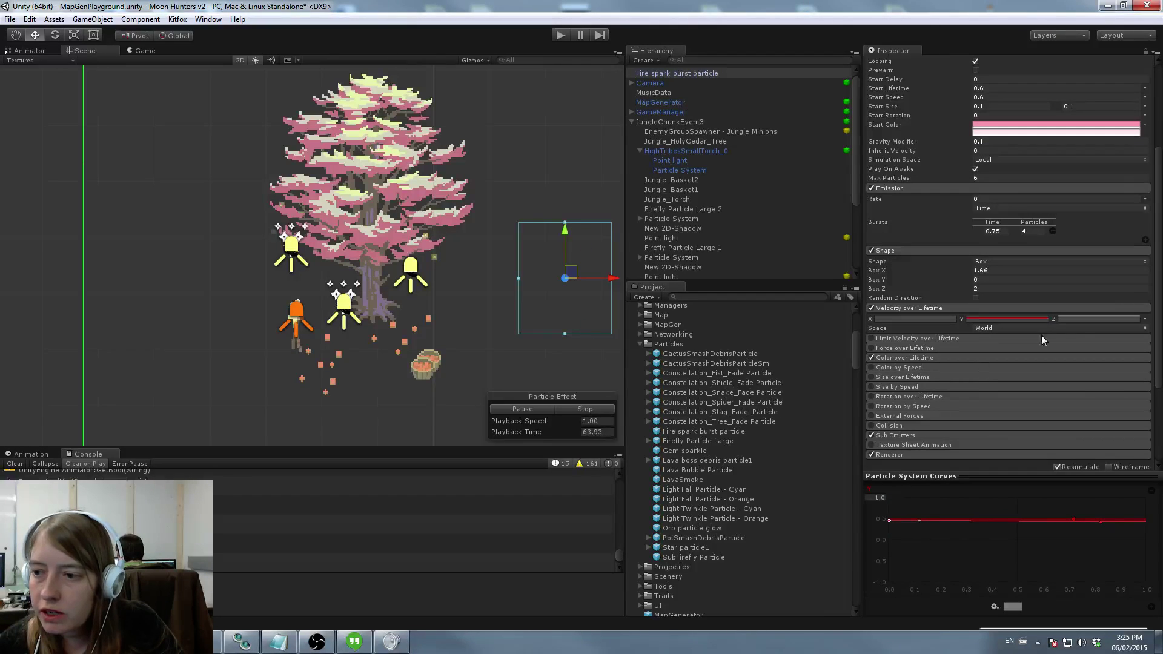
# Step: Shape the X velocity range as two flat curves at about -0.1 and -0.6, keeping the Y curves at about 0.5
pyautogui.click(930, 318)
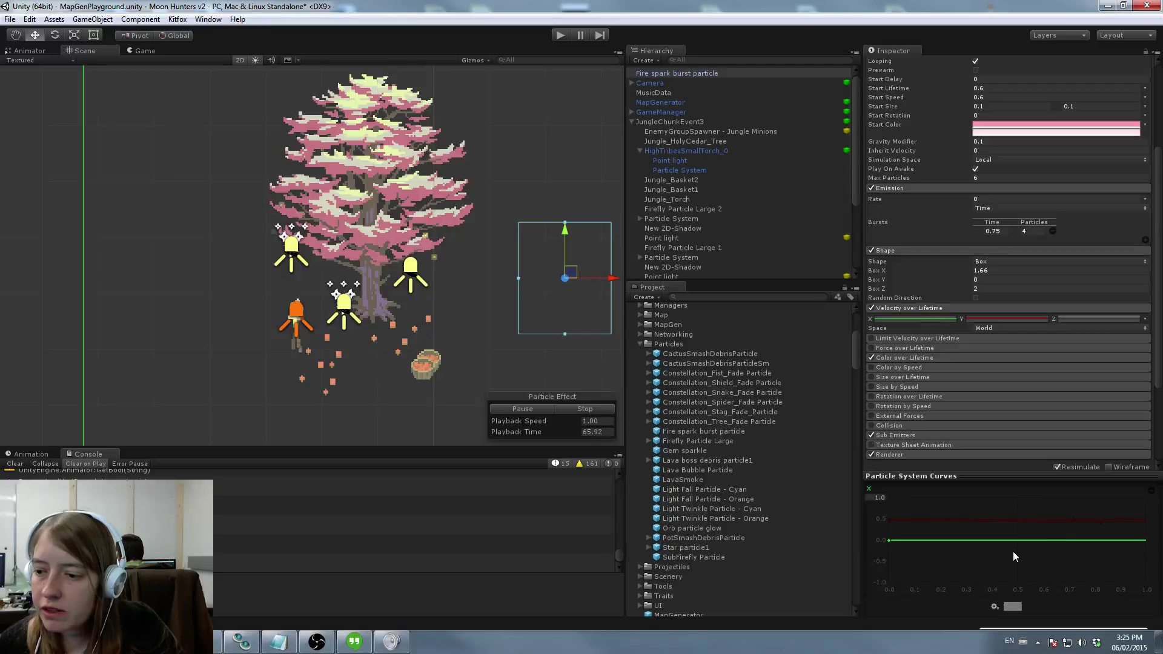
pyautogui.moveTo(1011, 539); pyautogui.dragTo(1011, 520)
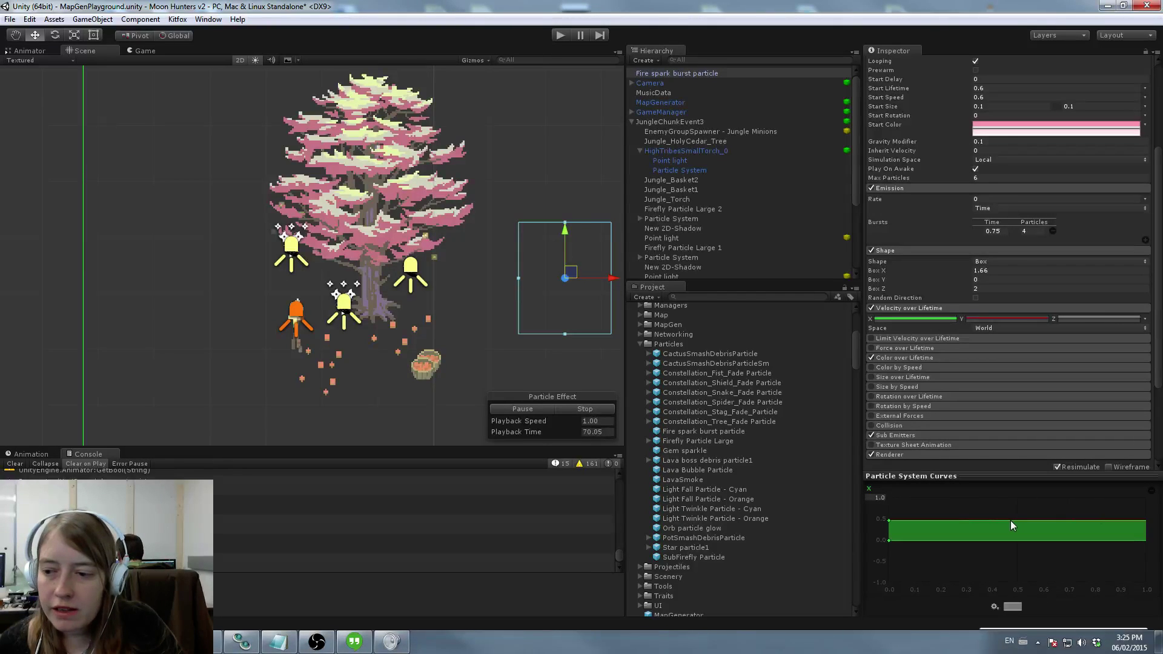
pyautogui.moveTo(1010, 524); pyautogui.dragTo(1012, 508)
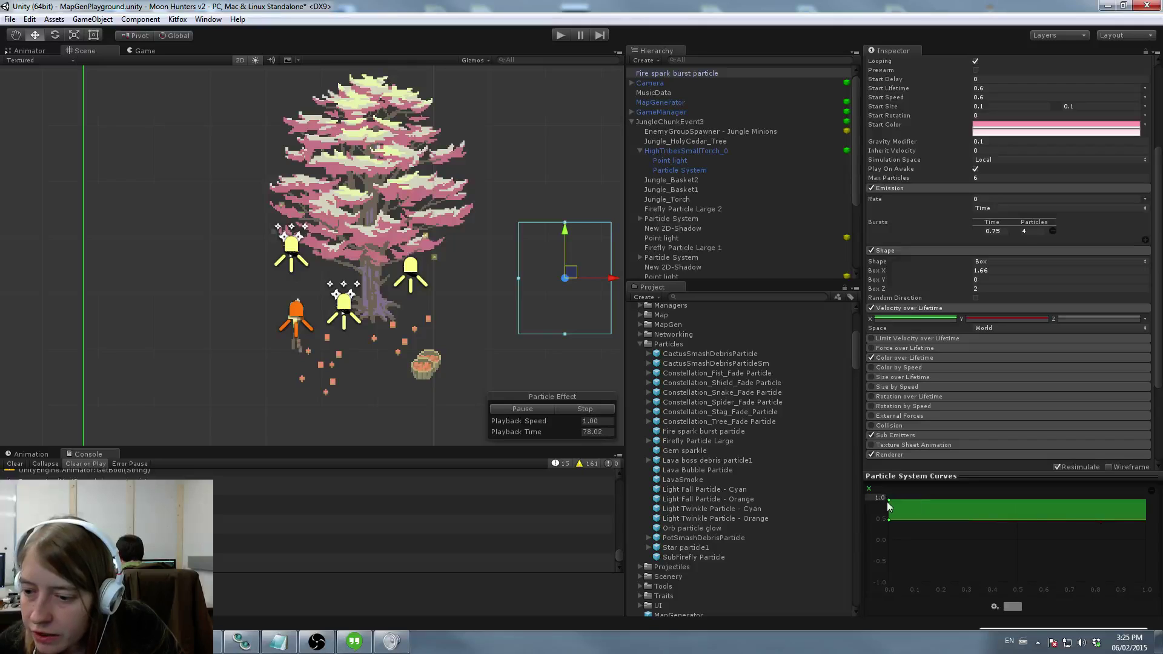
pyautogui.moveTo(889, 502); pyautogui.dragTo(892, 565)
pyautogui.moveTo(972, 519); pyautogui.dragTo(972, 551)
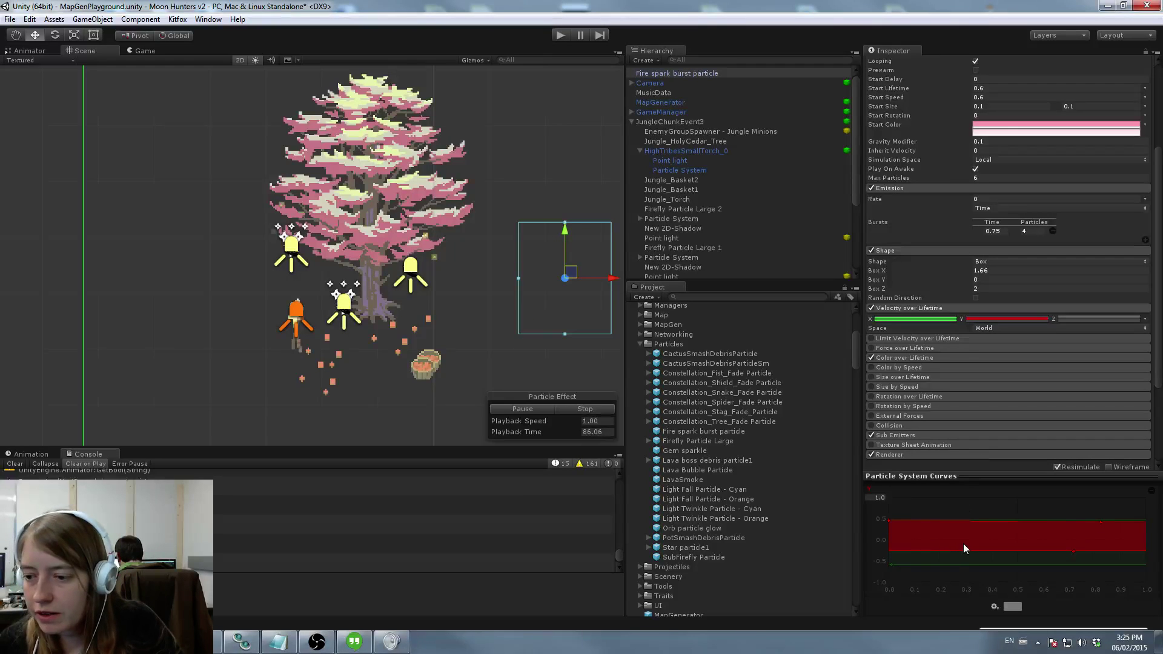
pyautogui.moveTo(1074, 551); pyautogui.dragTo(1074, 522)
pyautogui.click(1065, 543)
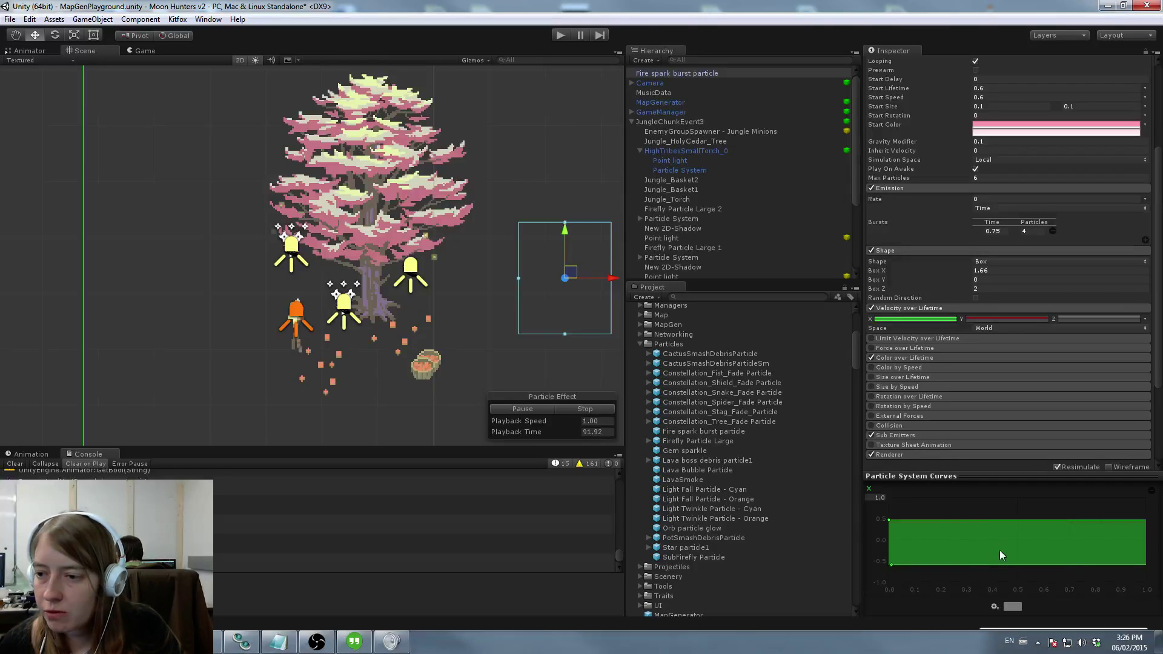
pyautogui.moveTo(890, 519); pyautogui.dragTo(889, 543)
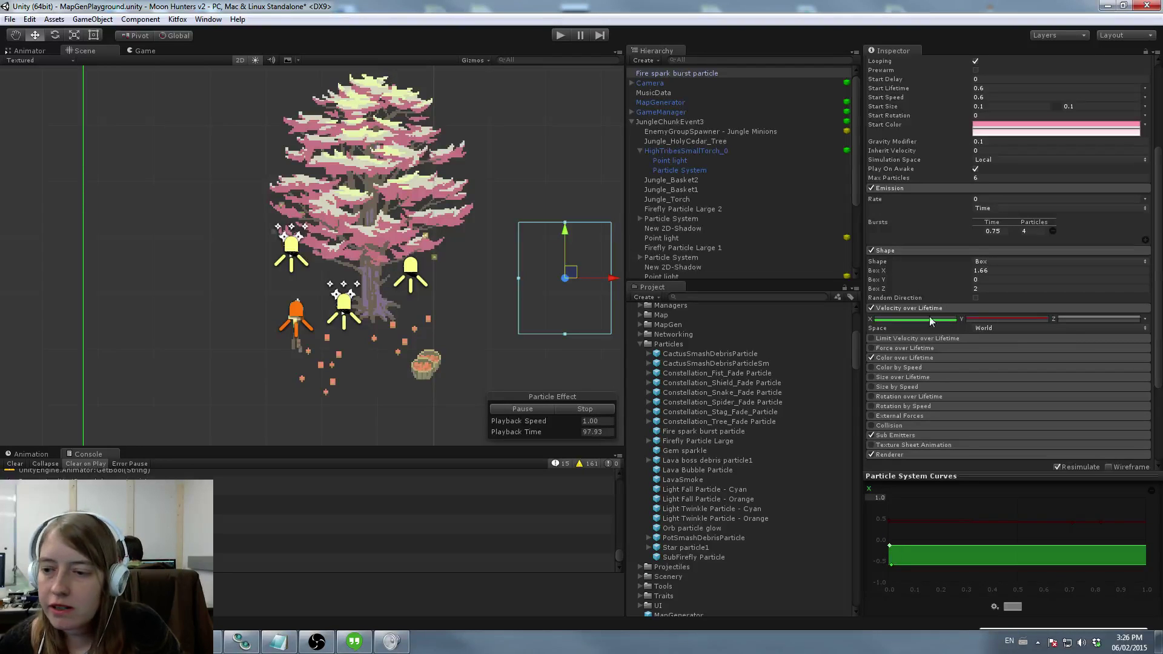
# Step: Set the particle system's Start Speed to 0.4 and its Duration to 3
pyautogui.scroll(5, 951, 339)
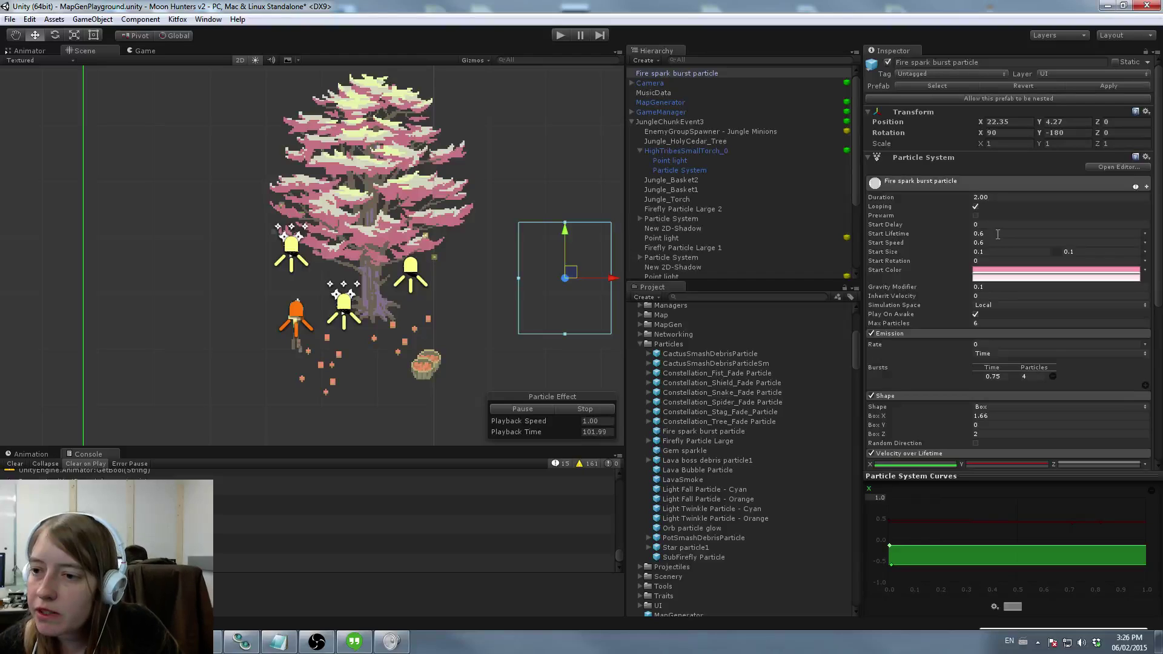
pyautogui.click(981, 243)
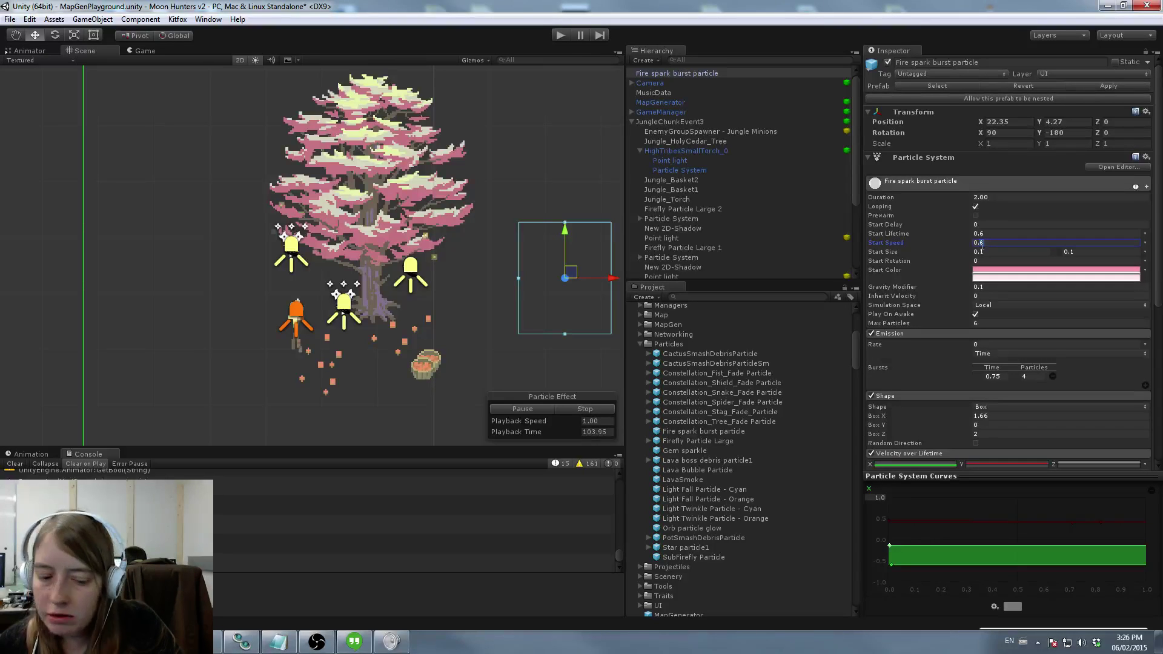
pyautogui.click(996, 197)
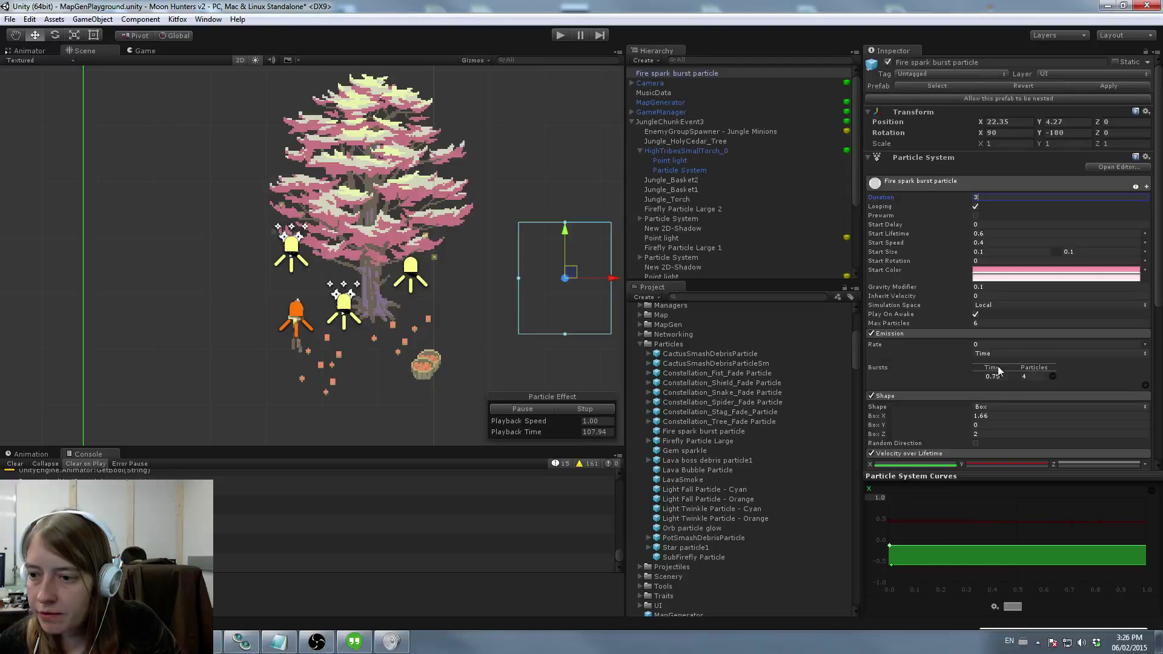
# Step: Remove the emission burst at 0.75 and set the emission Rate to 6
pyautogui.click(1052, 377)
pyautogui.click(991, 344)
pyautogui.write('6')
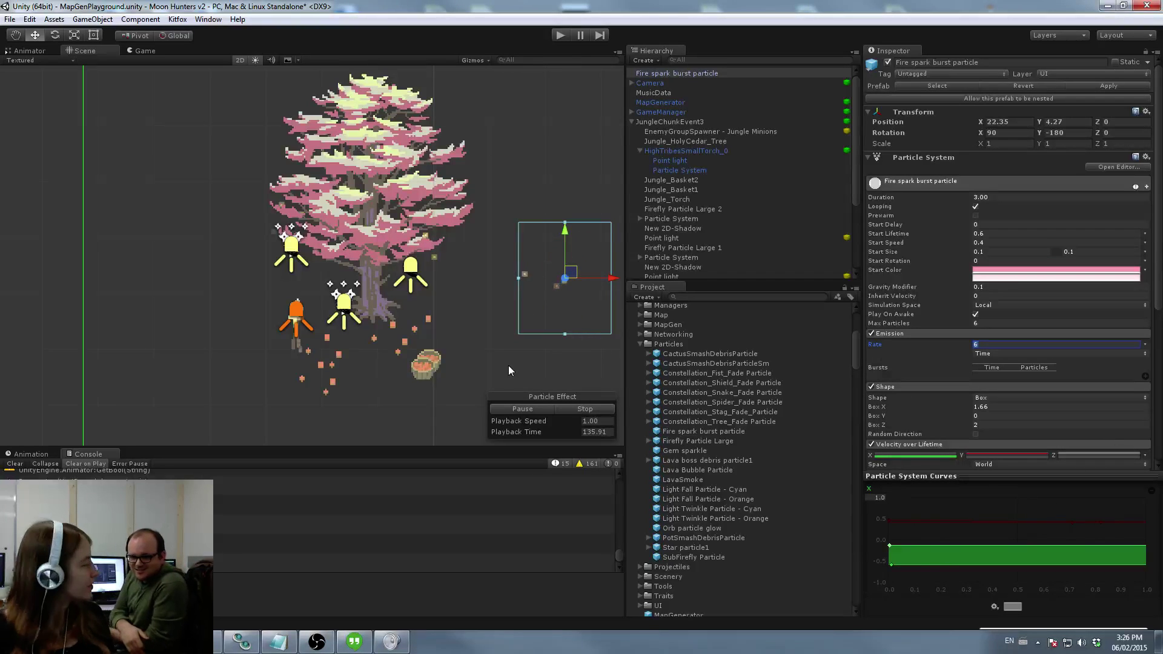
# Step: Collapse the JungleChunkEvent3 hierarchy and search the project assets for "altar"
pyautogui.scroll(-5, 466, 239)
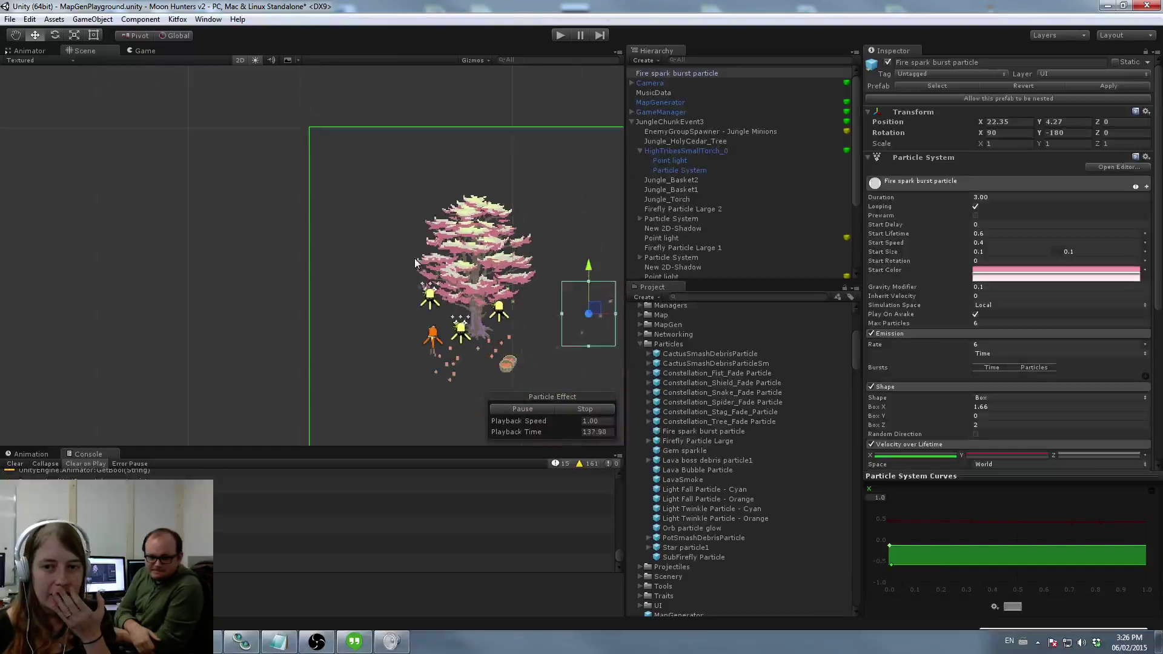
pyautogui.click(634, 121)
pyautogui.click(723, 296)
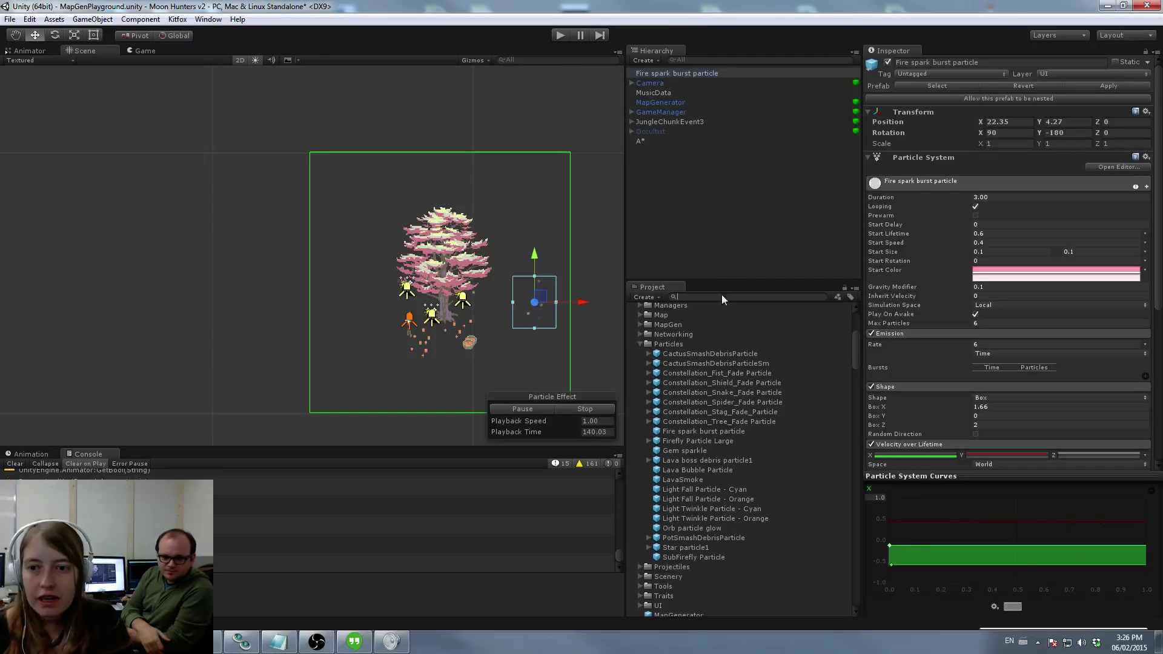
pyautogui.write('altar')
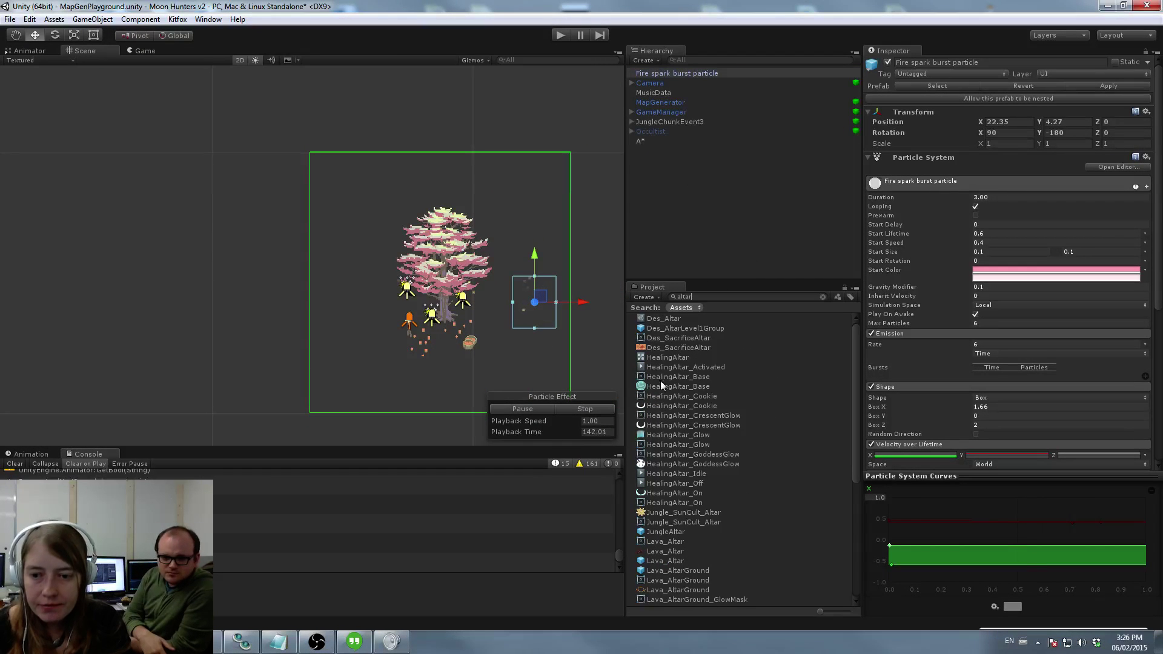
pyautogui.scroll(-5, 671, 493)
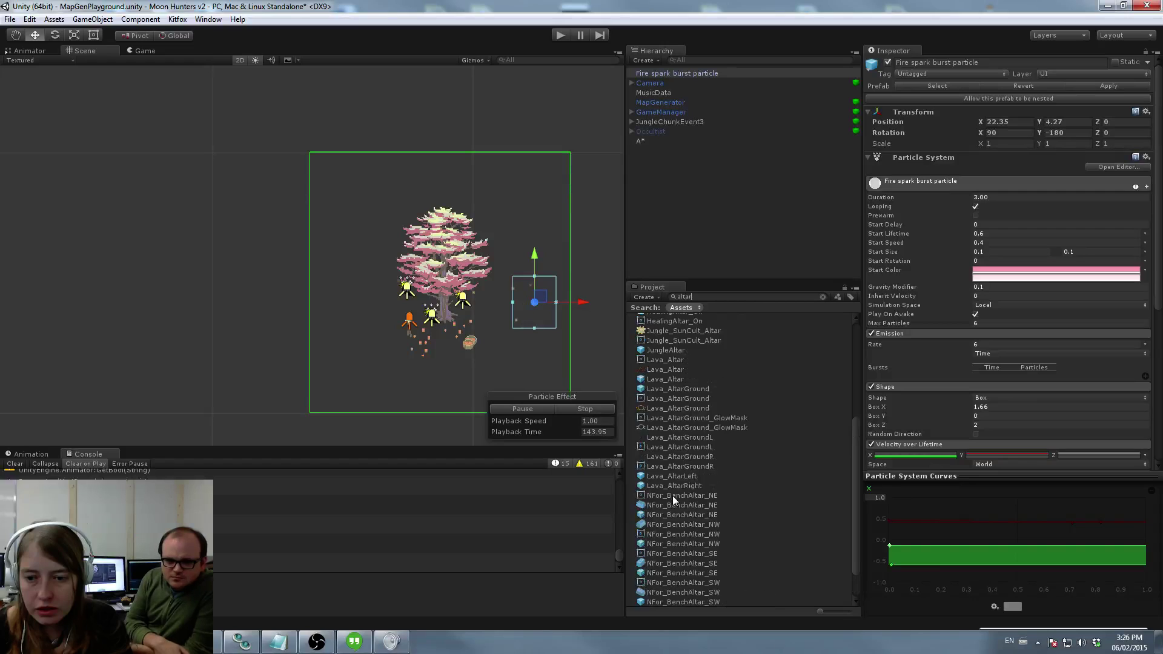
# Step: Place the JungleAltar prefab in the scene beside the pink tree's chunk, at about X 4.43, Y 6.16, and compare the two chunks
pyautogui.moveTo(674, 423); pyautogui.dragTo(151, 262)
pyautogui.moveTo(172, 222); pyautogui.dragTo(240, 289, button='middle')
pyautogui.scroll(-3, 241, 289)
pyautogui.moveTo(260, 312); pyautogui.dragTo(191, 294)
pyautogui.scroll(-2, 196, 299)
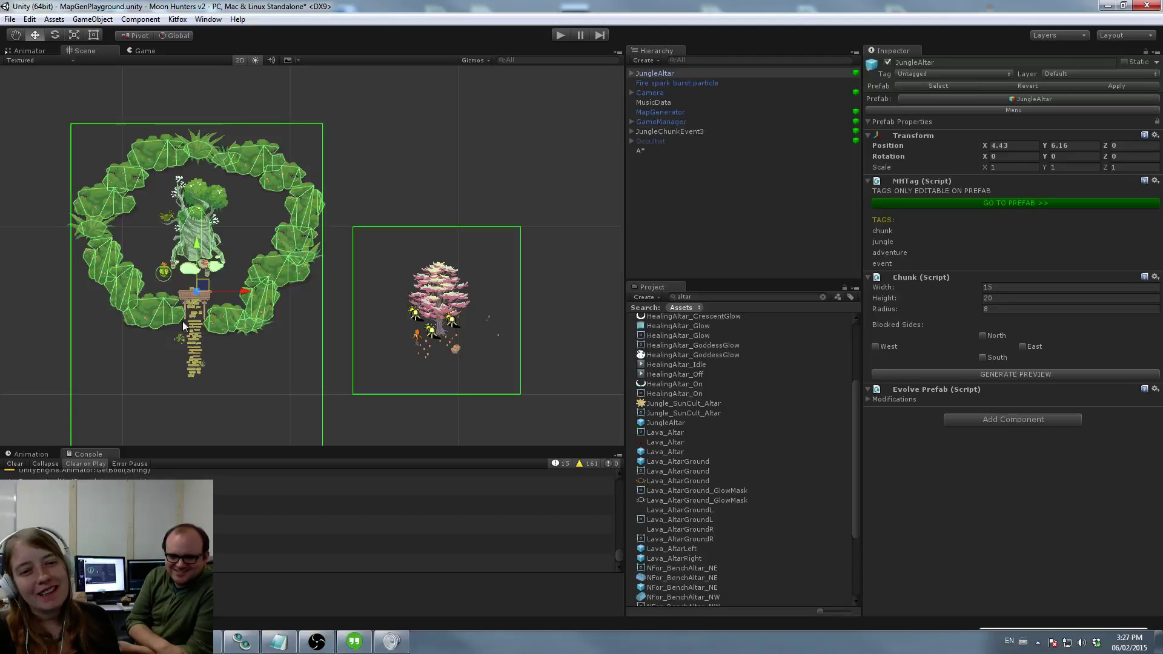
pyautogui.moveTo(189, 363); pyautogui.dragTo(201, 284, button='middle')
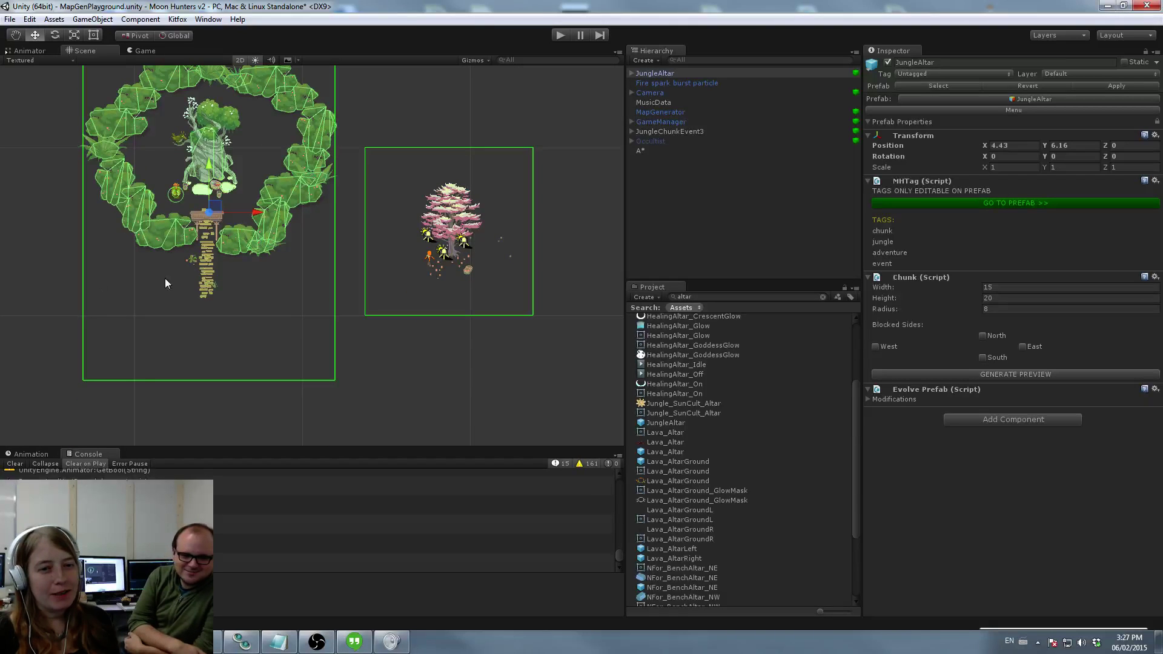
pyautogui.moveTo(281, 147); pyautogui.dragTo(274, 243, button='middle')
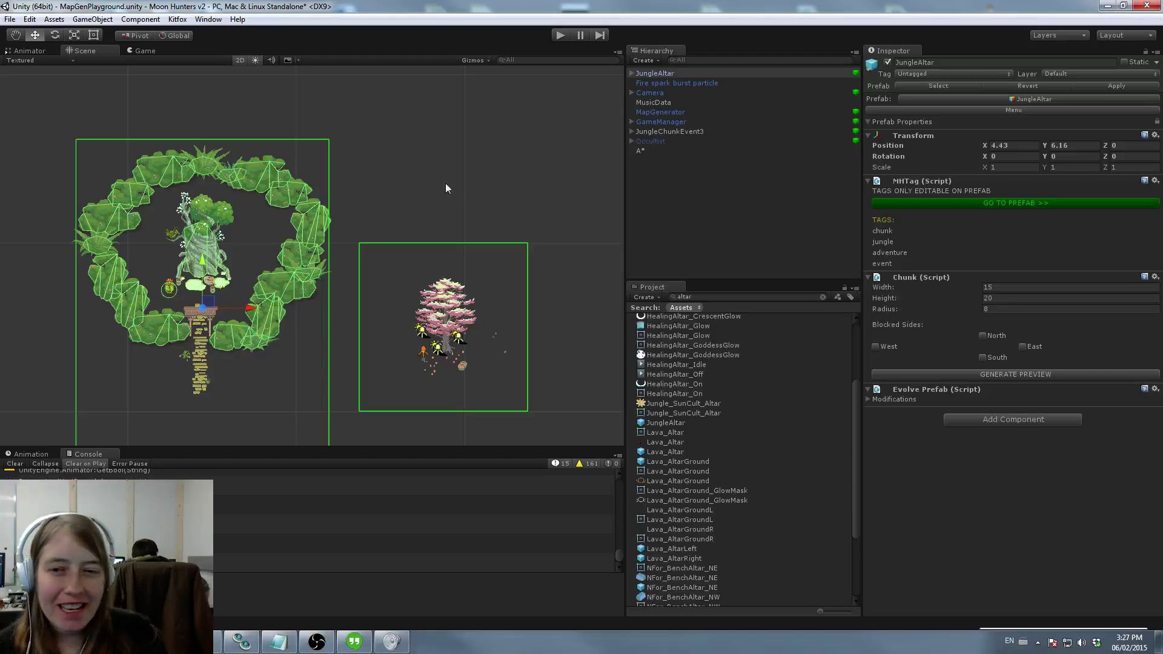
pyautogui.moveTo(494, 219); pyautogui.dragTo(485, 156, button='middle')
# Step: Set the Fire spark burst particle's emission Rate to 0 and add a burst of 6 particles at time 0.75
pyautogui.click(683, 83)
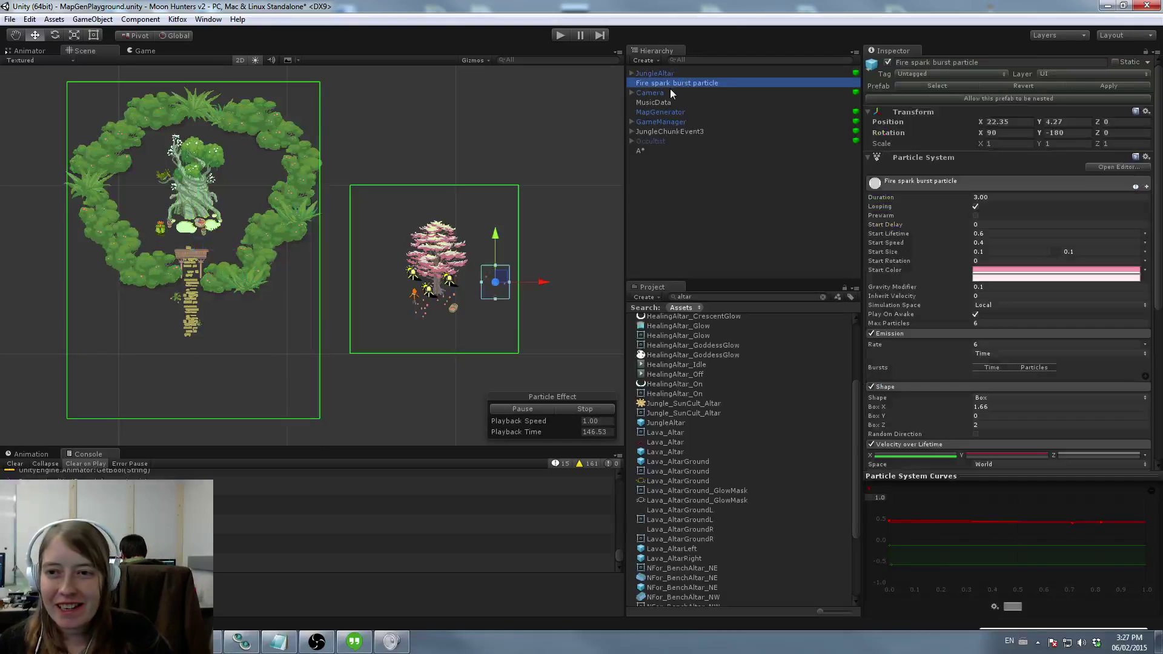
pyautogui.press('f')
pyautogui.scroll(5, 402, 259)
pyautogui.scroll(-1, 464, 261)
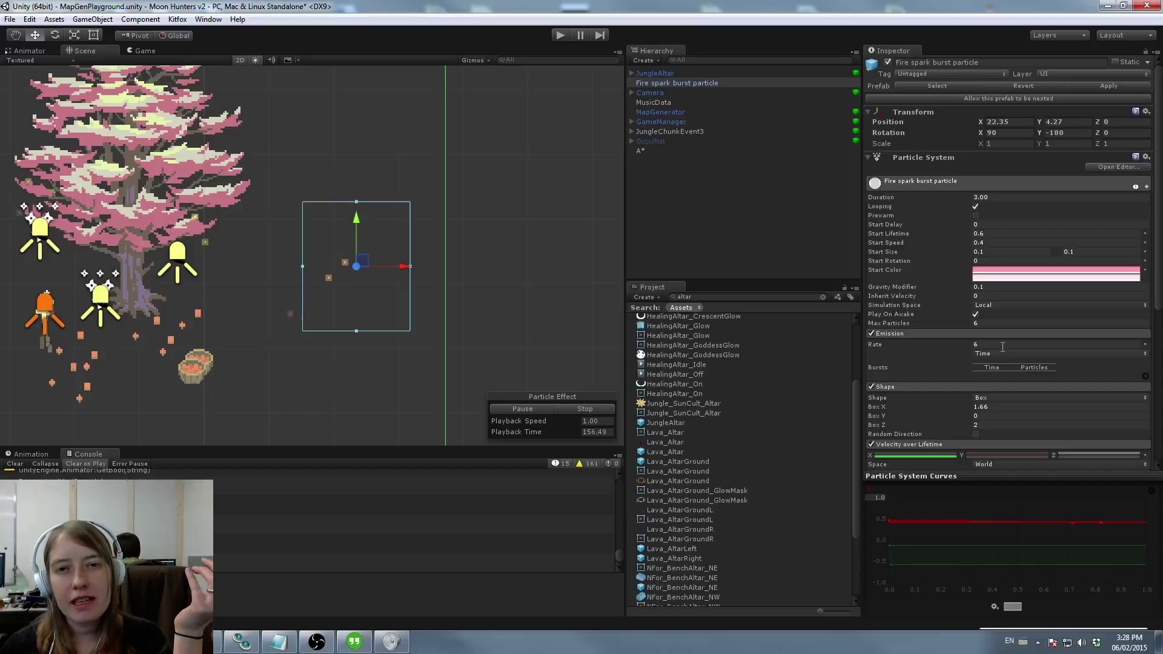
pyautogui.click(1002, 345)
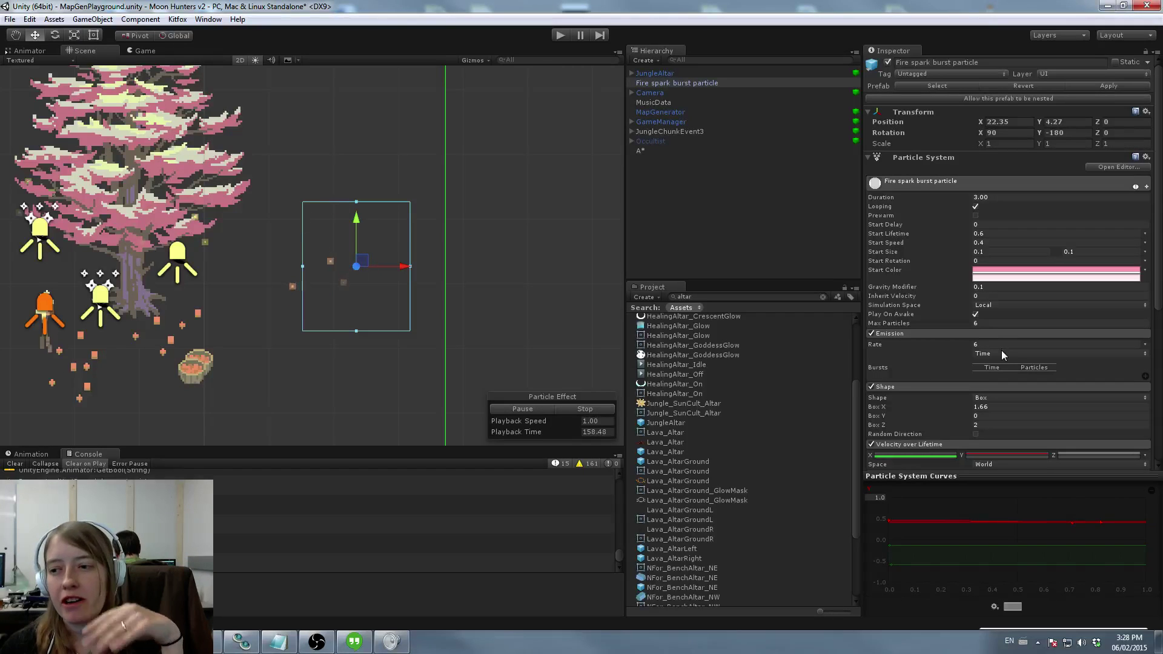
pyautogui.doubleClick(1002, 345)
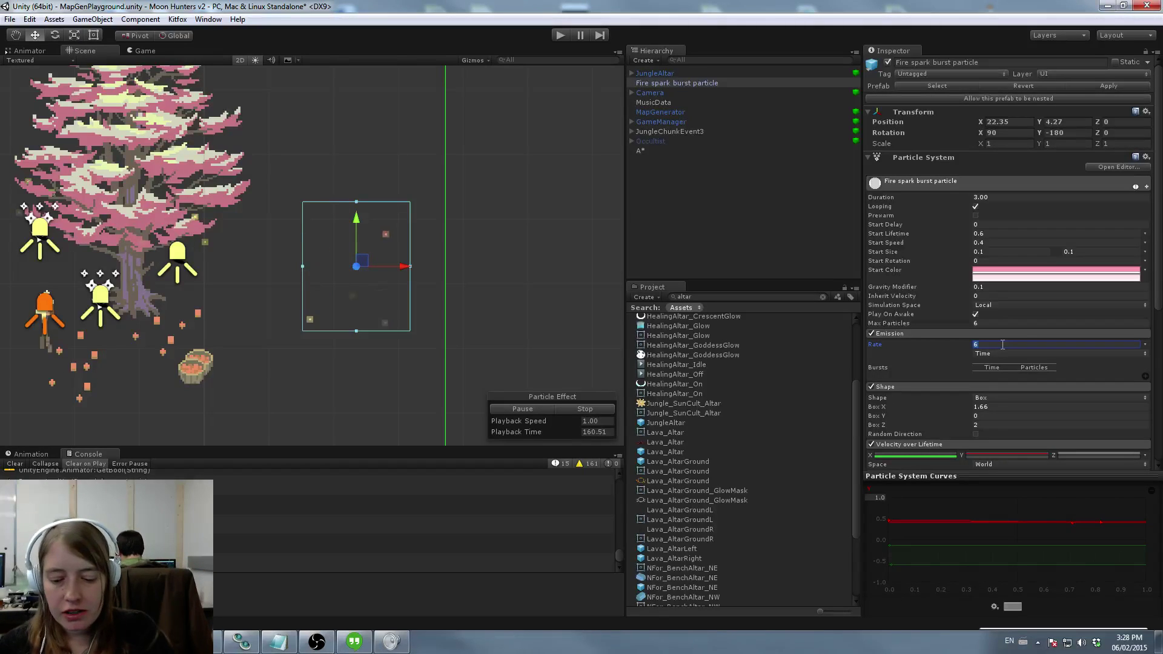
pyautogui.click(1145, 376)
pyautogui.click(1033, 377)
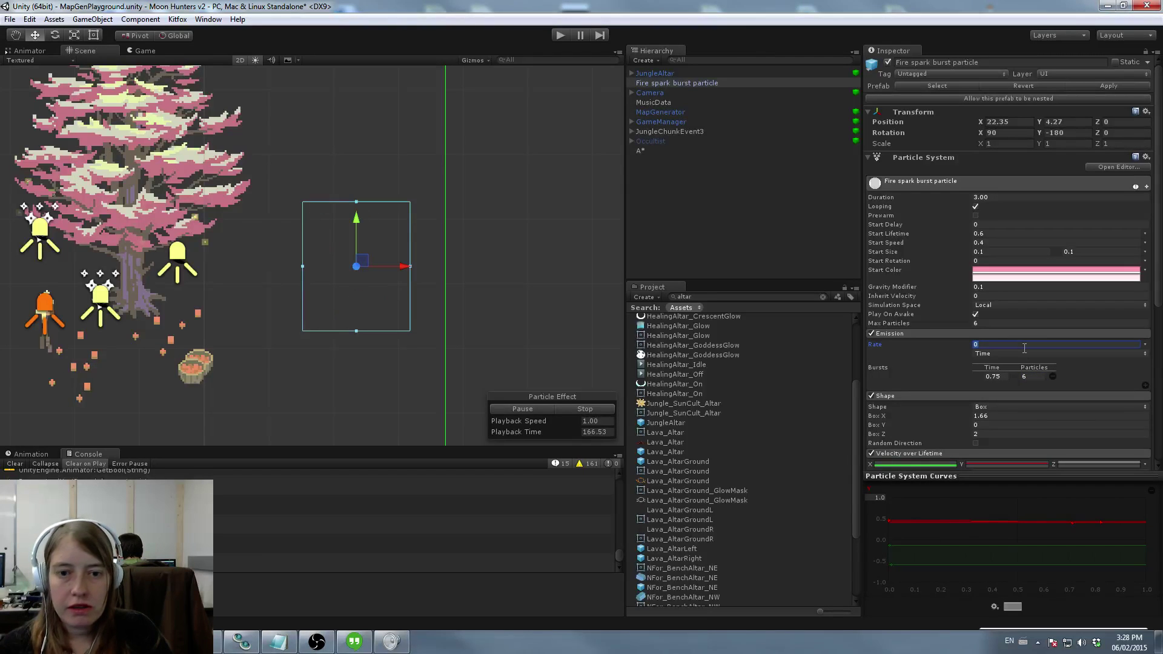
# Step: Set the Fire spark burst particle's Start Lifetime to 2
pyautogui.click(994, 233)
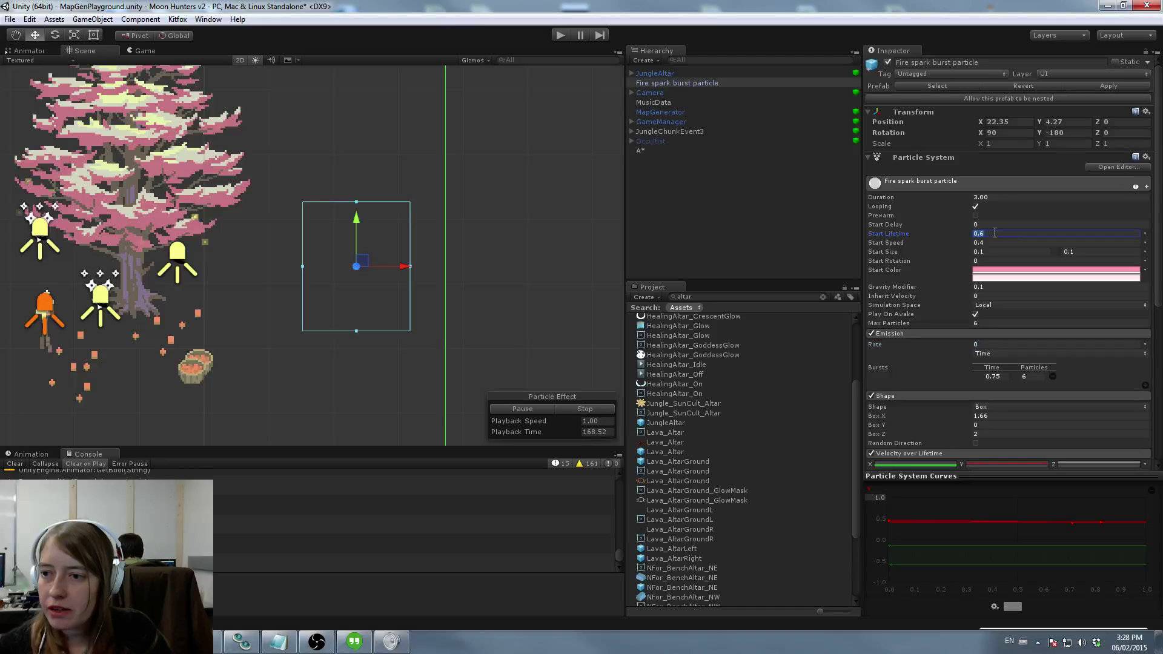
pyautogui.write('3')
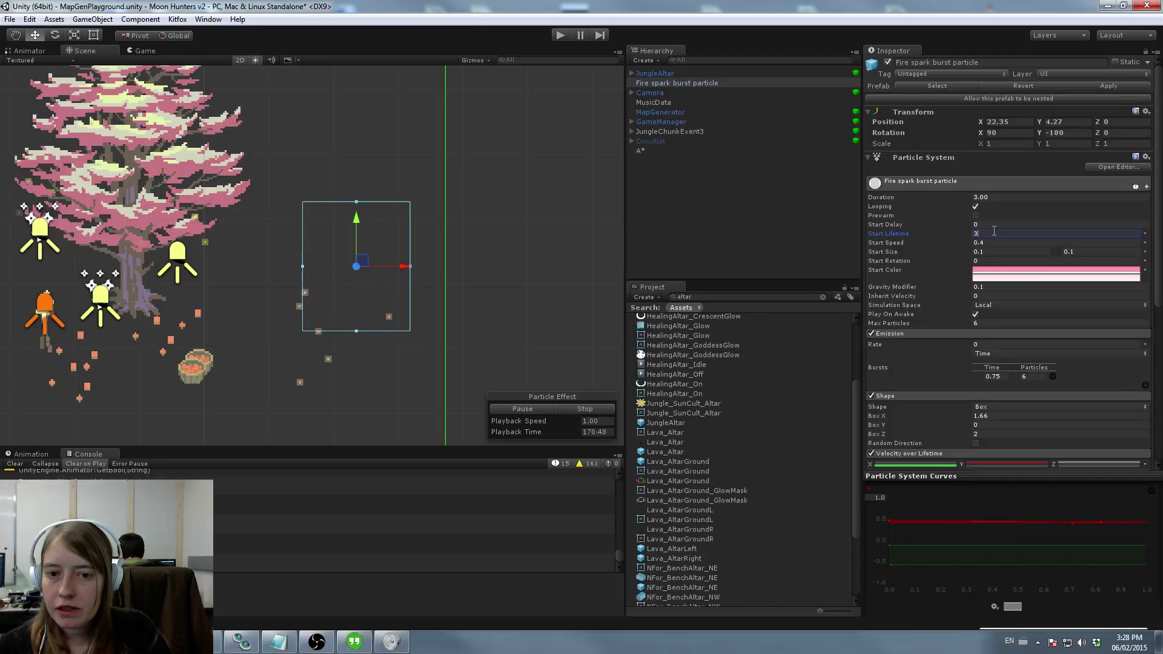
pyautogui.press('BackSpace')
pyautogui.write('2')
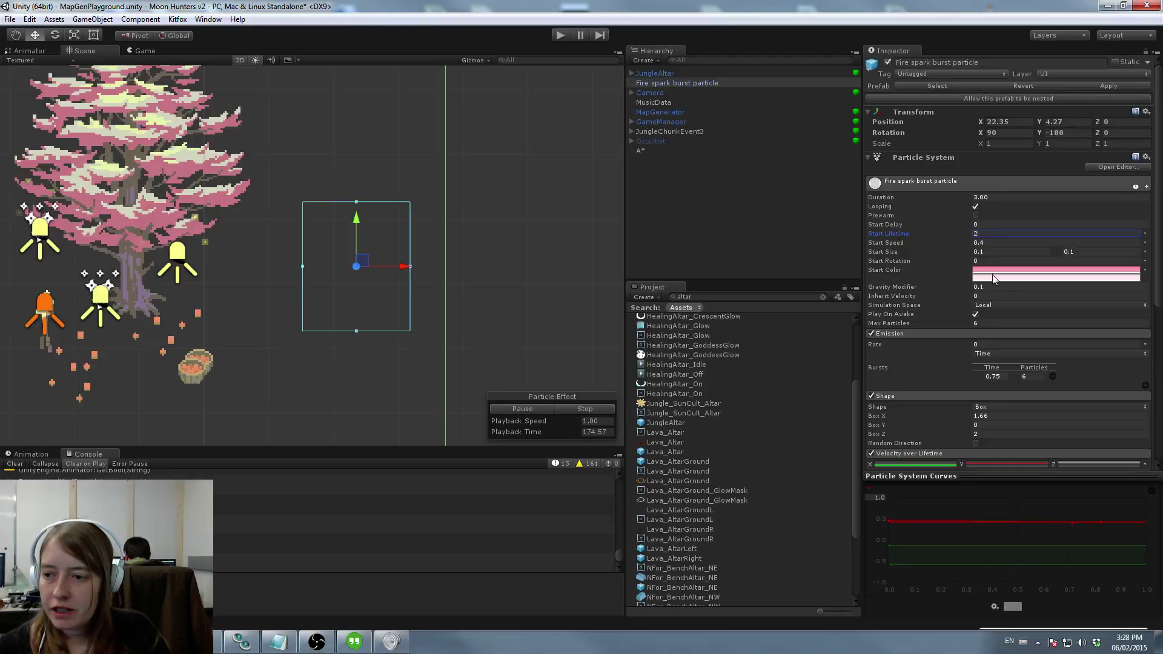
# Step: Expand the particle system's Renderer settings and locate its assigned material in the project assets
pyautogui.scroll(-10, 993, 277)
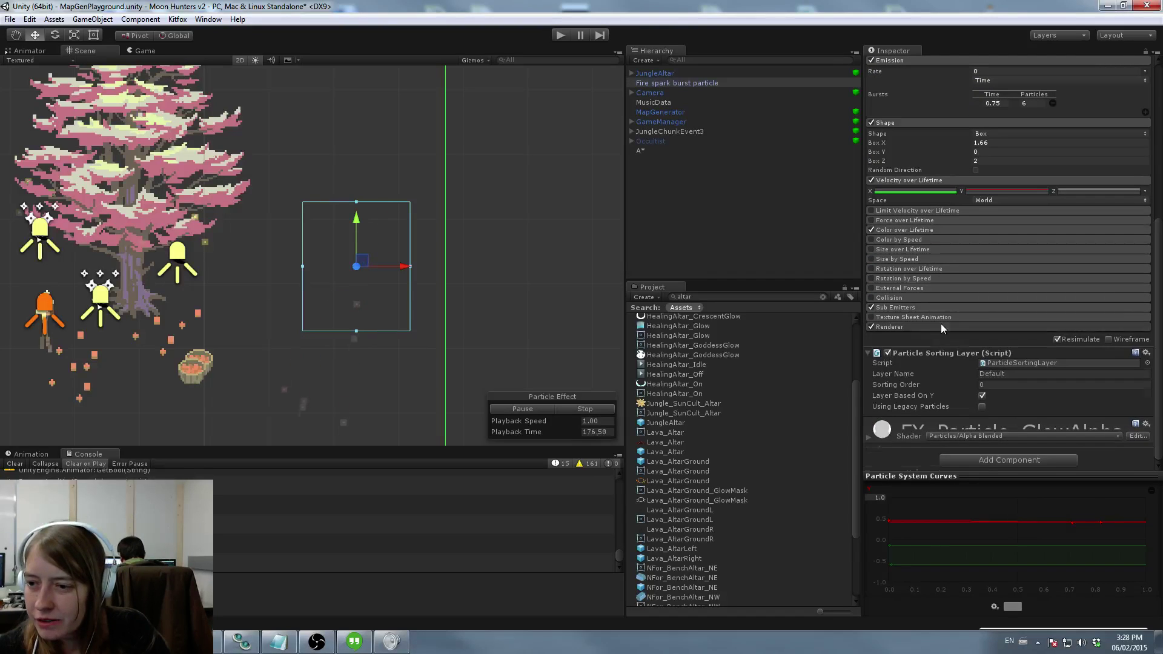
pyautogui.click(945, 327)
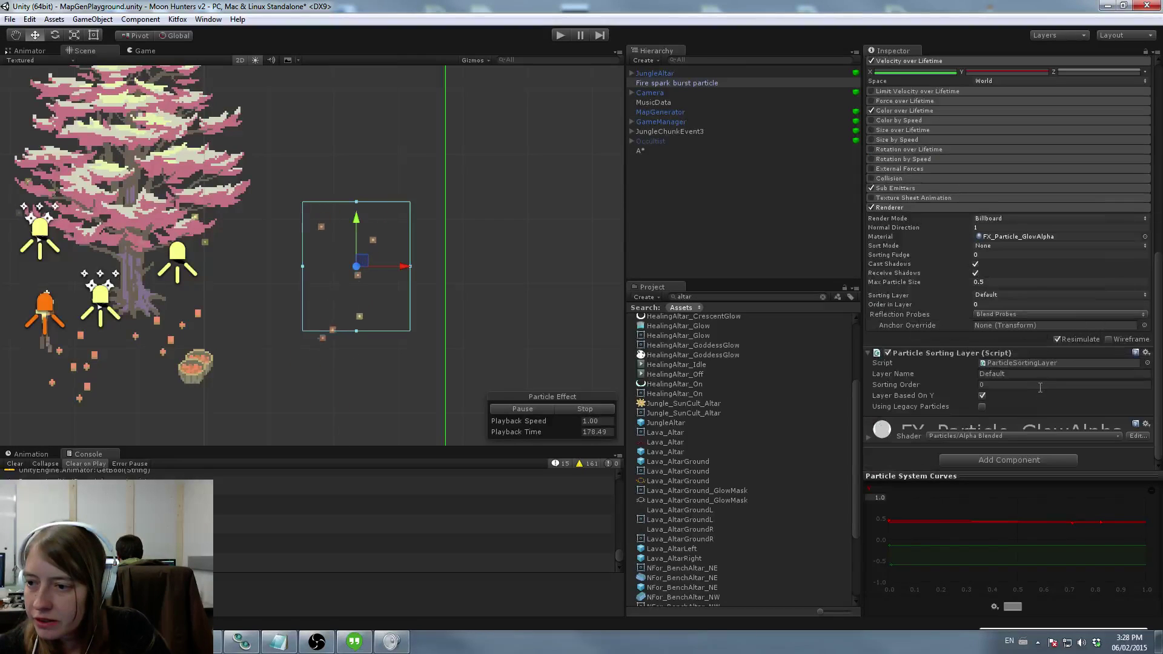
pyautogui.click(1026, 236)
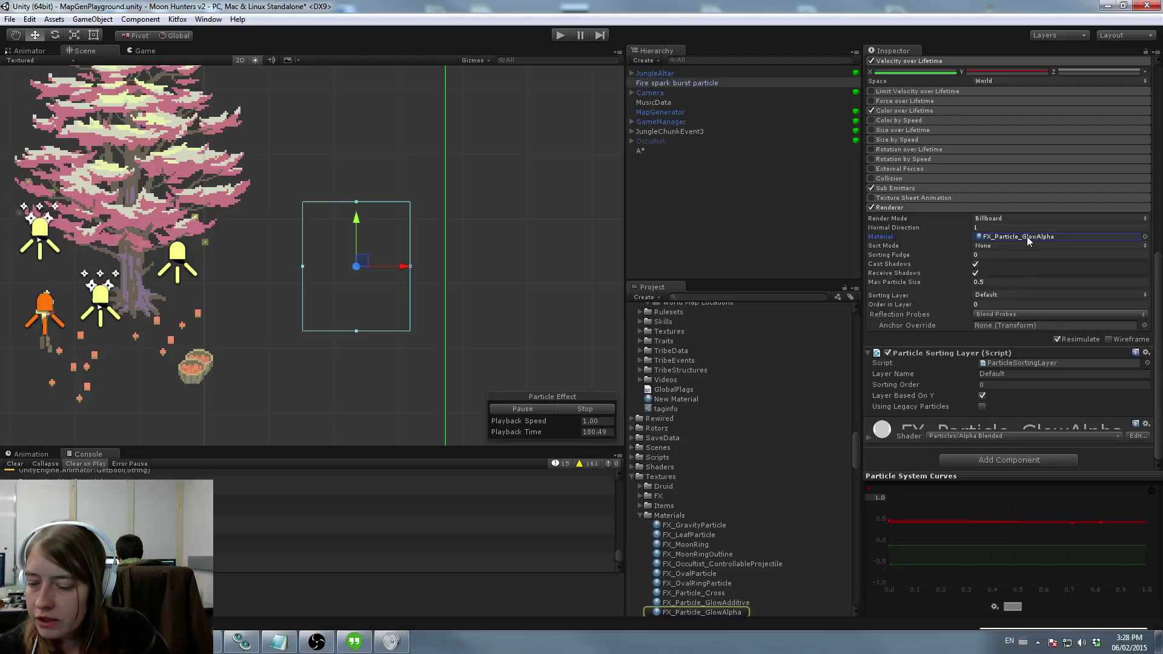
# Step: Change the first colour key of the Color over Lifetime gradient to pale pinkish purple, RGB 245, 212, 255
pyautogui.scroll(7, 1019, 285)
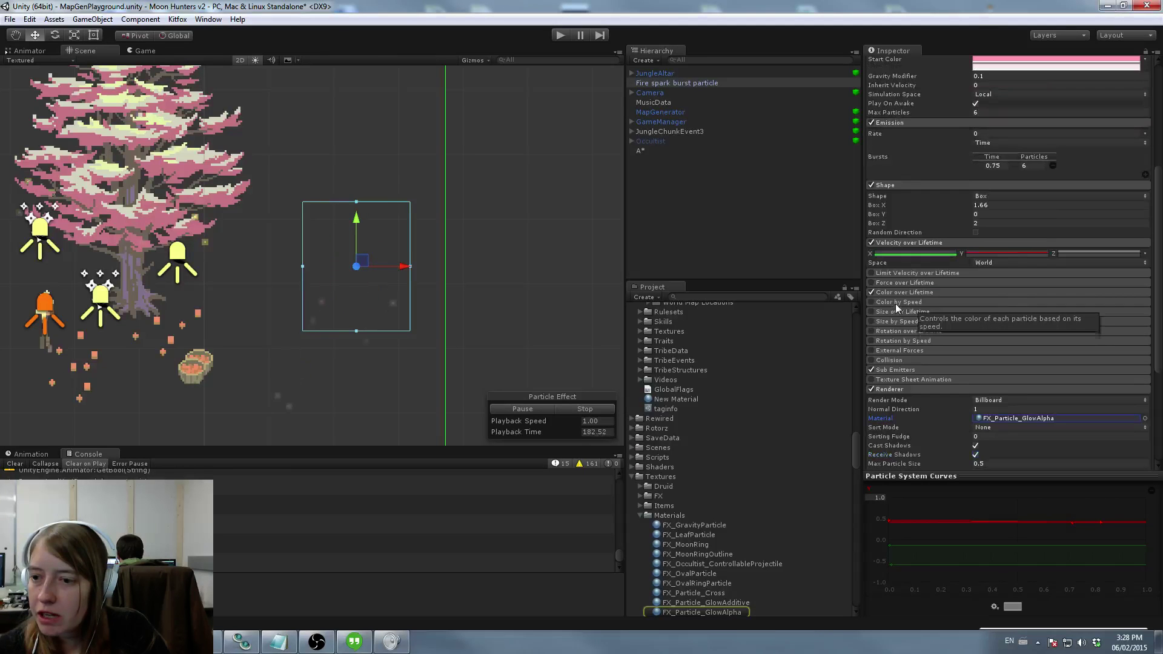
pyautogui.click(871, 292)
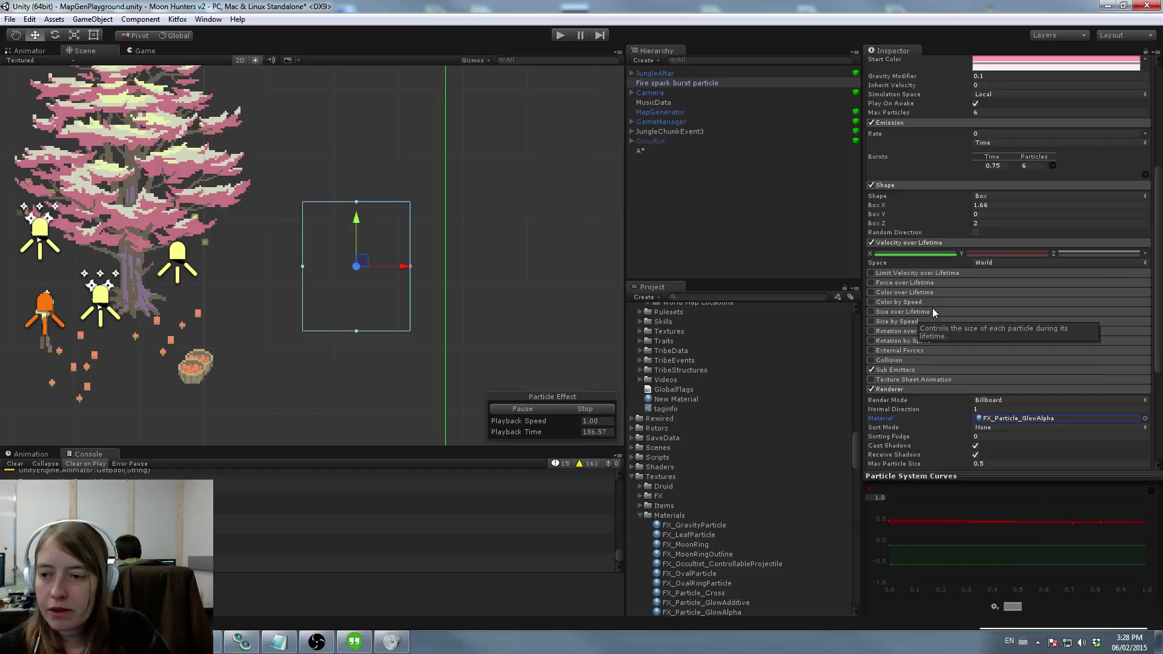
pyautogui.click(974, 293)
pyautogui.click(1012, 304)
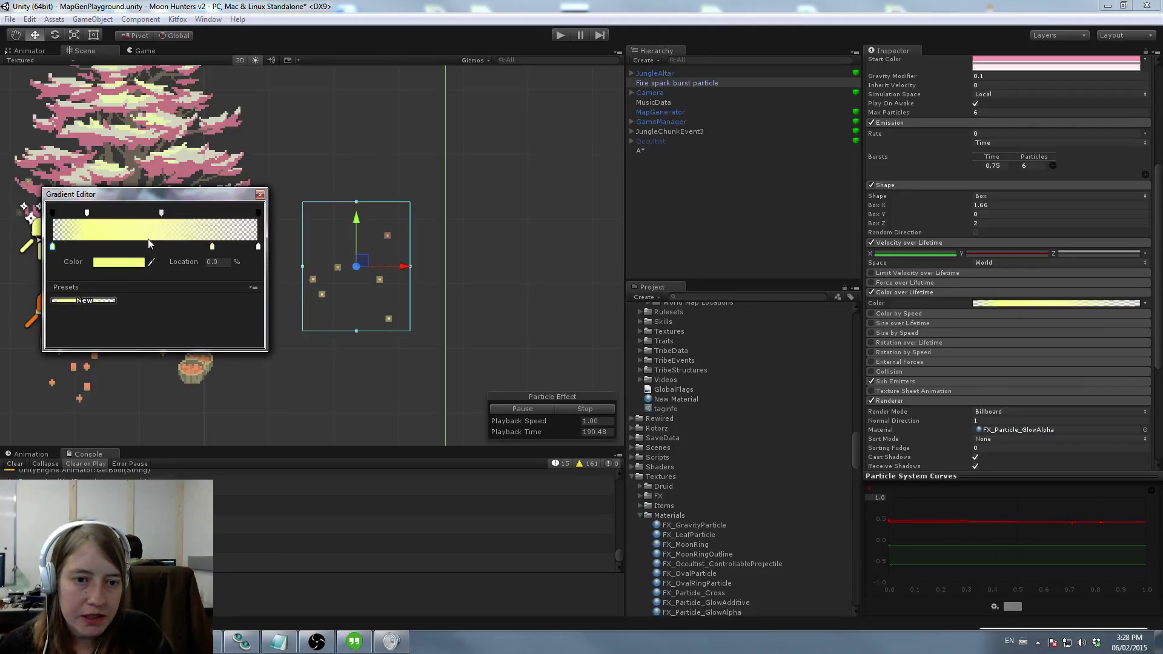
pyautogui.click(116, 262)
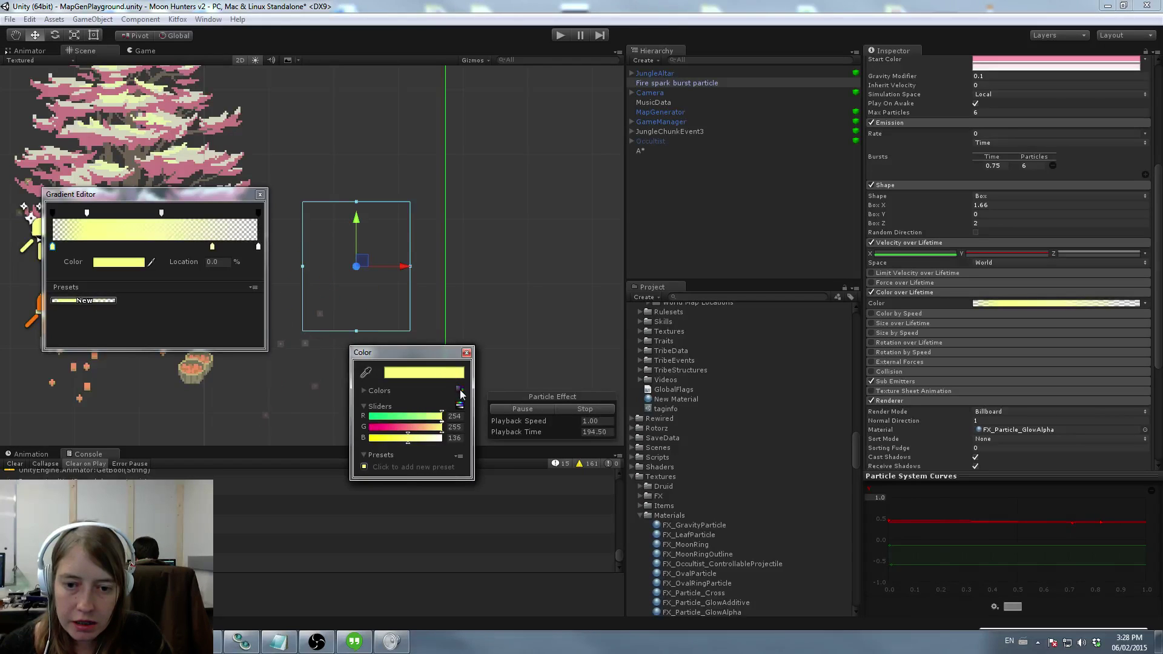
pyautogui.click(363, 391)
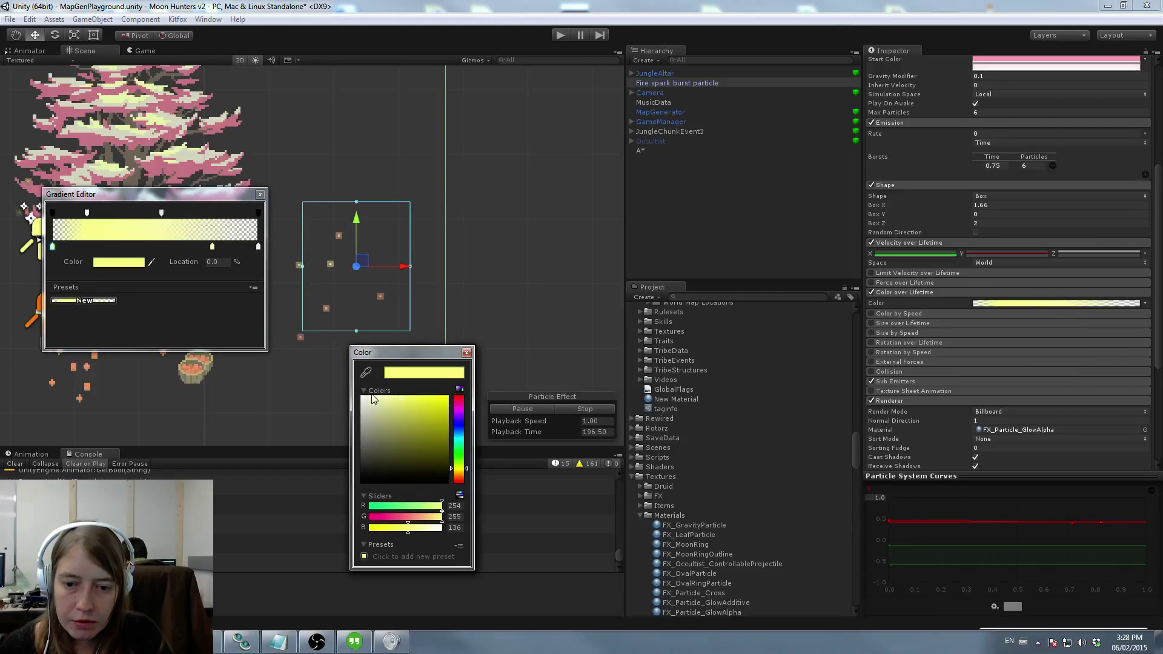
pyautogui.click(462, 415)
pyautogui.click(377, 398)
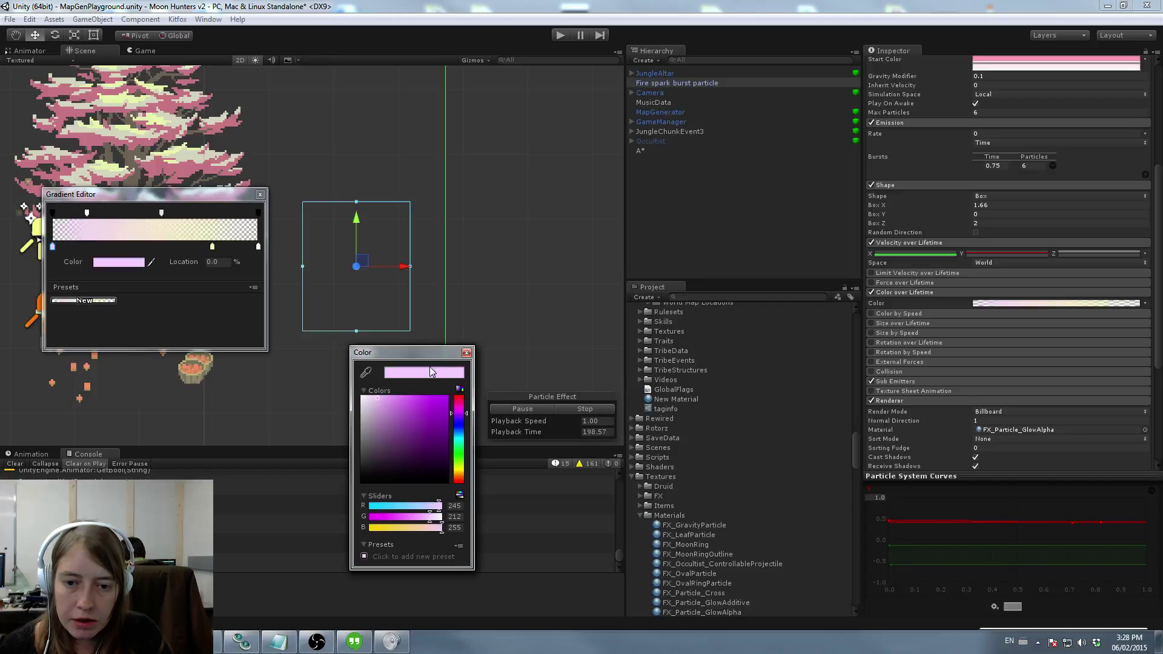
pyautogui.click(466, 353)
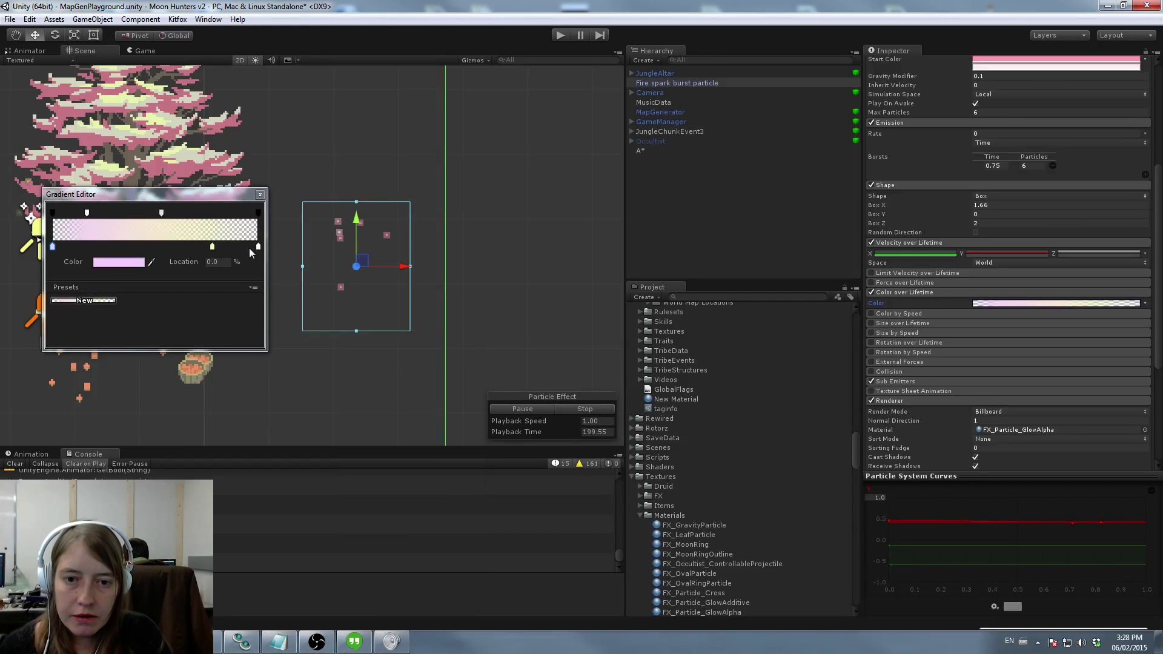
pyautogui.click(260, 194)
# Step: Set the particle system's Gravity Modifier to 0.05
pyautogui.scroll(3, 1040, 336)
pyautogui.scroll(5, 1040, 336)
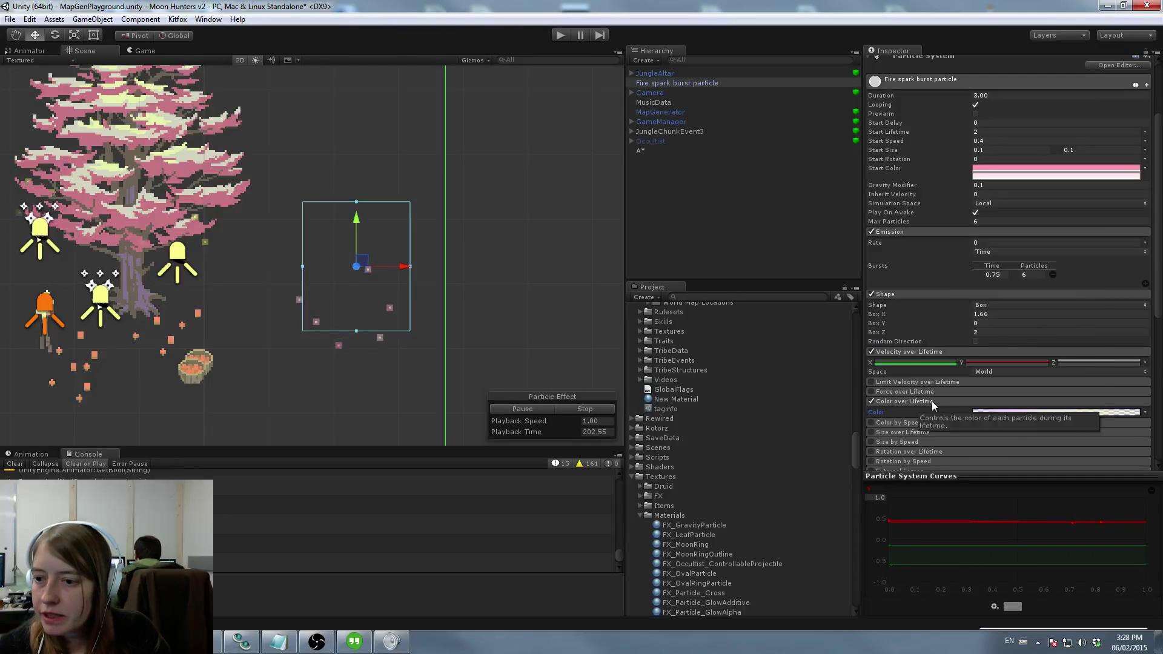
pyautogui.scroll(7, 1016, 361)
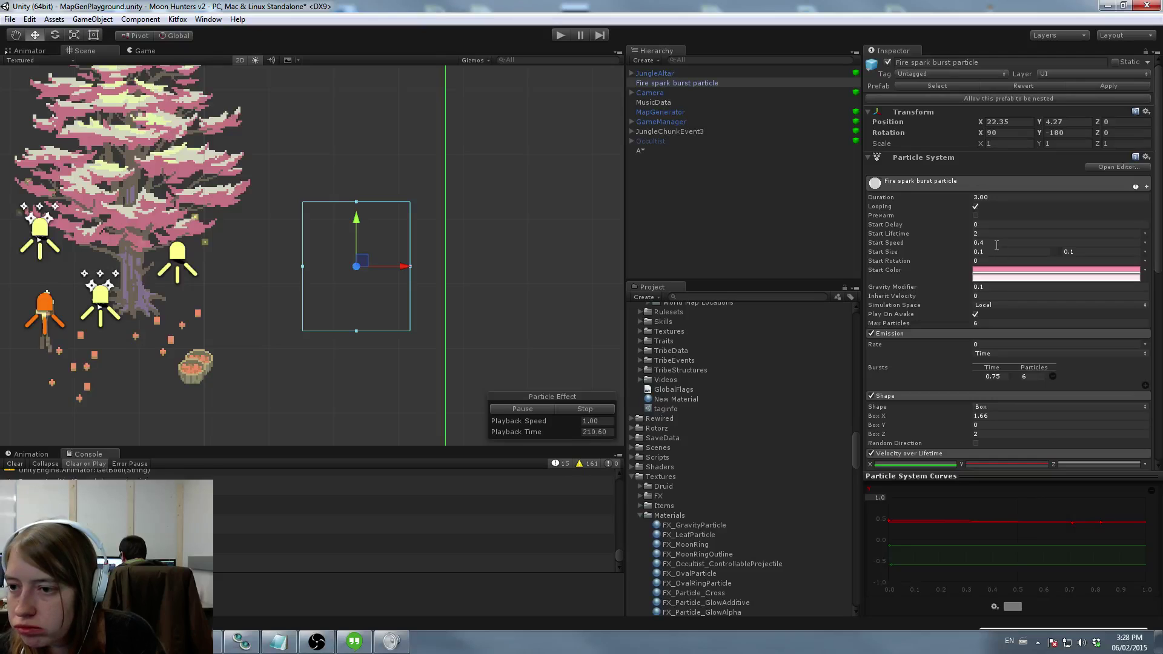
pyautogui.scroll(-10, 997, 244)
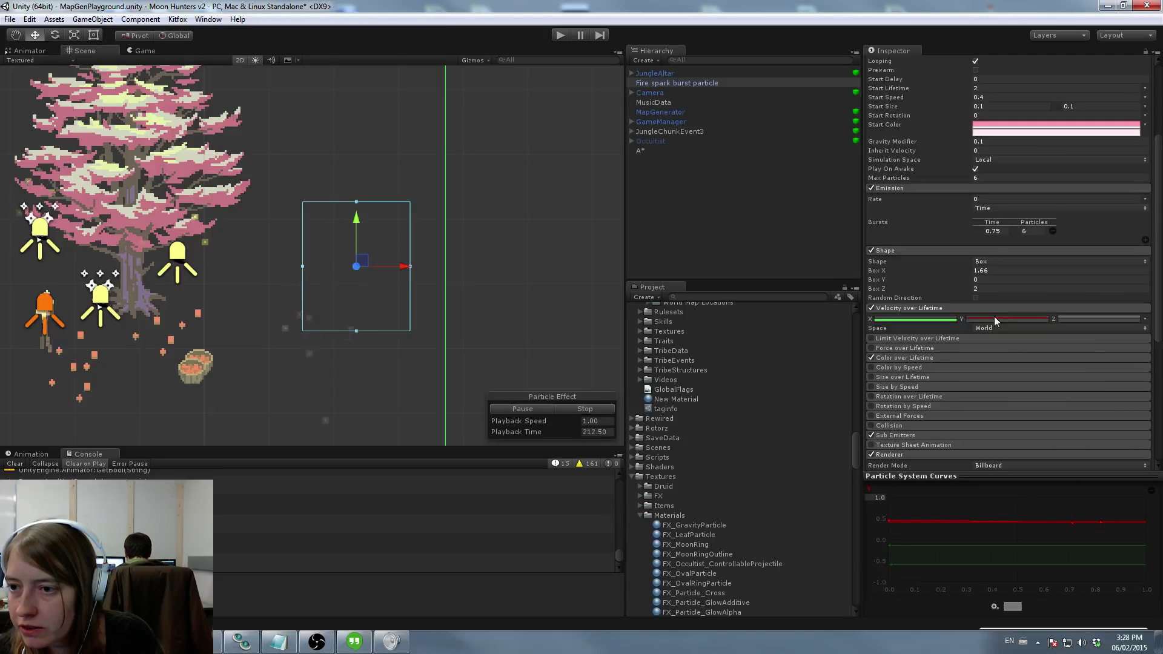
pyautogui.write('0.05')
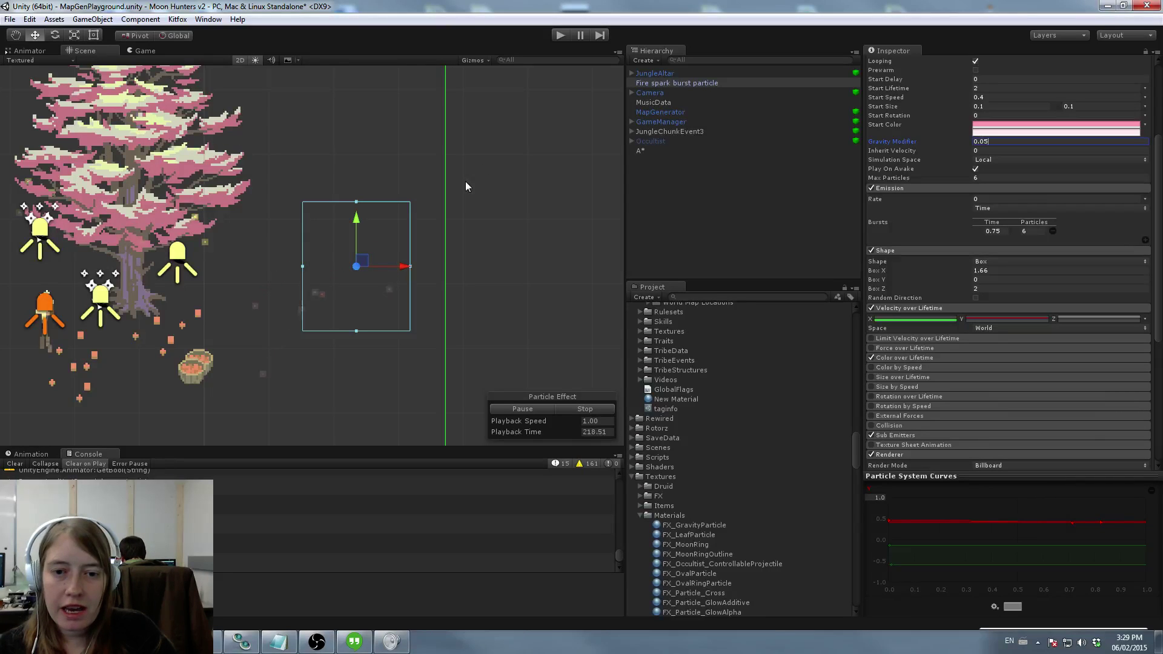
# Step: Move the particle emitter onto the left half of the pink tree's foliage and set its Start Lifetime to 3
pyautogui.moveTo(363, 261); pyautogui.dragTo(133, 162)
pyautogui.moveTo(289, 168); pyautogui.dragTo(462, 212, button='middle')
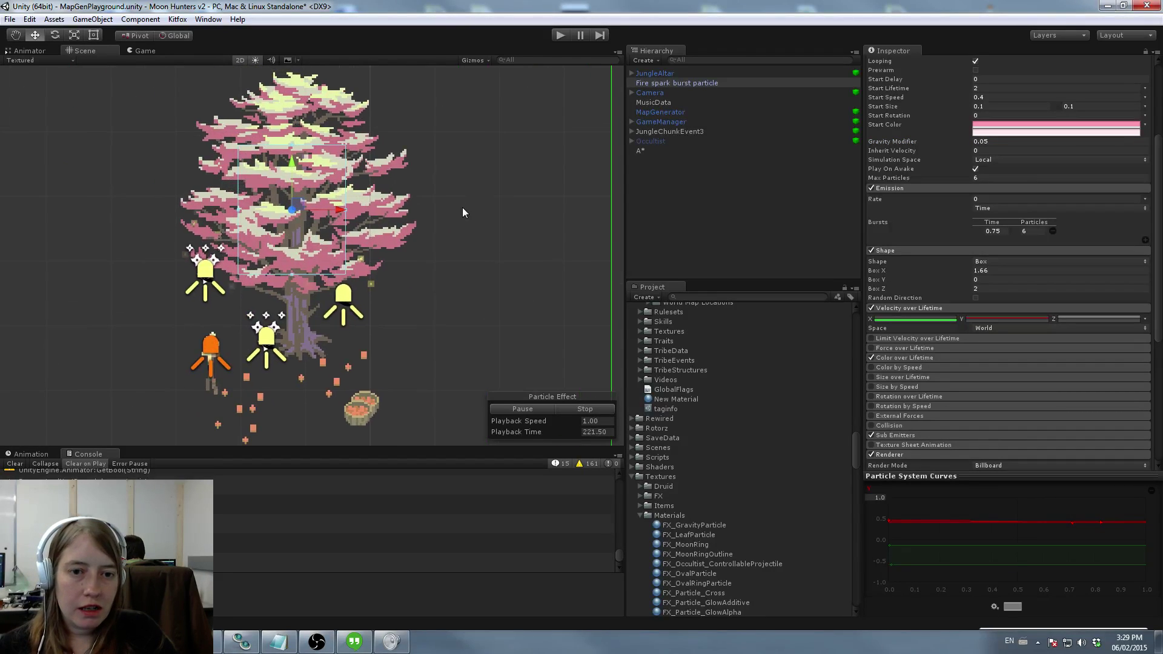
pyautogui.scroll(3, 985, 169)
pyautogui.click(990, 160)
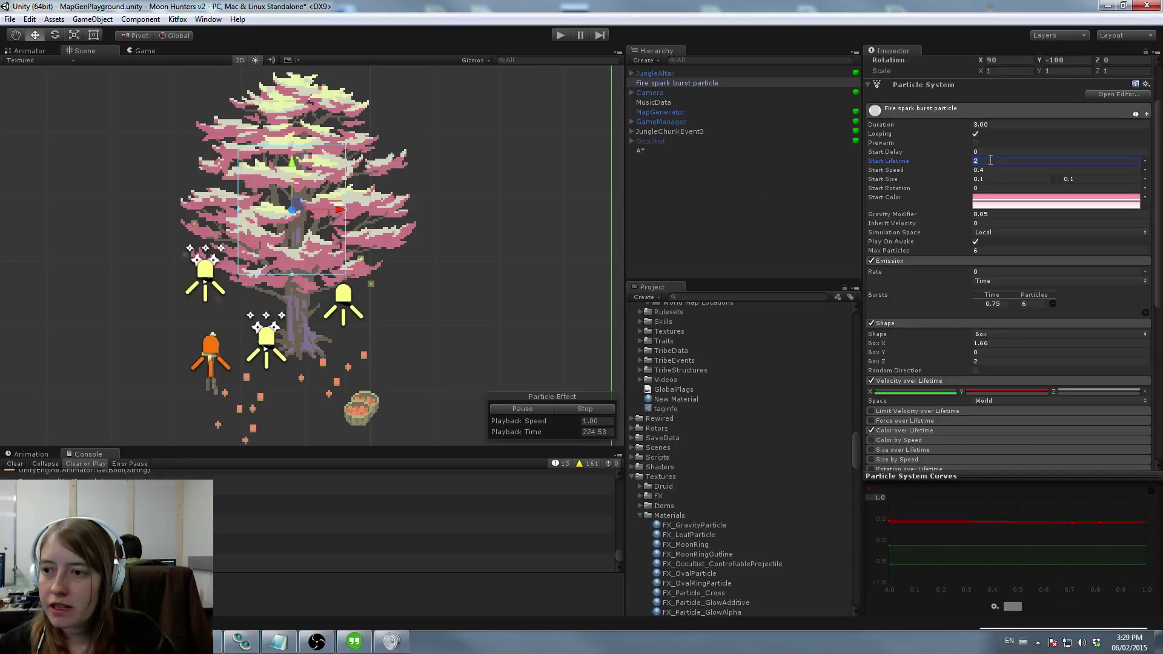
pyautogui.click(994, 124)
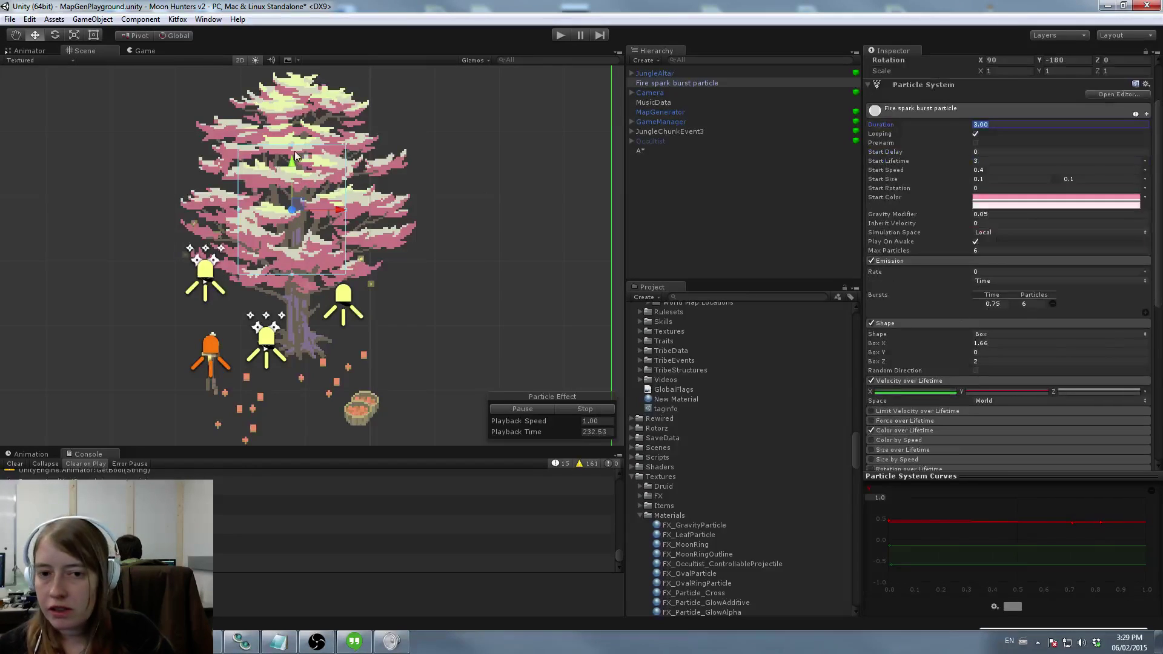
pyautogui.moveTo(305, 206); pyautogui.dragTo(276, 207)
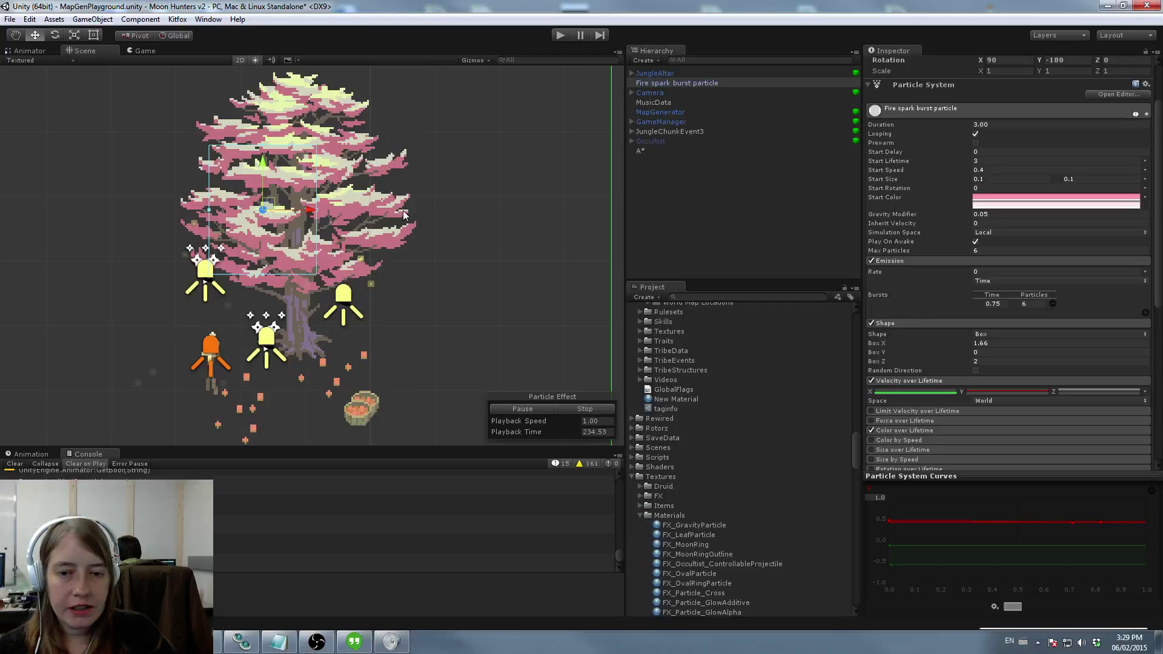
# Step: Lower the X curve range of Velocity over Lifetime to between about -0.7 and -1.0
pyautogui.click(970, 390)
pyautogui.click(940, 392)
pyautogui.click(941, 392)
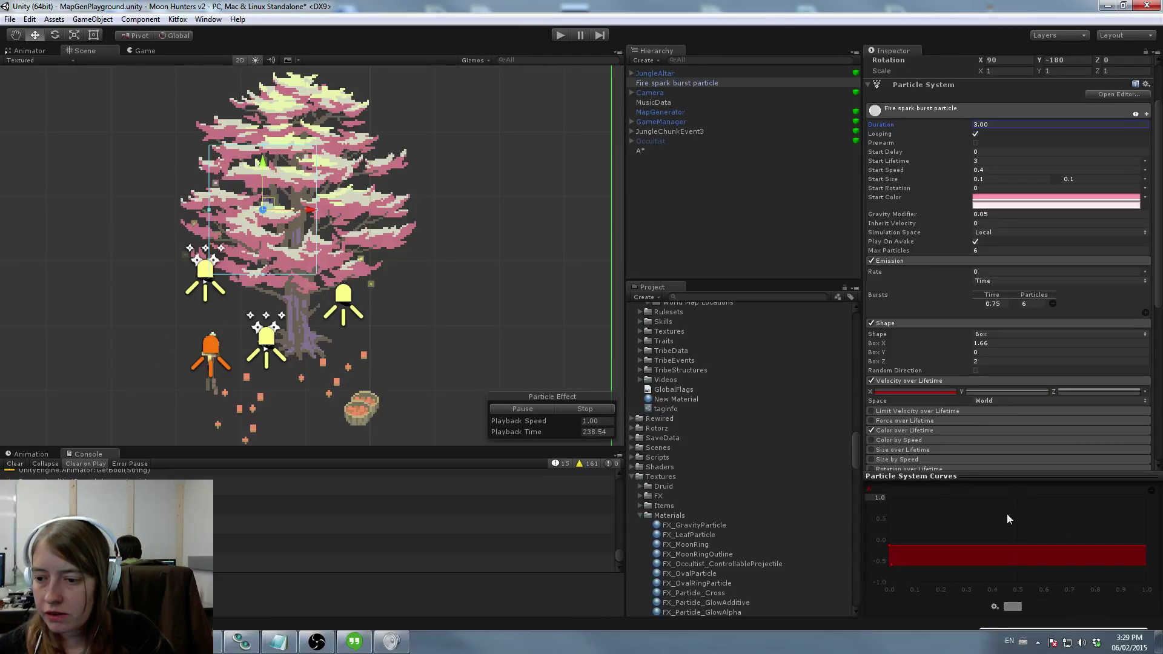
pyautogui.moveTo(1006, 536); pyautogui.dragTo(1006, 579)
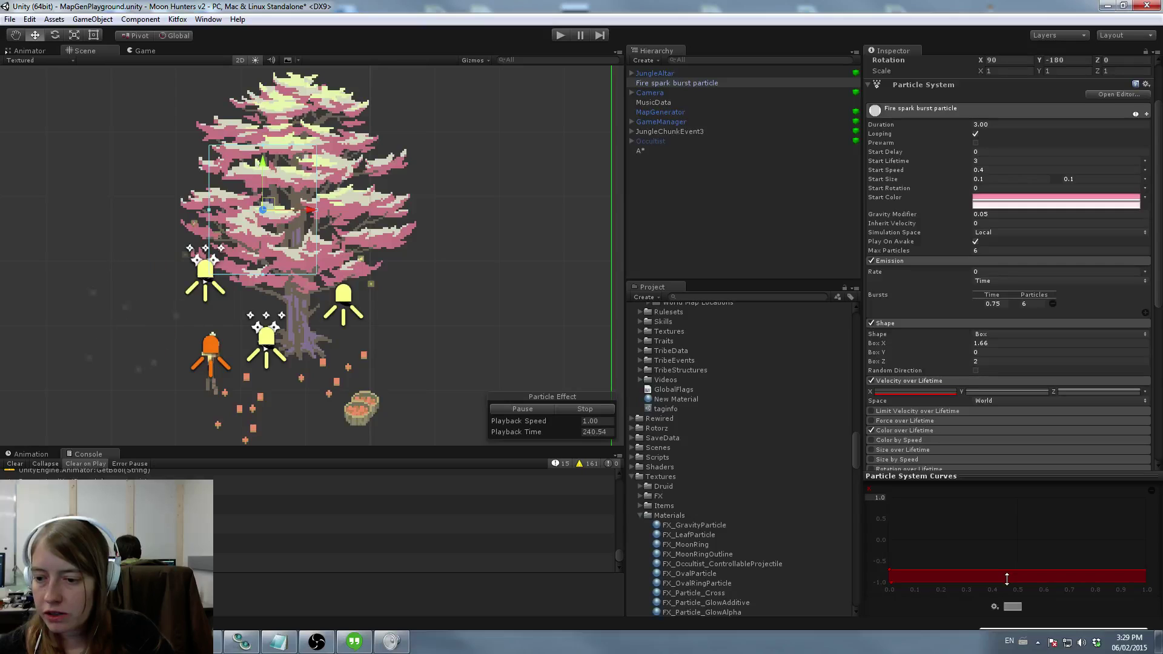
# Step: Move the particle emitter up into the pink tree's upper foliage and rename the object "Tree petal falling particle"
pyautogui.moveTo(268, 200); pyautogui.dragTo(286, 147)
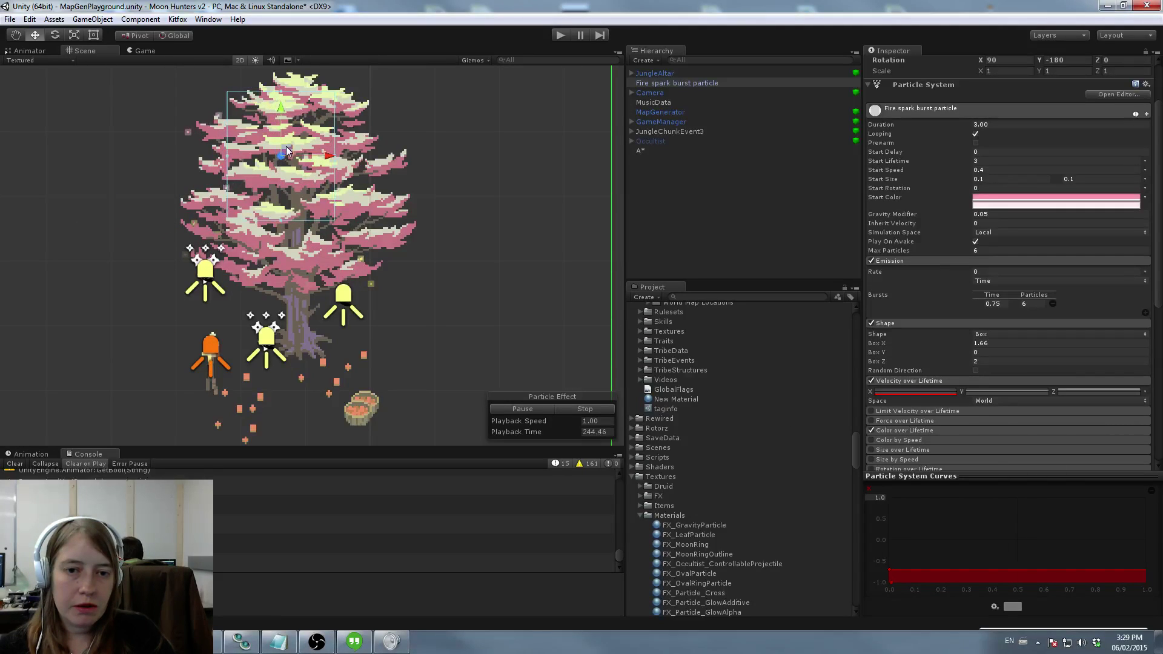
pyautogui.scroll(-1, 400, 213)
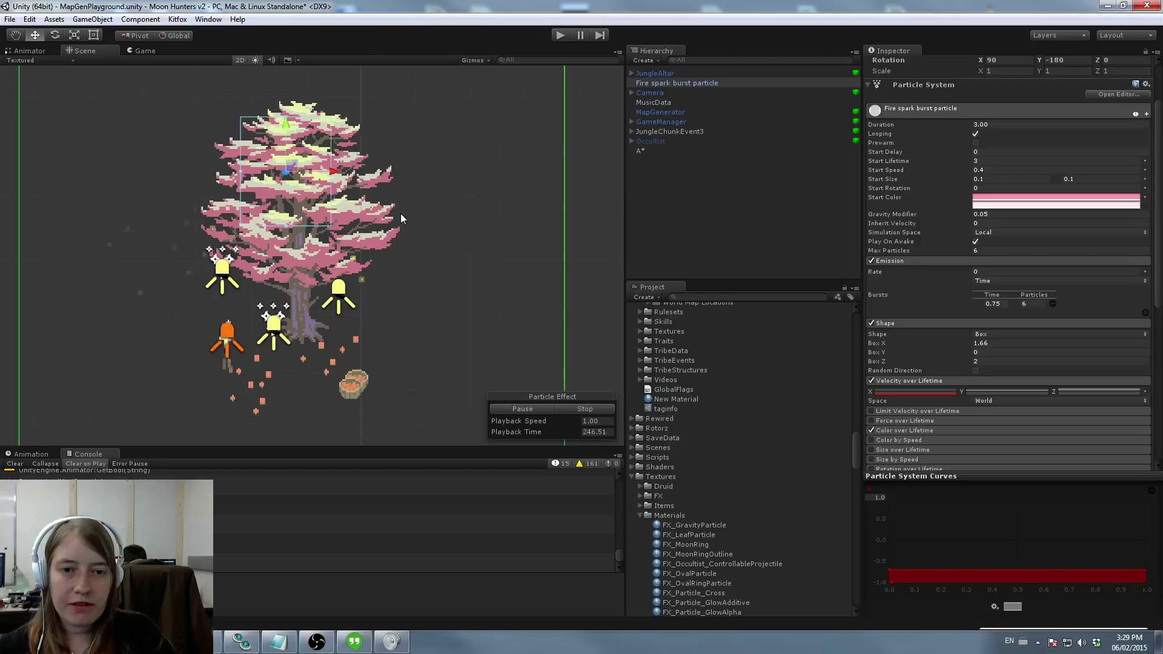
pyautogui.click(682, 86)
pyautogui.click(686, 85)
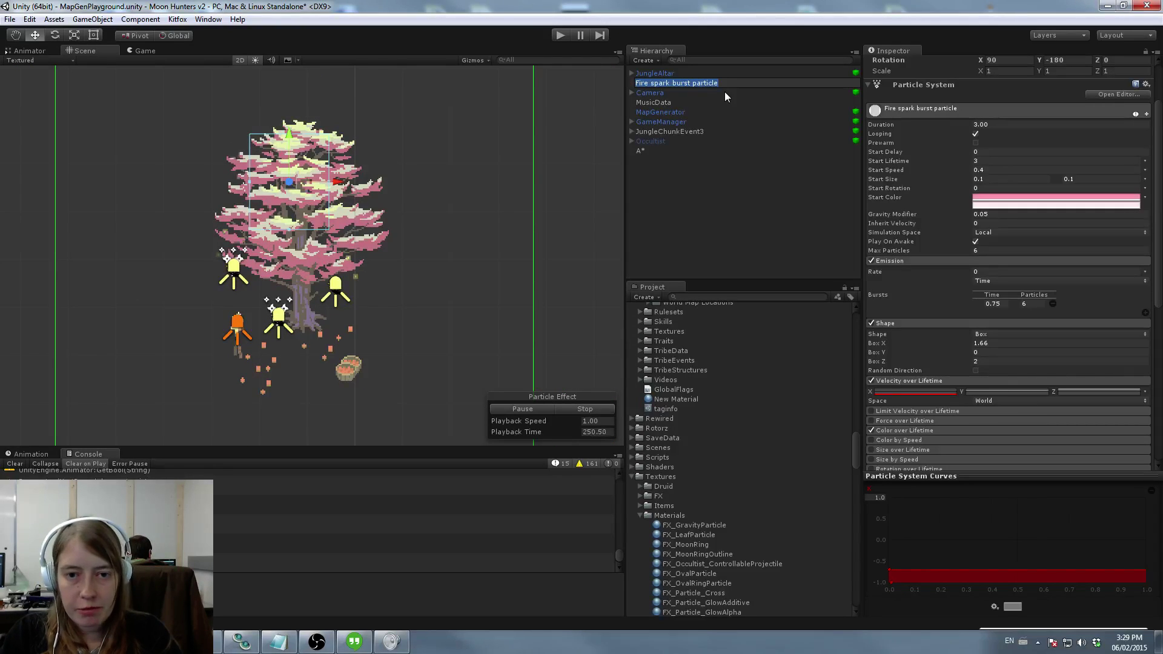
pyautogui.write('Tree petal falling')
pyautogui.press('Return')
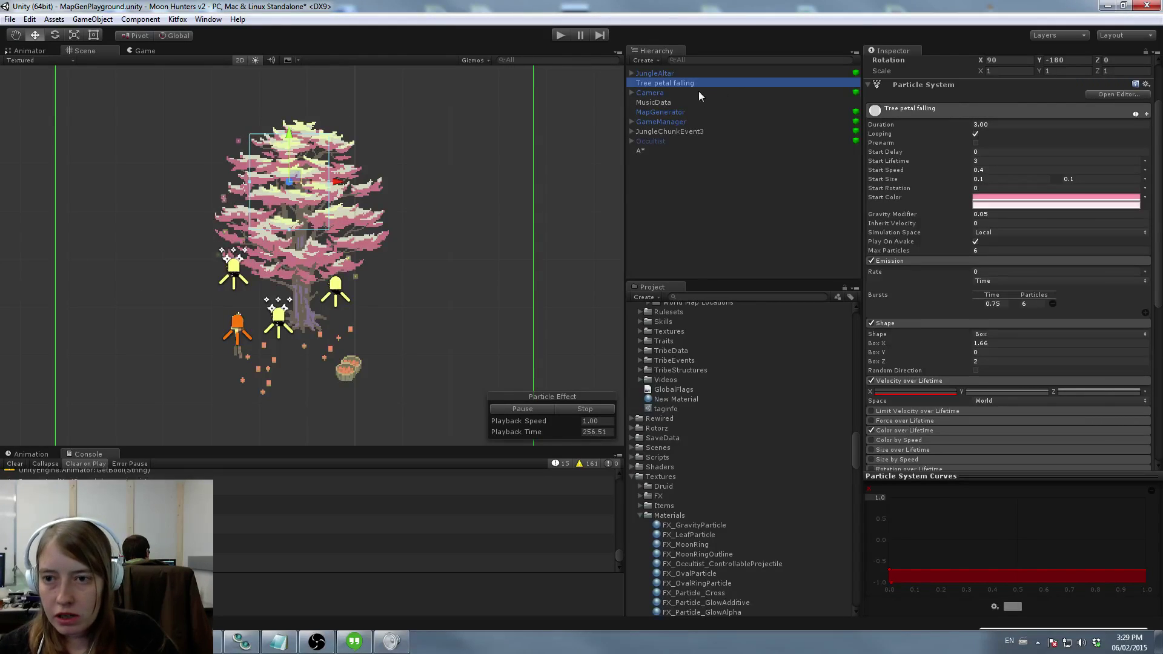
pyautogui.click(704, 83)
pyautogui.click(704, 82)
pyautogui.write('parti')
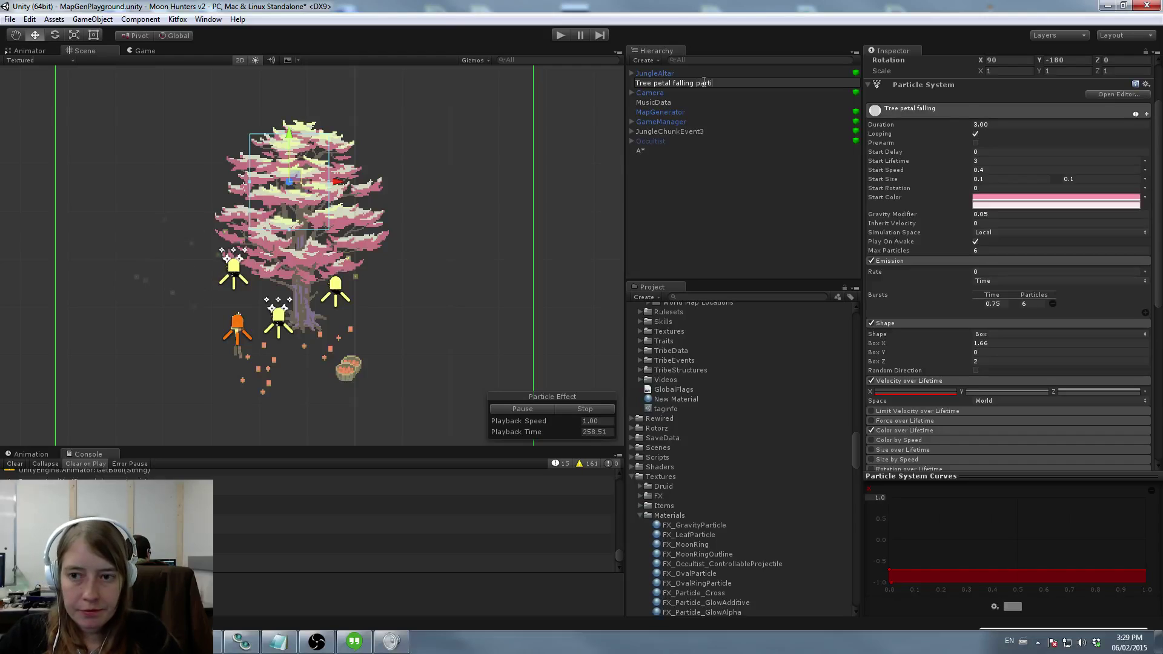
pyautogui.write('cle')
pyautogui.press('Return')
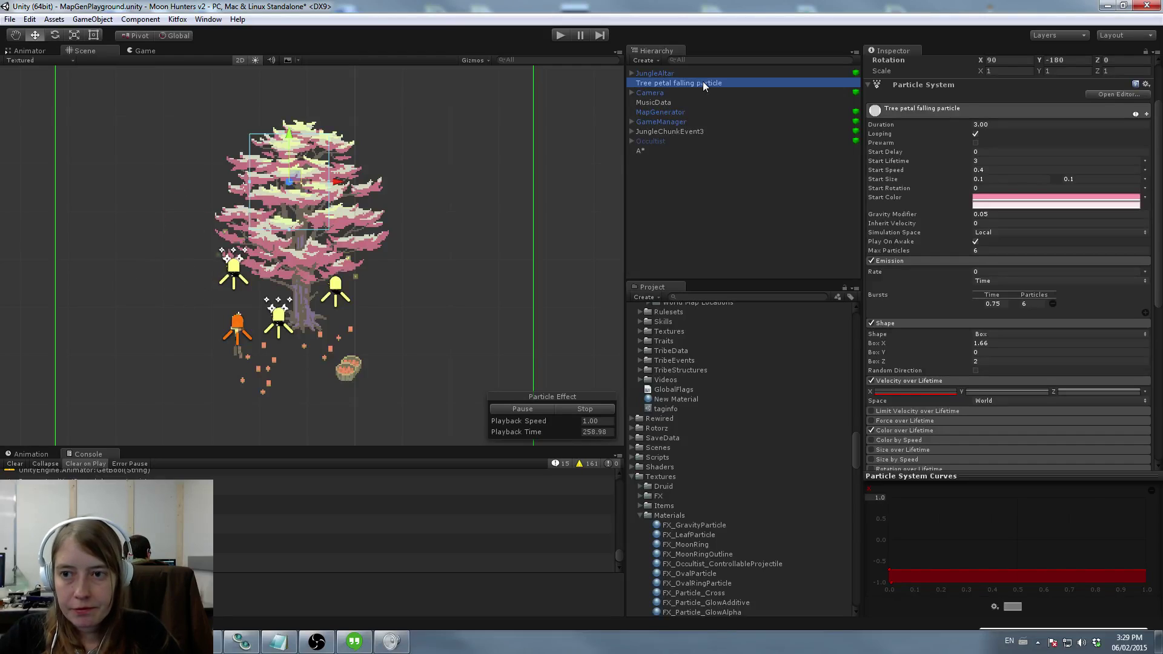
# Step: Save the petal particle as a prefab in the Particles folder and parent the scene object to JungleChunkEvent3
pyautogui.click(631, 476)
pyautogui.scroll(10, 656, 431)
pyautogui.scroll(10, 659, 431)
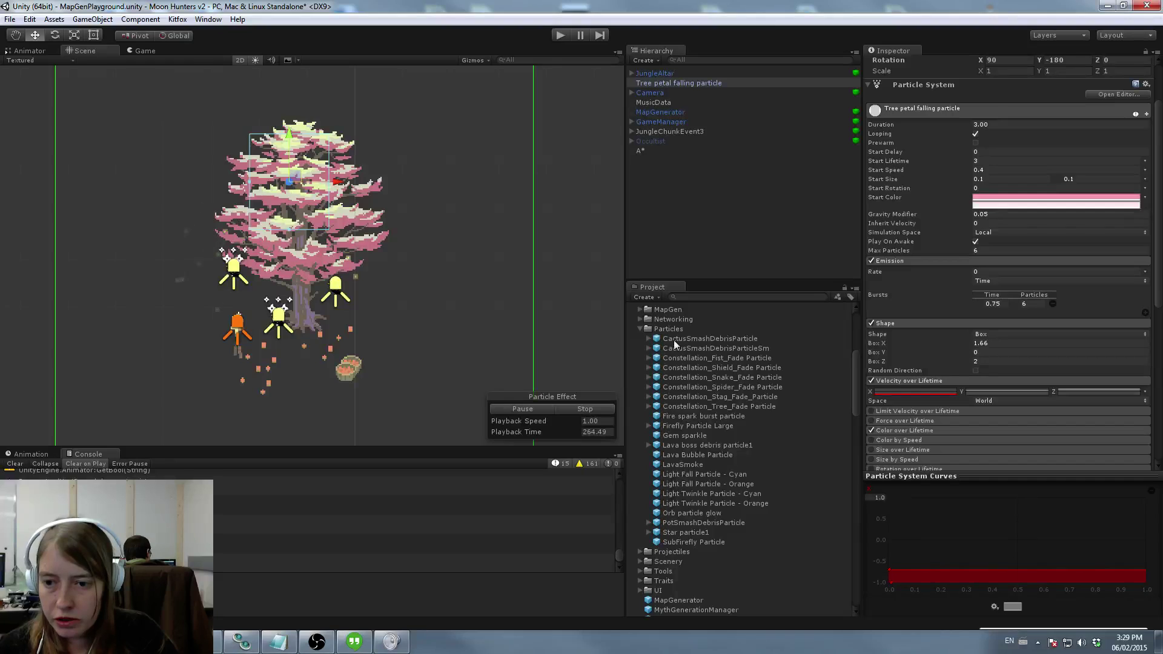
pyautogui.moveTo(672, 86); pyautogui.dragTo(674, 329)
pyautogui.moveTo(665, 81); pyautogui.dragTo(672, 130)
pyautogui.scroll(3, 678, 145)
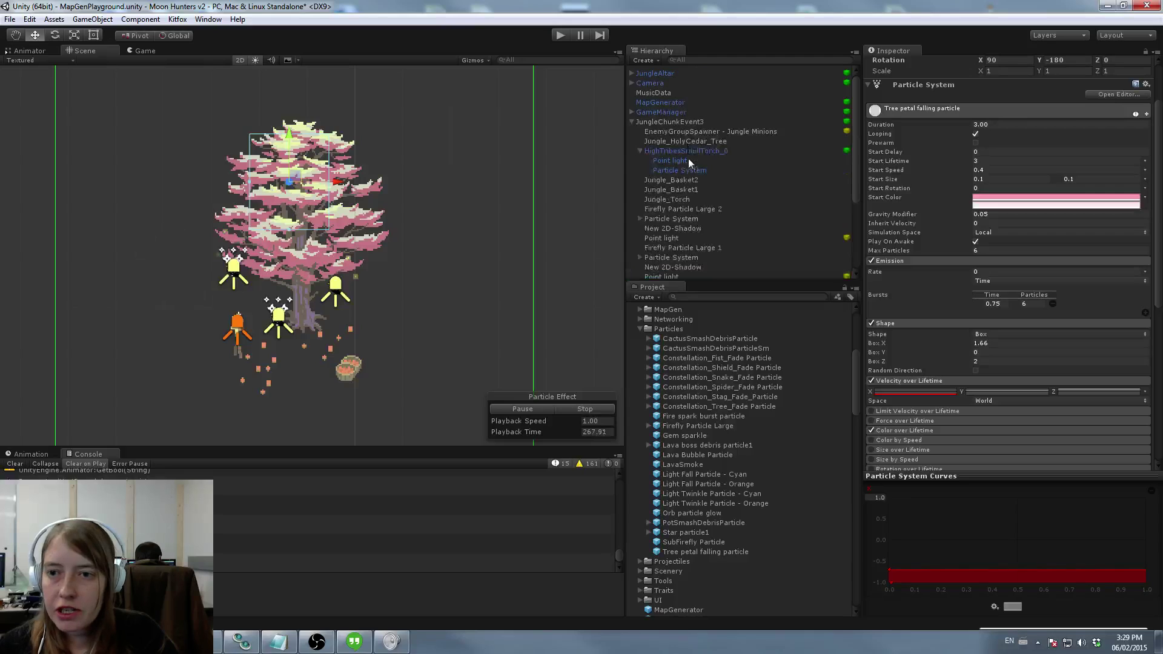
# Step: Nudge JungleChunkEvent3 slightly upward to about X 18.97, Y 5.68 and apply its changes to the prefab
pyautogui.doubleClick(673, 121)
pyautogui.moveTo(309, 259); pyautogui.dragTo(314, 242)
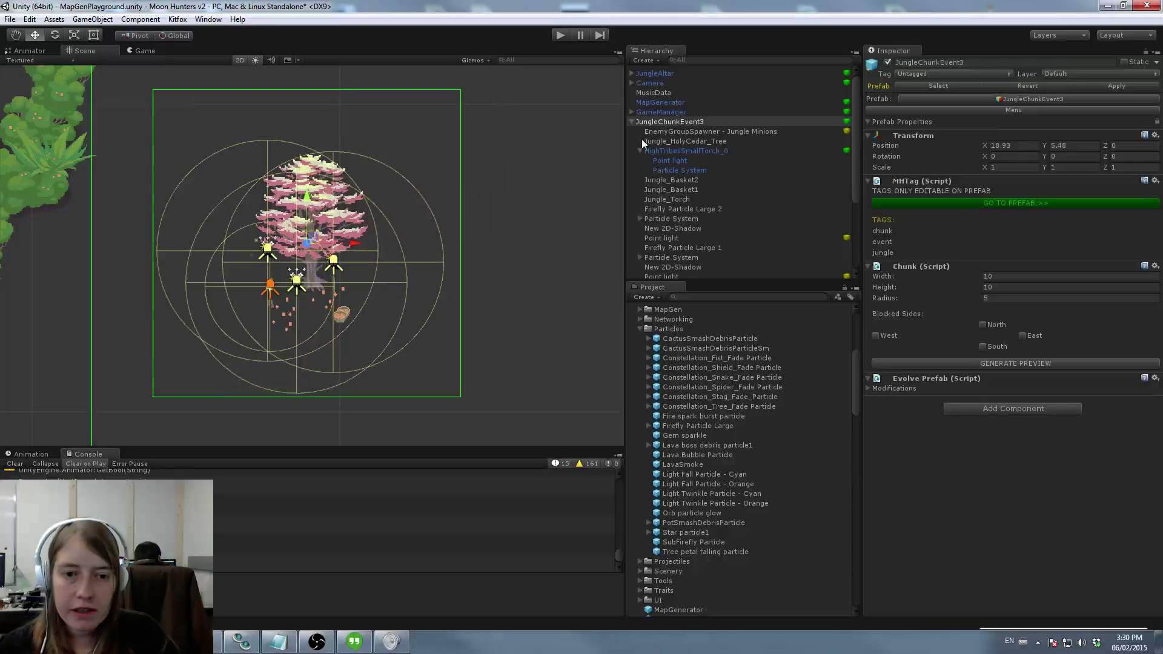
pyautogui.click(632, 122)
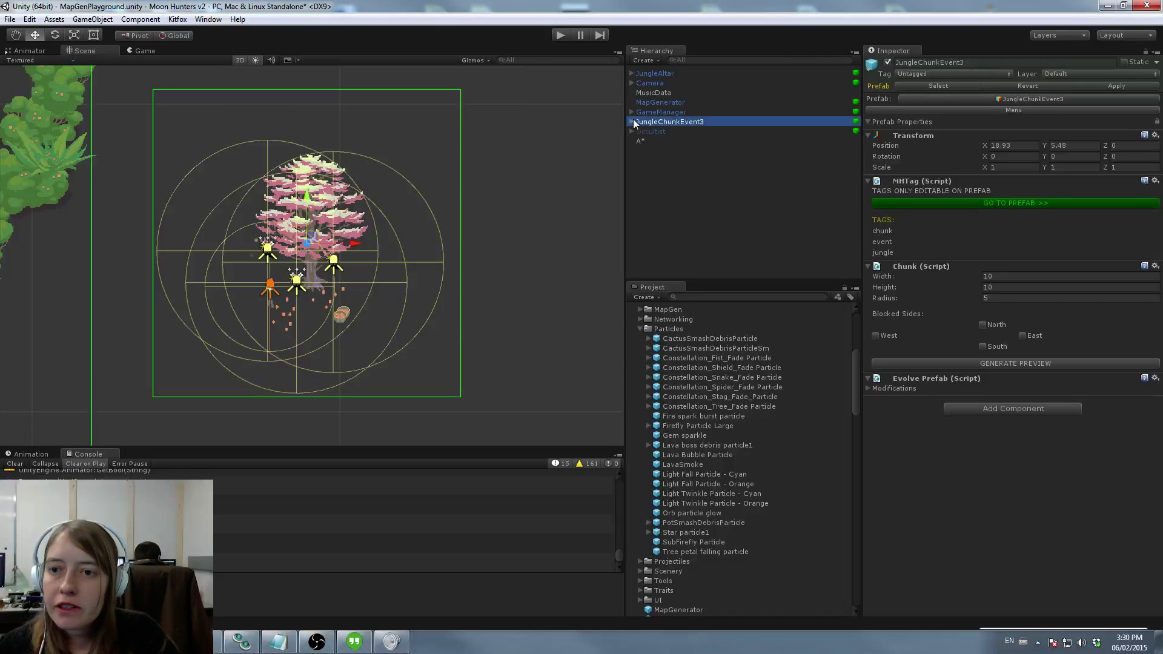
pyautogui.click(631, 122)
pyautogui.moveTo(313, 238)
pyautogui.mouseDown()
pyautogui.moveTo(405, 258)
pyautogui.moveTo(357, 224)
pyautogui.moveTo(314, 232)
pyautogui.mouseUp()
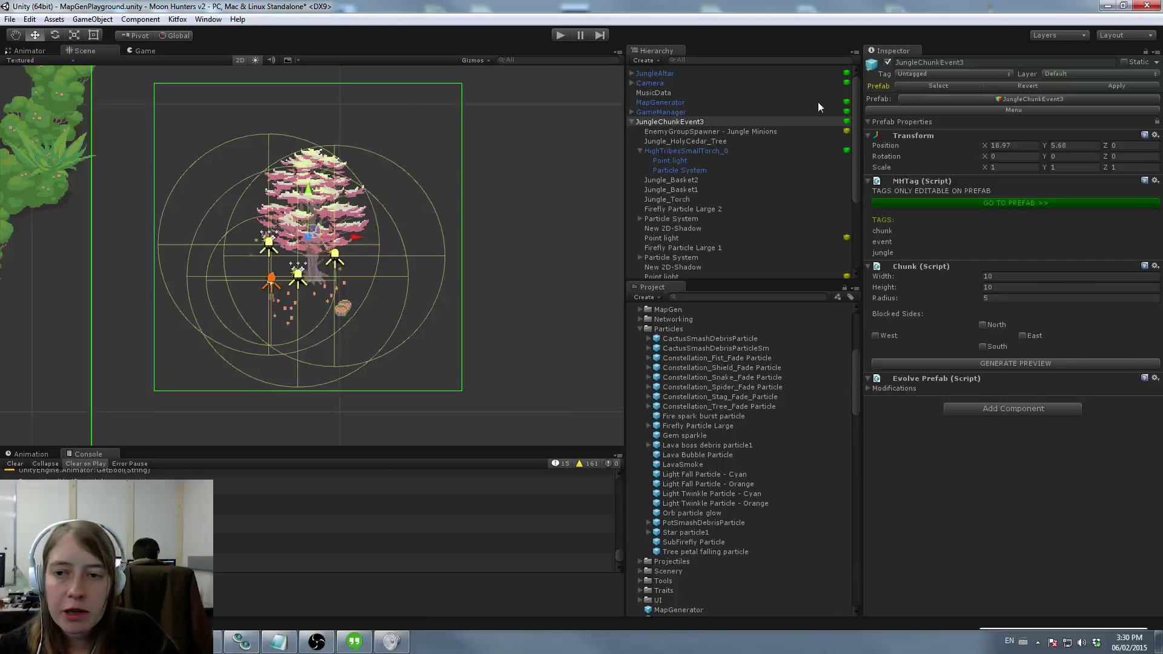
pyautogui.click(1116, 86)
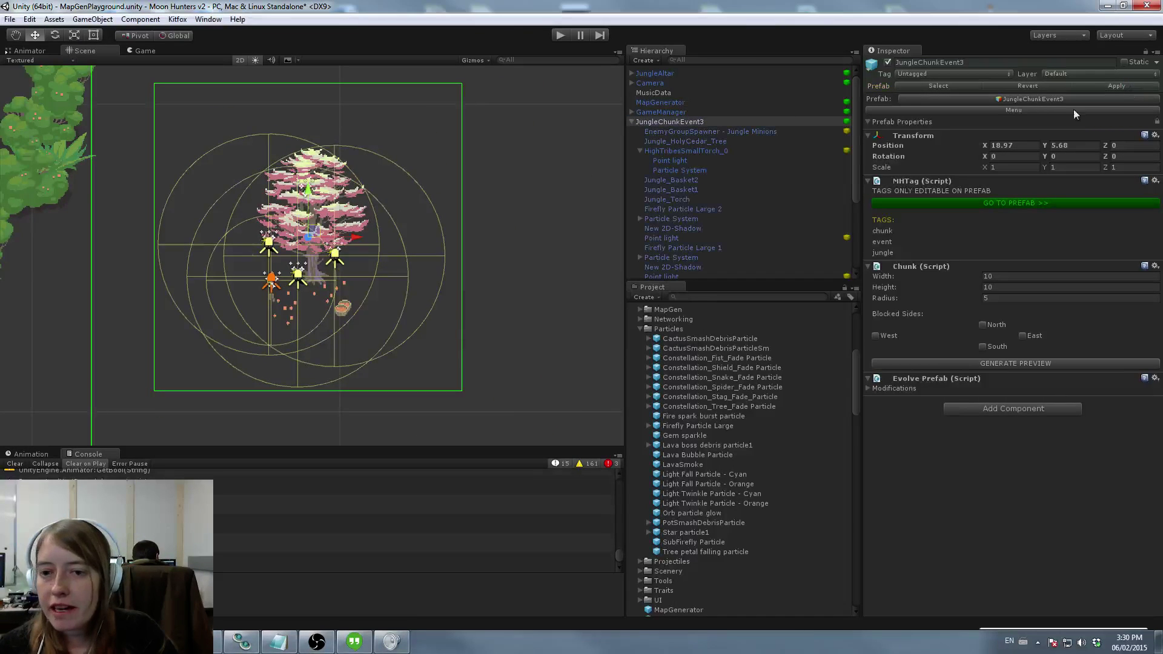
# Step: Set the JungleChunkEvent3 chunk's width and height to 8 and its radius to 4, and apply the changes to the prefab
pyautogui.moveTo(289, 206); pyautogui.dragTo(374, 203, button='middle')
pyautogui.click(1025, 278)
pyautogui.write('8')
pyautogui.press('Tab')
pyautogui.write('8')
pyautogui.click(1026, 297)
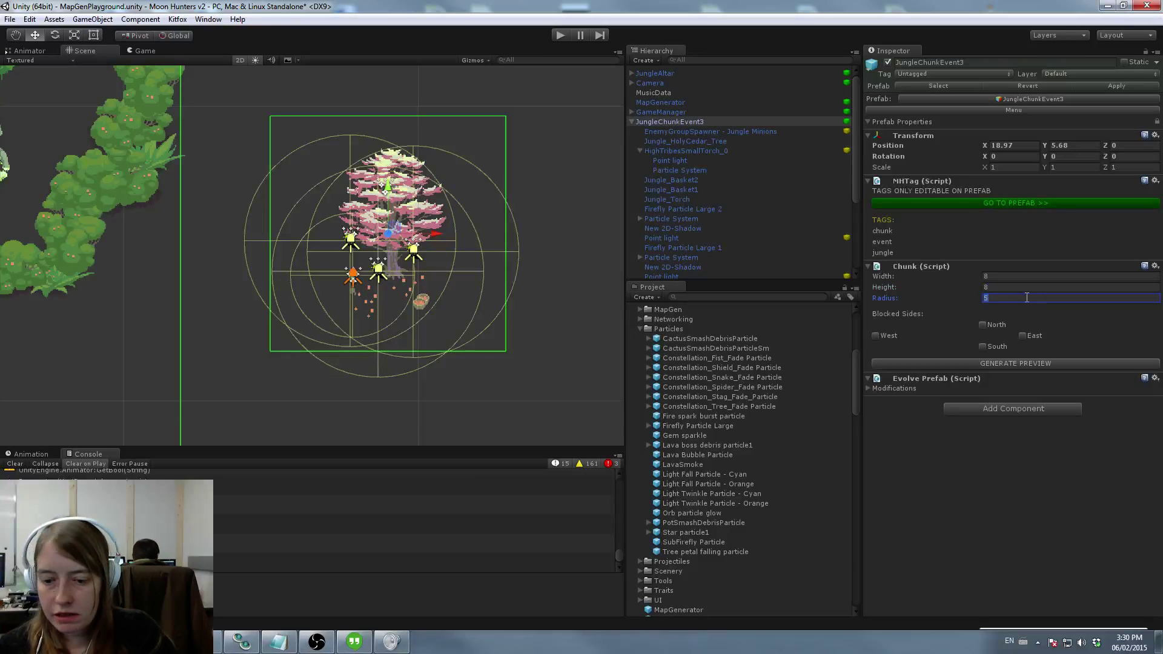
pyautogui.write('4')
pyautogui.click(1019, 289)
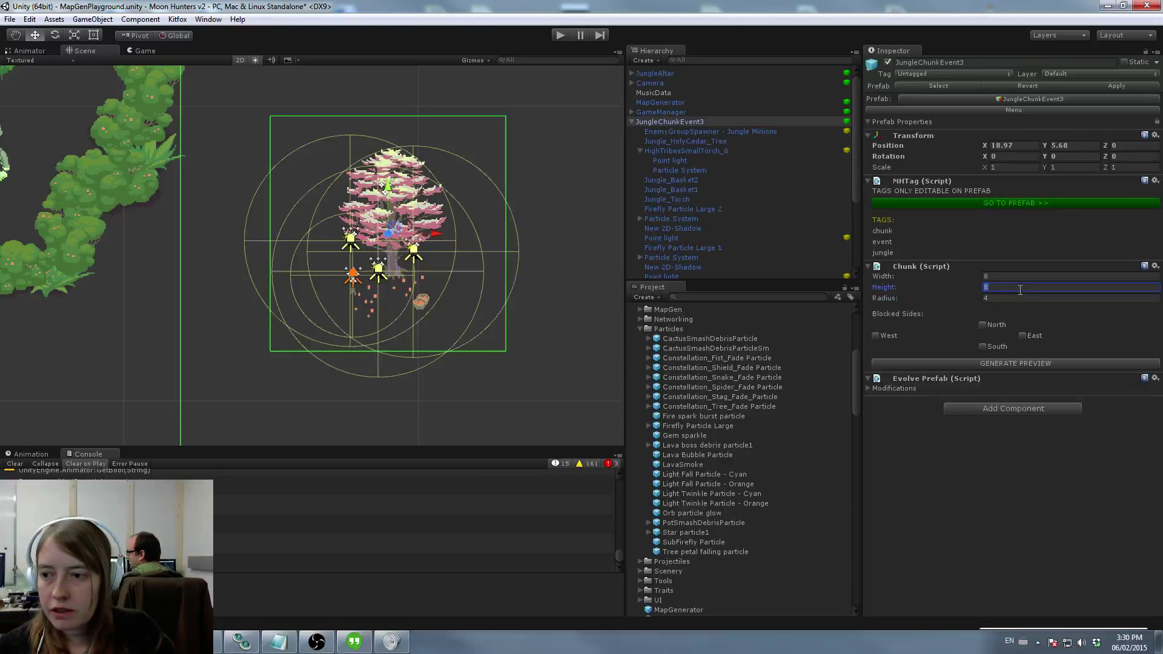
pyautogui.click(1115, 86)
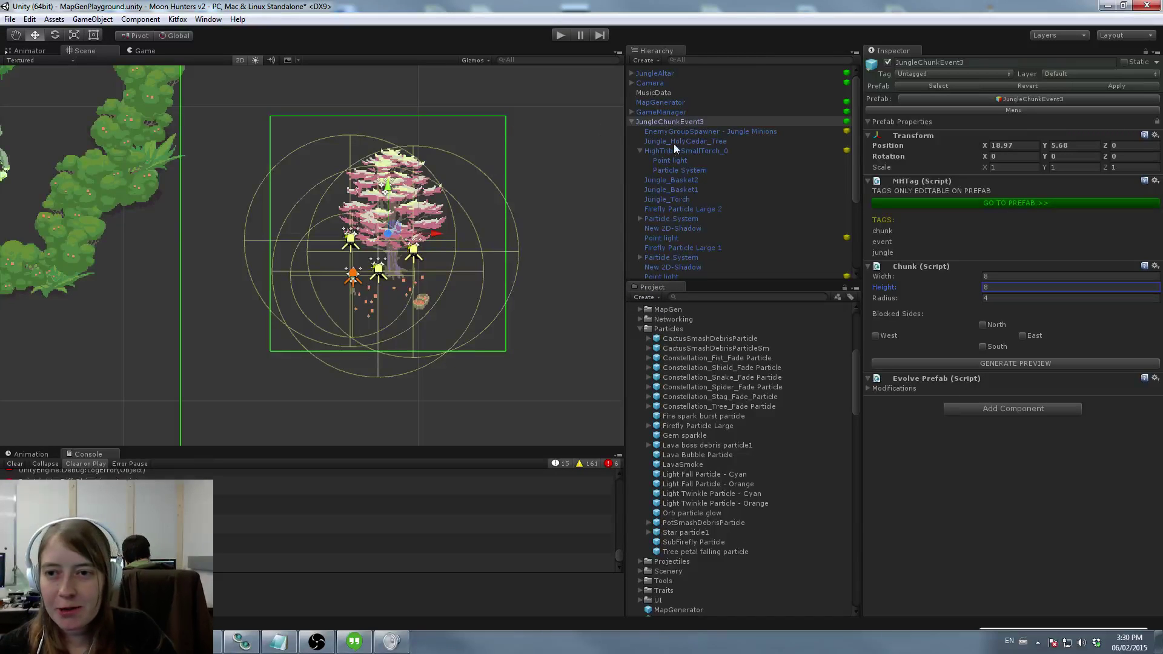
# Step: Delete JungleChunkEvent3 from the scene and open the JungleVillageNight scene from the Scenes folder
pyautogui.click(663, 122)
pyautogui.press('Delete')
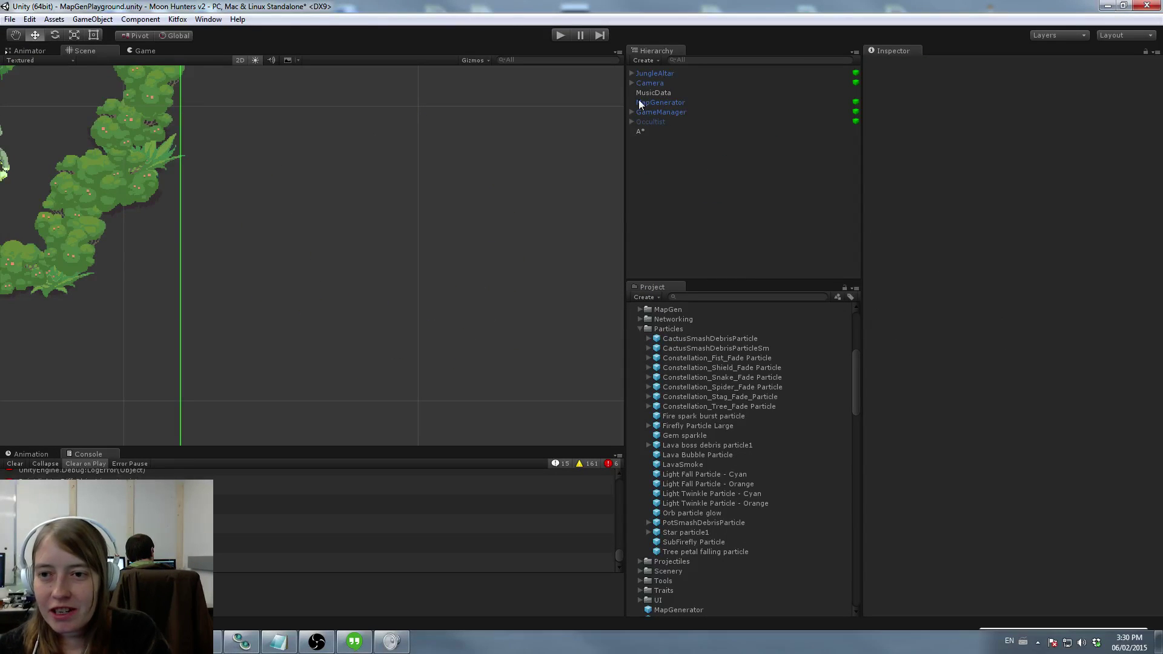
pyautogui.click(10, 19)
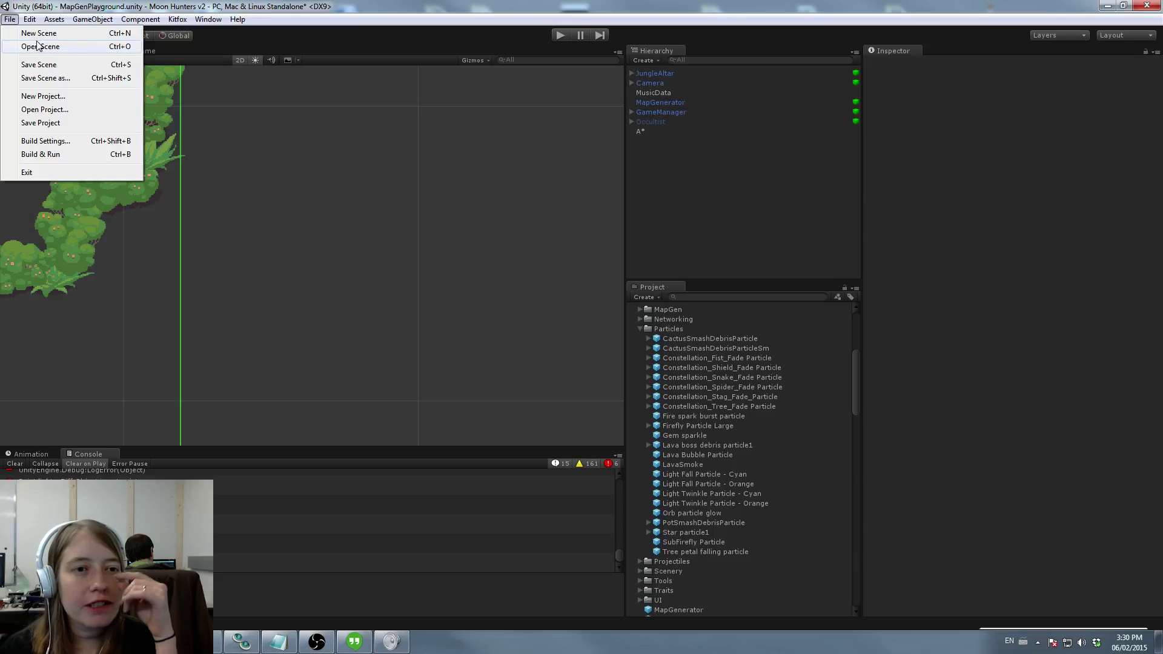
pyautogui.click(37, 46)
pyautogui.click(170, 249)
pyautogui.scroll(-2, 176, 257)
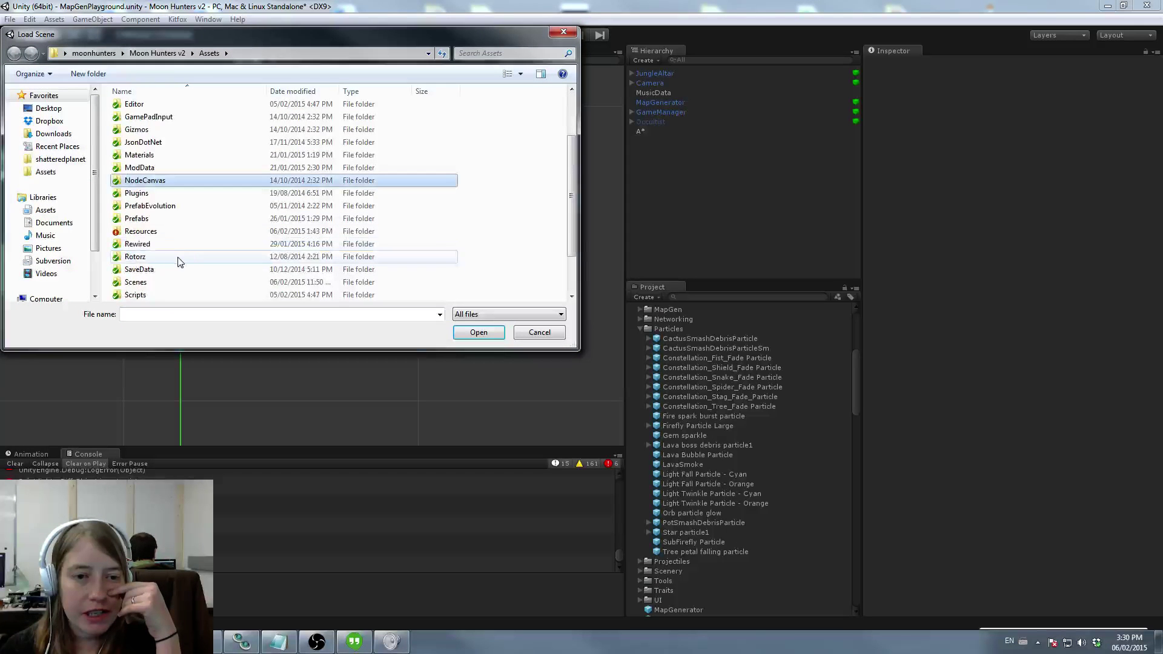
pyautogui.doubleClick(135, 282)
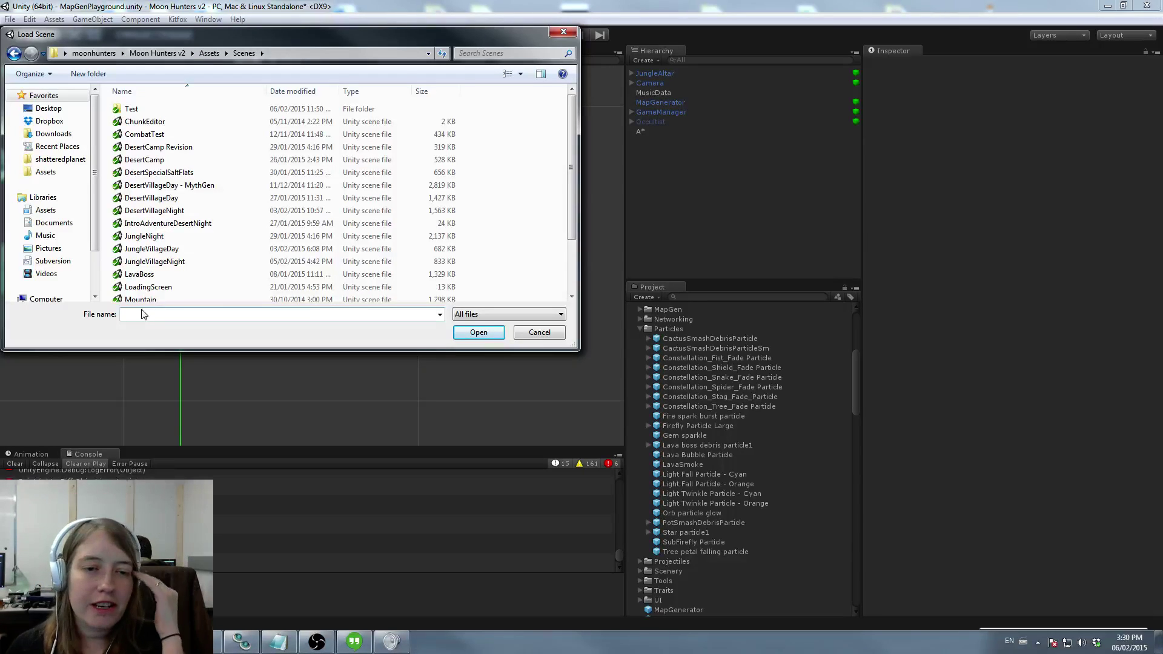
pyautogui.doubleClick(178, 248)
pyautogui.click(617, 343)
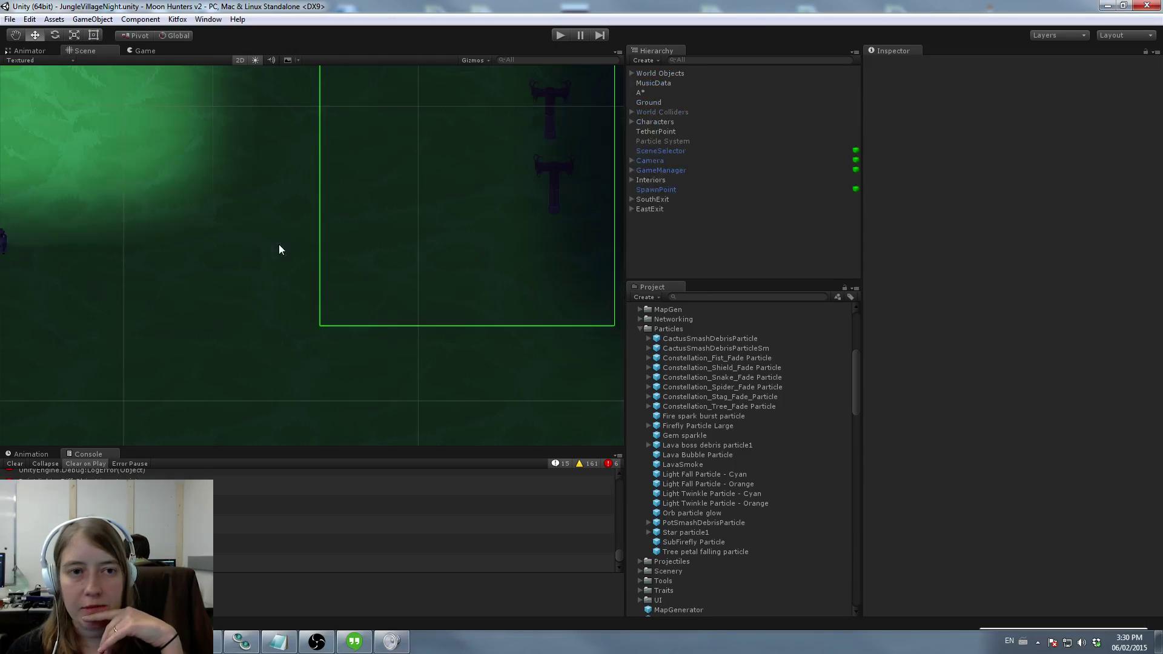
# Step: Look over the night version of the jungle village, including its torch lights, huts and dark overlay
pyautogui.scroll(-5, 234, 245)
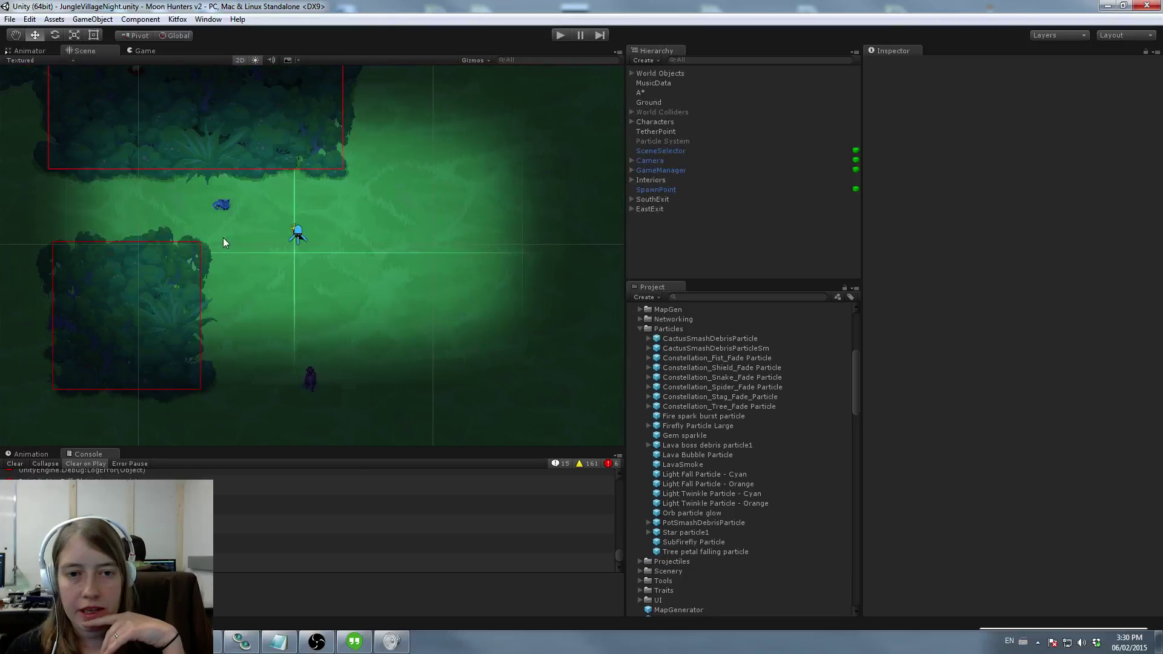
pyautogui.scroll(4, 119, 234)
pyautogui.moveTo(31, 227); pyautogui.dragTo(428, 250, button='middle')
pyautogui.moveTo(161, 171); pyautogui.dragTo(515, 299, button='middle')
pyautogui.moveTo(263, 303); pyautogui.dragTo(1, 242, button='middle')
pyautogui.moveTo(503, 217); pyautogui.dragTo(547, 218, button='middle')
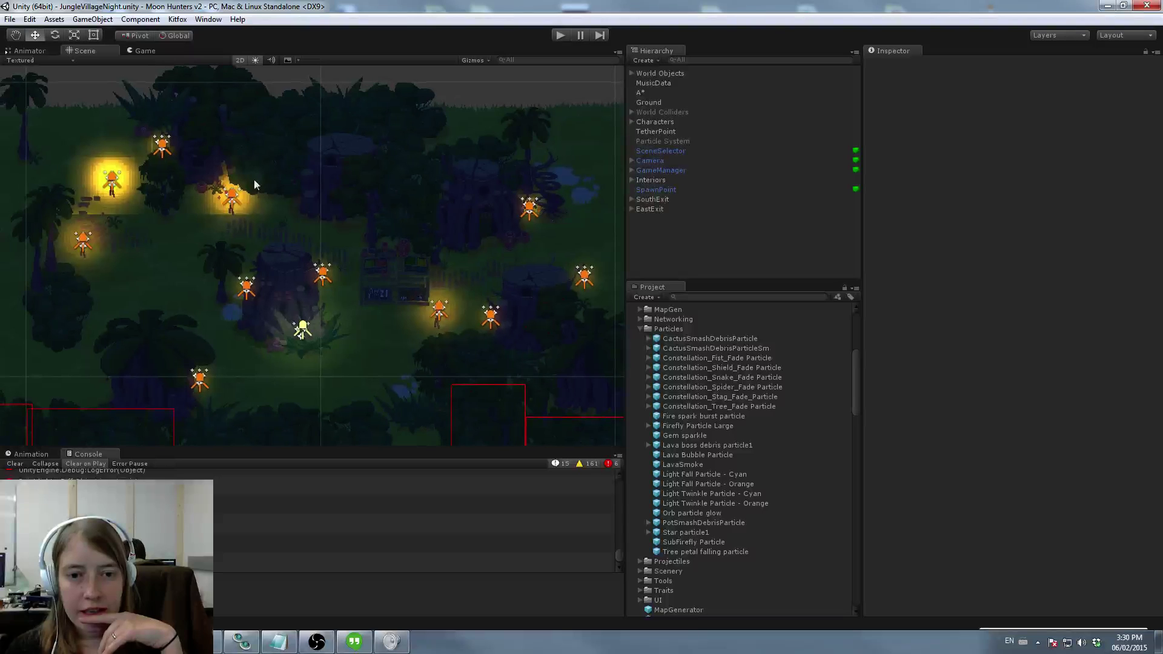
# Step: Open the JungleVillageDay scene and examine the village layout and the background tree behind it
pyautogui.click(12, 21)
pyautogui.click(27, 43)
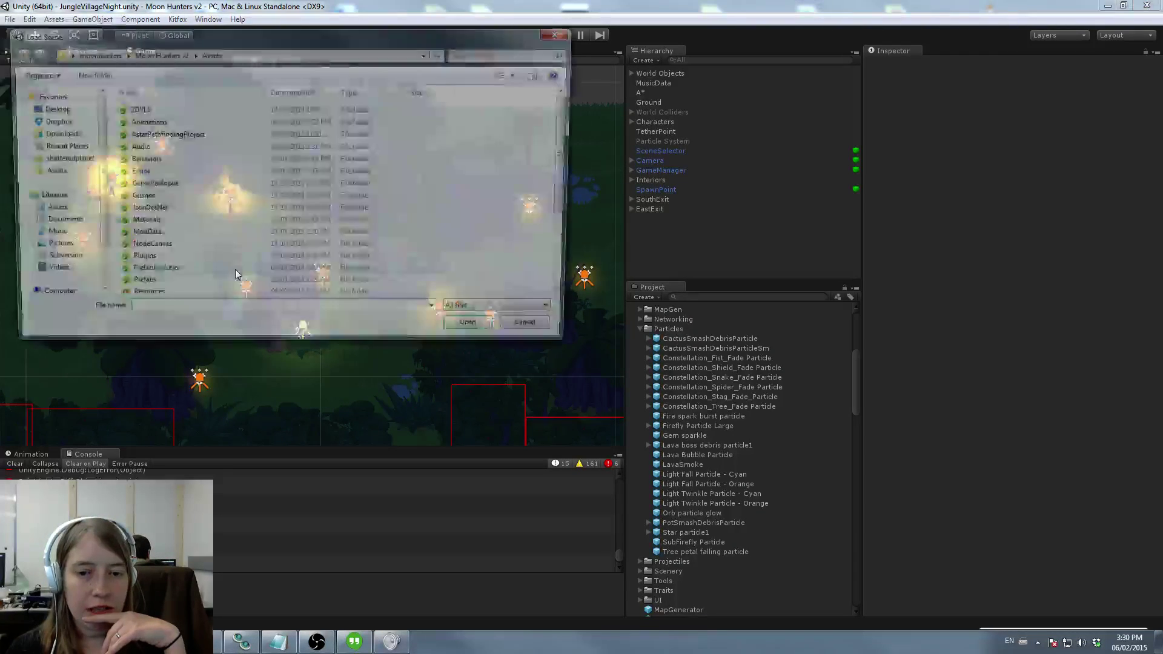
pyautogui.doubleClick(162, 283)
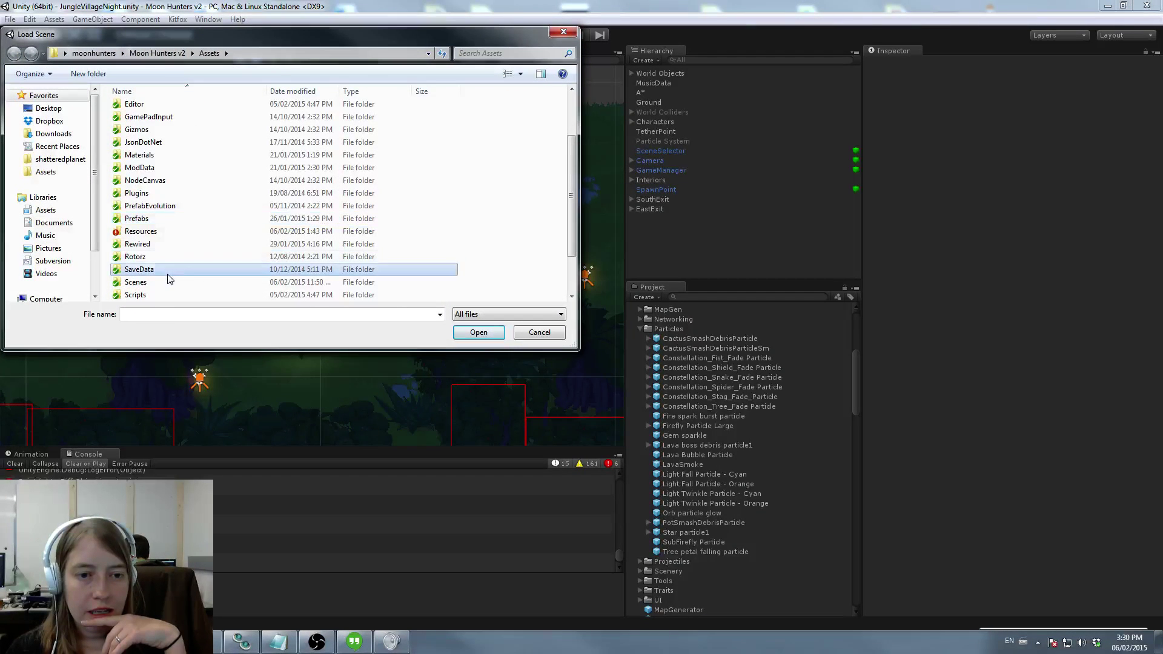
pyautogui.scroll(-1, 183, 257)
pyautogui.doubleClick(176, 217)
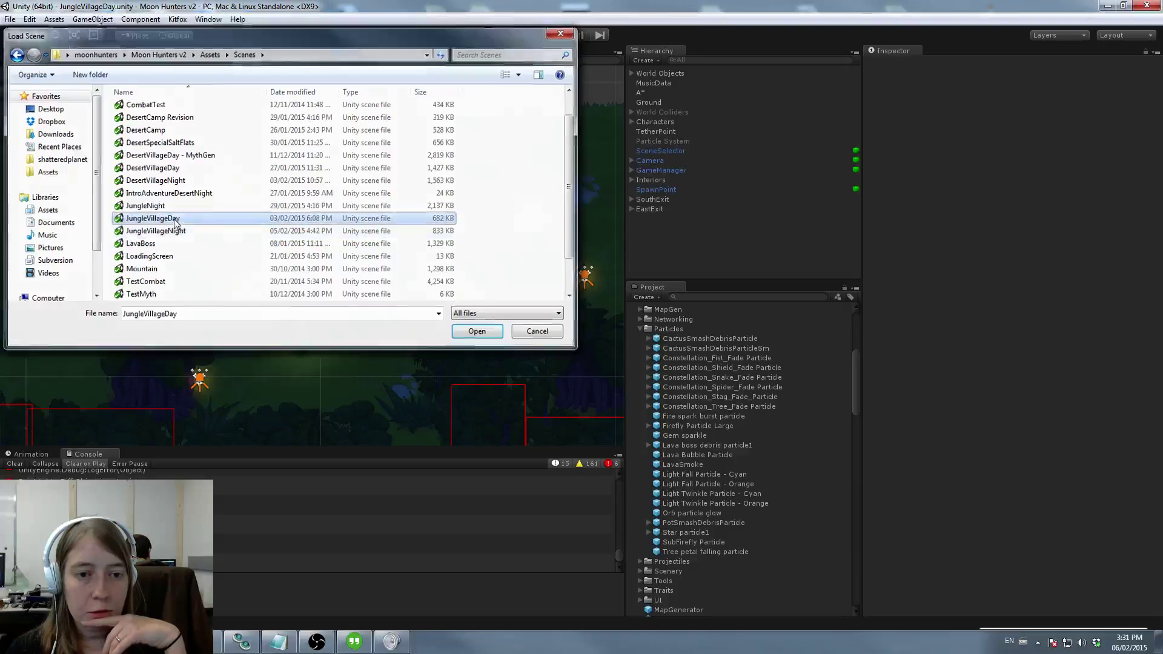
pyautogui.moveTo(217, 204); pyautogui.dragTo(56, 187, button='middle')
pyautogui.moveTo(398, 212); pyautogui.dragTo(580, 248, button='middle')
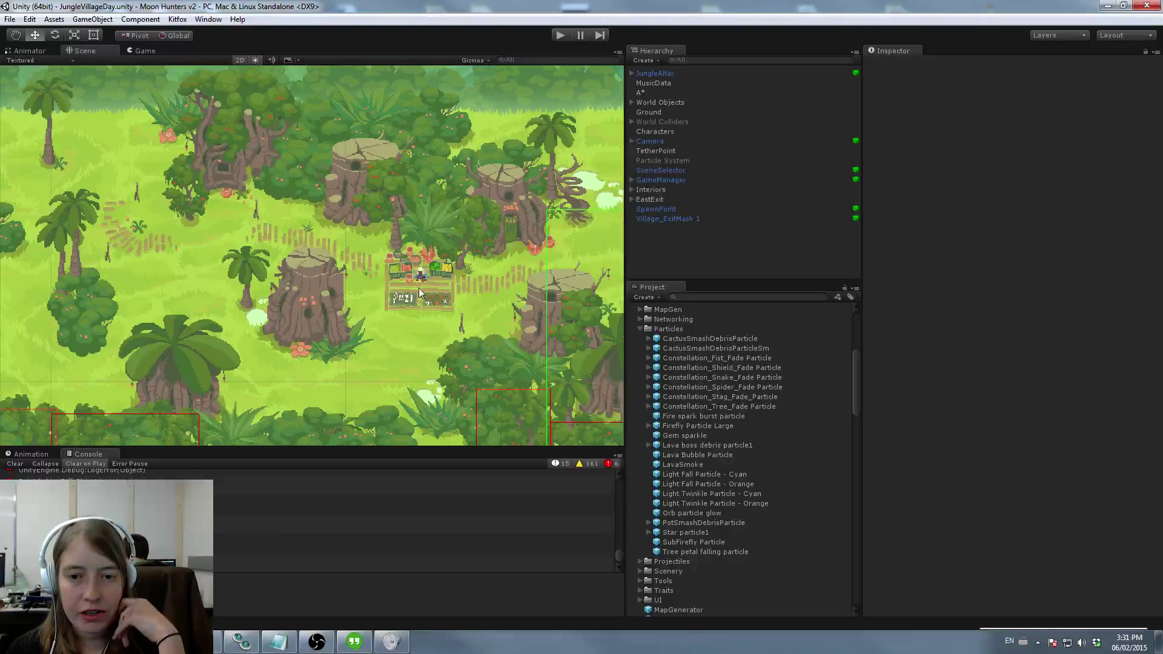
pyautogui.moveTo(354, 279); pyautogui.dragTo(365, 328, button='middle')
pyautogui.click(10, 19)
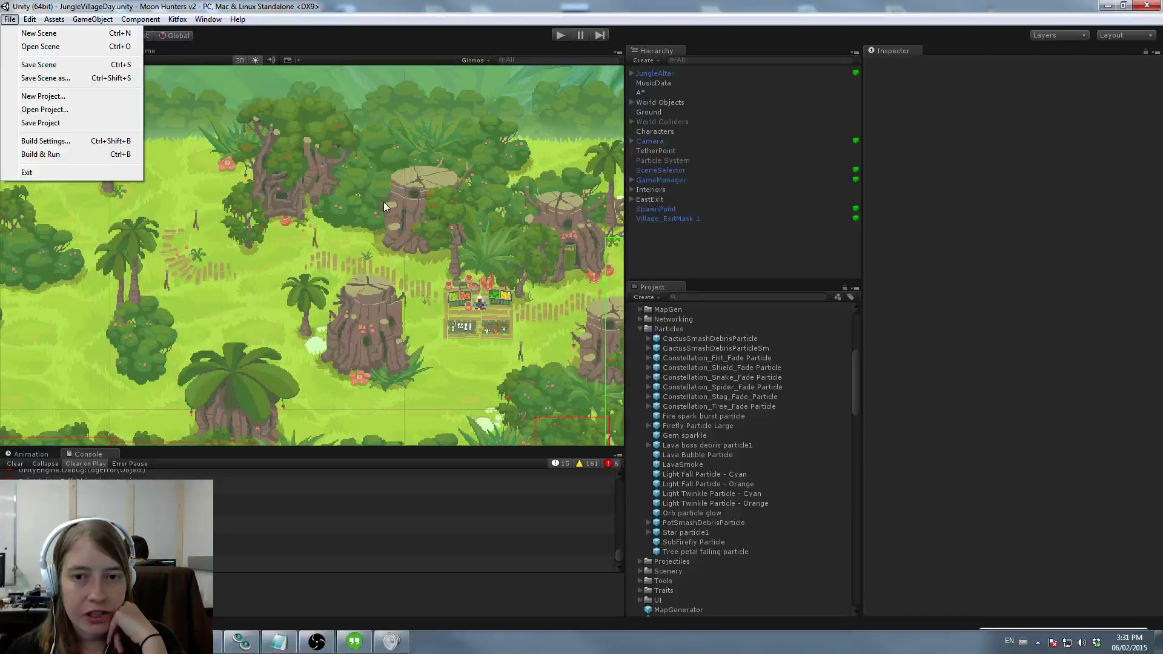
pyautogui.click(371, 171)
pyautogui.moveTo(370, 172); pyautogui.dragTo(162, 265, button='middle')
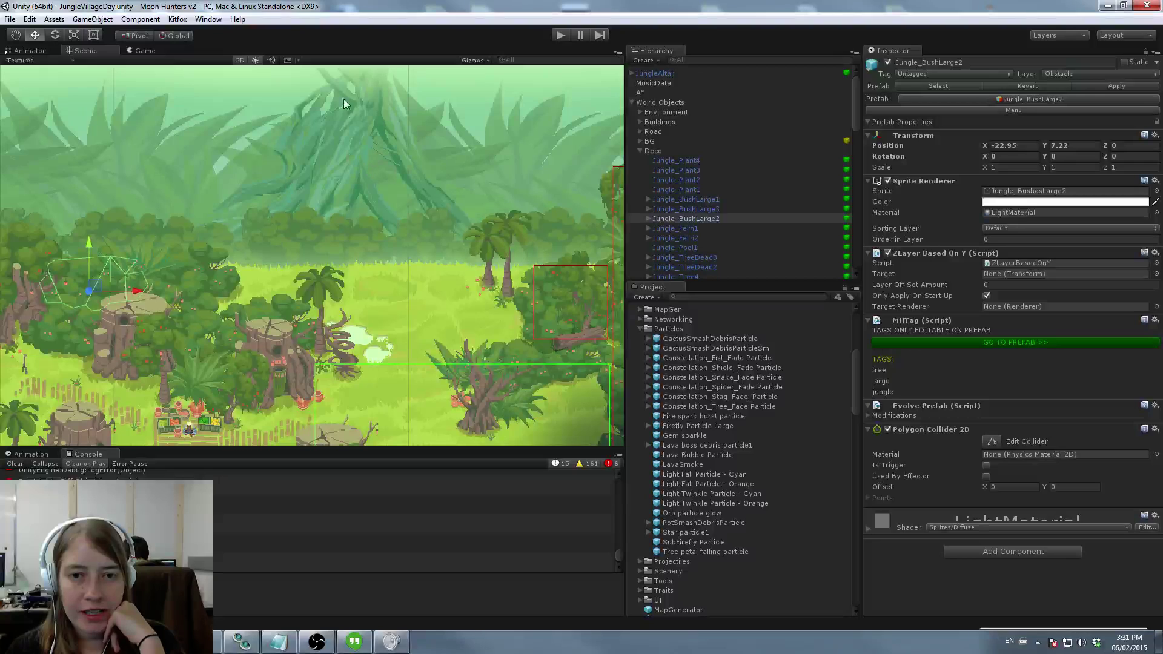
pyautogui.moveTo(121, 407); pyautogui.dragTo(308, 253, button='middle')
# Step: Reopen the JungleVillageNight scene from the Scenes folder
pyautogui.click(10, 19)
pyautogui.click(27, 58)
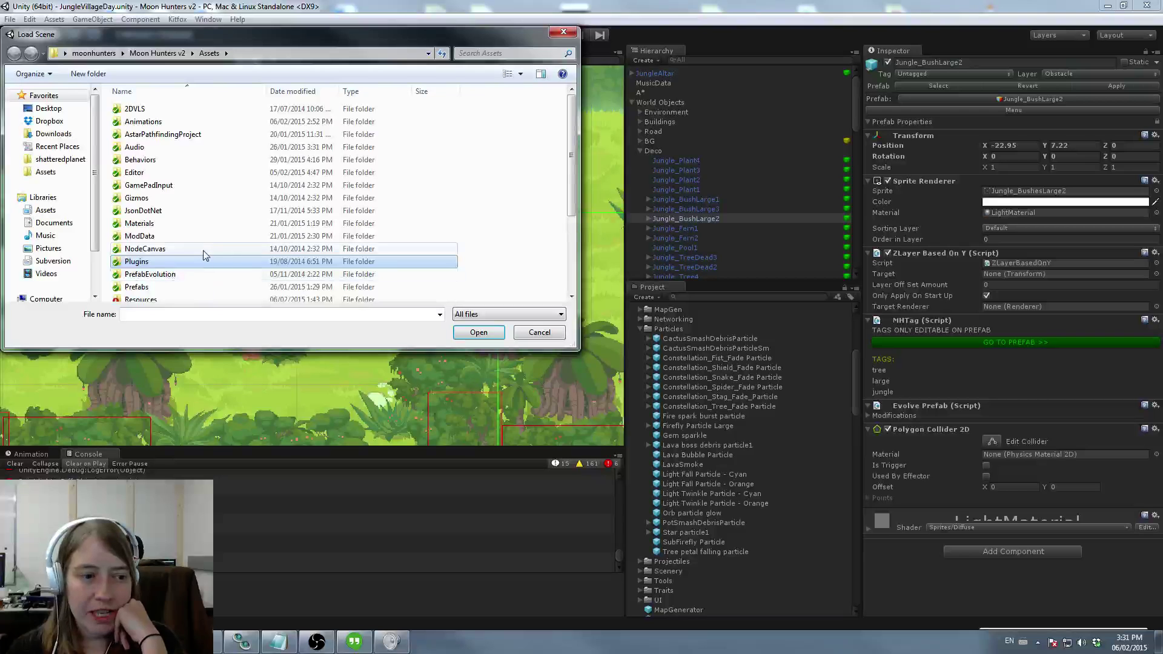
pyautogui.scroll(-2, 197, 258)
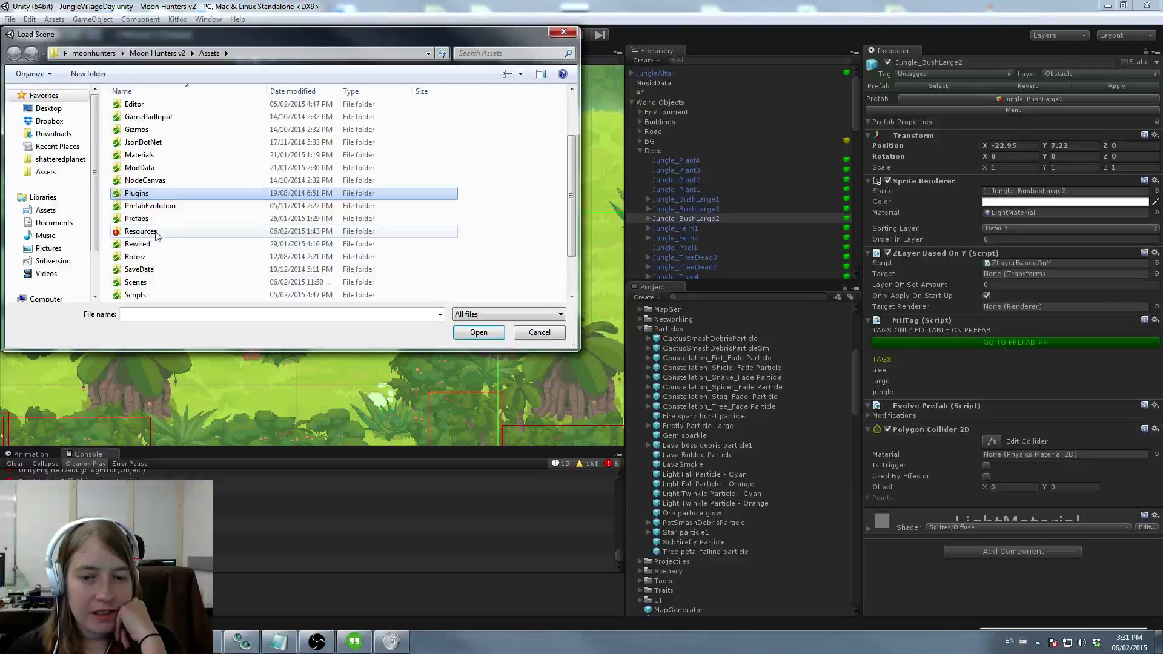
pyautogui.doubleClick(149, 279)
pyautogui.scroll(-1, 155, 266)
pyautogui.doubleClick(155, 231)
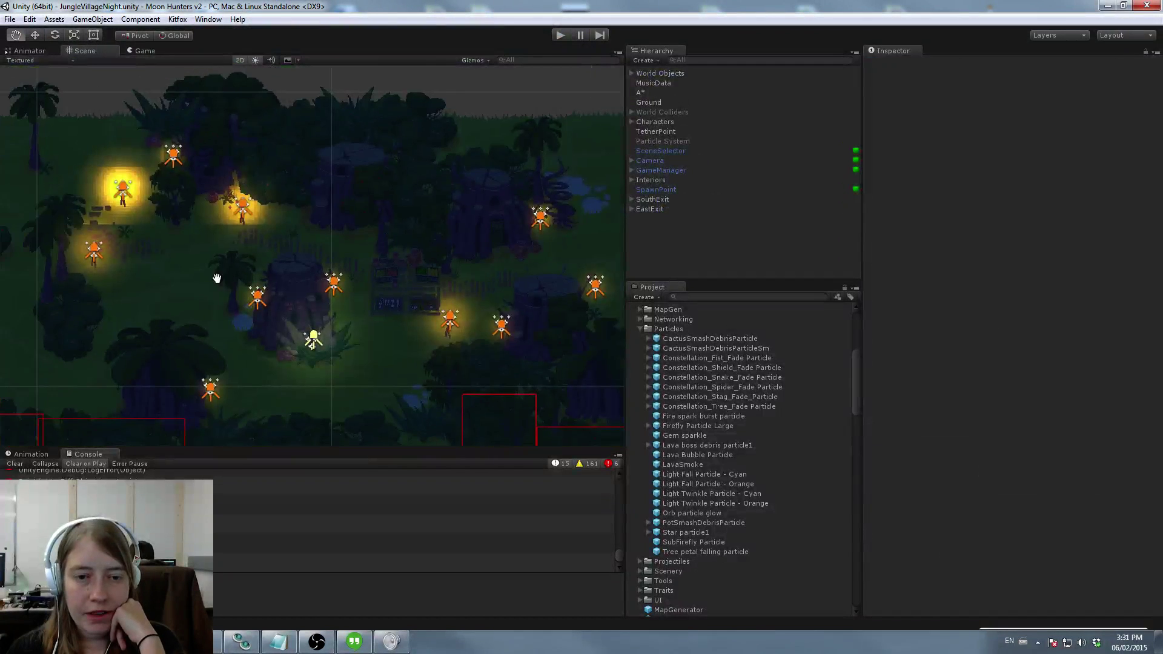
# Step: Expand World Objects and its Environment group in the scene hierarchy, and search the project assets for "night"
pyautogui.moveTo(217, 278); pyautogui.dragTo(336, 405)
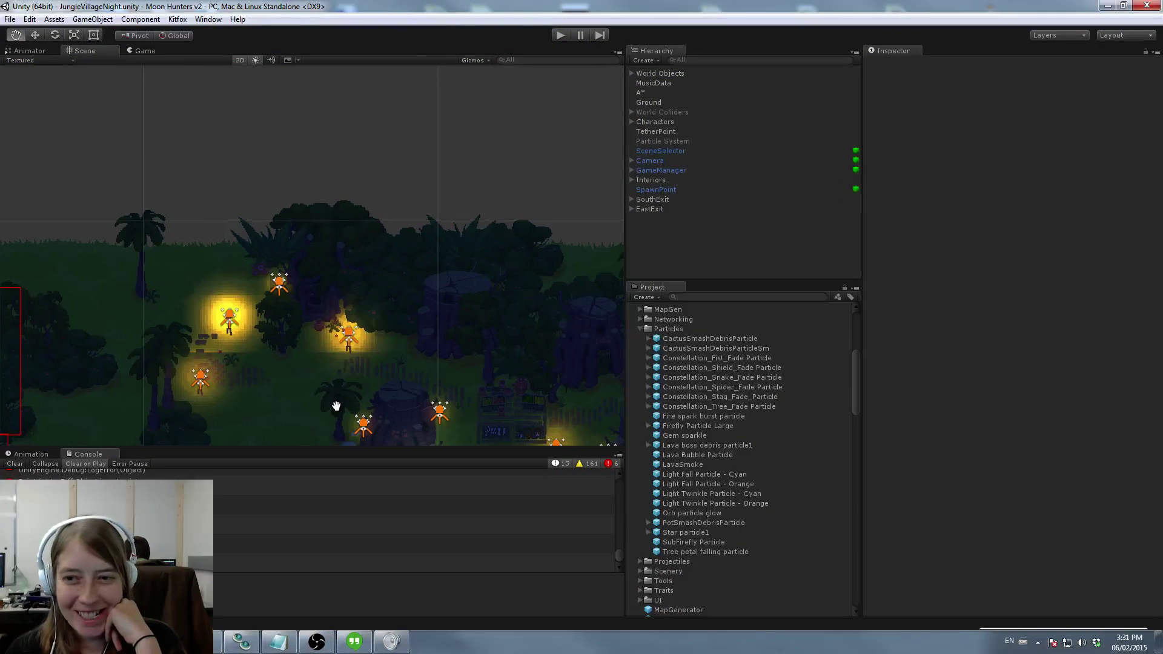
pyautogui.click(631, 73)
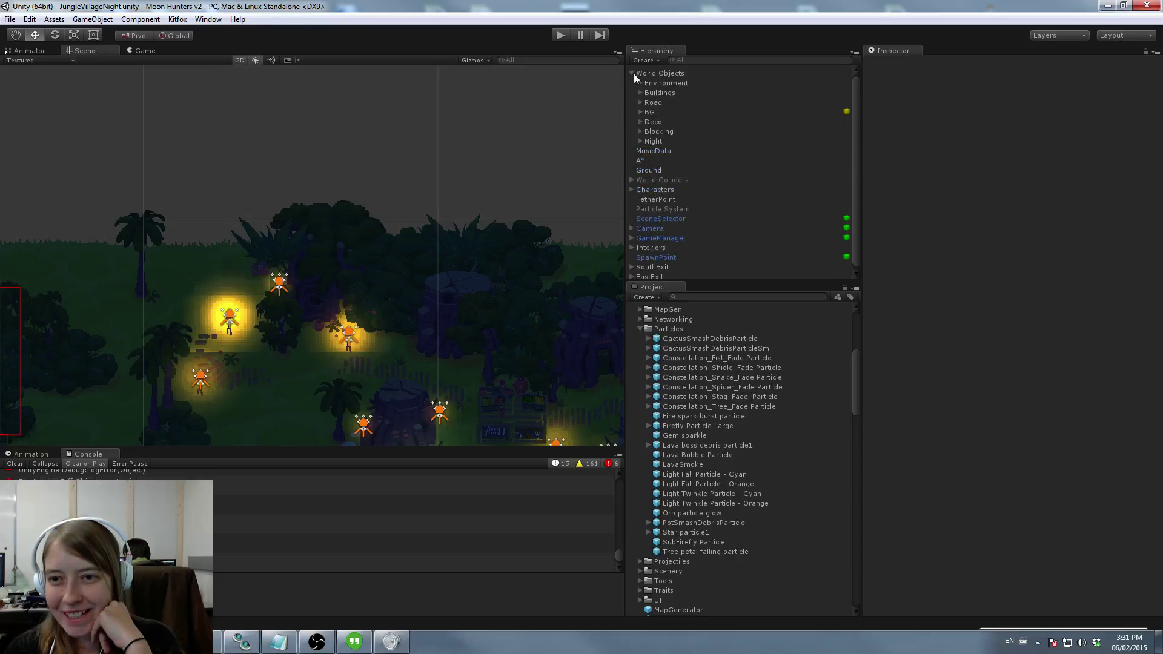
pyautogui.click(640, 83)
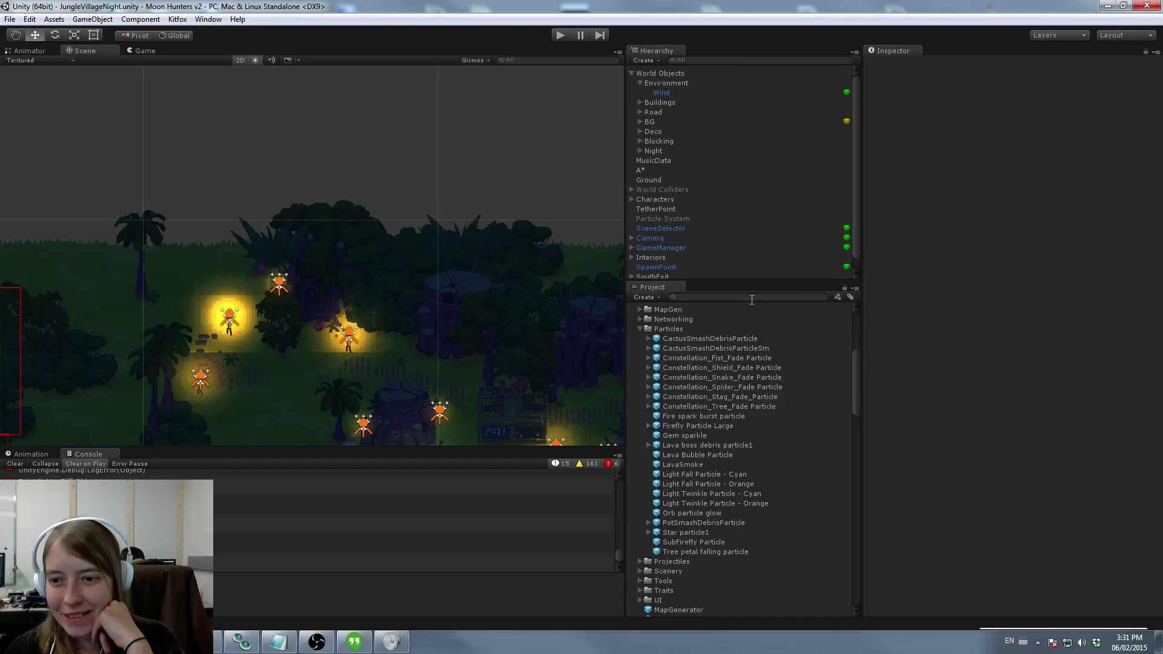
pyautogui.write('night')
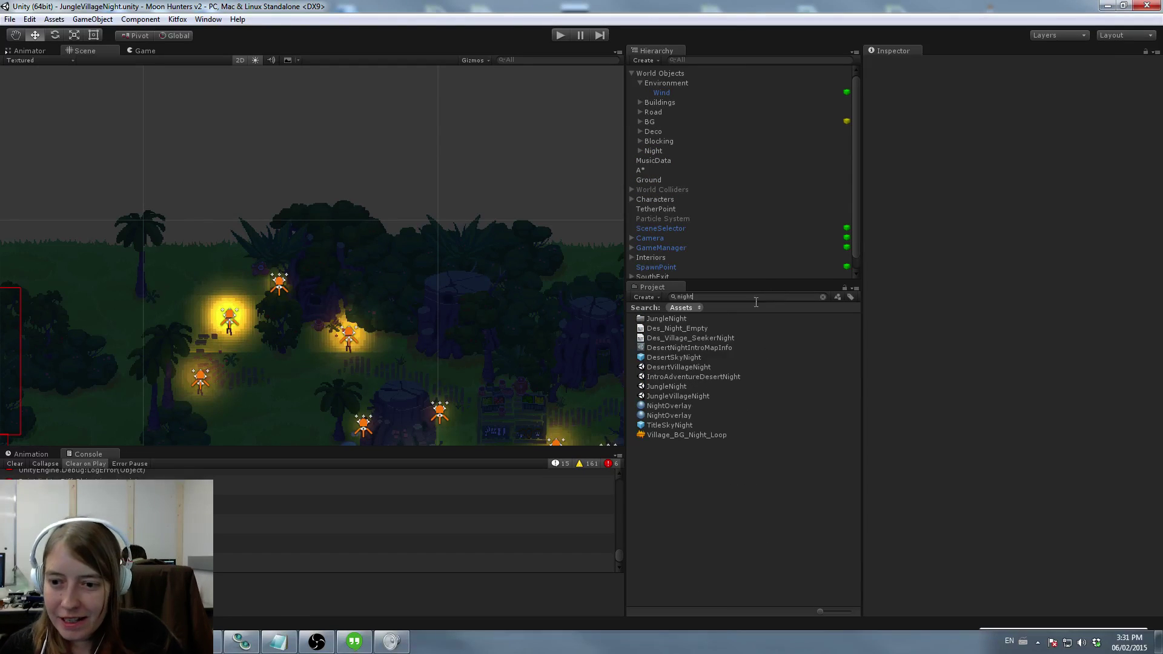
# Step: Add the DesertSkyNight prefab to the Environment group and move it to about X -6.04, Y 7.88 behind the village
pyautogui.moveTo(669, 357); pyautogui.dragTo(653, 82)
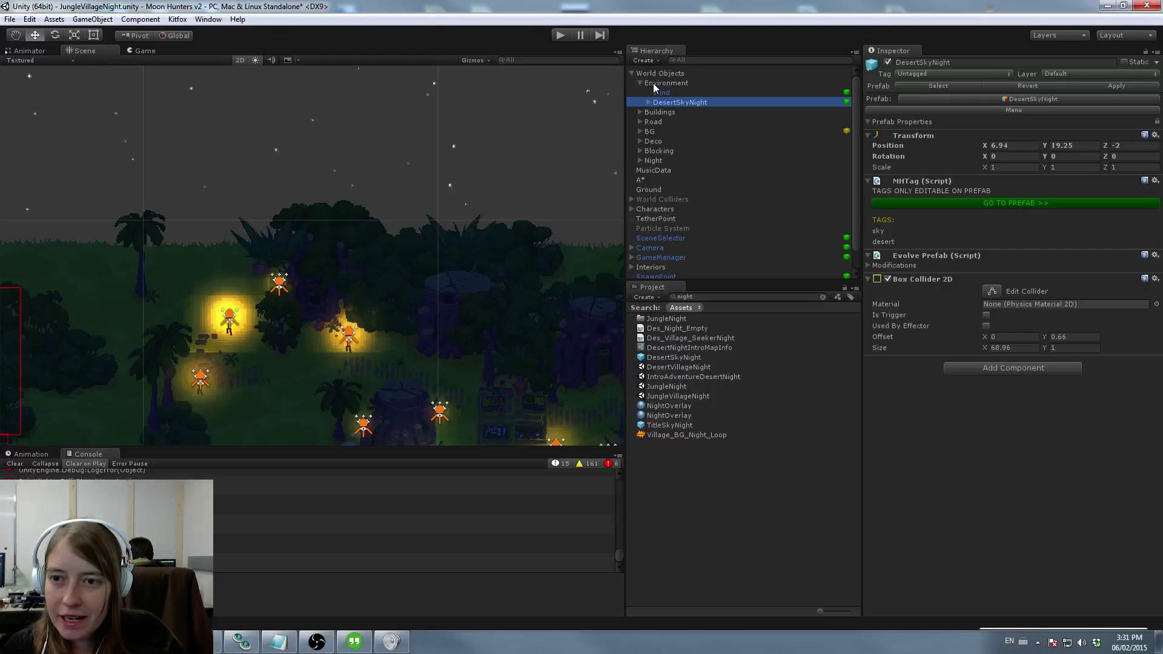
pyautogui.moveTo(462, 160); pyautogui.dragTo(502, 278, button='middle')
pyautogui.scroll(-6, 456, 226)
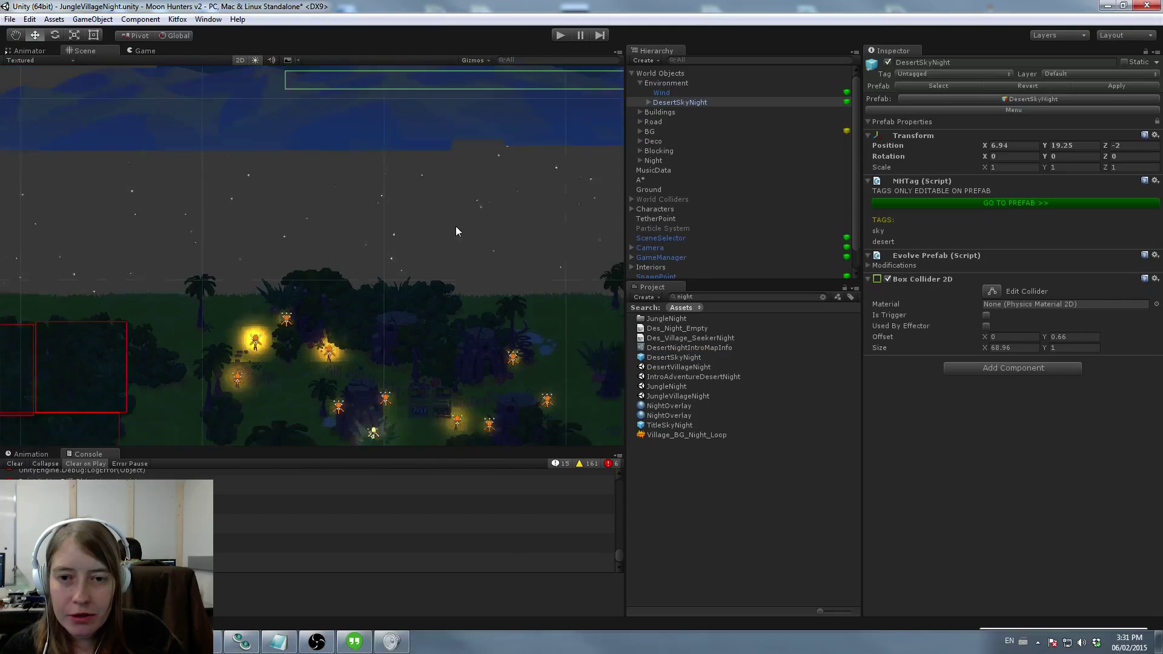
pyautogui.moveTo(465, 219); pyautogui.dragTo(304, 292, button='middle')
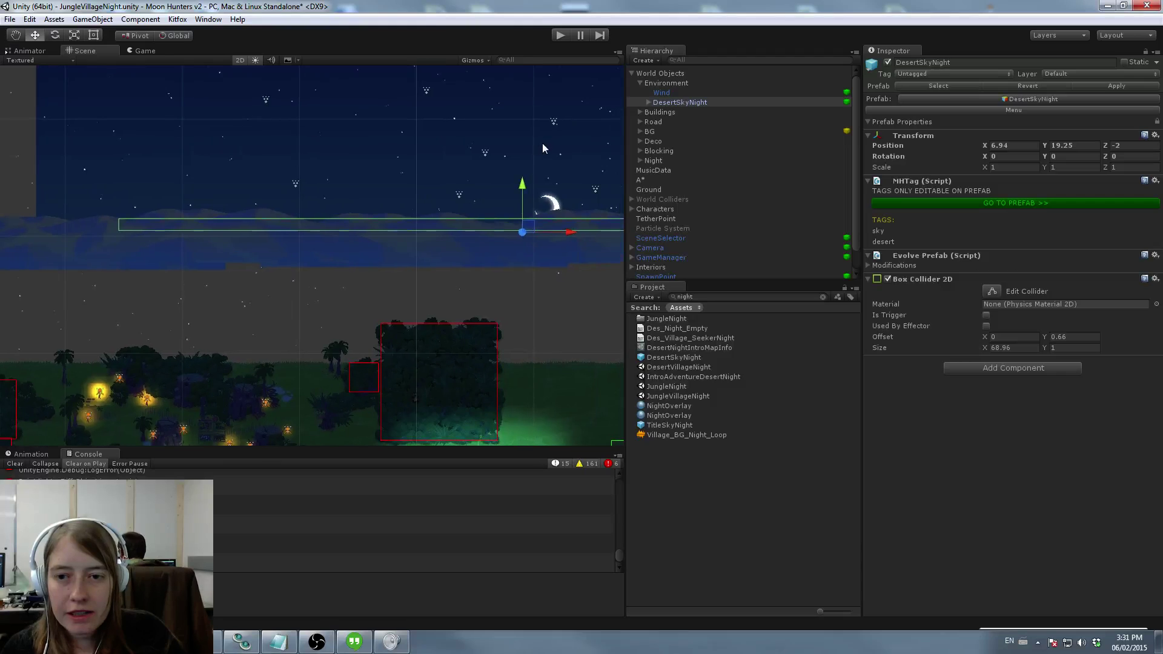
pyautogui.moveTo(533, 231); pyautogui.dragTo(377, 330)
pyautogui.moveTo(161, 387); pyautogui.dragTo(391, 297, button='middle')
pyautogui.scroll(4, 401, 305)
pyautogui.scroll(2, 312, 254)
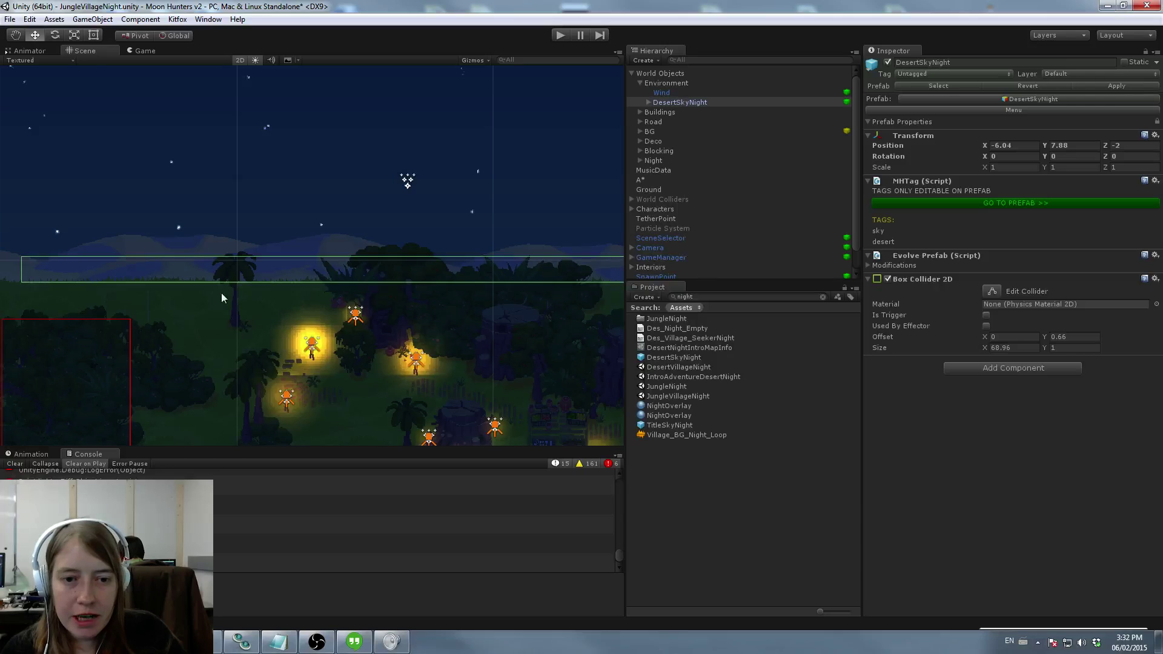
pyautogui.moveTo(135, 270); pyautogui.dragTo(229, 286, button='middle')
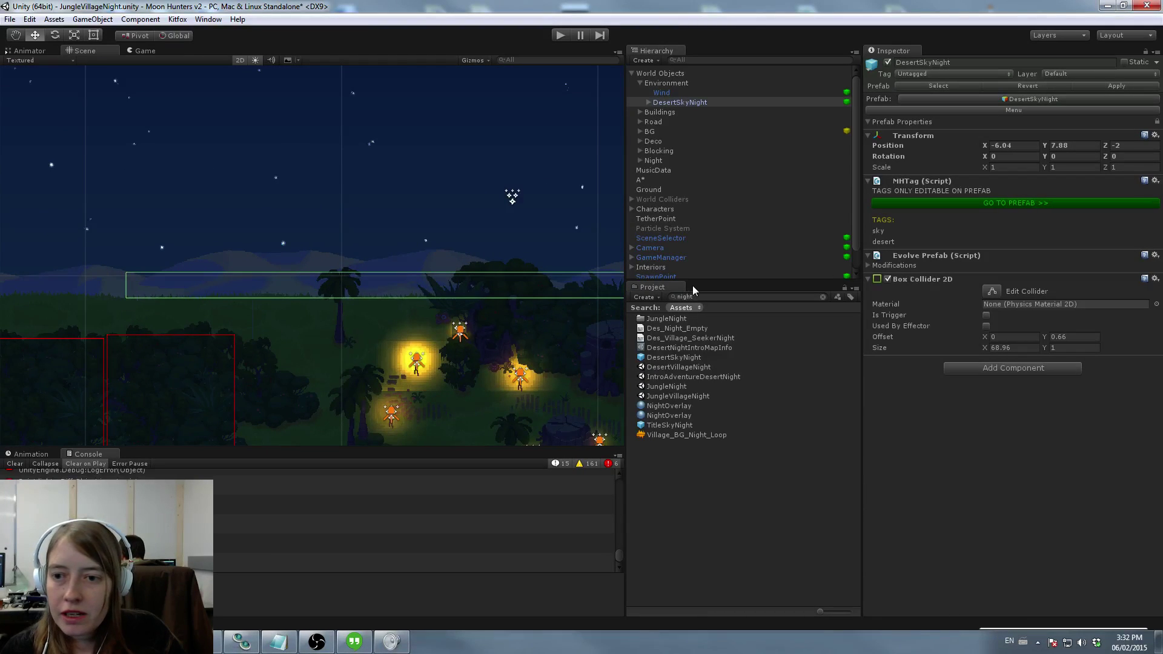
pyautogui.moveTo(445, 266); pyautogui.dragTo(363, 235, button='middle')
# Step: Play the night village scene and continue through the Seeker's dialogue
pyautogui.click(559, 36)
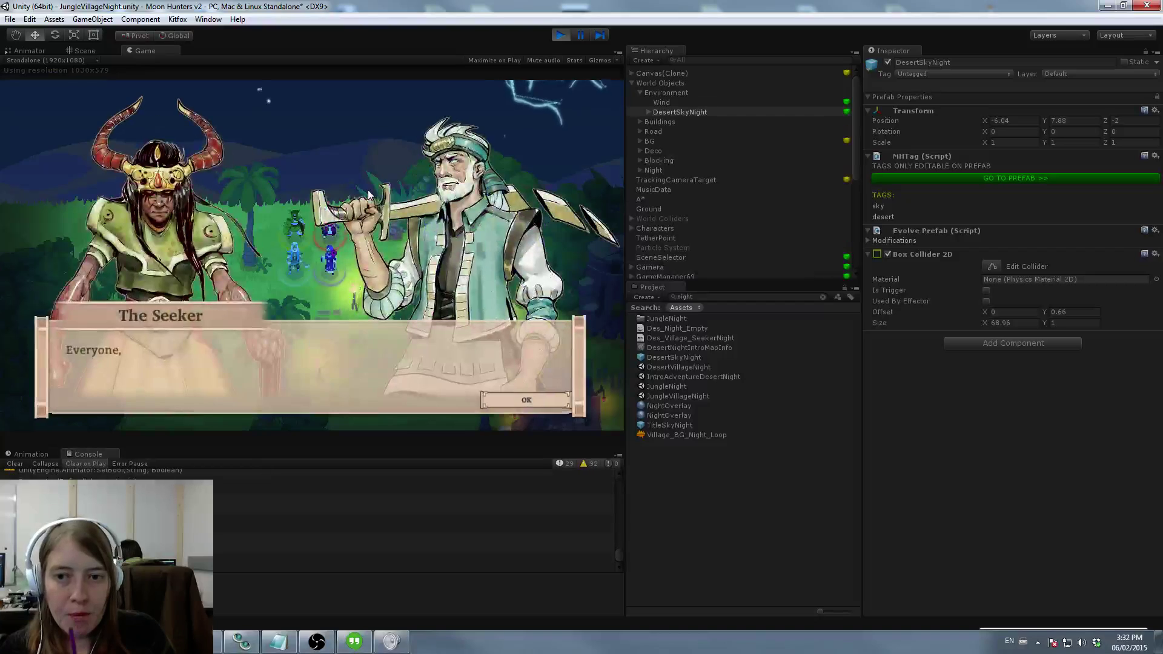
pyautogui.press('Return')
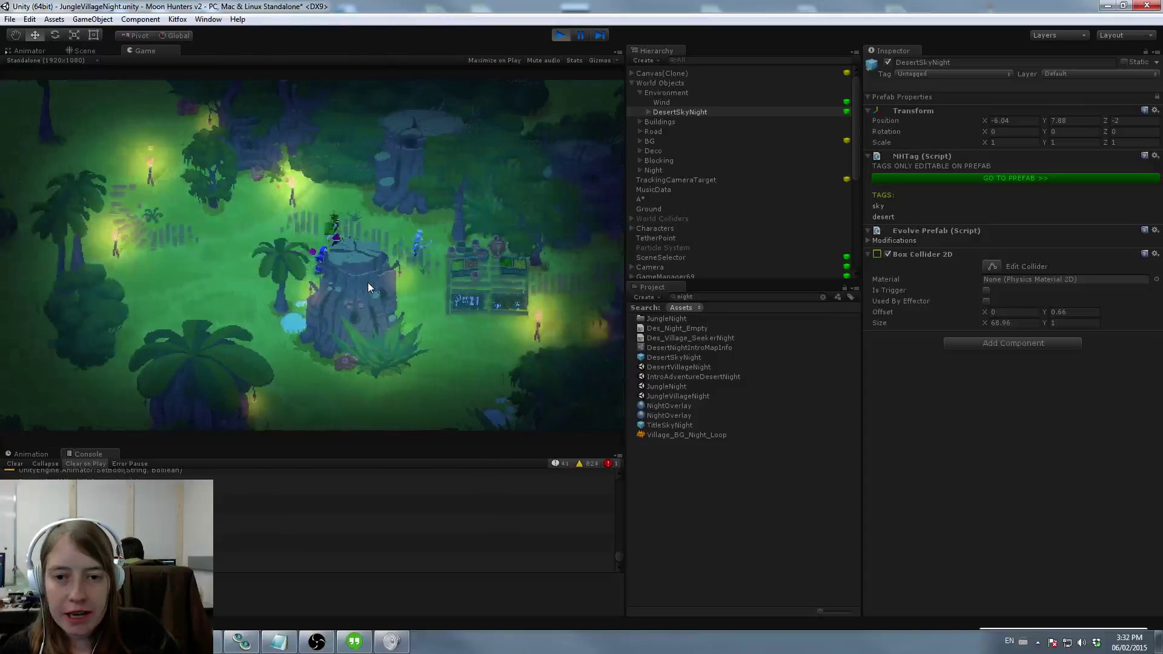
# Step: Set Unity's volume to 6 in the Windows Volume Mixer and end the play test
pyautogui.doubleClick(1082, 643)
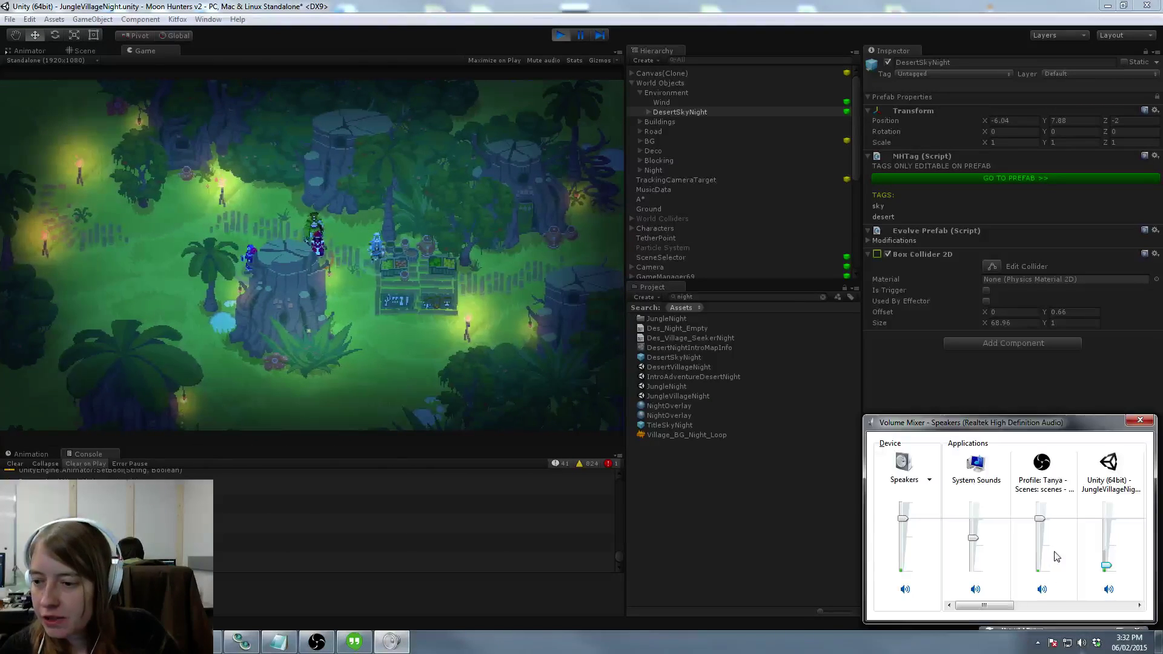
pyautogui.moveTo(1106, 566); pyautogui.dragTo(1108, 569)
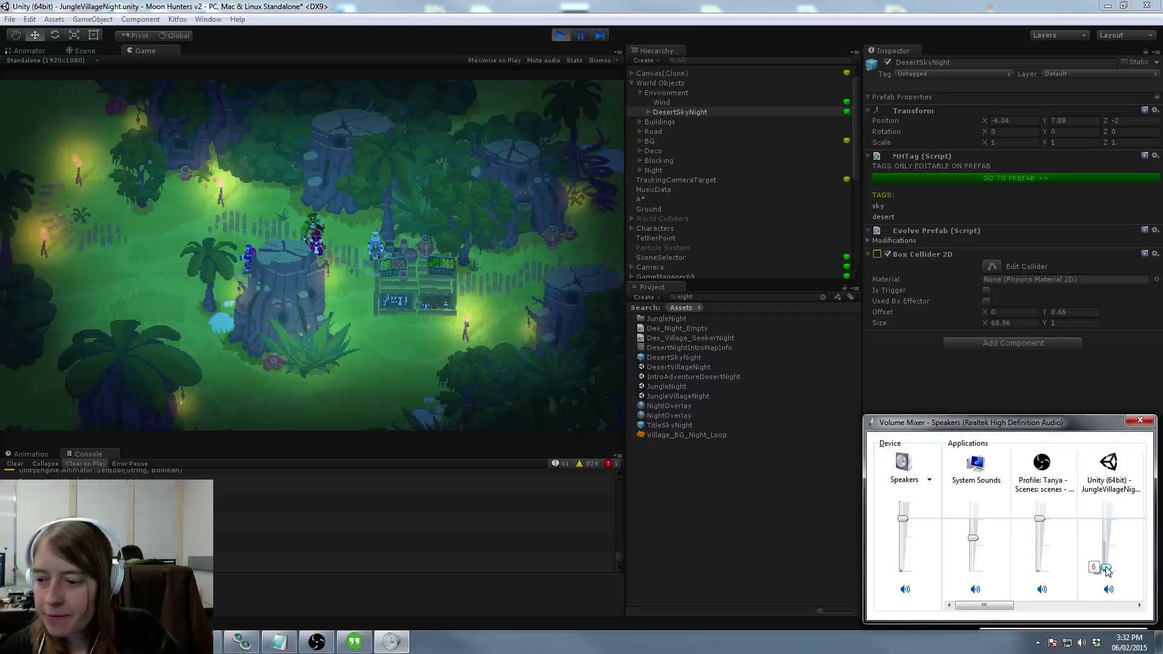
pyautogui.click(397, 271)
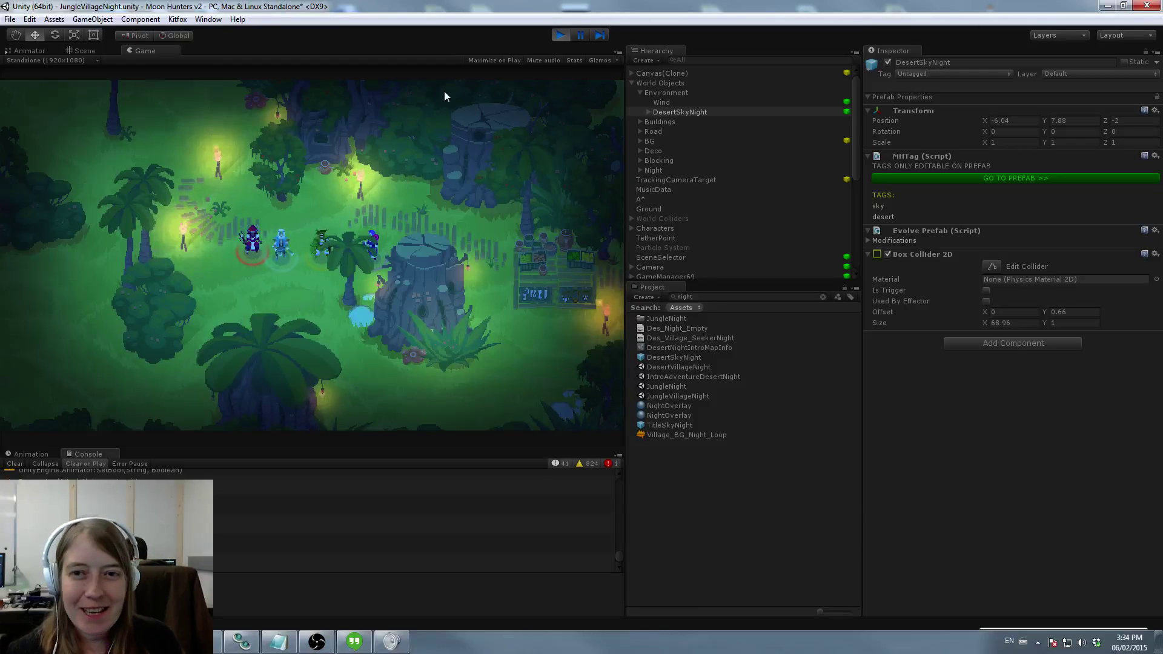
pyautogui.click(561, 35)
# Step: Replace the sprite of the palm tree Jungle_Tree7 with Jungle_CedarTree1 and apply the change to the Jungle_Tree2 prefab
pyautogui.click(10, 19)
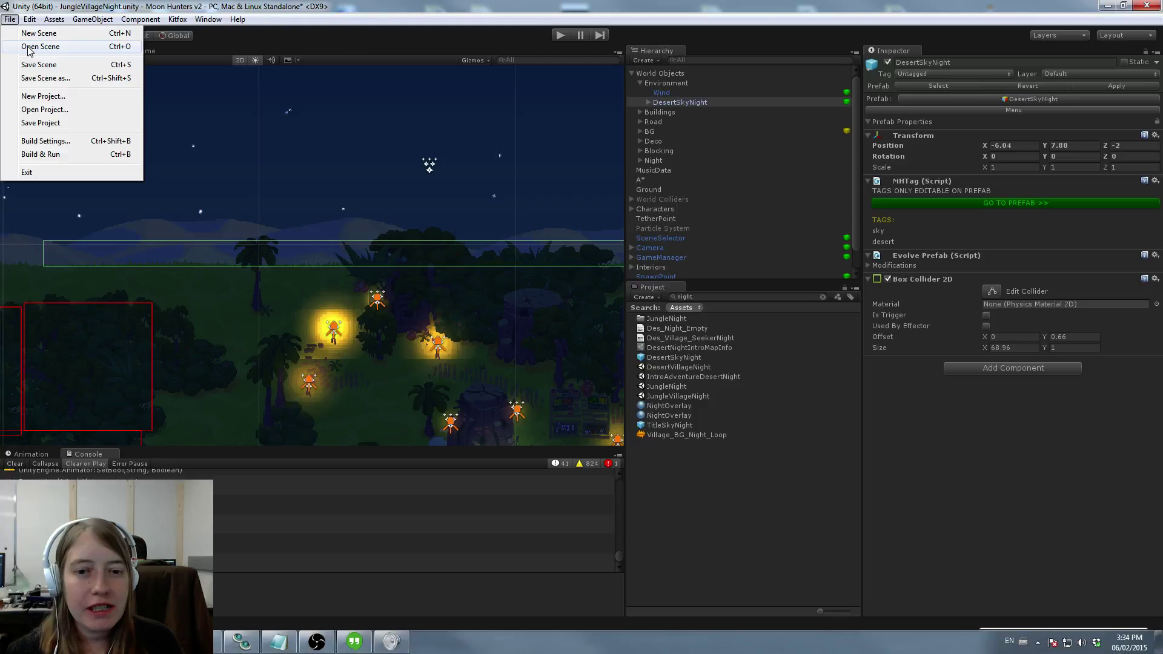
pyautogui.click(462, 3)
pyautogui.moveTo(419, 307); pyautogui.dragTo(344, 229, button='middle')
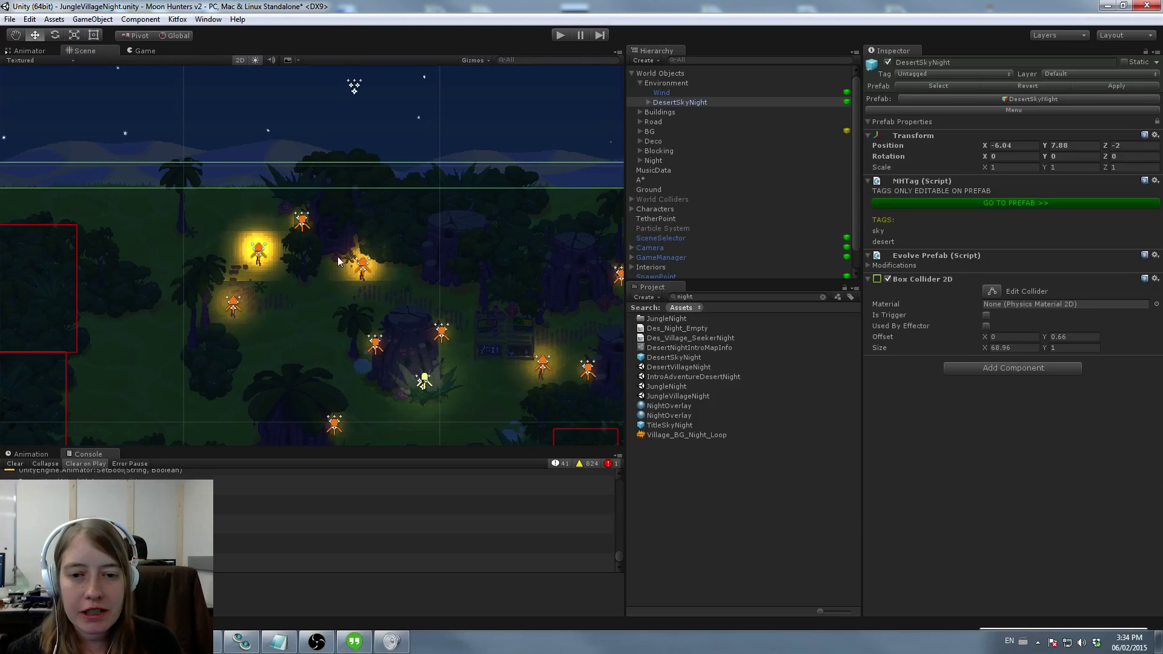
pyautogui.click(172, 217)
pyautogui.click(696, 274)
pyautogui.press('Right')
pyautogui.scroll(-3, 697, 269)
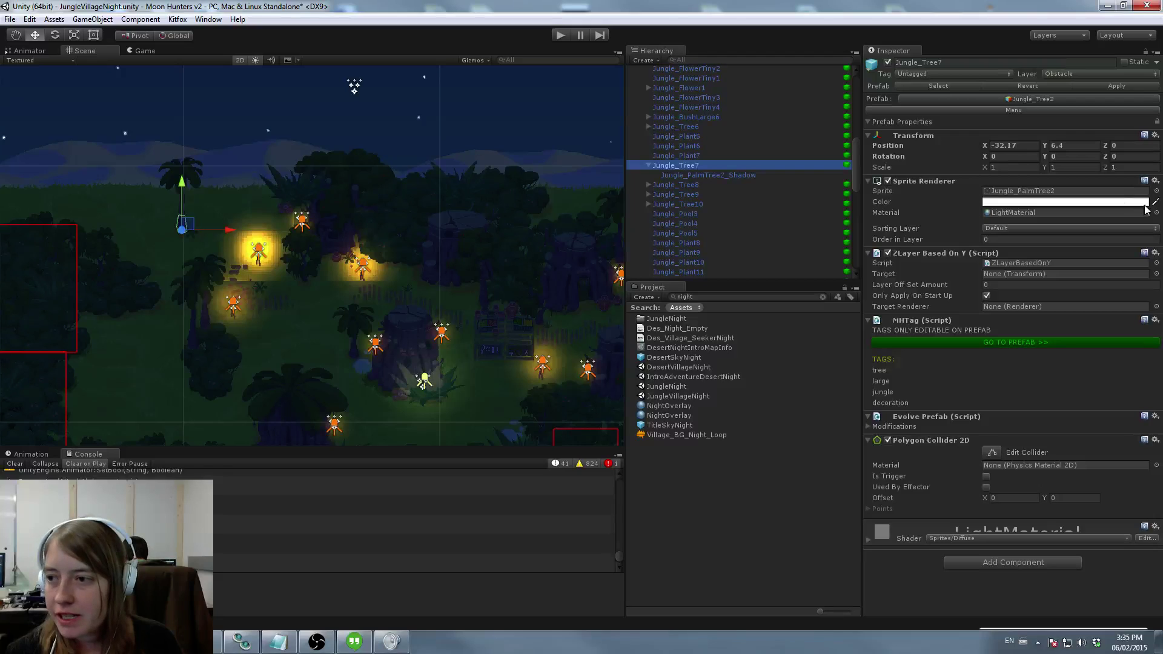
pyautogui.click(1156, 191)
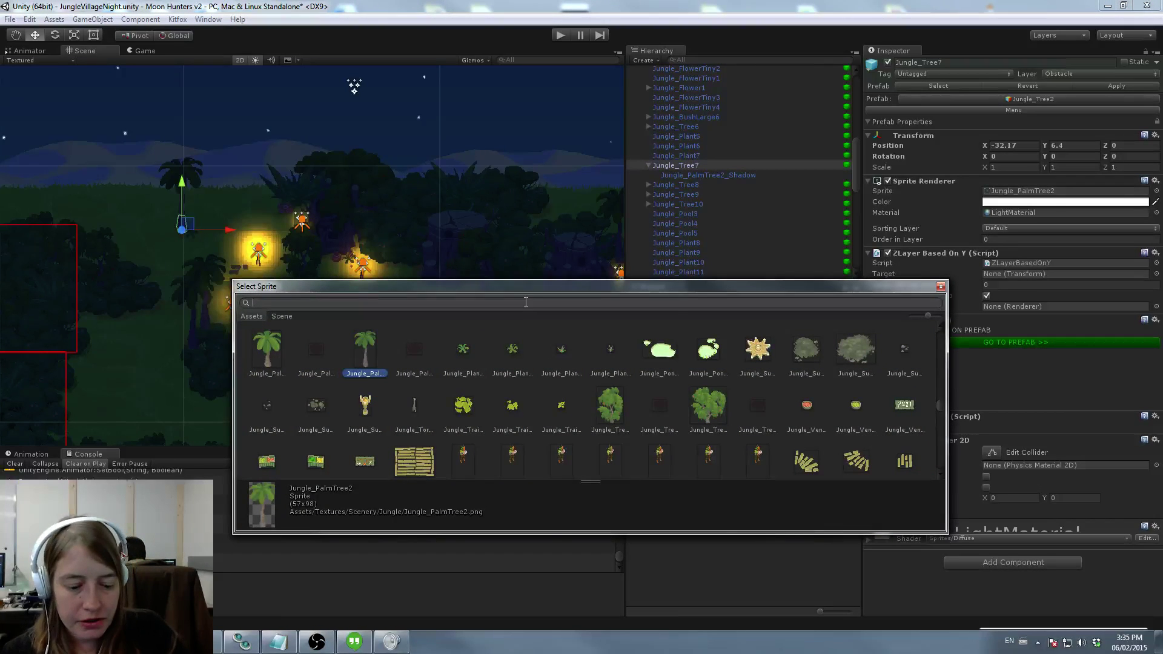
pyautogui.write('ced')
pyautogui.doubleClick(405, 359)
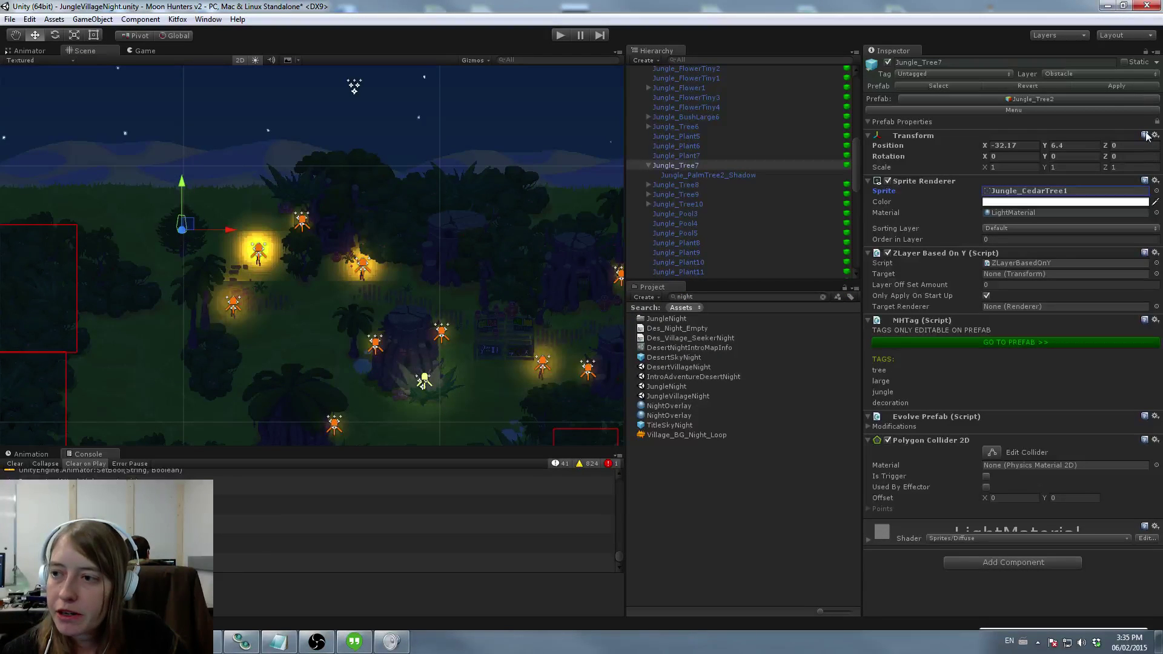
pyautogui.click(1128, 83)
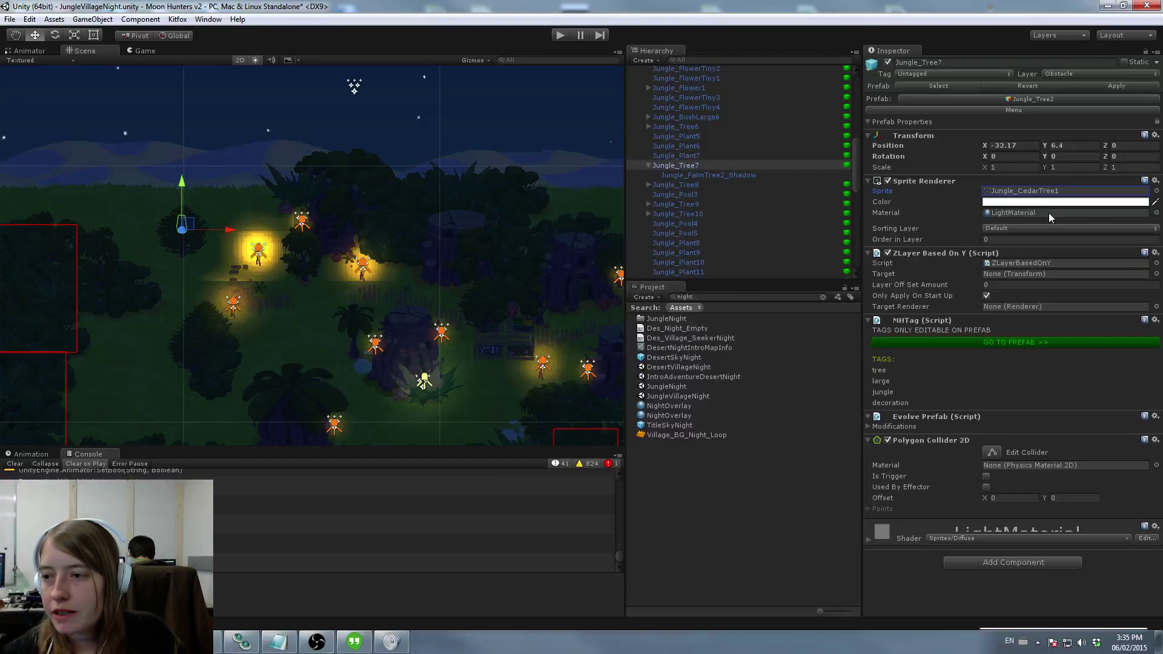
# Step: Move the Jungle_CedarTree1 sprite's pivot to the trunk base, about X 0.515, Y 0.042, and apply it
pyautogui.click(1057, 191)
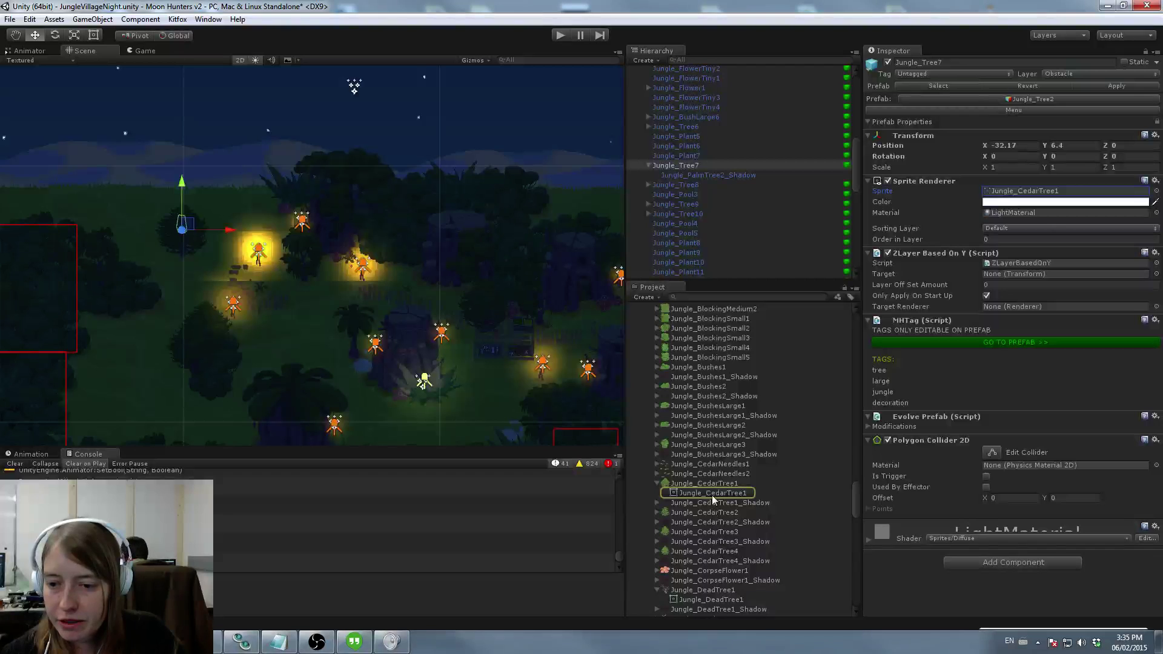
pyautogui.click(712, 483)
pyautogui.click(1135, 156)
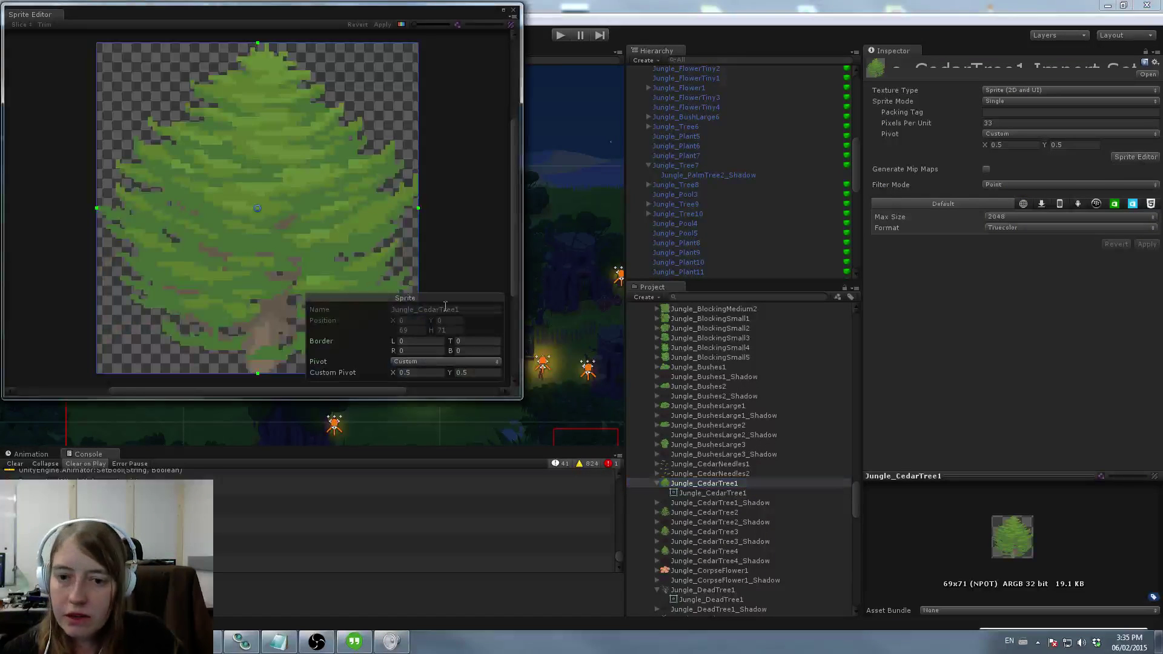
pyautogui.moveTo(257, 208); pyautogui.dragTo(261, 362)
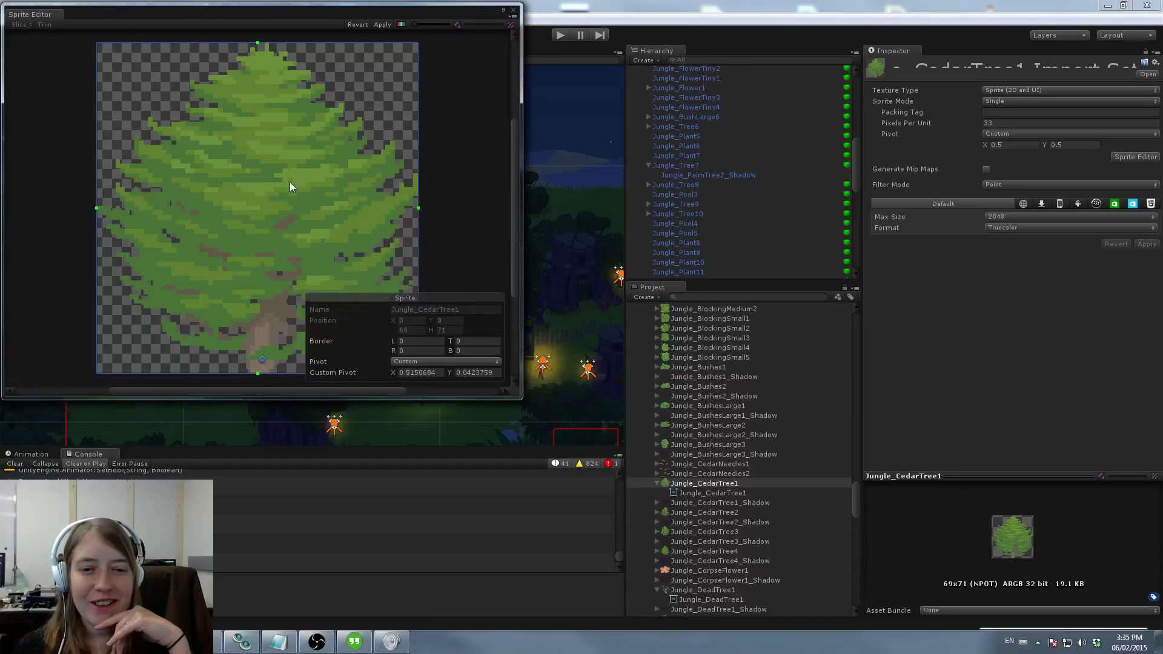
pyautogui.click(382, 24)
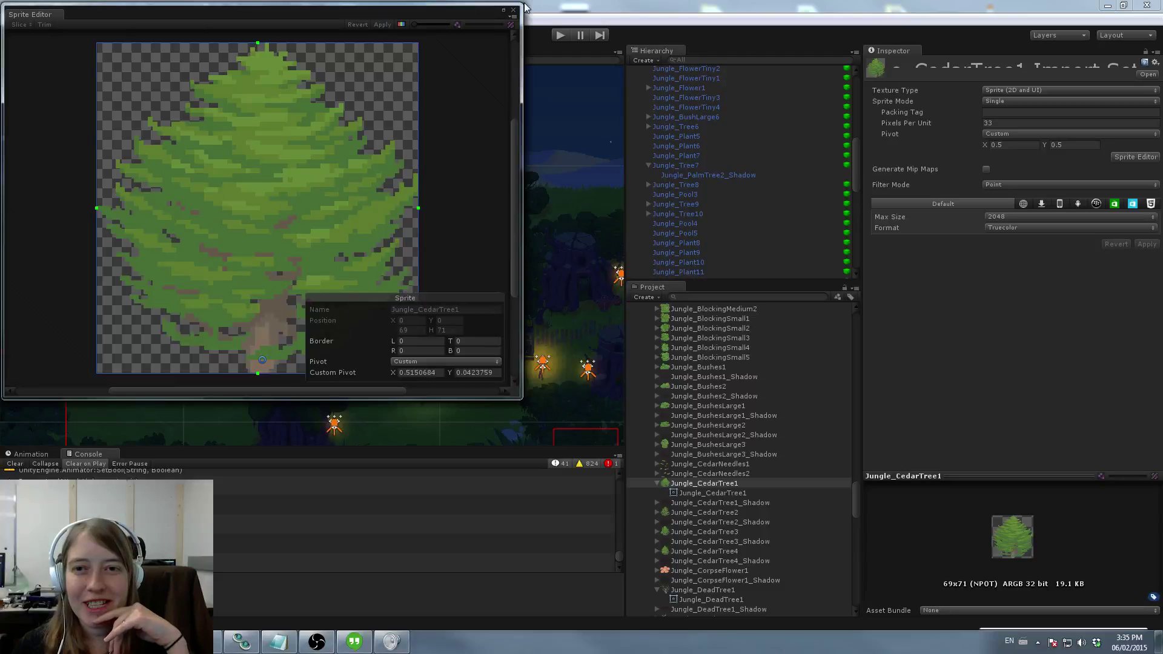
pyautogui.click(513, 11)
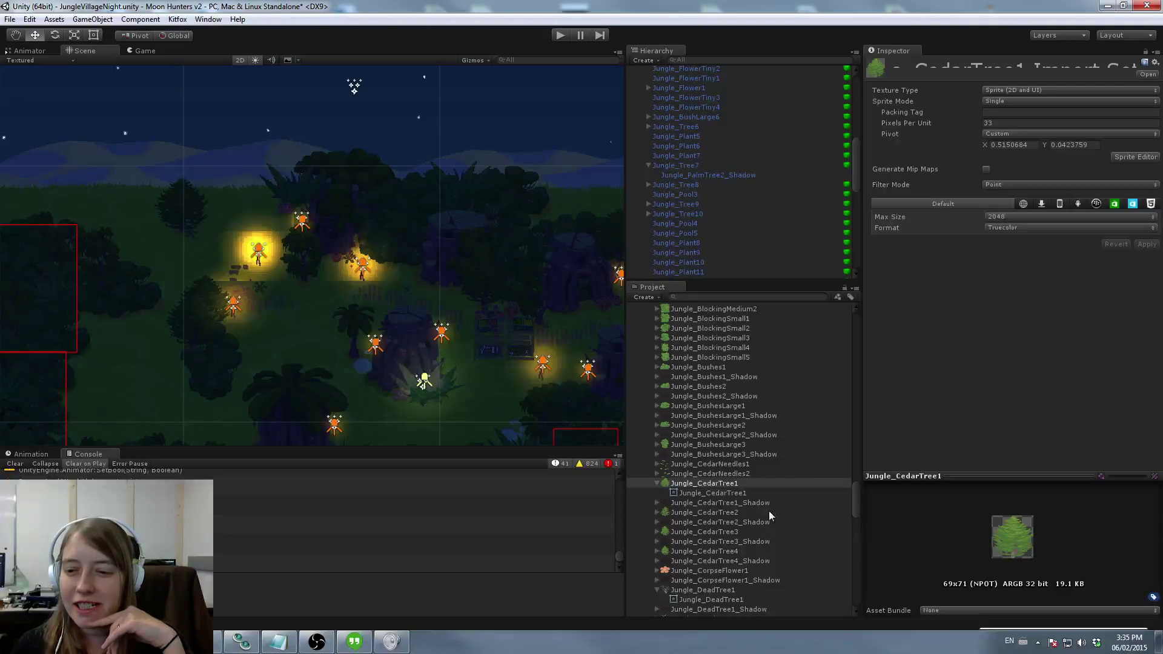
# Step: Move the Jungle_CedarTree2 sprite's pivot to the trunk base, about X 0.525, Y 0.048, and apply it
pyautogui.click(714, 512)
pyautogui.click(1127, 157)
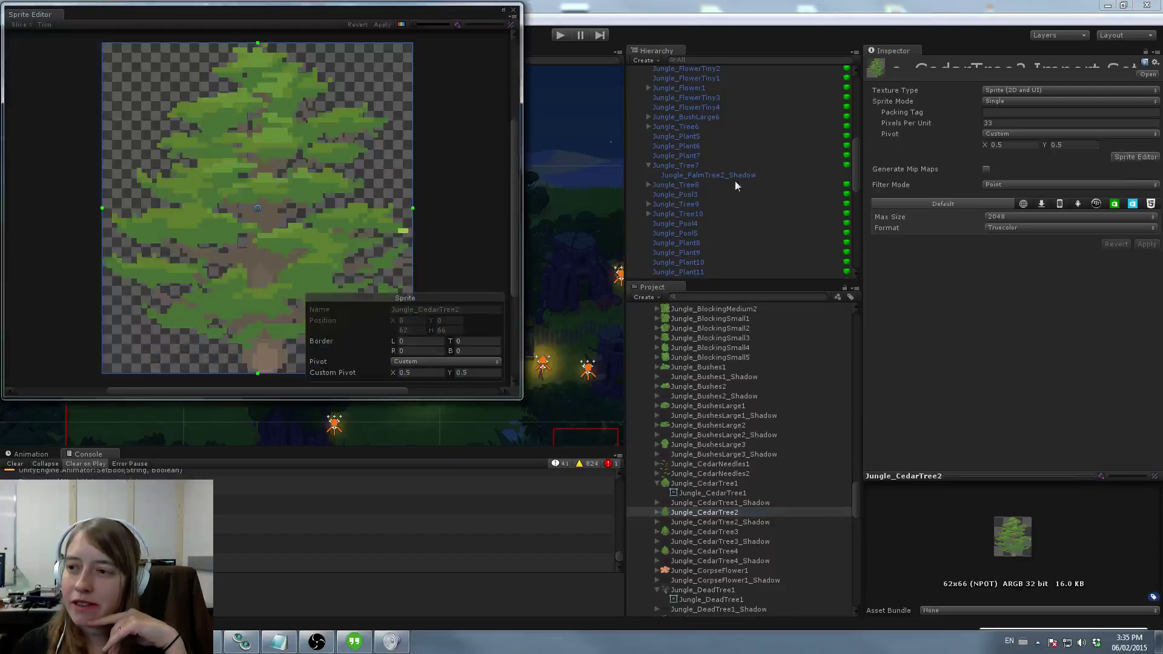
pyautogui.moveTo(257, 208); pyautogui.dragTo(264, 357)
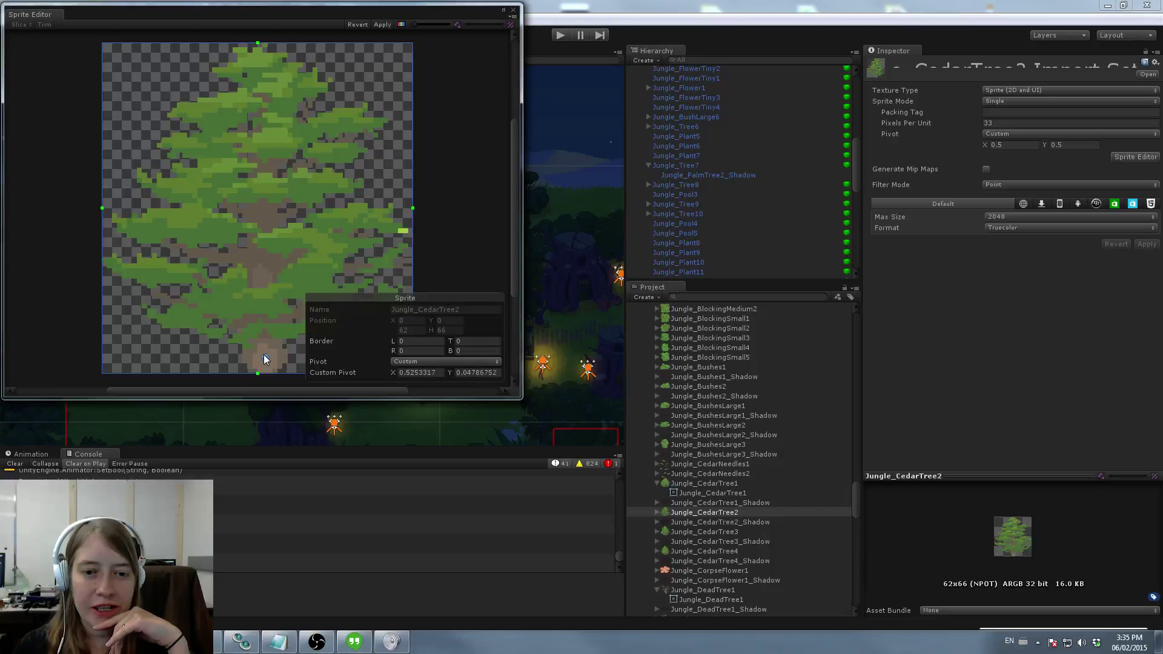
pyautogui.click(383, 25)
pyautogui.click(513, 10)
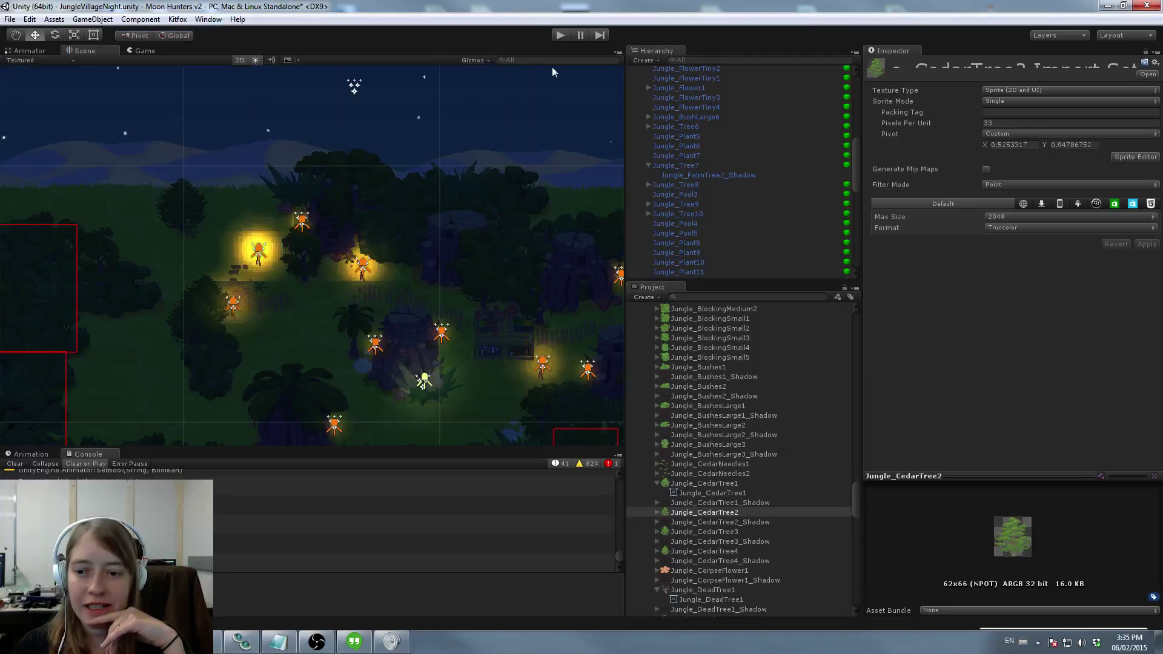
# Step: Move the Jungle_CedarTree3 sprite's pivot to the trunk base, about X 0.489, Y 0.052, and apply it
pyautogui.click(708, 532)
pyautogui.click(1136, 157)
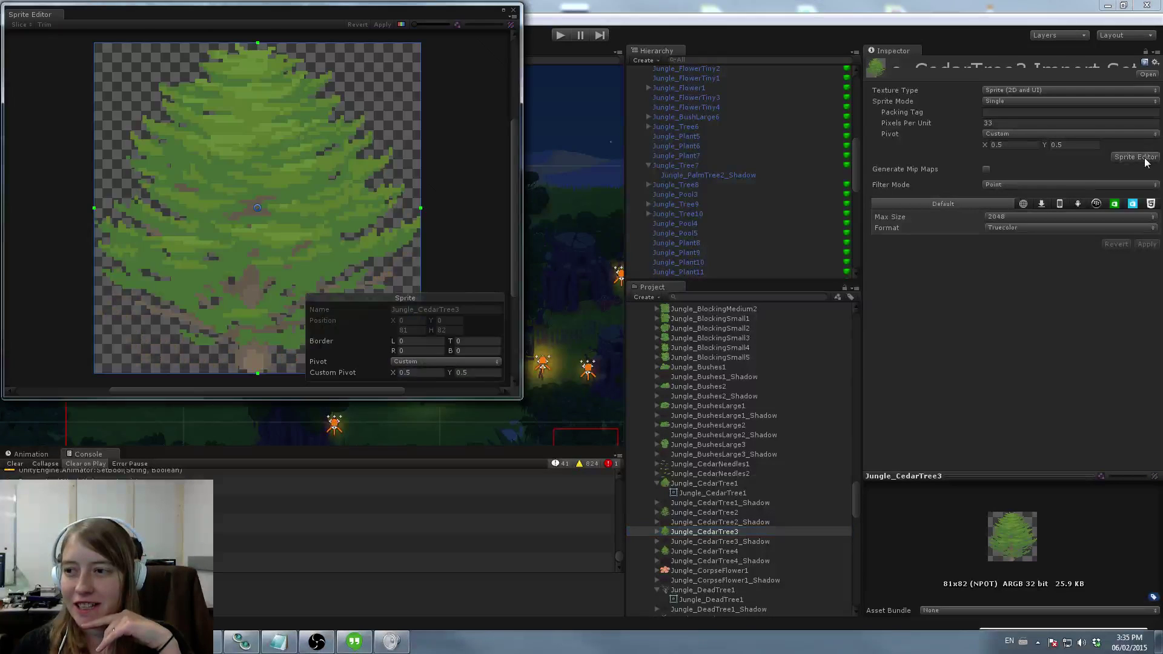
pyautogui.moveTo(256, 261); pyautogui.dragTo(253, 359)
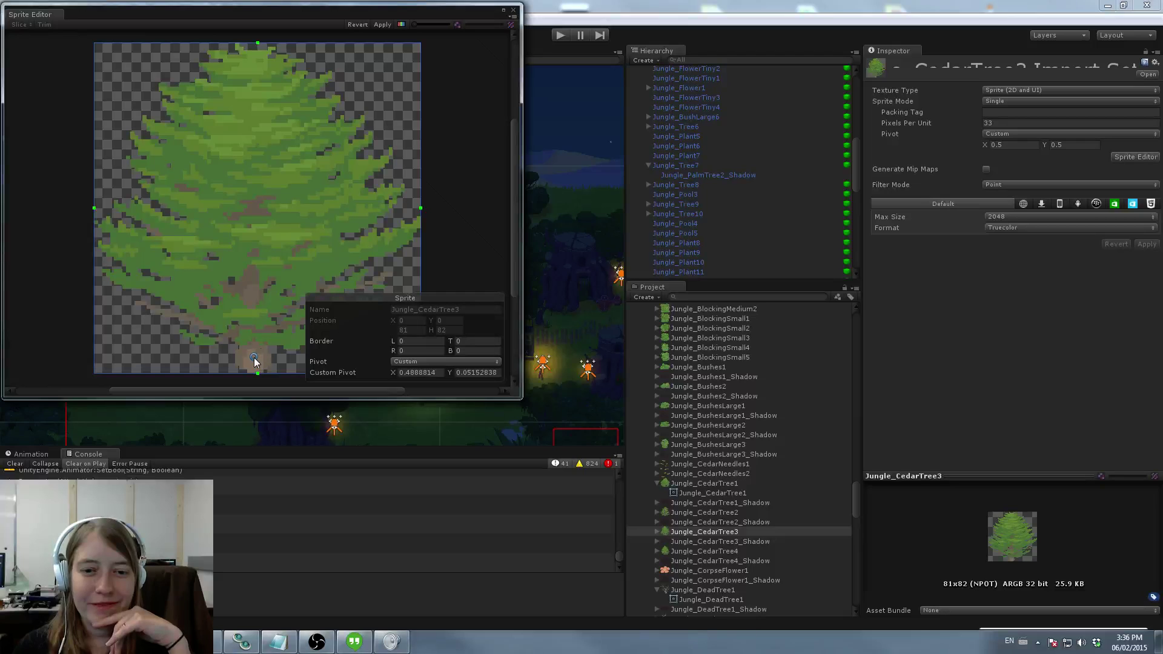
pyautogui.click(382, 25)
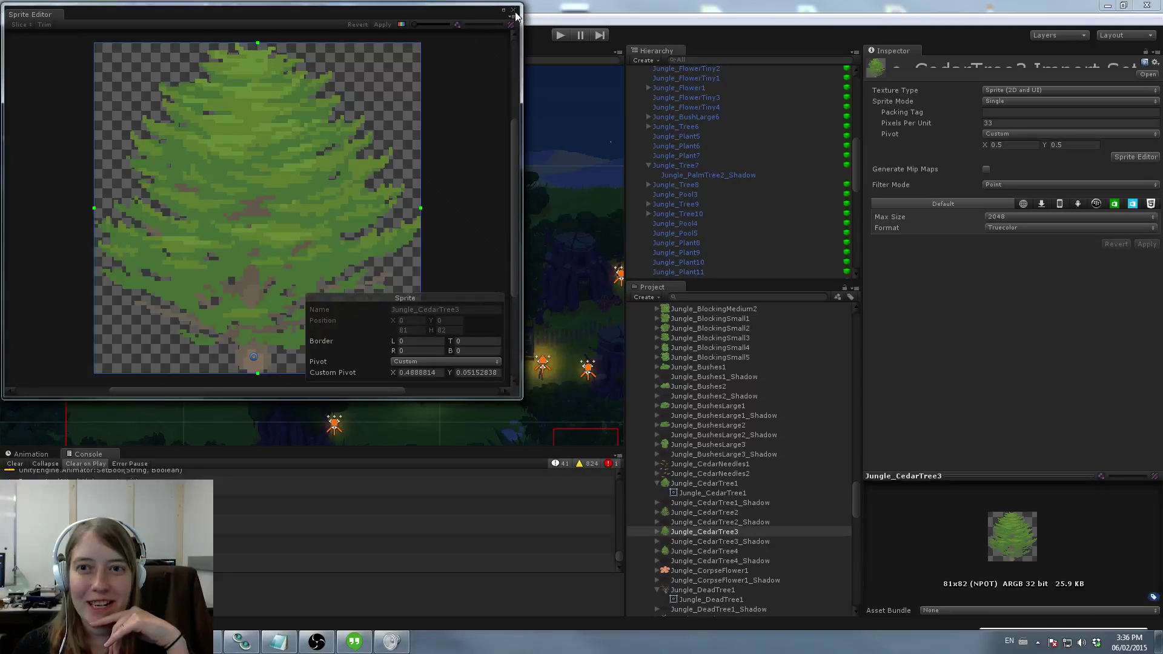
pyautogui.click(513, 10)
# Step: Move the Jungle_CedarTree4 sprite's pivot to the trunk base, about X 0.502, Y 0.044, apply it and recheck its placement
pyautogui.scroll(-3, 751, 461)
pyautogui.click(722, 479)
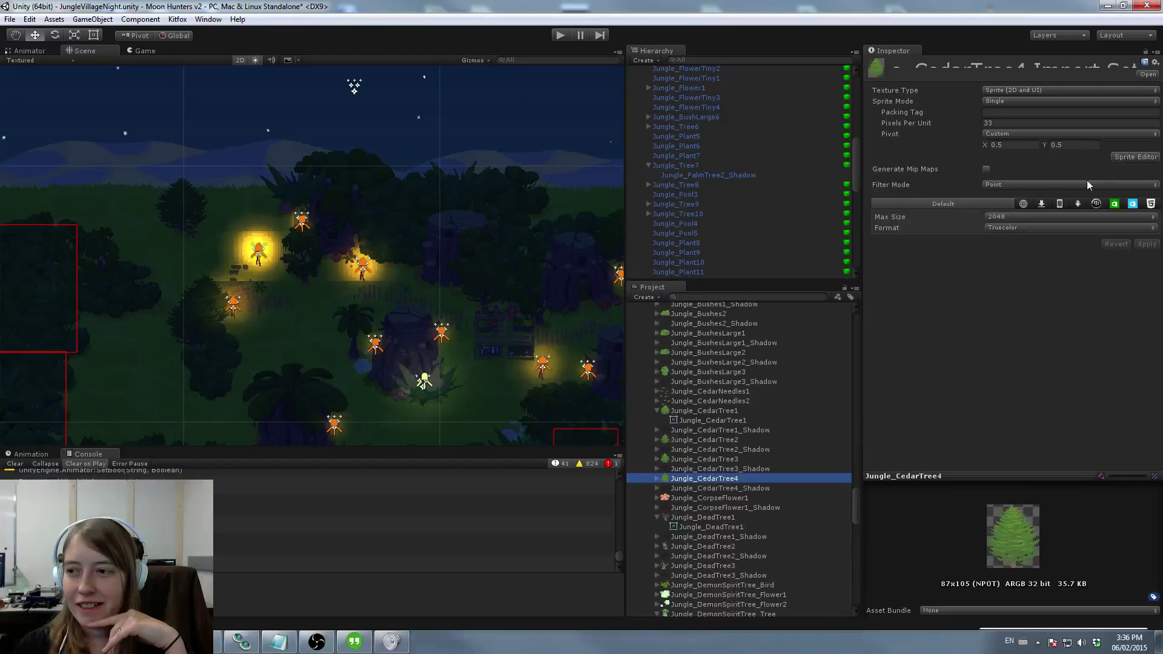
pyautogui.click(1122, 159)
pyautogui.moveTo(257, 212); pyautogui.dragTo(258, 359)
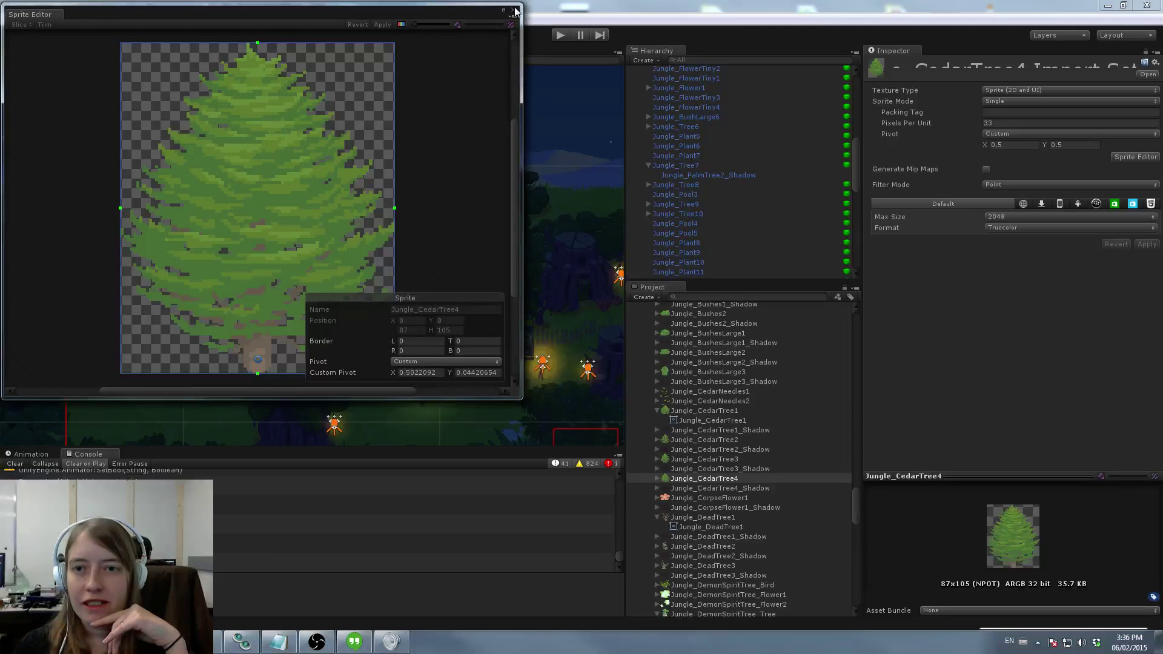
pyautogui.click(513, 10)
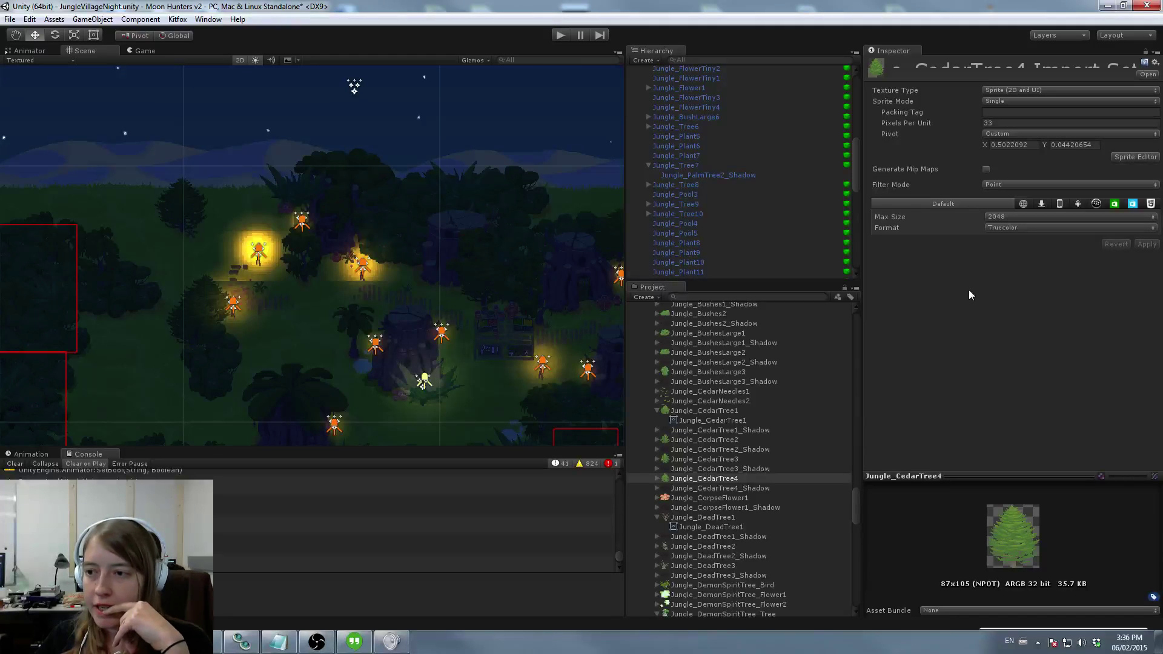
pyautogui.click(1133, 157)
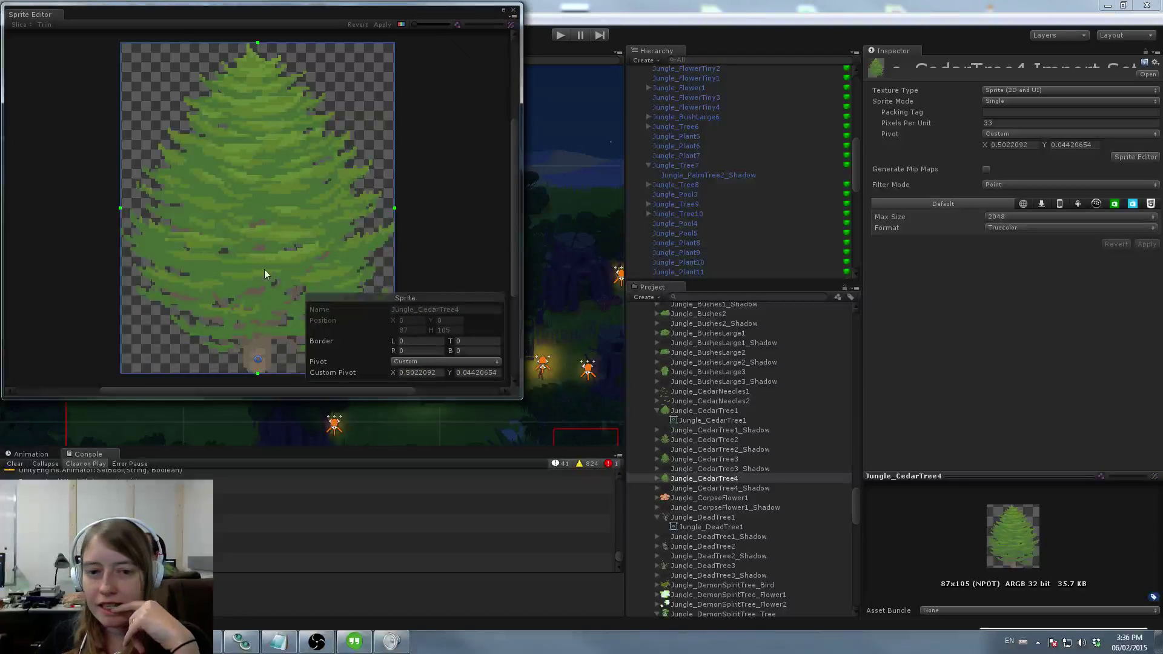
pyautogui.click(513, 11)
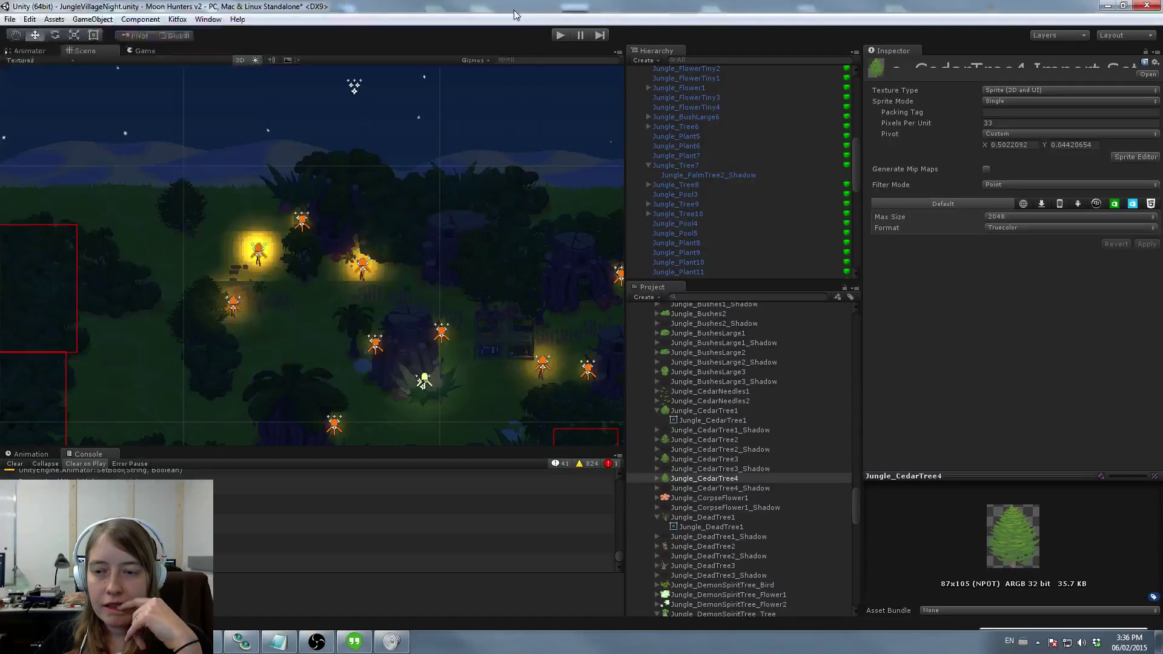
# Step: Move the Jungle_HolyCedar_Tree sprite's pivot to the trunk base, about X 0.5, Y 0.075, apply it, and check the matching glow and shadow sprites
pyautogui.click(725, 498)
pyautogui.click(722, 479)
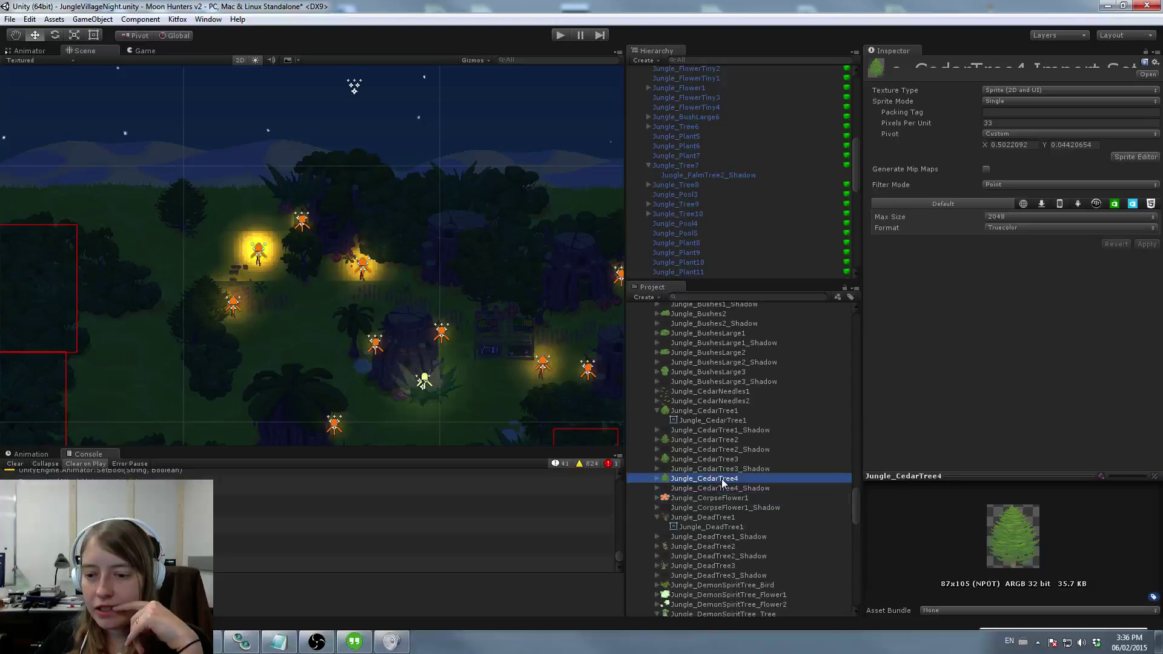
pyautogui.scroll(-4, 717, 510)
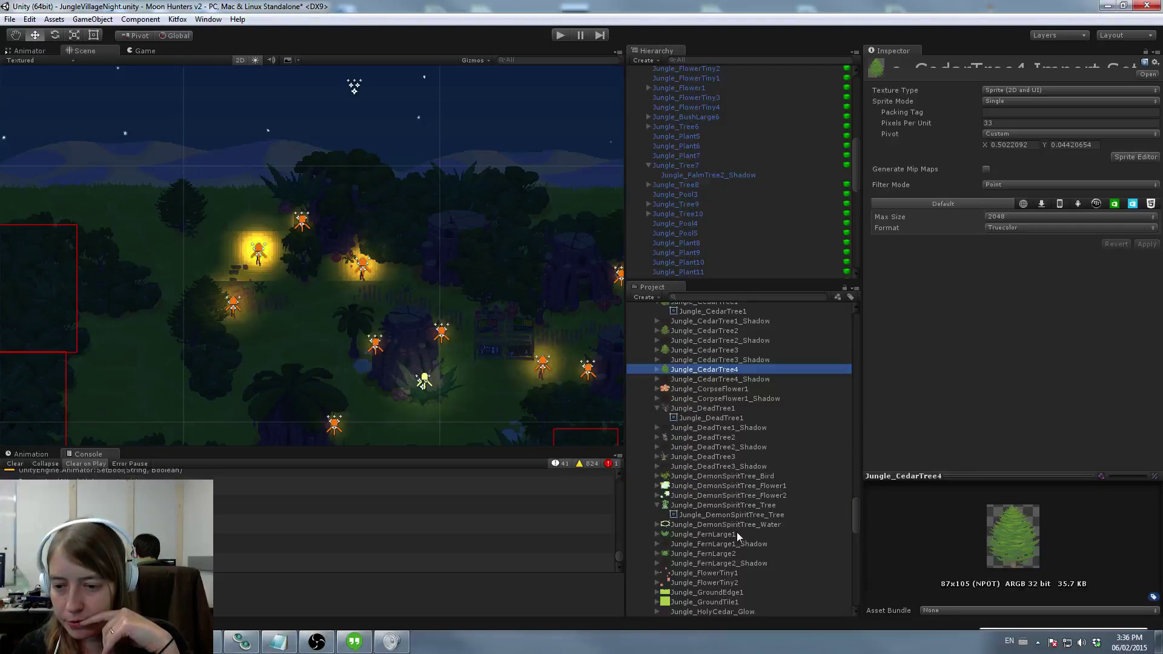
pyautogui.scroll(-3, 736, 532)
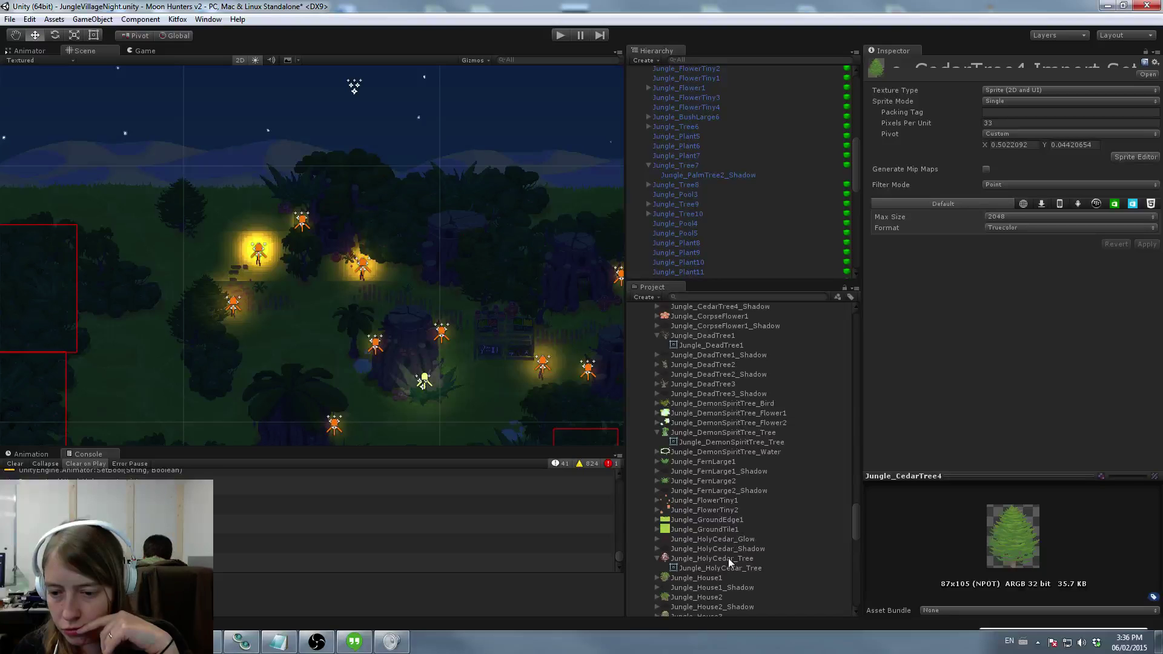
pyautogui.click(728, 558)
pyautogui.click(1132, 156)
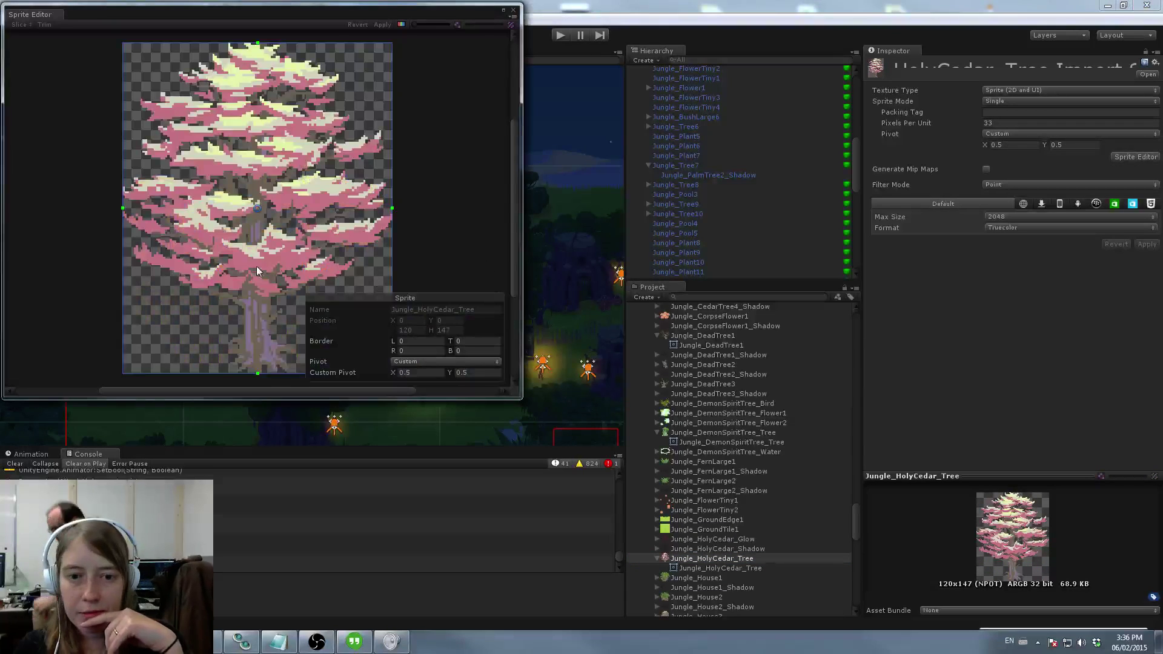
pyautogui.moveTo(257, 206); pyautogui.dragTo(258, 348)
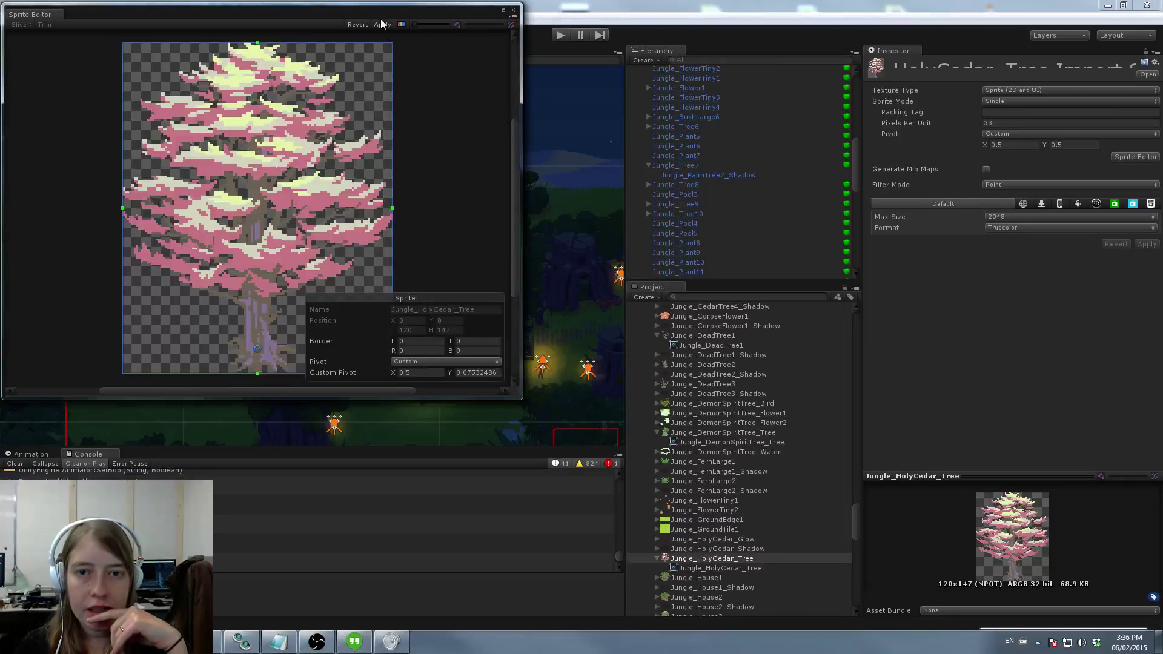
pyautogui.click(513, 11)
pyautogui.scroll(-3, 763, 544)
pyautogui.scroll(2, 762, 543)
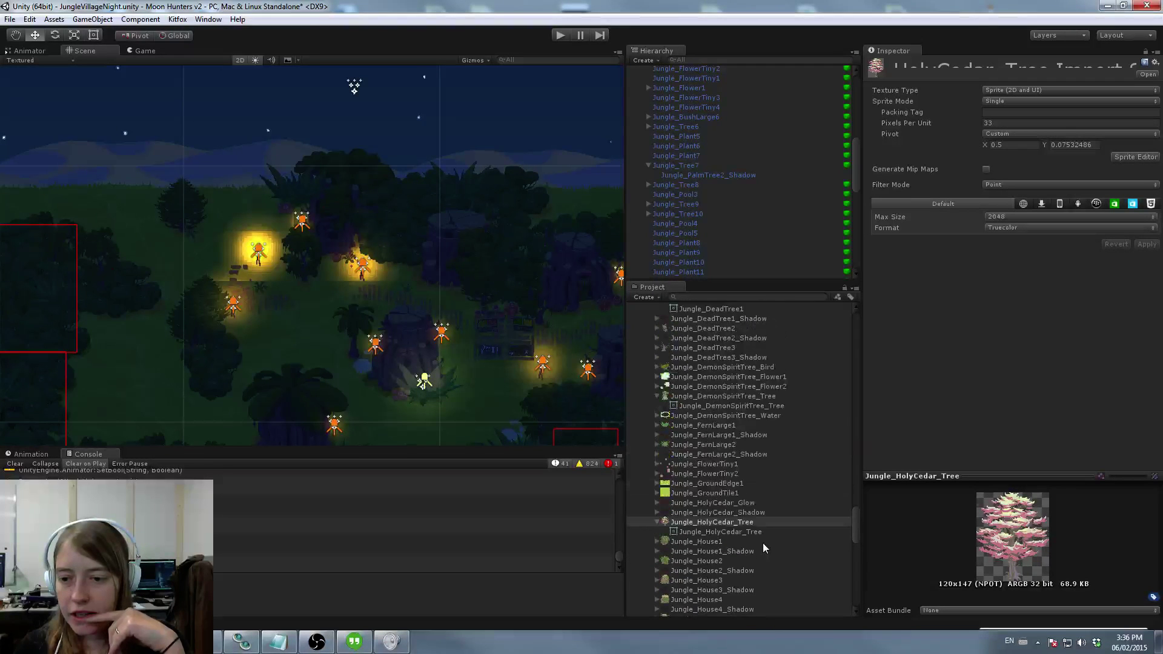
pyautogui.click(723, 503)
pyautogui.click(726, 513)
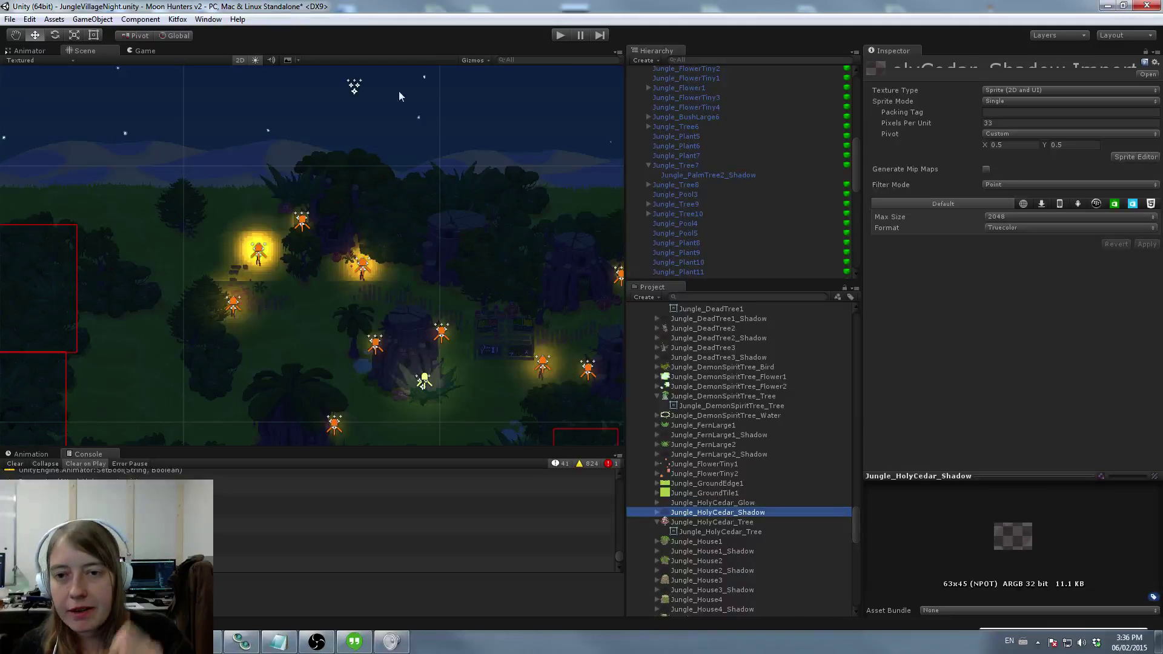
# Step: Search the project for "chunk" and place the JungleChunkEvent3 prefab in the empty space beside the village, at about X 47.68, Y 10.06
pyautogui.moveTo(575, 264); pyautogui.dragTo(8, 229, button='middle')
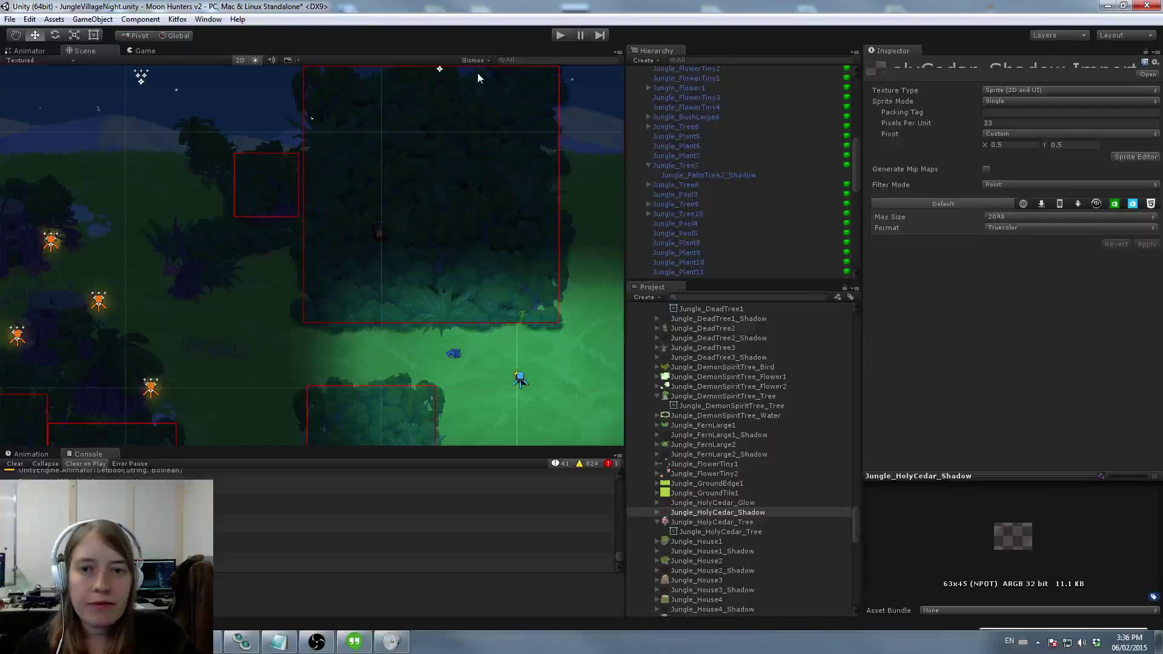
pyautogui.scroll(3, 462, 217)
pyautogui.moveTo(462, 217); pyautogui.dragTo(235, 228, button='middle')
pyautogui.click(759, 296)
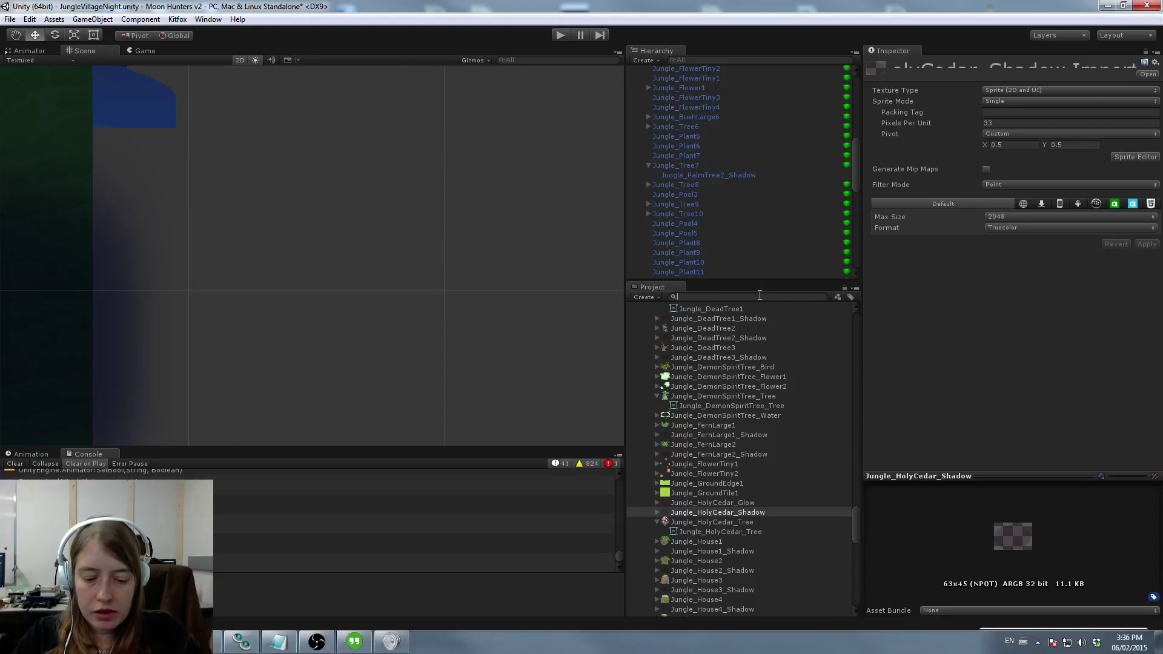
pyautogui.write('chunk')
pyautogui.scroll(-1, 708, 436)
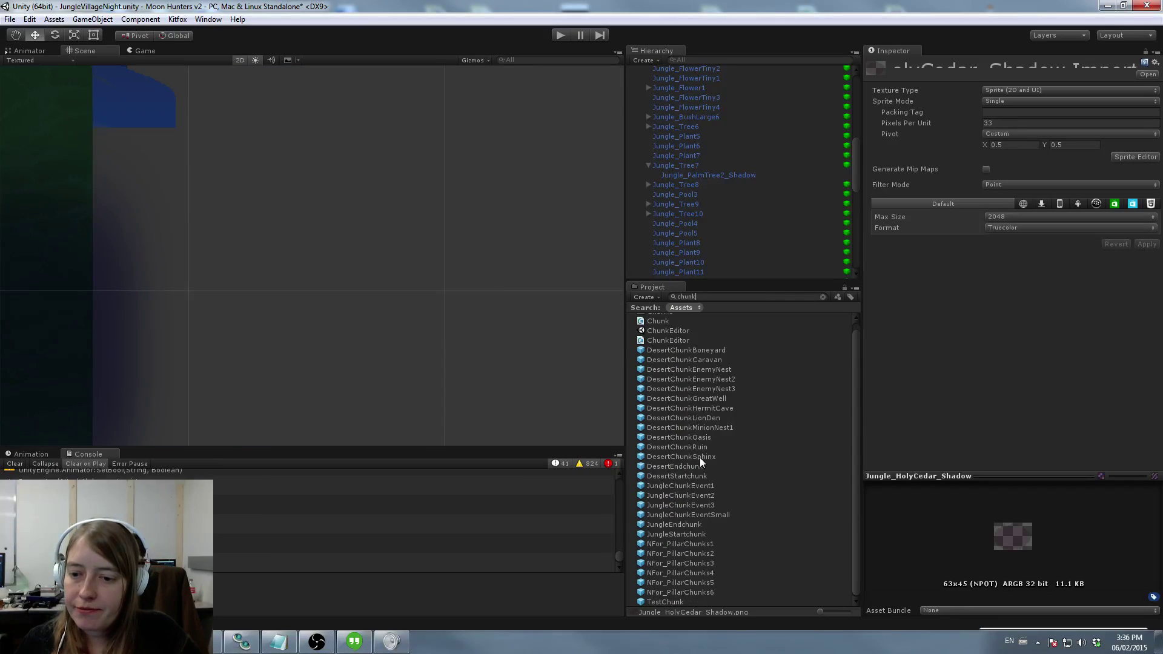
pyautogui.moveTo(691, 506); pyautogui.dragTo(457, 336)
pyautogui.scroll(3, 457, 335)
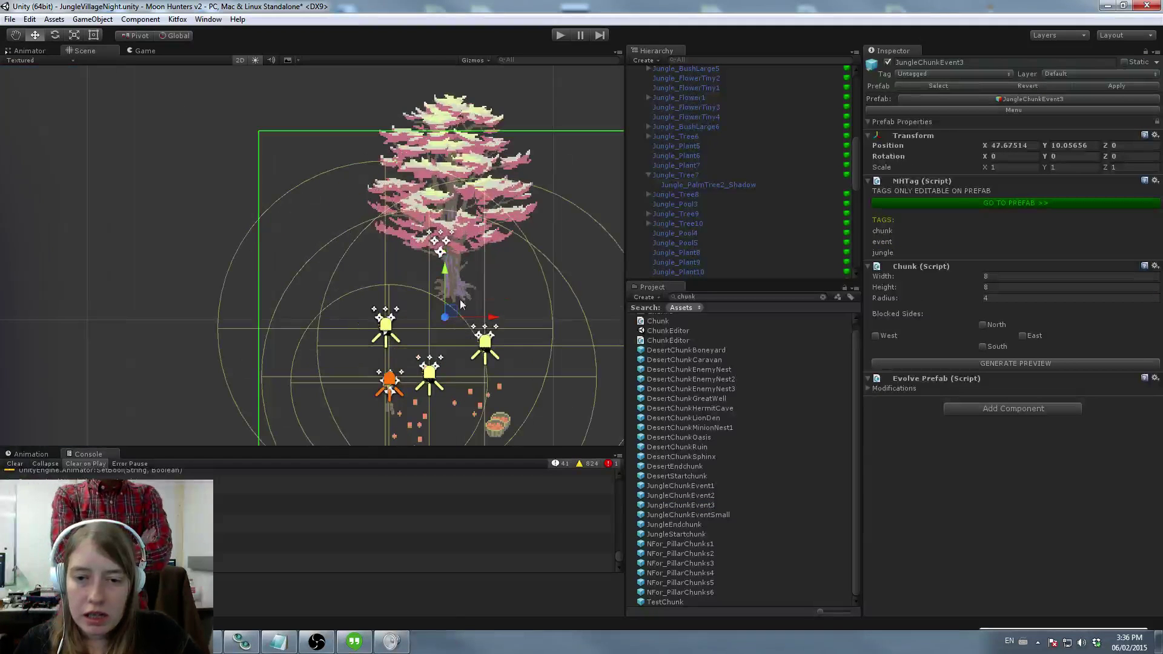
# Step: Move the Jungle_HolyCedar_Tree inside JungleChunkEvent3 down to about X -0.07, Y -1.52
pyautogui.scroll(5, 684, 127)
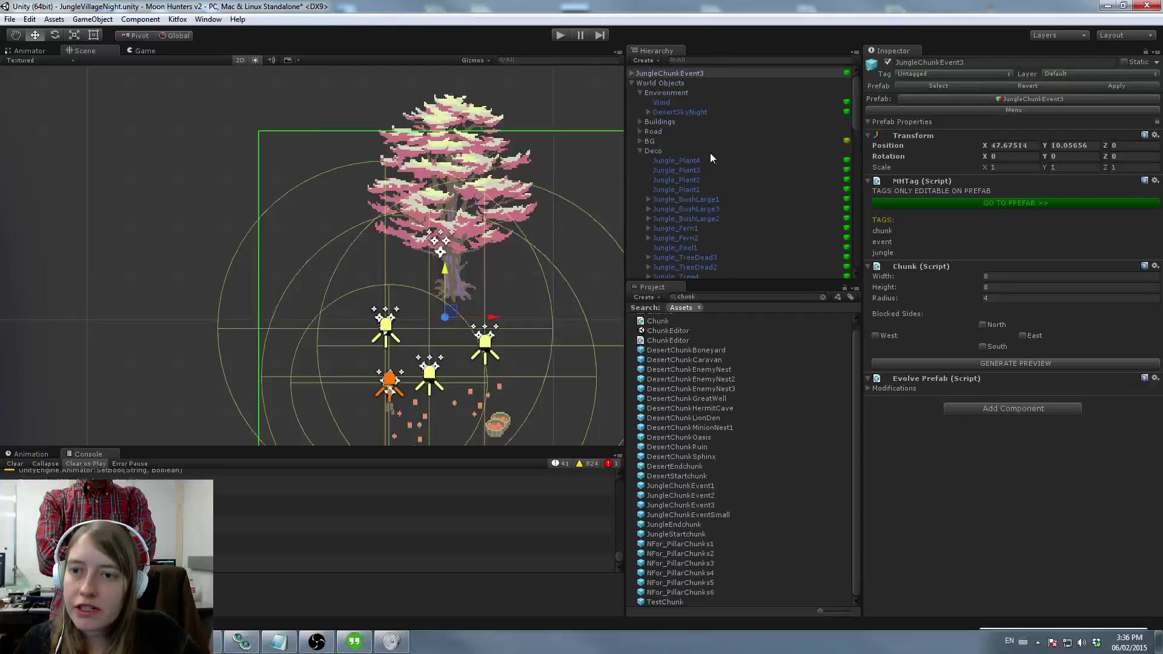
pyautogui.click(644, 74)
pyautogui.click(632, 73)
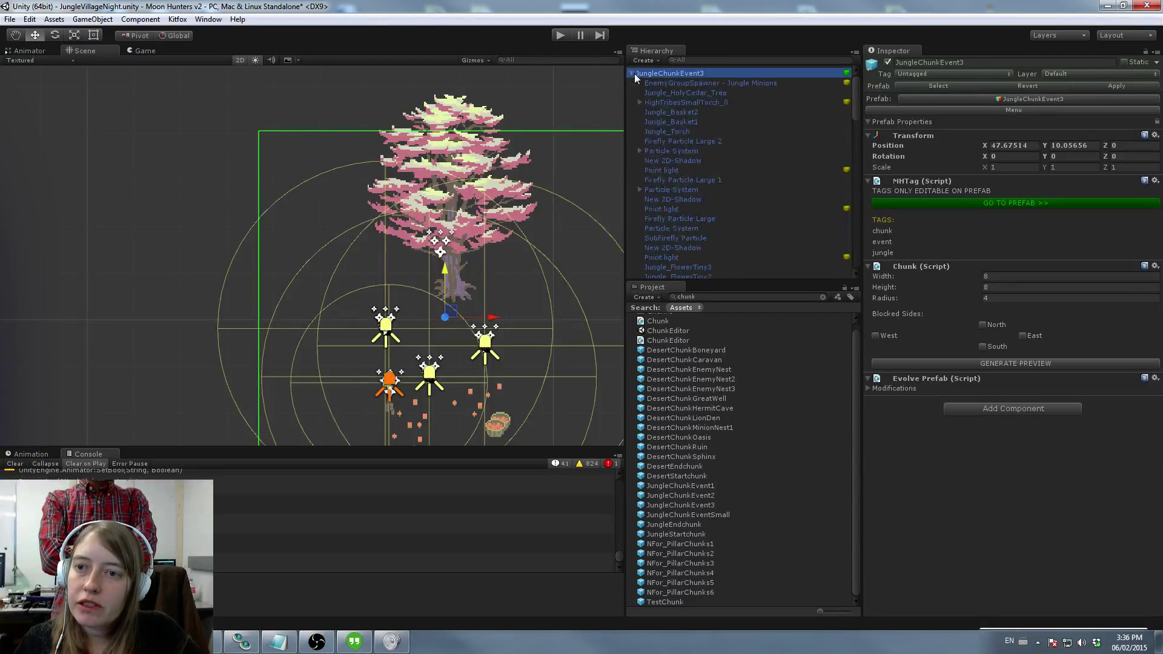
pyautogui.click(681, 94)
pyautogui.moveTo(452, 288); pyautogui.dragTo(445, 388)
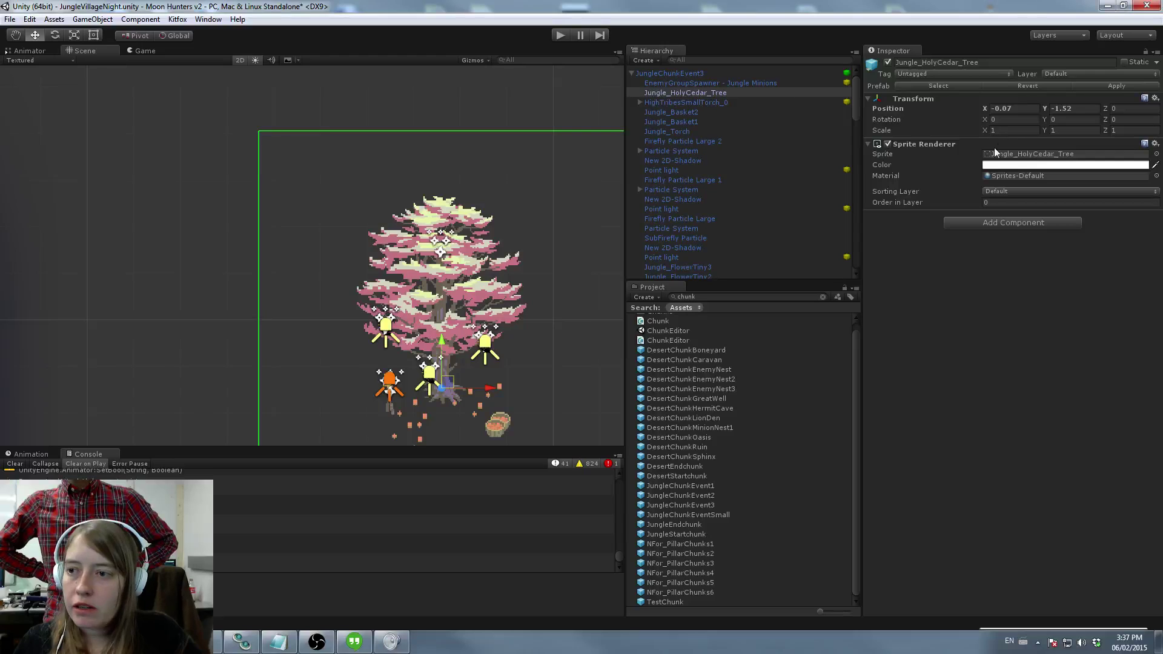
# Step: Search the project for "cedar" and add the Jungle_HolyCedar_Glow sprite as a child of JungleChunkEvent3
pyautogui.click(714, 296)
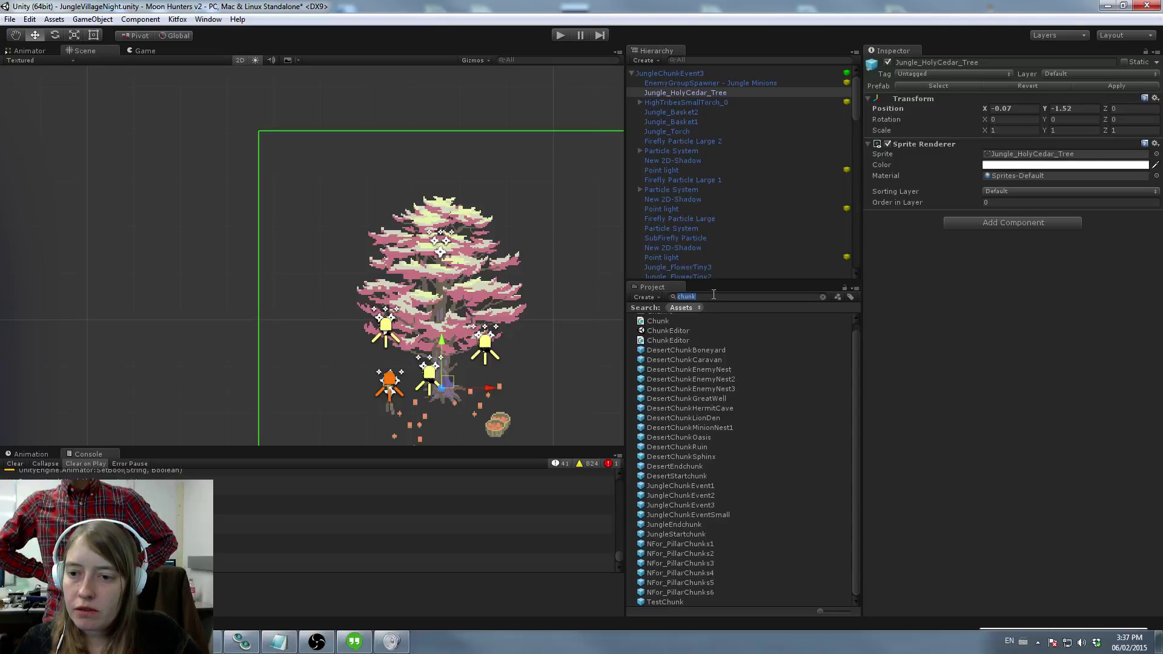
pyautogui.write('cedar')
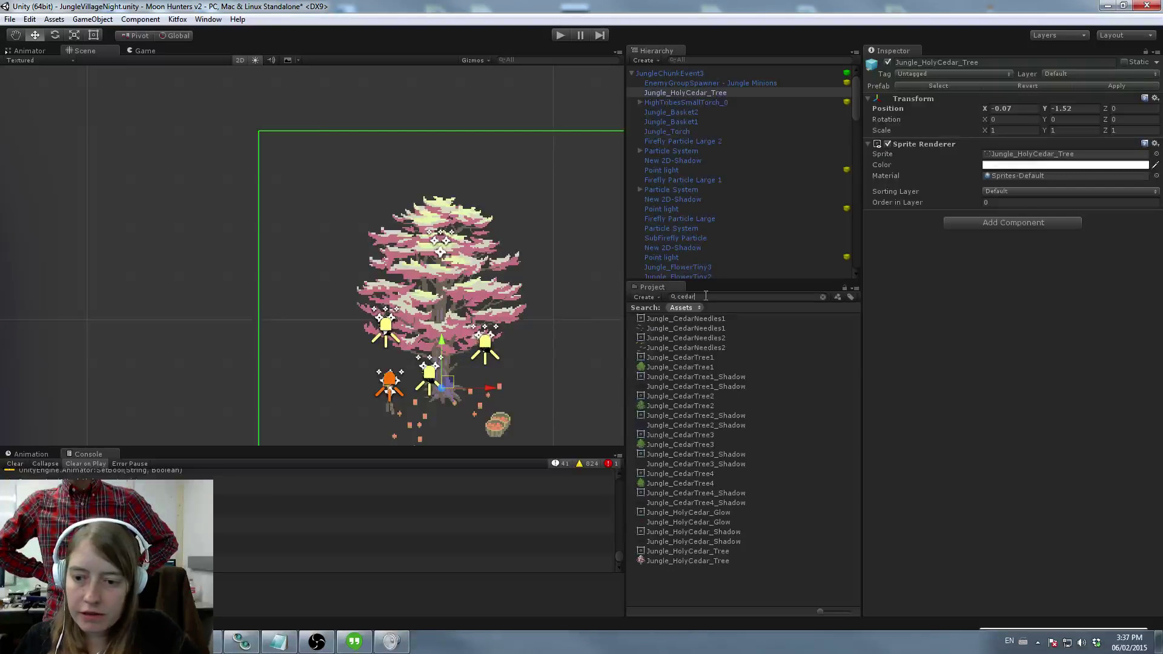
pyautogui.moveTo(675, 522); pyautogui.dragTo(718, 94)
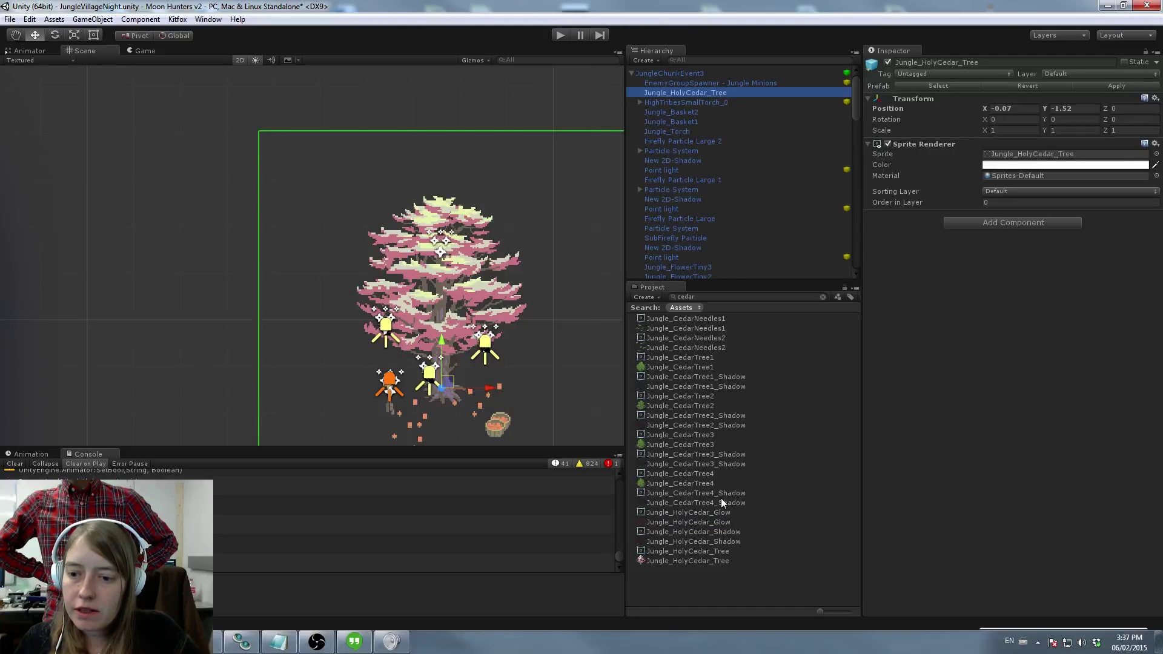
pyautogui.moveTo(706, 520); pyautogui.dragTo(670, 75)
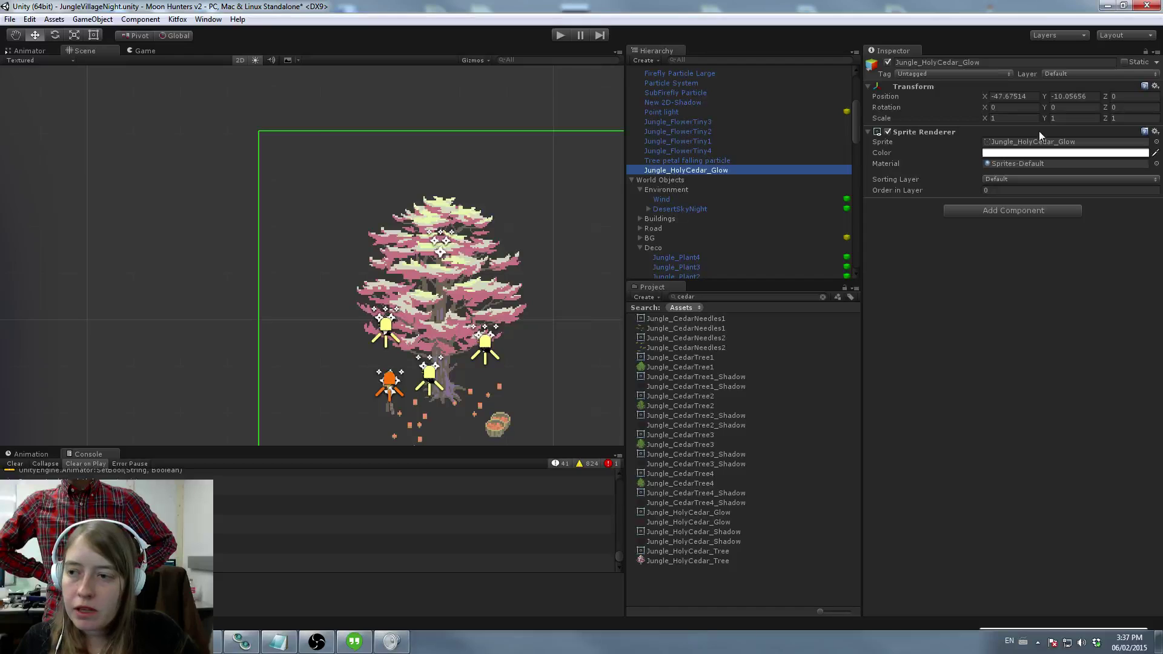
# Step: Assign the FX_Particle_GlowAdditive material to the Jungle_HolyCedar_Glow sprite
pyautogui.click(1119, 162)
pyautogui.click(1155, 164)
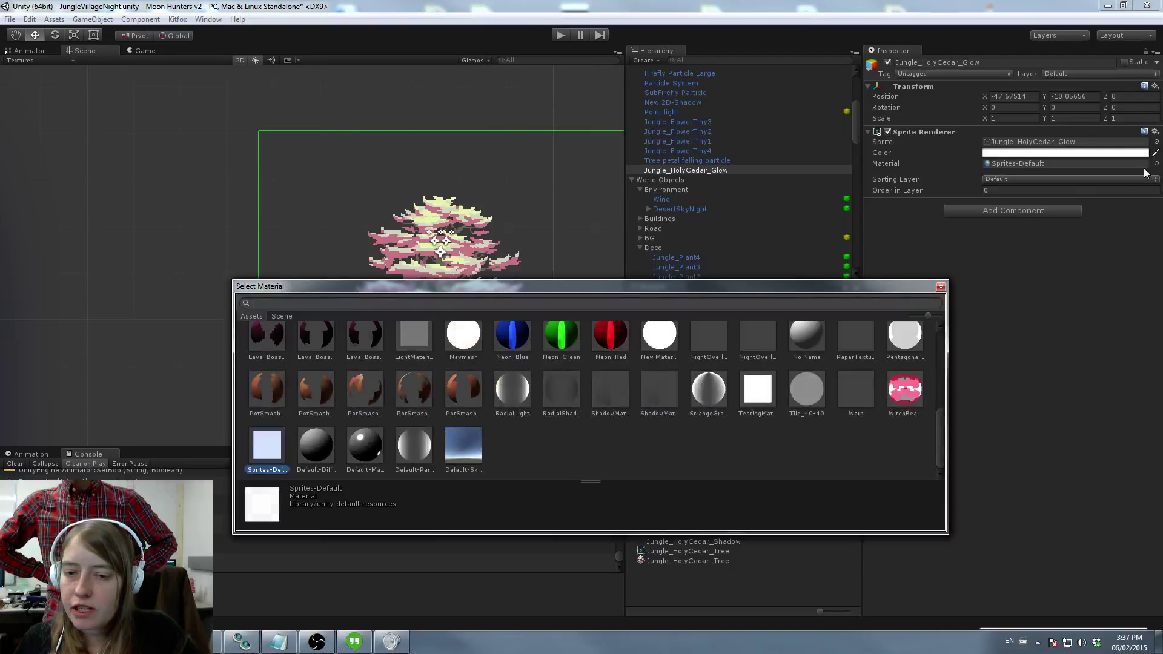
pyautogui.write('ad')
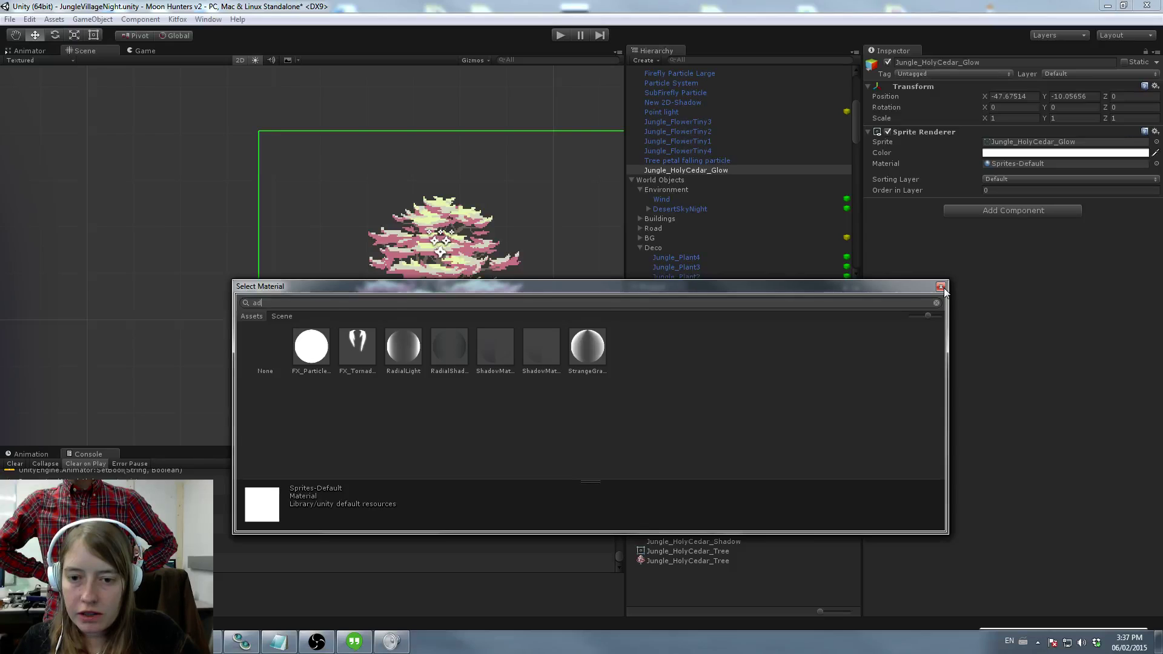
pyautogui.click(941, 286)
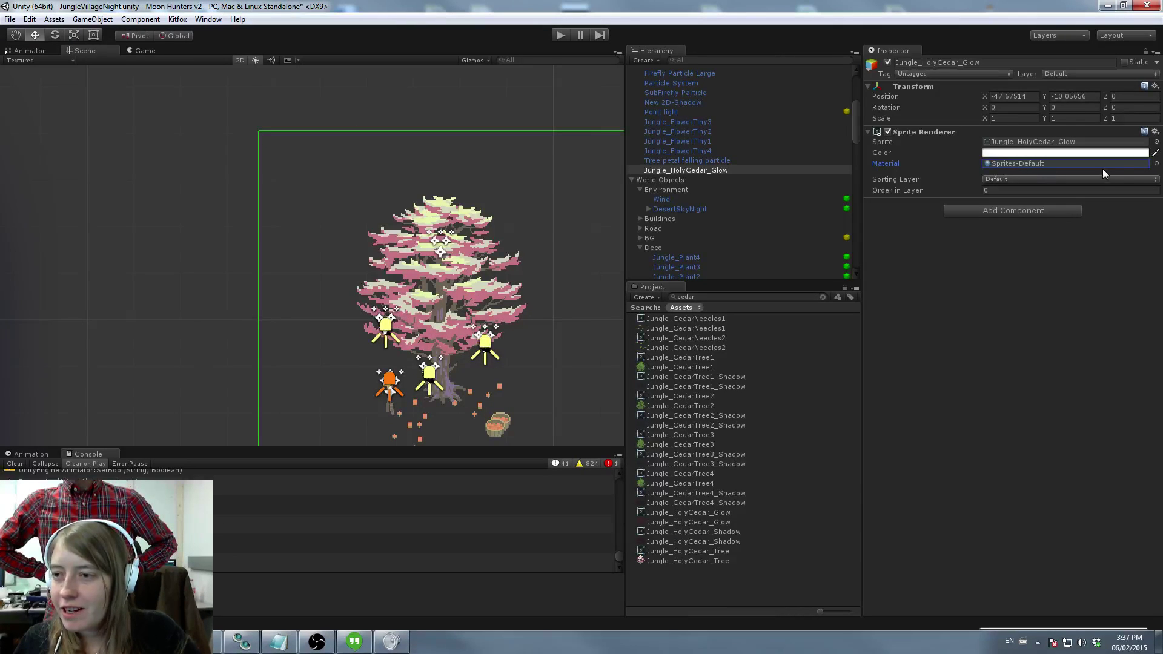
pyautogui.click(1156, 163)
pyautogui.write('add')
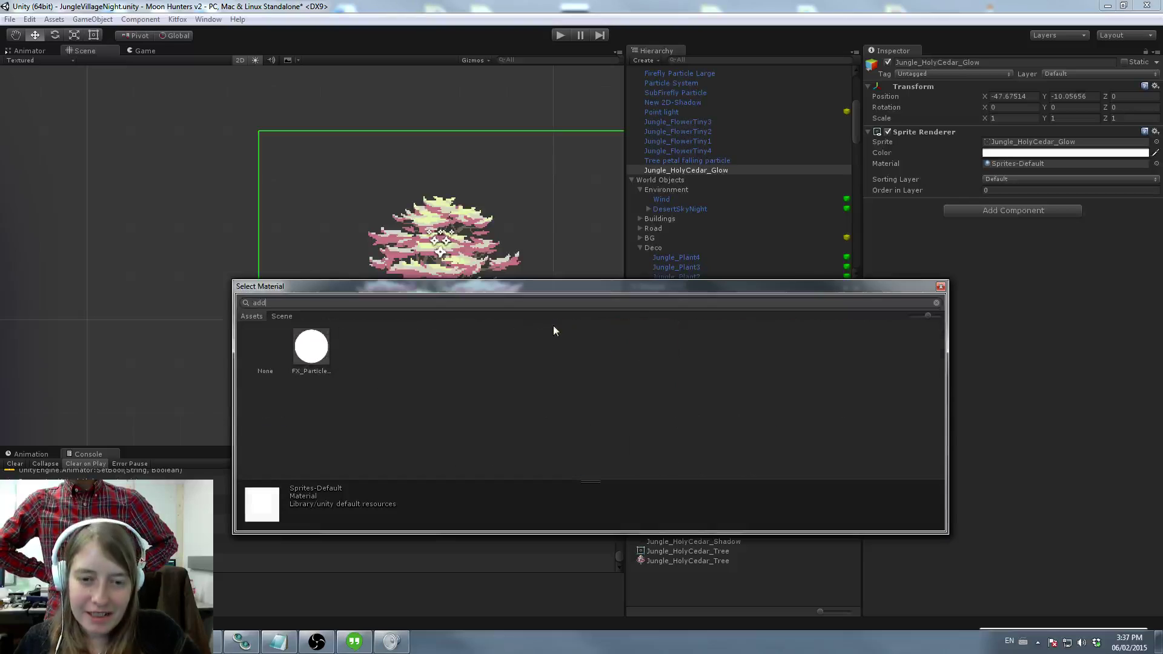
pyautogui.click(308, 347)
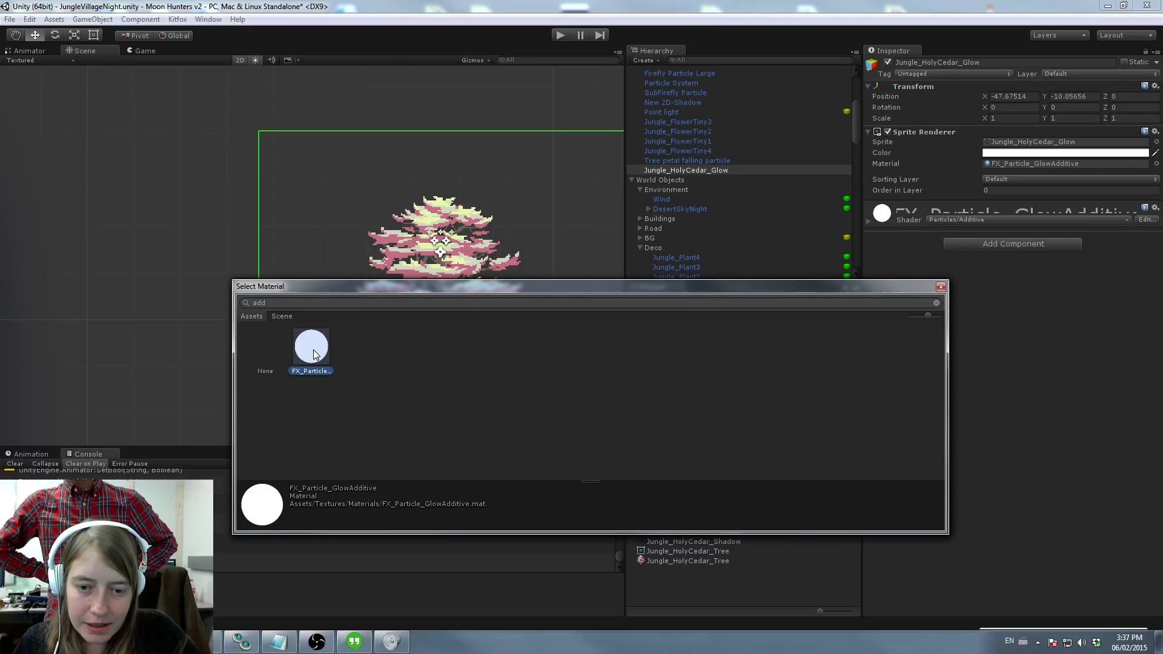
pyautogui.doubleClick(307, 346)
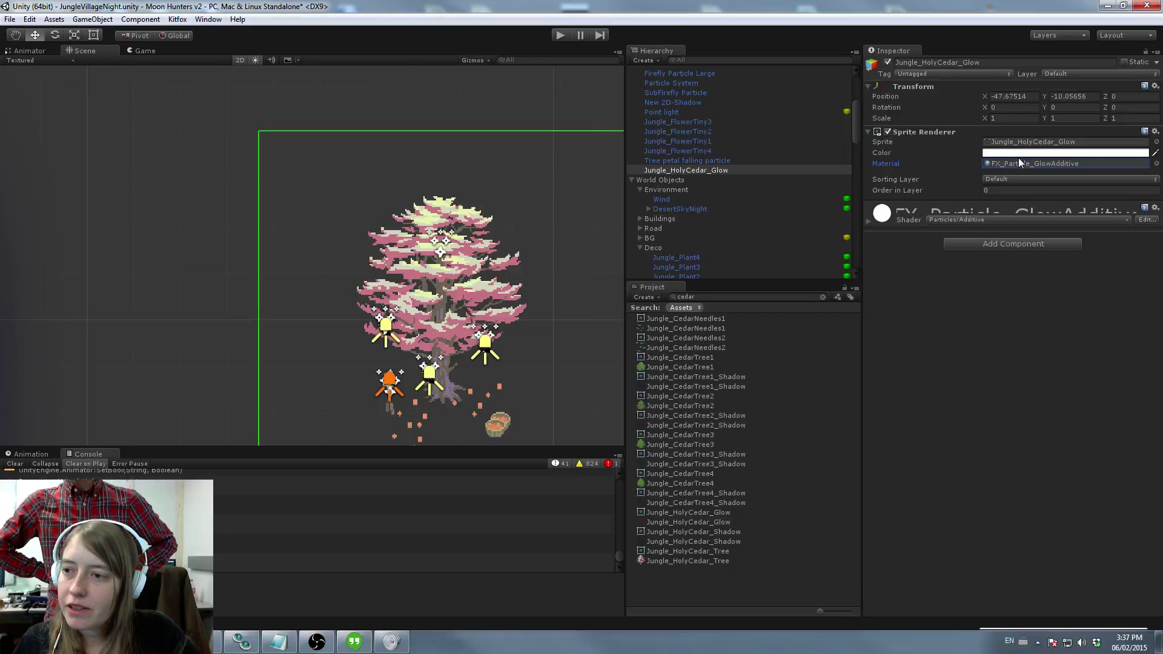
# Step: Zero the glow's X and Y position, move it over the tree to about X -0.14, Y 0.81, and set its sorting layer to Effects
pyautogui.click(1008, 96)
pyautogui.write('0')
pyautogui.click(1083, 95)
pyautogui.write('0')
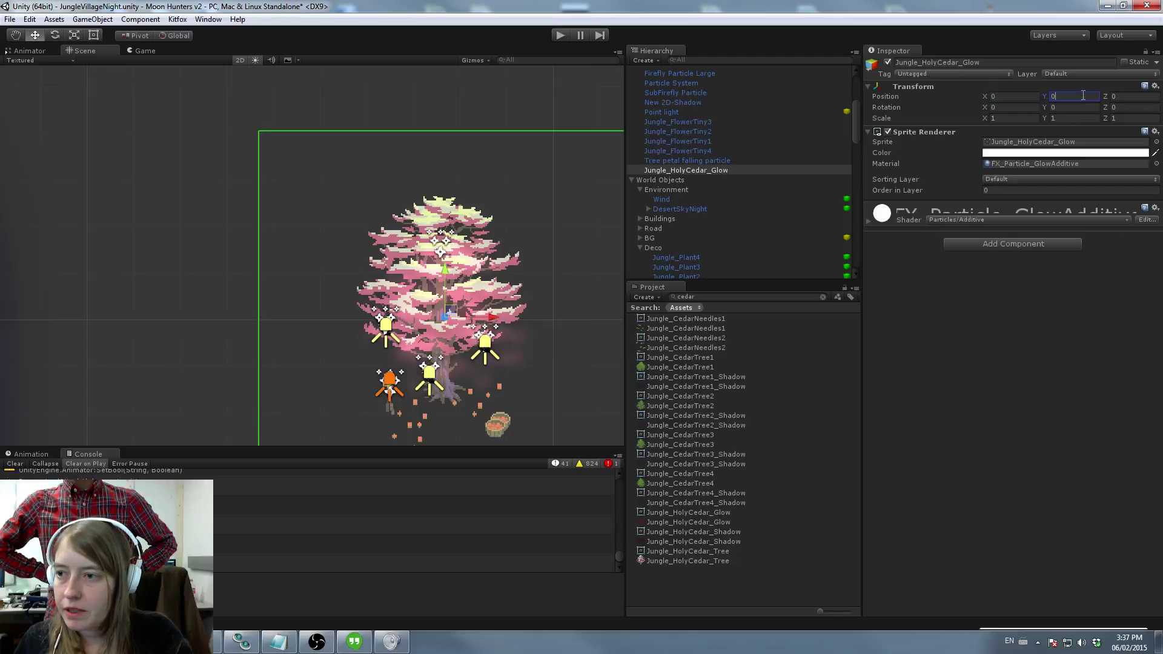
pyautogui.moveTo(451, 317); pyautogui.dragTo(444, 277)
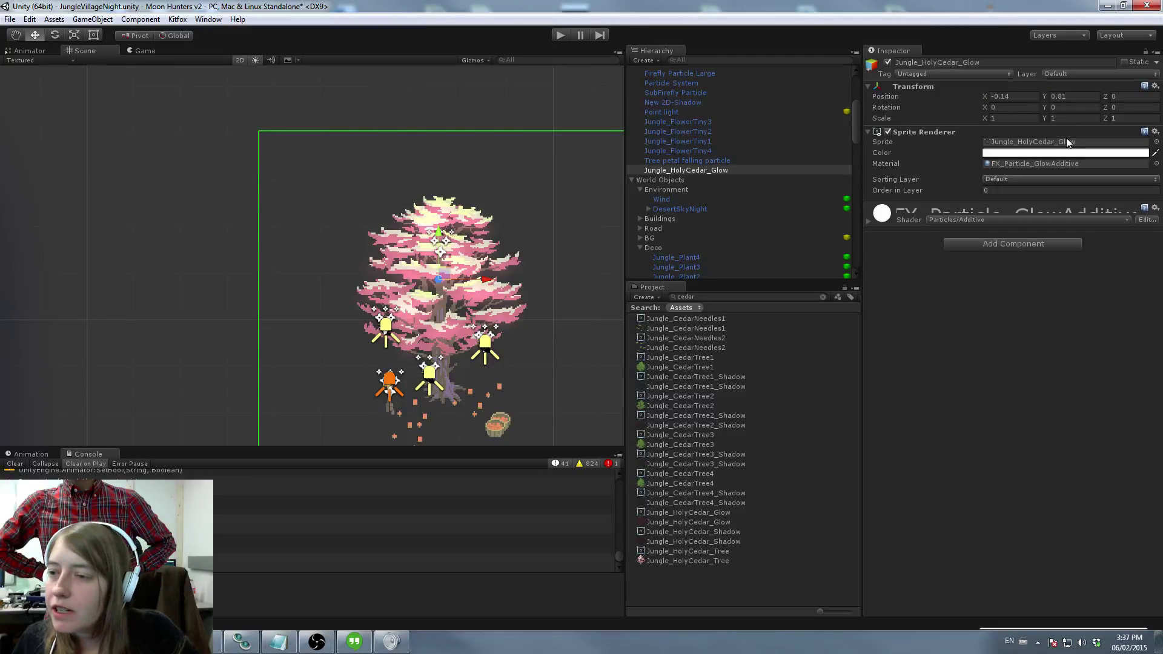
pyautogui.click(1024, 179)
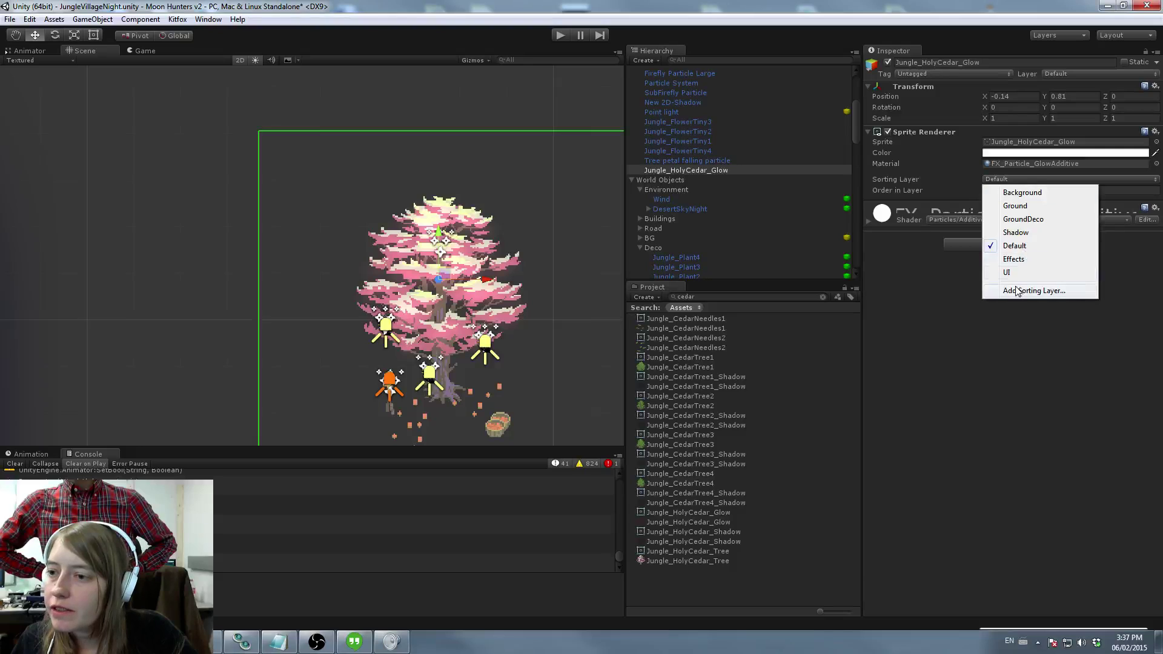
pyautogui.click(1020, 257)
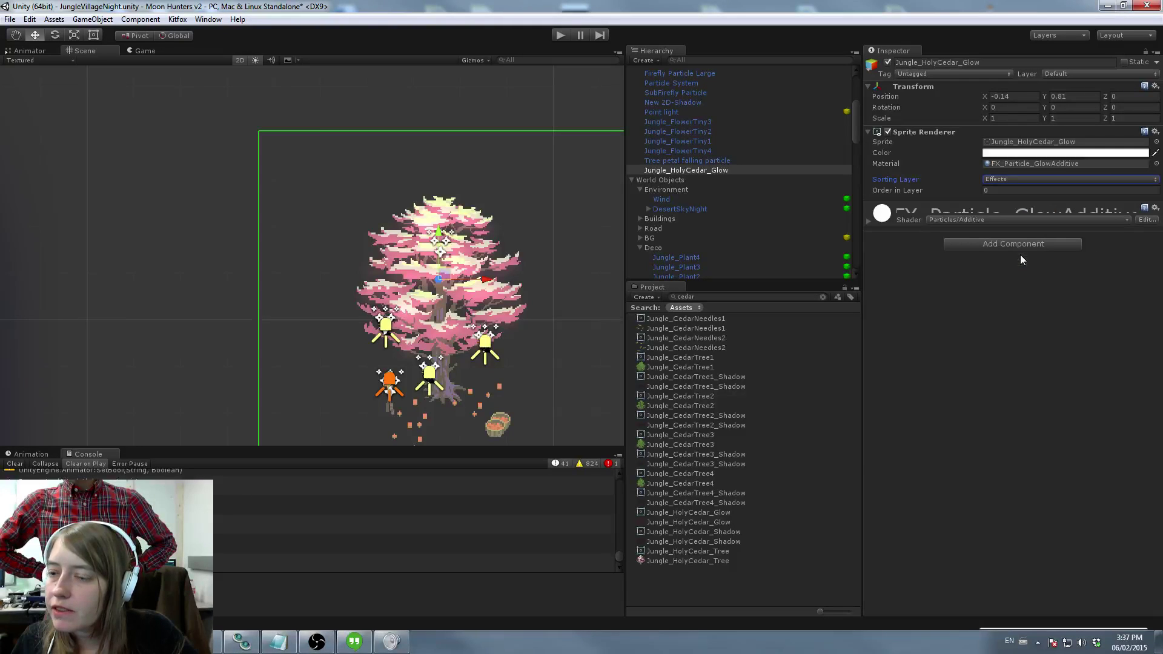
# Step: Fine-tune the glow's position over the holy cedar's canopy to about X -0.16, Y 1.047, and clear the project search
pyautogui.scroll(2, 544, 278)
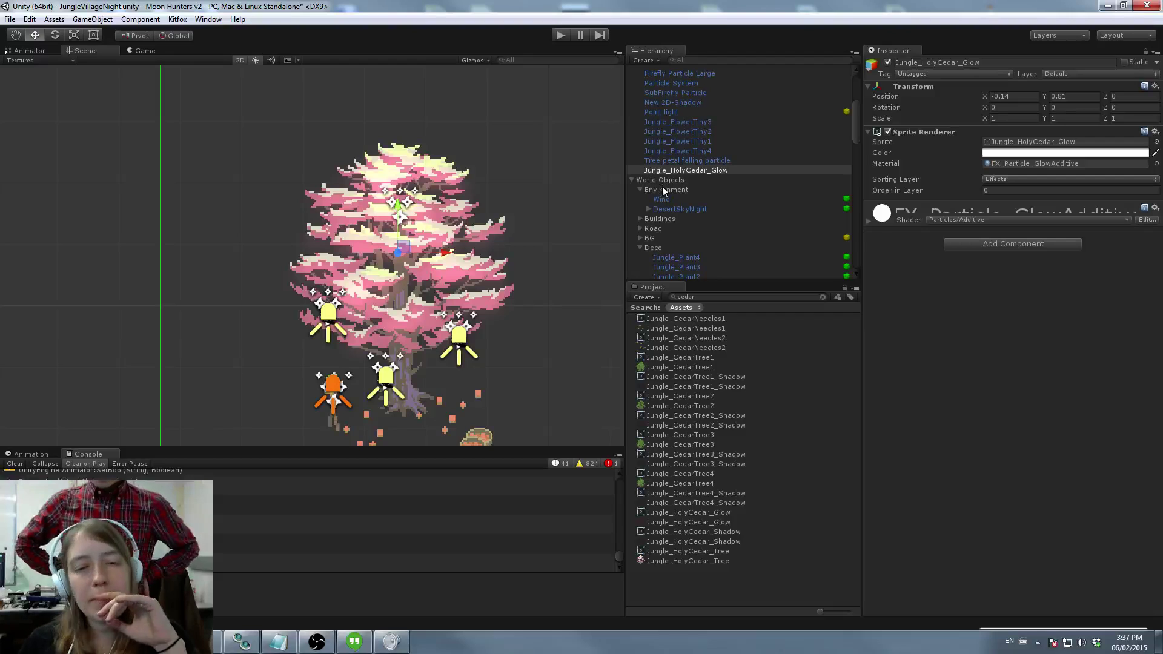
pyautogui.scroll(3, 674, 175)
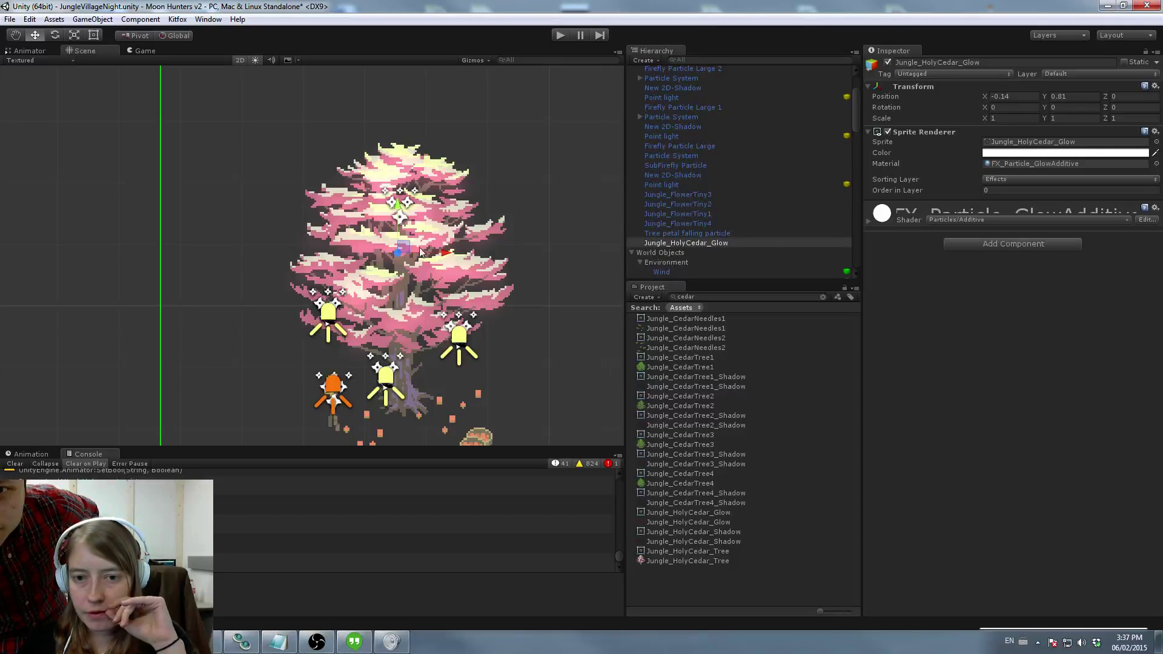
pyautogui.moveTo(409, 242); pyautogui.dragTo(411, 238)
pyautogui.moveTo(411, 242); pyautogui.dragTo(409, 242)
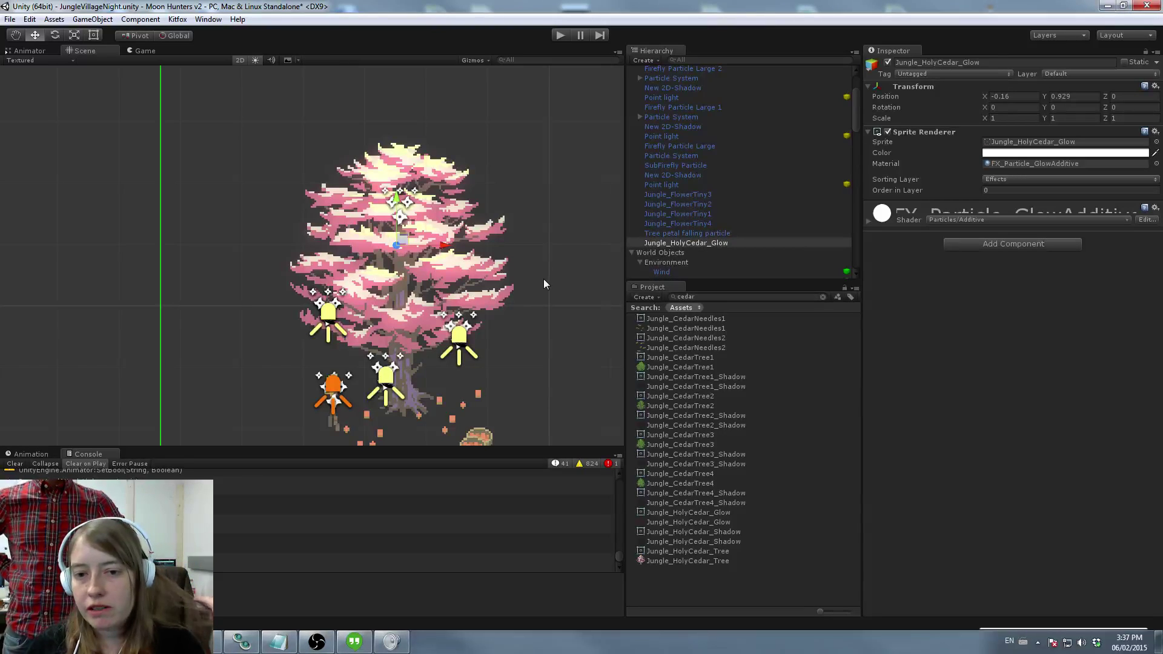
pyautogui.moveTo(406, 243)
pyautogui.mouseDown()
pyautogui.moveTo(423, 231)
pyautogui.moveTo(279, 269)
pyautogui.moveTo(251, 337)
pyautogui.moveTo(356, 215)
pyautogui.moveTo(404, 232)
pyautogui.moveTo(369, 238)
pyautogui.moveTo(435, 227)
pyautogui.moveTo(390, 242)
pyautogui.moveTo(408, 230)
pyautogui.mouseUp()
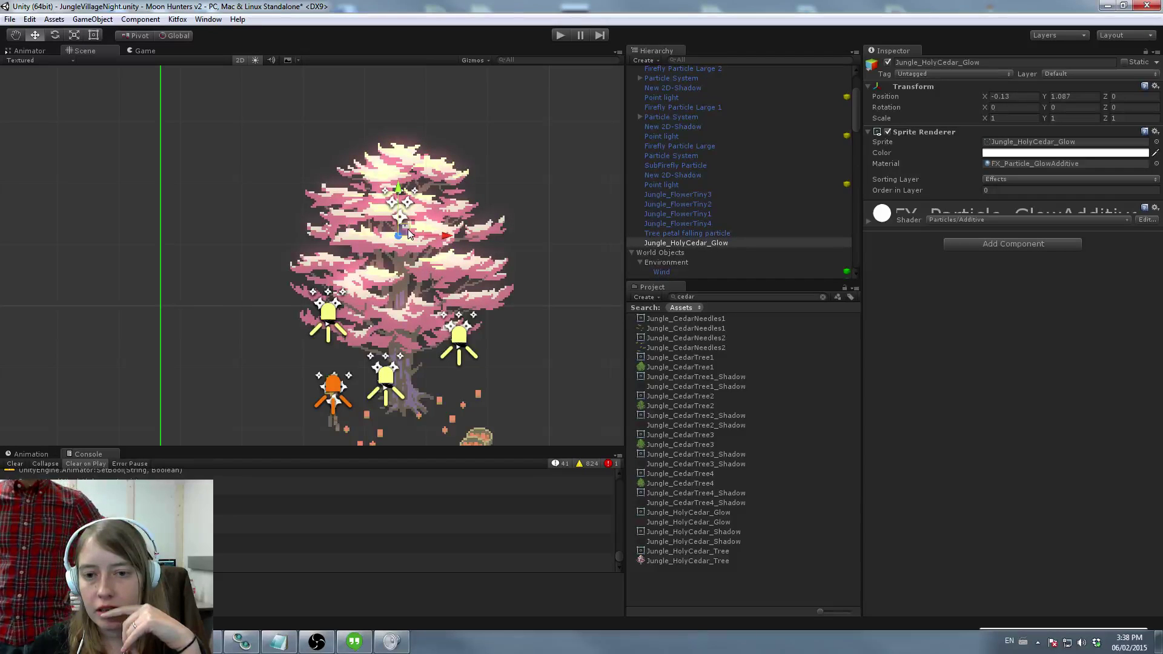
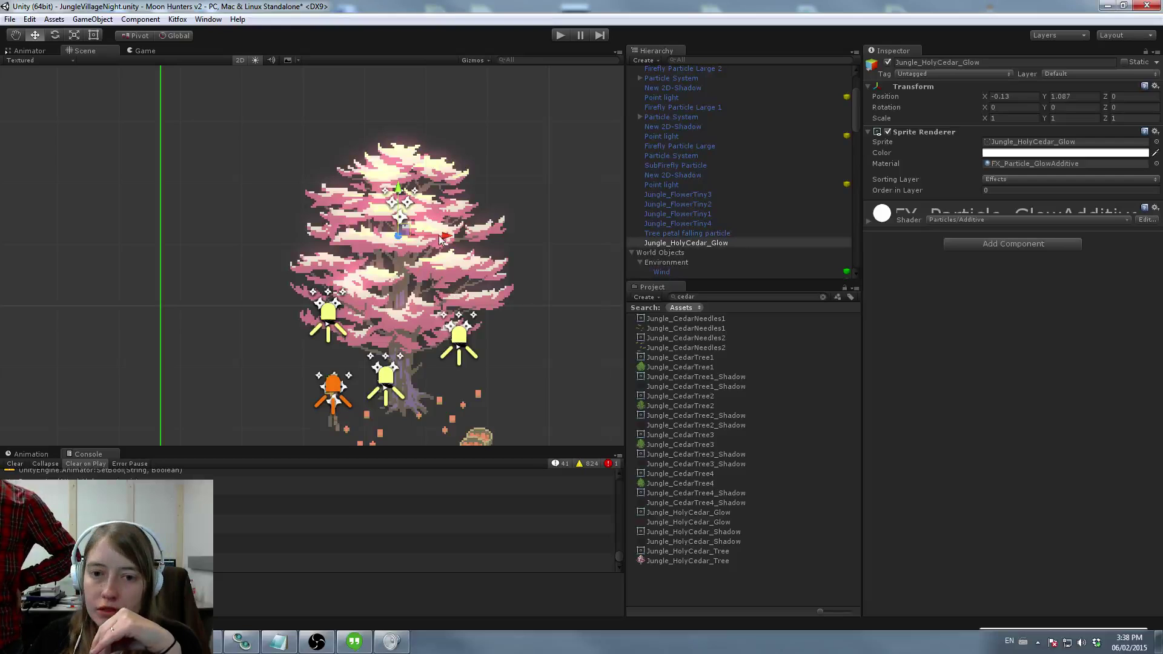
pyautogui.moveTo(404, 226); pyautogui.dragTo(404, 233)
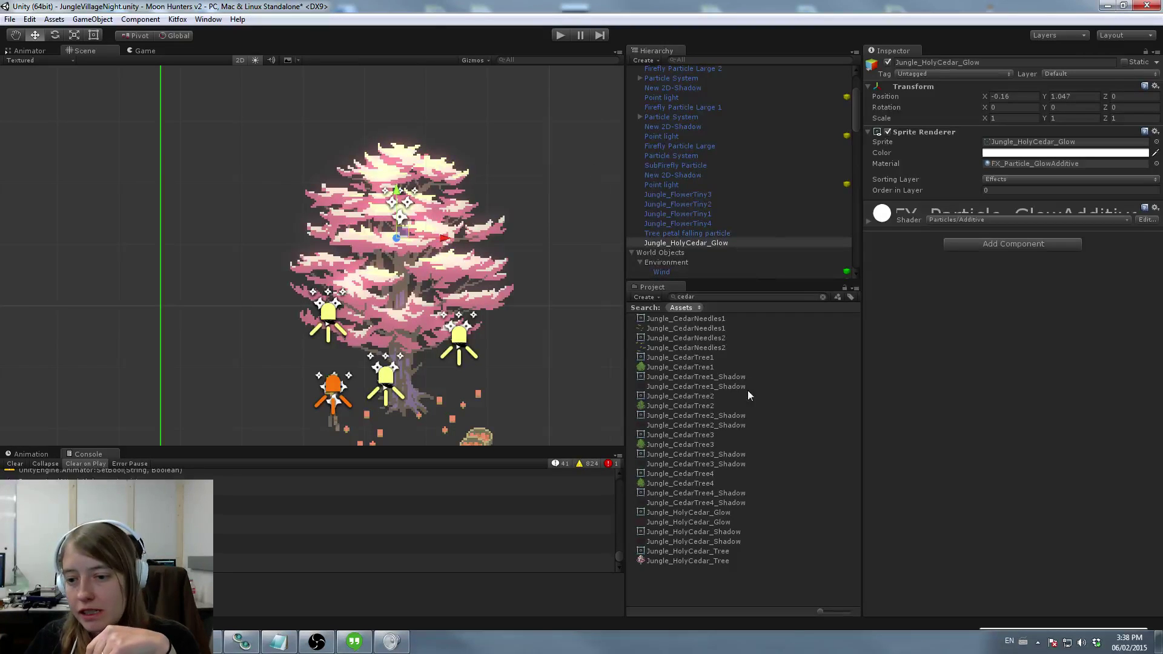
pyautogui.press('Escape')
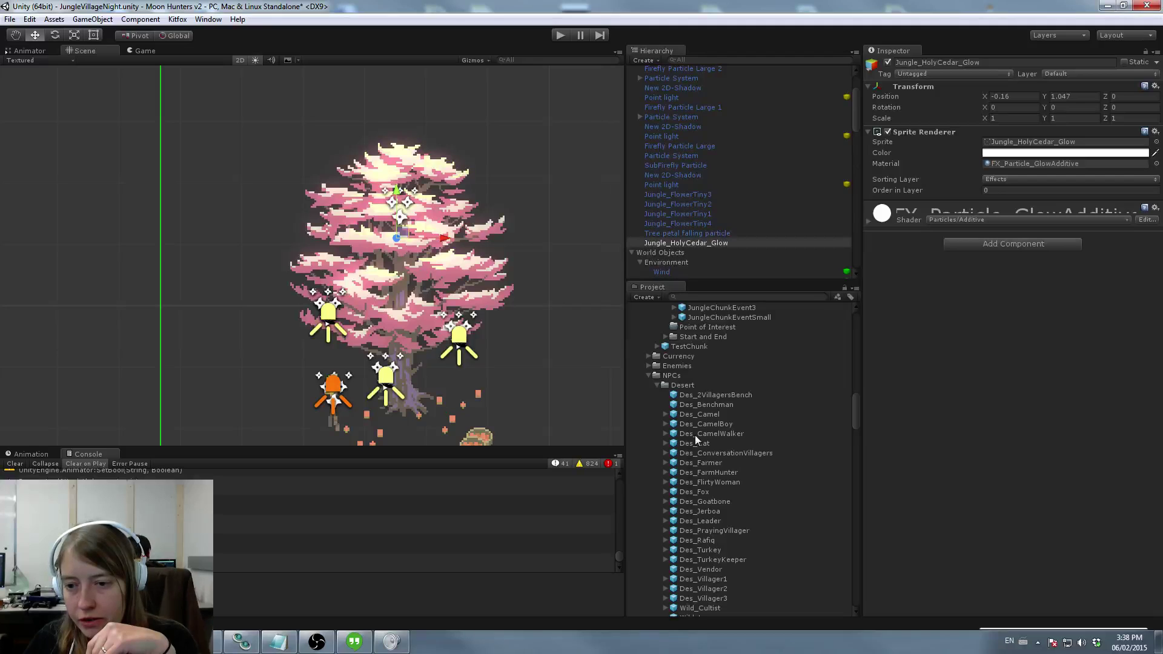
# Step: Search the project for "cedar", then nest the Jungle_HolyCedar_Shadow sprite and the existing glow under Jungle_HolyCedar_Tree
pyautogui.click(722, 297)
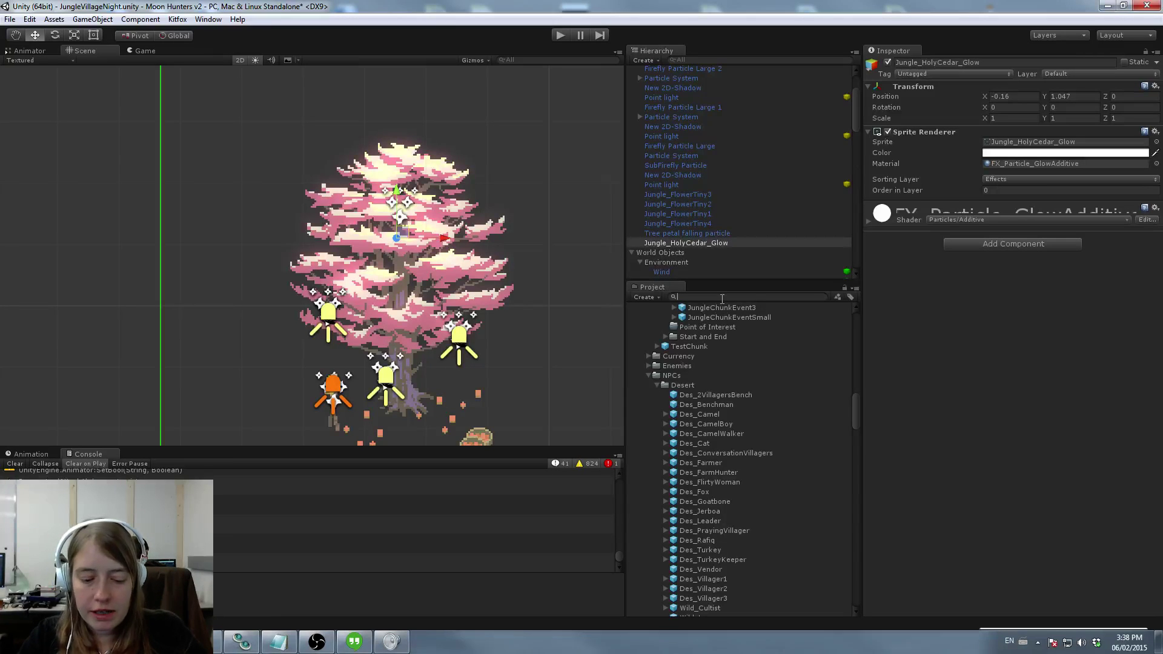
pyautogui.write('cedar')
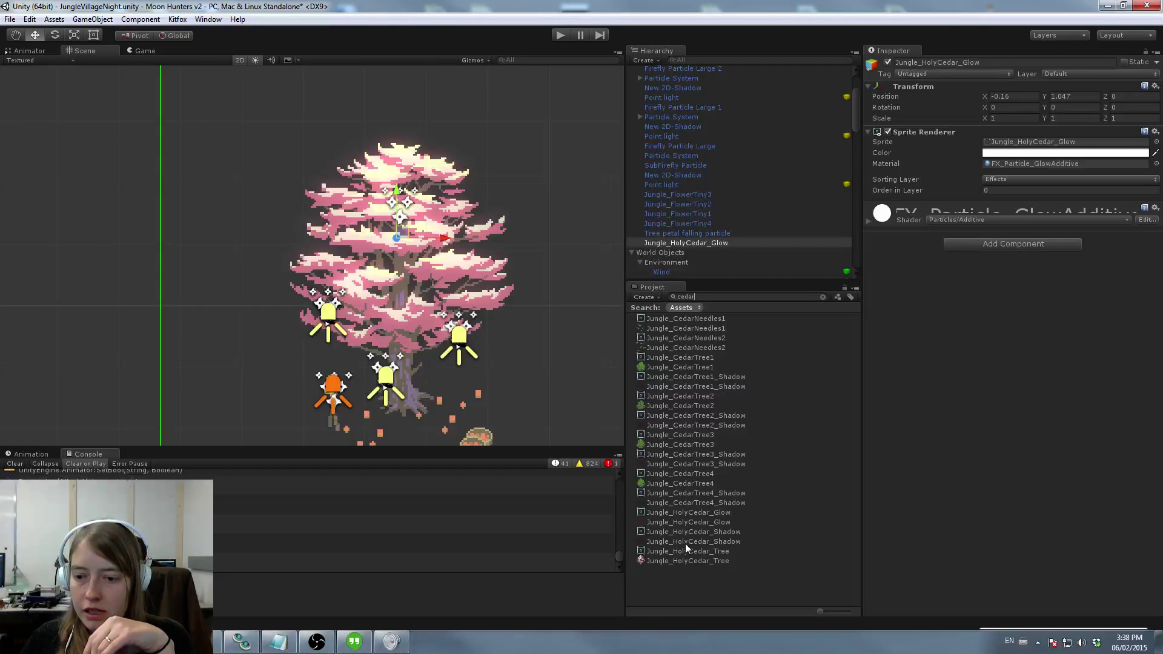
pyautogui.moveTo(684, 542); pyautogui.dragTo(699, 92)
pyautogui.scroll(-4, 698, 183)
pyautogui.moveTo(691, 204); pyautogui.dragTo(708, 94)
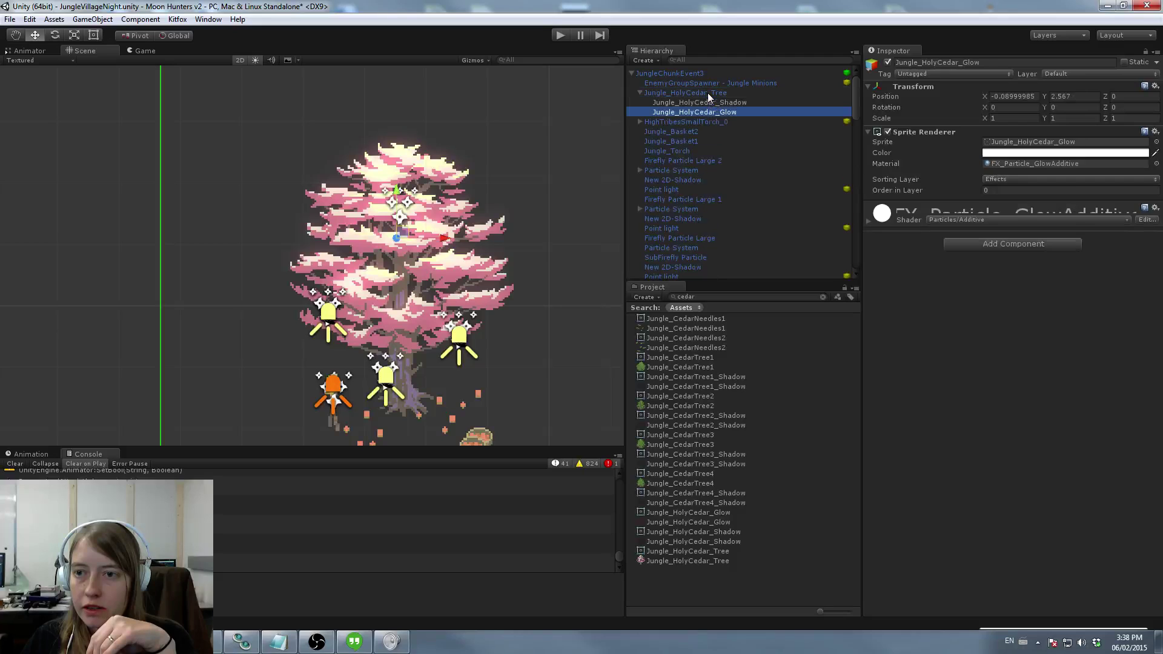
# Step: Zero the cedar shadow's X and Y position, nudge it to about X 0.049, Y -0.089, and apply the changes to the JungleChunkEvent3 prefab
pyautogui.click(700, 93)
pyautogui.click(703, 103)
pyautogui.click(1008, 97)
pyautogui.write('0')
pyautogui.click(1079, 96)
pyautogui.write('0')
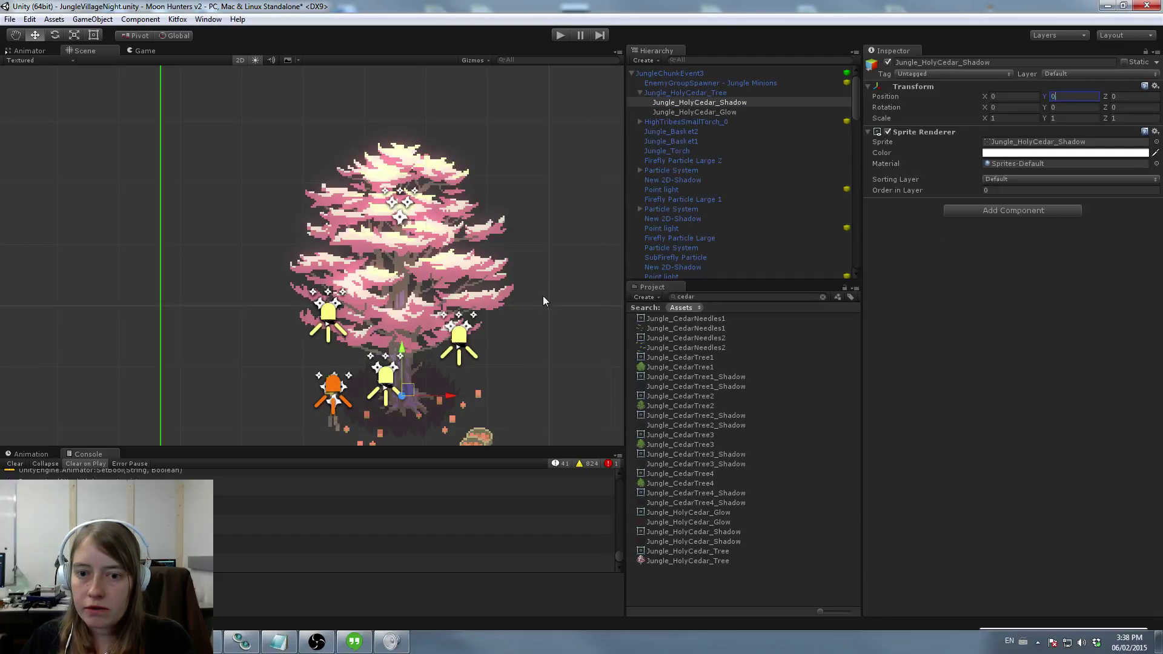
pyautogui.moveTo(543, 292); pyautogui.dragTo(520, 261, button='middle')
pyautogui.moveTo(387, 359); pyautogui.dragTo(390, 367)
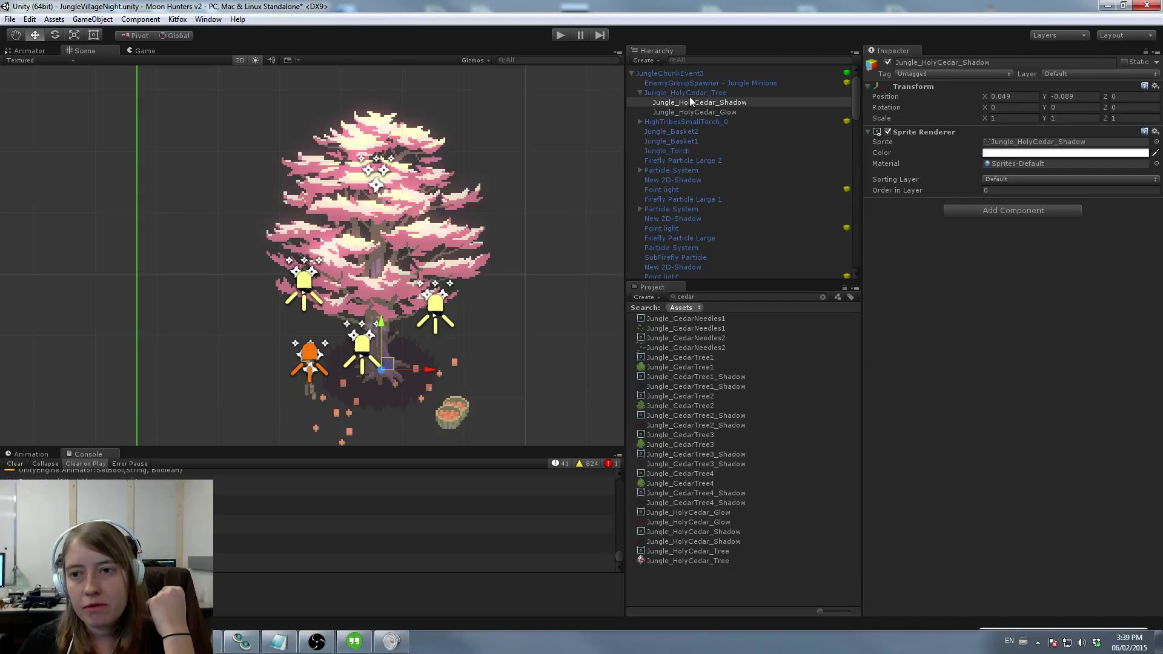
pyautogui.click(677, 75)
pyautogui.click(1116, 86)
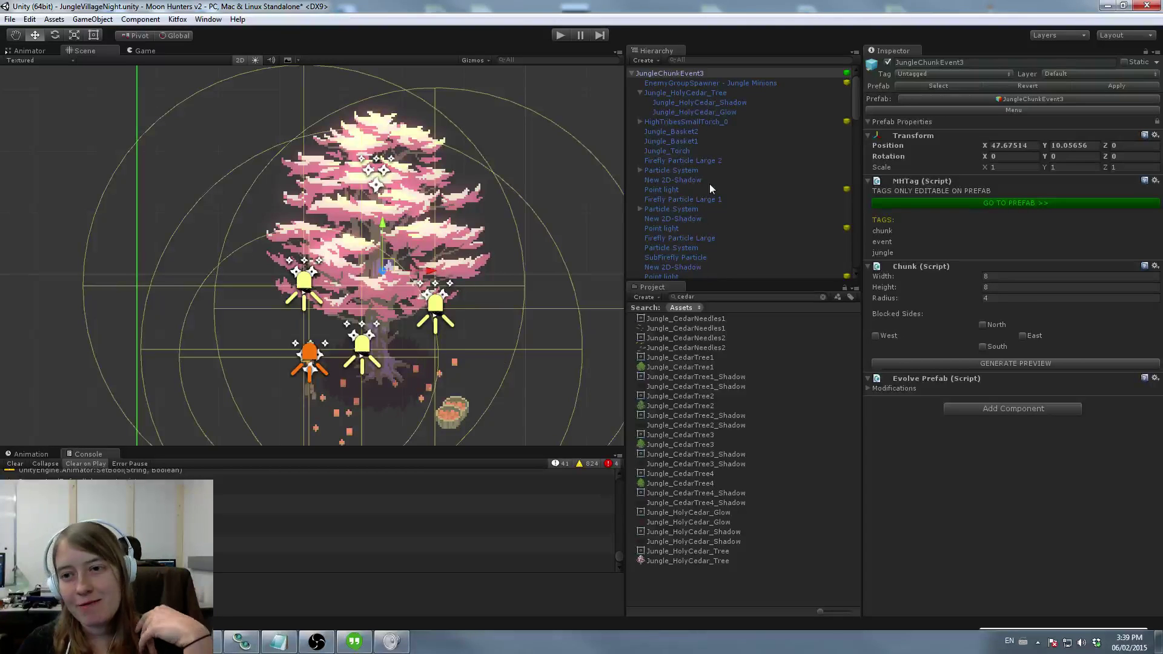
# Step: Set both the sorting layer and the layer of Jungle_HolyCedar_Shadow to Shadow, and apply the change to the JungleChunkEvent3 prefab
pyautogui.click(694, 104)
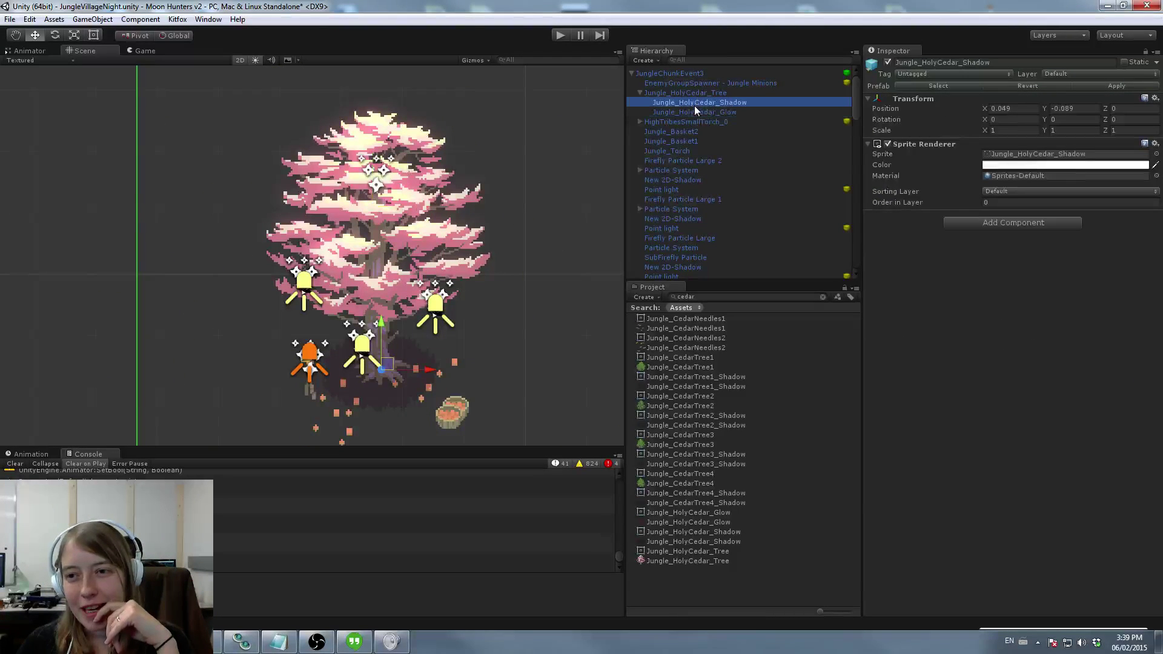
pyautogui.click(1007, 191)
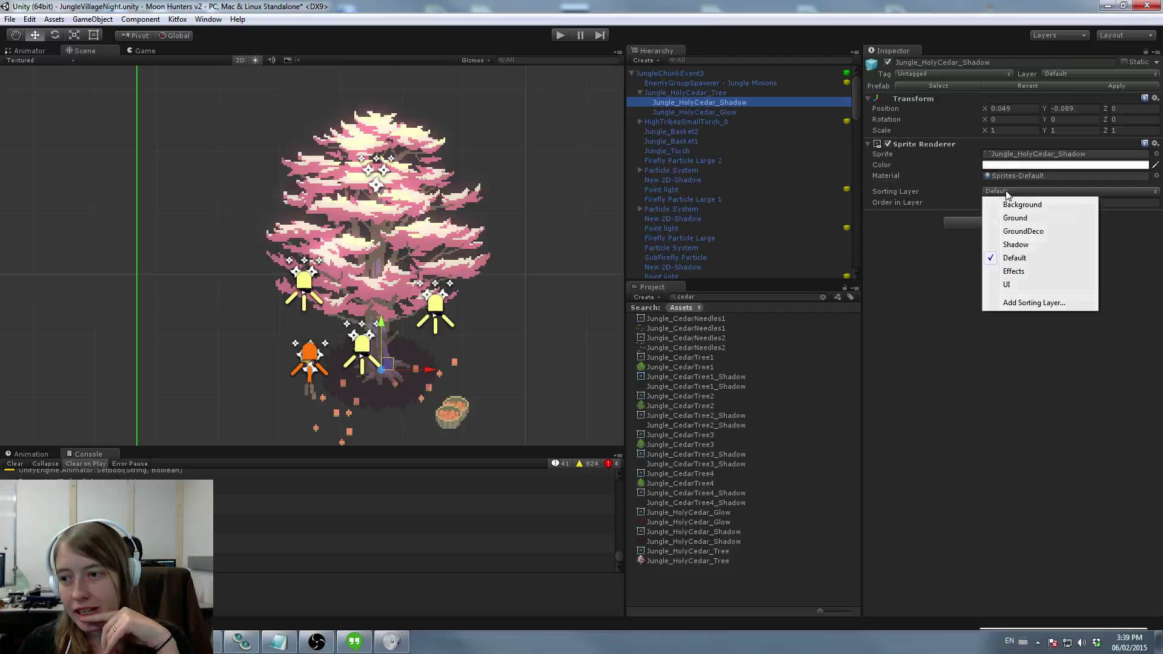
pyautogui.click(1021, 246)
pyautogui.click(1090, 74)
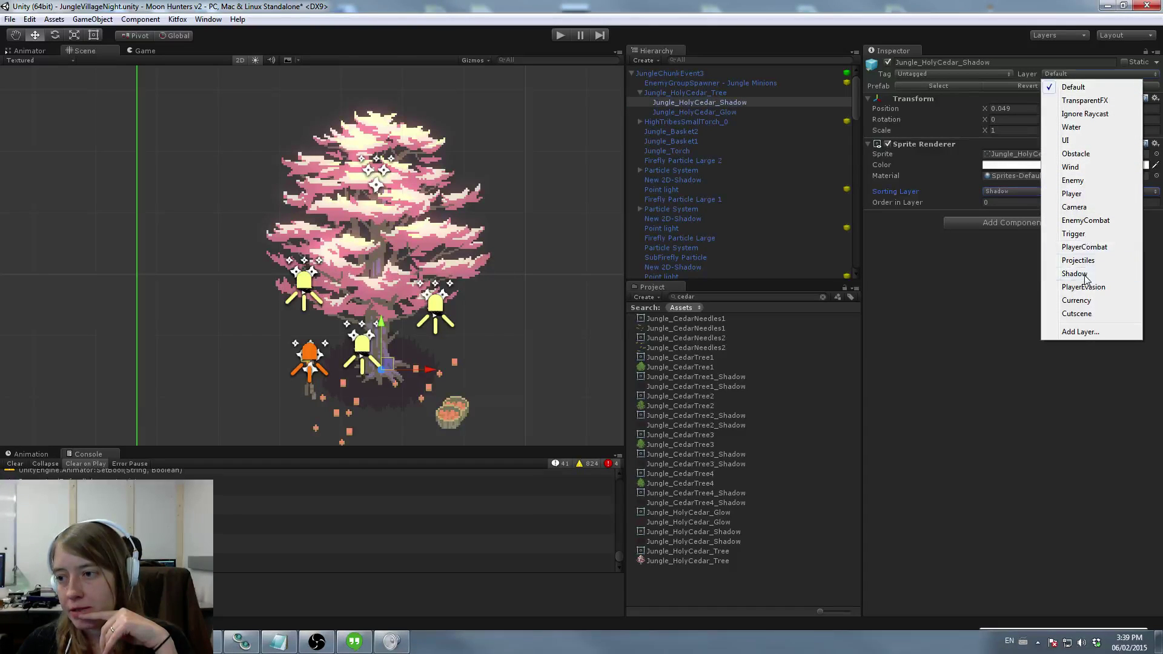
pyautogui.click(1074, 274)
pyautogui.click(694, 75)
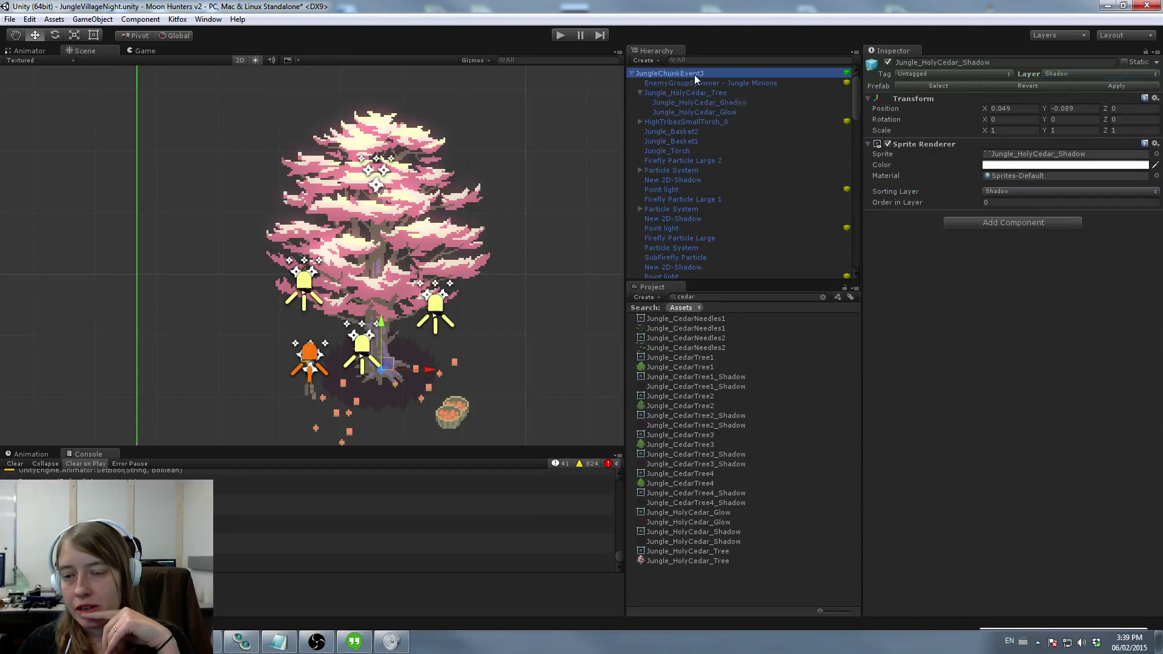
pyautogui.click(1116, 86)
# Step: Search the project for "tree" and "altar" and look through the available jungle assets
pyautogui.moveTo(100, 277); pyautogui.dragTo(422, 270, button='middle')
pyautogui.moveTo(139, 273); pyautogui.dragTo(171, 279, button='middle')
pyautogui.press('f')
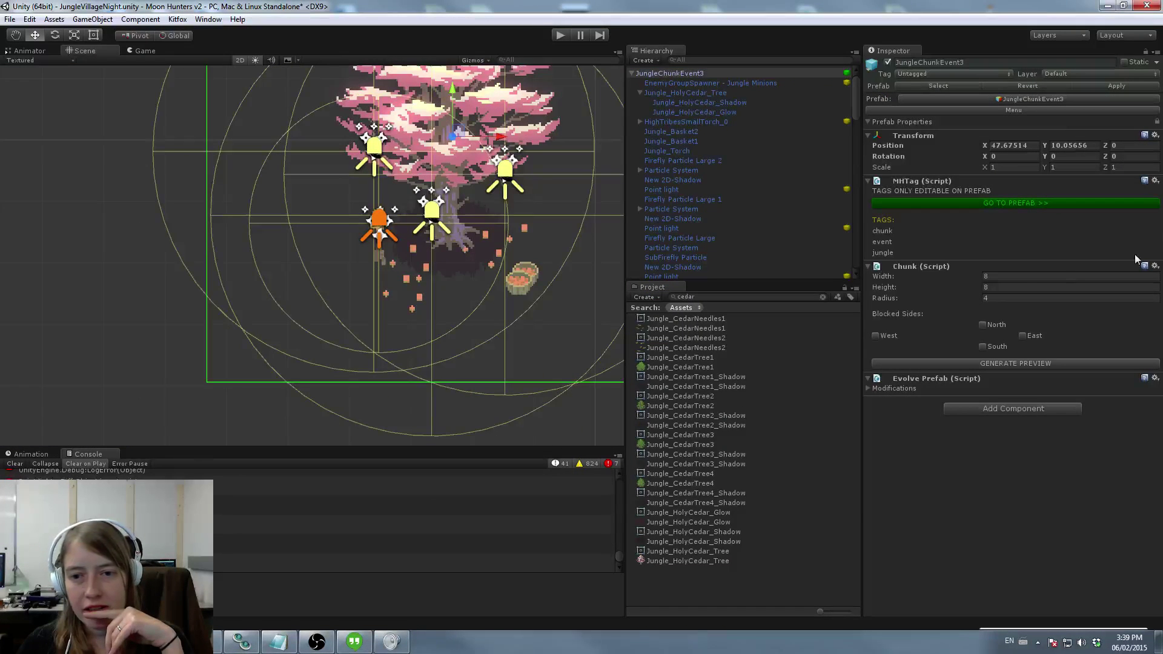
pyautogui.moveTo(606, 218); pyautogui.dragTo(273, 245, button='middle')
pyautogui.doubleClick(743, 297)
pyautogui.write('tree')
pyautogui.scroll(-5, 786, 379)
pyautogui.scroll(-6, 747, 459)
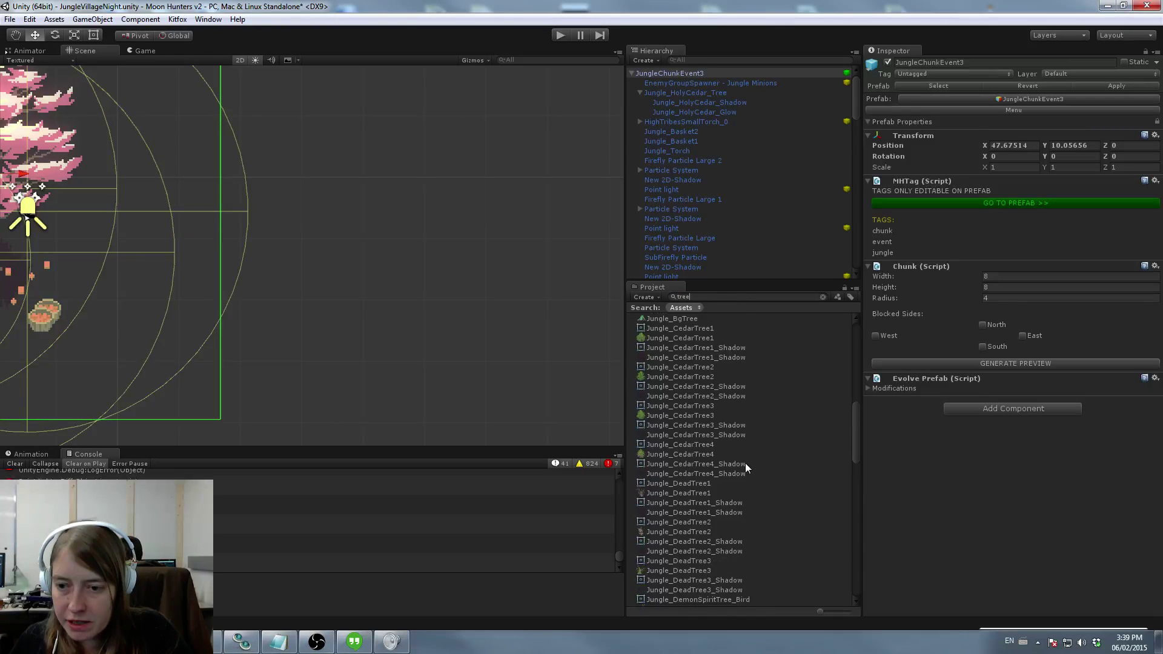
pyautogui.scroll(-5, 745, 463)
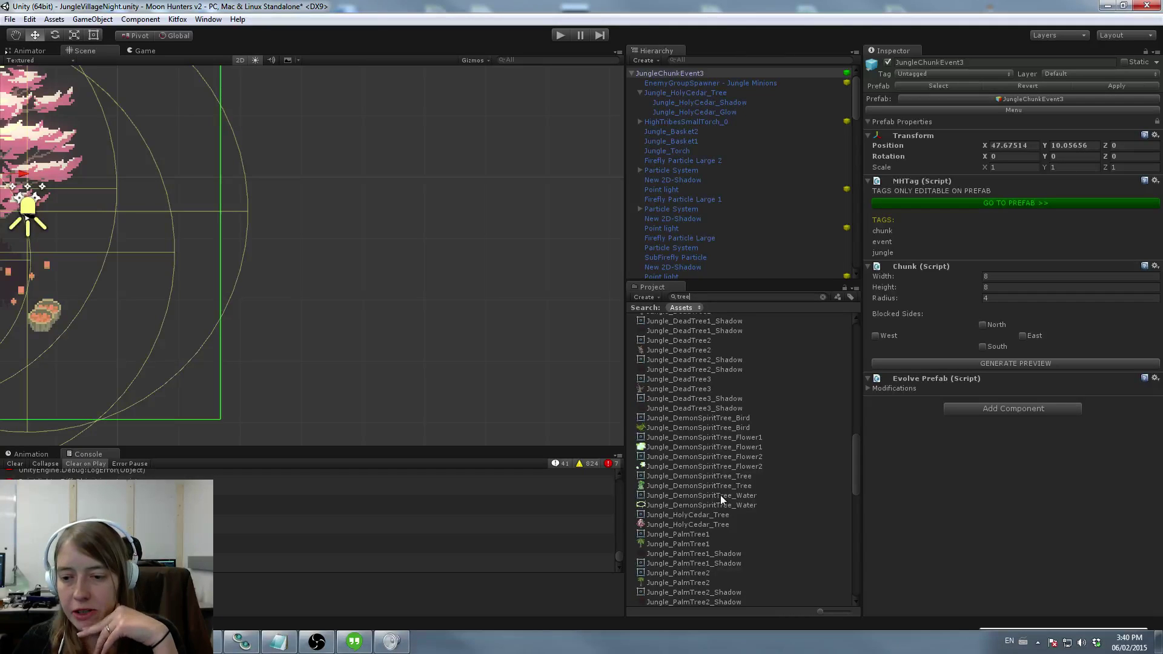
pyautogui.click(726, 297)
pyautogui.write('altar')
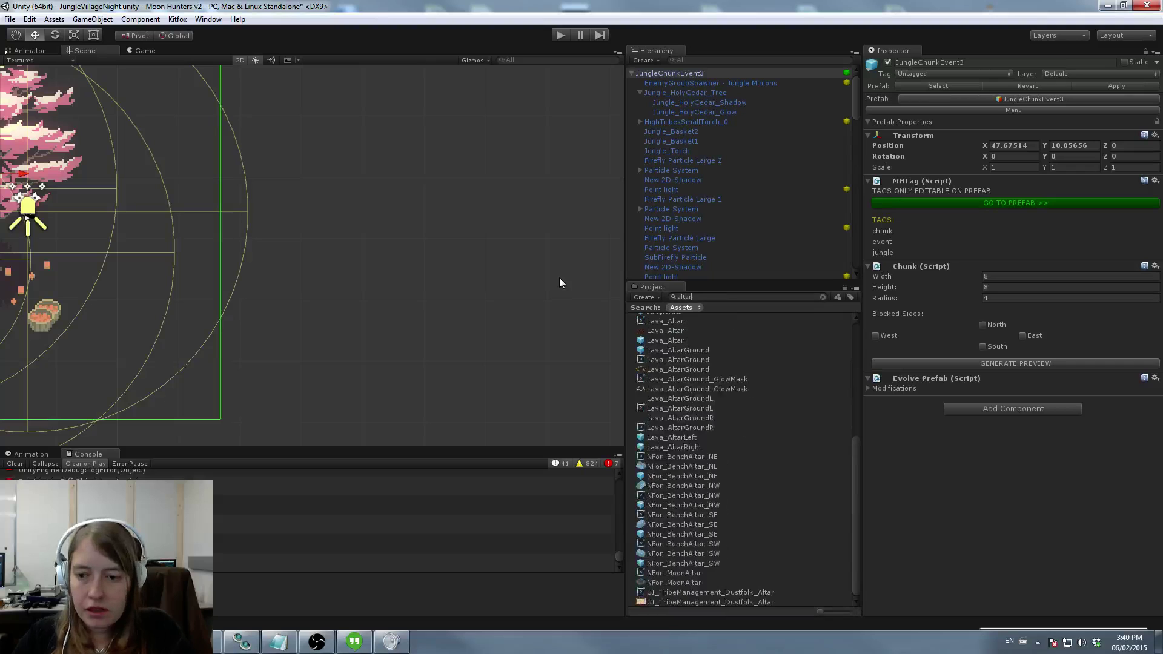
pyautogui.scroll(2, 688, 408)
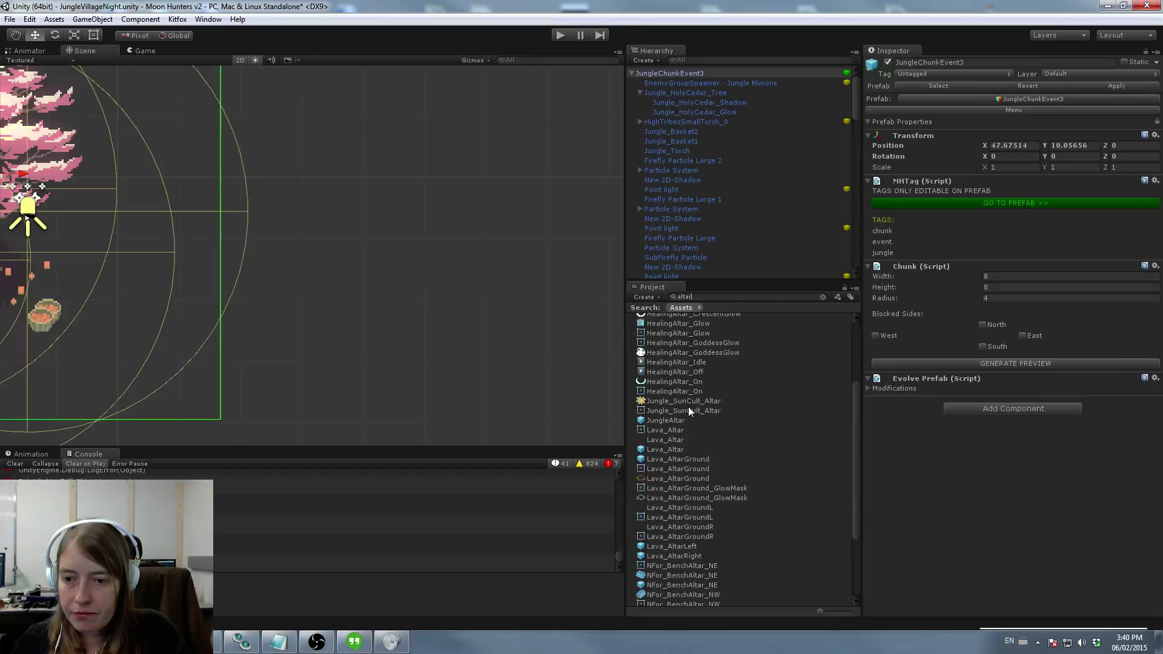
pyautogui.scroll(6, 688, 406)
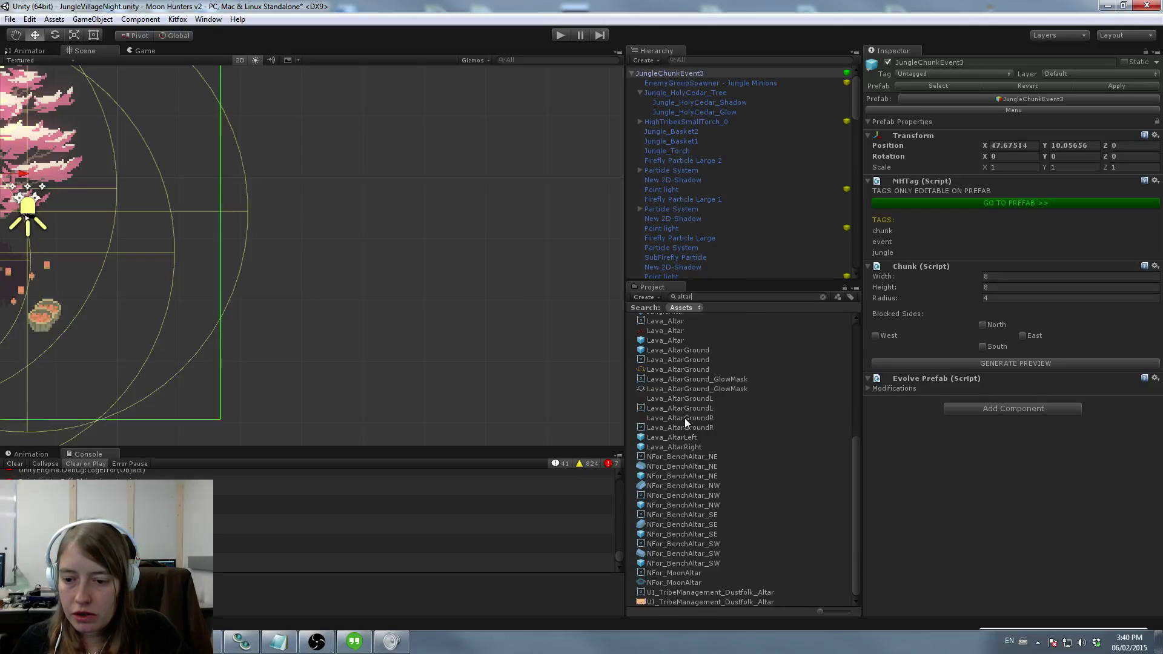
pyautogui.scroll(-7, 694, 422)
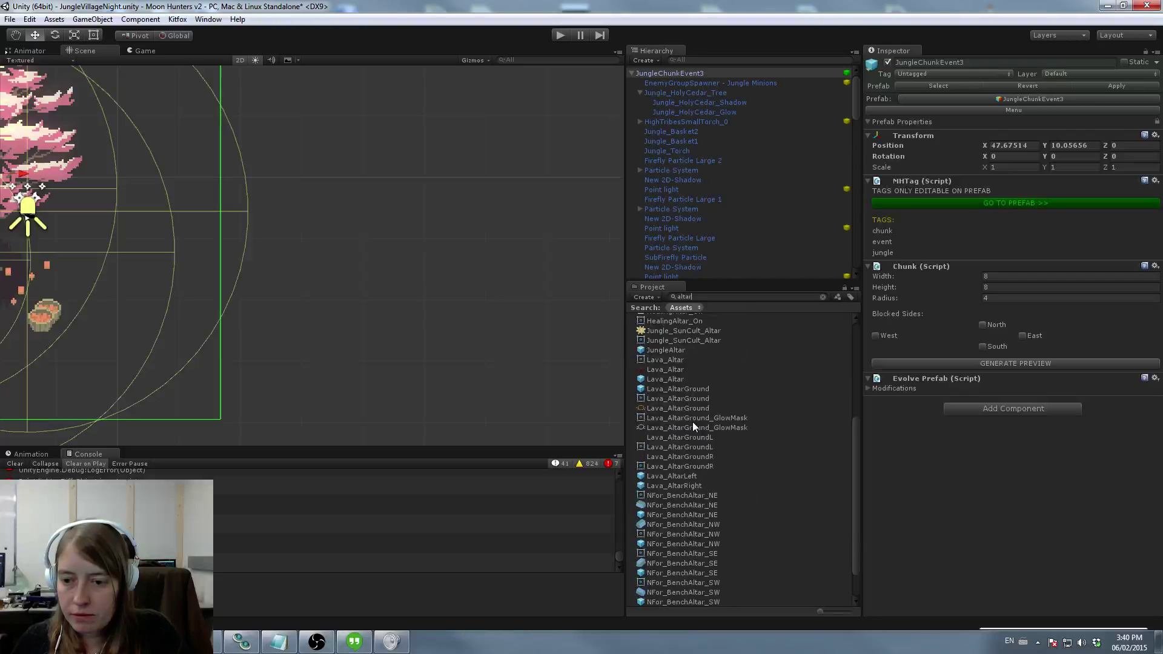
pyautogui.scroll(2, 693, 422)
# Step: Select Jungle_DemonSpiritTree_Tree in the neighbouring jungle chunk and examine the tree and its child objects
pyautogui.moveTo(673, 352); pyautogui.dragTo(516, 263)
pyautogui.moveTo(516, 263); pyautogui.dragTo(440, 249, button='middle')
pyautogui.scroll(-8, 281, 266)
pyautogui.moveTo(440, 248); pyautogui.dragTo(449, 275)
pyautogui.moveTo(499, 243); pyautogui.dragTo(408, 299, button='middle')
pyautogui.click(345, 230)
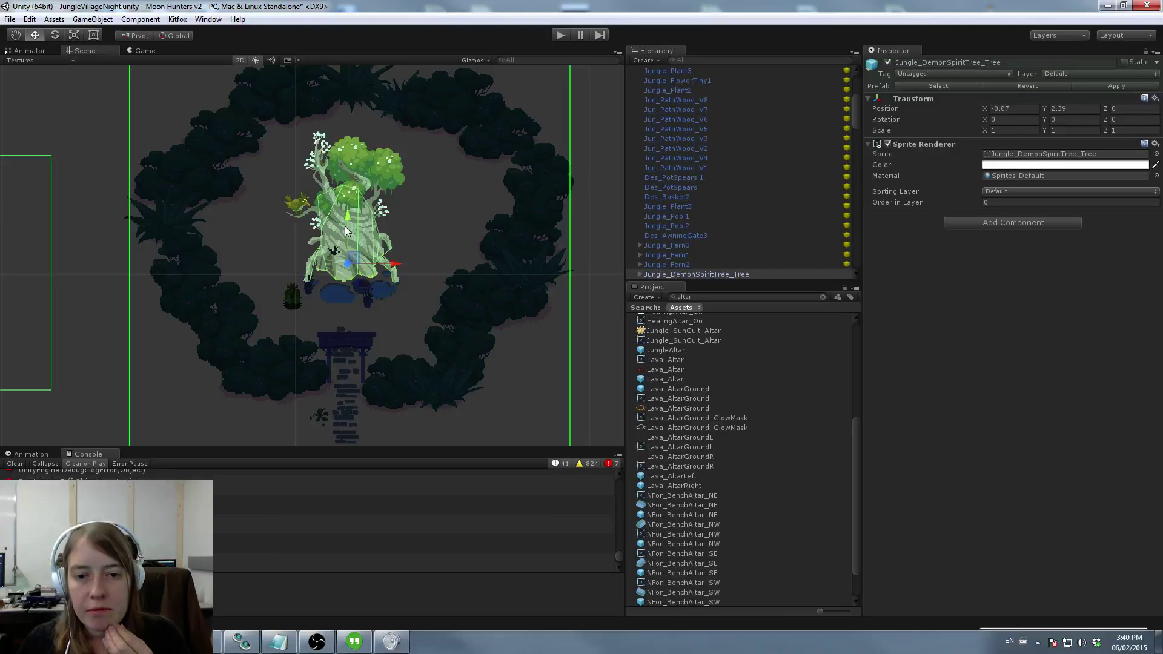
pyautogui.moveTo(351, 224); pyautogui.dragTo(353, 256, button='middle')
pyautogui.scroll(3, 406, 257)
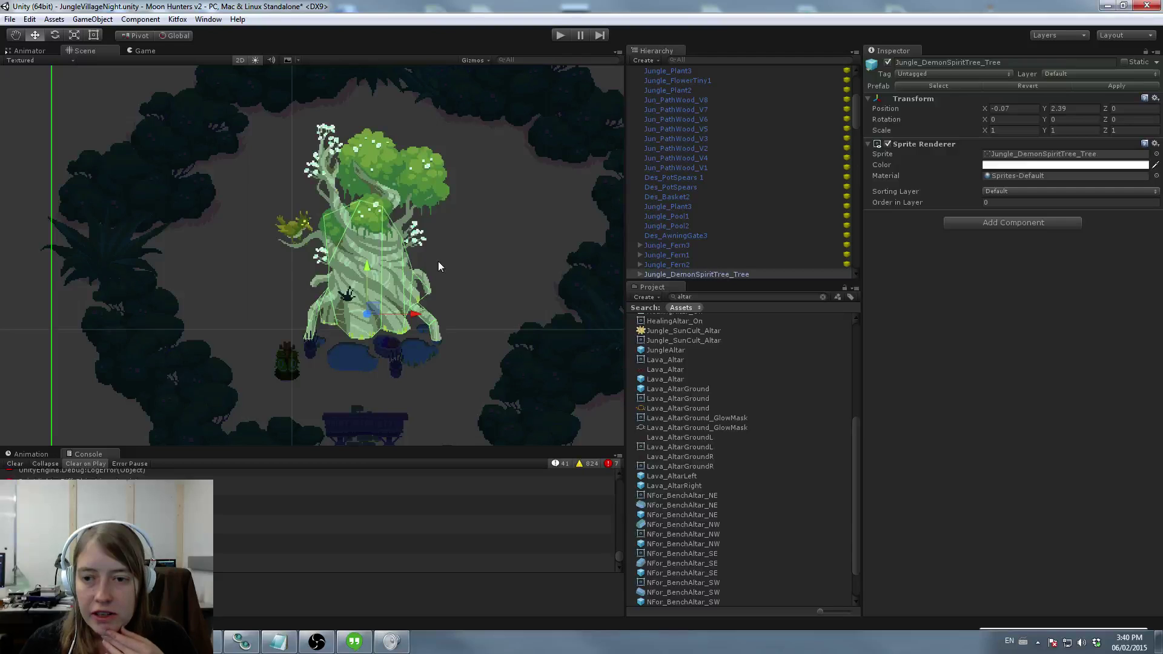
pyautogui.moveTo(458, 243); pyautogui.dragTo(431, 209, button='middle')
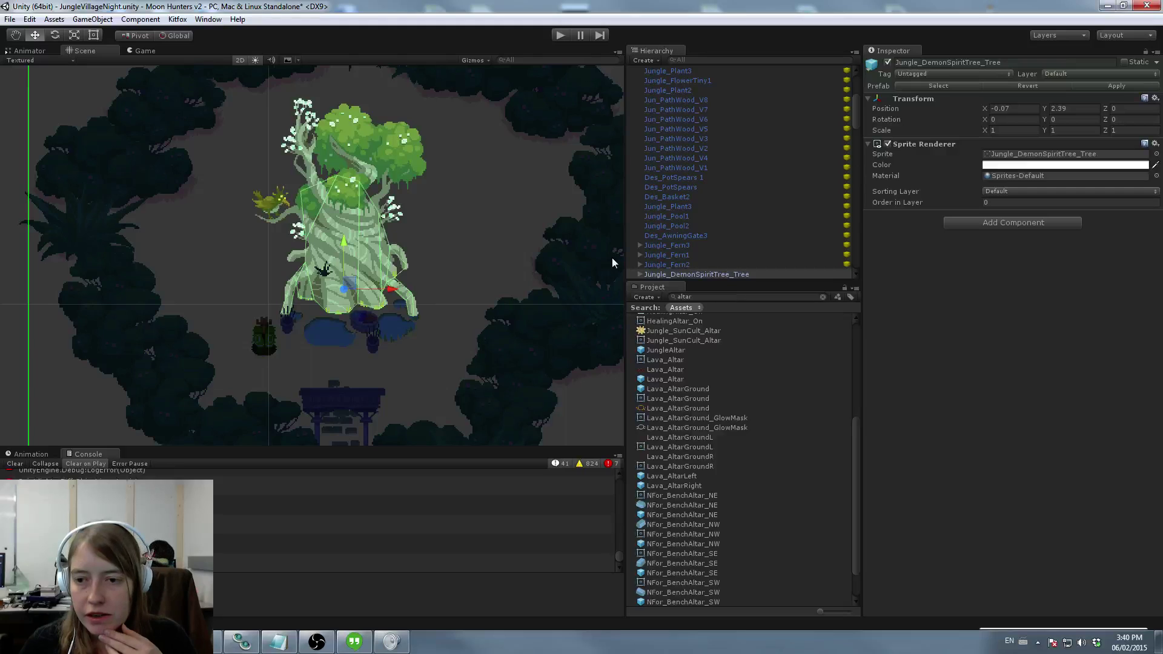
pyautogui.scroll(-1, 612, 257)
pyautogui.scroll(-3, 662, 260)
pyautogui.click(640, 202)
# Step: Search the project for "tree" and place the Jungle_DemonSpiritTree_Water sprite around the demon spirit tree's base at about X 61.71, Y 10.24
pyautogui.click(715, 297)
pyautogui.scroll(-2, 781, 388)
pyautogui.press('BackSpace')
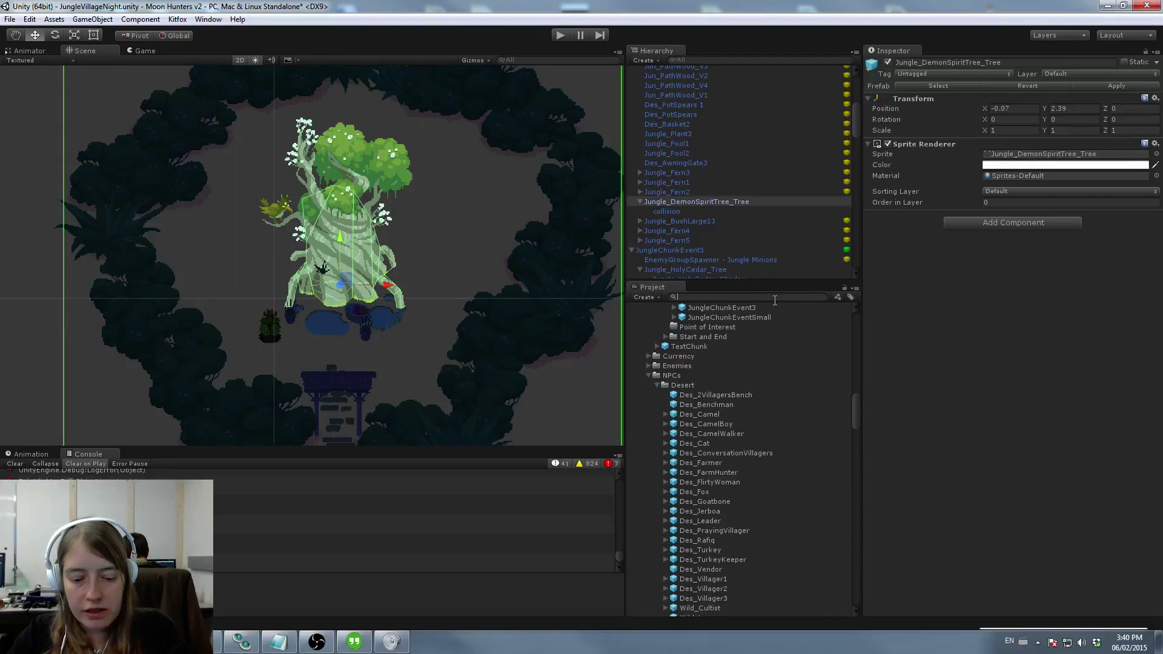
pyautogui.write('shado')
pyautogui.press('BackSpace')
pyautogui.press('BackSpace')
pyautogui.press('BackSpace')
pyautogui.press('BackSpace')
pyautogui.press('BackSpace')
pyautogui.write('tree')
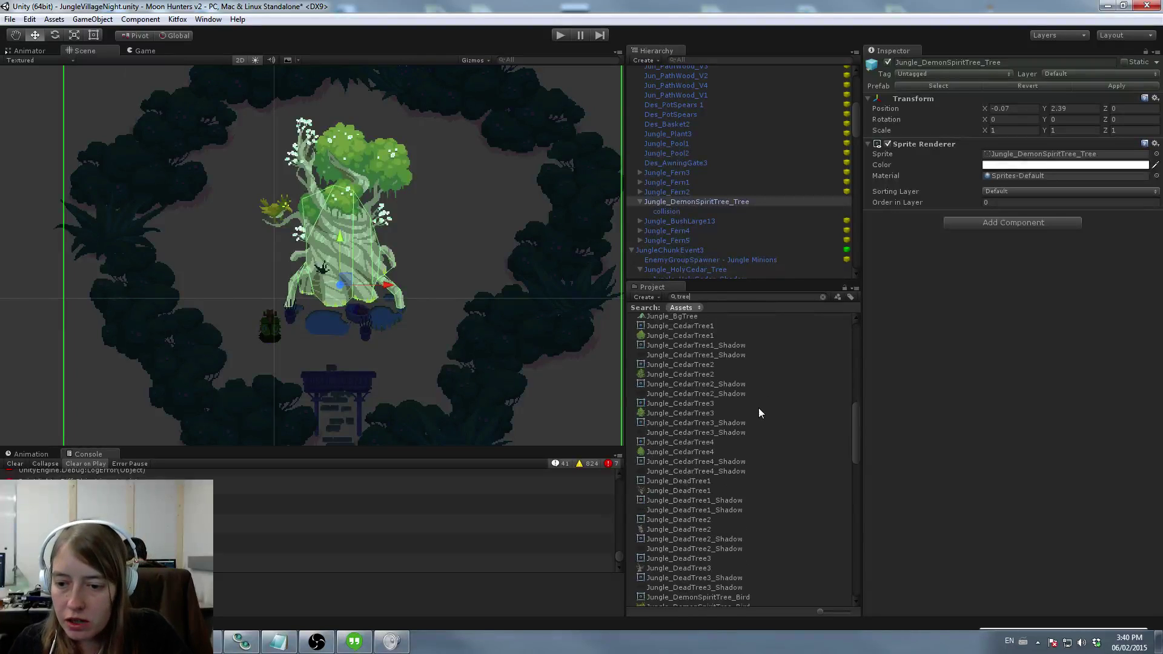
pyautogui.scroll(-8, 758, 421)
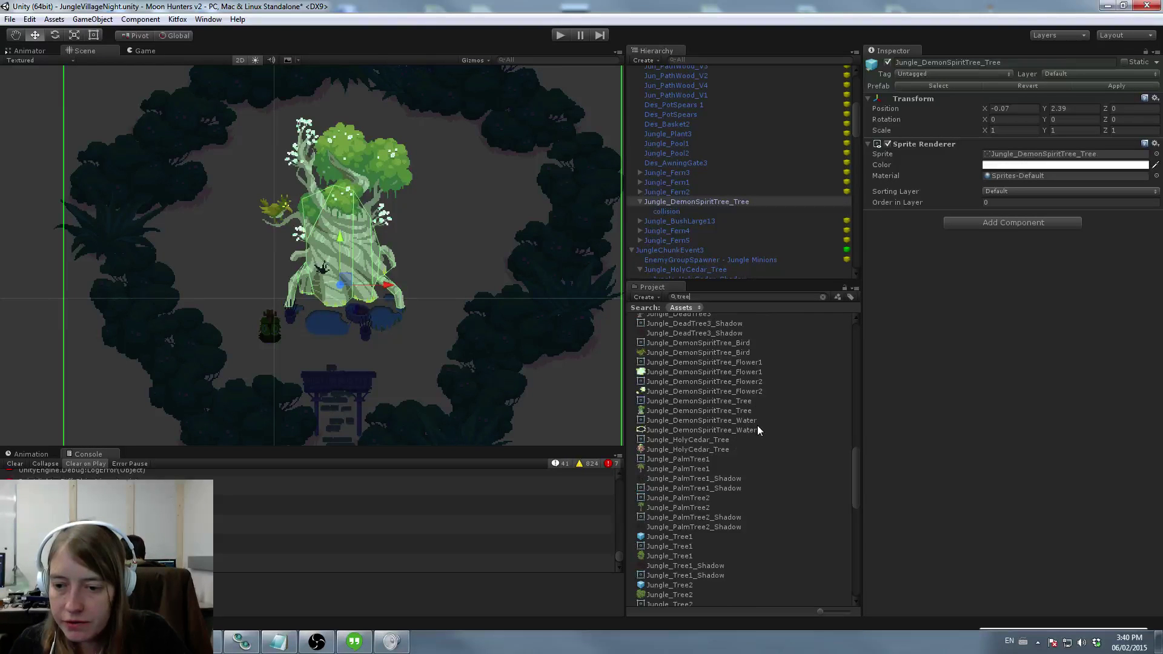
pyautogui.moveTo(721, 430); pyautogui.dragTo(568, 388)
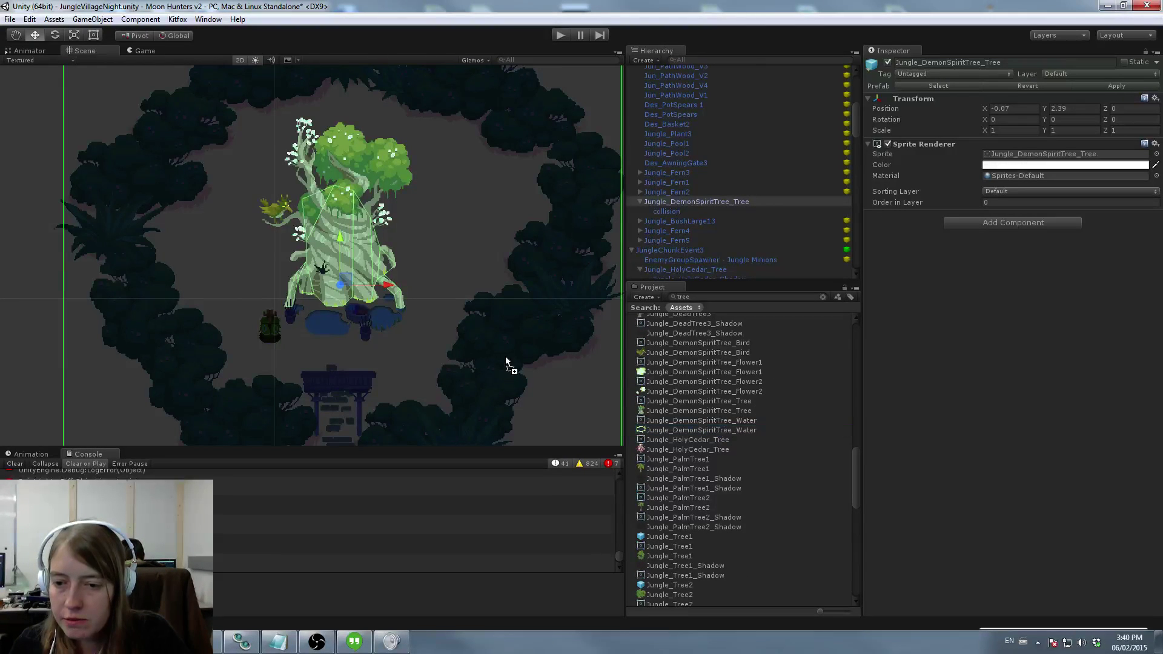
pyautogui.moveTo(318, 284); pyautogui.dragTo(349, 286)
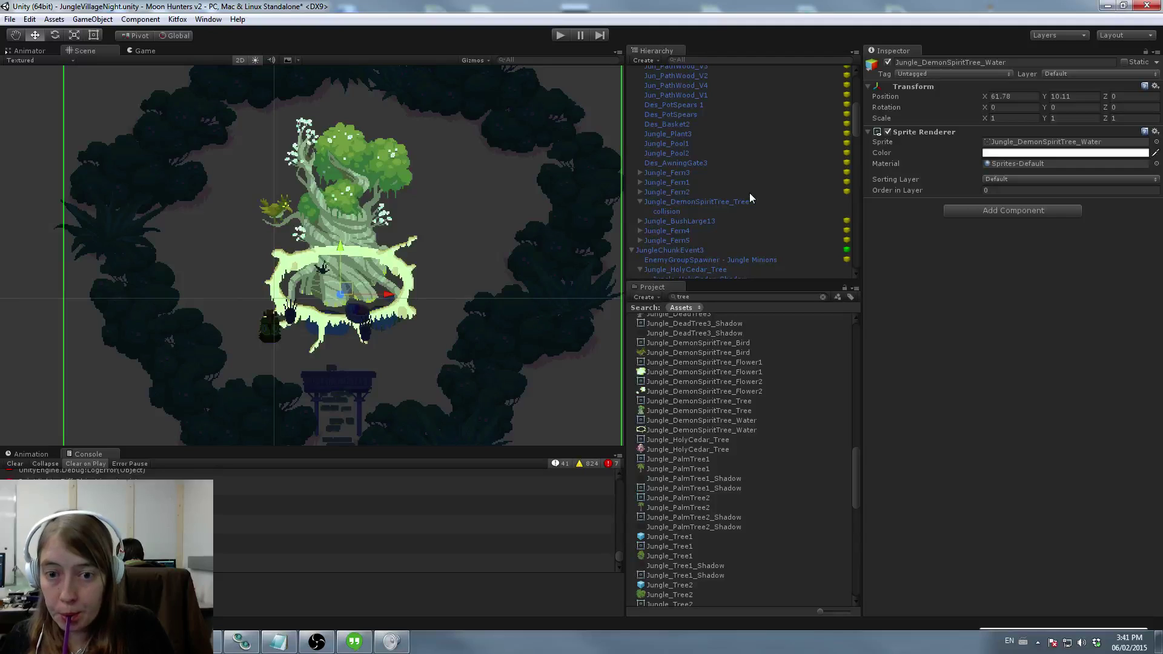
pyautogui.moveTo(350, 288); pyautogui.dragTo(349, 284)
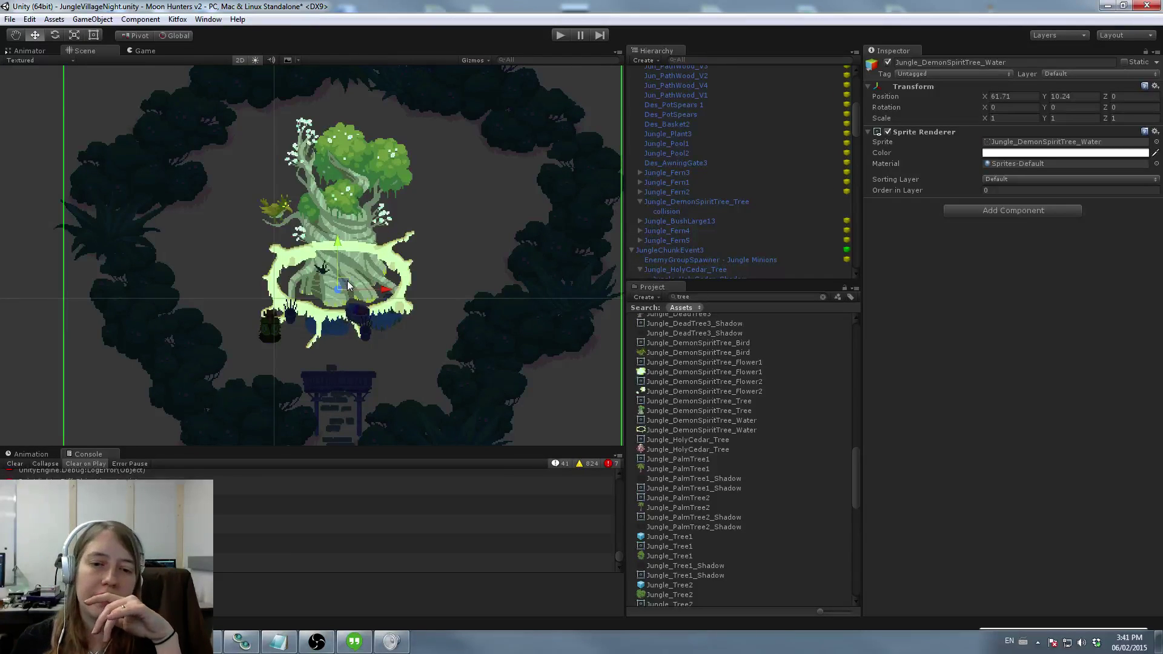
# Step: Set the pivot of the Jungle_DemonSpiritTree_Water sprite near its lower front edge at about X 0.51, Y 0.29, and apply it
pyautogui.click(1101, 143)
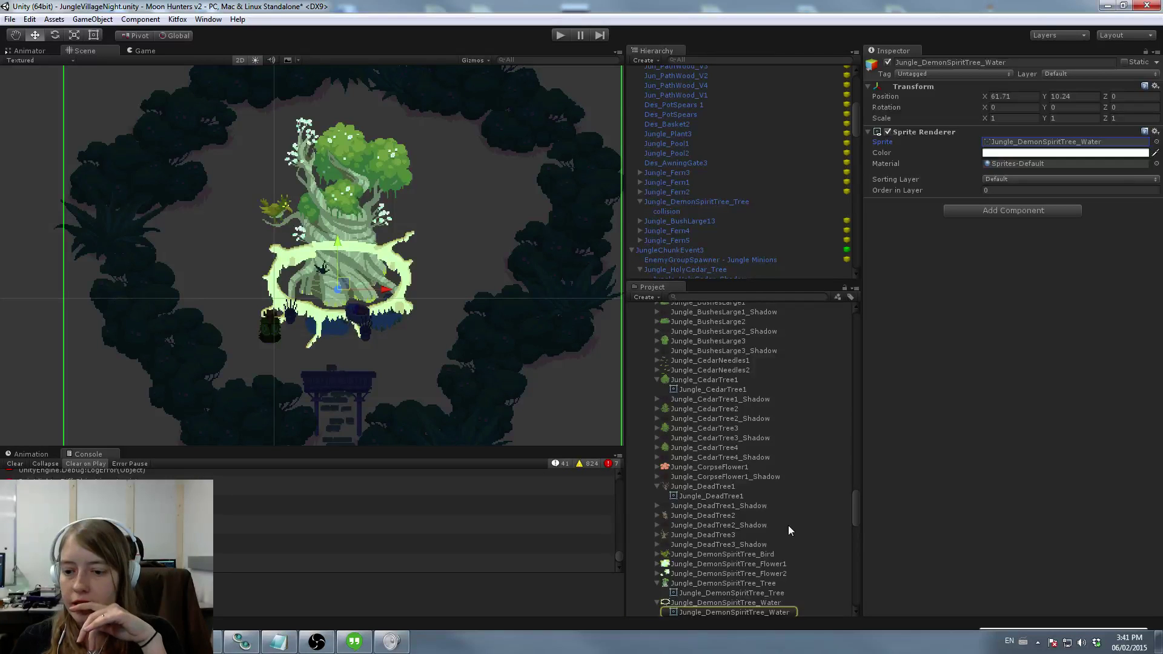
pyautogui.scroll(-5, 787, 525)
pyautogui.click(727, 492)
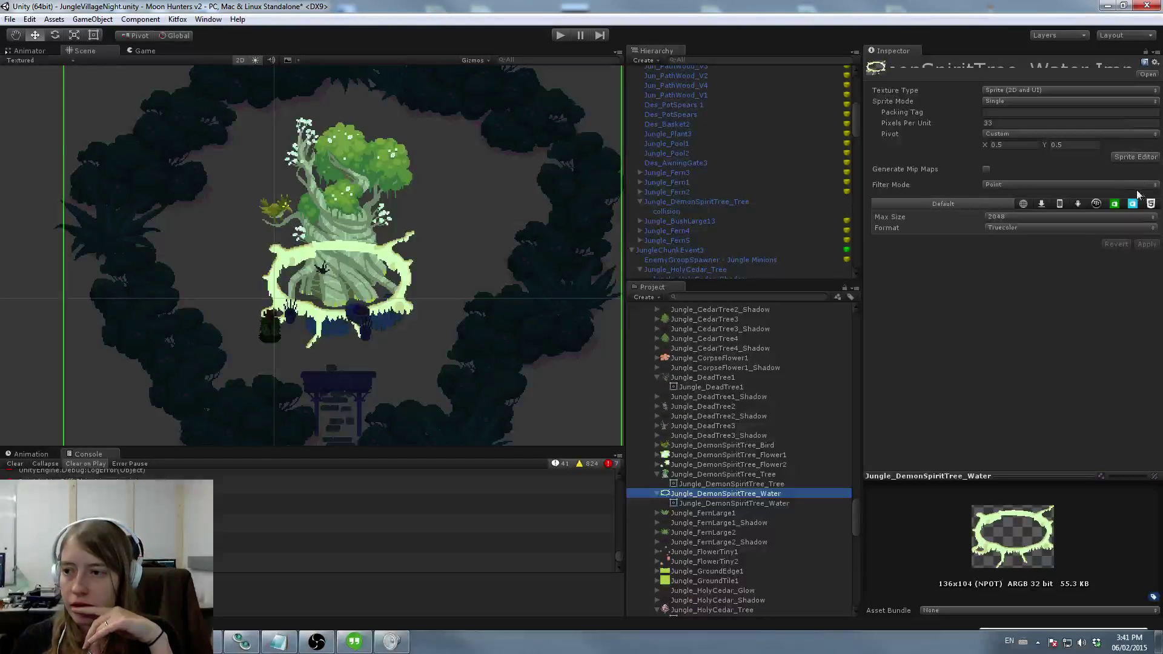
pyautogui.click(1135, 158)
pyautogui.moveTo(257, 209); pyautogui.dragTo(261, 276)
pyautogui.click(386, 26)
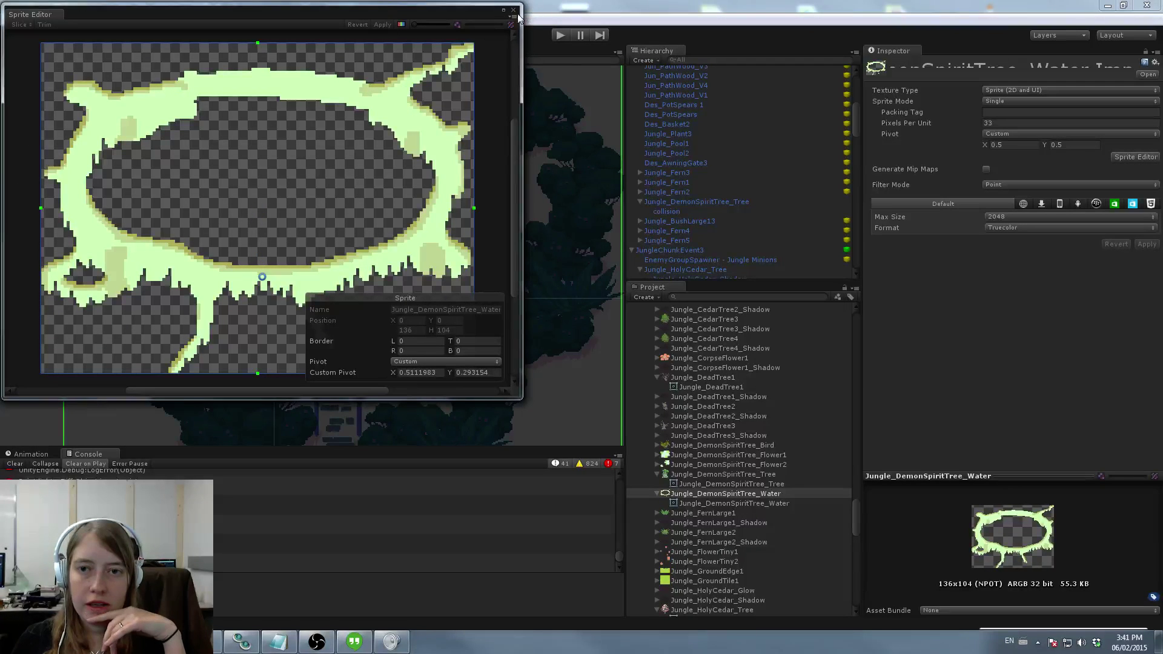
pyautogui.click(513, 11)
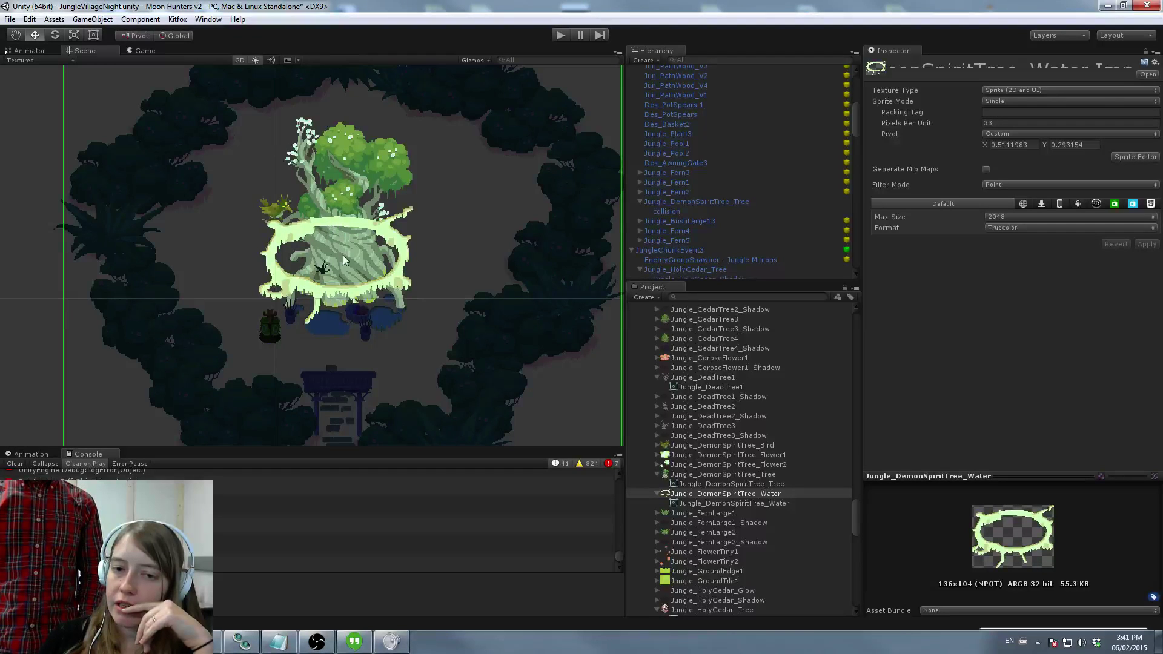
# Step: Realign the water sprite around the tree's roots at about X 61.76, Y 9.55 and set its sorting layer to GroundDeco
pyautogui.moveTo(402, 282); pyautogui.dragTo(350, 315)
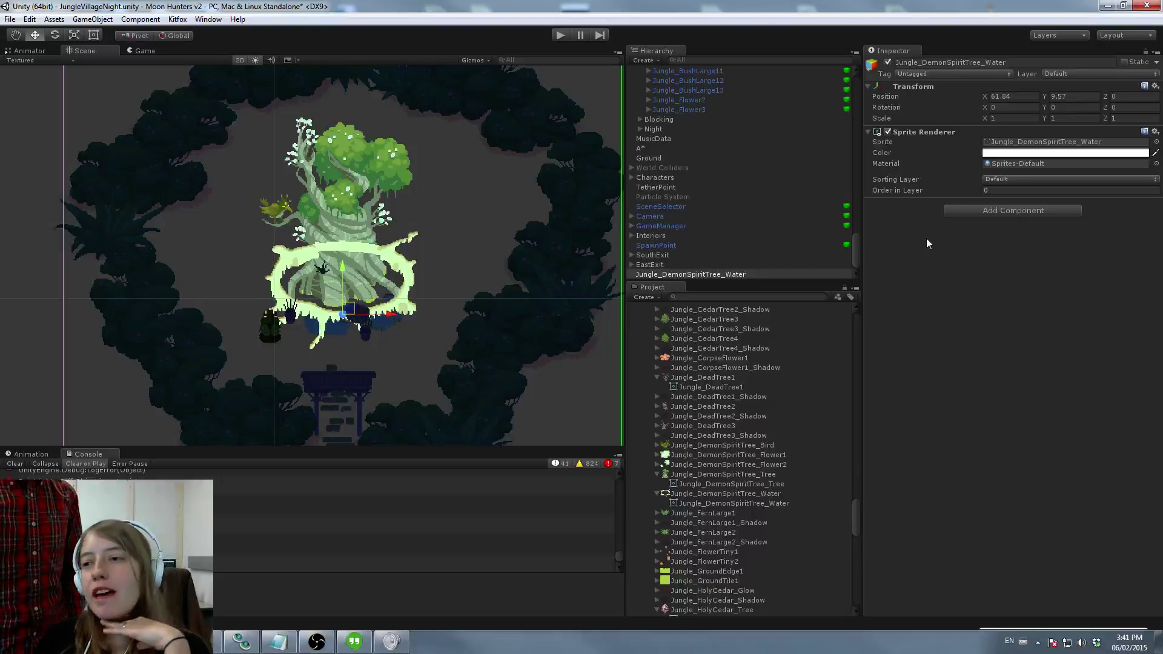
pyautogui.click(1005, 179)
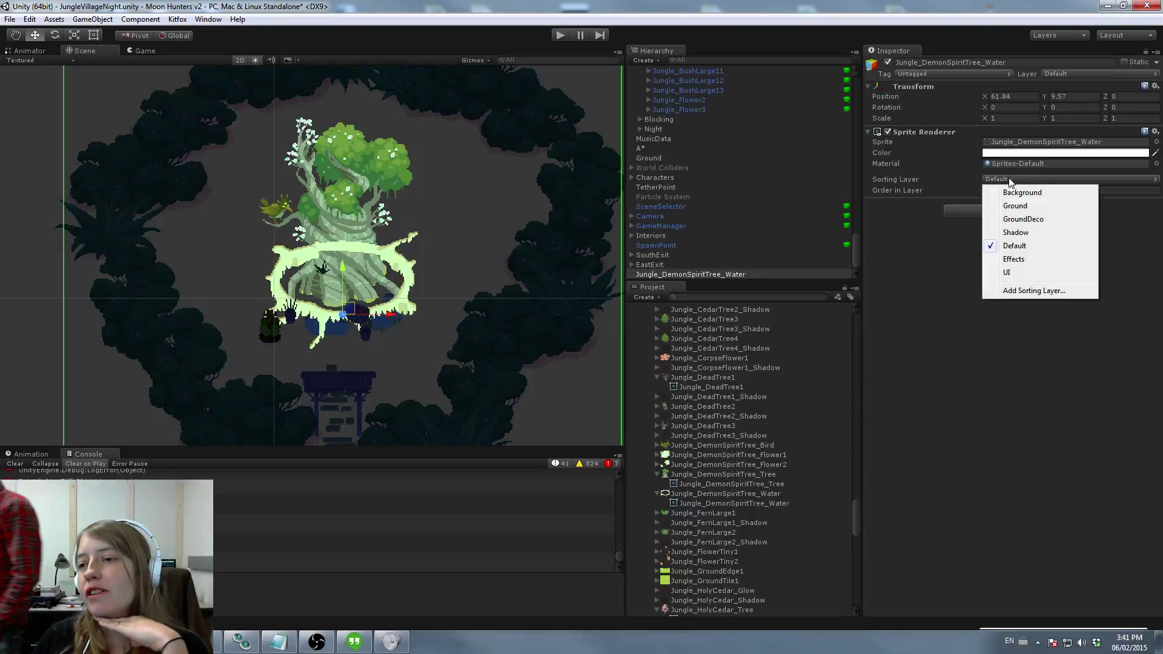
pyautogui.click(1028, 219)
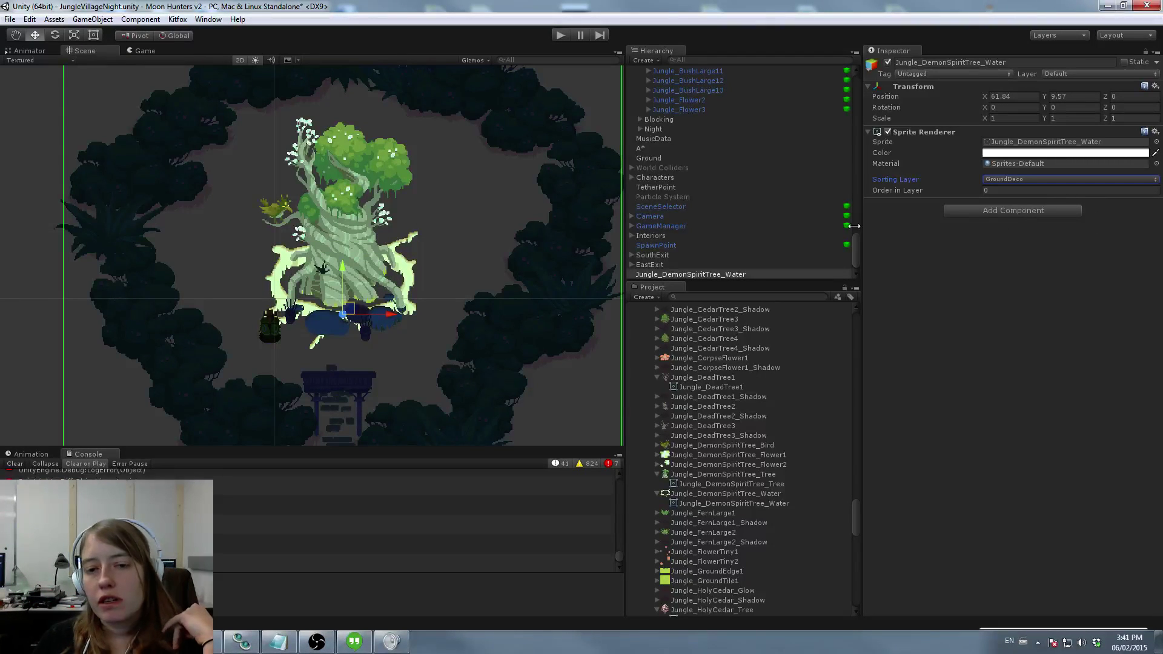
pyautogui.moveTo(346, 311); pyautogui.dragTo(346, 311)
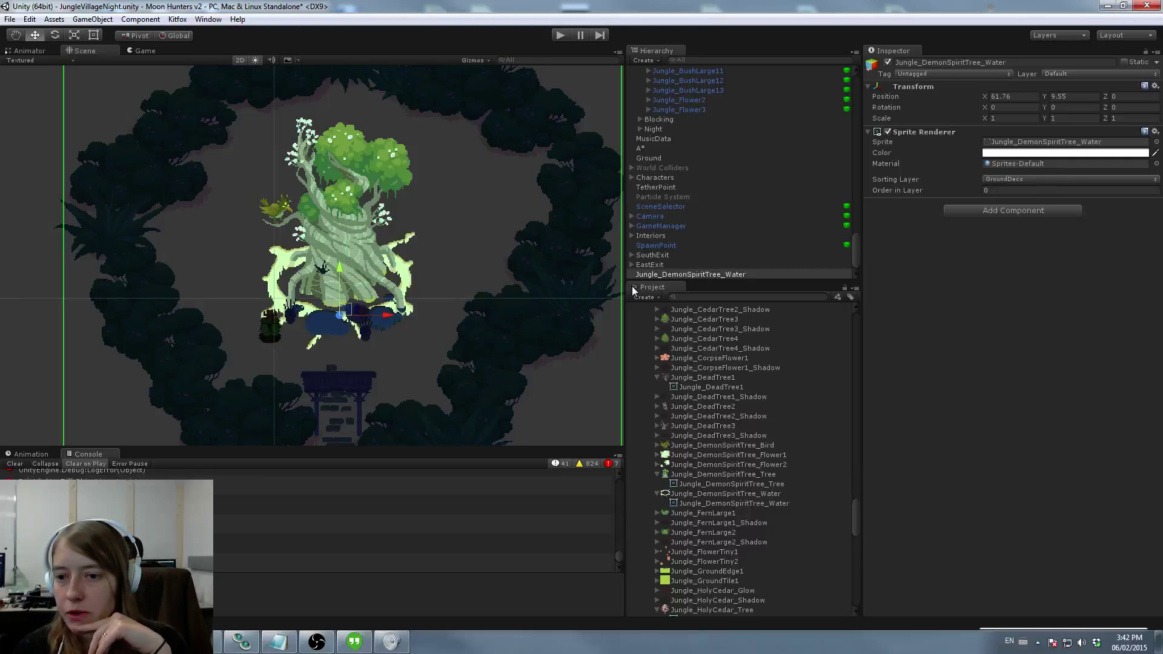
# Step: Parent the Jungle_DemonSpiritTree_Water sprite under JungleChunkEvent3 in the scene hierarchy
pyautogui.moveTo(699, 271); pyautogui.dragTo(700, 140)
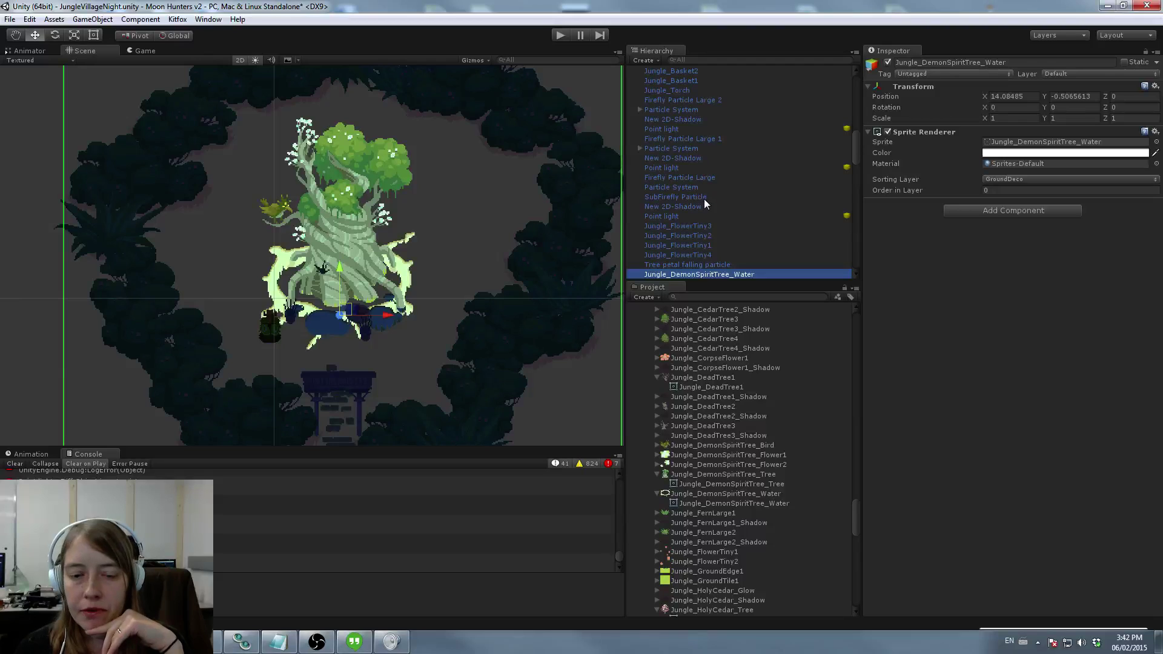
pyautogui.scroll(-3, 703, 203)
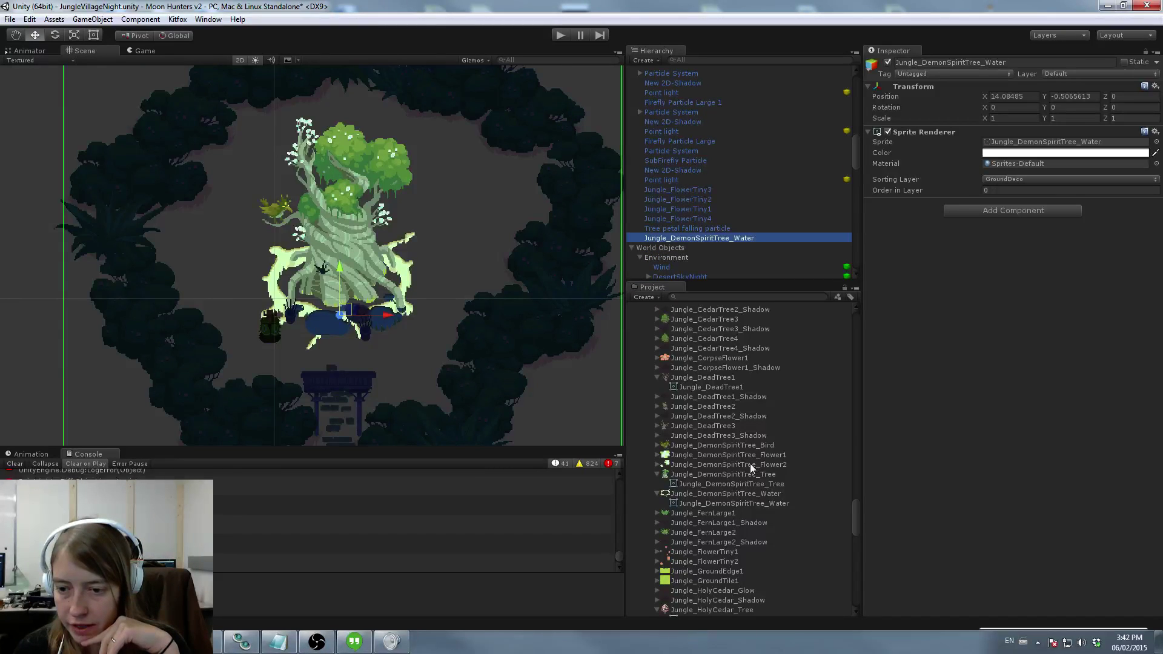
# Step: Place the Jungle_DemonSpiritTree_Flower2 sprite at about X 63.87, Y 10.15 and Jungle_DemonSpiritTree_Flower1 on the opposite side of the tree at about X 59.65, Y 9.95
pyautogui.moveTo(741, 466); pyautogui.dragTo(456, 275)
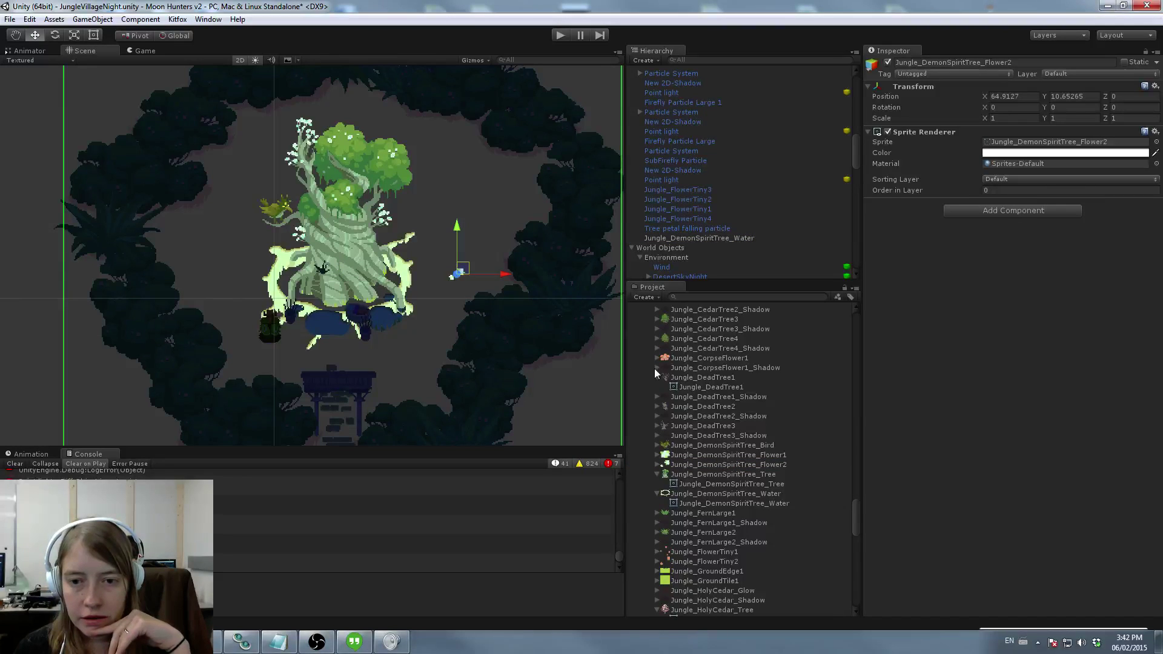
pyautogui.moveTo(744, 456); pyautogui.dragTo(272, 293)
pyautogui.click(460, 274)
pyautogui.moveTo(464, 274); pyautogui.dragTo(428, 291)
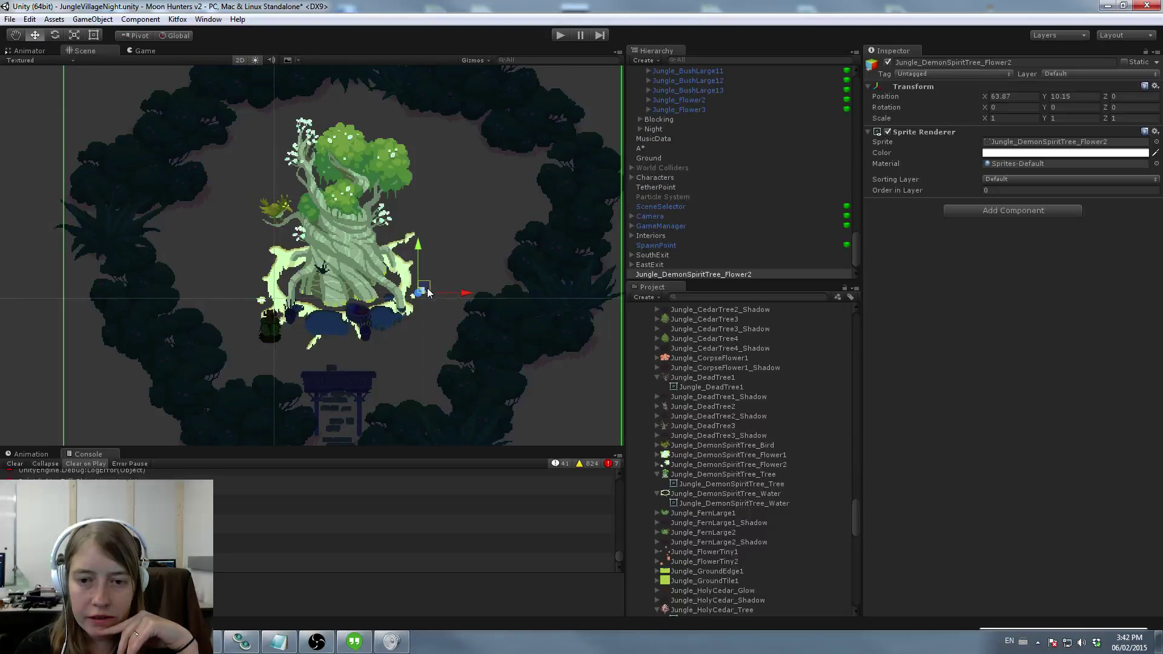
pyautogui.scroll(3, 447, 319)
pyautogui.scroll(2, 455, 319)
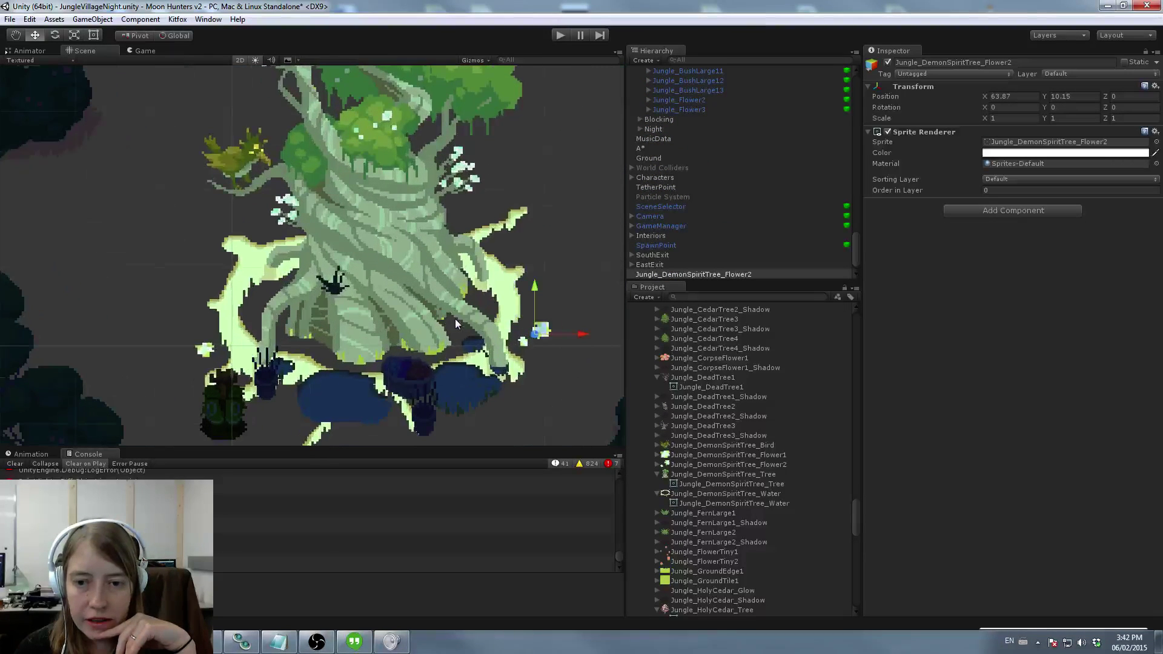
pyautogui.scroll(-1, 413, 257)
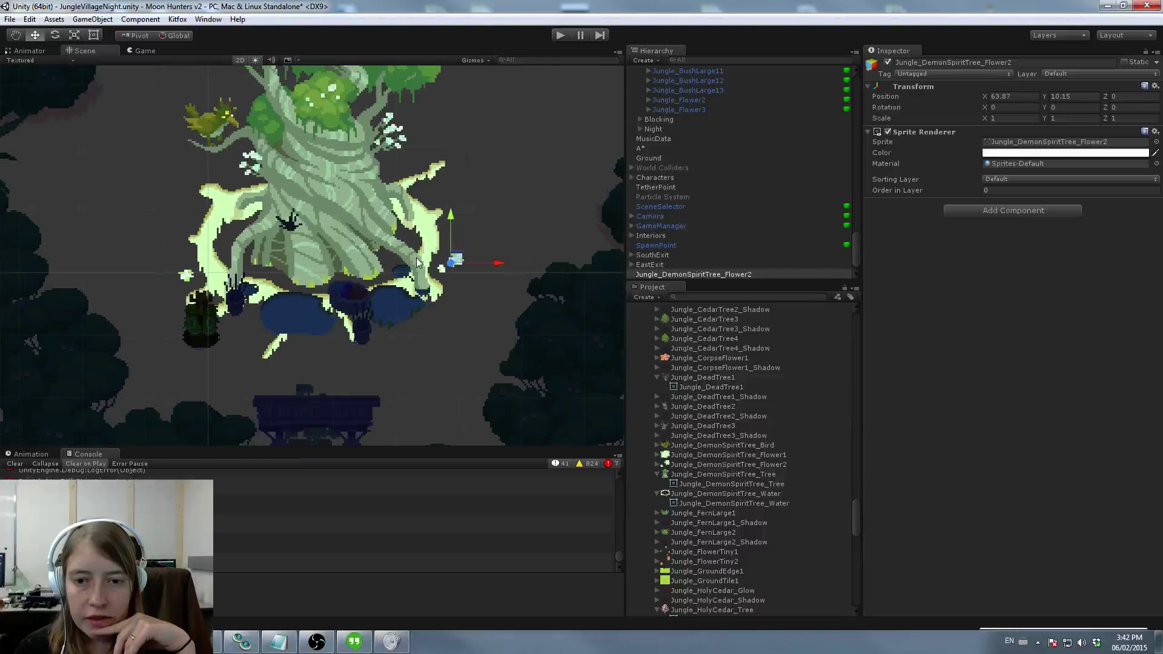
# Step: Set the sorting layer of both the Flower2 and Flower1 sprites beside the water to GroundDeco
pyautogui.click(1039, 179)
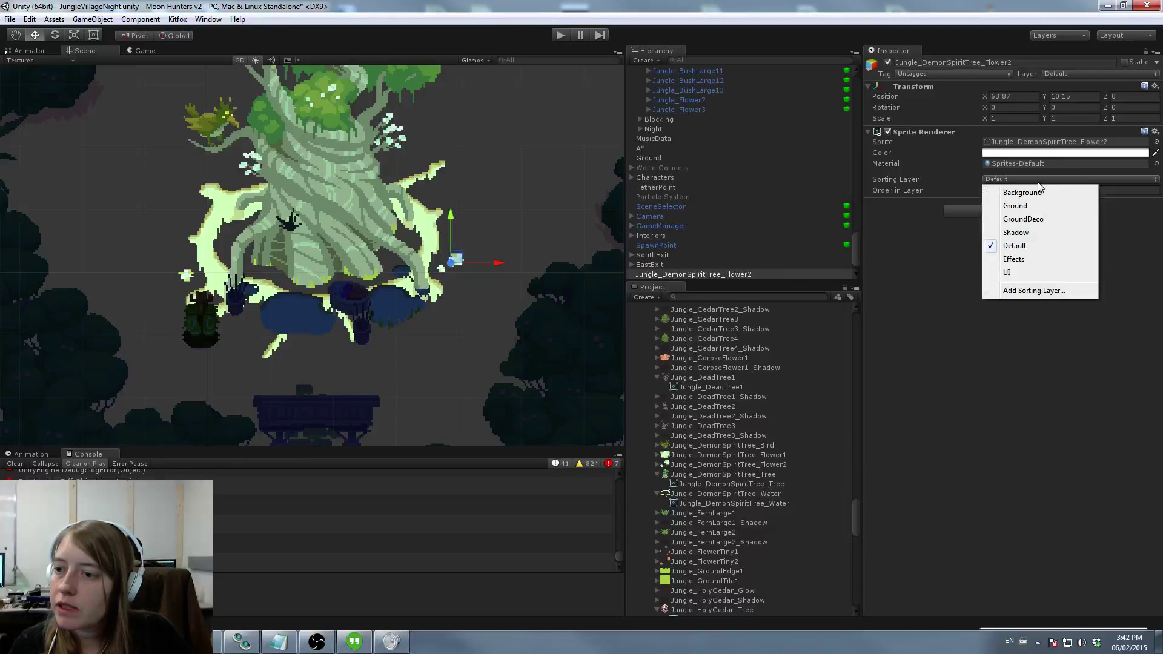
pyautogui.click(1022, 219)
pyautogui.moveTo(182, 289); pyautogui.dragTo(183, 290)
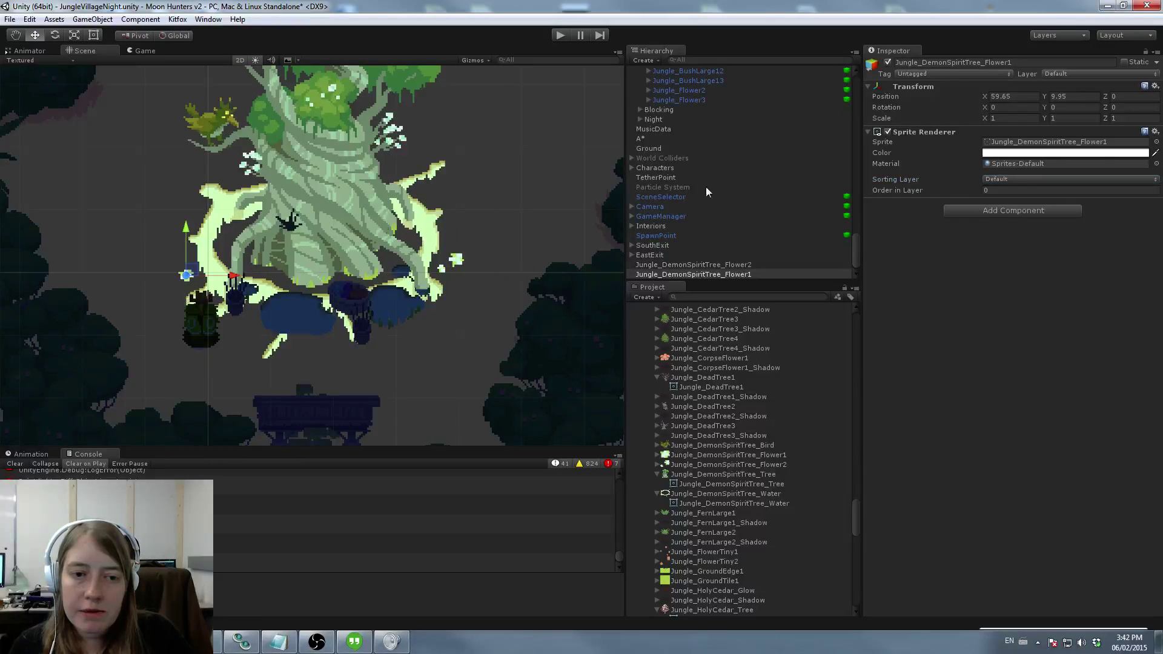
pyautogui.click(1018, 177)
pyautogui.click(1026, 220)
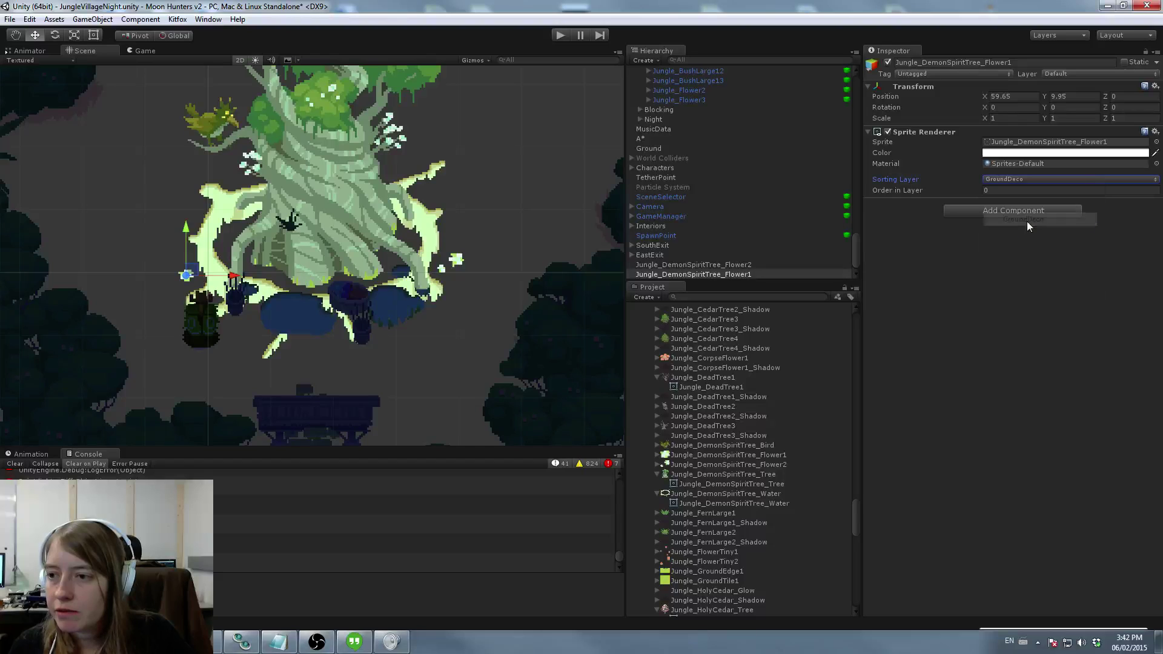
# Step: Duplicate the Jungle_DemonSpiritTree_Flower2 sprite and place the copy in front of the tree by the water's lower-left branch
pyautogui.click(457, 260)
pyautogui.hotkey('ctrl', 'd')
pyautogui.moveTo(458, 256); pyautogui.dragTo(266, 325)
# Step: Delete the Jungle_Pool1 and Jungle_Pool2 ponds in front of the demon spirit tree, accepting the loss of the prefab connection
pyautogui.click(317, 314)
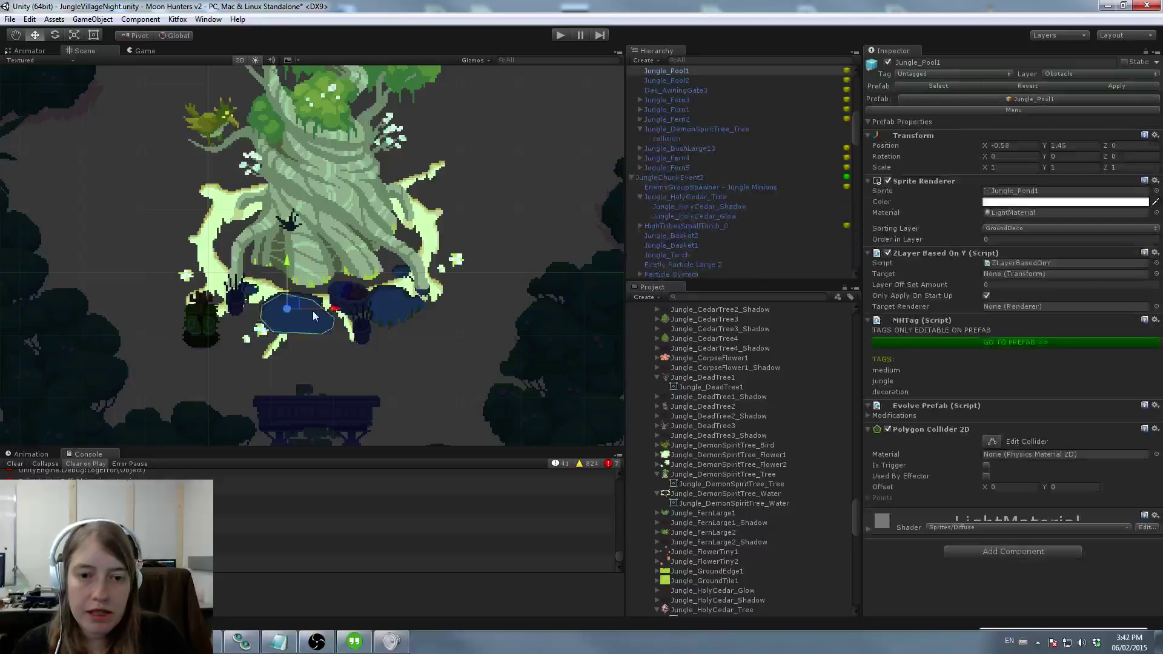
pyautogui.hotkey('ctrl', 'd')
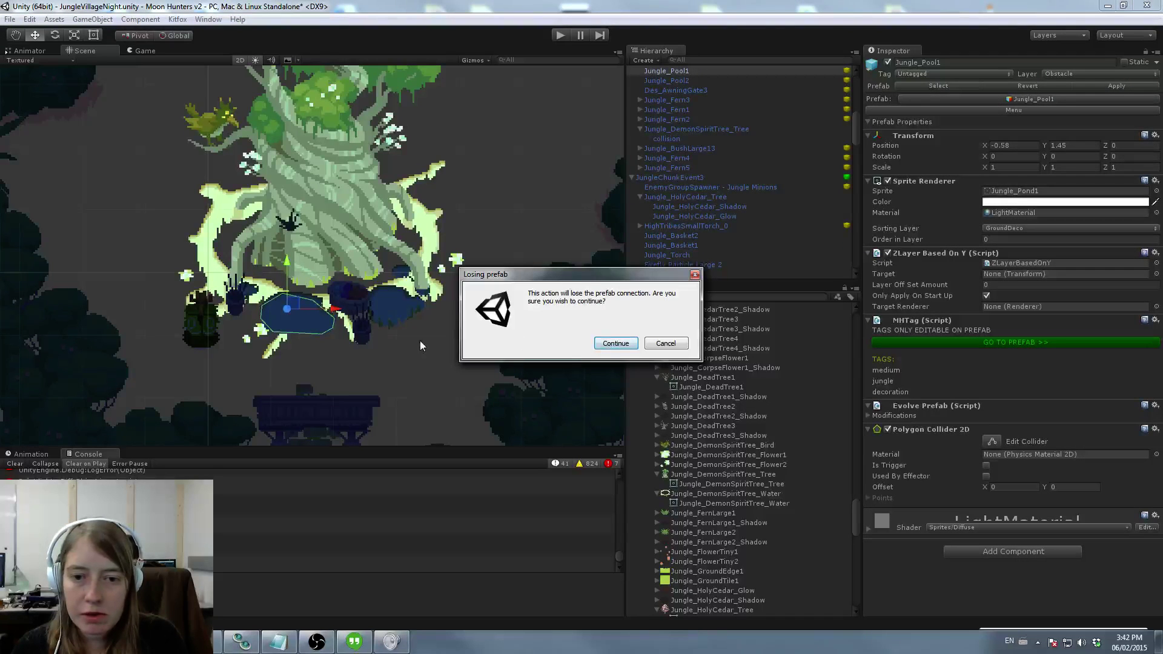
pyautogui.click(613, 343)
pyautogui.click(383, 307)
pyautogui.press('Delete')
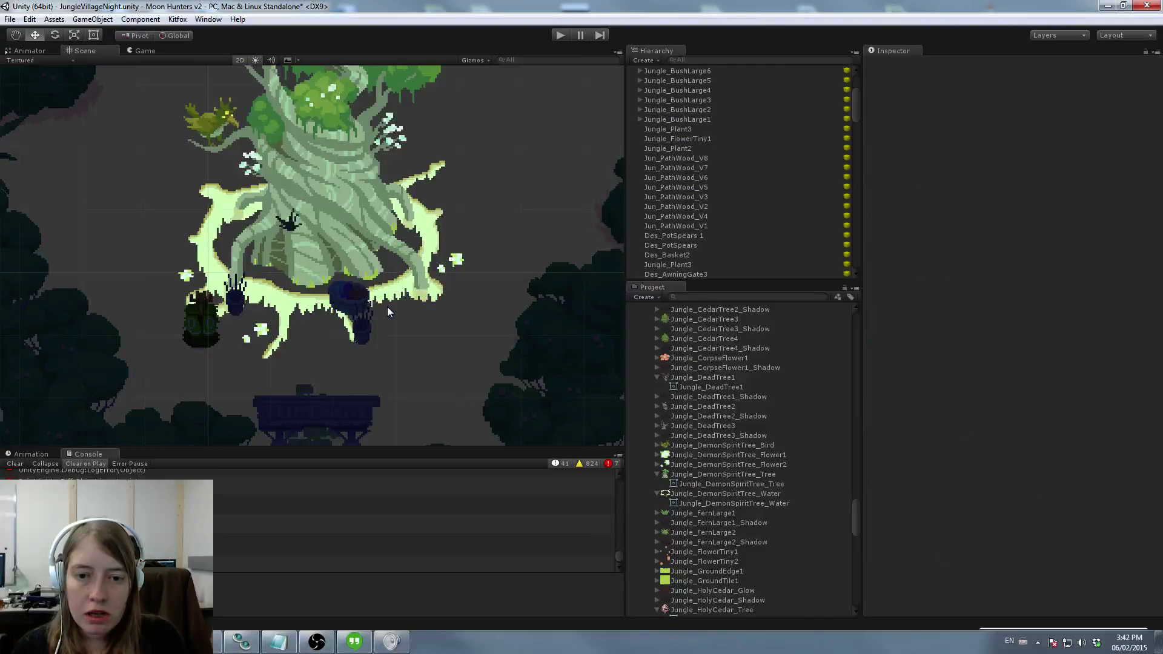
# Step: Move the basket and one spear pot in front of the tree's right-hand roots, and the other spear pot to about X -1.207, Y 1.383
pyautogui.moveTo(358, 294); pyautogui.dragTo(390, 325)
pyautogui.click(368, 329)
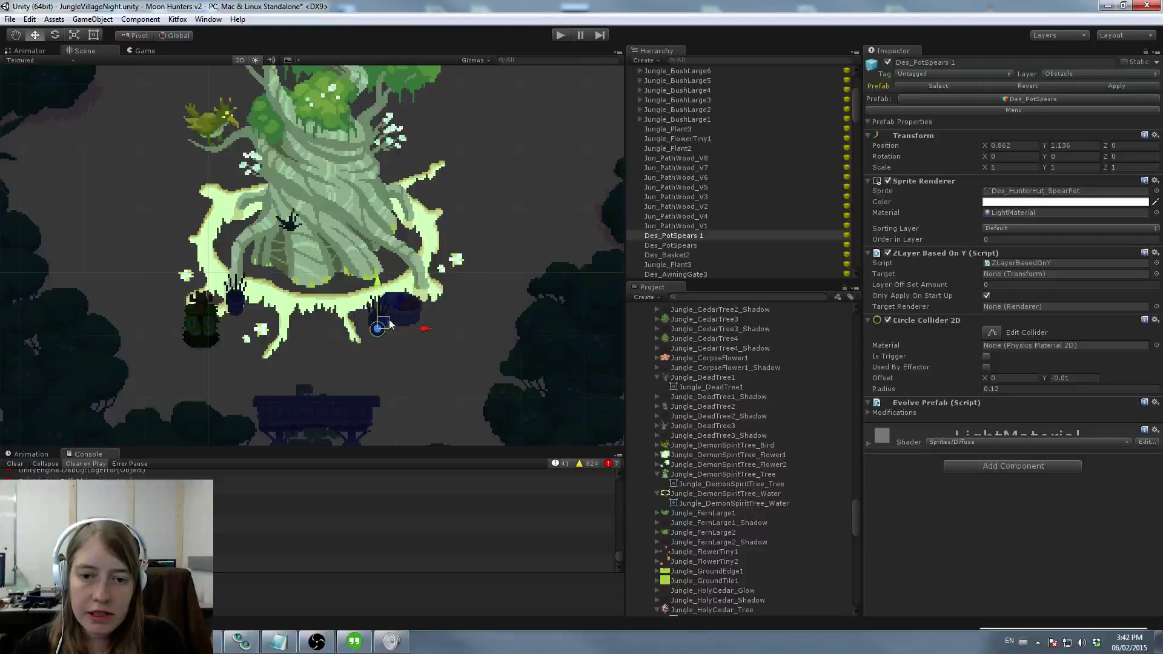
pyautogui.click(238, 296)
pyautogui.moveTo(238, 296); pyautogui.dragTo(252, 298)
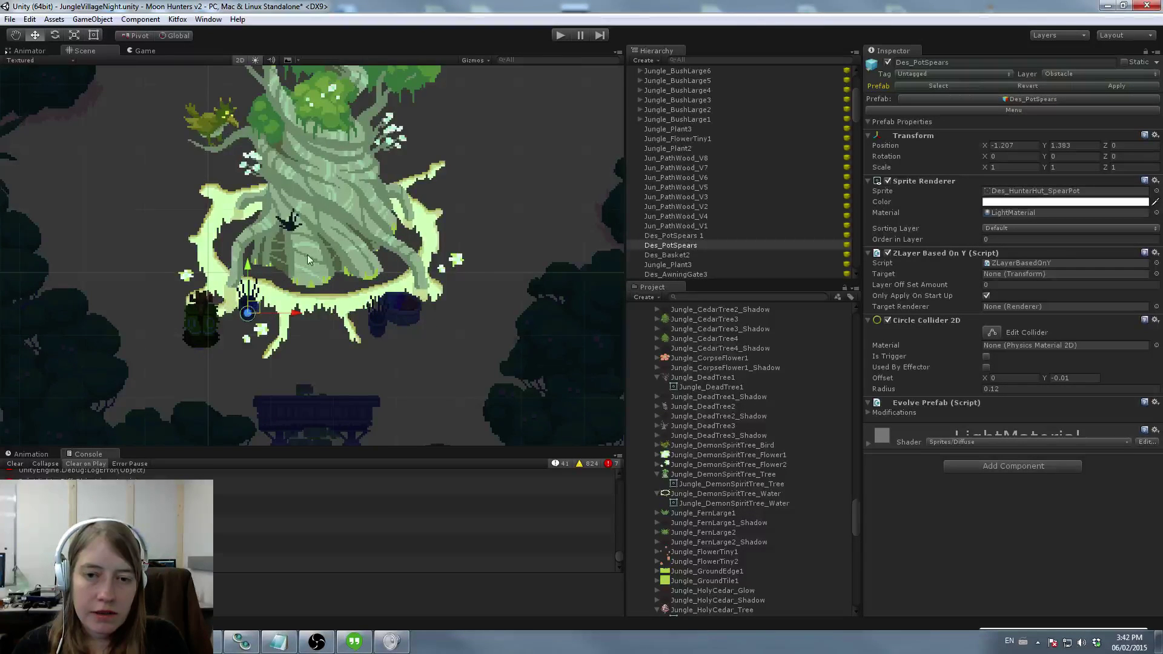
# Step: Select the demon spirit tree with its bird, water, flowers, pots, basket and statue, and move the group slightly up and right in the clearing
pyautogui.scroll(-3, 315, 251)
pyautogui.scroll(-2, 315, 251)
pyautogui.moveTo(224, 168); pyautogui.dragTo(397, 309)
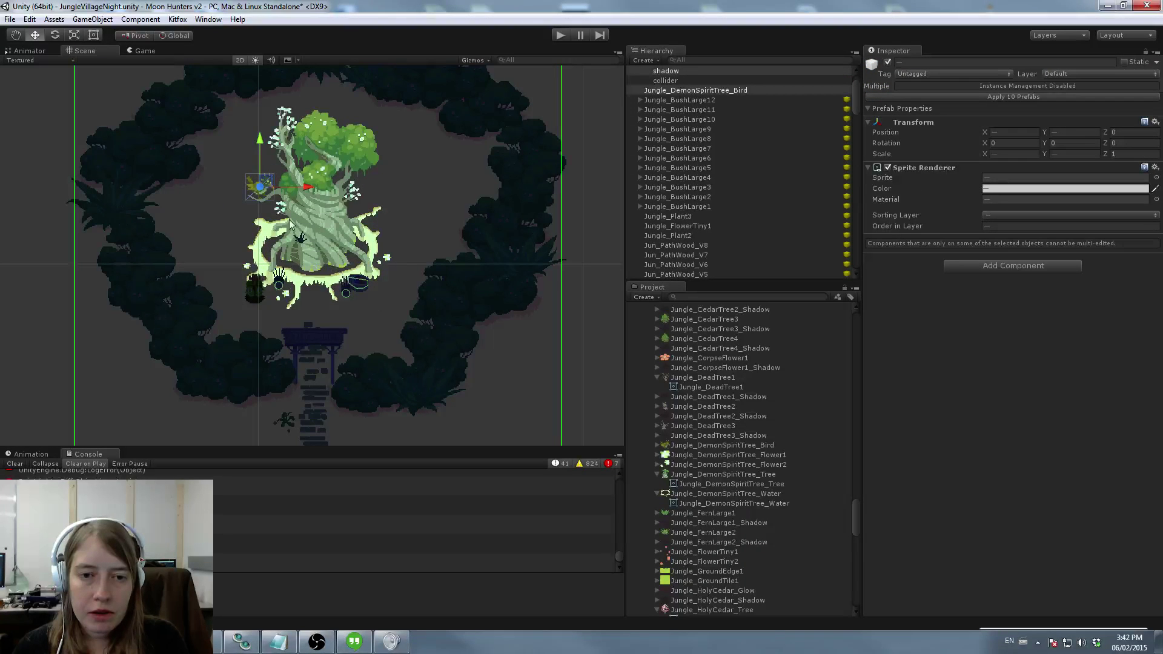
pyautogui.keyDown('shift'); pyautogui.click(328, 231); pyautogui.keyUp('shift')
pyautogui.keyDown('shift'); pyautogui.click(259, 297); pyautogui.keyUp('shift')
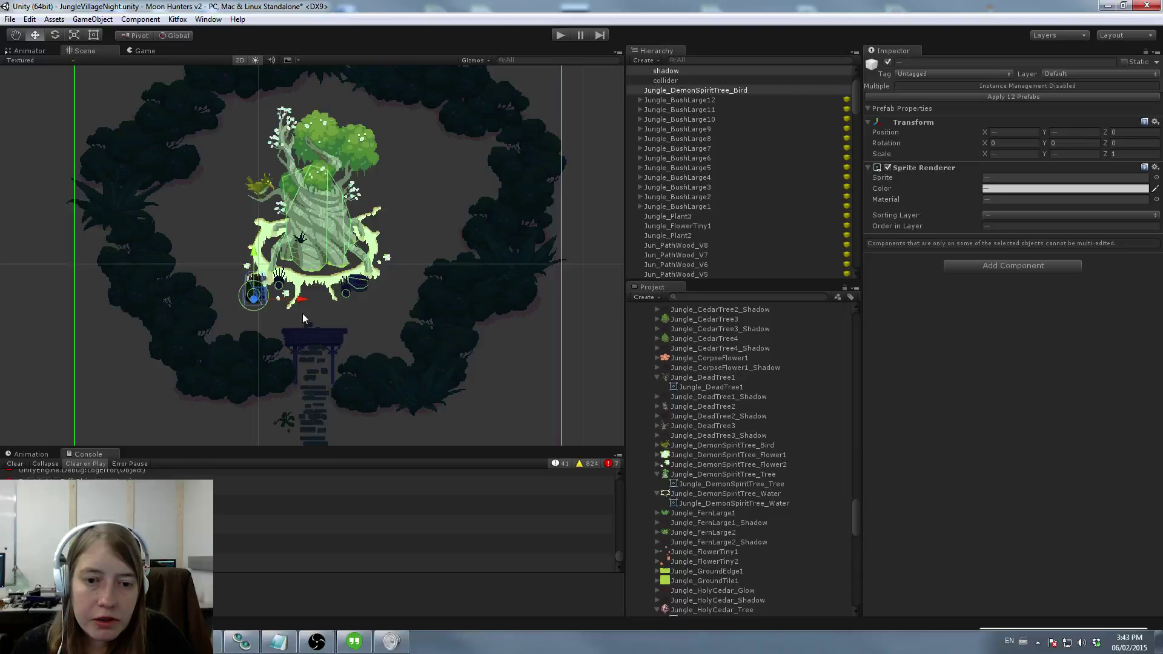
pyautogui.keyDown('shift'); pyautogui.click(260, 299); pyautogui.keyUp('shift')
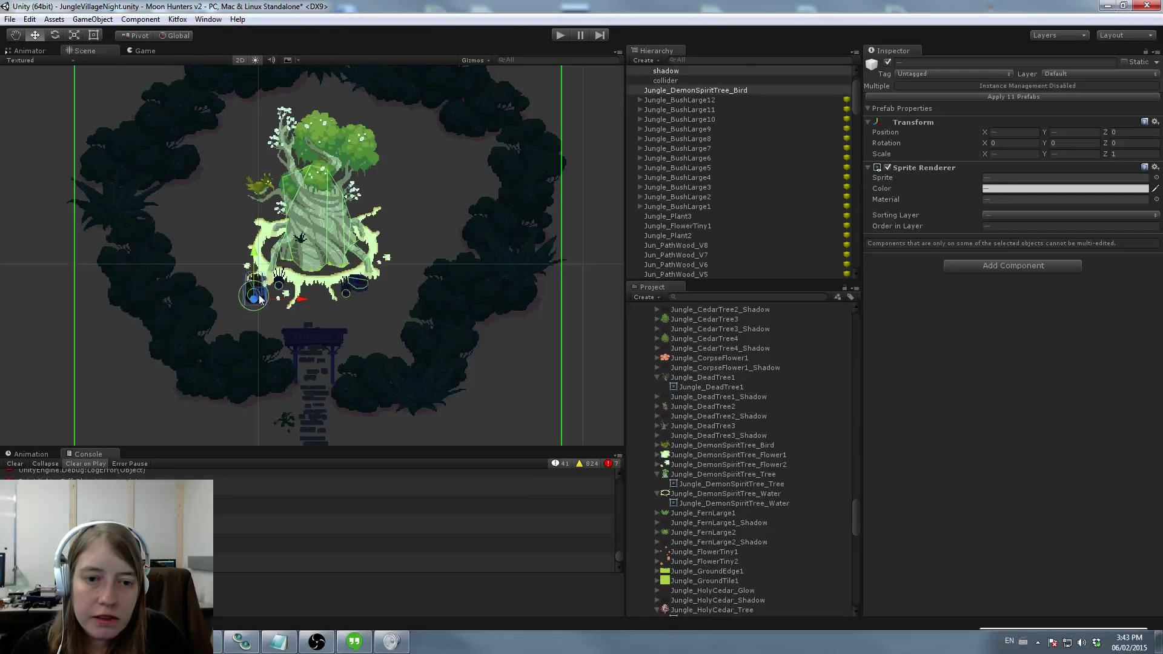
pyautogui.keyDown('shift'); pyautogui.click(287, 298); pyautogui.keyUp('shift')
pyautogui.moveTo(287, 296); pyautogui.dragTo(301, 272)
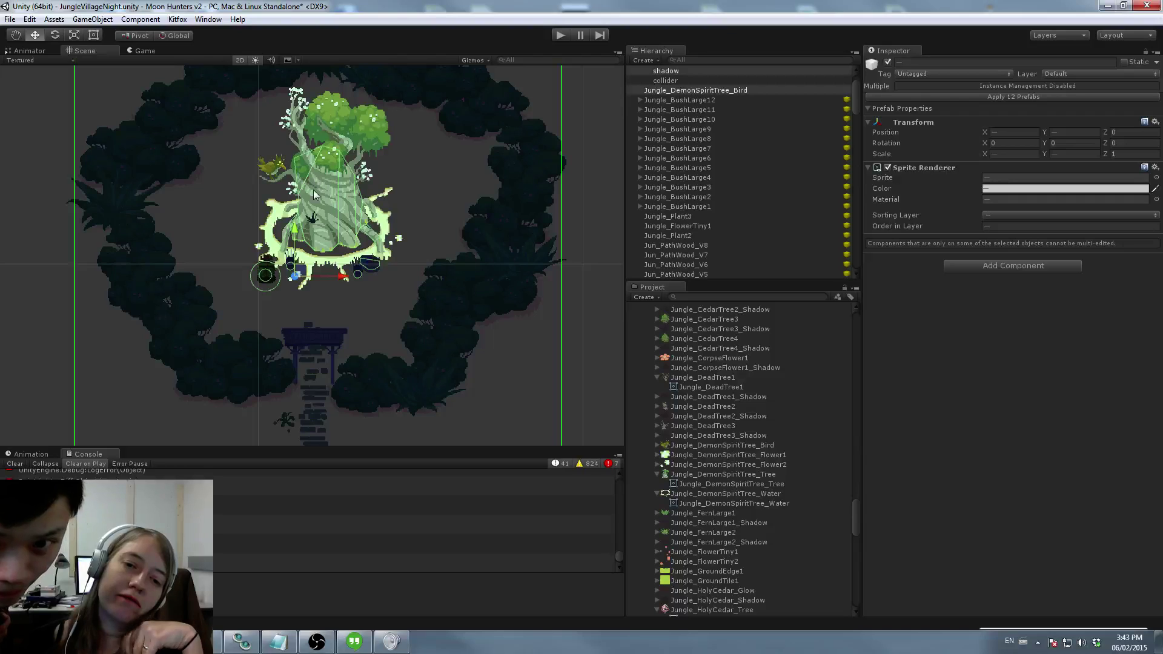
pyautogui.scroll(1, 313, 200)
pyautogui.scroll(2, 311, 230)
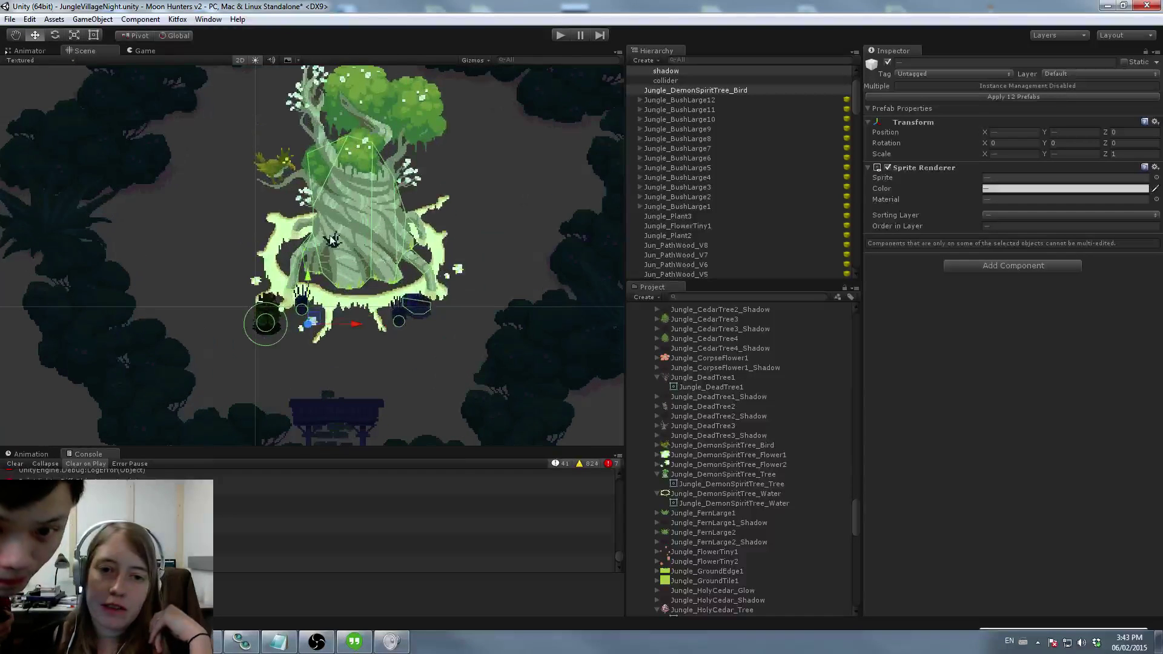
pyautogui.moveTo(332, 240); pyautogui.dragTo(333, 273, button='middle')
pyautogui.click(515, 259)
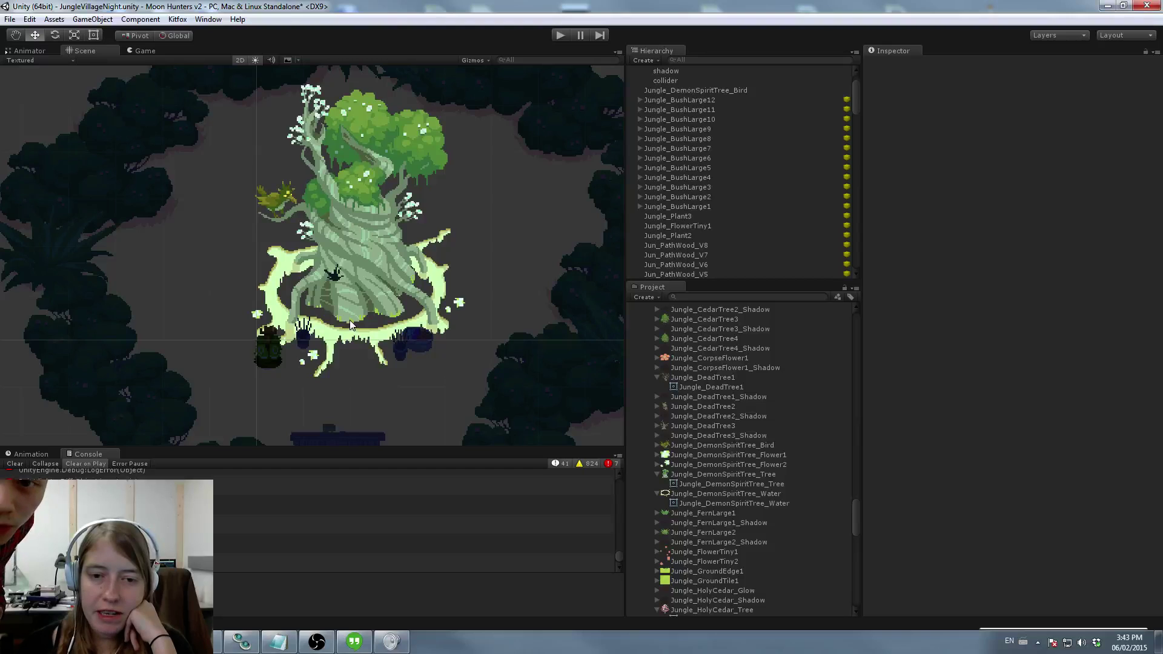
# Step: Find the Jungle_Plant3 overlapping the tree trunk by filtering the hierarchy for "plant", and move it in front of the roots at X 0.49, Y 1.89
pyautogui.click(337, 275)
pyautogui.click(336, 276)
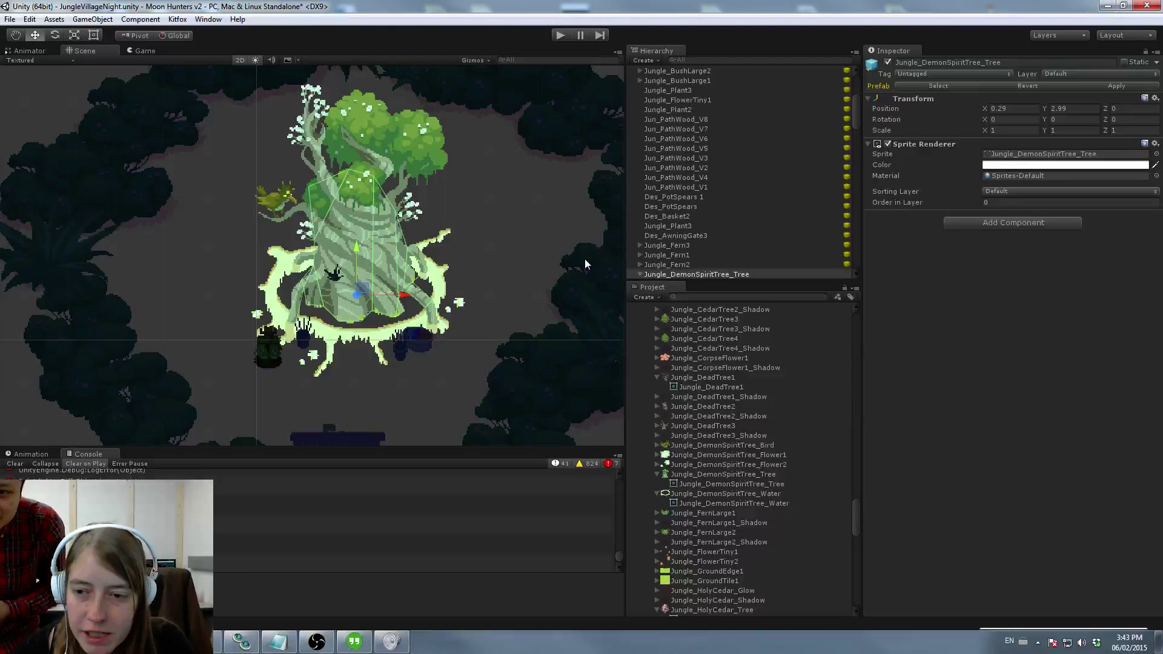
pyautogui.scroll(2, 683, 133)
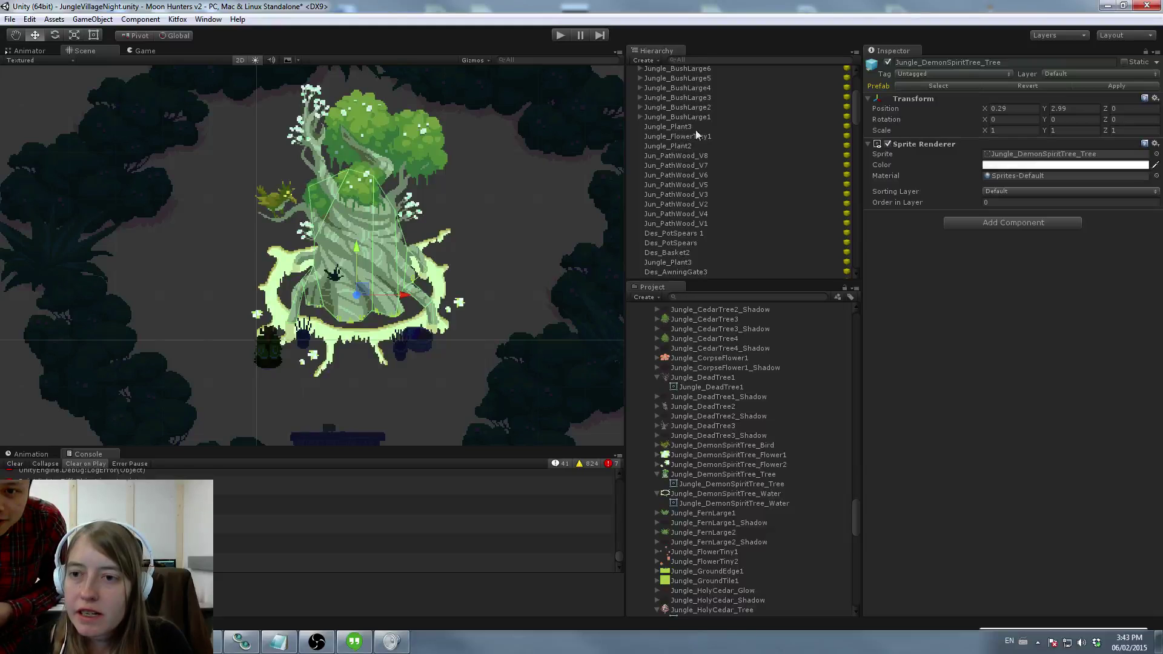
pyautogui.click(681, 128)
pyautogui.click(703, 60)
pyautogui.write('plant')
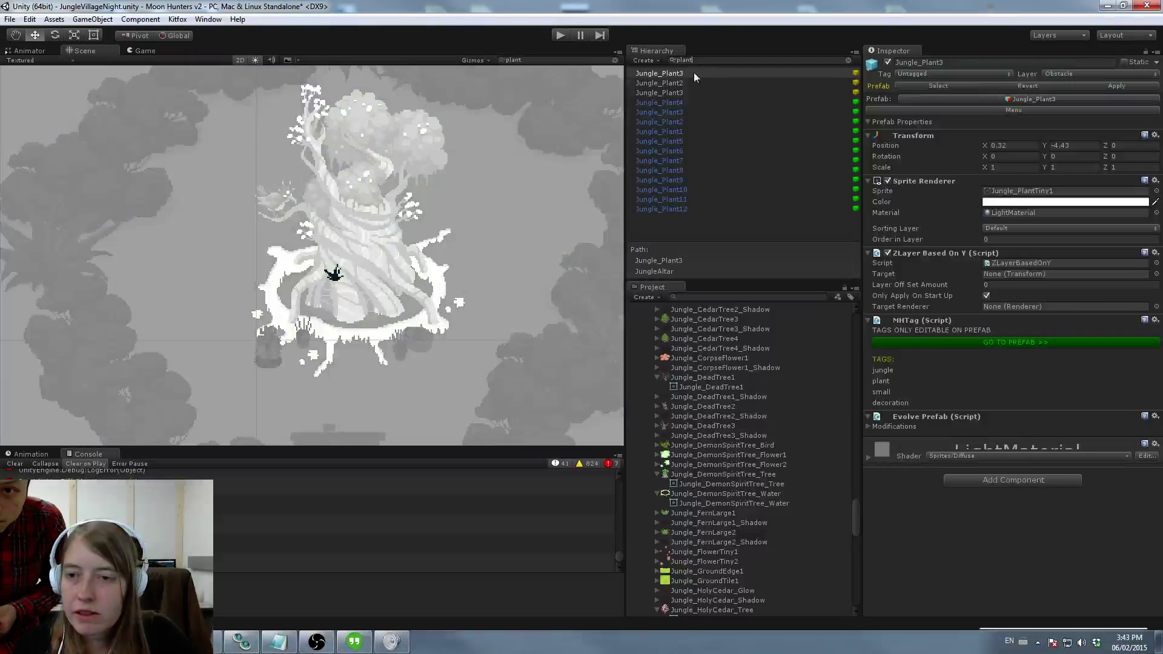
pyautogui.click(671, 93)
pyautogui.moveTo(339, 274); pyautogui.dragTo(373, 342)
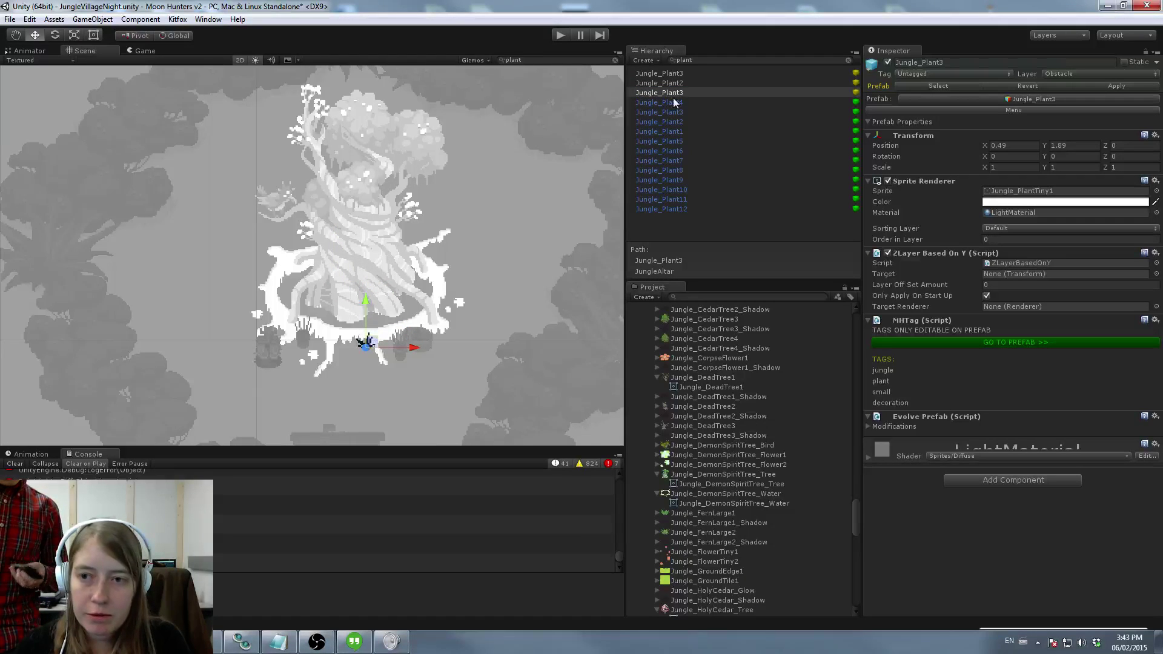
pyautogui.click(694, 59)
pyautogui.press('BackSpace')
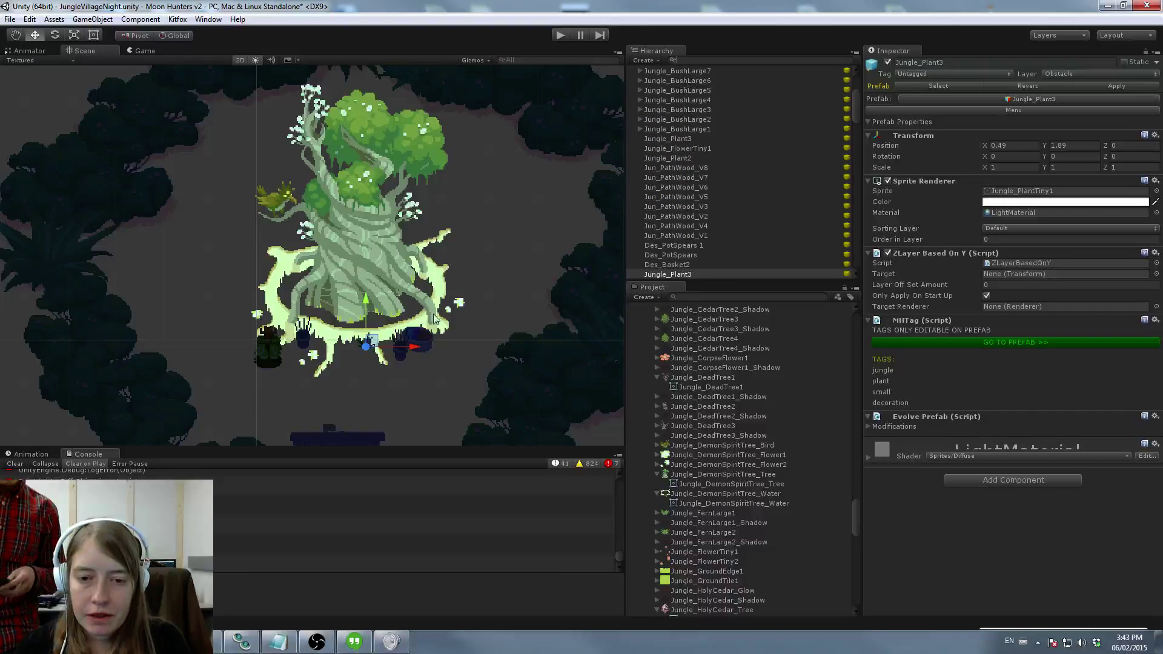
pyautogui.click(508, 292)
pyautogui.scroll(-2, 507, 290)
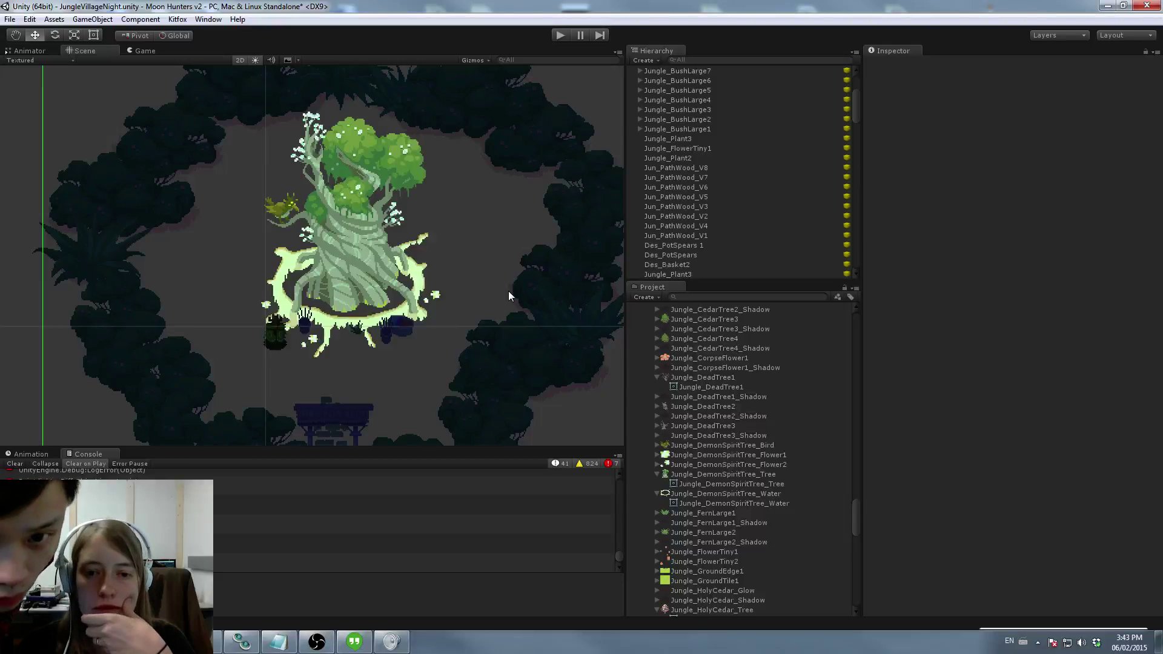
# Step: Set the order in layer of the Jungle_DemonSpiritTree_Bird sprite to 2, keeping the Default sorting layer
pyautogui.click(291, 208)
pyautogui.click(290, 209)
pyautogui.moveTo(290, 210); pyautogui.dragTo(285, 210)
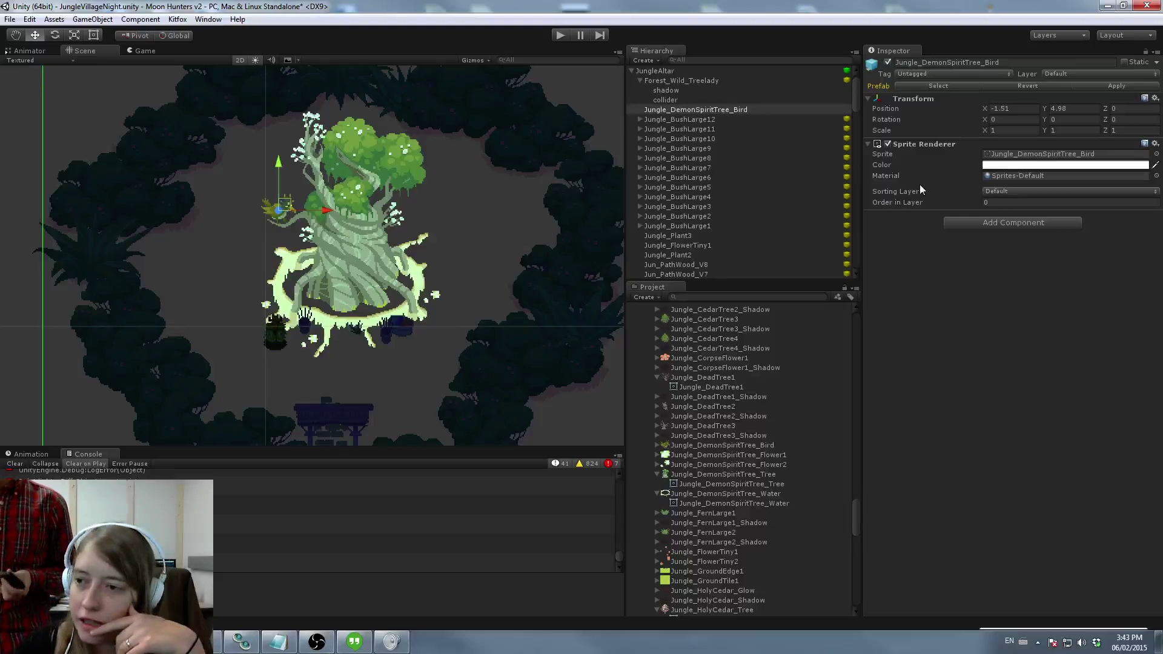
pyautogui.click(1005, 192)
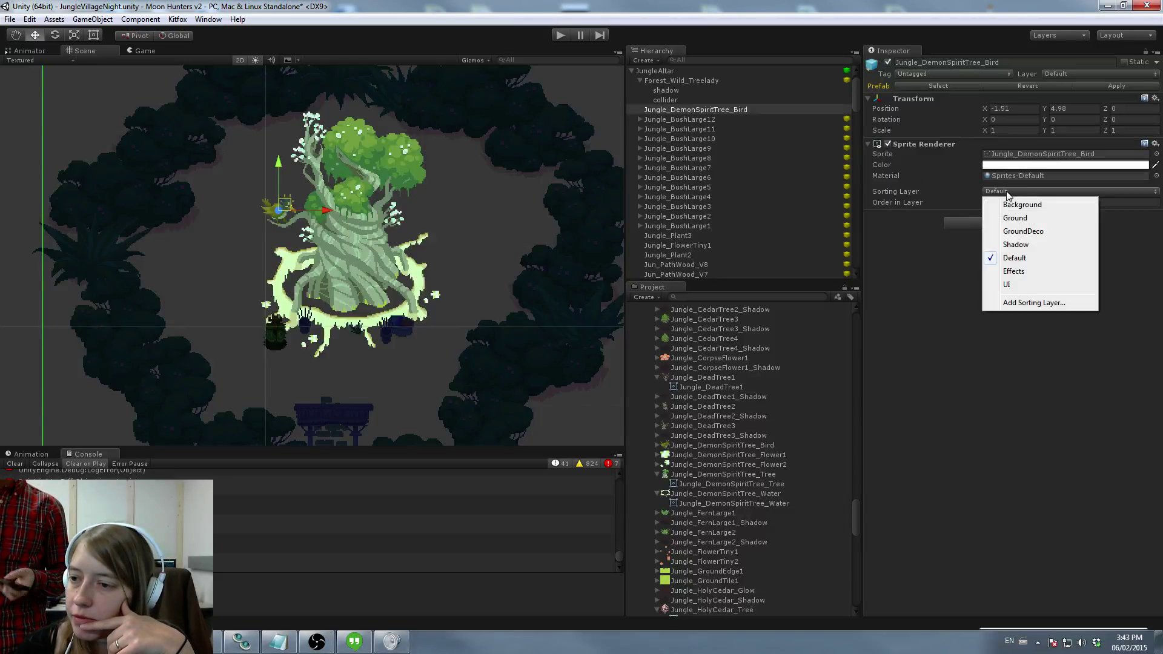
pyautogui.click(1125, 202)
pyautogui.click(1088, 258)
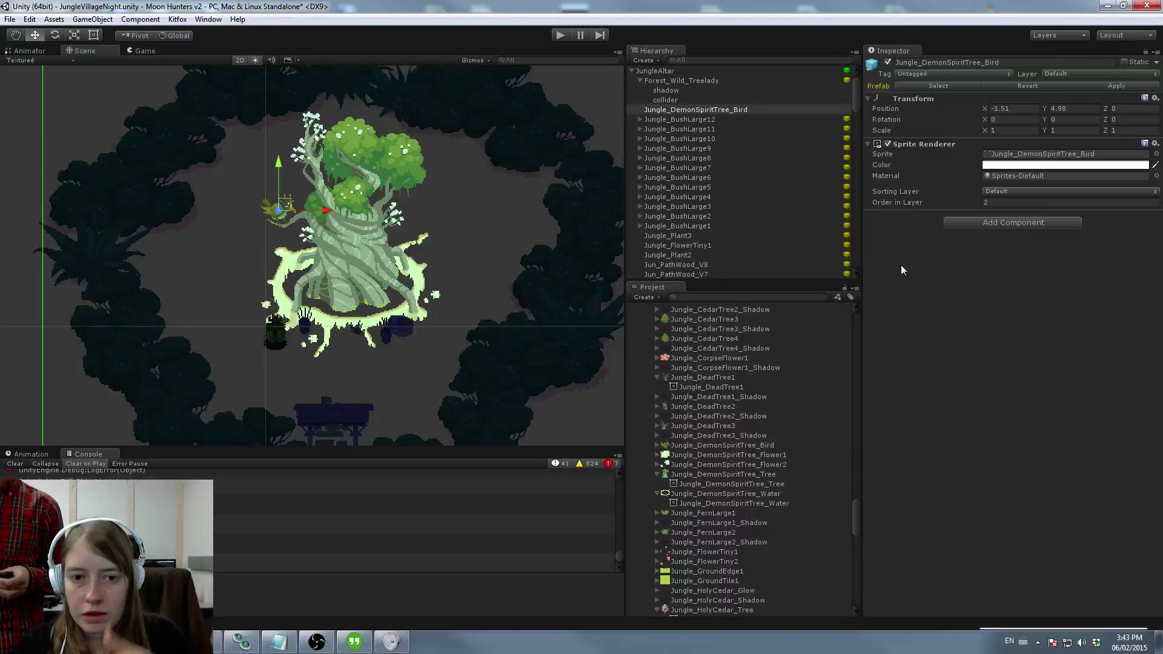
# Step: Check the tree's sprite settings and add the ZLayer Based On Y script to Jungle_DemonSpiritTree_Bird
pyautogui.click(355, 251)
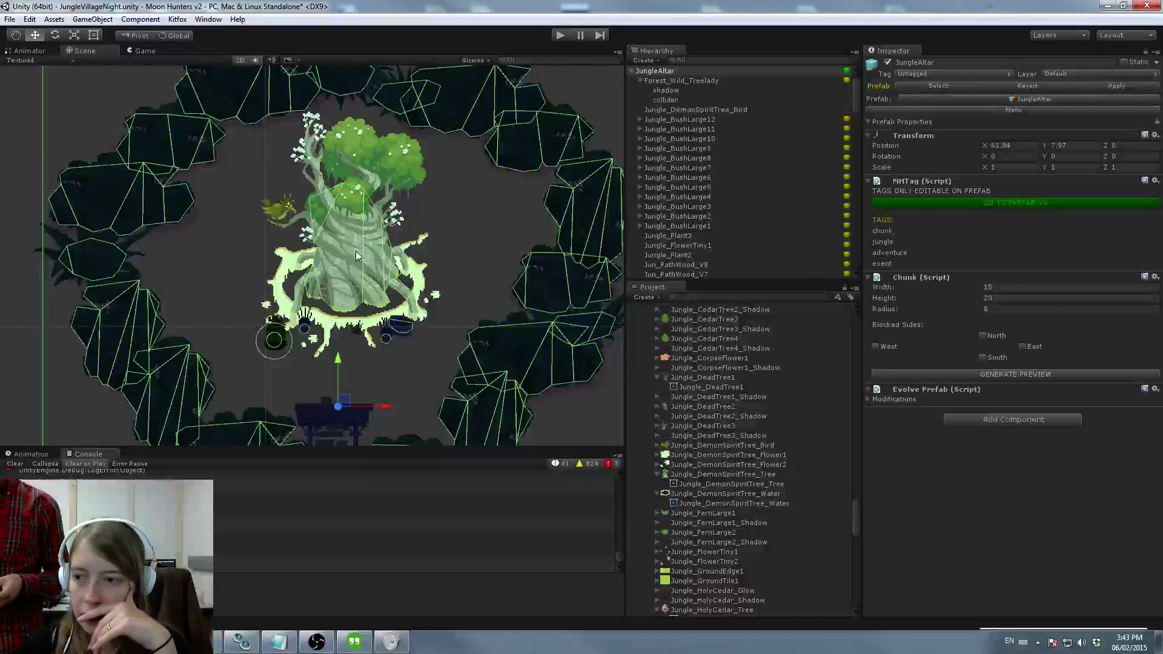
pyautogui.click(357, 261)
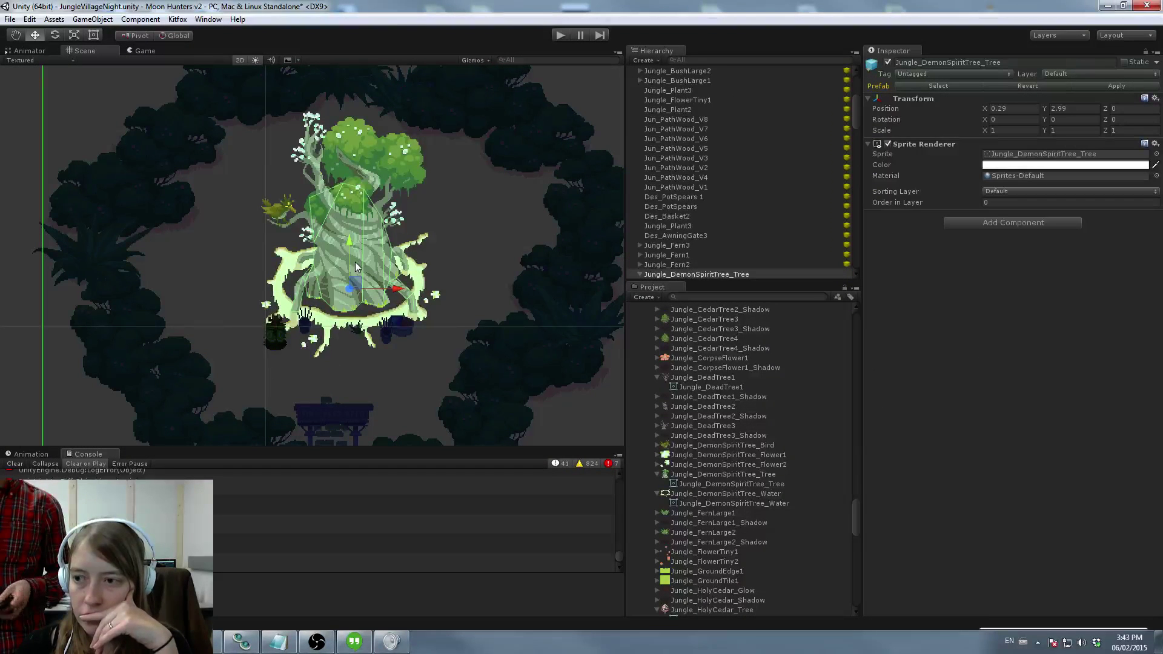
pyautogui.click(283, 211)
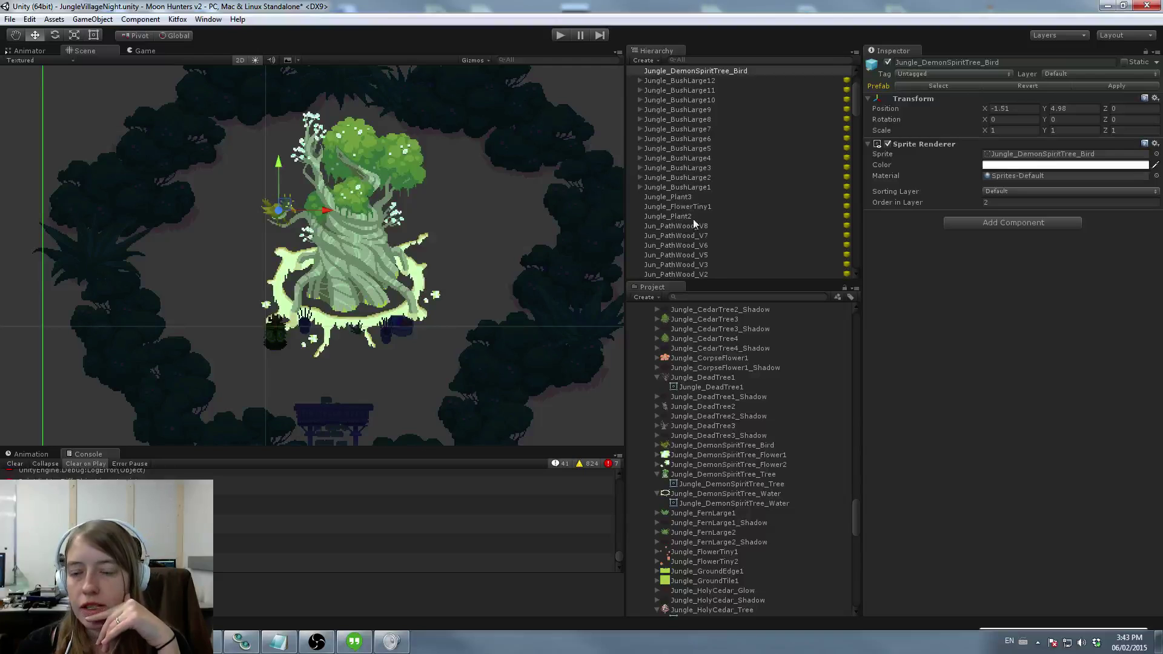
pyautogui.click(1025, 219)
pyautogui.write('x')
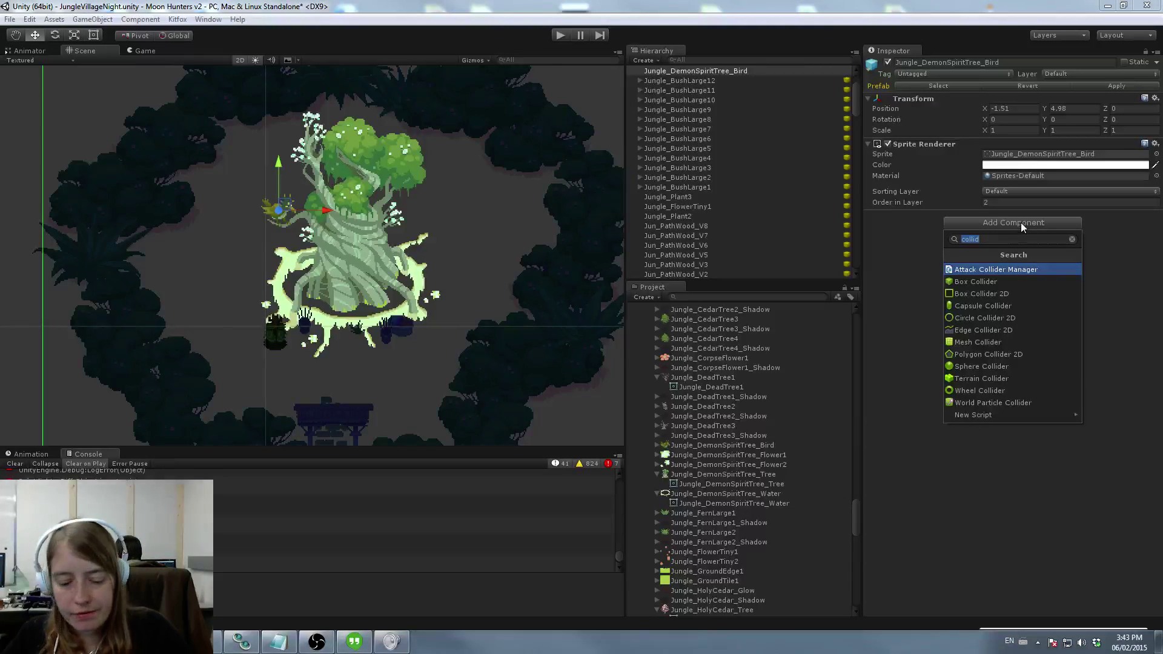
pyautogui.press('BackSpace')
pyautogui.write('layer')
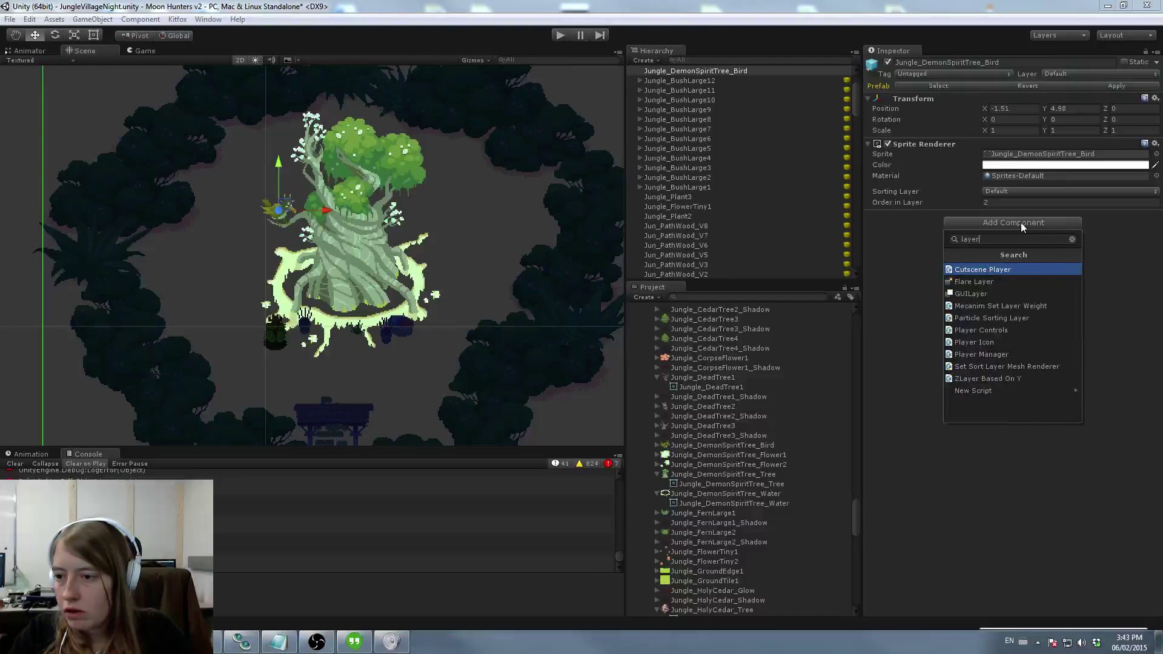
pyautogui.click(997, 378)
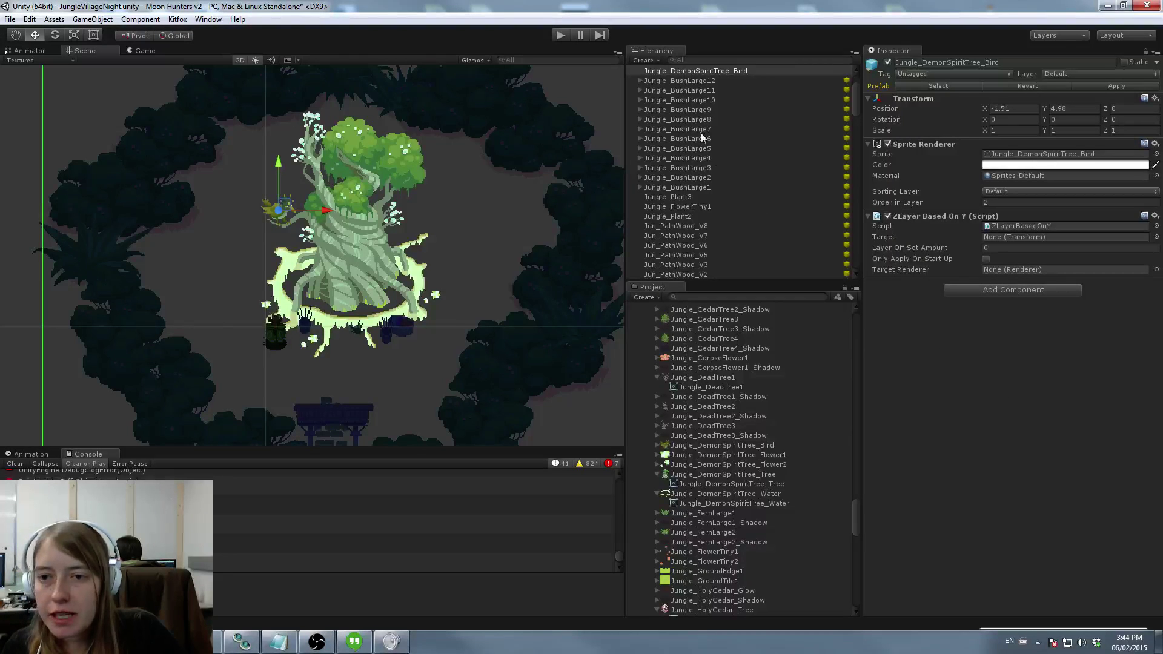
# Step: Set the bird's ZLayer Based On Y target to Jungle_DemonSpiritTree_Tree with a layer offset of 1, applied only on start up
pyautogui.scroll(-5, 678, 199)
pyautogui.click(663, 275)
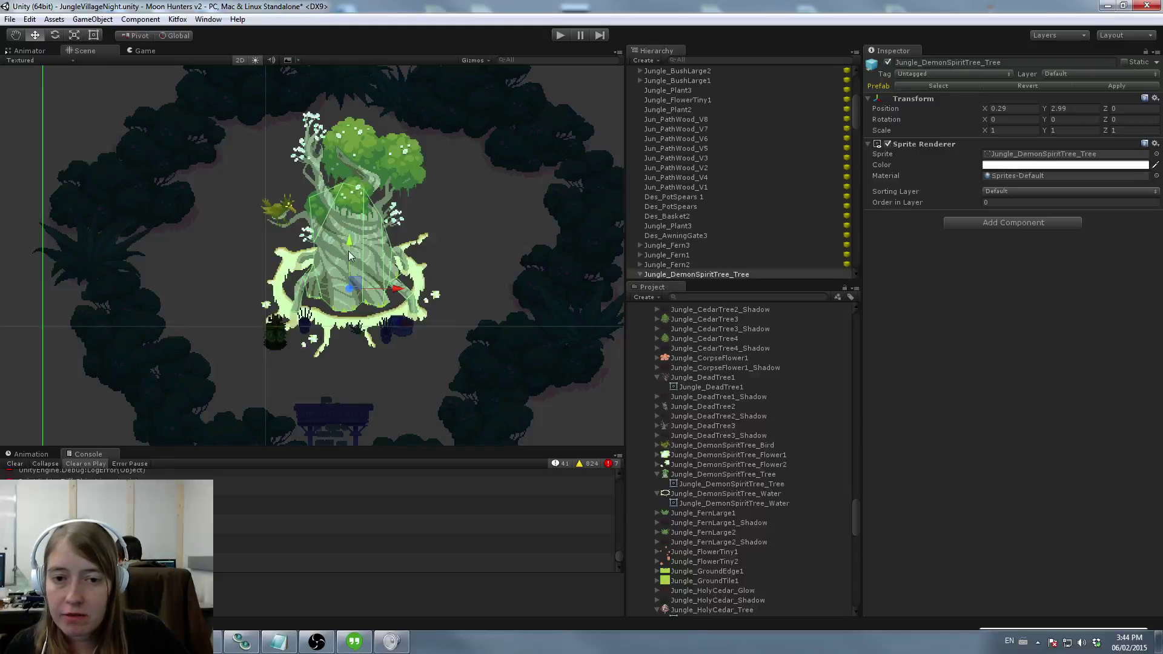
pyautogui.click(284, 218)
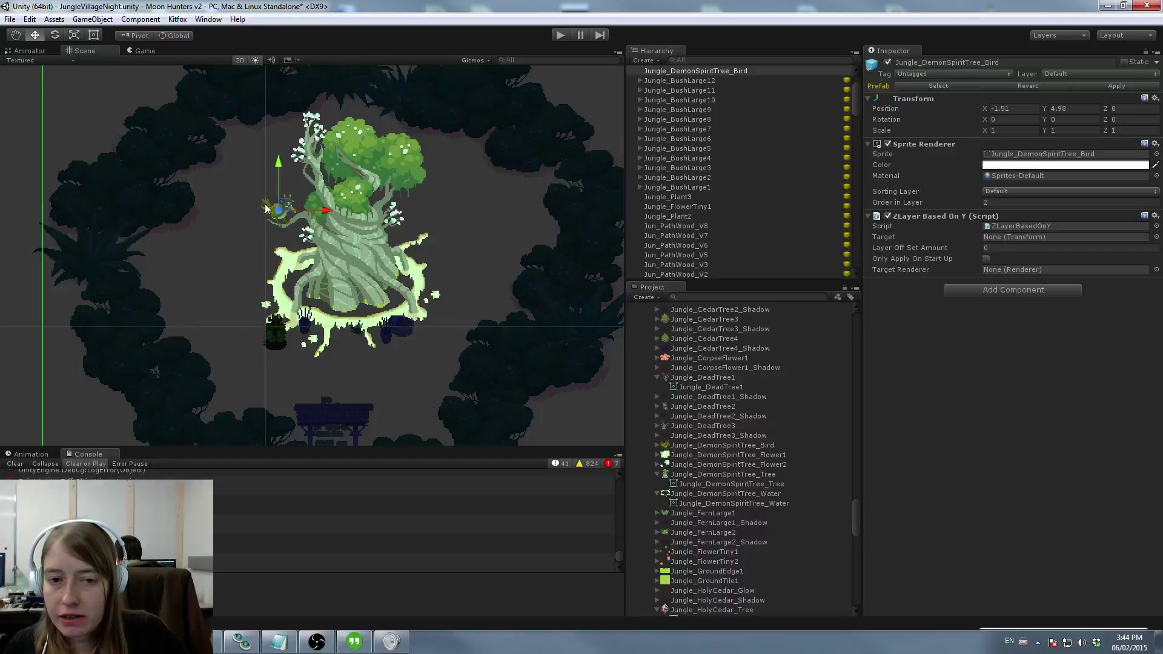
pyautogui.click(1008, 248)
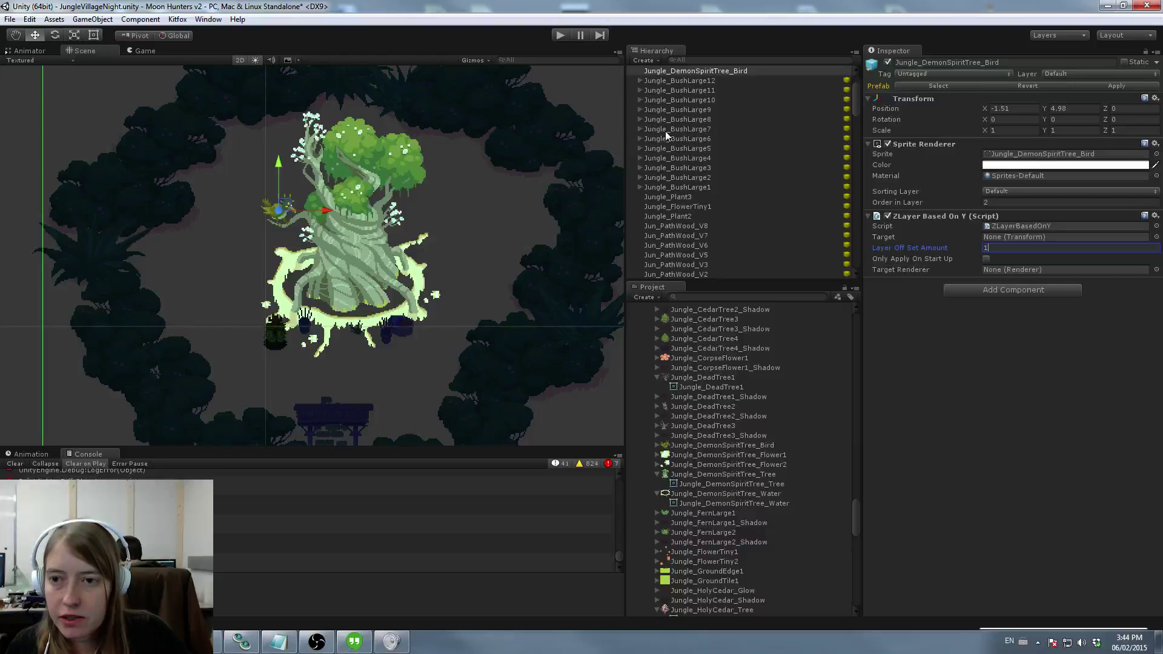
pyautogui.scroll(3, 661, 129)
pyautogui.scroll(-6, 681, 78)
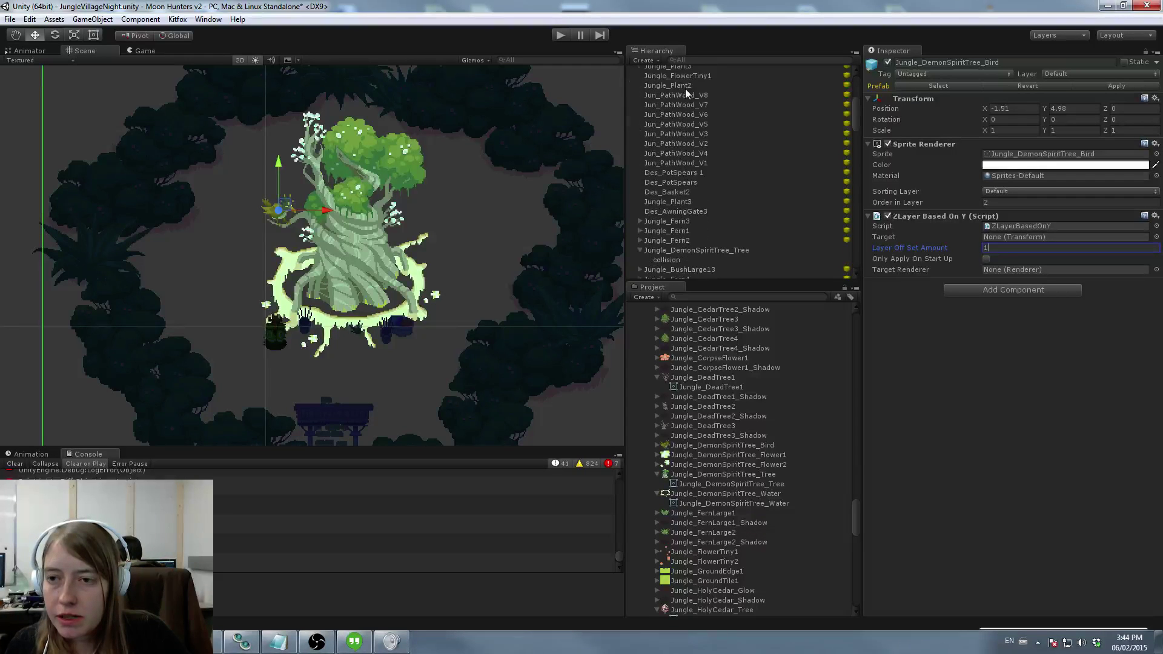
pyautogui.click(697, 177)
pyautogui.moveTo(696, 177); pyautogui.dragTo(990, 236)
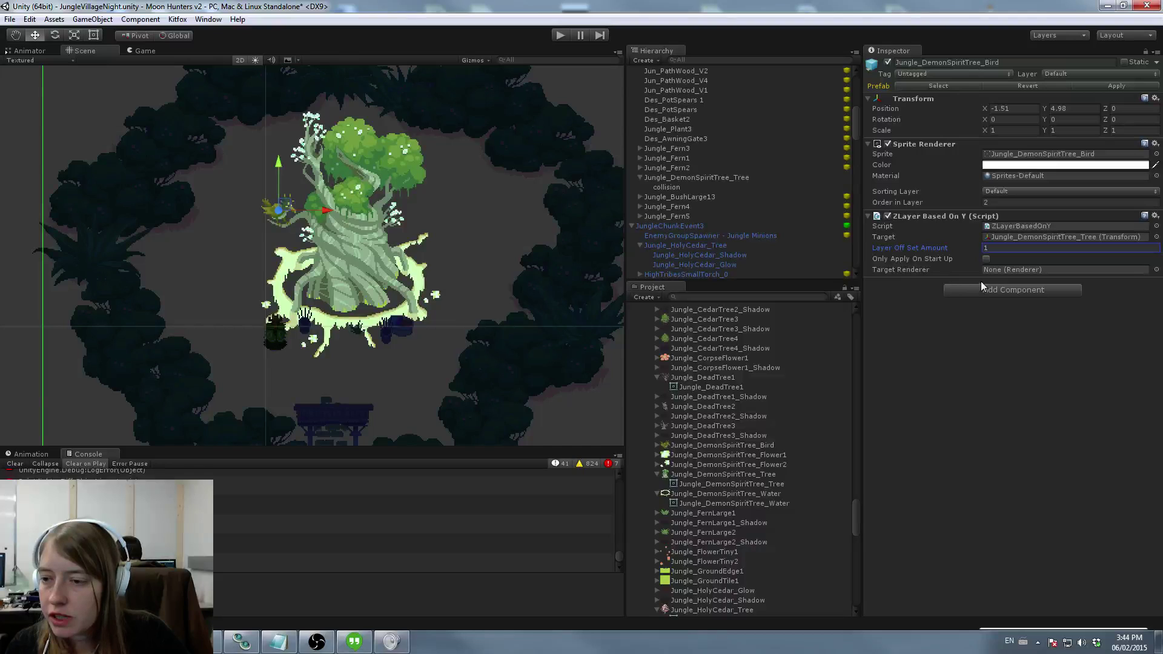
pyautogui.click(986, 259)
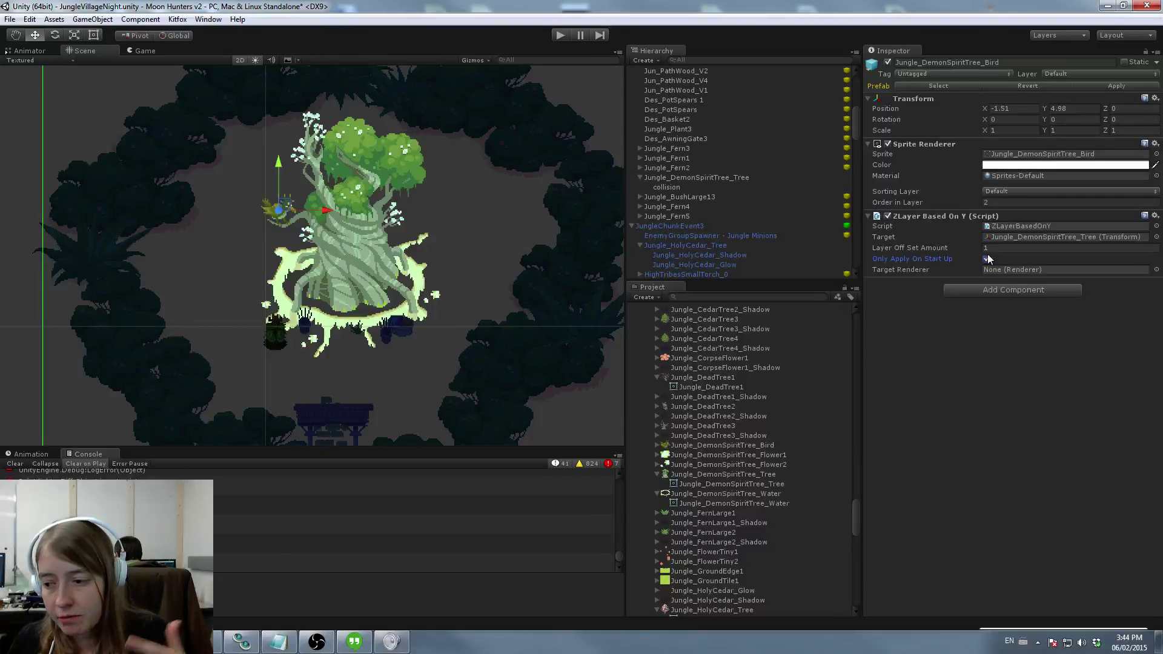
# Step: Make Jungle_DemonSpiritTree_Flower3 a child of the JungleAltar object
pyautogui.scroll(5, 703, 184)
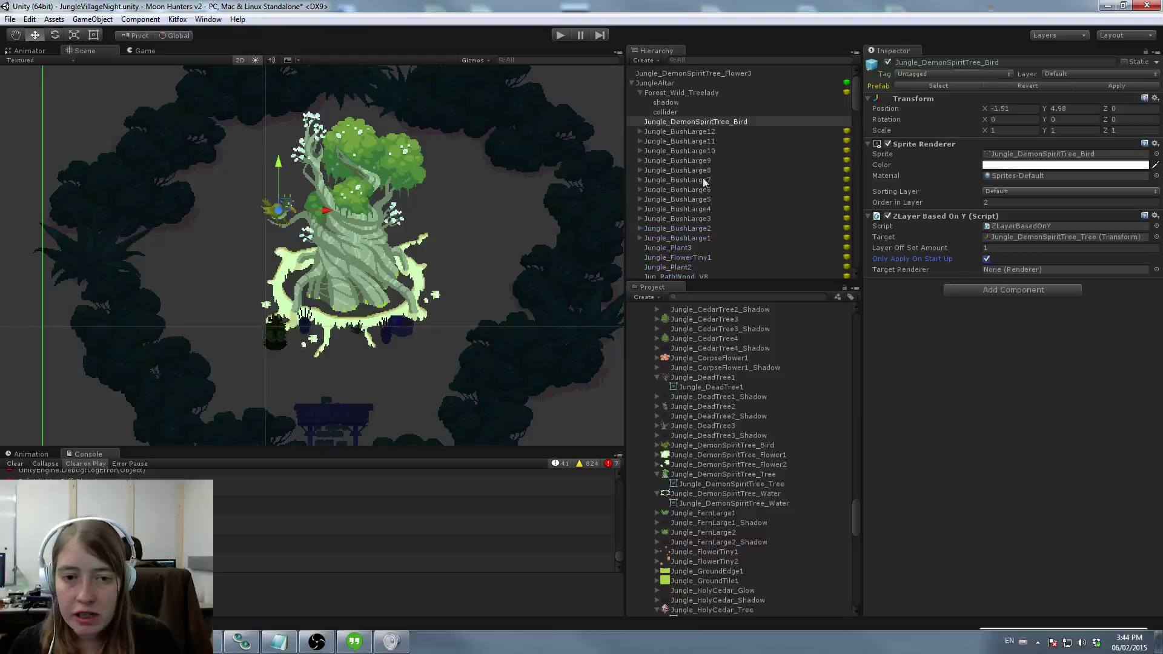
pyautogui.click(672, 74)
pyautogui.scroll(2, 711, 184)
pyautogui.scroll(7, 711, 184)
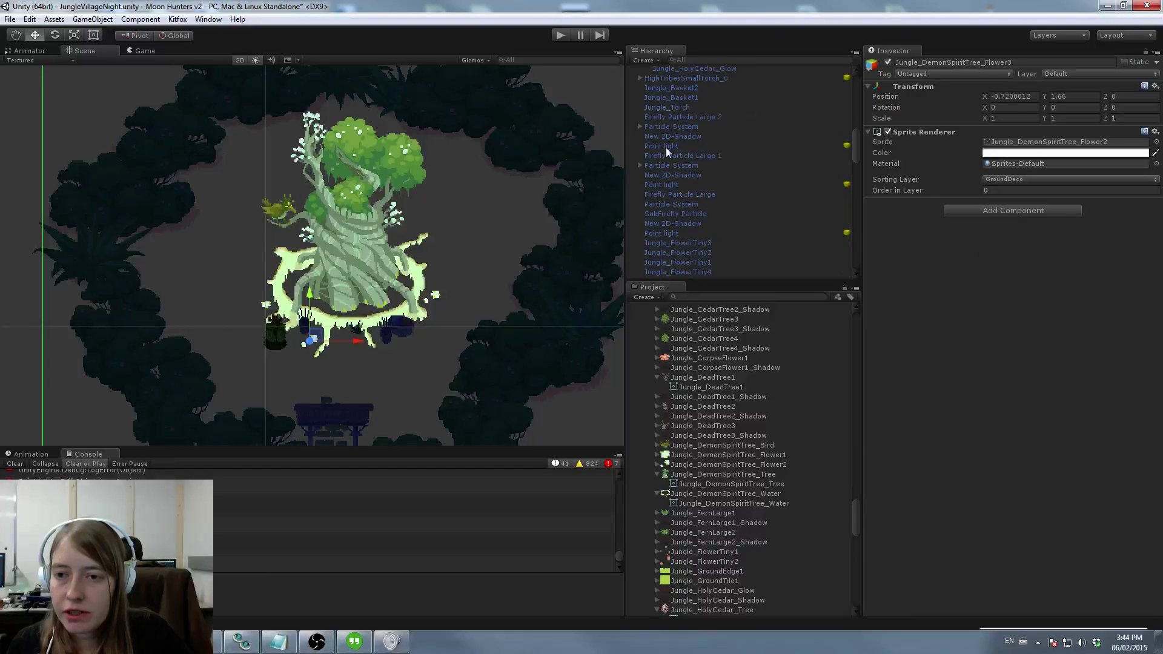
pyautogui.click(632, 176)
pyautogui.scroll(-3, 665, 216)
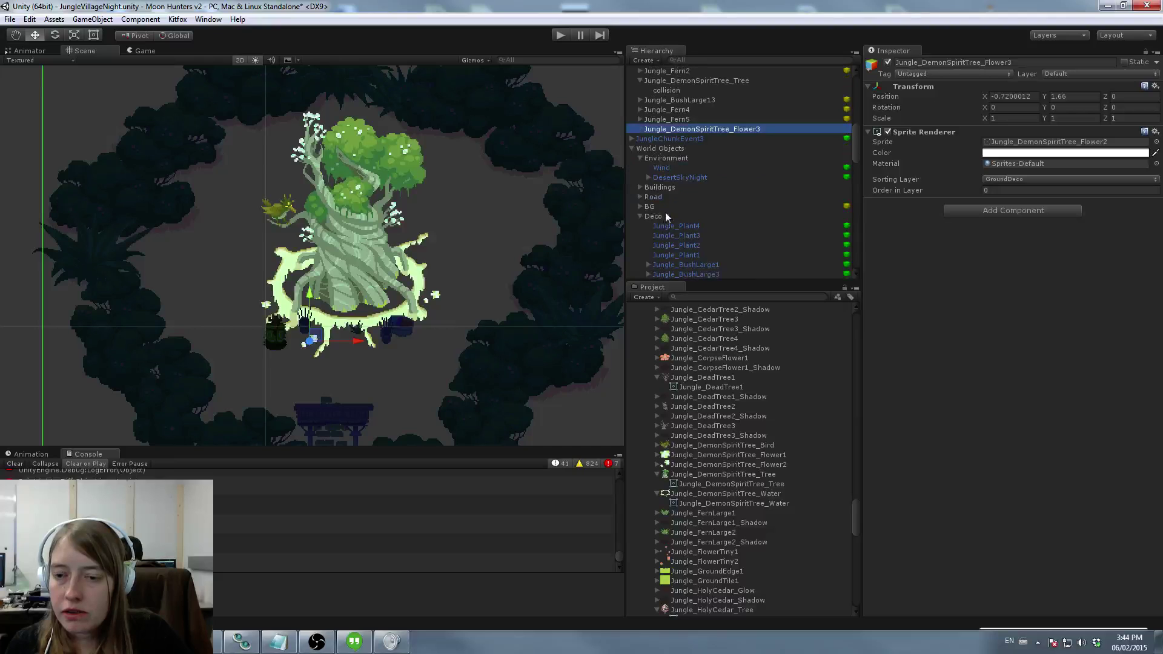
# Step: Collapse the World Objects group and make Jungle_DemonSpiritTree_Flower2 and Jungle_DemonSpiritTree_Flower1 children of JungleAltar
pyautogui.click(639, 216)
pyautogui.click(632, 149)
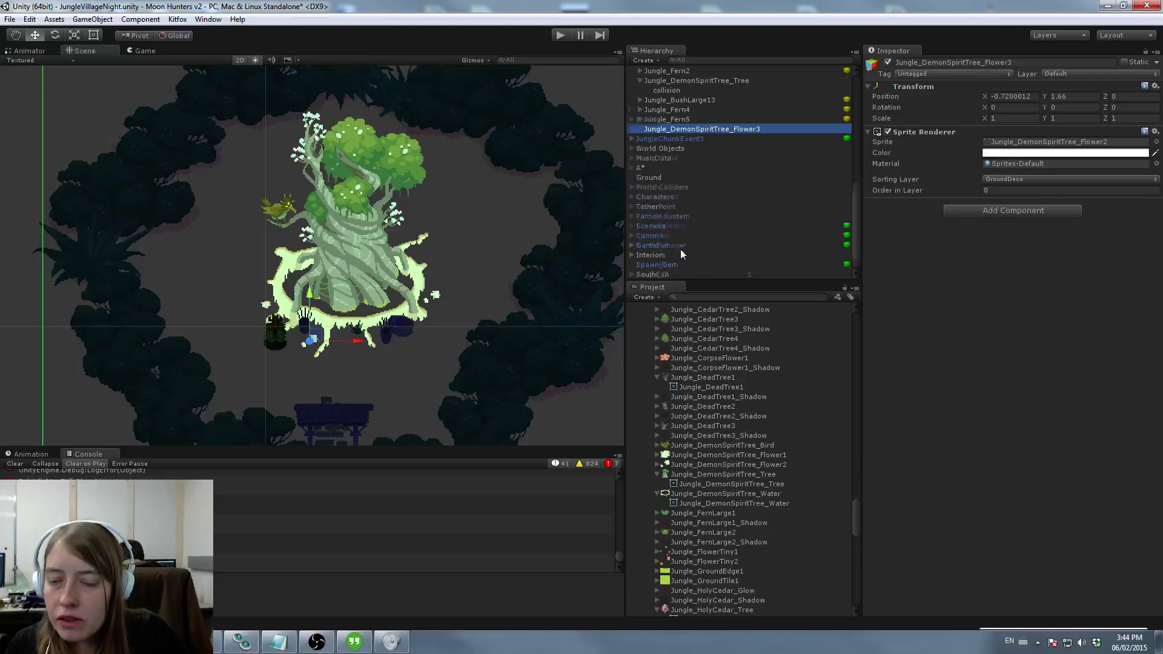
pyautogui.click(684, 265)
pyautogui.keyDown('shift'); pyautogui.click(684, 274); pyautogui.keyUp('shift')
pyautogui.moveTo(685, 274); pyautogui.dragTo(690, 77)
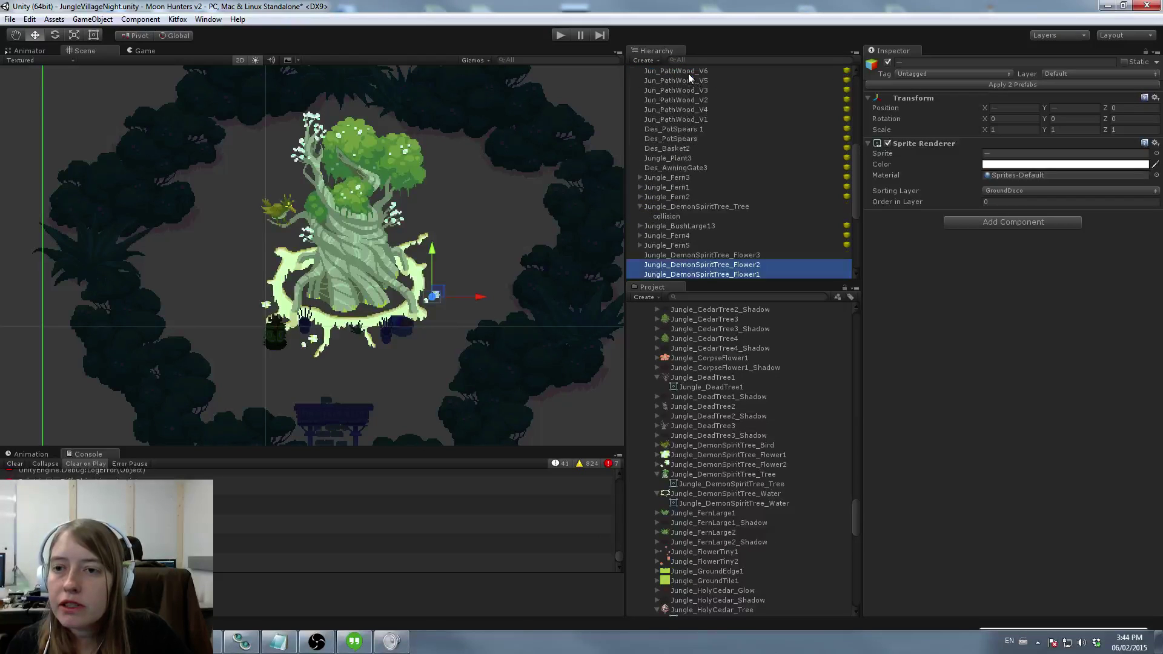
# Step: Try moving the whole JungleAltar chunk in the scene to check which pieces belong to it, and undo the move
pyautogui.click(681, 73)
pyautogui.click(631, 73)
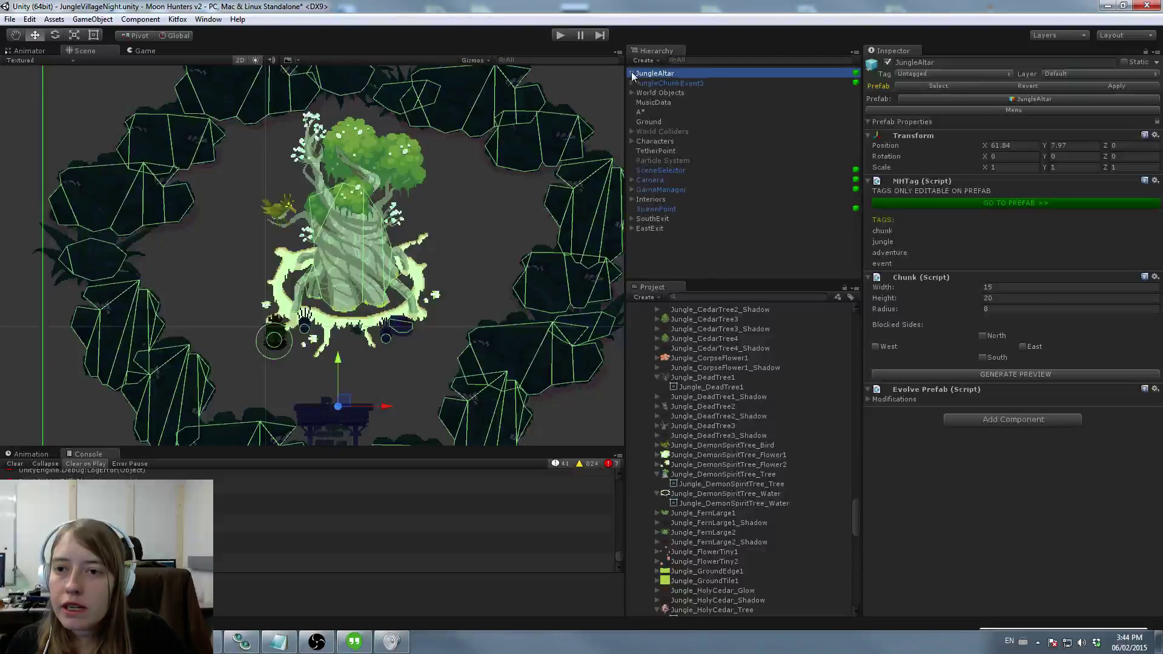
pyautogui.press('f')
pyautogui.scroll(-8, 359, 247)
pyautogui.moveTo(335, 327); pyautogui.dragTo(451, 207)
pyautogui.hotkey('ctrl', 'z')
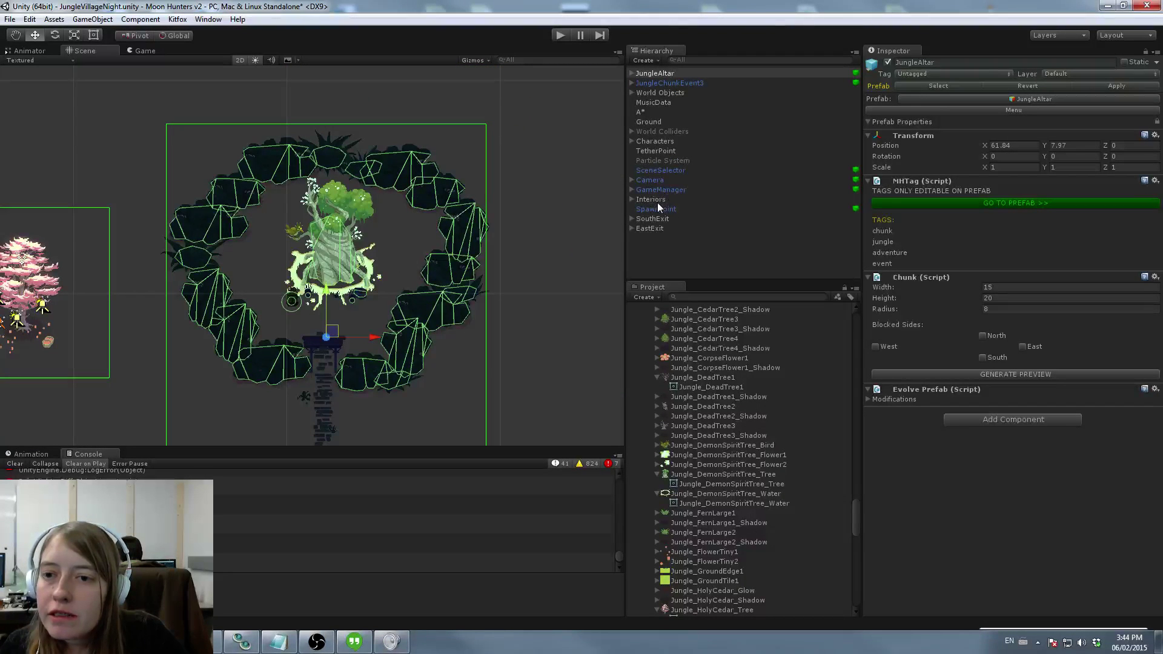
# Step: Find Jungle_DemonSpiritTree_Water by filtering the hierarchy for "water" and make it a child of JungleAltar
pyautogui.click(632, 73)
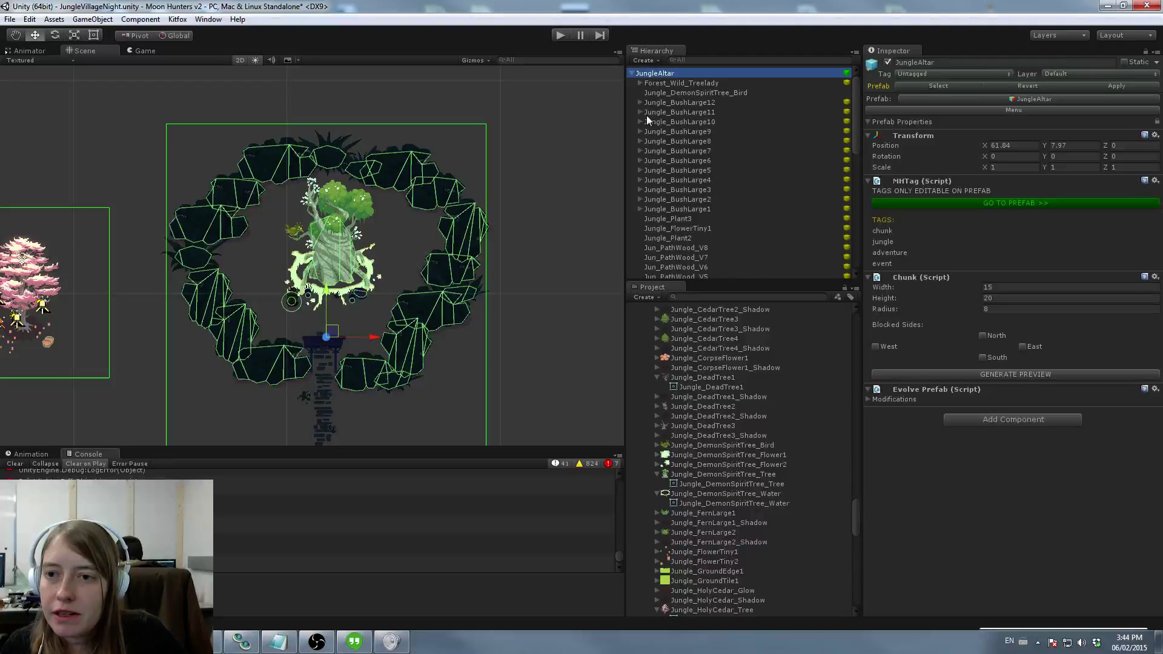
pyautogui.scroll(-5, 647, 126)
pyautogui.scroll(5, 648, 126)
pyautogui.scroll(-10, 648, 123)
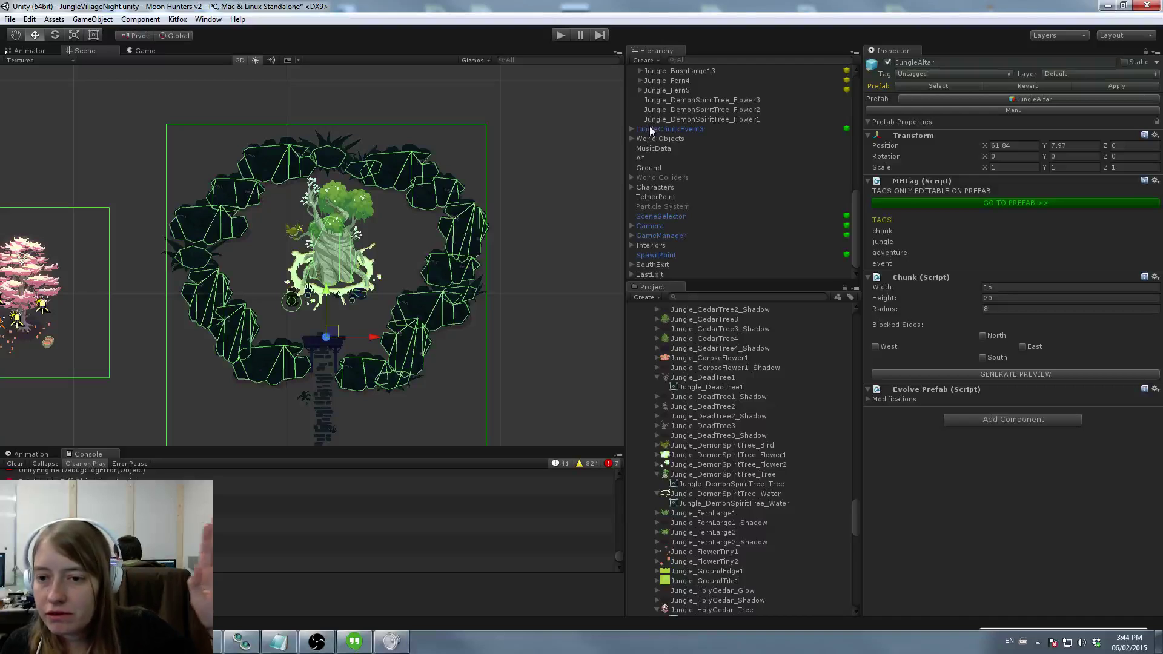
pyautogui.hotkey('ctrl', 'f')
pyautogui.write('water')
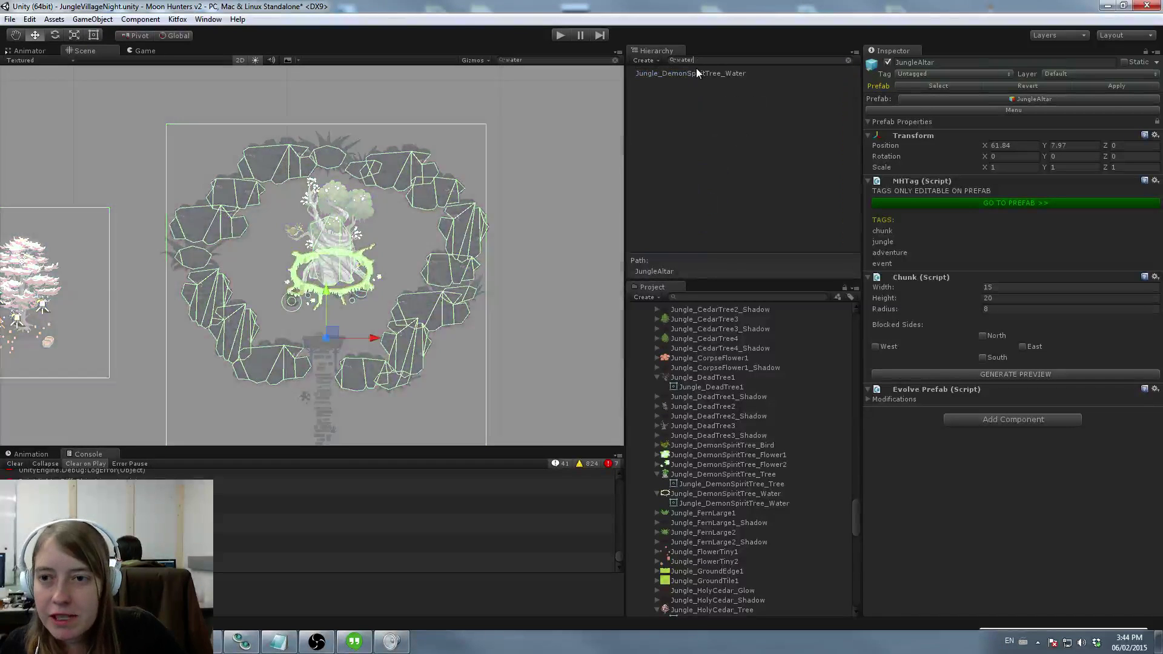
pyautogui.click(698, 73)
pyautogui.hotkey('ctrl', 'f')
pyautogui.press('BackSpace')
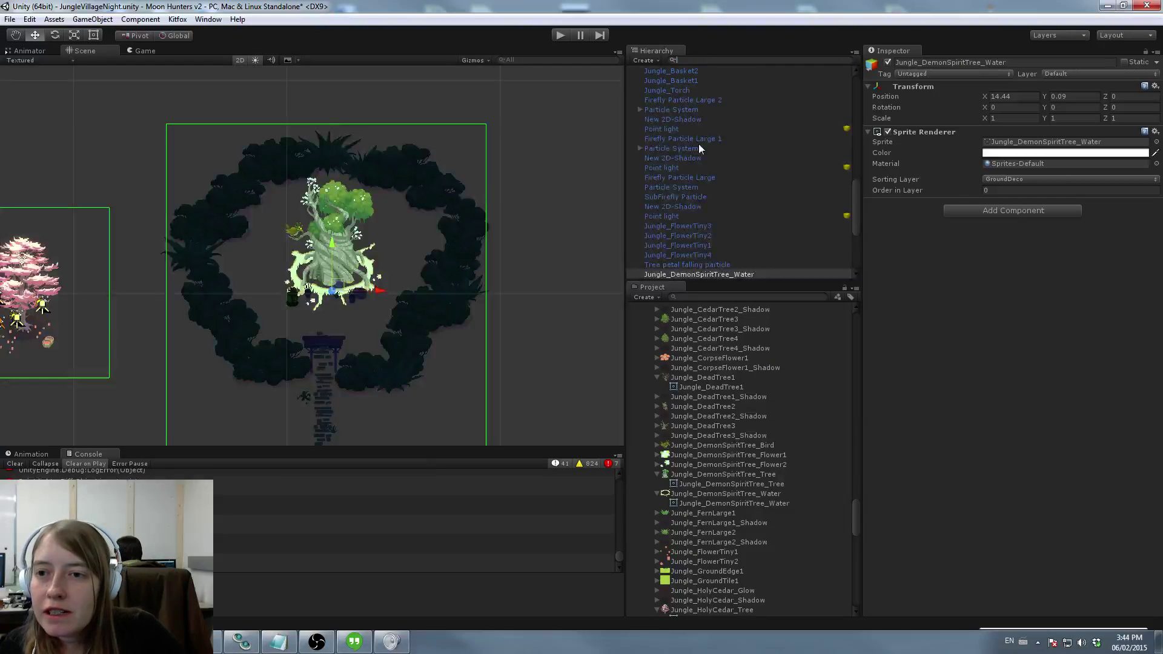
pyautogui.moveTo(687, 270); pyautogui.dragTo(703, 73)
# Step: Check the JungleAltar grouping with a trial move that is undone, and apply its changes to the JungleAltar prefab
pyautogui.scroll(5, 681, 97)
pyautogui.click(655, 73)
pyautogui.moveTo(318, 331); pyautogui.dragTo(424, 236)
pyautogui.hotkey('ctrl', 'z')
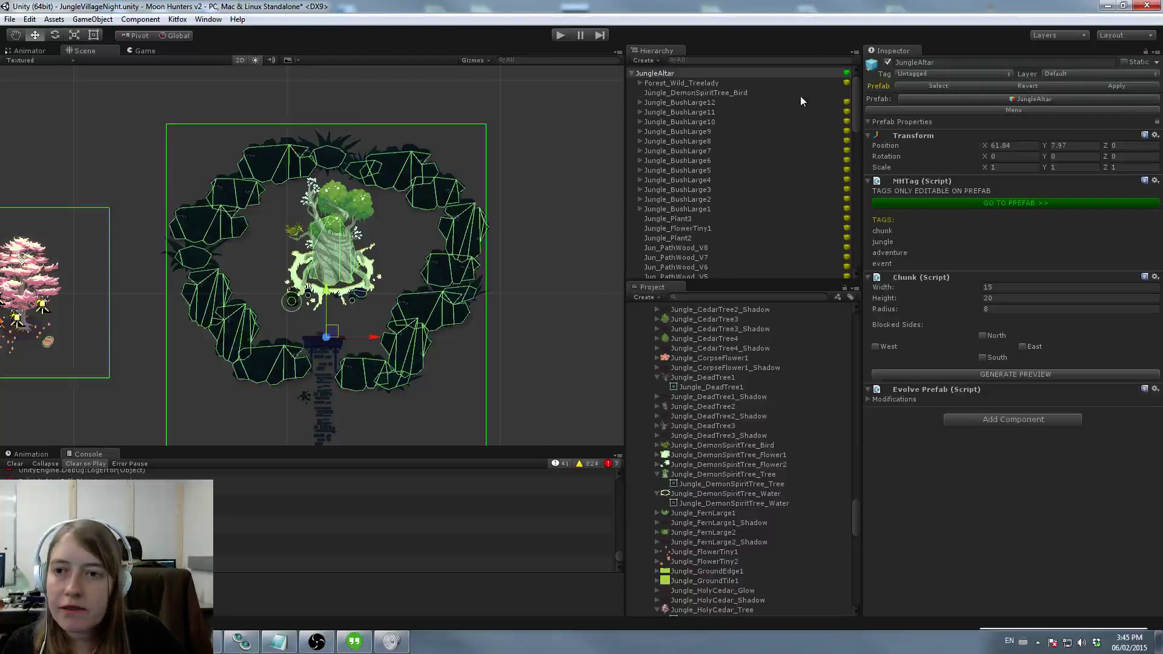
pyautogui.click(1122, 83)
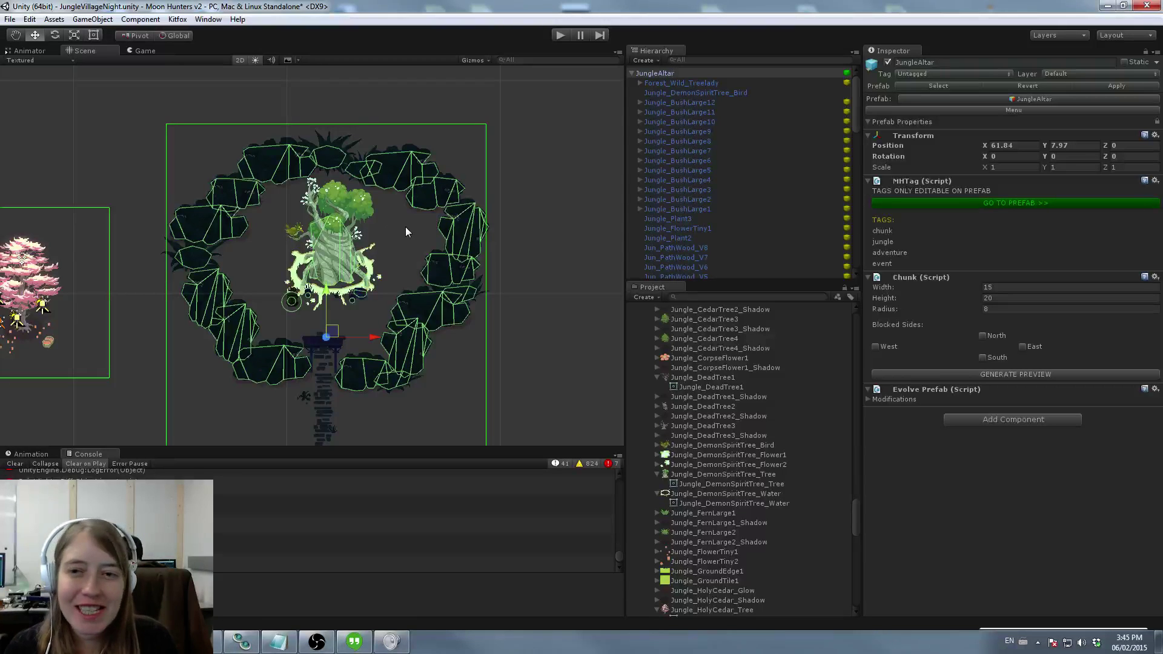
pyautogui.click(631, 74)
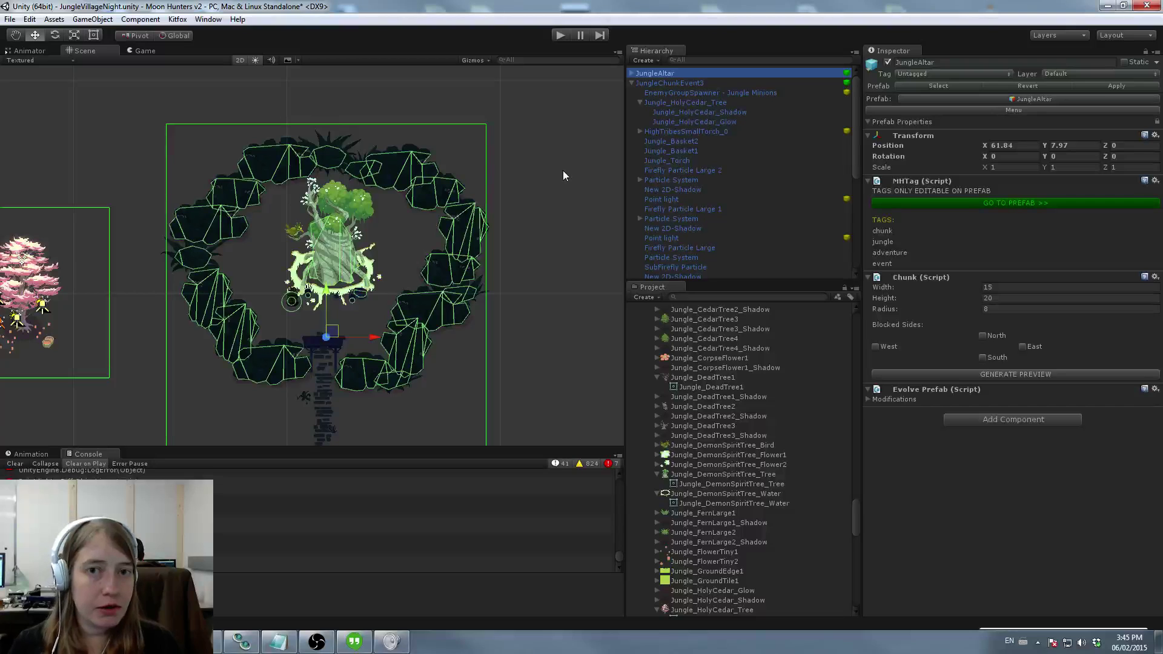
# Step: Open the MapGenPlayground scene from the Scenes/Test folder without saving the changes to JungleVillageNight
pyautogui.click(729, 295)
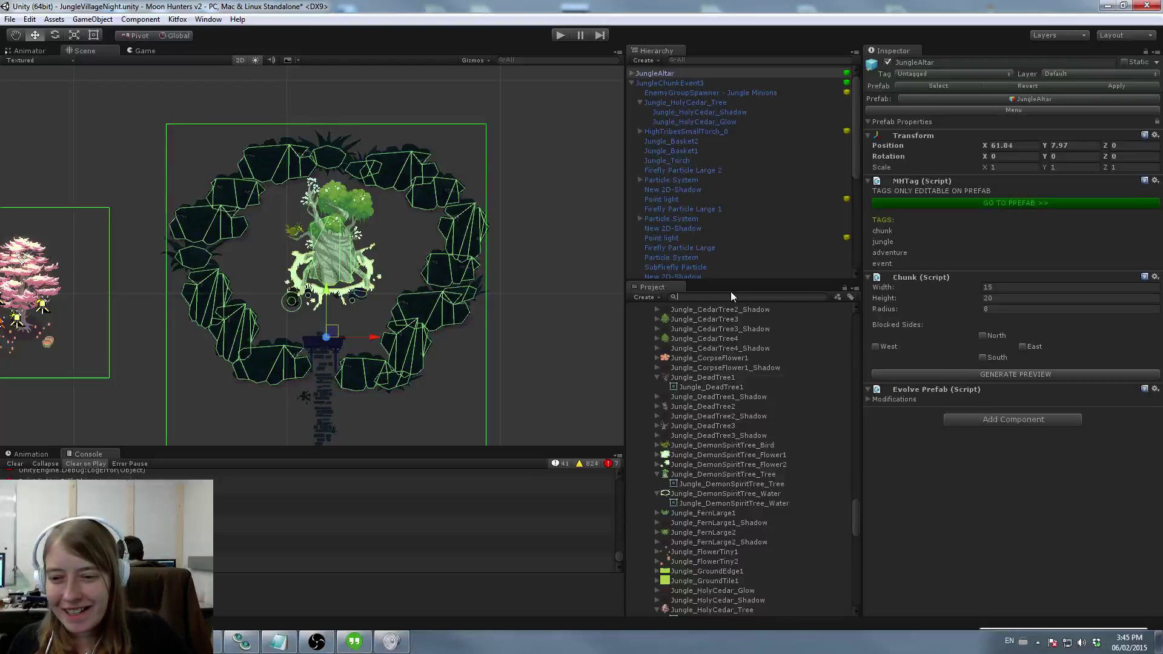
pyautogui.scroll(15, 735, 365)
pyautogui.scroll(-10, 746, 373)
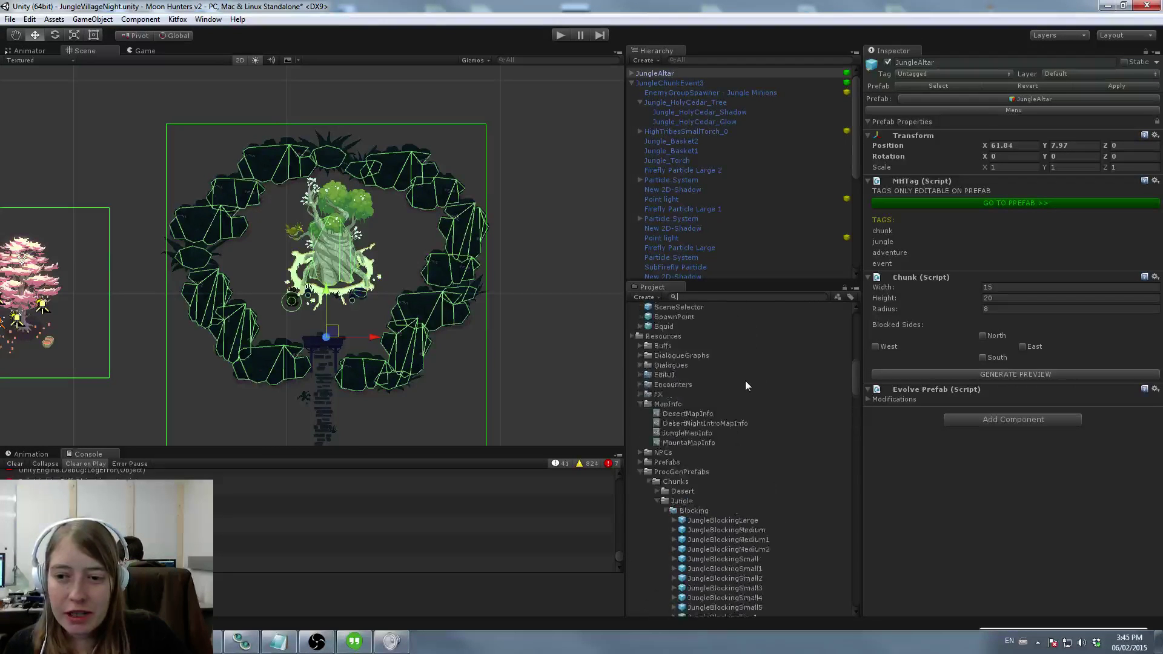
pyautogui.click(9, 18)
pyautogui.click(40, 47)
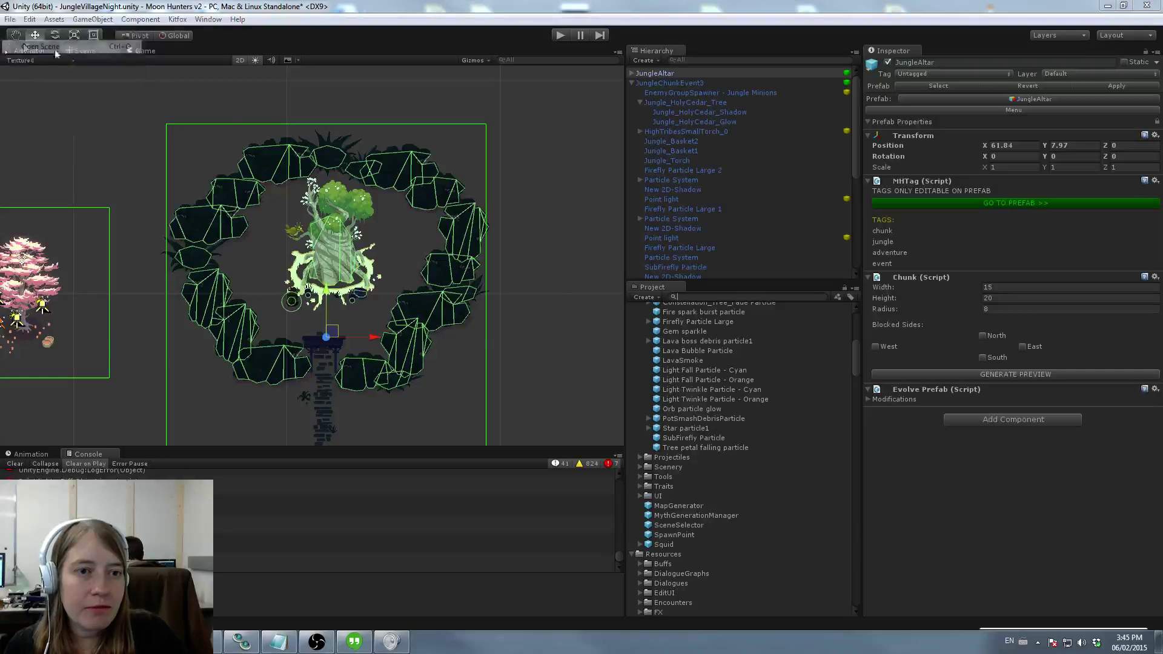
pyautogui.scroll(-3, 167, 240)
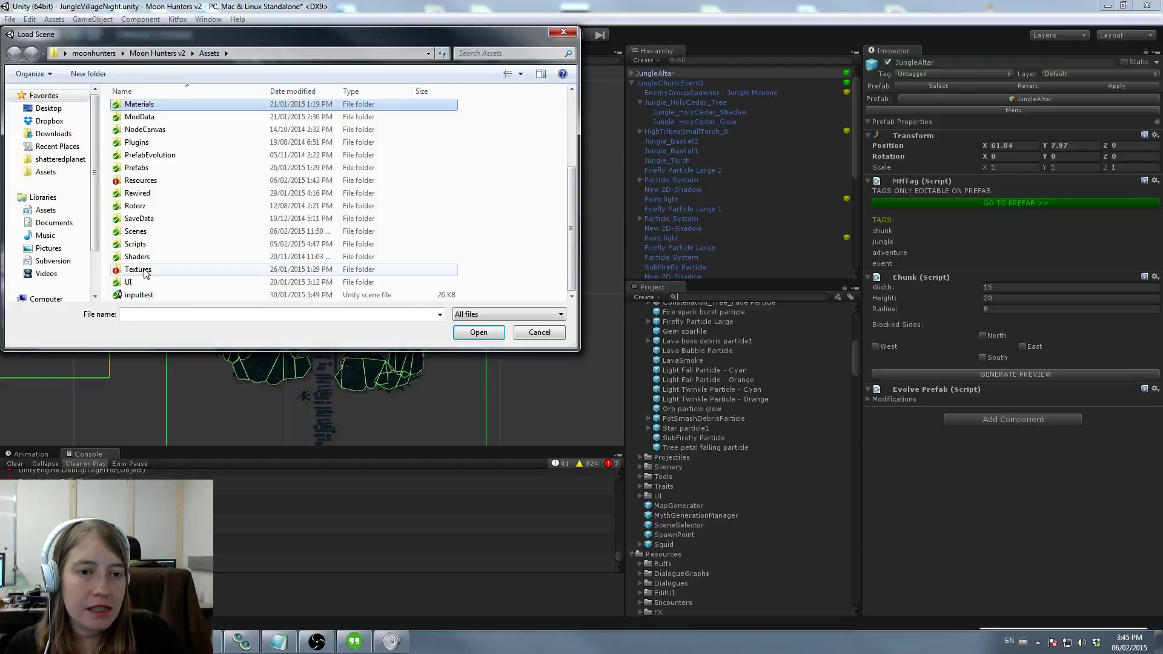
pyautogui.doubleClick(146, 231)
pyautogui.click(152, 237)
pyautogui.doubleClick(131, 109)
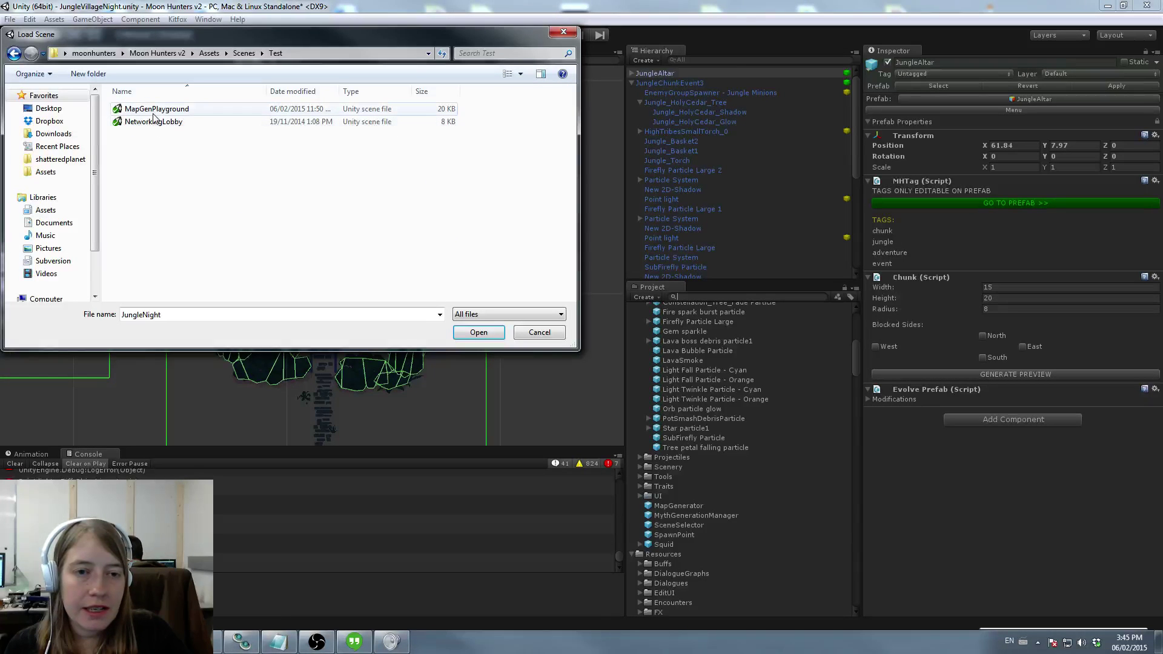
pyautogui.doubleClick(155, 110)
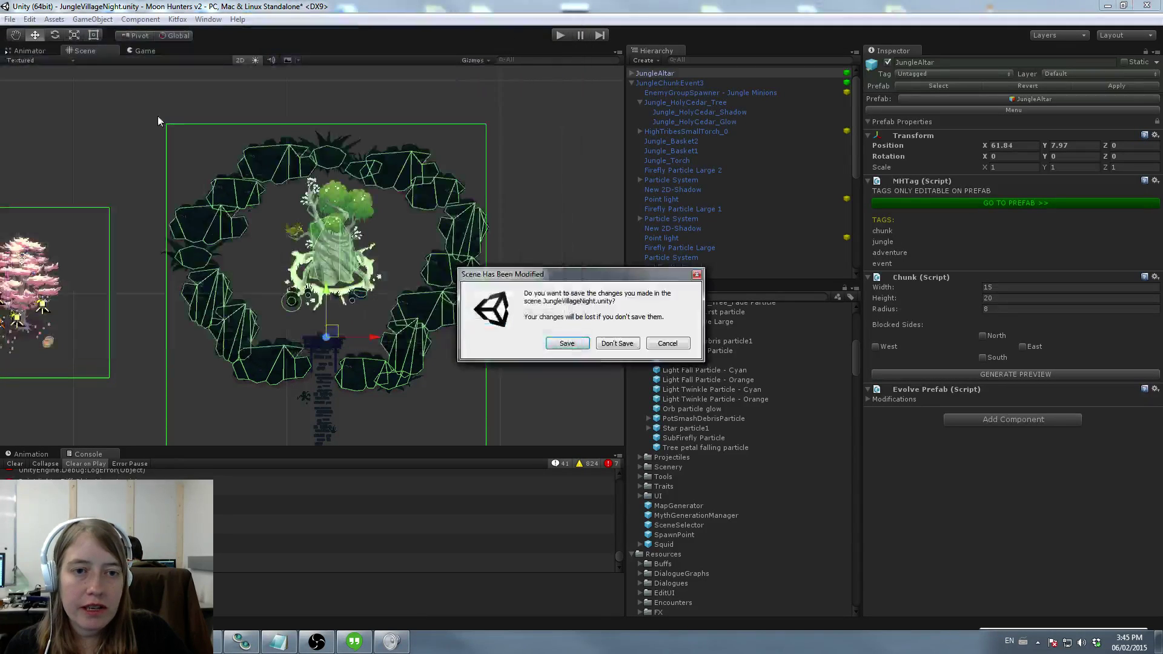
pyautogui.click(617, 343)
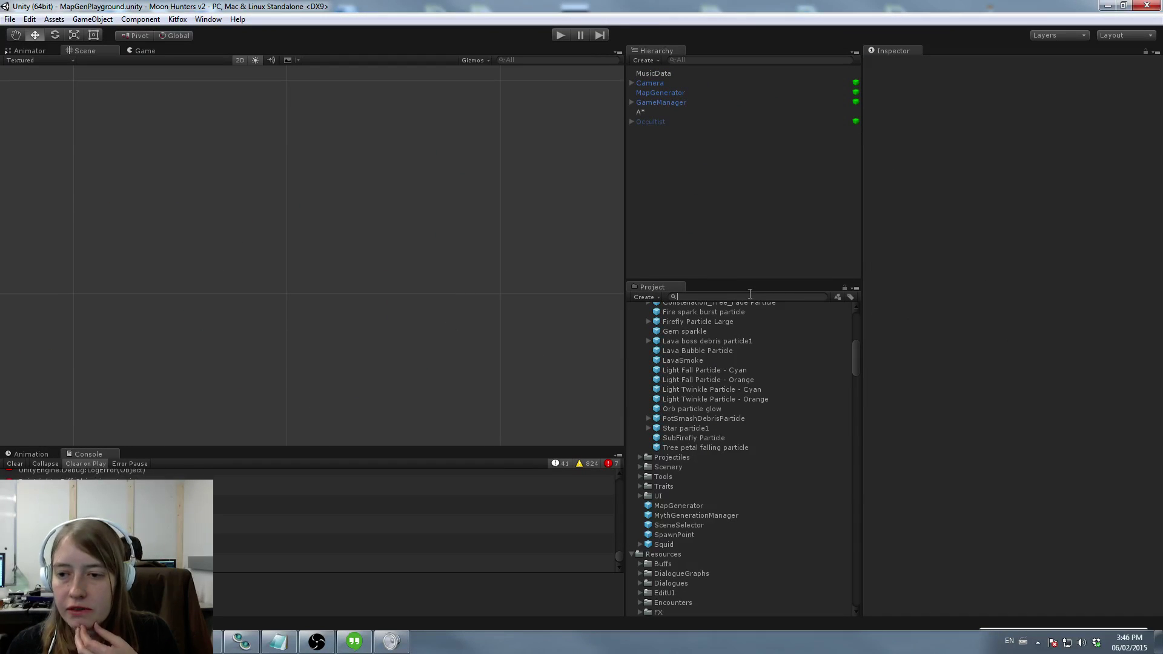
# Step: Set the Map Info of the MapGenerator object to JungleMapInfo
pyautogui.click(666, 93)
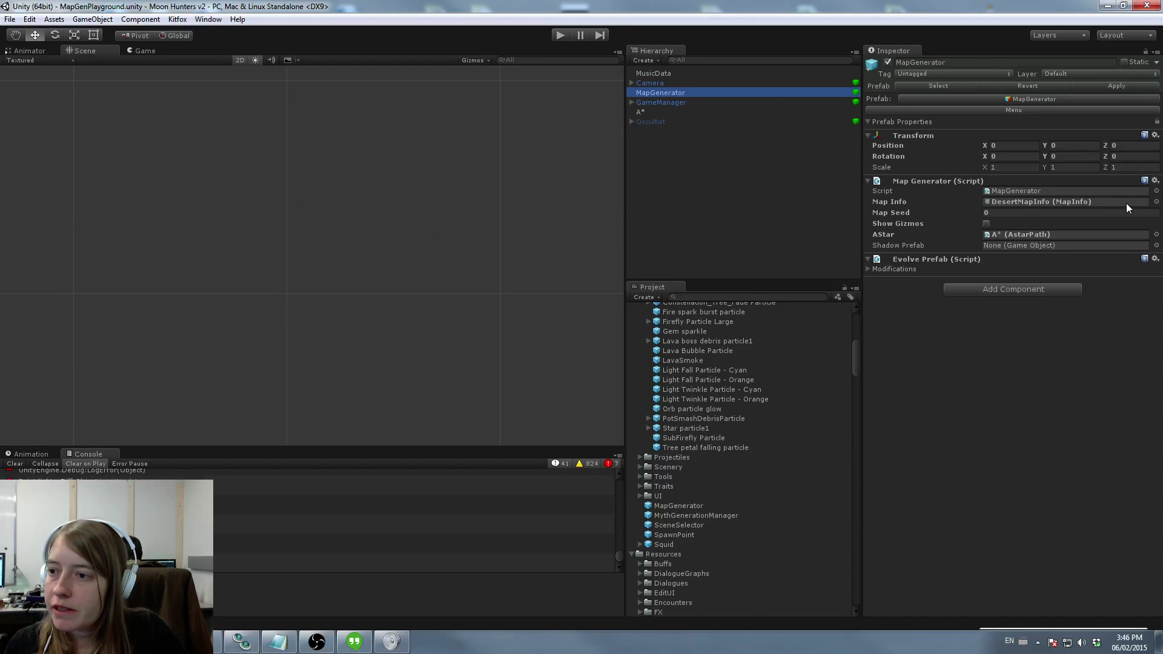
pyautogui.click(1127, 205)
pyautogui.moveTo(682, 523); pyautogui.dragTo(1050, 202)
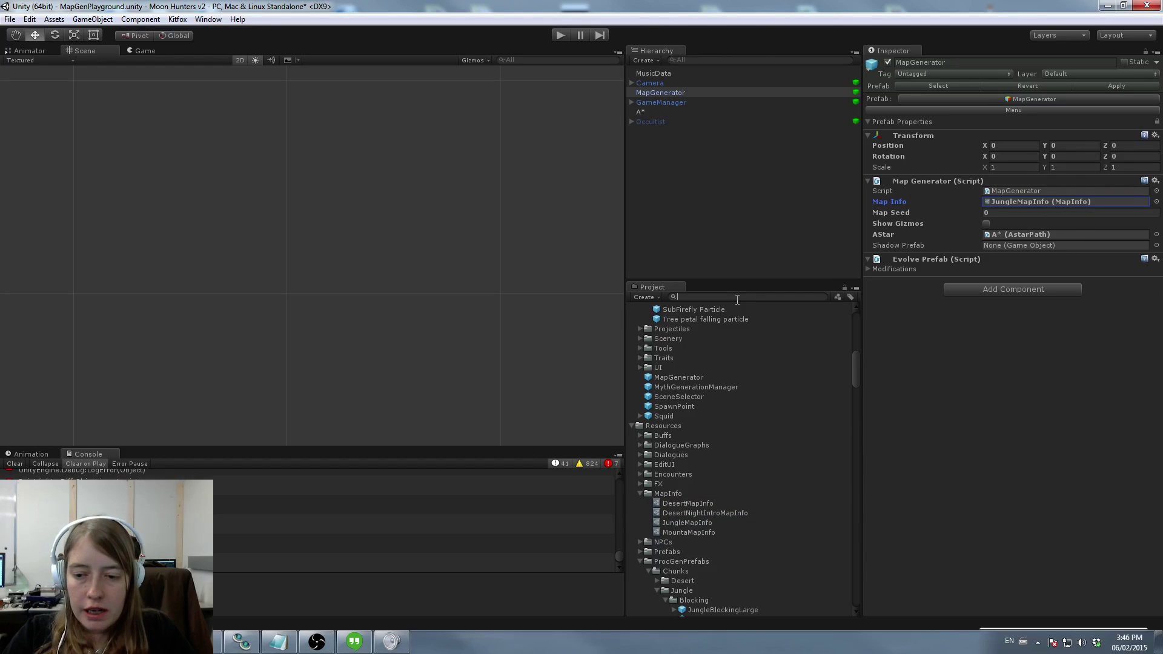
# Step: Search the project assets for "zigg" and clear the search
pyautogui.write('zigg')
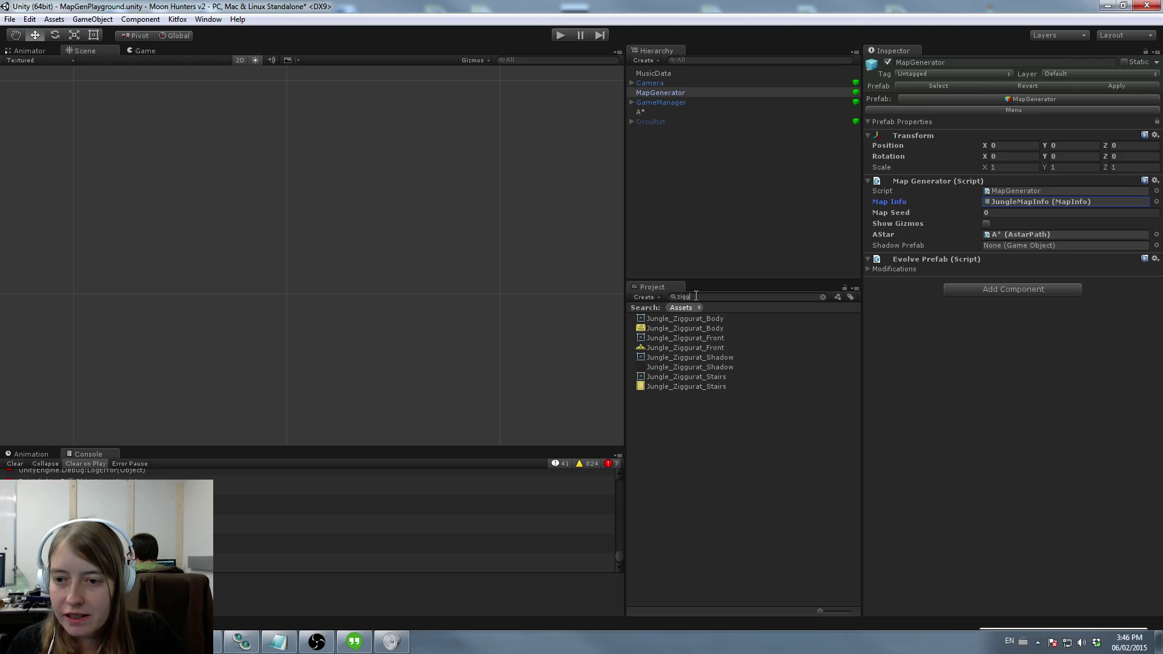
pyautogui.press('BackSpace')
pyautogui.press('BackSpace')
pyautogui.press('BackSpace')
pyautogui.press('BackSpace')
# Step: Find the chunk prefabs by searching for "chunk", duplicate JungleChunkEvent3 and name the copy JungleChunkEventZigg
pyautogui.write('chunk')
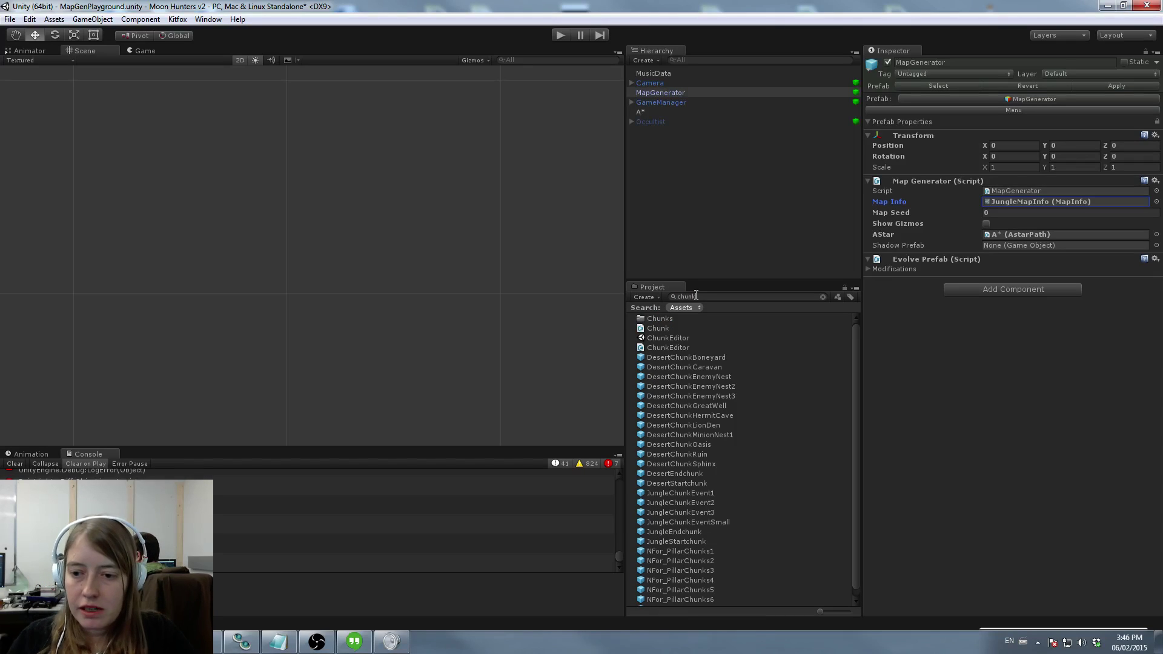
pyautogui.click(701, 504)
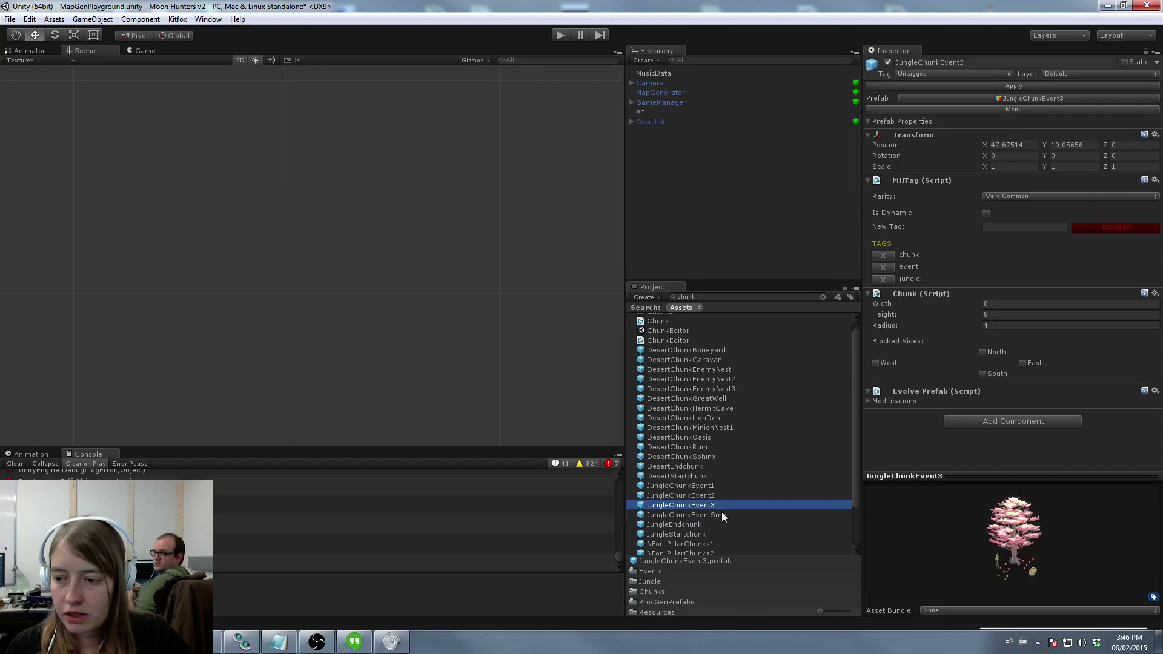
pyautogui.hotkey('ctrl', 'd')
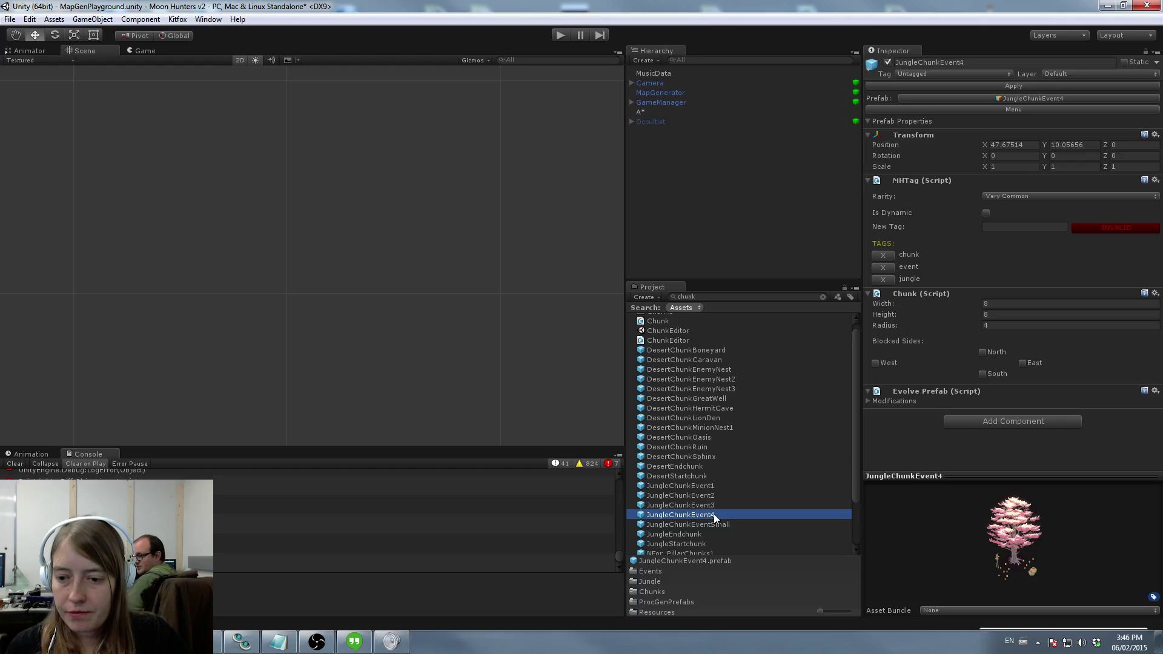
pyautogui.write('Zigg')
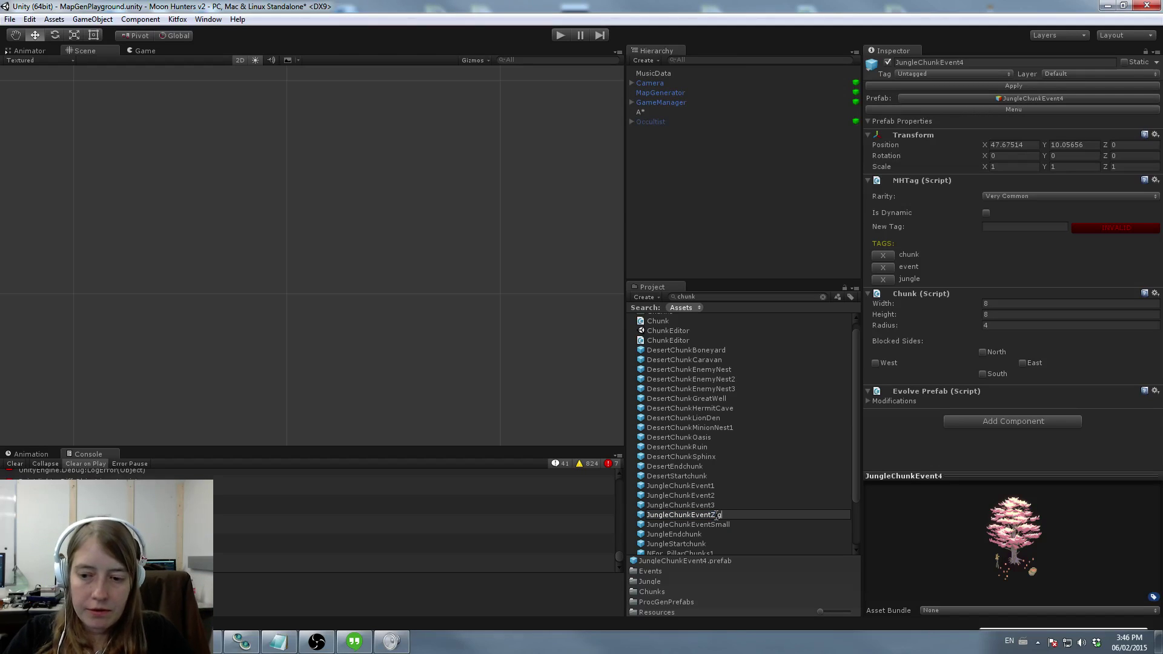
pyautogui.press('Return')
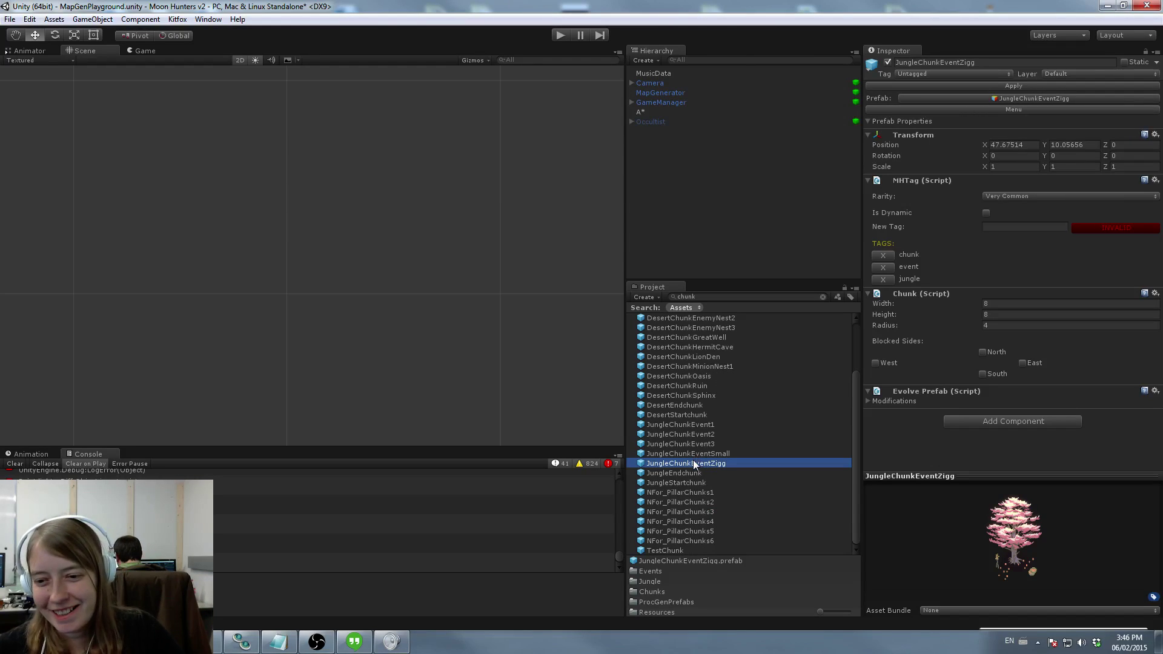
# Step: Place the JungleChunkEventZigg prefab in the scene and delete all its children except EnemyGroupSpawner - Jungle Minions, accepting the lost prefab connection
pyautogui.moveTo(696, 464); pyautogui.dragTo(424, 326)
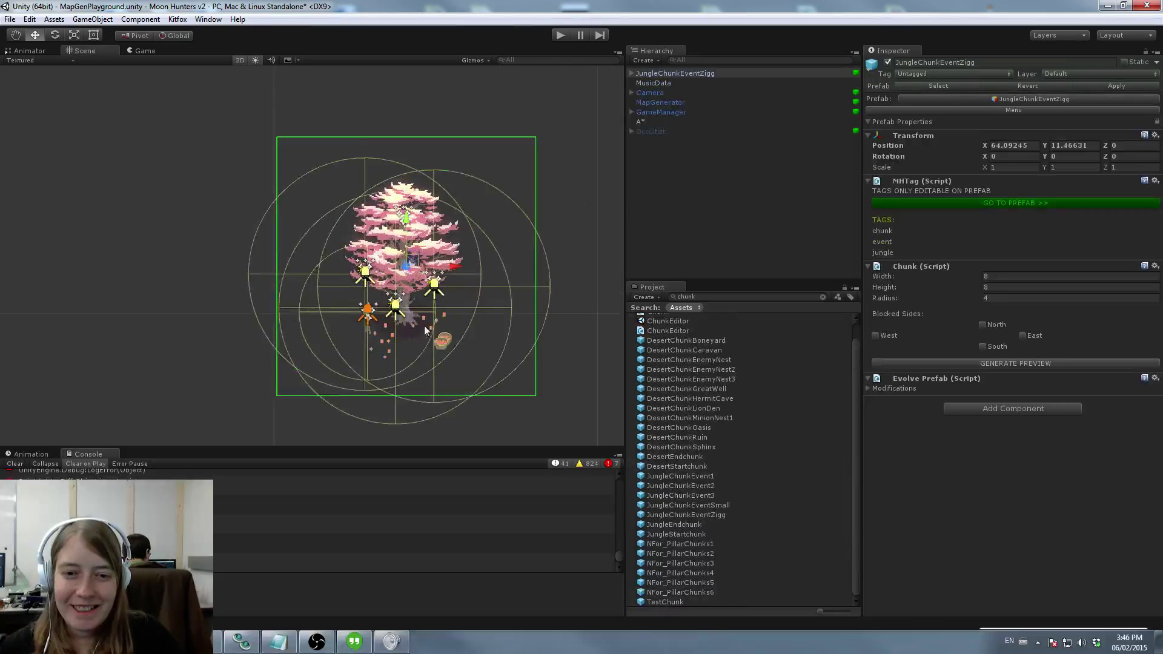
pyautogui.click(633, 74)
pyautogui.click(673, 84)
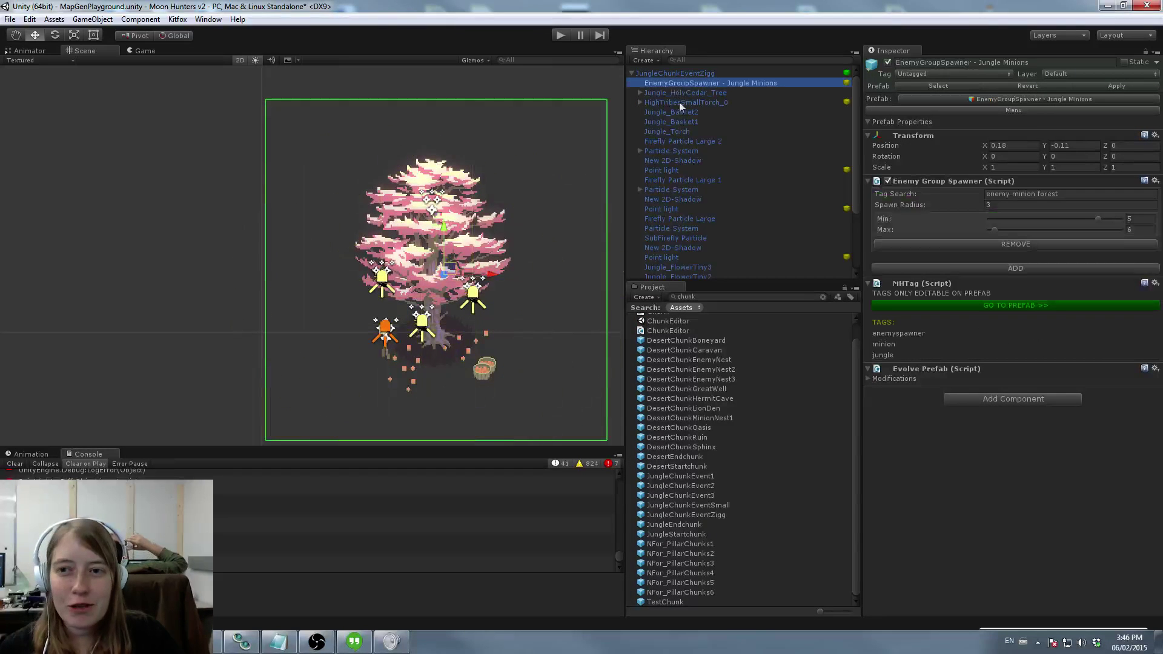
pyautogui.scroll(-3, 688, 182)
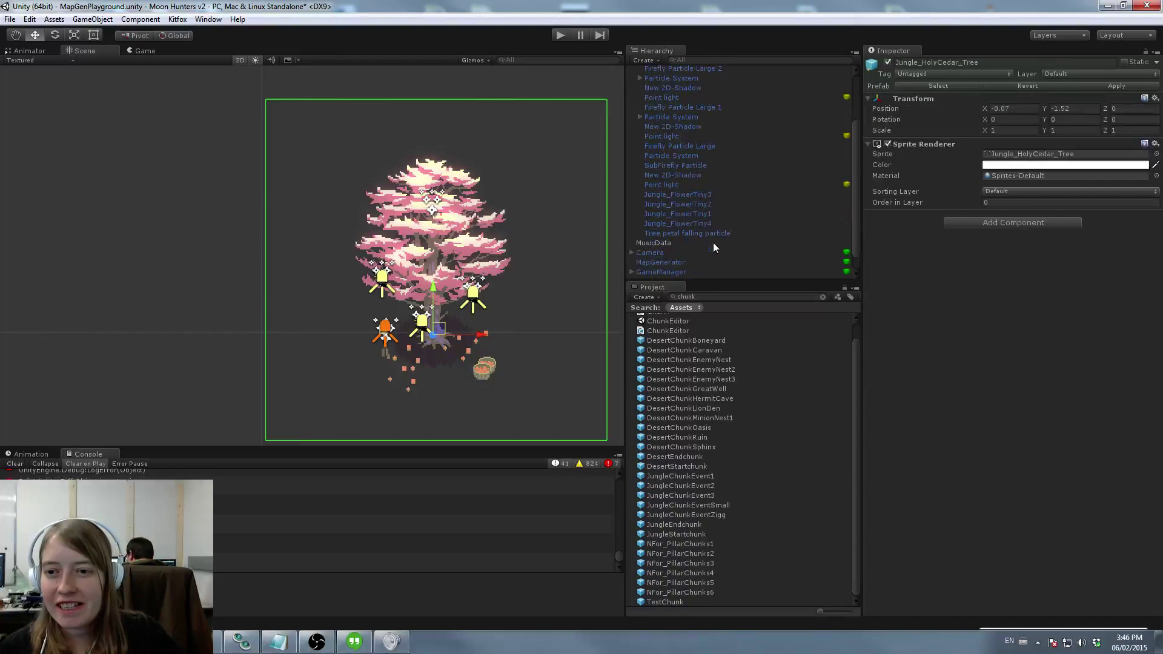
pyautogui.keyDown('shift'); pyautogui.click(701, 235); pyautogui.keyUp('shift')
pyautogui.press('Delete')
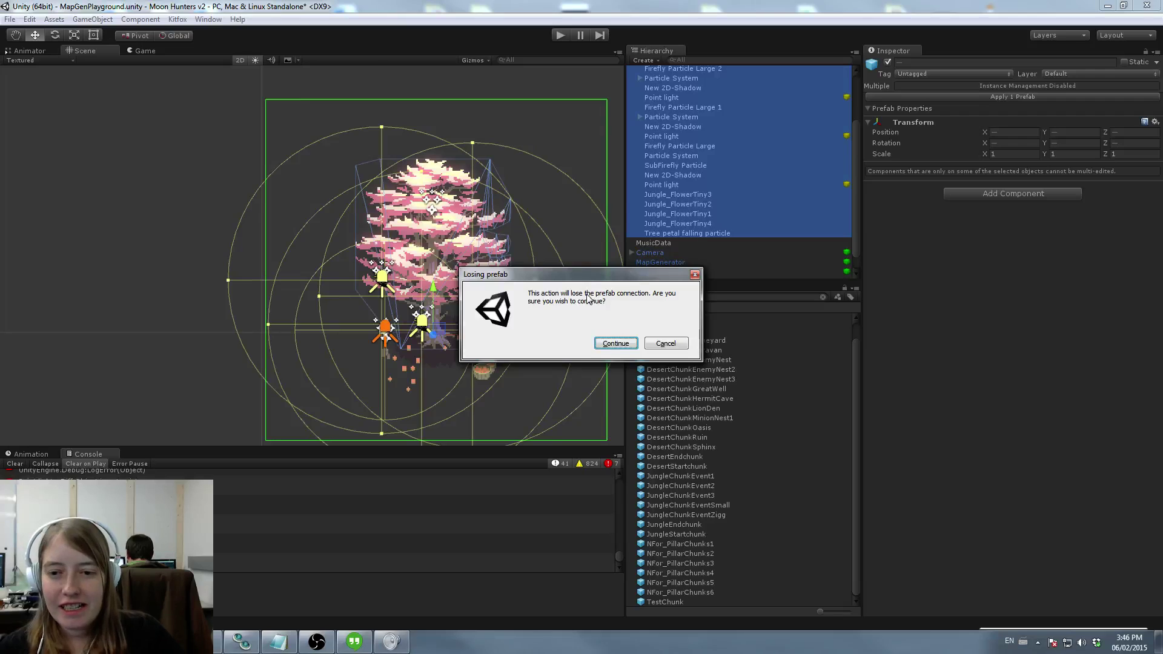
pyautogui.click(615, 343)
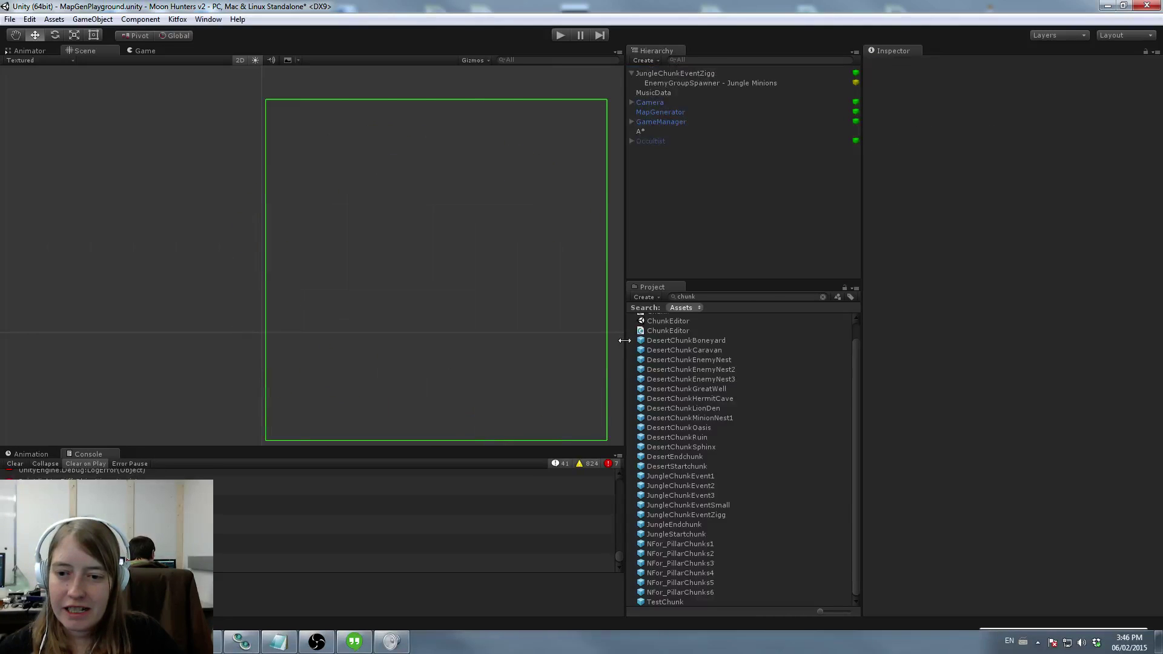
# Step: Place JungleChunkEvent3 in the scene and remove its EnemyGroupSpawner - Jungle Minions child, accepting the lost prefab connection
pyautogui.click(677, 74)
pyautogui.click(726, 297)
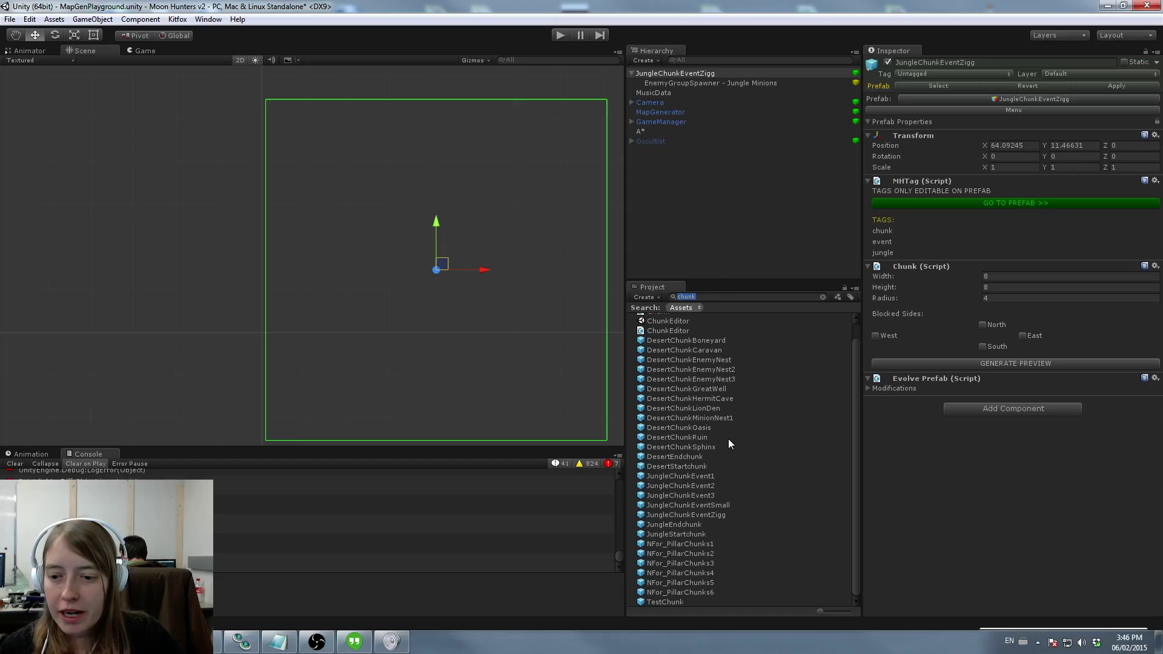
pyautogui.click(687, 496)
pyautogui.moveTo(688, 496); pyautogui.dragTo(118, 200)
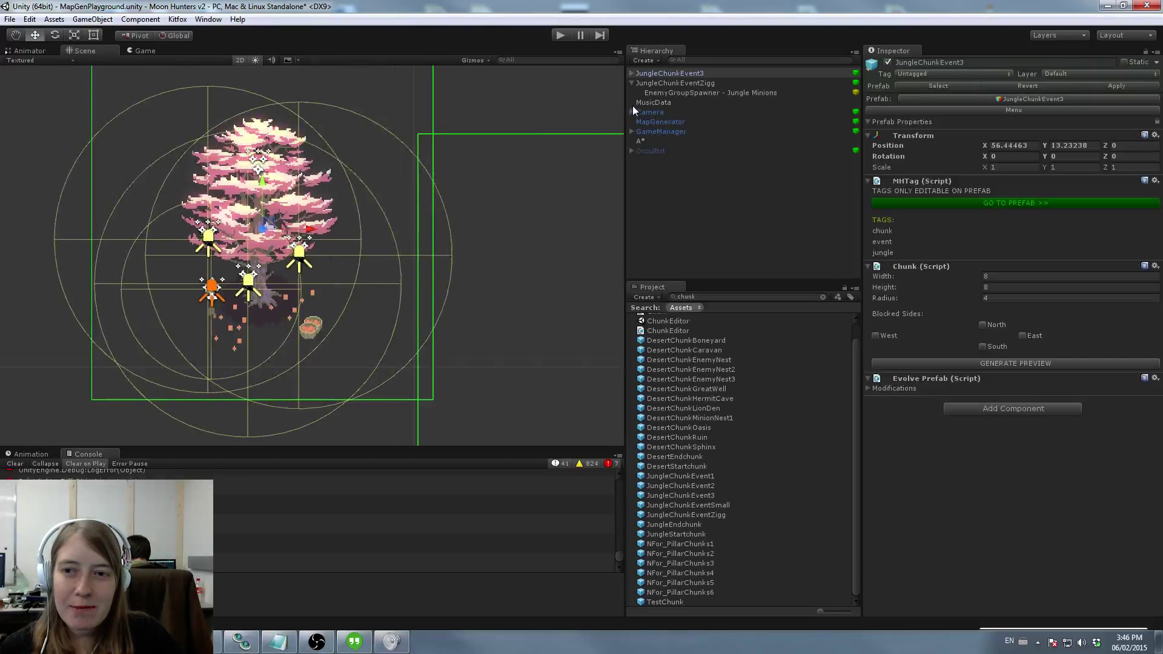
pyautogui.click(631, 73)
pyautogui.moveTo(687, 83); pyautogui.dragTo(673, 127)
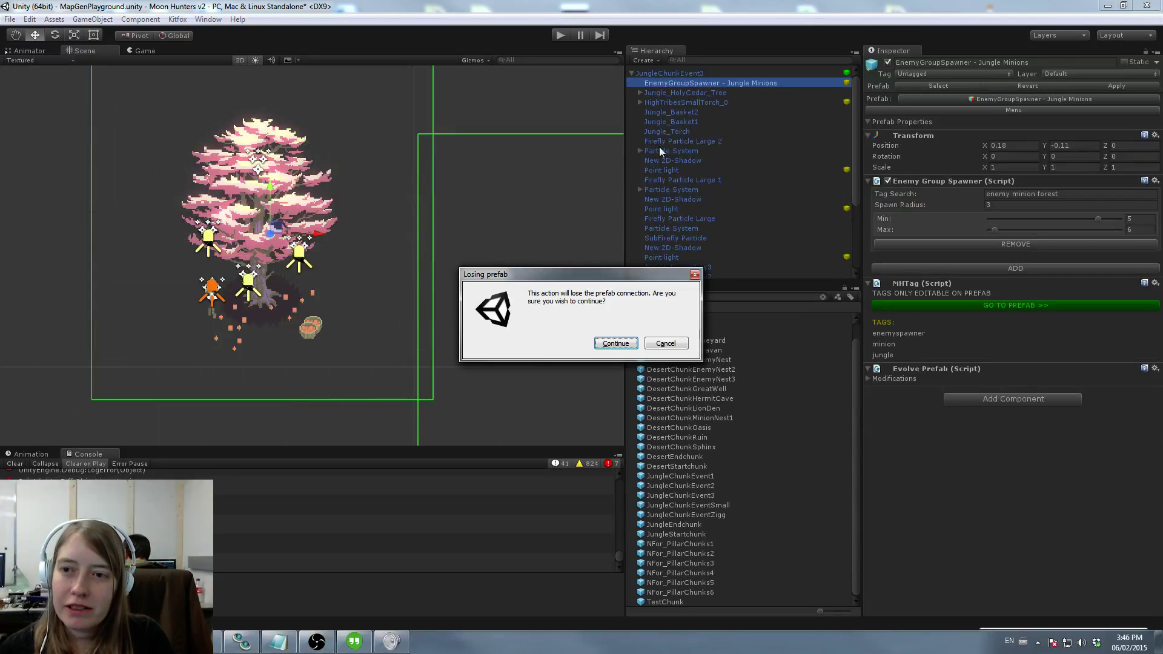
pyautogui.click(603, 341)
pyautogui.moveTo(358, 194); pyautogui.dragTo(363, 255, button='middle')
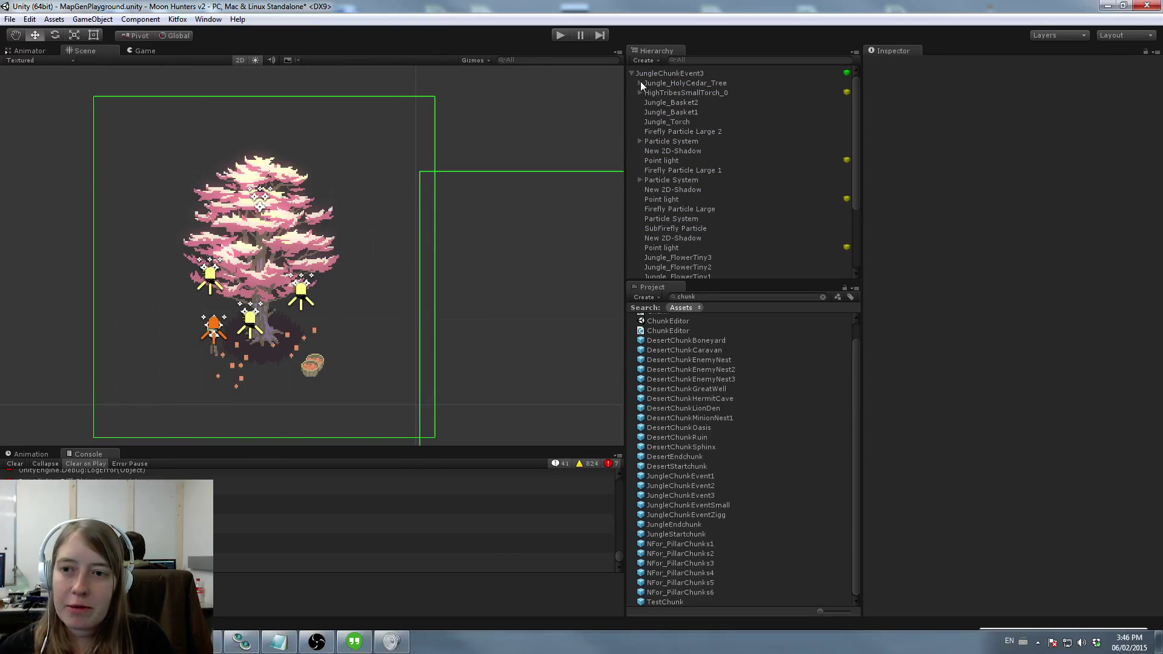
# Step: Apply the changes to the JungleChunkEvent3 prefab and delete its instance from the scene
pyautogui.click(682, 73)
pyautogui.click(1110, 86)
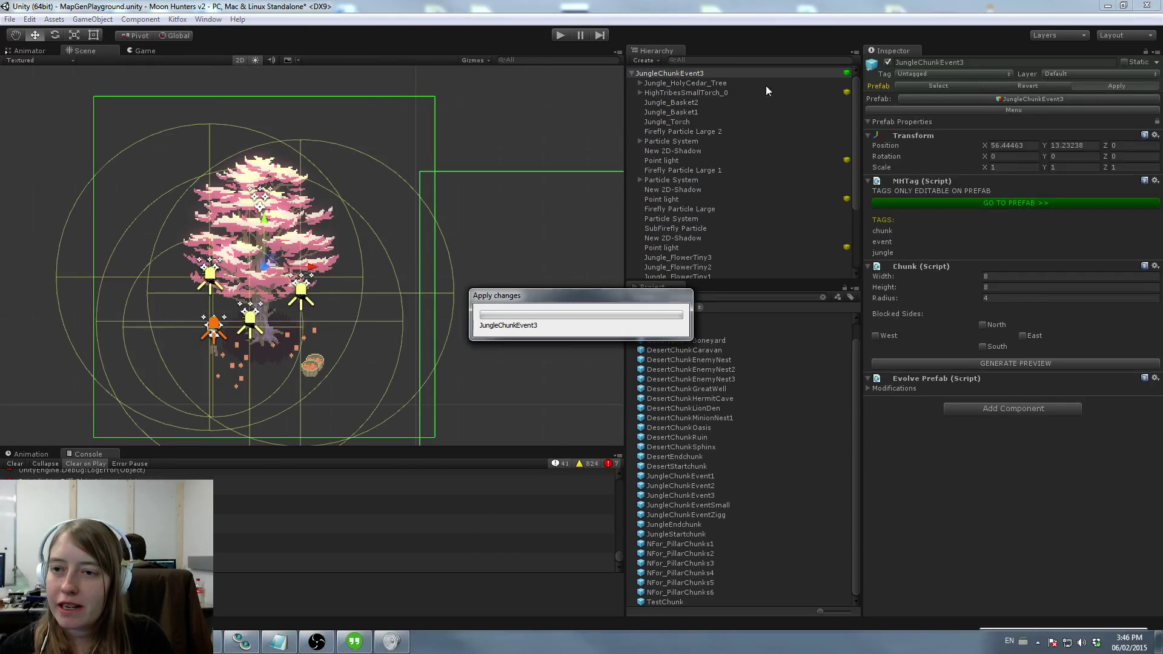
pyautogui.click(683, 71)
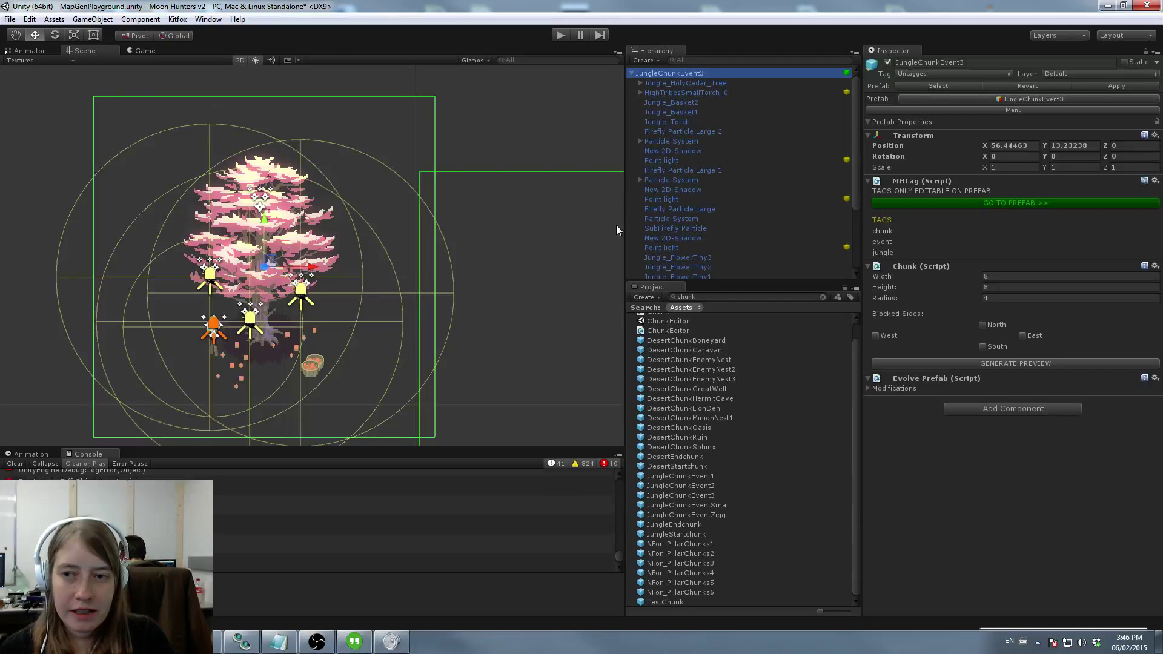
pyautogui.press('Delete')
pyautogui.moveTo(532, 256); pyautogui.dragTo(283, 163, button='middle')
# Step: Search the assets for "zigg" and add Jungle_Ziggurat_Body, Jungle_Ziggurat_Front and Jungle_Ziggurat_Stairs as children of JungleChunkEventZigg
pyautogui.click(683, 83)
pyautogui.click(682, 77)
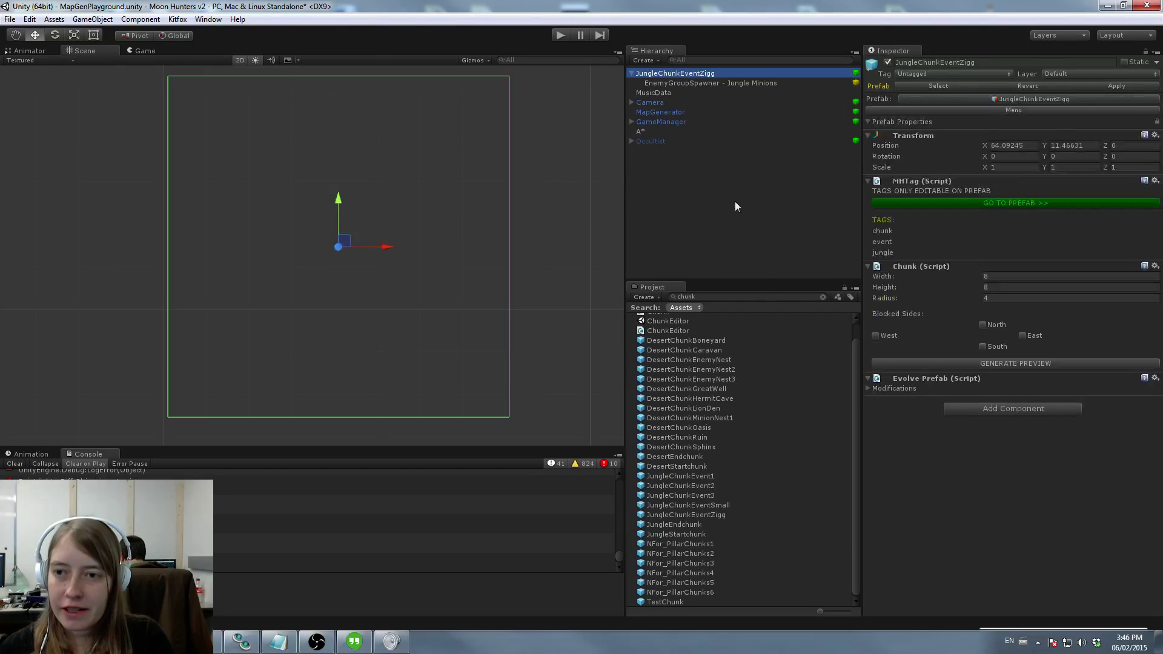
pyautogui.click(748, 298)
pyautogui.press('BackSpace')
pyautogui.press('BackSpace')
pyautogui.press('BackSpace')
pyautogui.press('BackSpace')
pyautogui.press('BackSpace')
pyautogui.write('zigg')
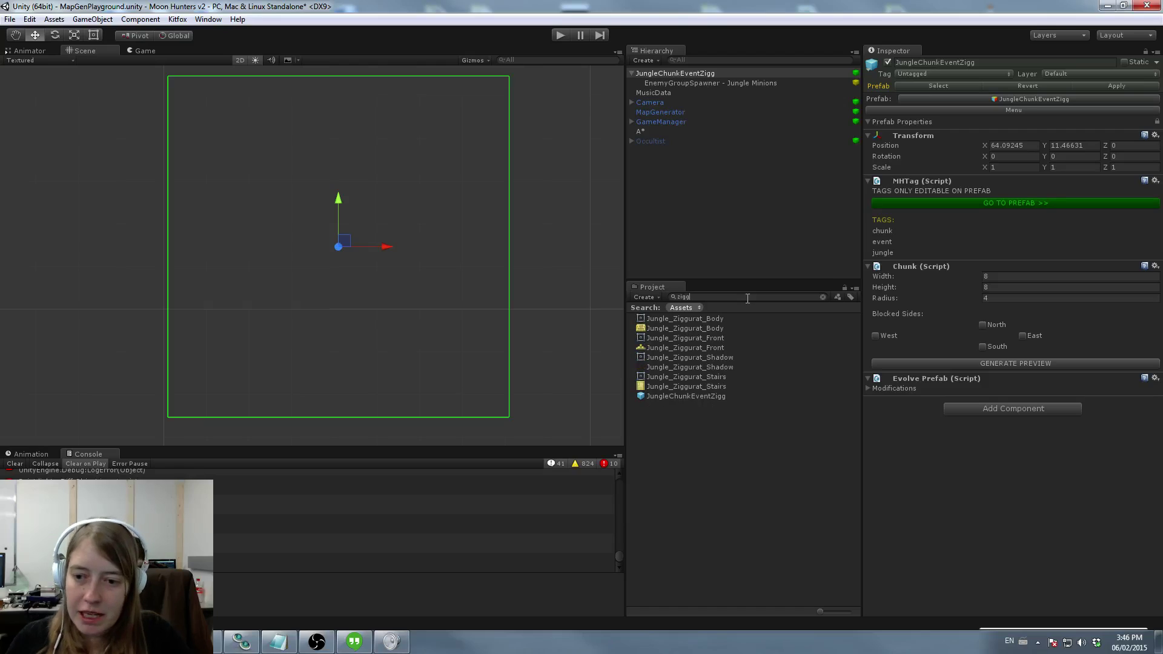
pyautogui.moveTo(696, 317); pyautogui.dragTo(671, 75)
pyautogui.moveTo(687, 347); pyautogui.dragTo(699, 75)
pyautogui.moveTo(698, 388); pyautogui.dragTo(693, 77)
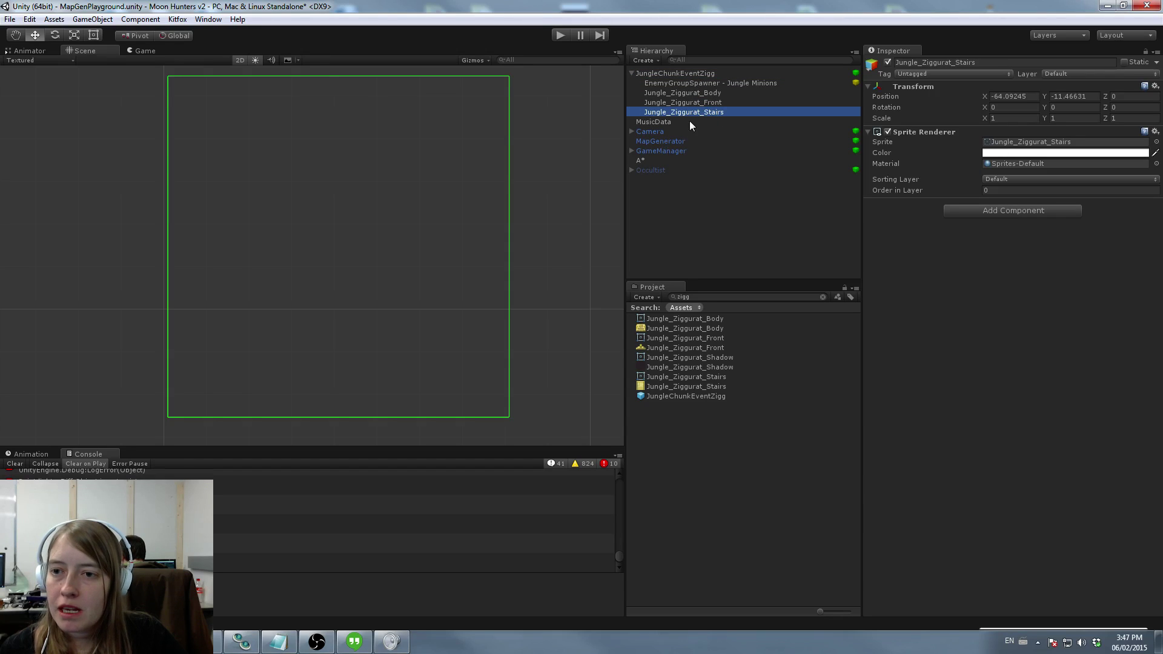
# Step: Set the X and Y positions of the ziggurat's stairs, front and body sprites to 0
pyautogui.click(1024, 98)
pyautogui.write('0')
pyautogui.press('Return')
pyautogui.click(683, 102)
pyautogui.click(1030, 97)
pyautogui.write('0')
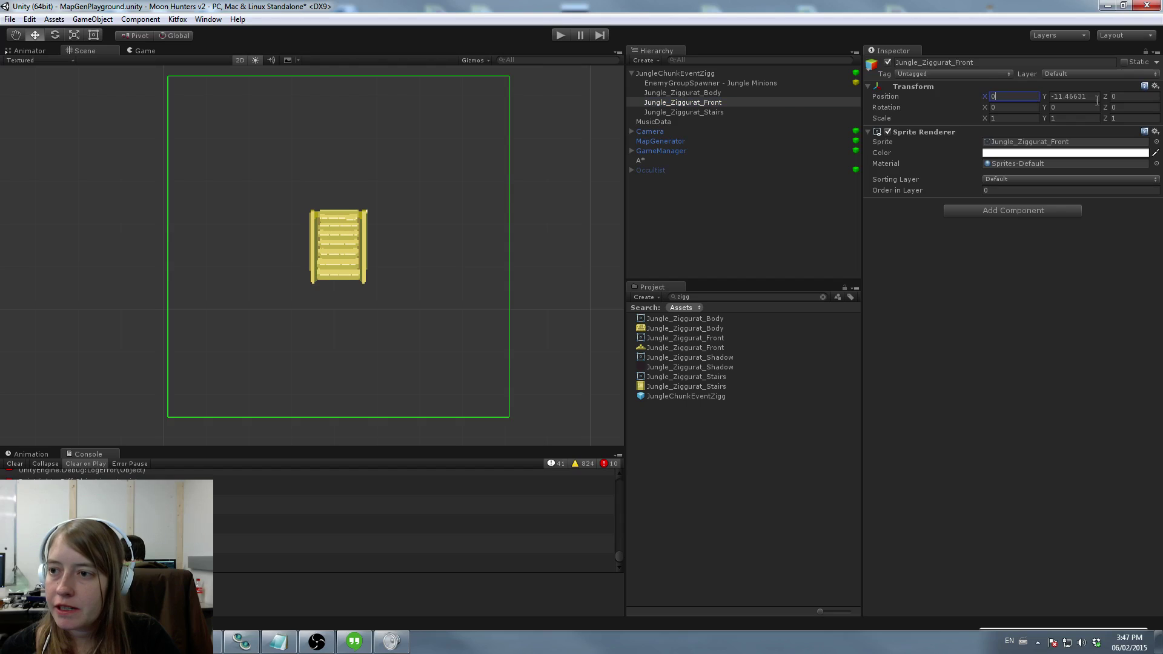
pyautogui.press('Tab')
pyautogui.write('0')
pyautogui.click(690, 92)
pyautogui.click(1011, 96)
pyautogui.write('0')
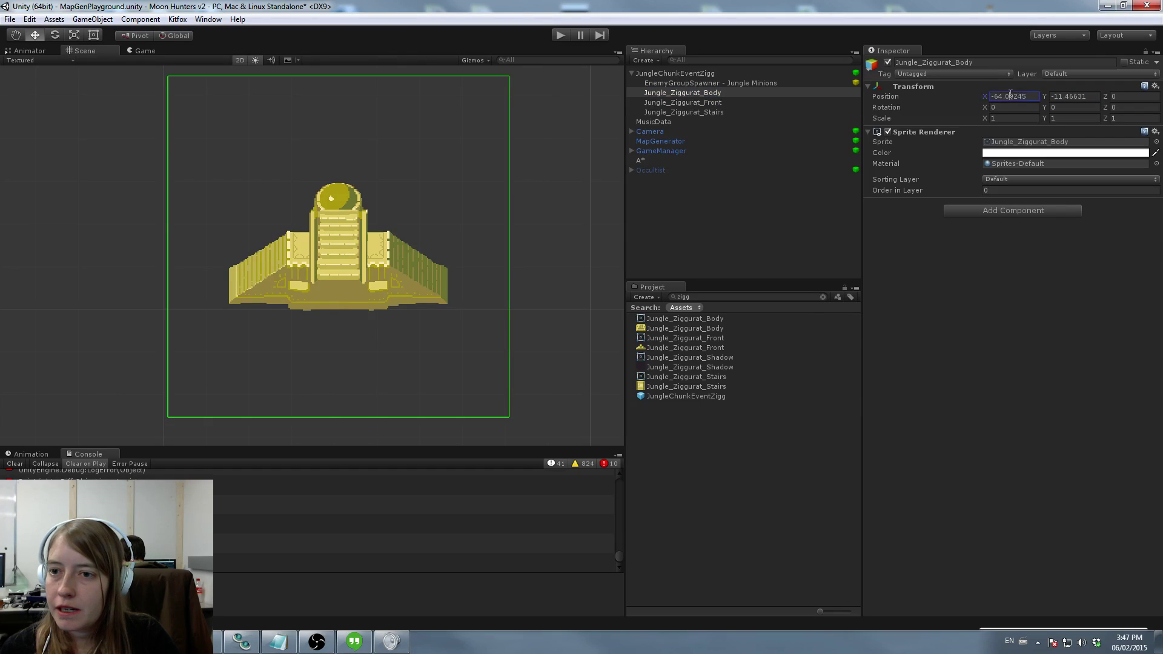
pyautogui.press('Tab')
pyautogui.write('0')
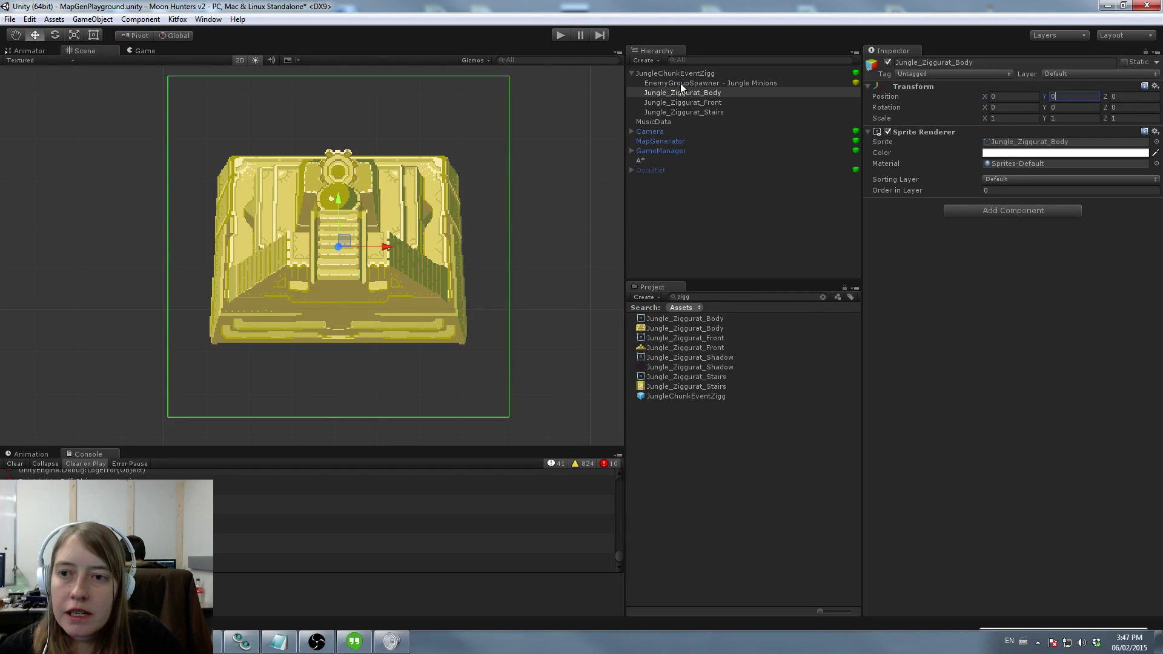
# Step: Lower the ziggurat's front to about Y -1.74 and its stairs to about Y -3.11, and shift all three sprites up together within the chunk
pyautogui.click(689, 112)
pyautogui.moveTo(346, 238); pyautogui.dragTo(358, 340)
pyautogui.click(688, 102)
pyautogui.click(343, 249)
pyautogui.moveTo(343, 248); pyautogui.dragTo(344, 321)
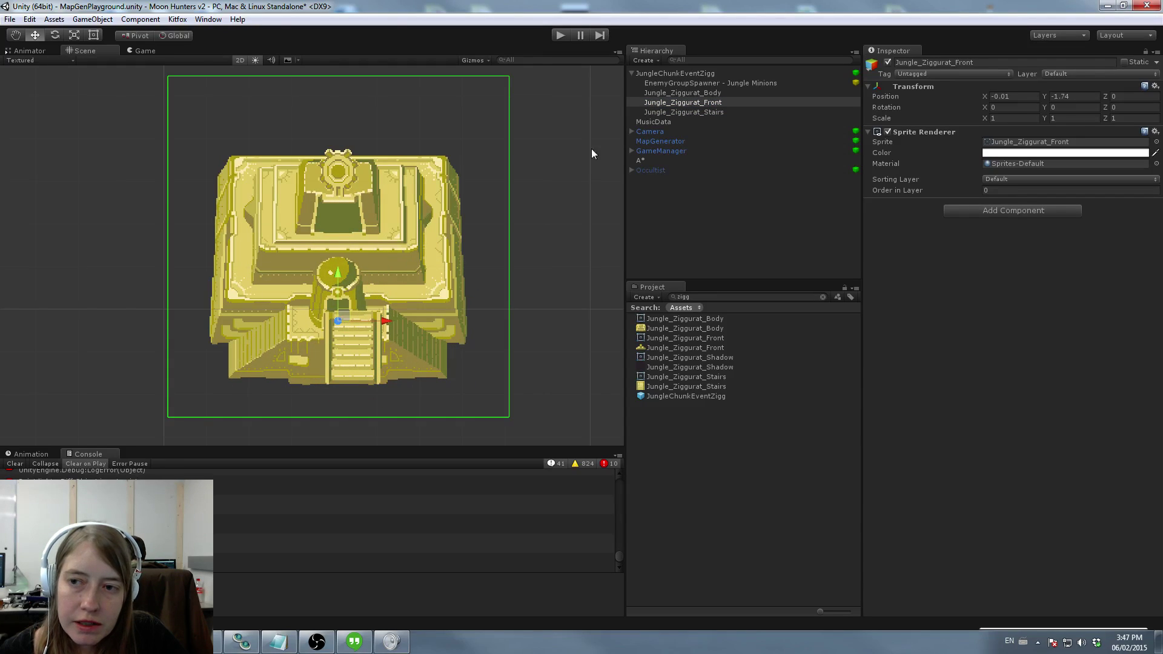
pyautogui.click(702, 111)
pyautogui.moveTo(346, 362)
pyautogui.mouseDown()
pyautogui.moveTo(347, 387)
pyautogui.moveTo(345, 378)
pyautogui.mouseUp()
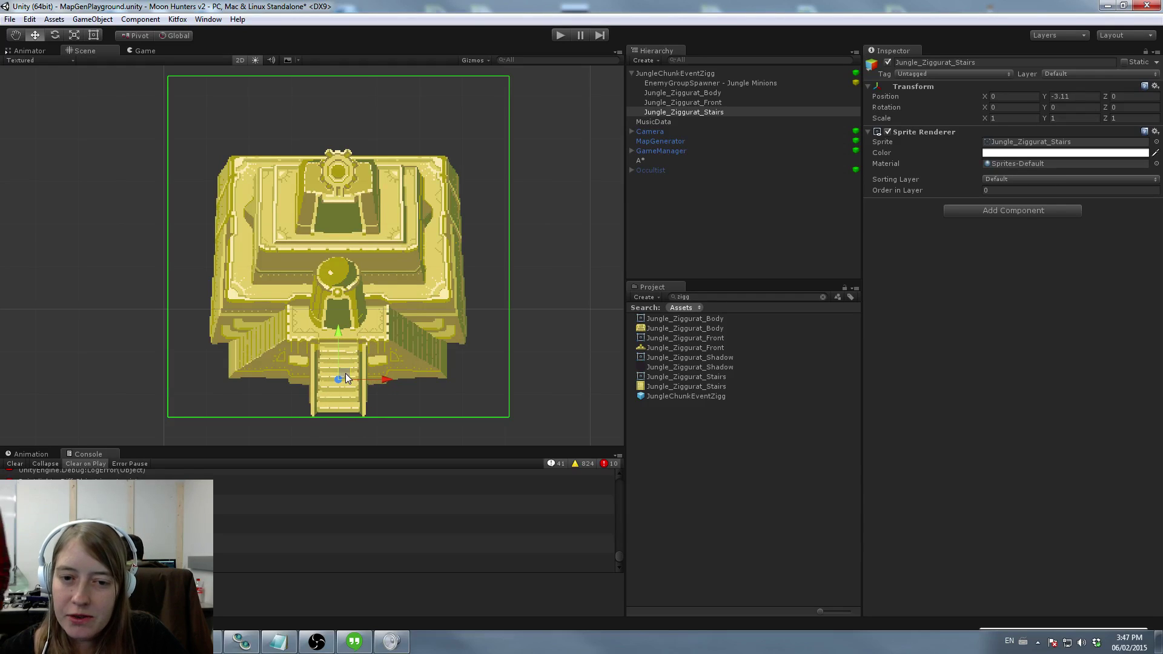
pyautogui.keyDown('shift'); pyautogui.click(706, 95); pyautogui.keyUp('shift')
pyautogui.moveTo(342, 375); pyautogui.dragTo(345, 309)
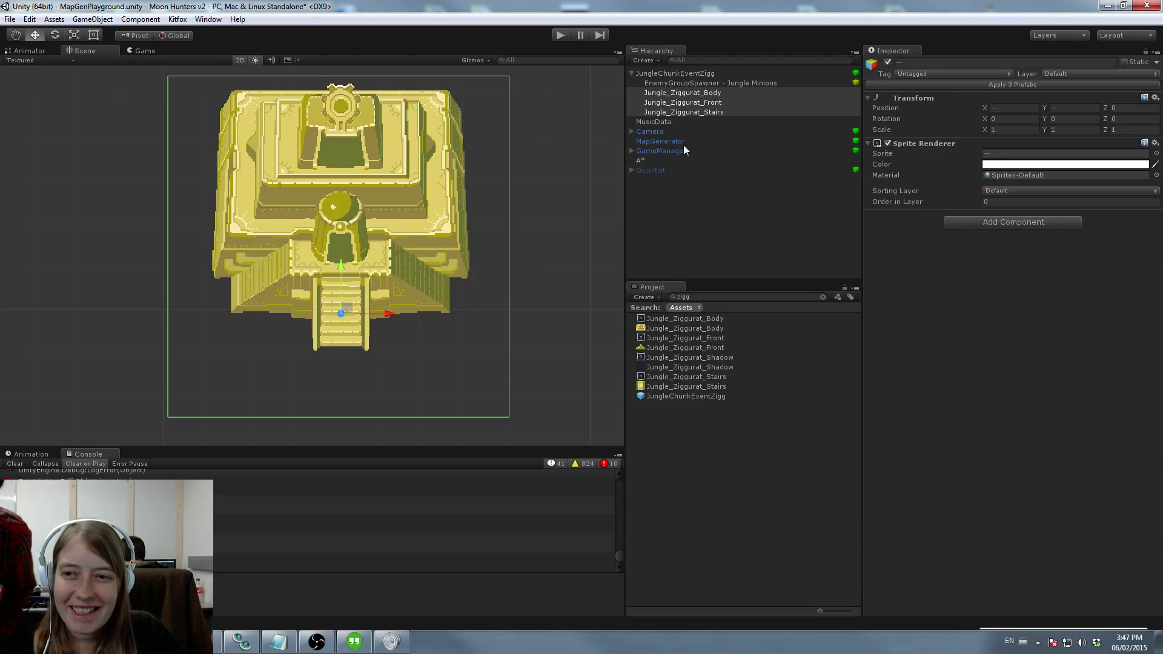
# Step: Move the pivot of the Jungle_Ziggurat_Front sprite near its base, at about X 0.497, Y 0.134, and apply it
pyautogui.click(695, 103)
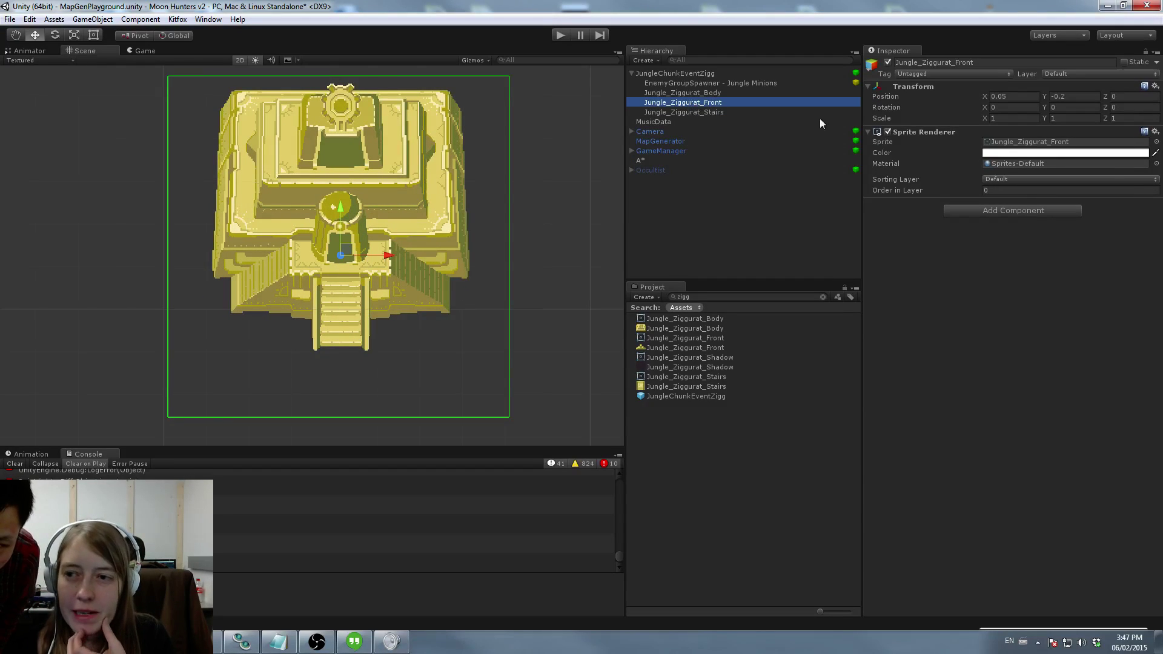
pyautogui.click(1156, 141)
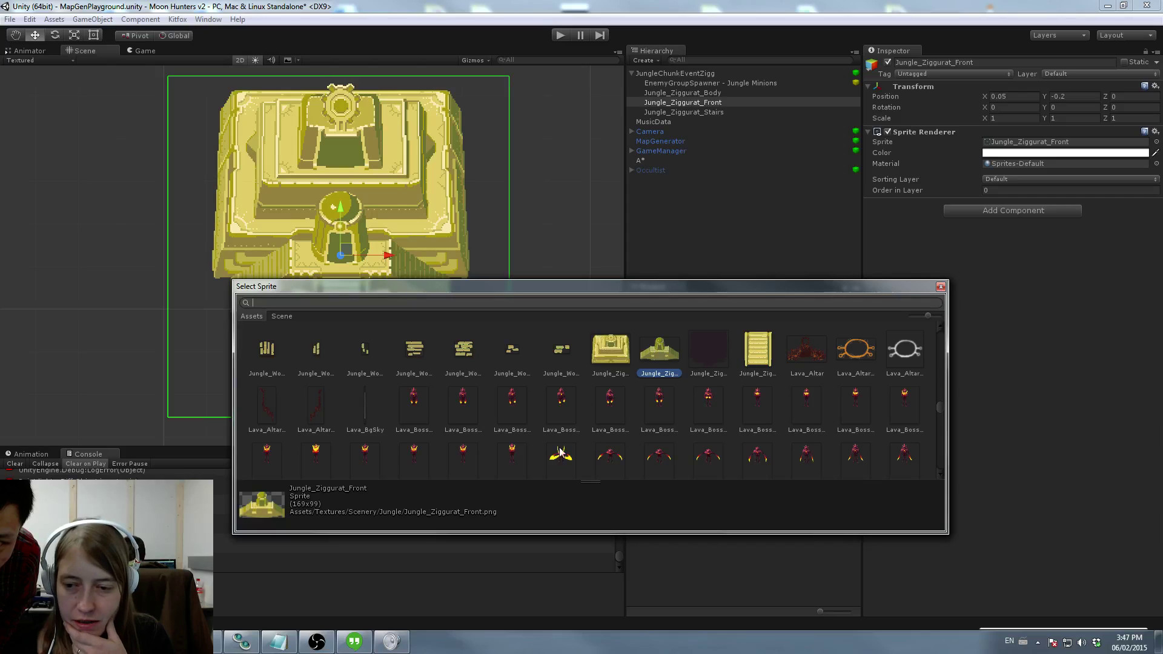
pyautogui.click(1030, 141)
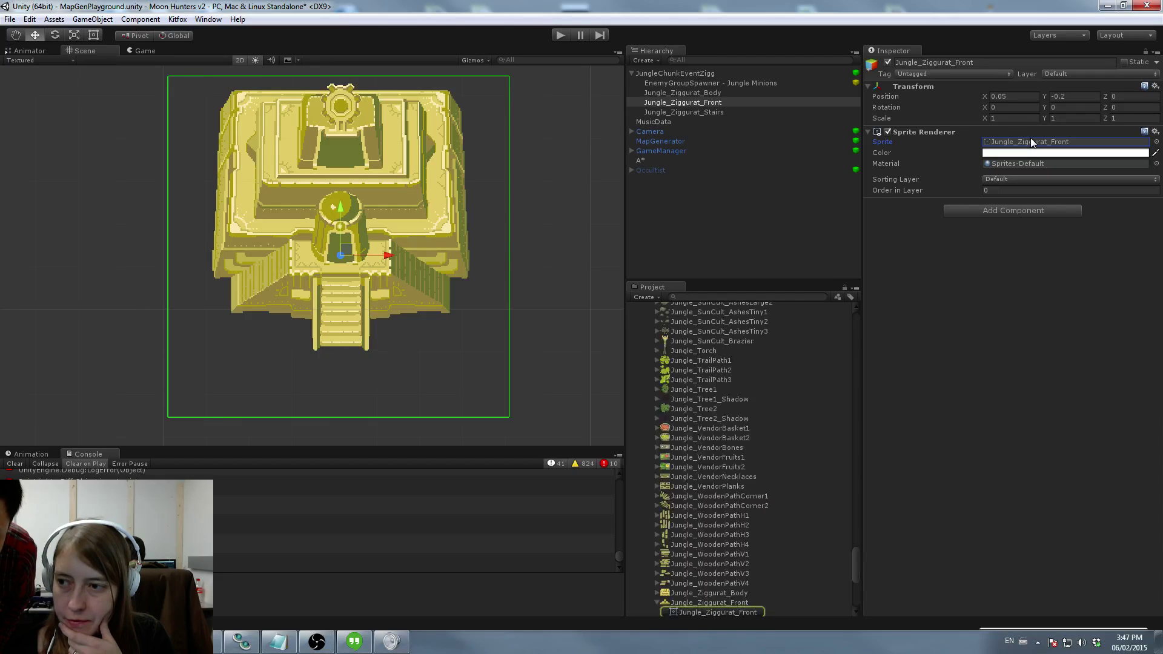
pyautogui.scroll(-3, 717, 594)
pyautogui.click(707, 531)
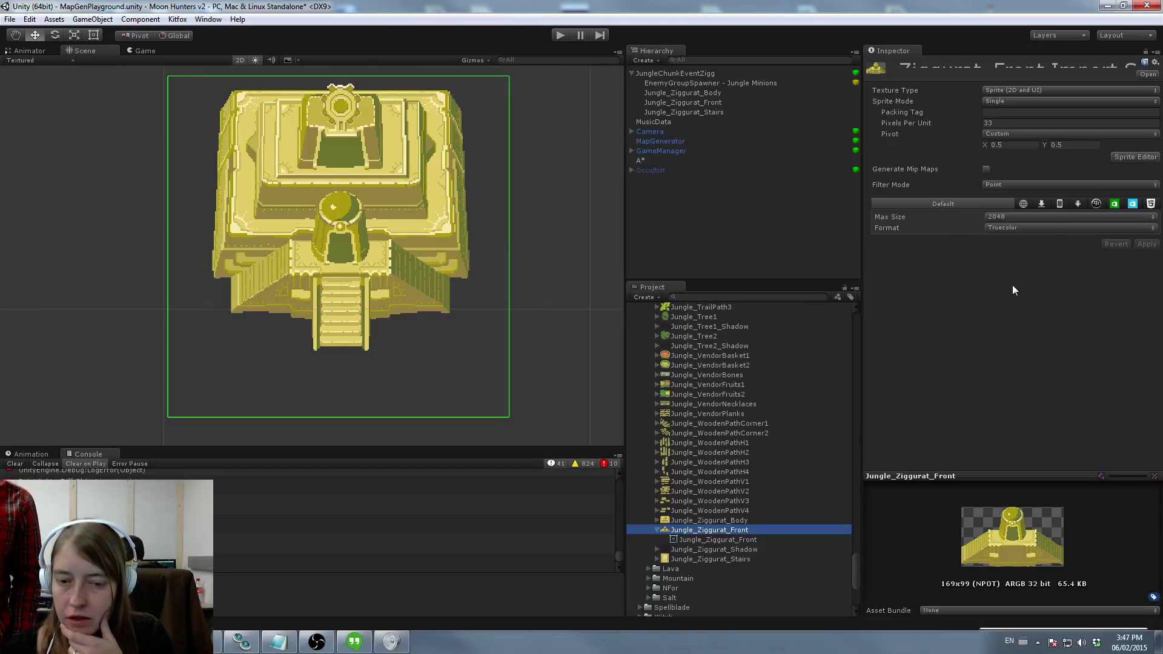
pyautogui.click(1127, 157)
pyautogui.moveTo(253, 213); pyautogui.dragTo(256, 305)
pyautogui.click(384, 27)
pyautogui.click(513, 10)
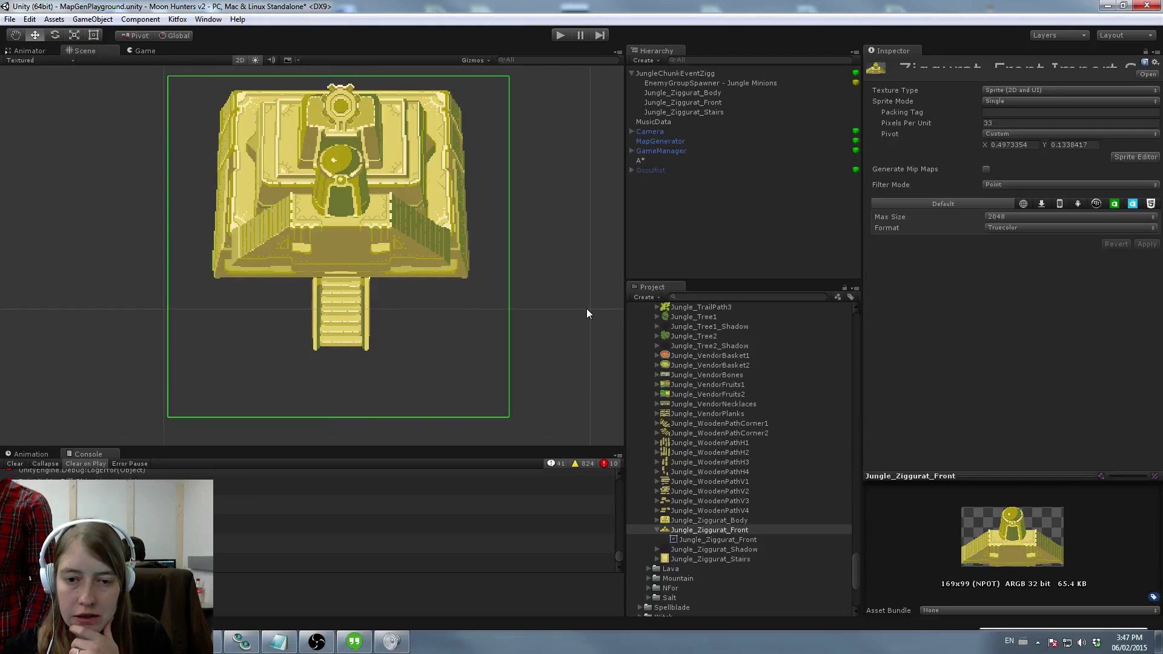
# Step: Move the pivot of the Jungle_Ziggurat_Body sprite slightly below its centre, at about X 0.503, Y 0.462, and apply it
pyautogui.click(724, 531)
pyautogui.click(736, 520)
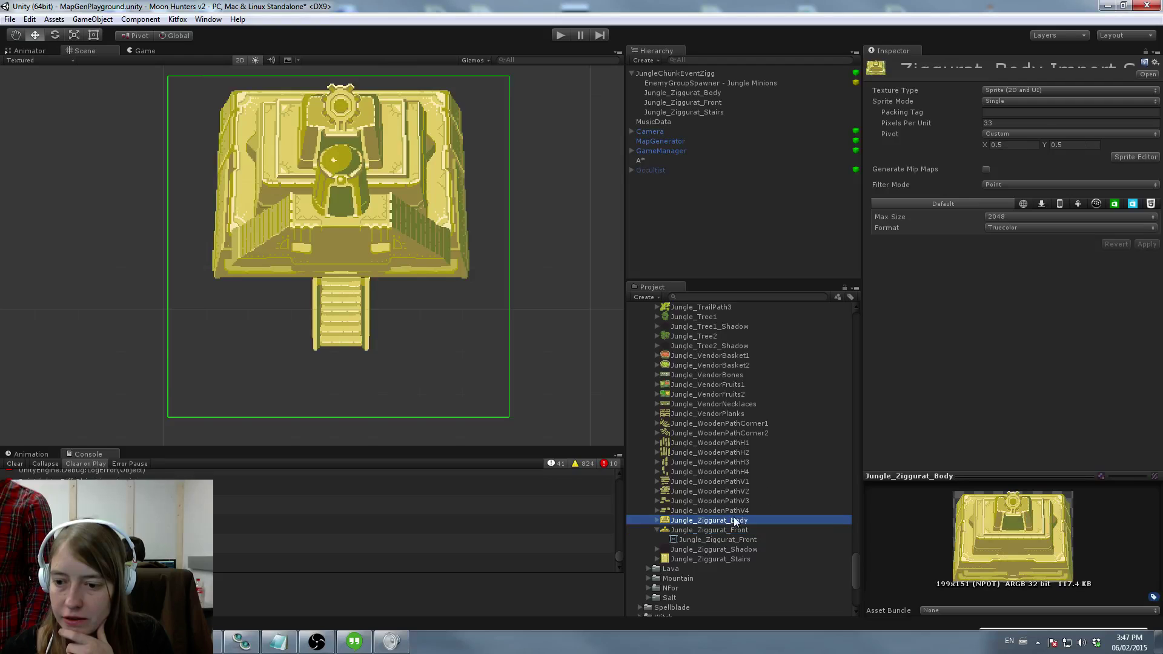
pyautogui.click(985, 169)
pyautogui.click(1135, 156)
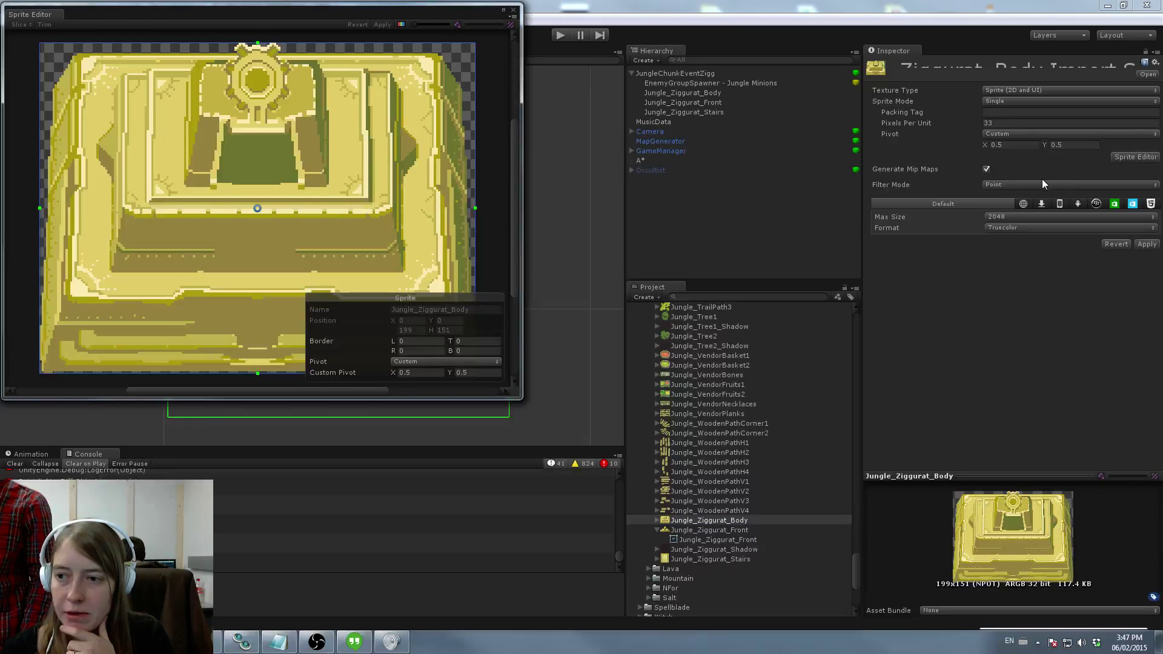
pyautogui.click(987, 169)
pyautogui.click(237, 205)
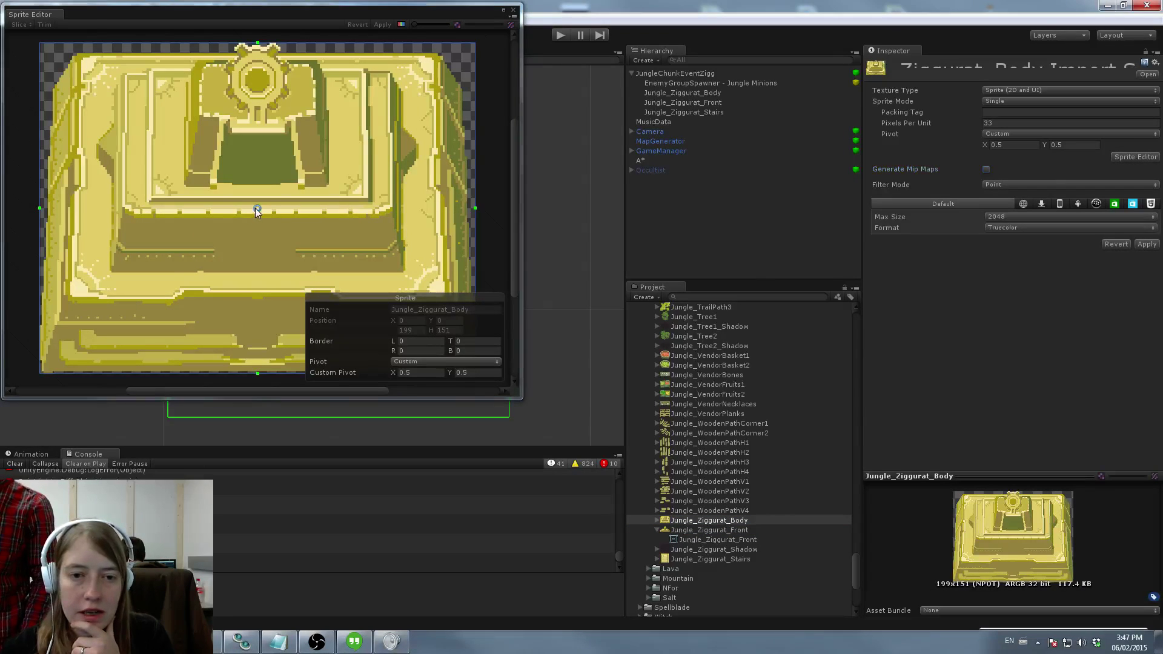
pyautogui.moveTo(259, 210); pyautogui.dragTo(260, 220)
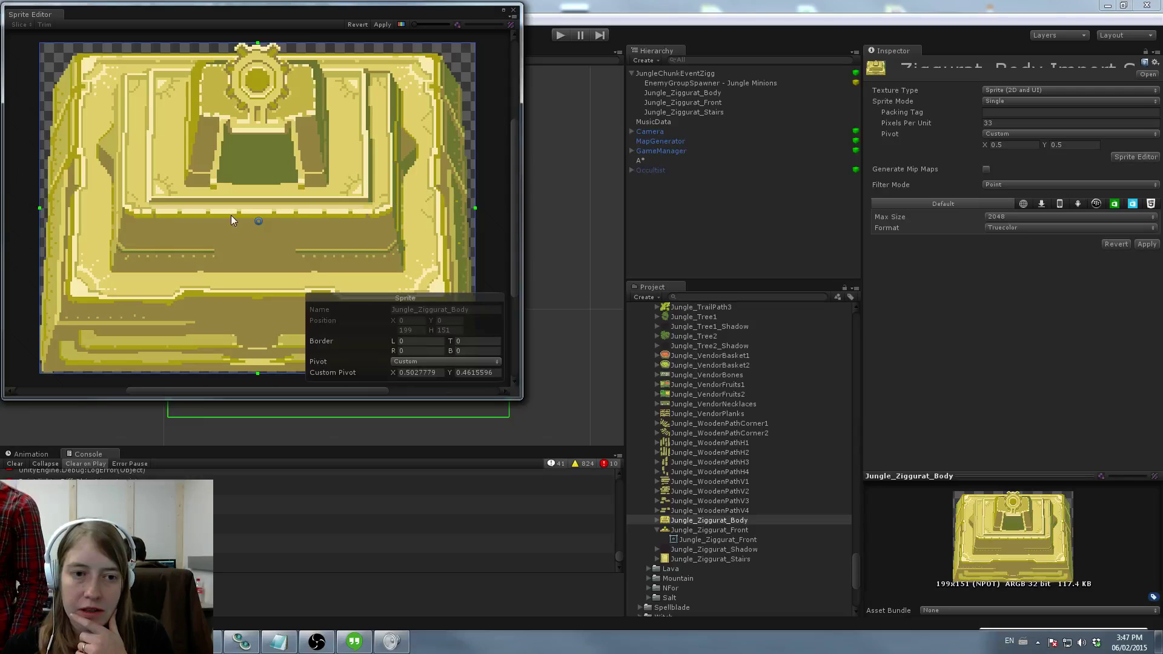
pyautogui.click(382, 24)
pyautogui.click(513, 9)
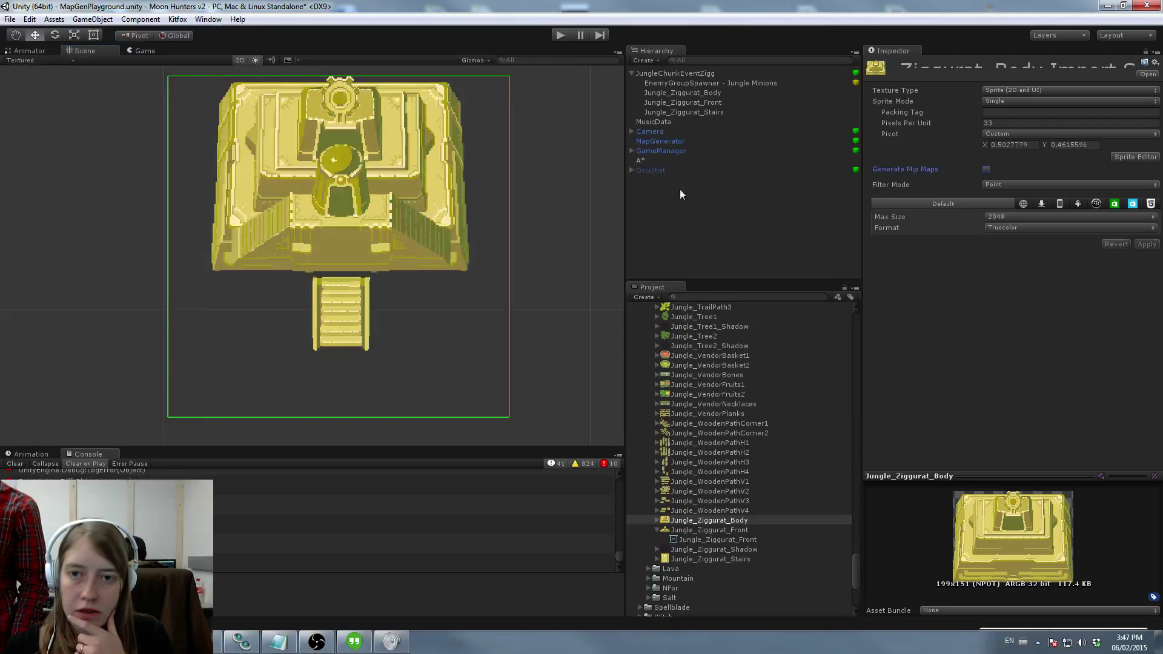
# Step: Check the pivot of the Jungle_Ziggurat_Front sprite in the Sprite Editor
pyautogui.click(724, 530)
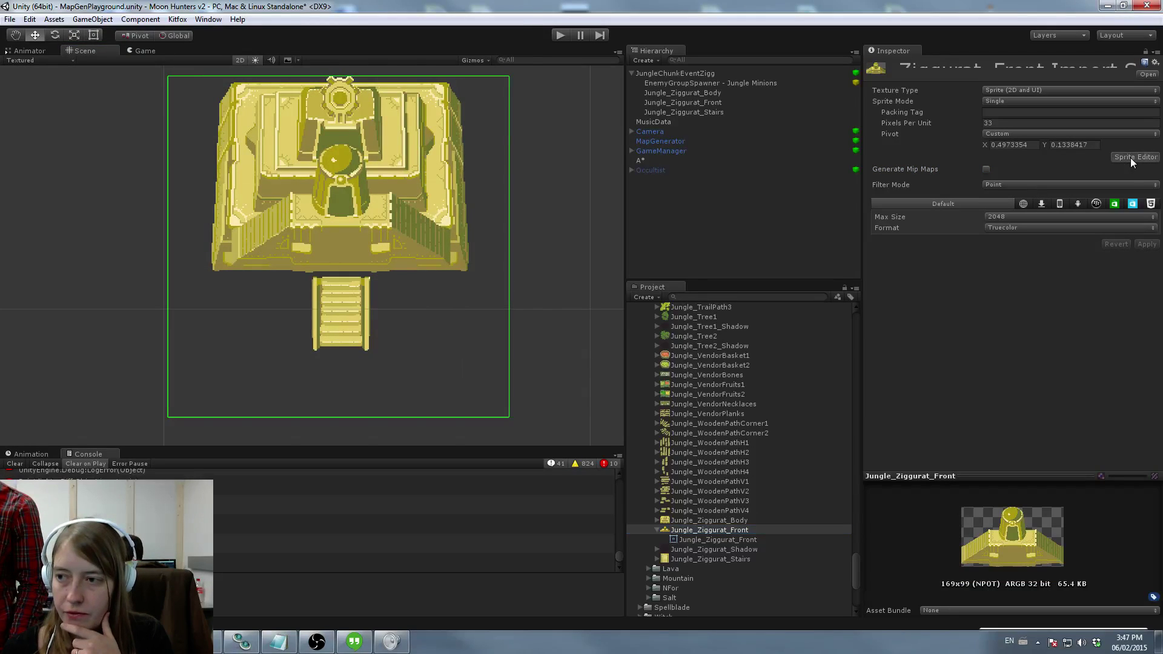
pyautogui.click(1132, 157)
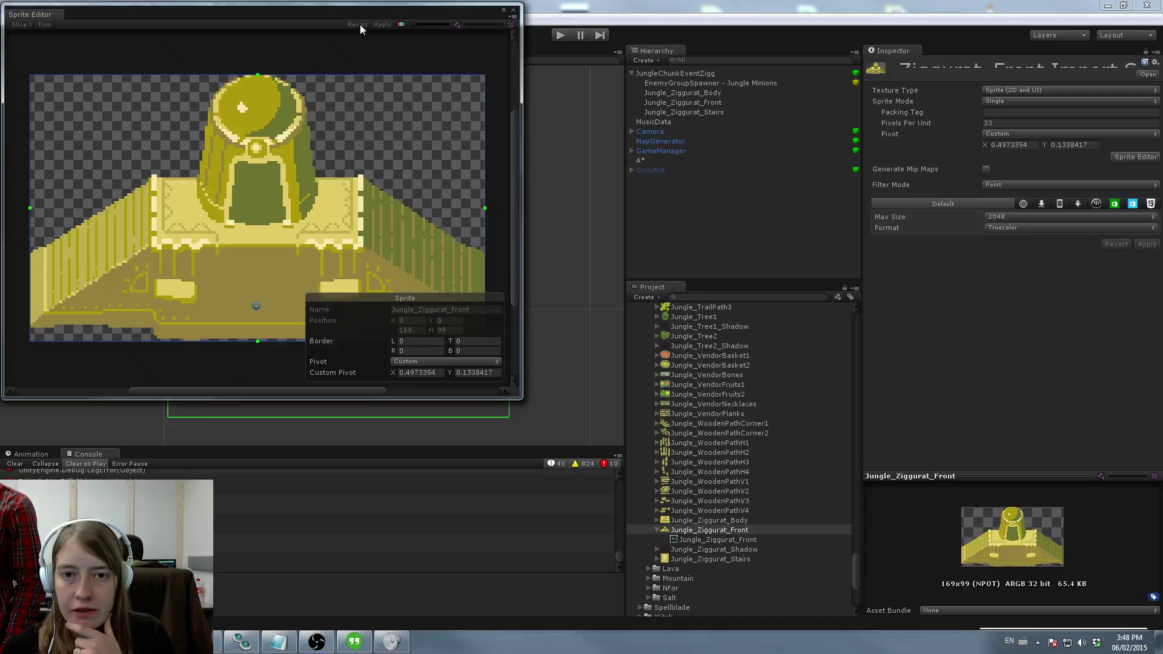
pyautogui.click(513, 9)
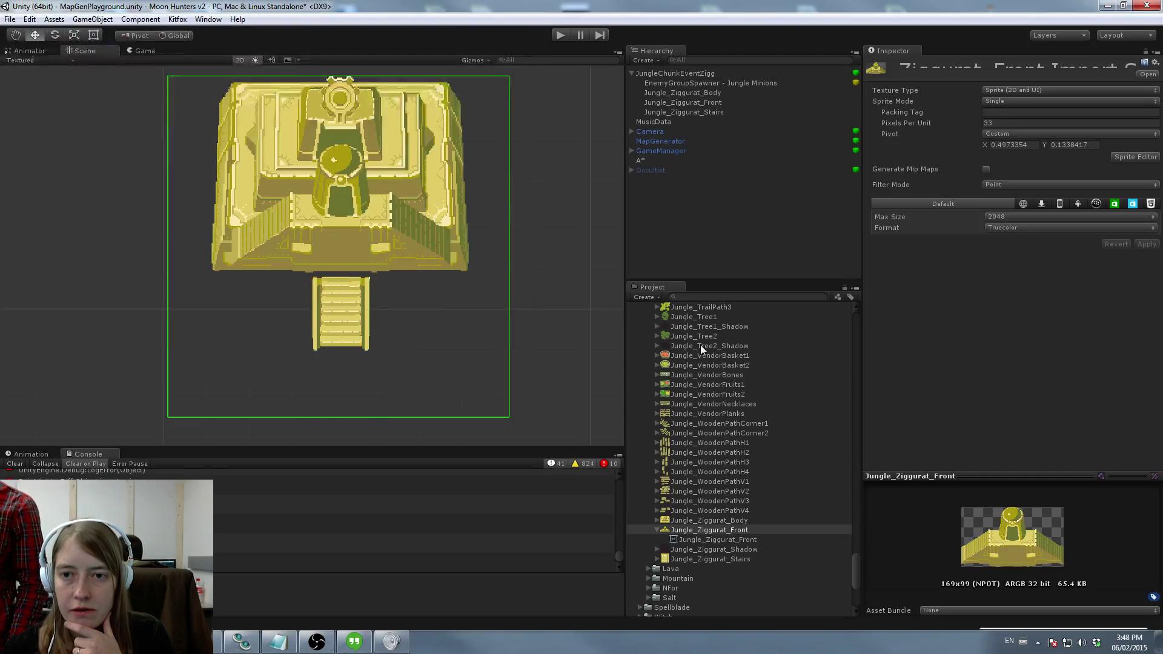
# Step: Move the pivot of the Jungle_Ziggurat_Stairs sprite near its base, at about X 0.516, Y 0.106, and apply it
pyautogui.click(729, 557)
pyautogui.click(1132, 157)
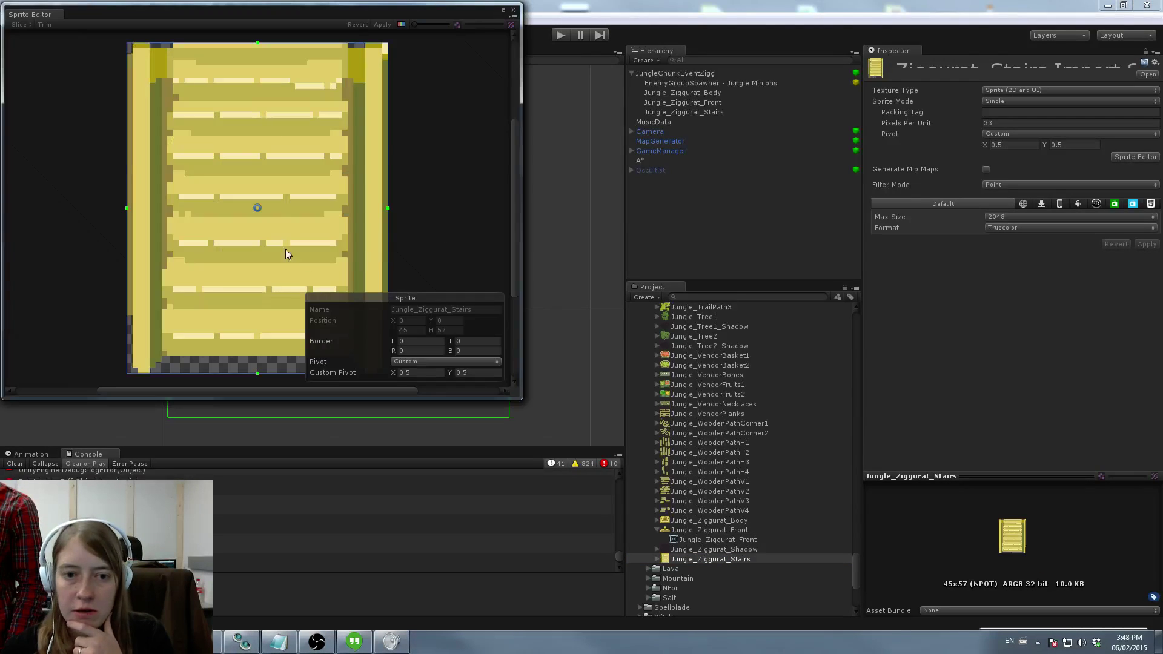
pyautogui.moveTo(258, 208); pyautogui.dragTo(262, 338)
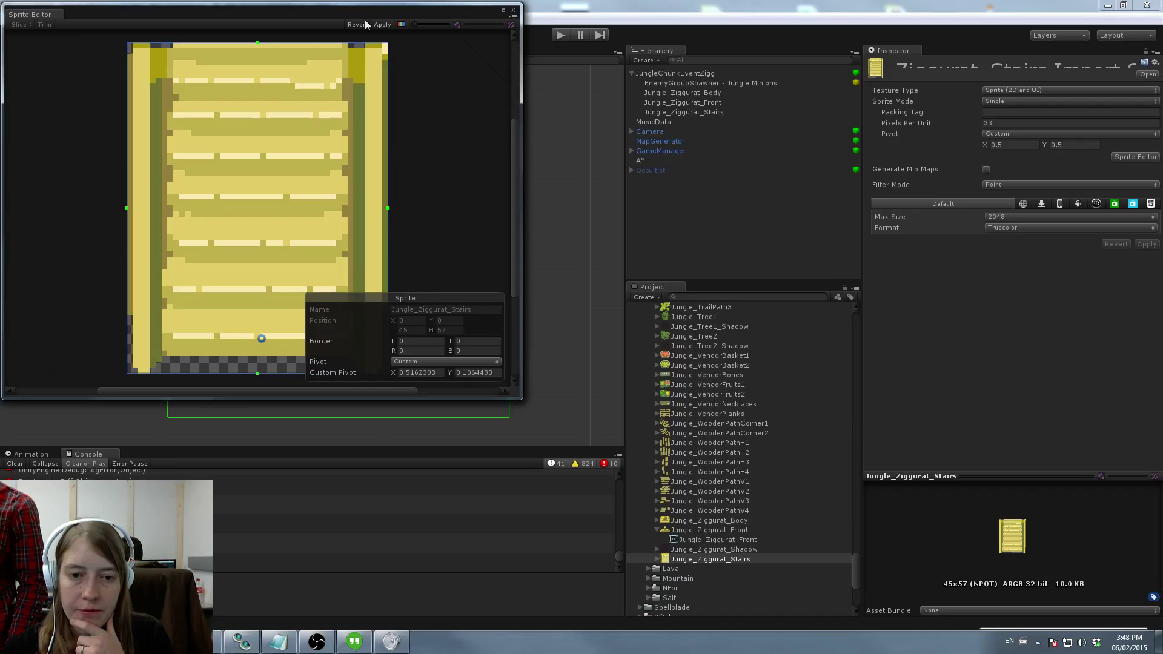
pyautogui.click(383, 24)
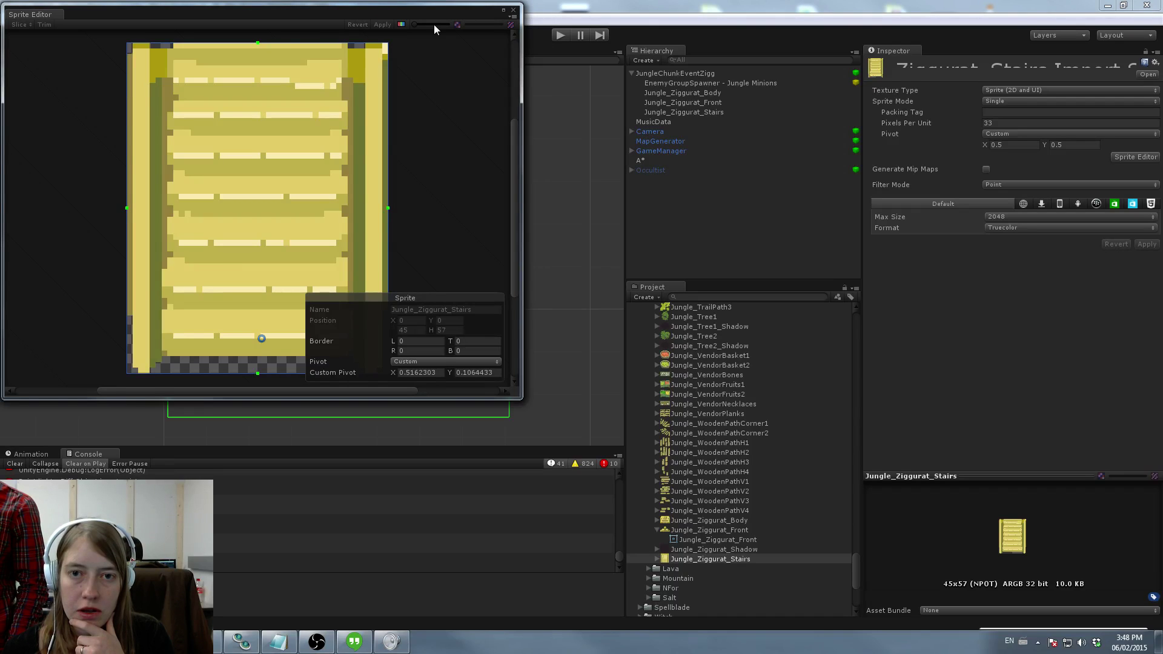
pyautogui.click(514, 11)
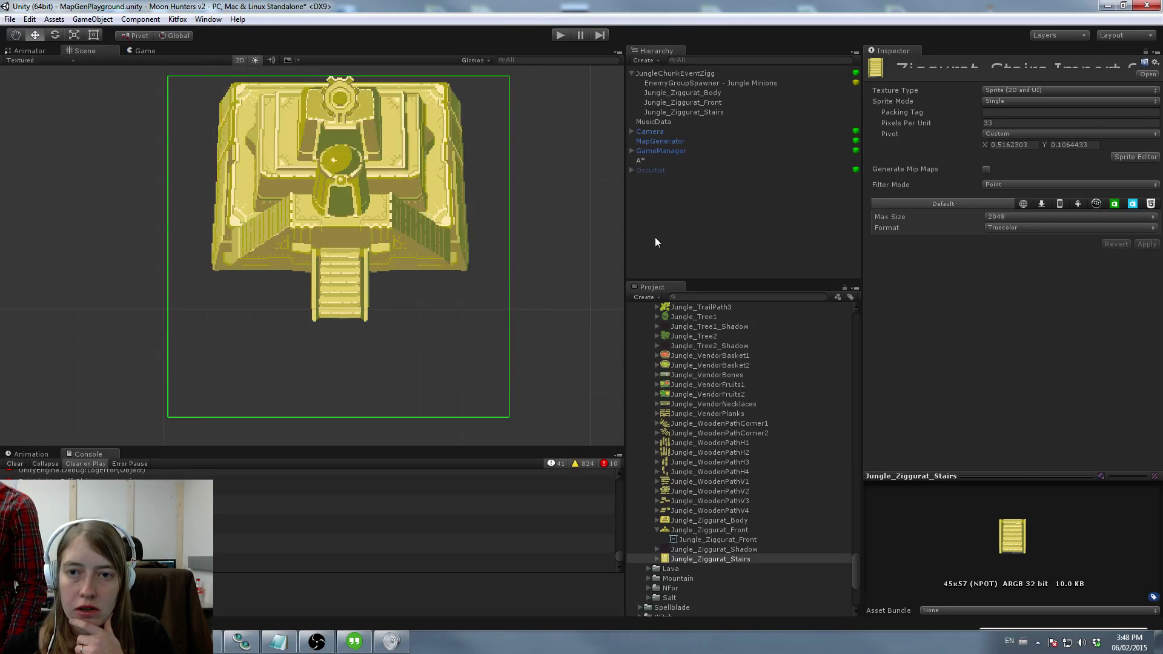
pyautogui.click(357, 279)
pyautogui.moveTo(346, 242)
pyautogui.mouseDown()
pyautogui.moveTo(356, 237)
pyautogui.moveTo(339, 260)
pyautogui.mouseUp()
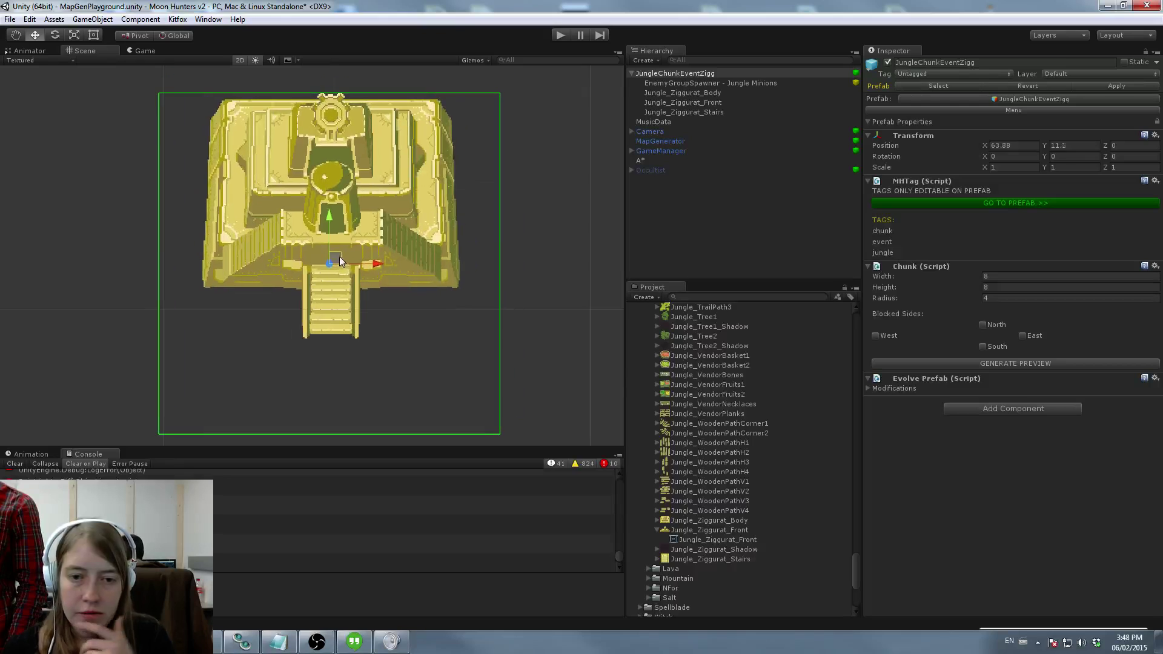
pyautogui.hotkey('ctrl', 'z')
# Step: Lower the ziggurat's front in front of the body, and move the stairs down to about Y -2.05
pyautogui.click(688, 103)
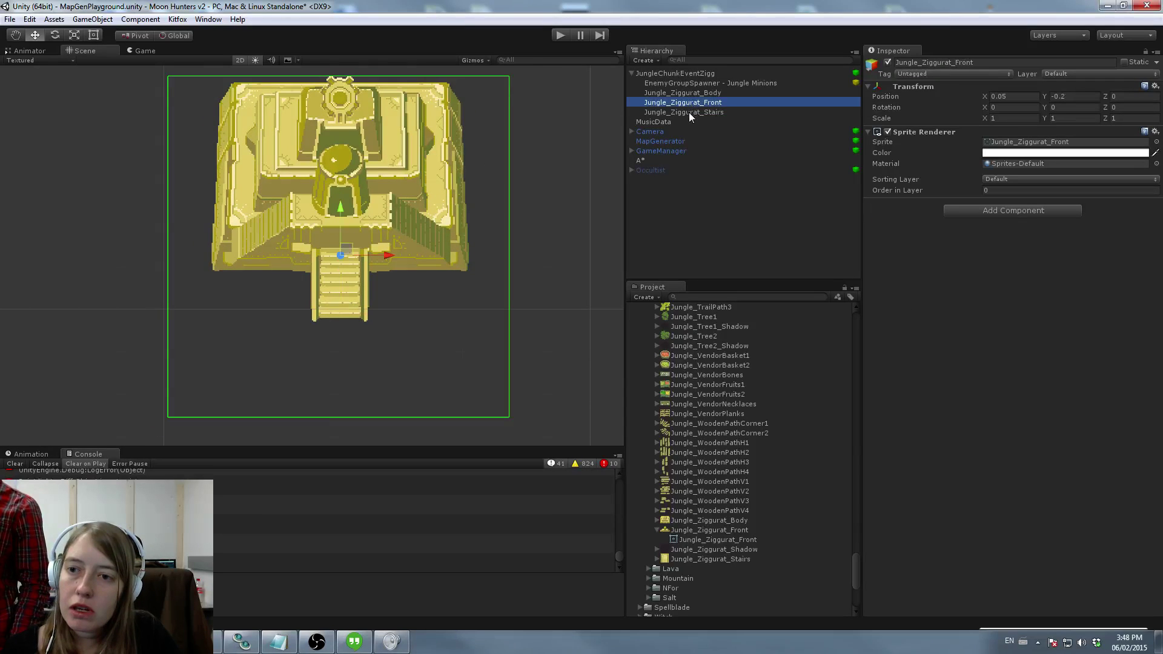
pyautogui.moveTo(346, 250); pyautogui.dragTo(346, 330)
pyautogui.click(687, 113)
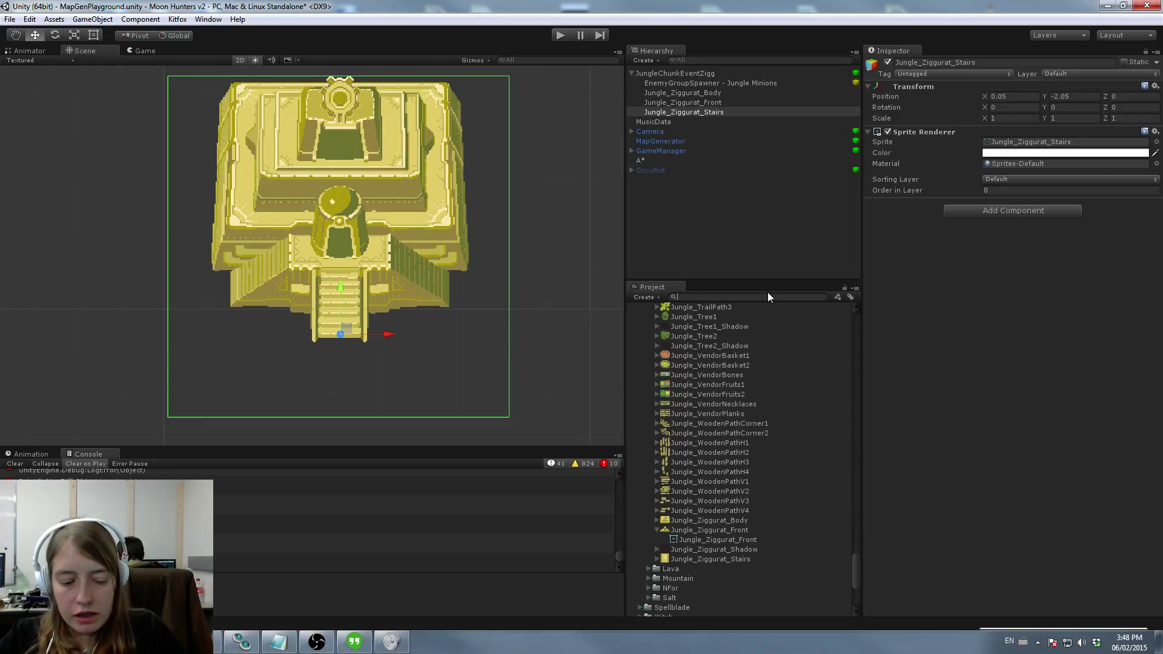
# Step: Search the project assets for "trail" and clear the search
pyautogui.write('trail')
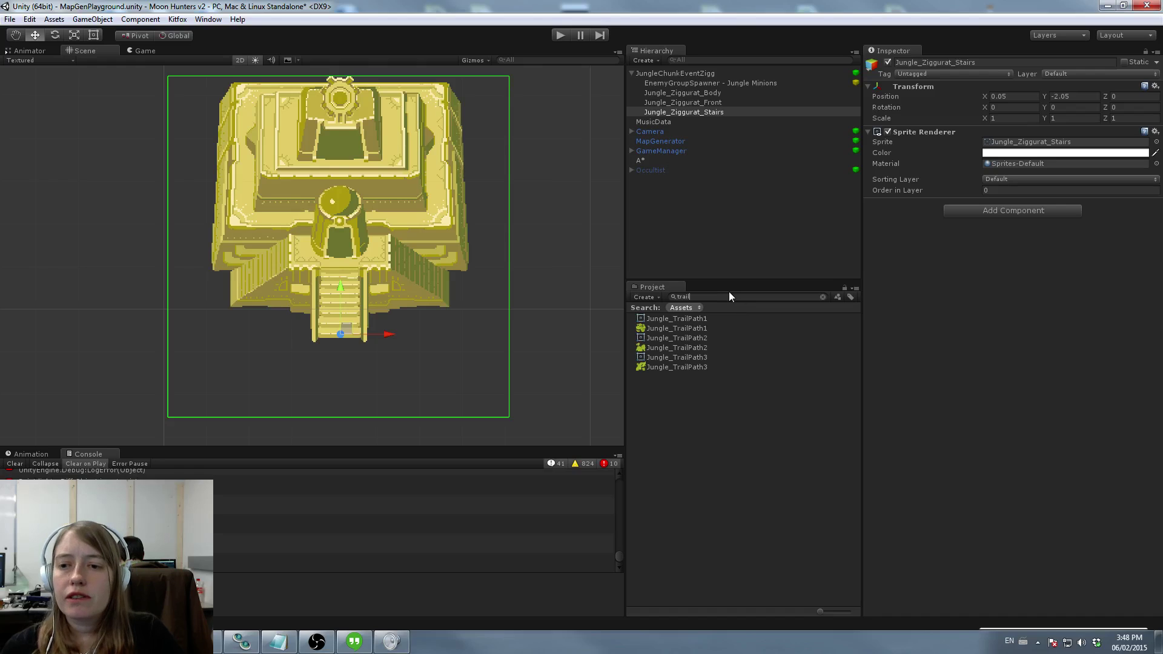
pyautogui.press('BackSpace')
pyautogui.press('BackSpace')
pyautogui.press('BackSpace')
pyautogui.press('BackSpace')
pyautogui.press('BackSpace')
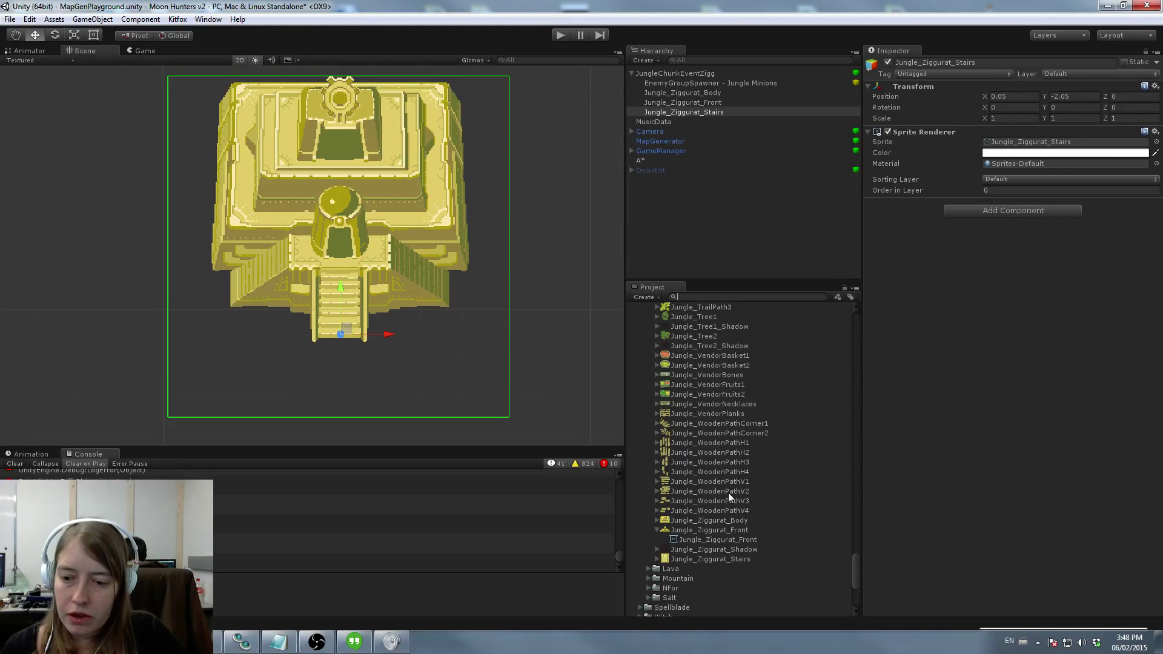
# Step: Add the Jungle_Ziggurat_Shadow sprite as a child of JungleChunkEventZigg and reset its X and Y position to 0
pyautogui.moveTo(722, 547); pyautogui.dragTo(682, 74)
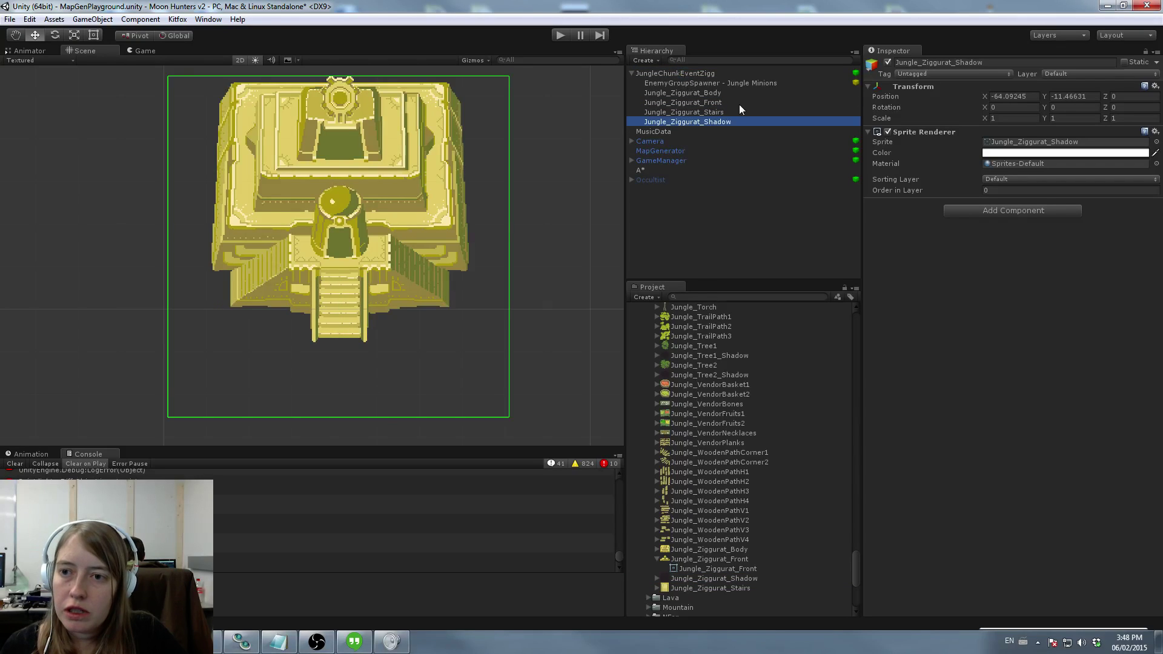
pyautogui.click(1023, 96)
pyautogui.write('0')
pyautogui.click(1084, 95)
pyautogui.write('0')
# Step: Position the ziggurat shadow at about X 0.07, Y 0.69 under the building and set its sorting layer to Shadow
pyautogui.moveTo(344, 245); pyautogui.dragTo(350, 213)
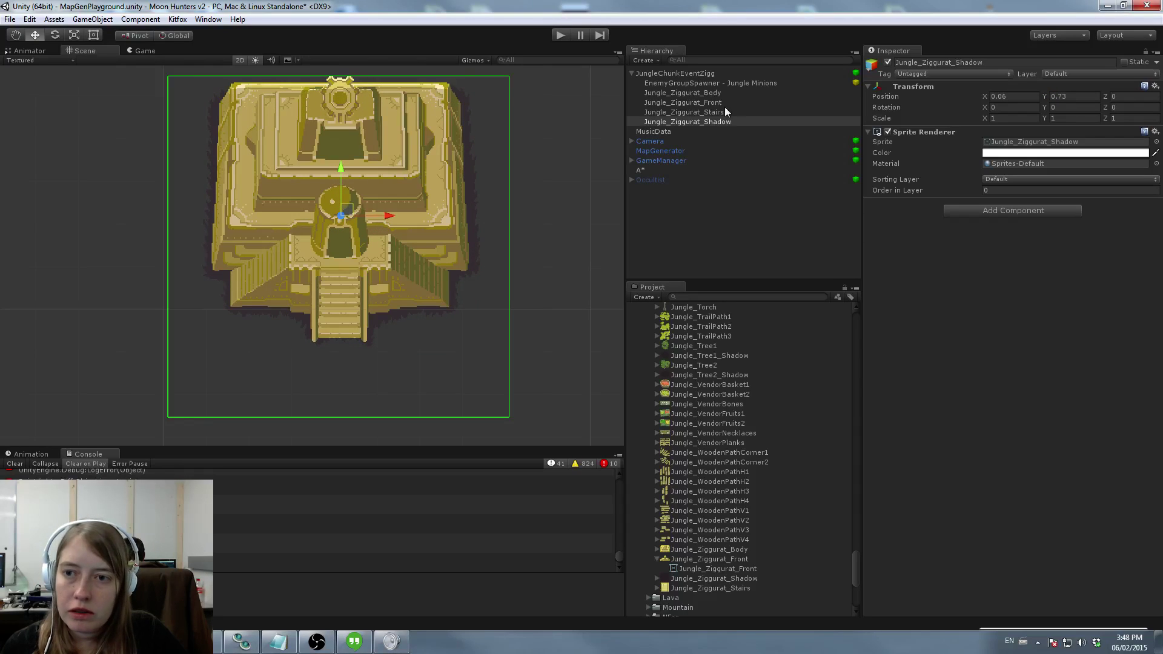
pyautogui.click(1078, 180)
pyautogui.click(1041, 232)
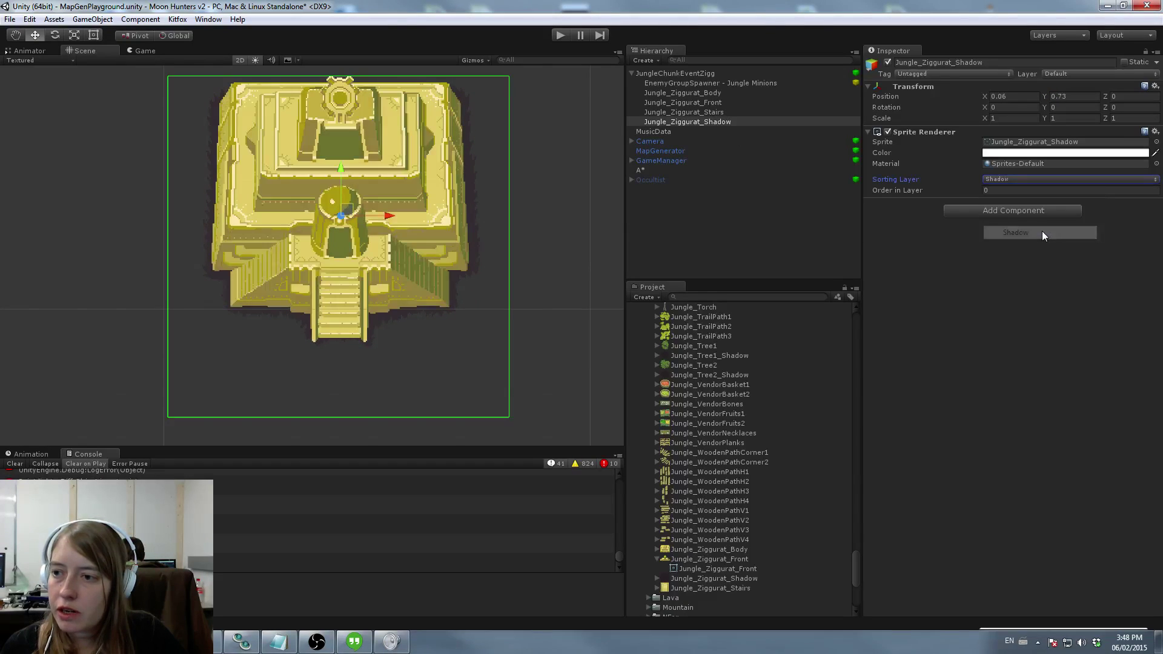
pyautogui.moveTo(350, 211); pyautogui.dragTo(350, 213)
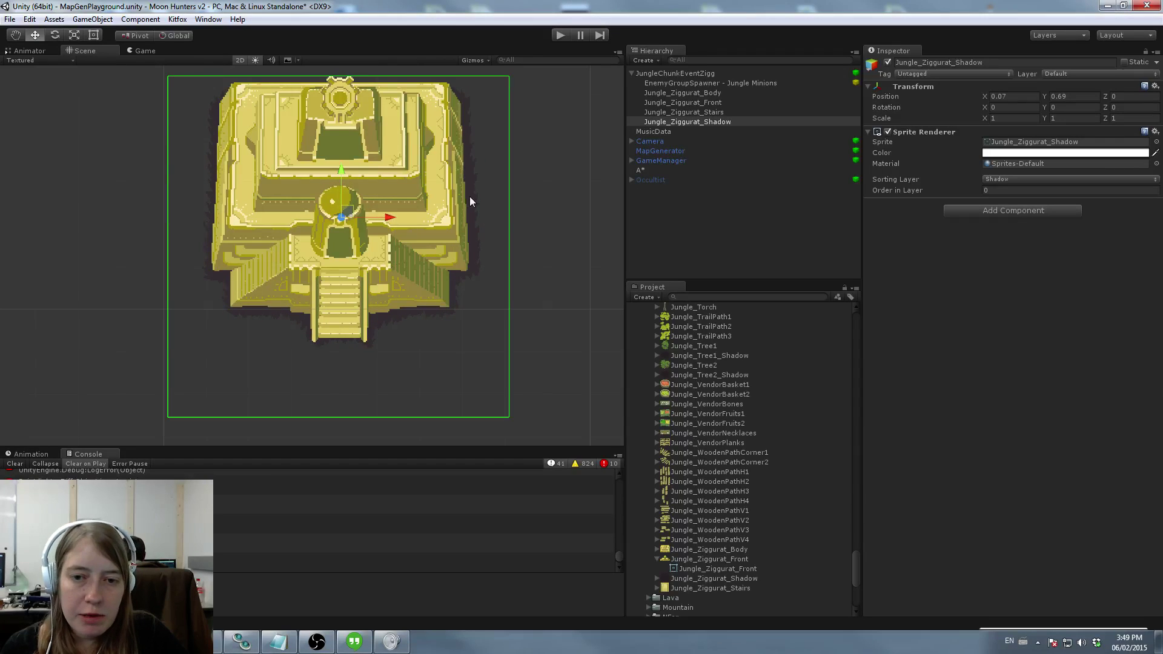
# Step: Find the path prefabs by searching for "path" and place a Jun_PathWild3 piece at the foot of the stairs
pyautogui.click(672, 74)
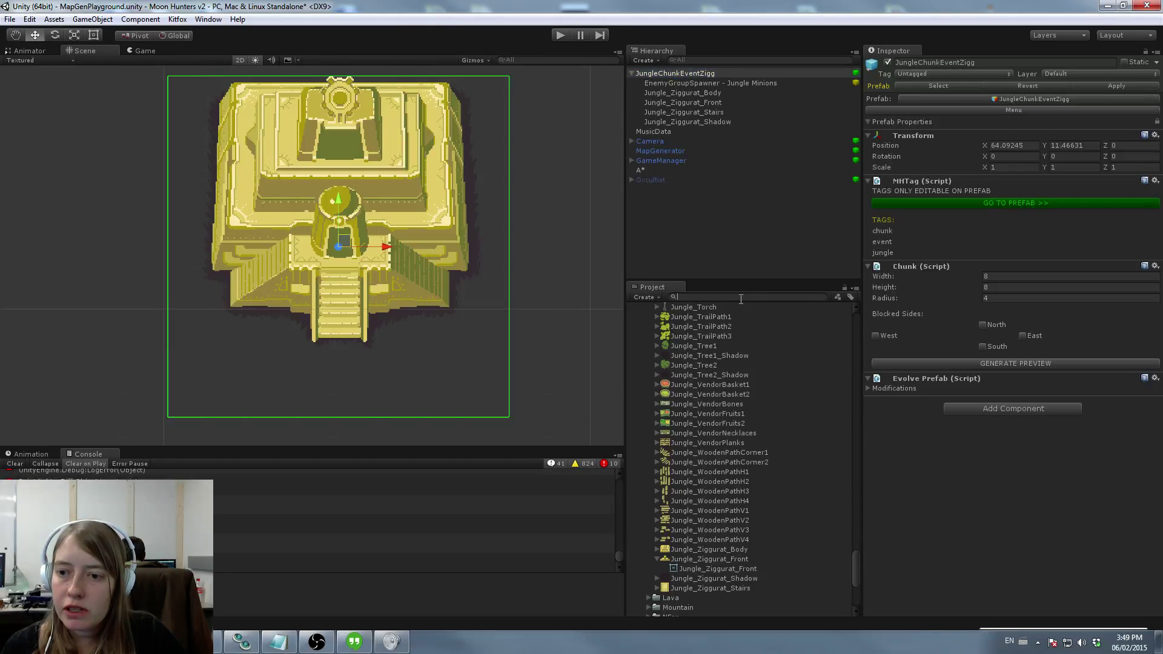
pyautogui.write('path')
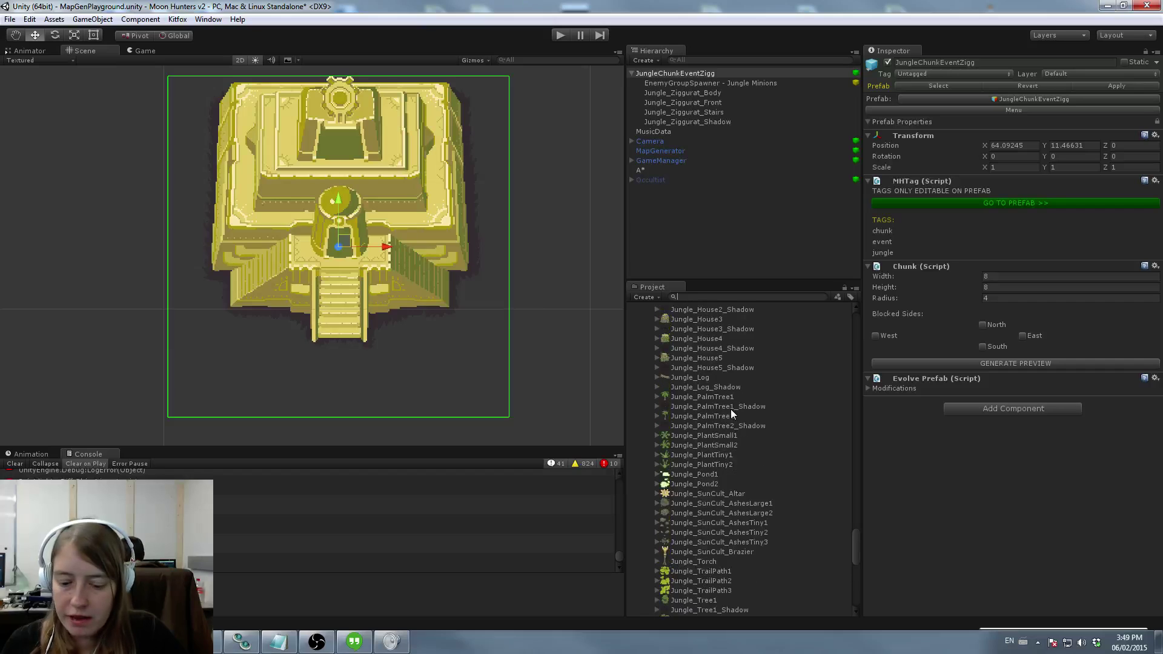
pyautogui.scroll(-15, 715, 411)
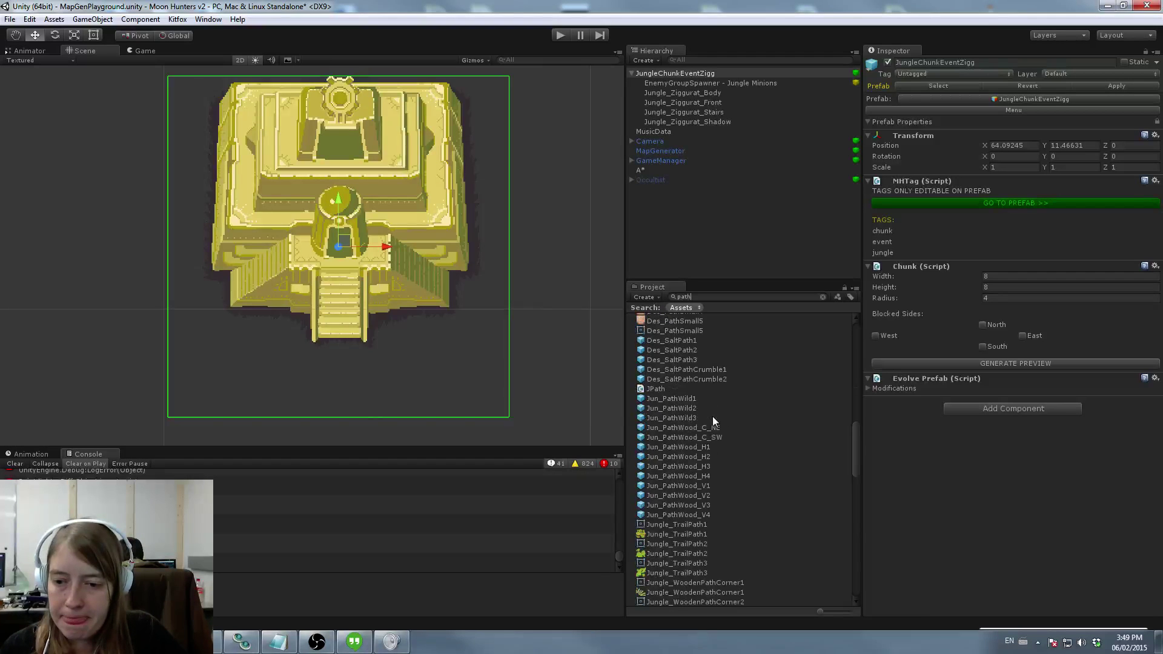
pyautogui.click(677, 408)
pyautogui.click(678, 418)
pyautogui.moveTo(678, 417); pyautogui.dragTo(491, 410)
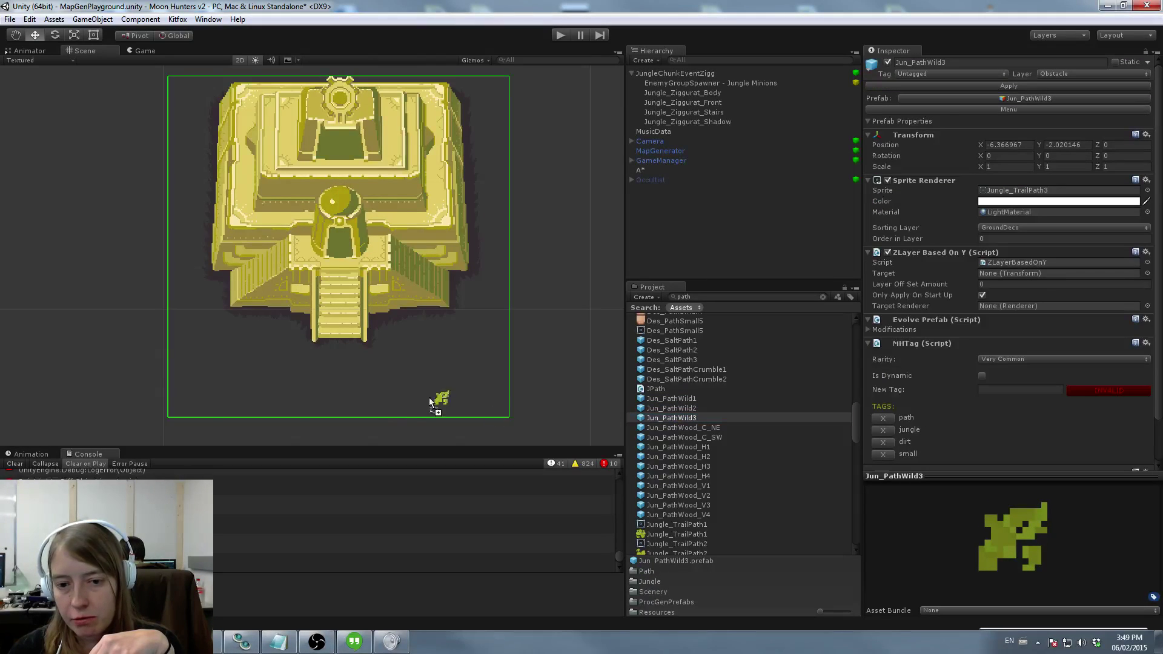
pyautogui.moveTo(342, 372); pyautogui.dragTo(338, 354)
# Step: Extend the trail below the stairs with a Jun_PathWild1 piece and two Jun_PathWild2 pieces, the lowest at about X 63.88, Y 8.14
pyautogui.click(678, 409)
pyautogui.moveTo(679, 410); pyautogui.dragTo(333, 357)
pyautogui.moveTo(686, 410); pyautogui.dragTo(351, 375)
pyautogui.click(321, 371)
pyautogui.click(268, 358)
pyautogui.moveTo(268, 358); pyautogui.dragTo(336, 387)
pyautogui.click(378, 390)
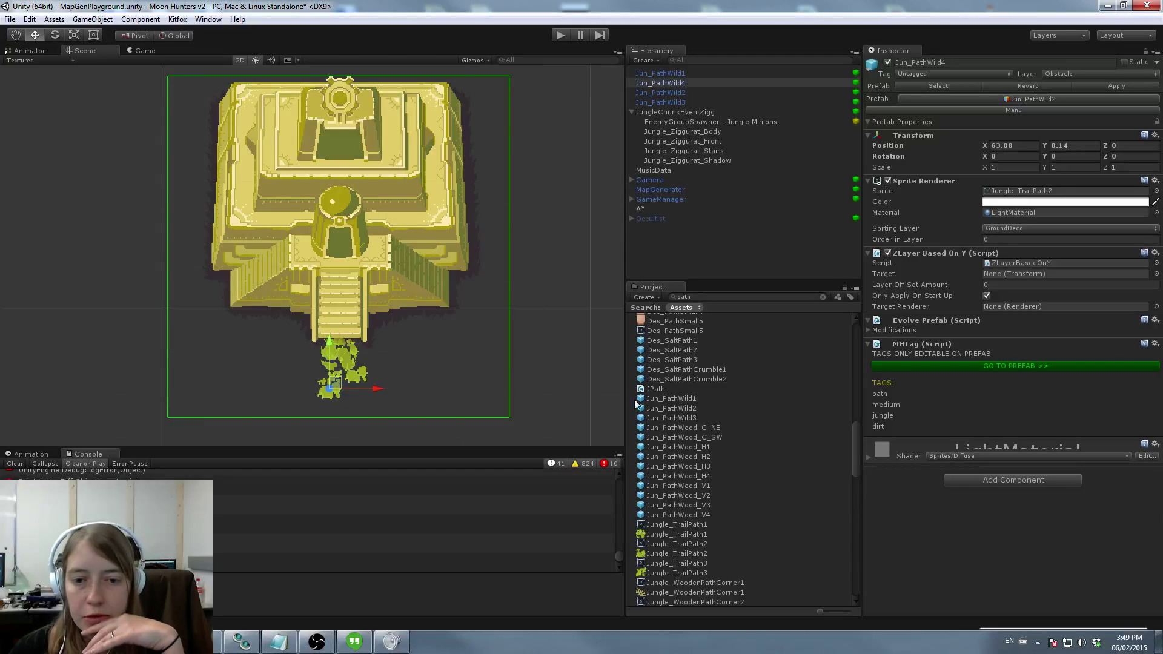
# Step: Add another Jun_PathWild3 piece at the lower end of the trail, at about X 64.04, Y 7.81
pyautogui.click(671, 408)
pyautogui.click(682, 399)
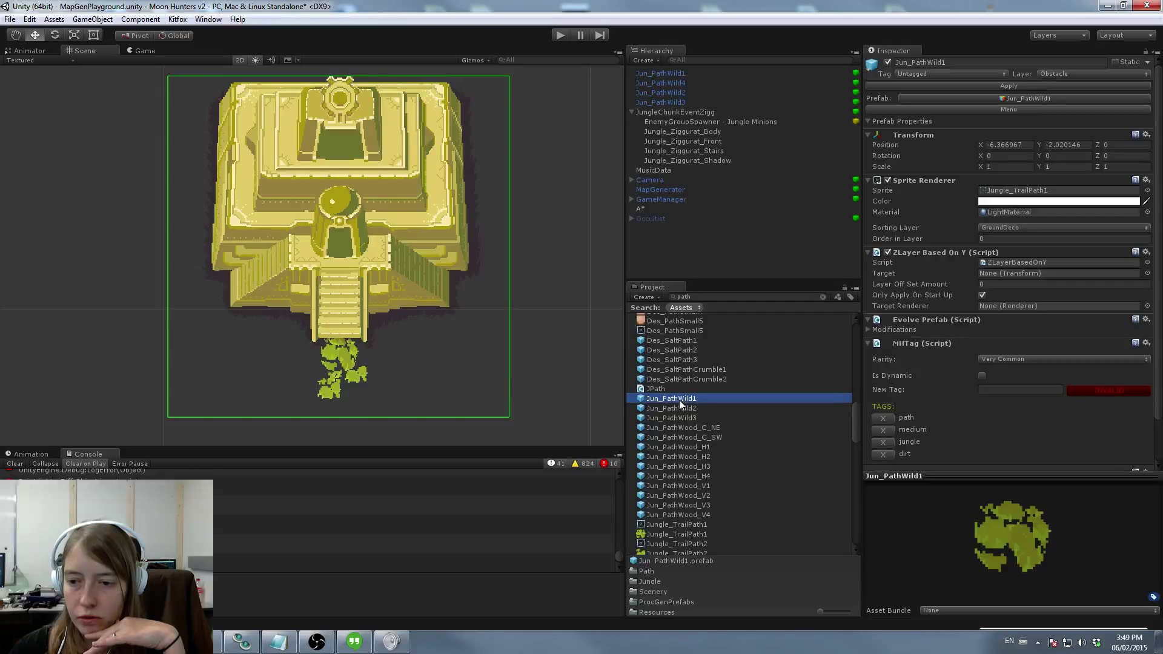
pyautogui.click(681, 418)
pyautogui.moveTo(681, 417); pyautogui.dragTo(343, 400)
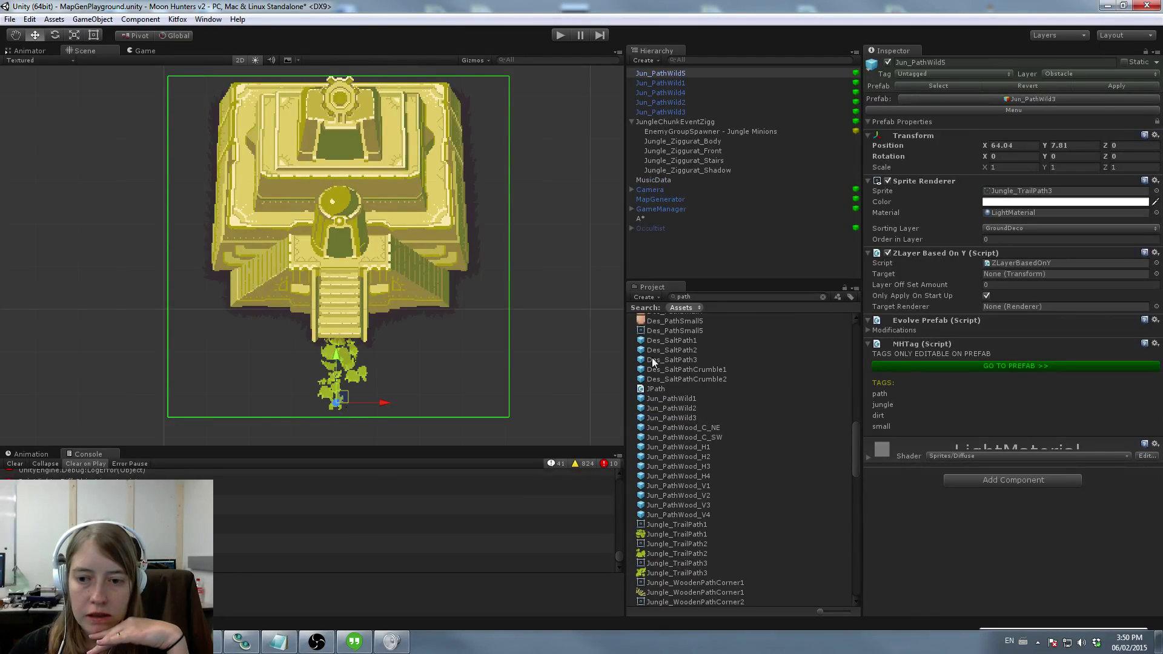
# Step: Clear the asset search and look through the project's jungle prefabs and sprites for more decorations
pyautogui.click(710, 298)
pyautogui.press('BackSpace')
pyautogui.scroll(-3, 755, 415)
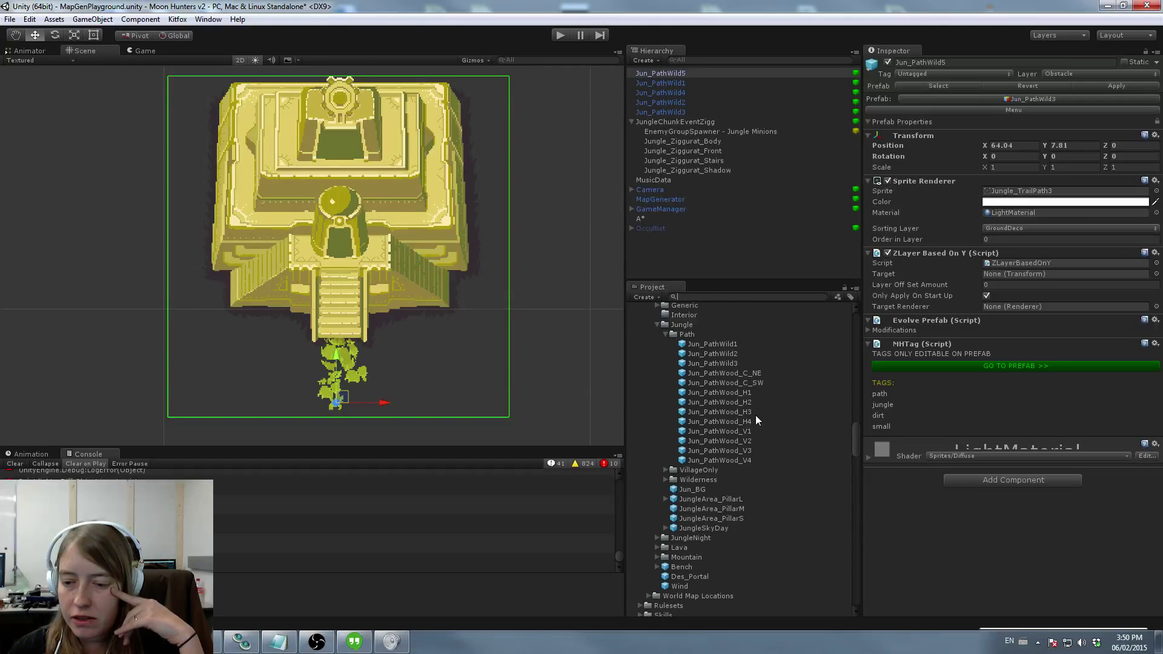
pyautogui.scroll(-3, 755, 420)
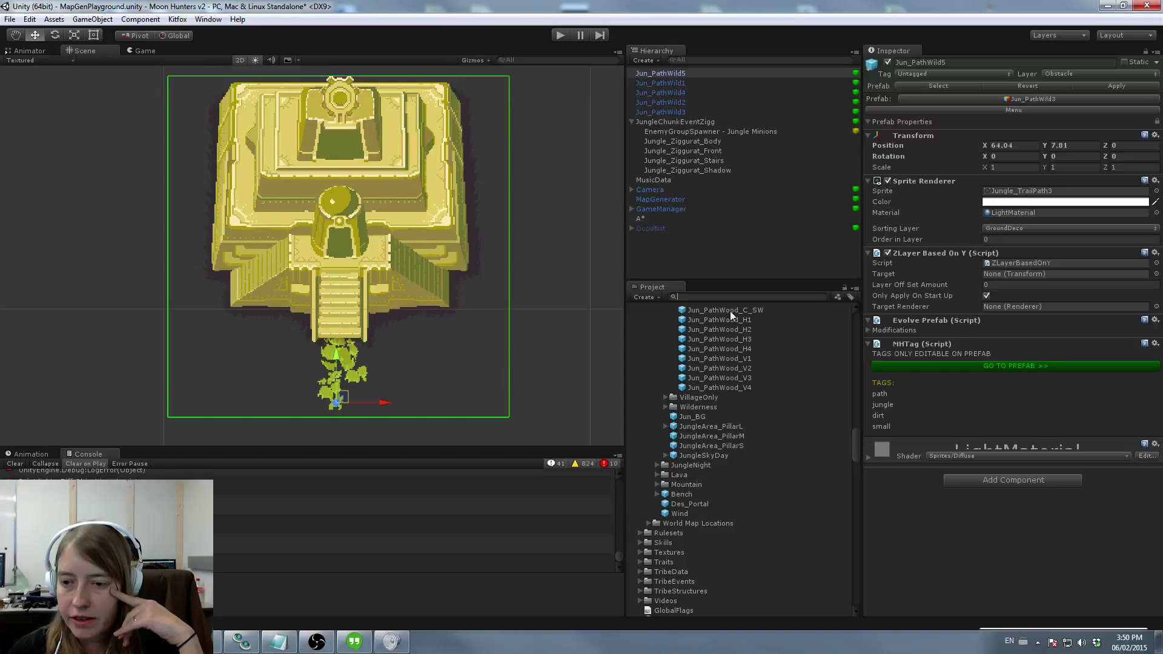
pyautogui.scroll(10, 739, 427)
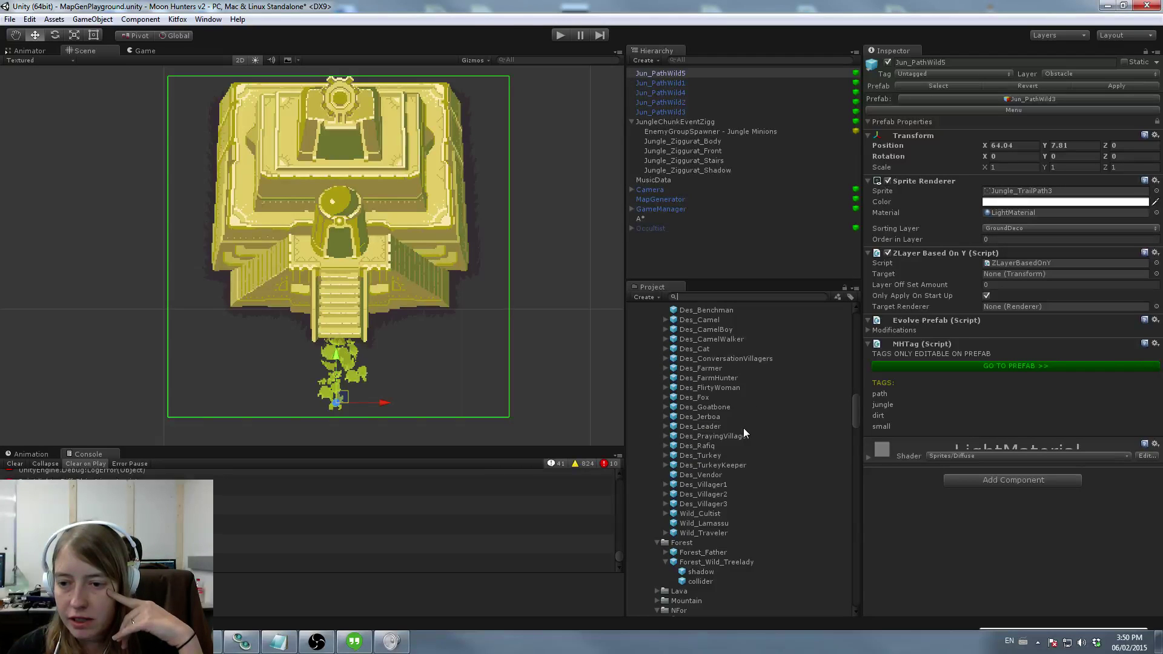
pyautogui.scroll(3, 744, 428)
pyautogui.scroll(-15, 743, 428)
pyautogui.scroll(-20, 743, 428)
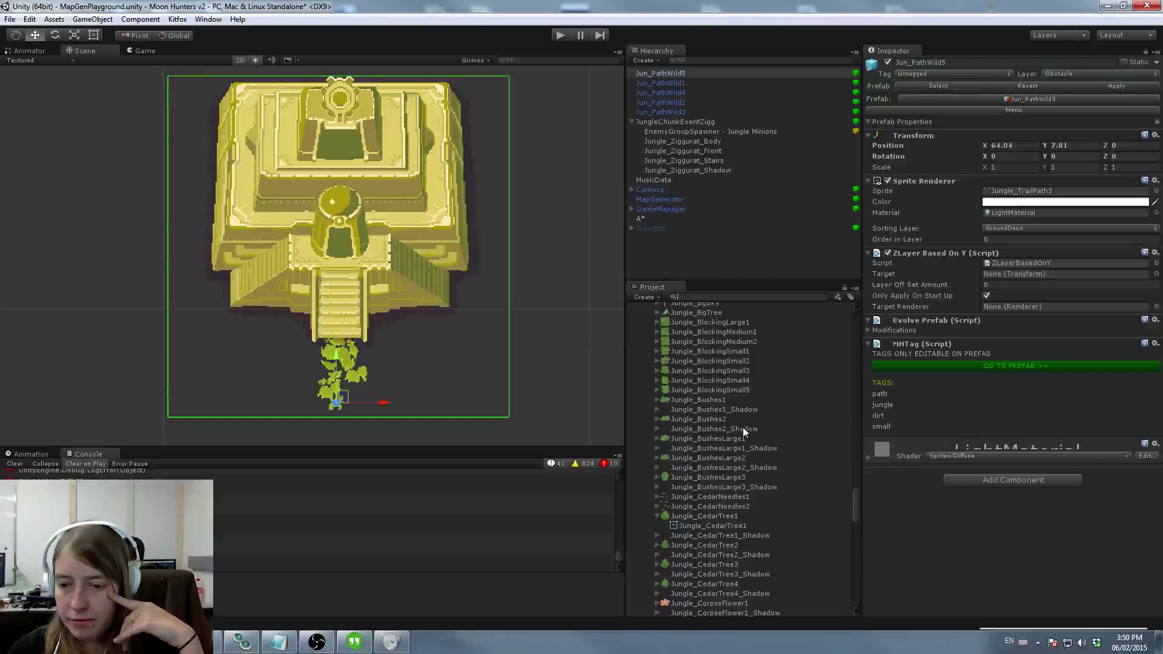
pyautogui.scroll(-10, 742, 427)
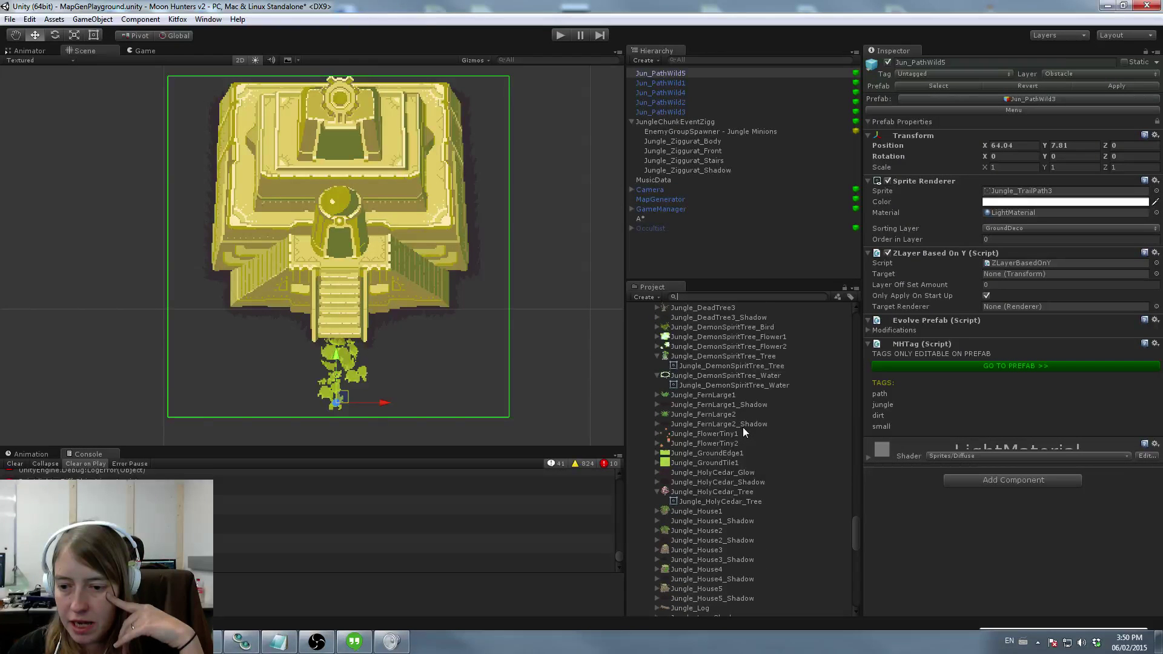
pyautogui.scroll(-9, 742, 427)
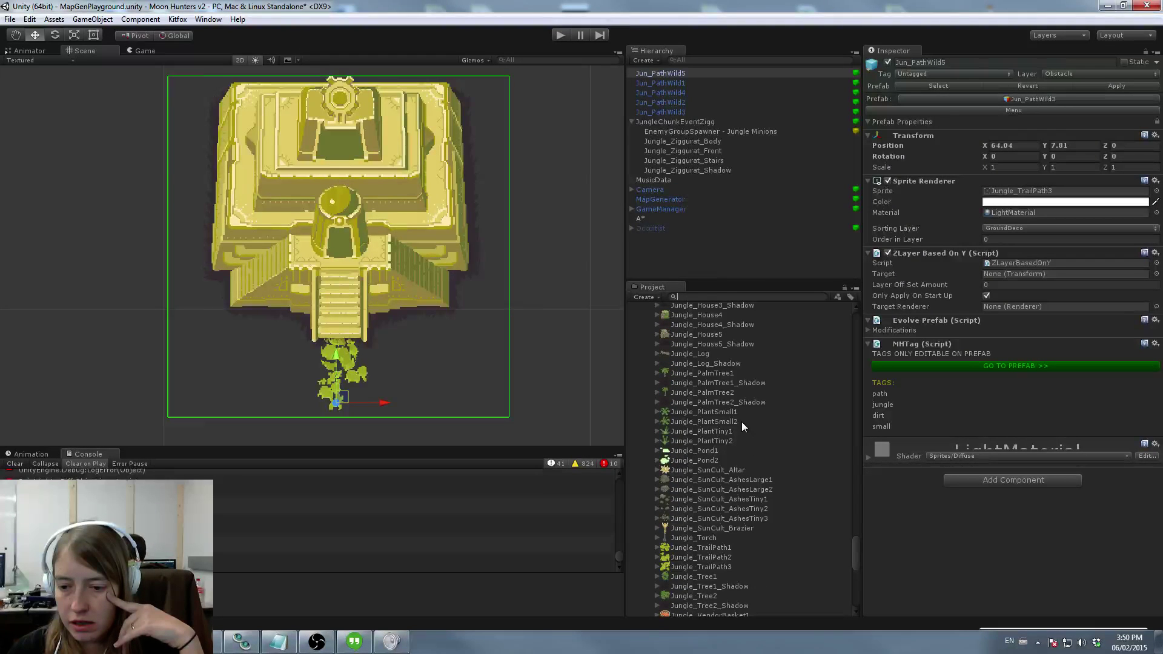
pyautogui.scroll(-5, 743, 427)
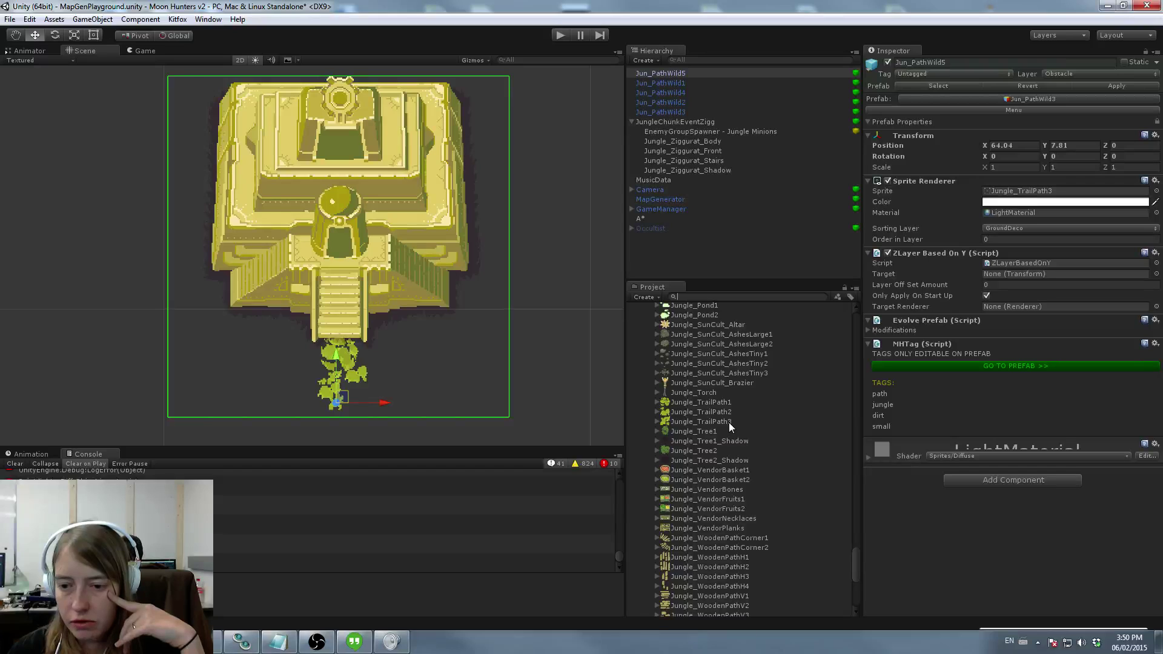
# Step: Search the project for "torch" and place a Jun_Torch beside the trail's upper end, at about X 63.40, Y 8.43
pyautogui.write('torch')
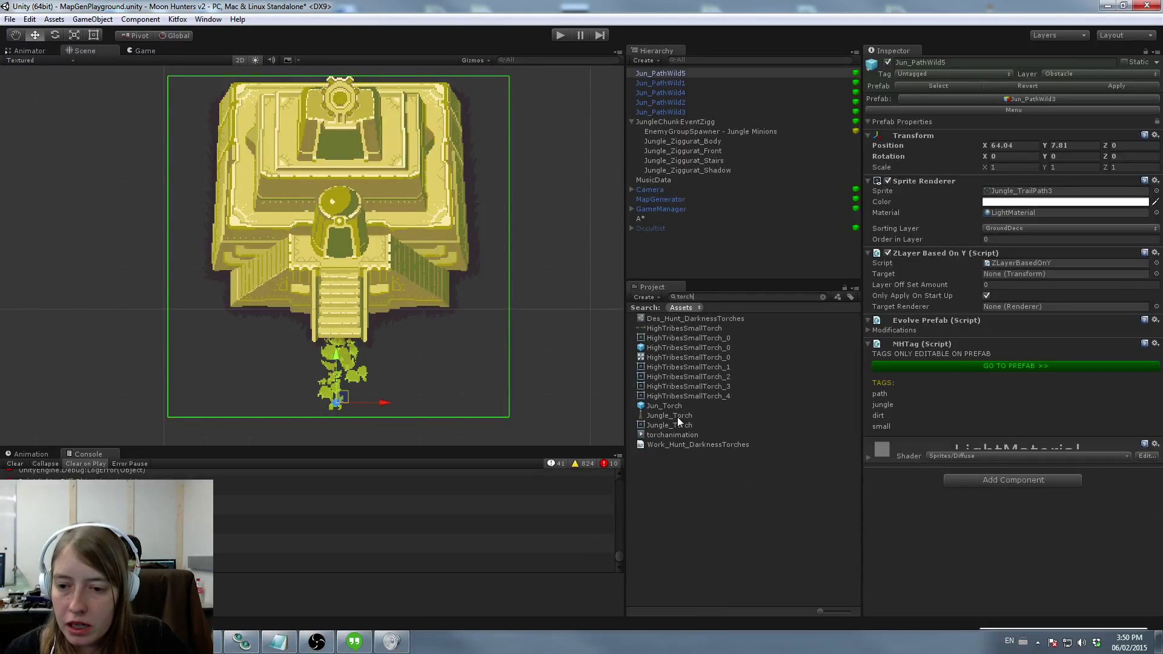
pyautogui.click(677, 417)
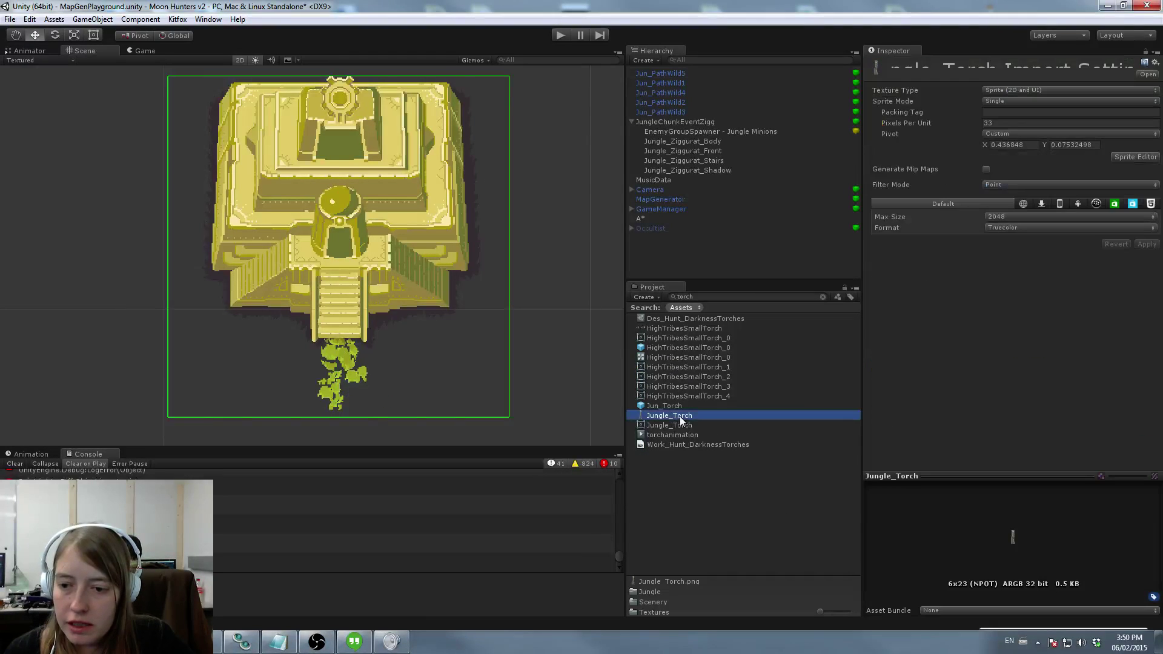
pyautogui.click(671, 406)
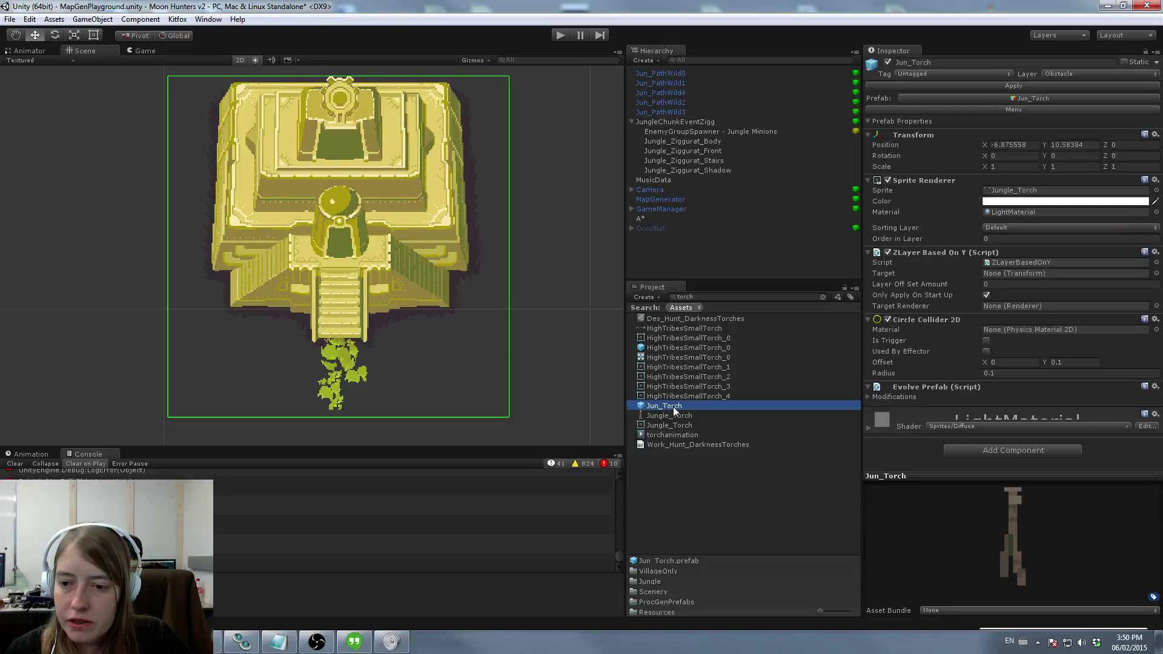
pyautogui.moveTo(674, 406); pyautogui.dragTo(234, 343)
pyautogui.moveTo(309, 378); pyautogui.dragTo(308, 377)
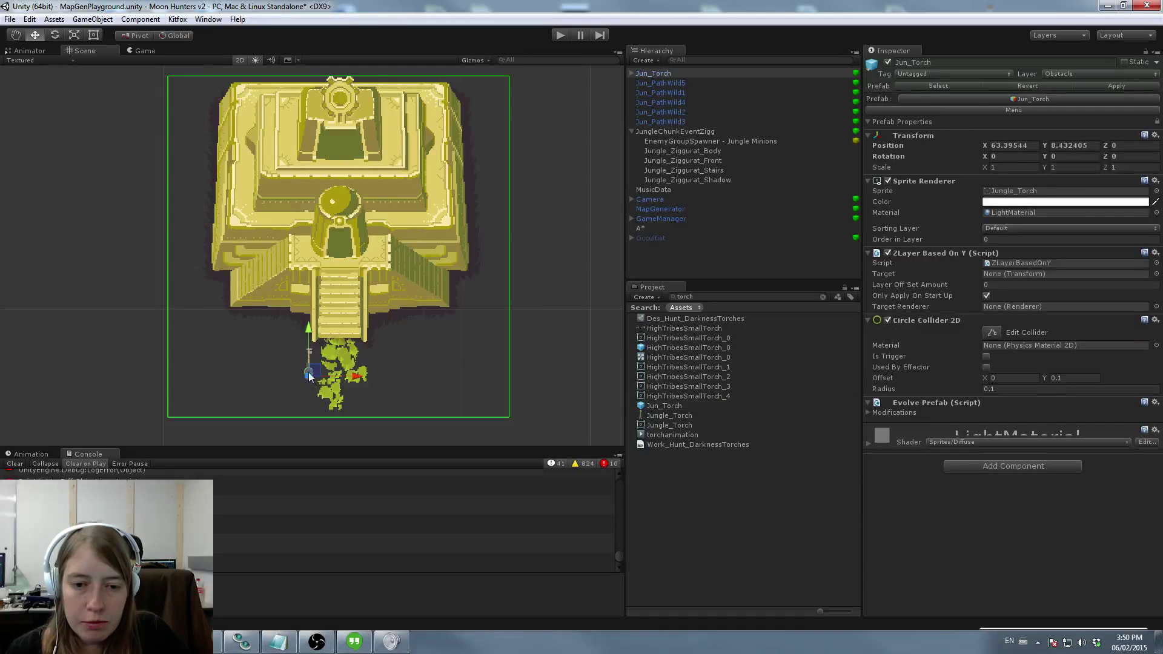
# Step: Duplicate the torch until four torches flank the trail, two on each side
pyautogui.hotkey('ctrl', 'd')
pyautogui.moveTo(313, 397); pyautogui.dragTo(388, 396)
pyautogui.hotkey('ctrl', 'd')
# Step: Place a HighTribesSmallTorch_0 flame on one torch and duplicate it onto the other three
pyautogui.click(678, 406)
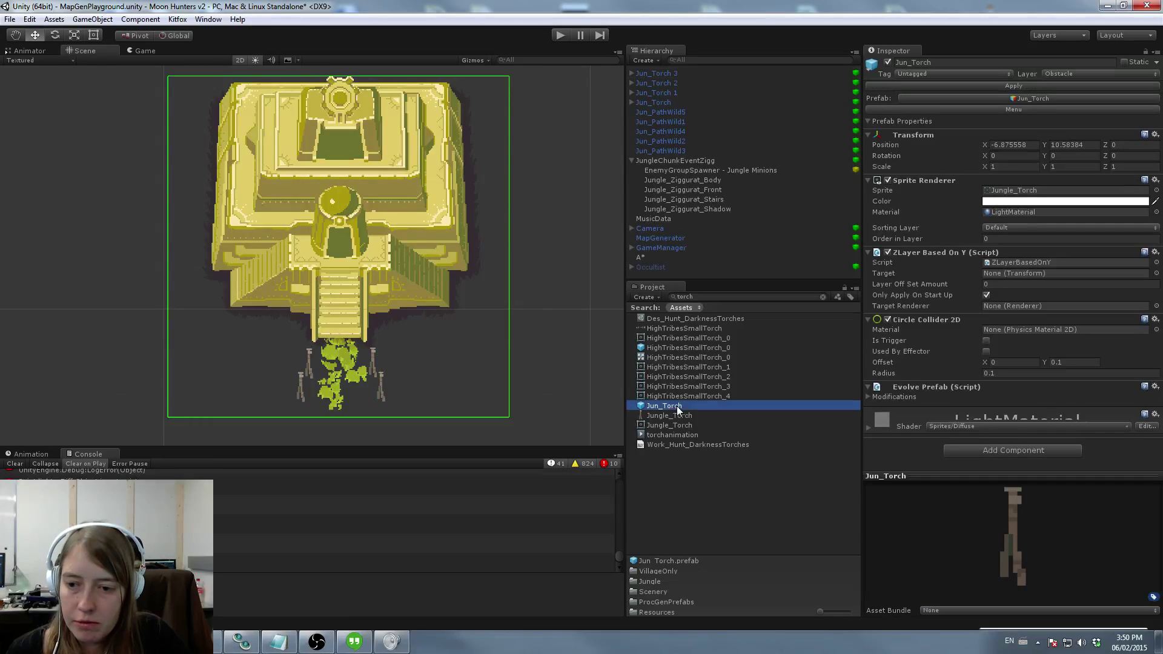
pyautogui.moveTo(684, 348); pyautogui.dragTo(305, 372)
pyautogui.hotkey('ctrl', 'd')
pyautogui.hotkey('ctrl', 'd')
# Step: Parent all the torches, flames and path pieces to JungleChunkEventZigg and apply the changes to its prefab
pyautogui.scroll(2, 513, 133)
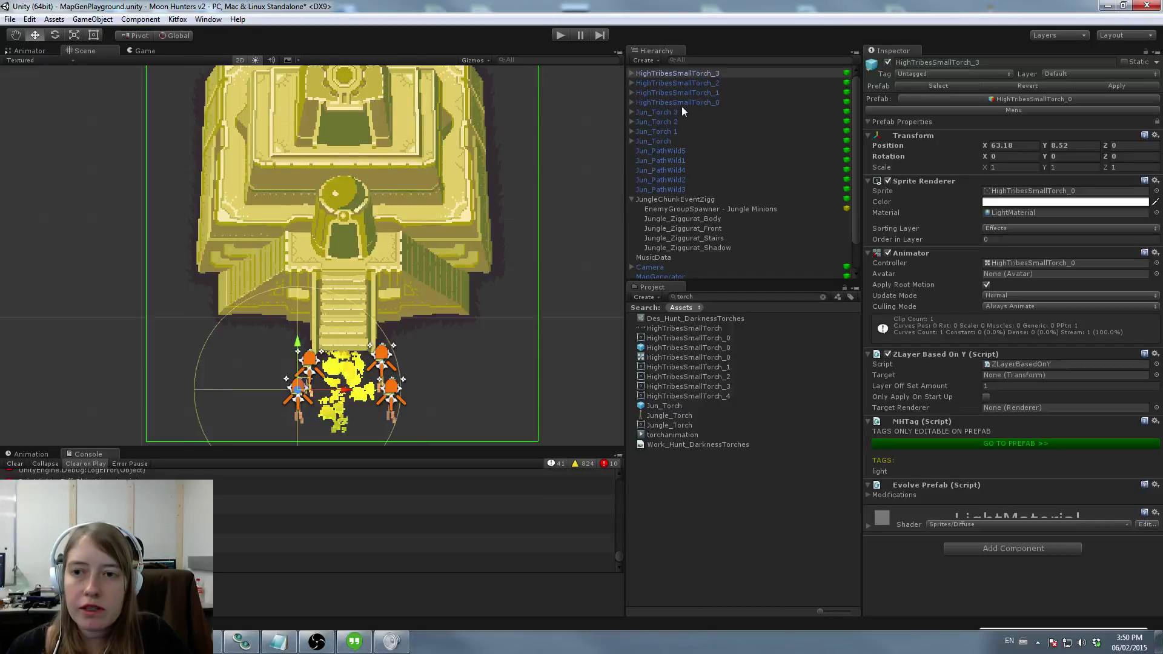
pyautogui.keyDown('shift'); pyautogui.click(670, 188); pyautogui.keyUp('shift')
pyautogui.moveTo(670, 188); pyautogui.dragTo(675, 200)
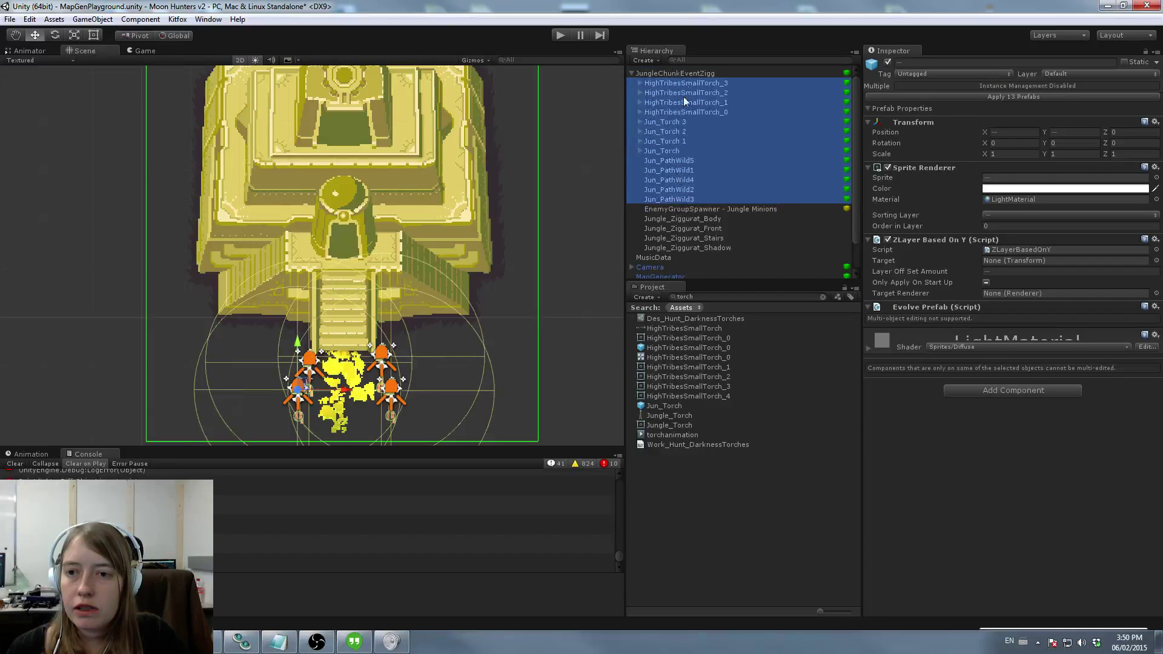
pyautogui.click(684, 73)
pyautogui.click(1121, 86)
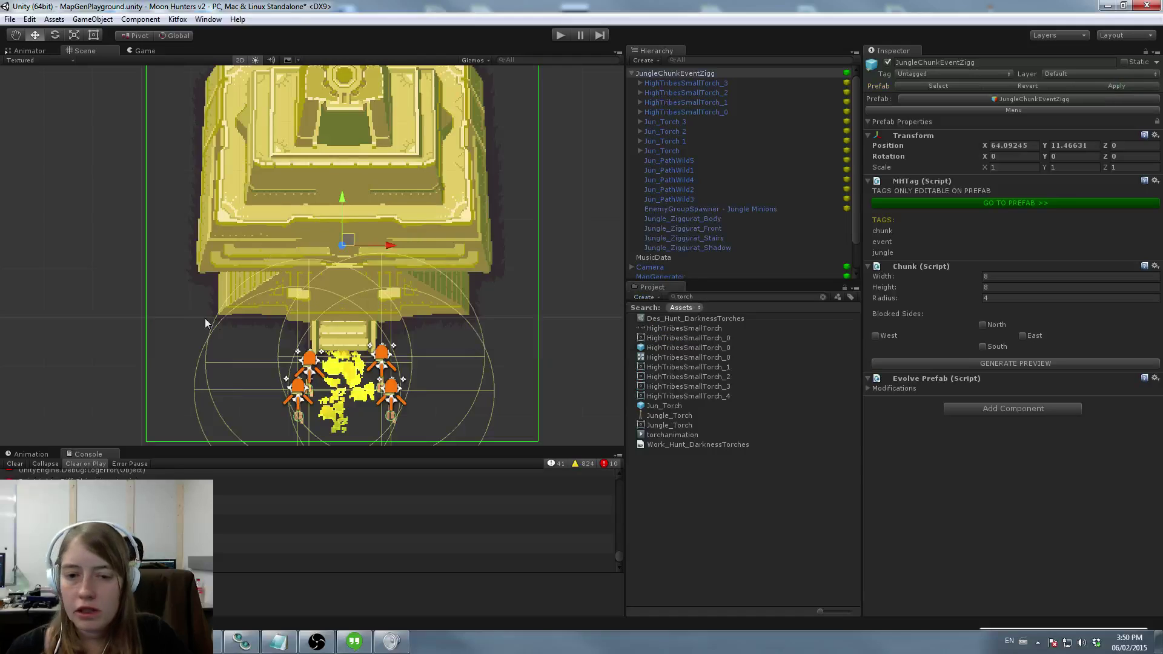
# Step: Inspect the ziggurat's front and stairs, and remove the JungleChunkEventZigg instance from the scene
pyautogui.click(447, 286)
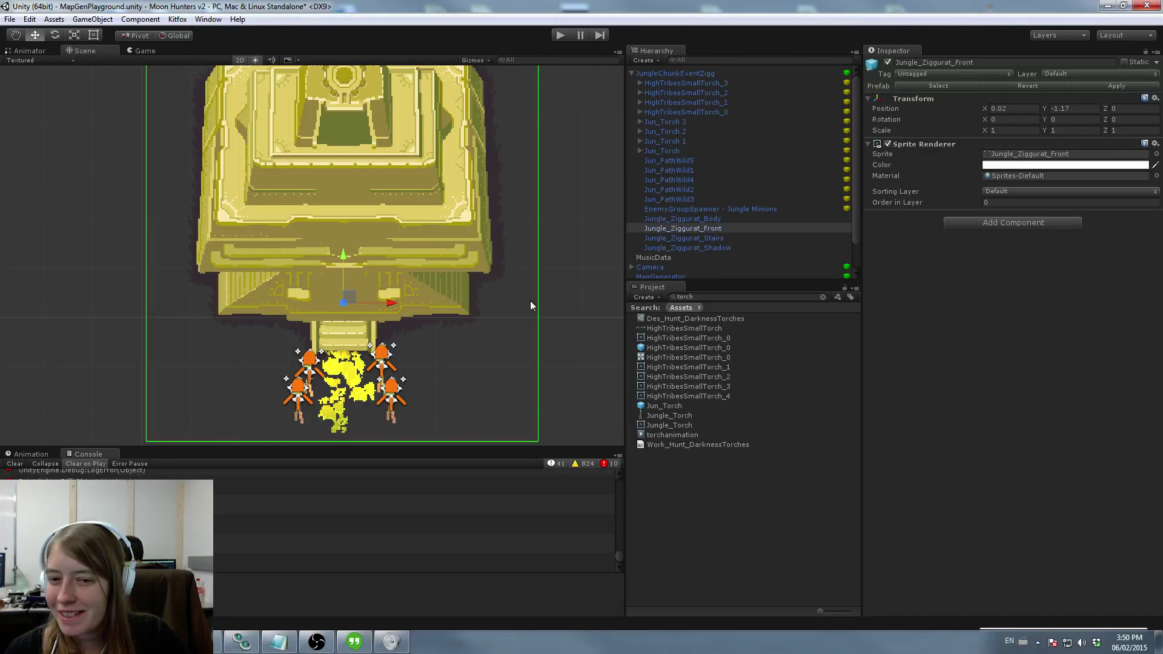
pyautogui.click(355, 330)
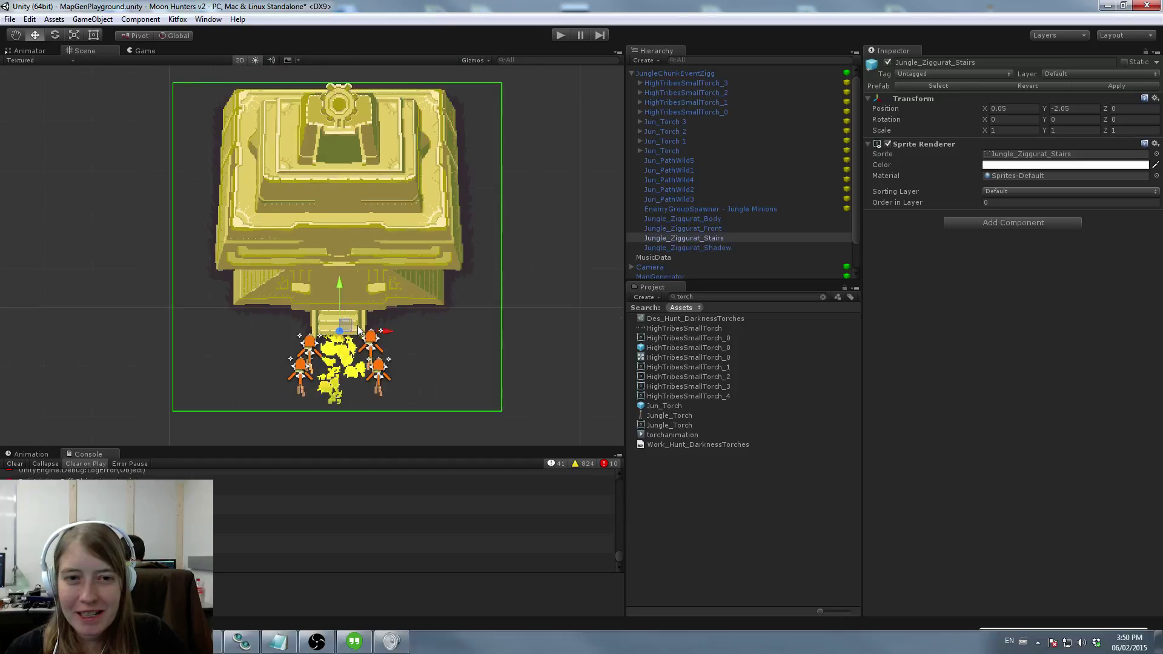
pyautogui.scroll(-2, 354, 327)
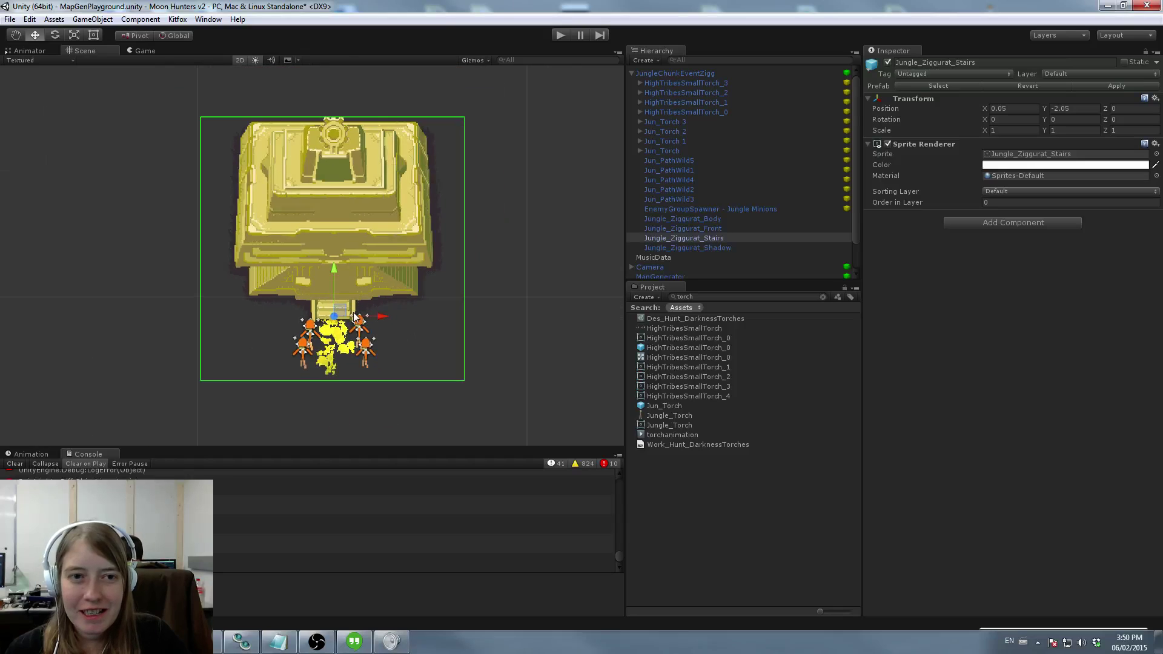
pyautogui.click(709, 81)
# Step: Run the scene and survey the generated jungle map, checking whether the ziggurat event chunk has been placed
pyautogui.click(562, 37)
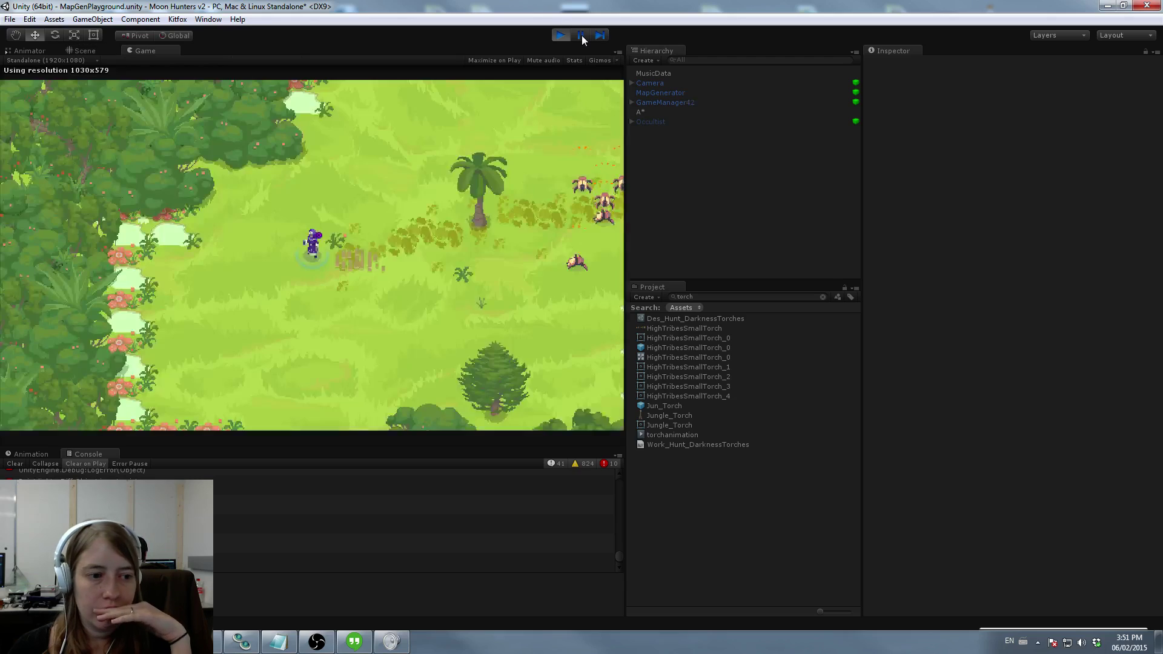
pyautogui.scroll(-10, 364, 266)
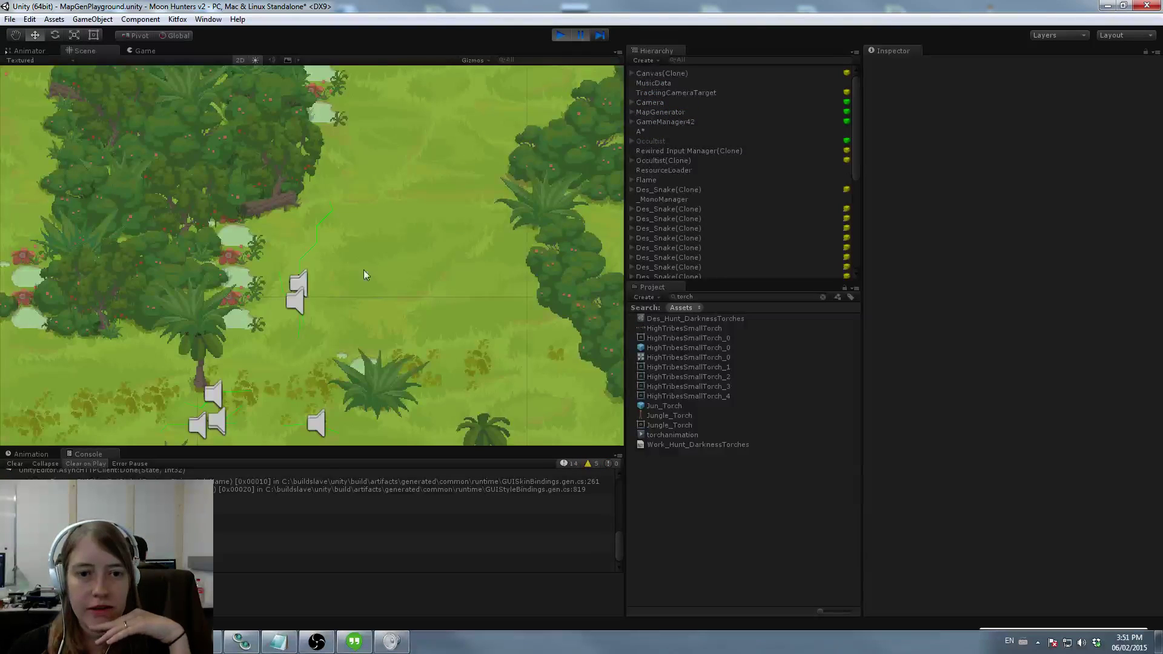
pyautogui.scroll(8, 323, 276)
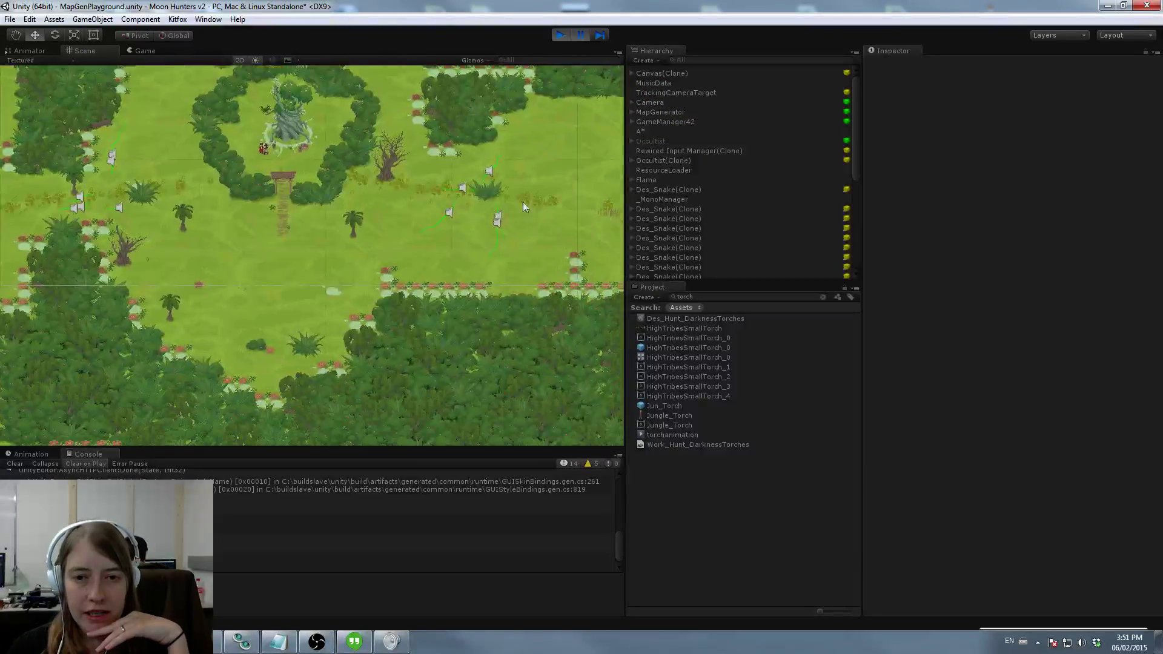
pyautogui.scroll(-8, 307, 207)
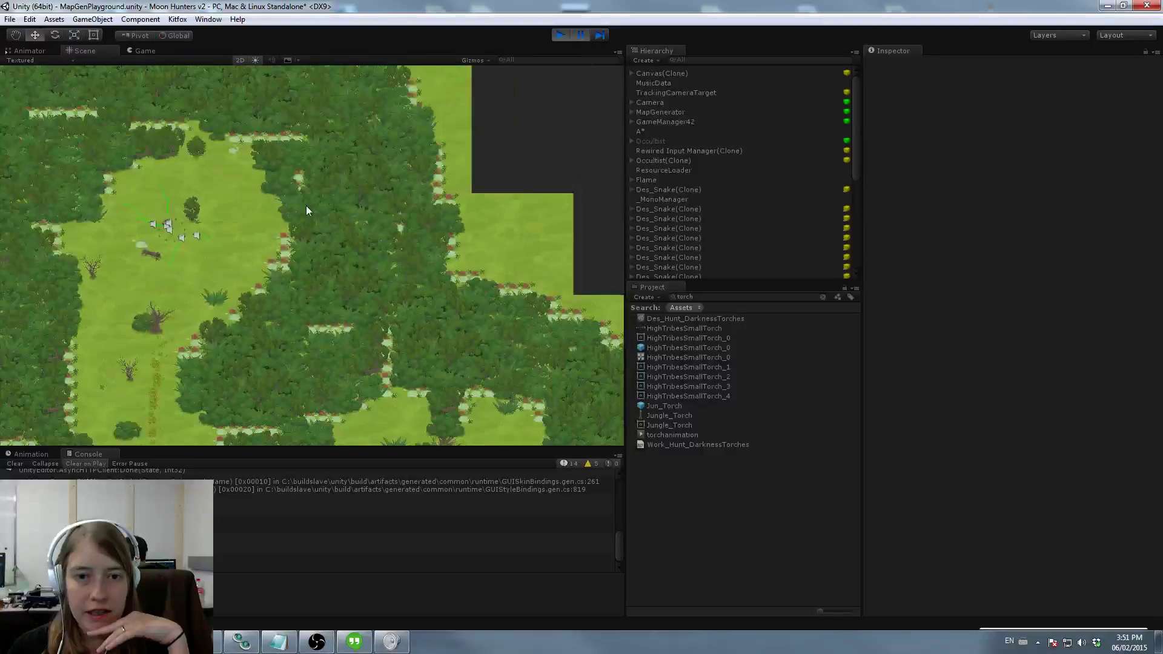
pyautogui.scroll(6, 311, 303)
pyautogui.scroll(-8, 311, 303)
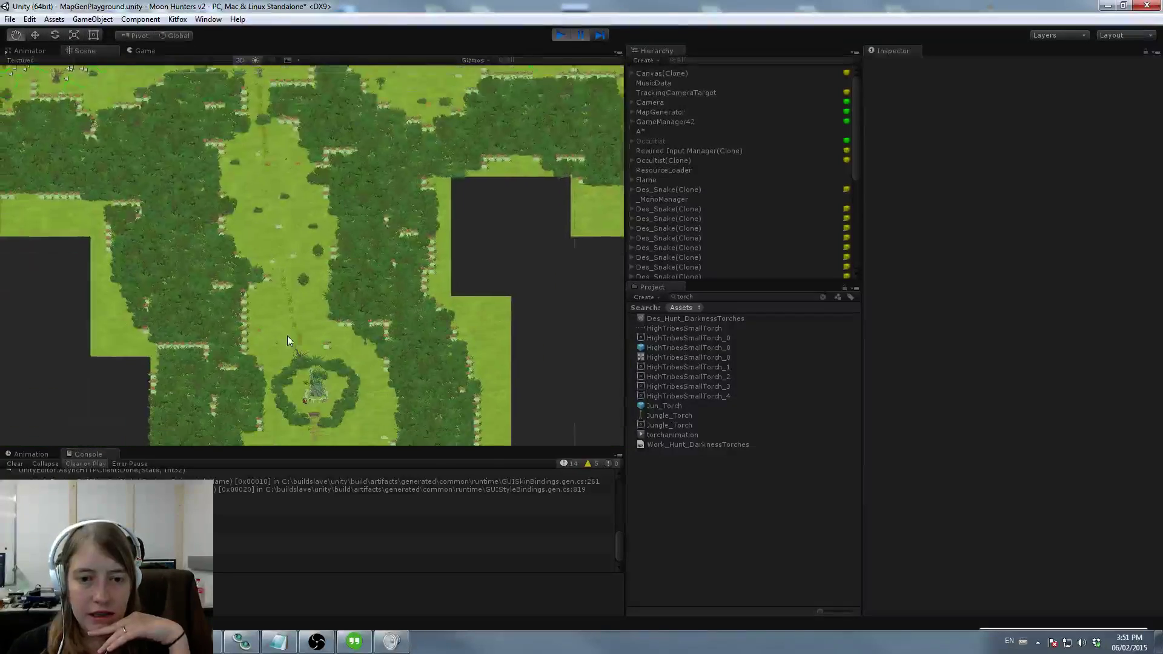
pyautogui.scroll(8, 321, 314)
pyautogui.scroll(-8, 369, 301)
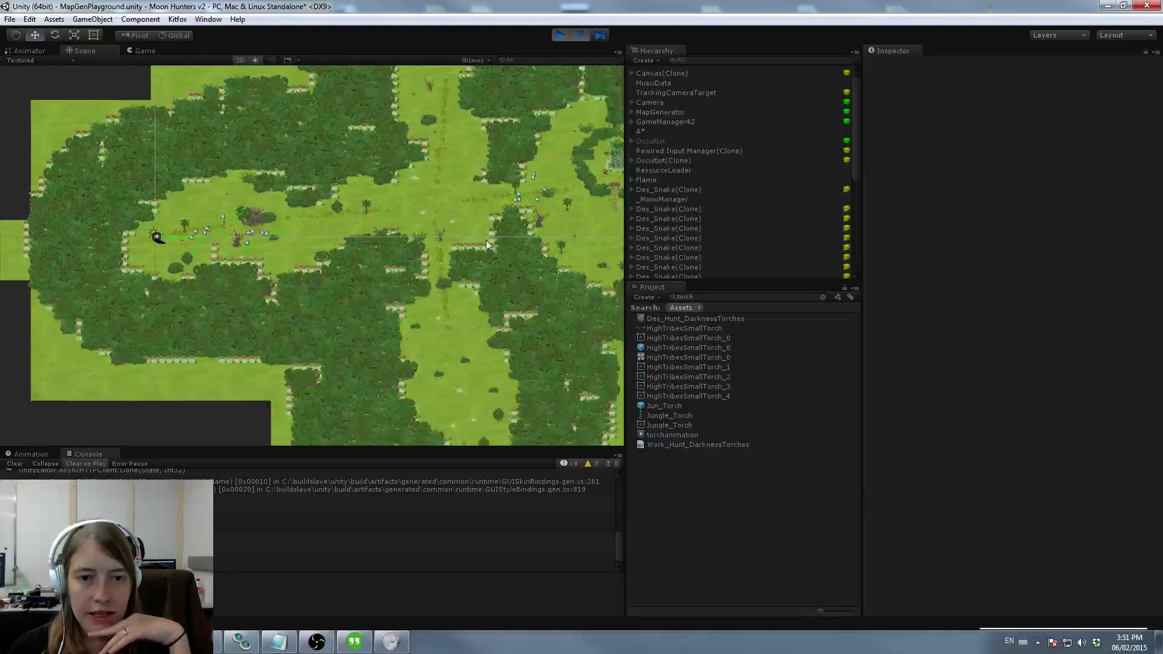
pyautogui.scroll(8, 408, 350)
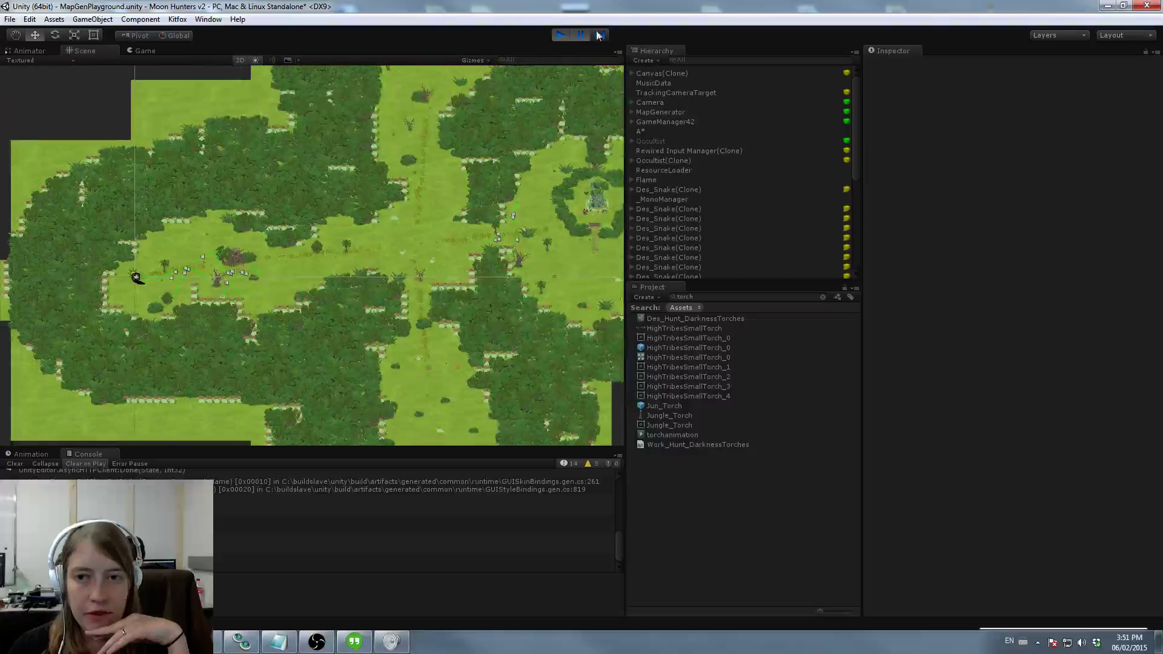
# Step: Restart the scene and examine a newly generated jungle map for the ziggurat
pyautogui.click(560, 36)
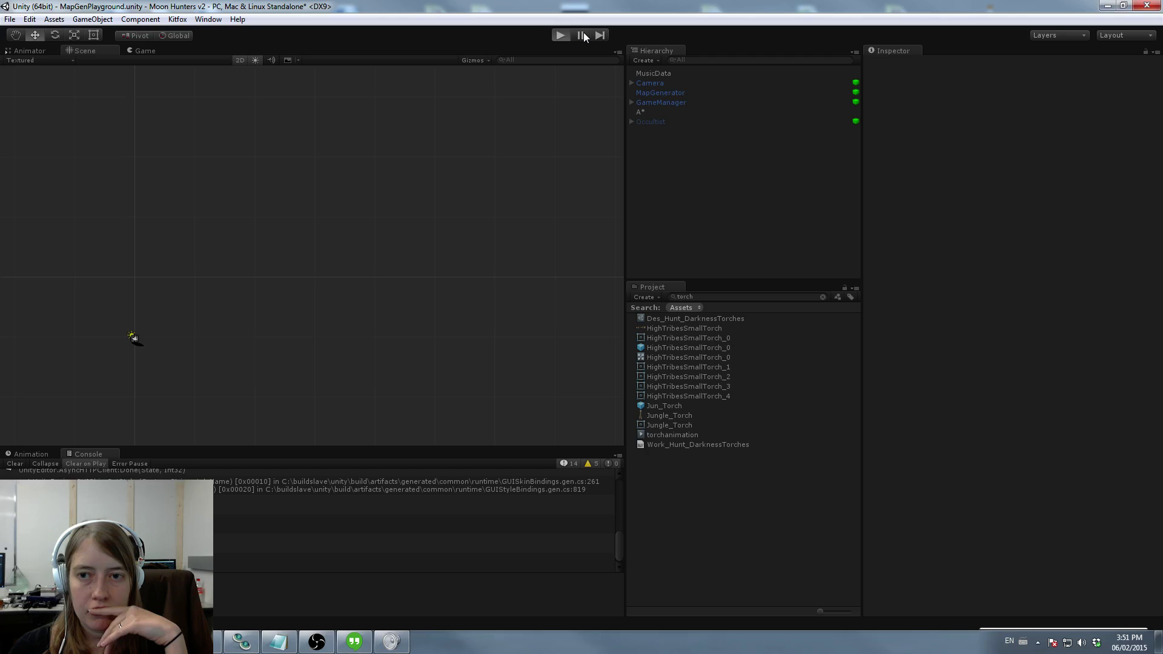
pyautogui.hotkey('ctrl', 'p')
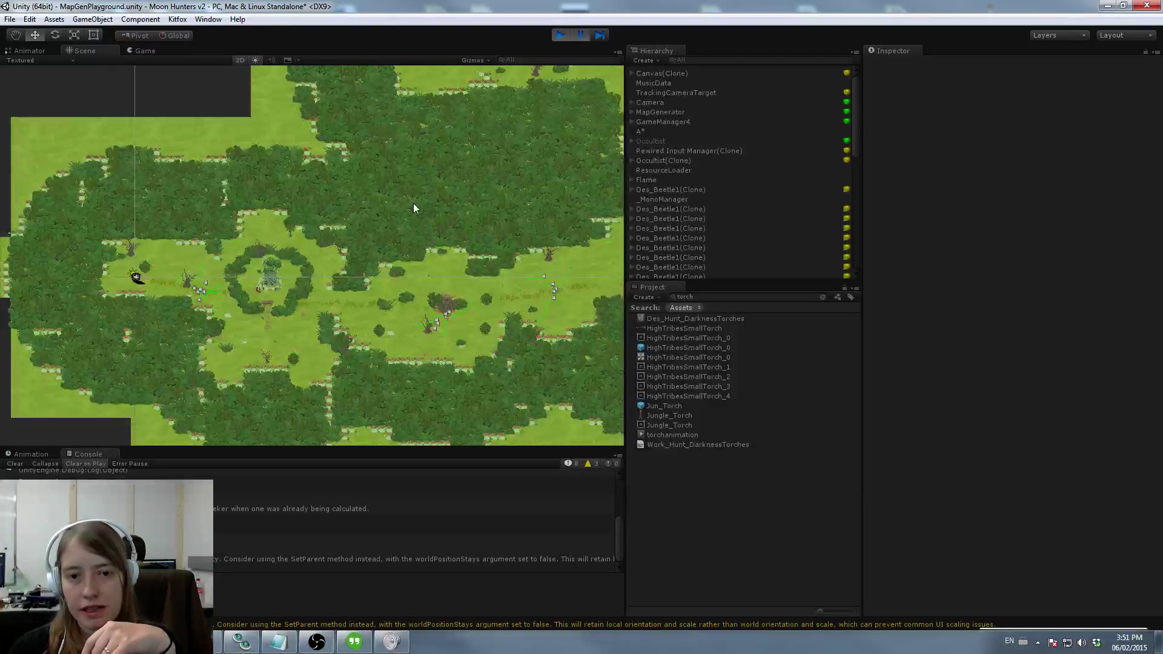
pyautogui.moveTo(425, 202); pyautogui.dragTo(342, 129, button='middle')
# Step: Search the project for "zigg" and check the rarity setting of the JungleChunkEventZigg prefab
pyautogui.click(740, 294)
pyautogui.press('BackSpace')
pyautogui.write('zigg')
pyautogui.click(685, 396)
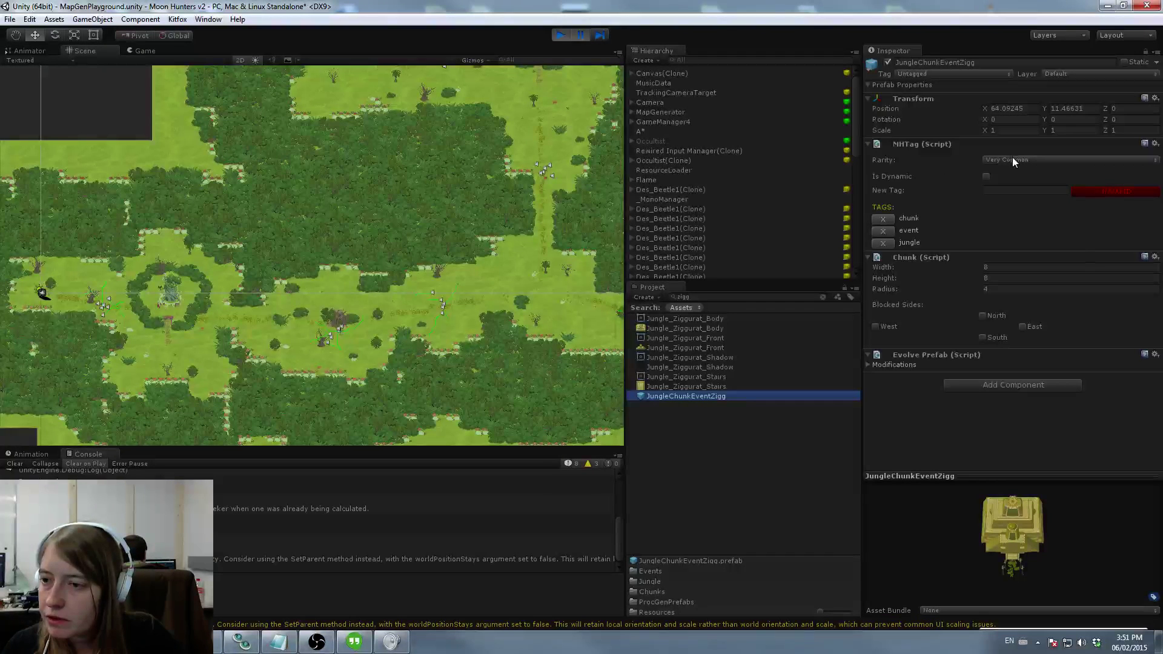
pyautogui.click(1012, 157)
pyautogui.click(930, 159)
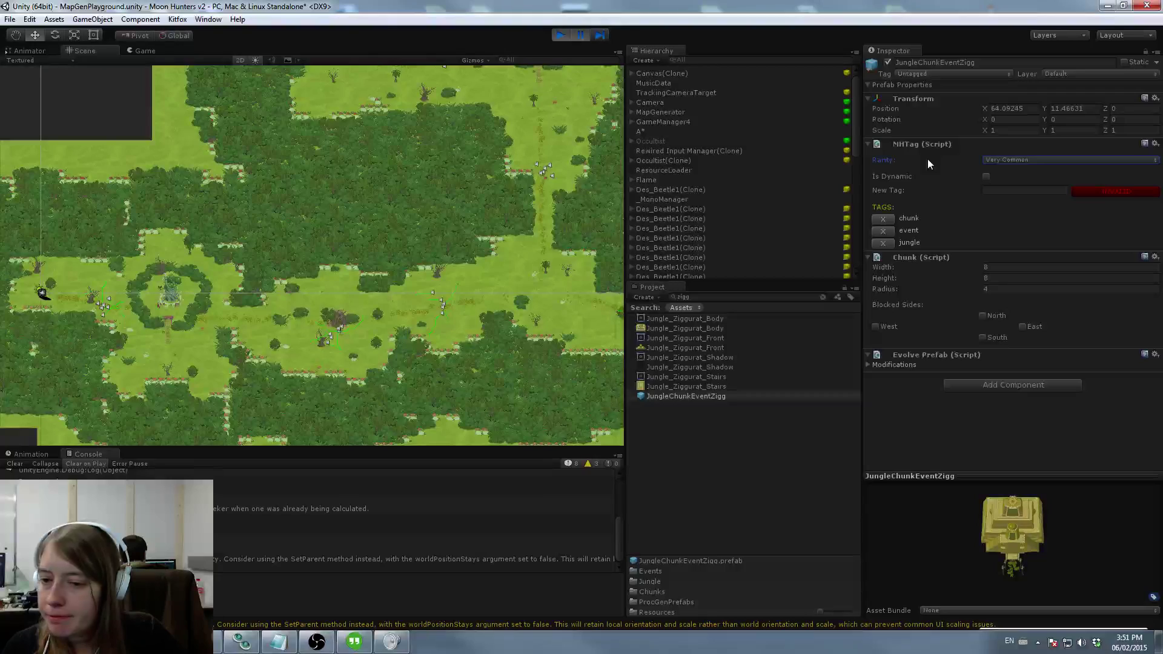
# Step: Look over the rest of the current map, rerun the scene and check the regenerated layout for the ziggurat
pyautogui.moveTo(372, 230); pyautogui.dragTo(144, 300, button='middle')
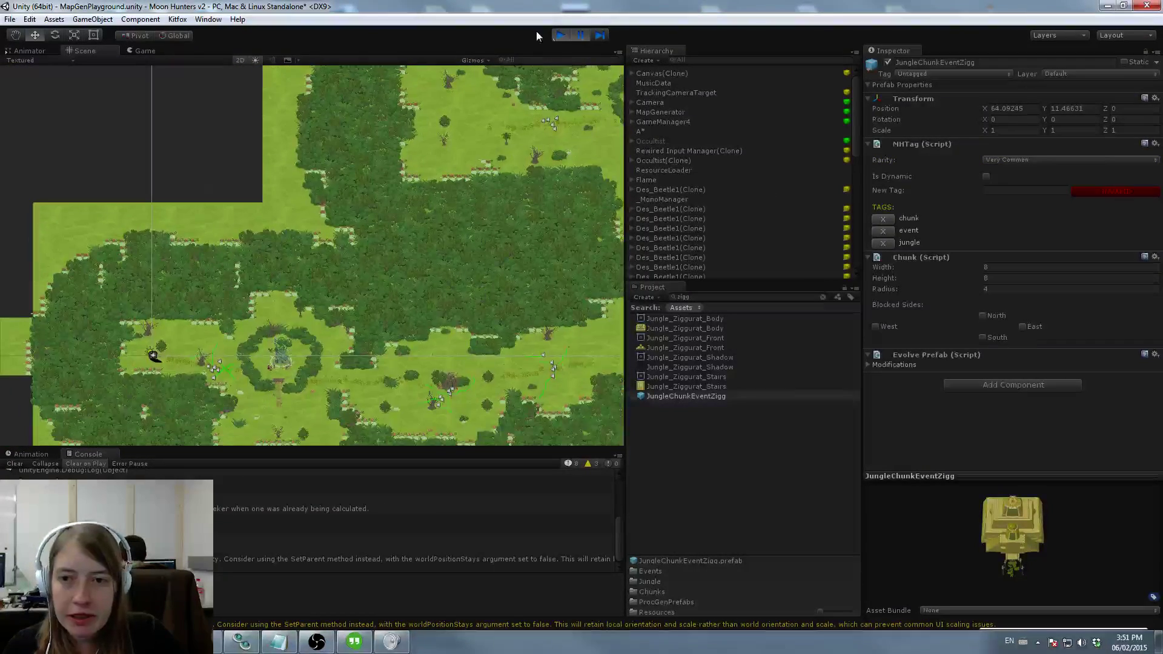
pyautogui.click(559, 35)
pyautogui.click(559, 35)
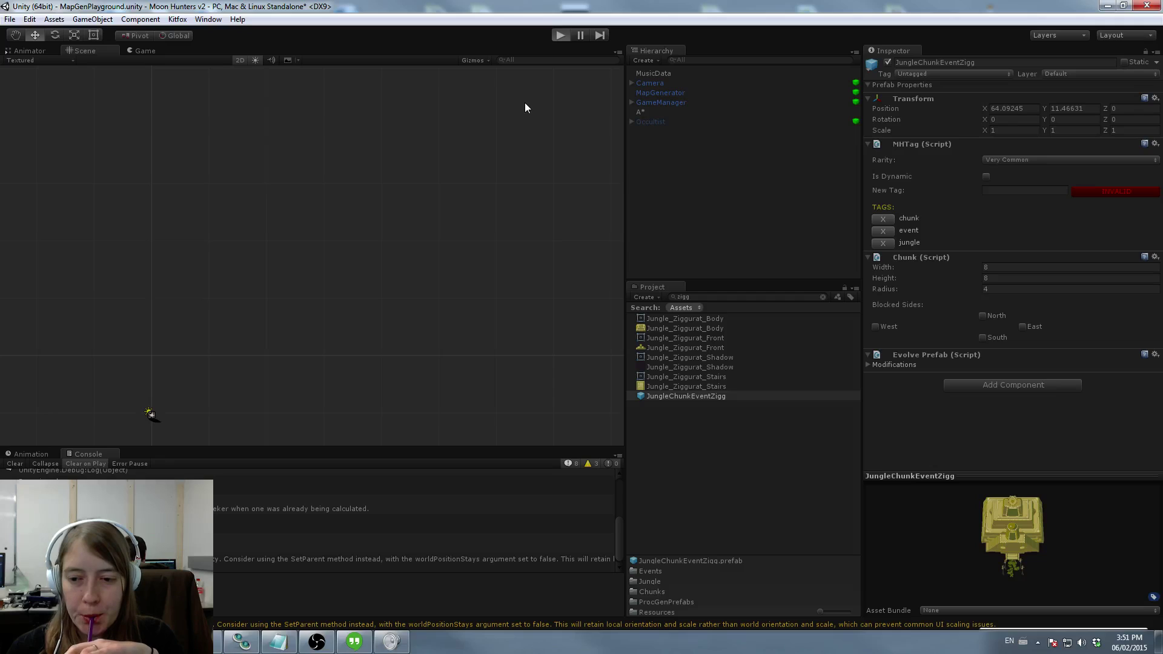
pyautogui.hotkey('ctrl', 'p')
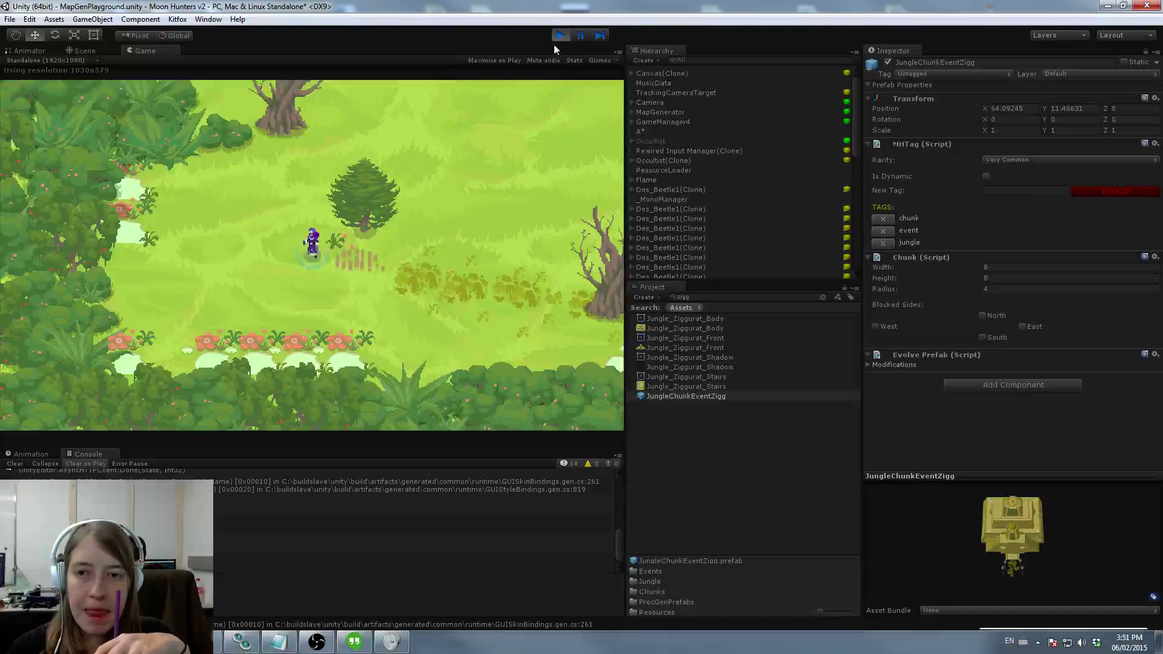
pyautogui.hotkey('ctrl', '1')
pyautogui.moveTo(503, 211); pyautogui.dragTo(418, 145, button='middle')
# Step: Open the JungleVillageNight scene from the Scenes folder without saving the changes to MapGenPlayground
pyautogui.click(10, 19)
pyautogui.click(36, 46)
pyautogui.scroll(-2, 179, 235)
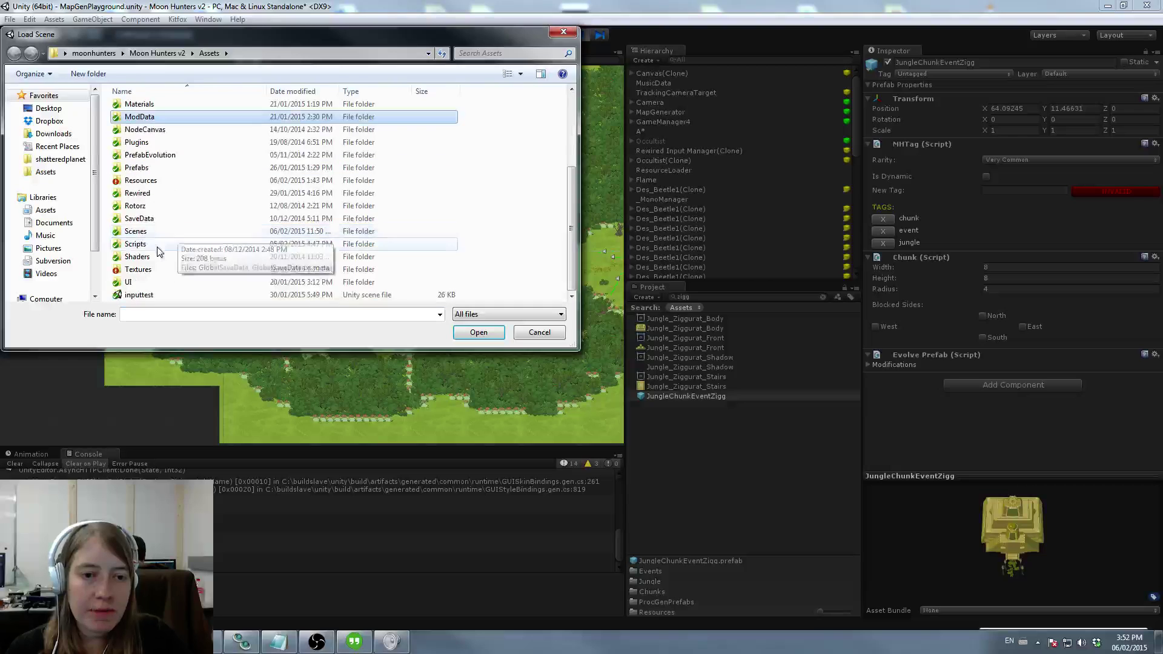
pyautogui.doubleClick(151, 236)
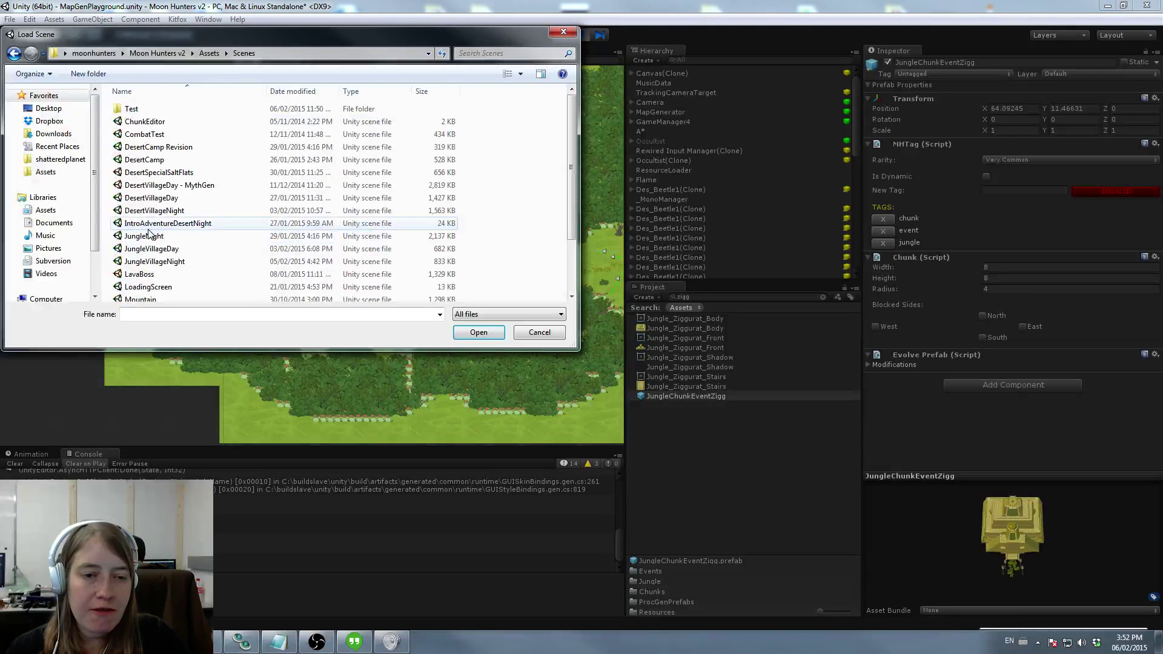
pyautogui.doubleClick(155, 261)
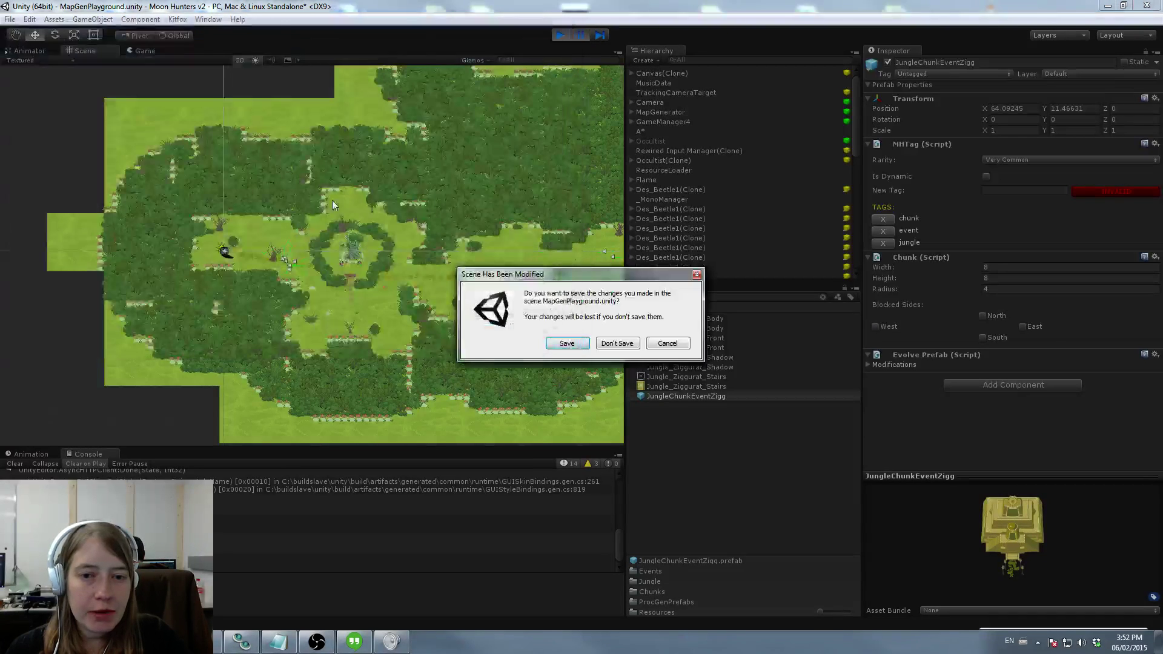
pyautogui.click(617, 343)
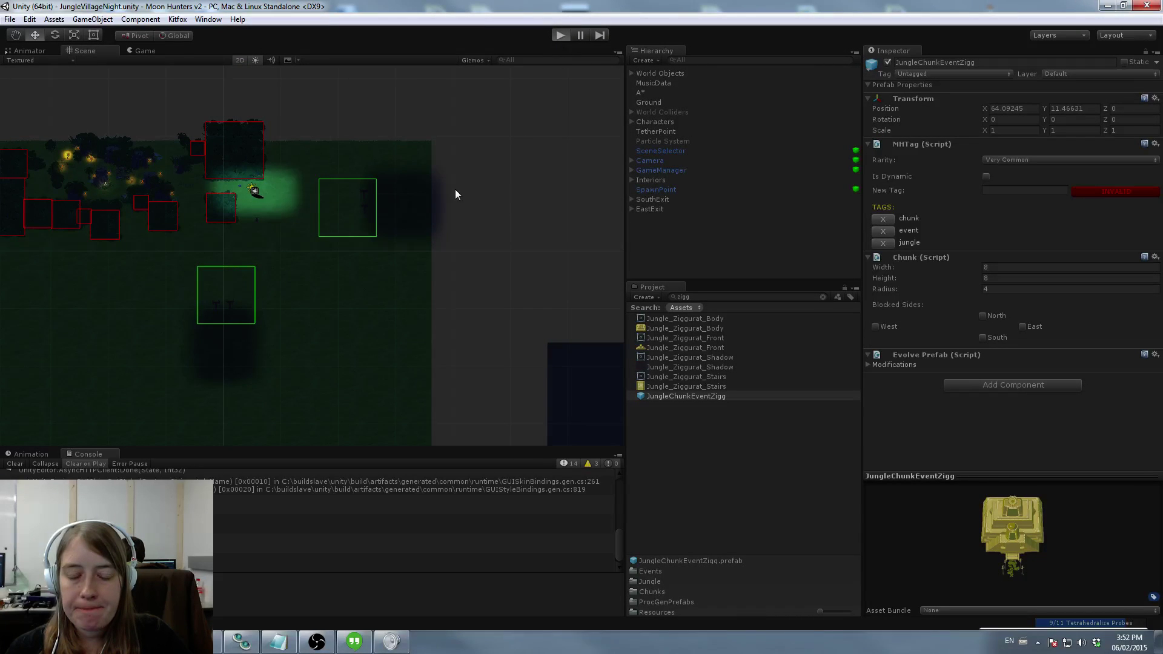
# Step: Play-test JungleVillageNight, dismiss the opening dialogue, walk the party around the torch-lit village, and end the test
pyautogui.hotkey('ctrl', 'p')
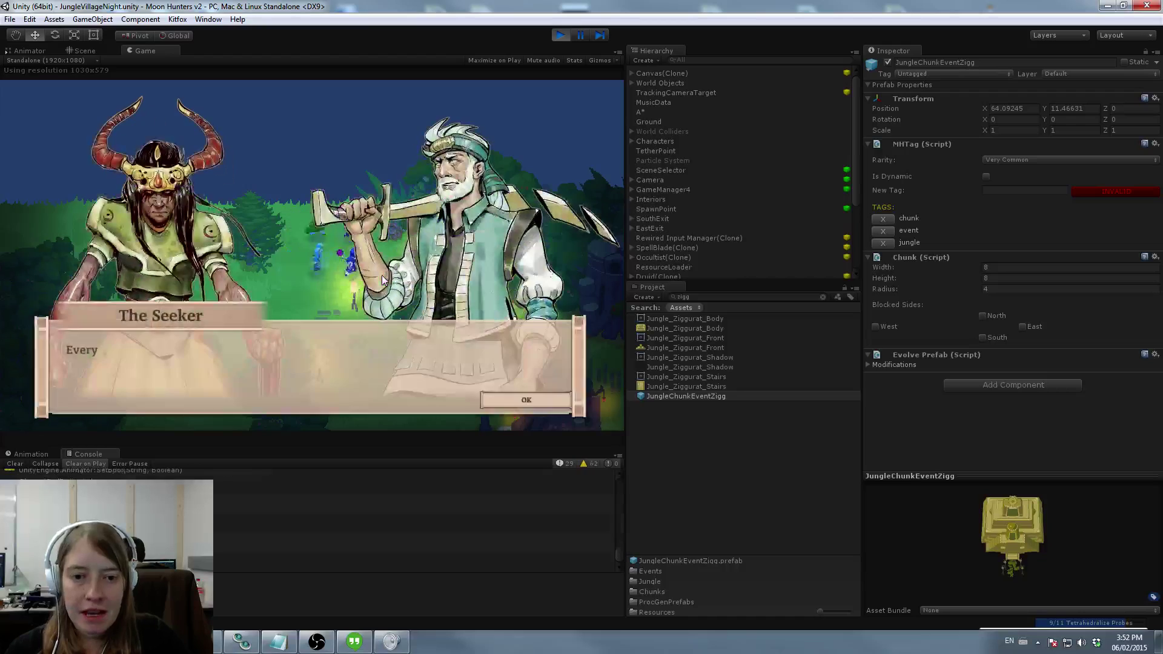
pyautogui.click(469, 351)
pyautogui.press('a')
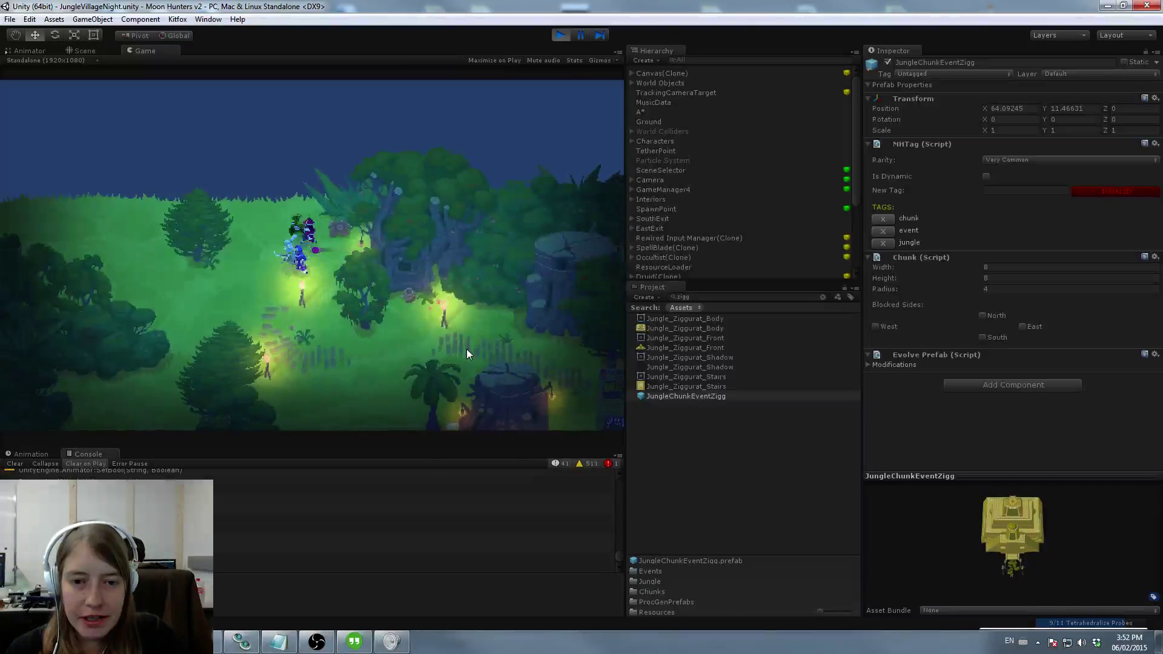
pyautogui.press('s')
pyautogui.click(354, 222)
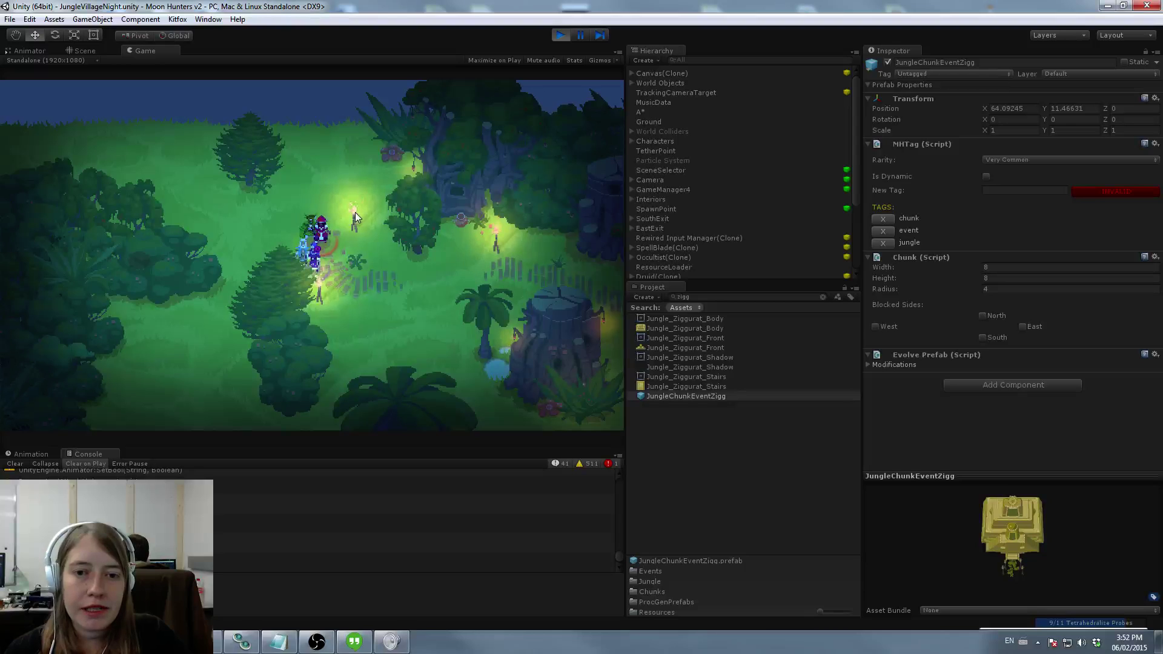
pyautogui.press('d')
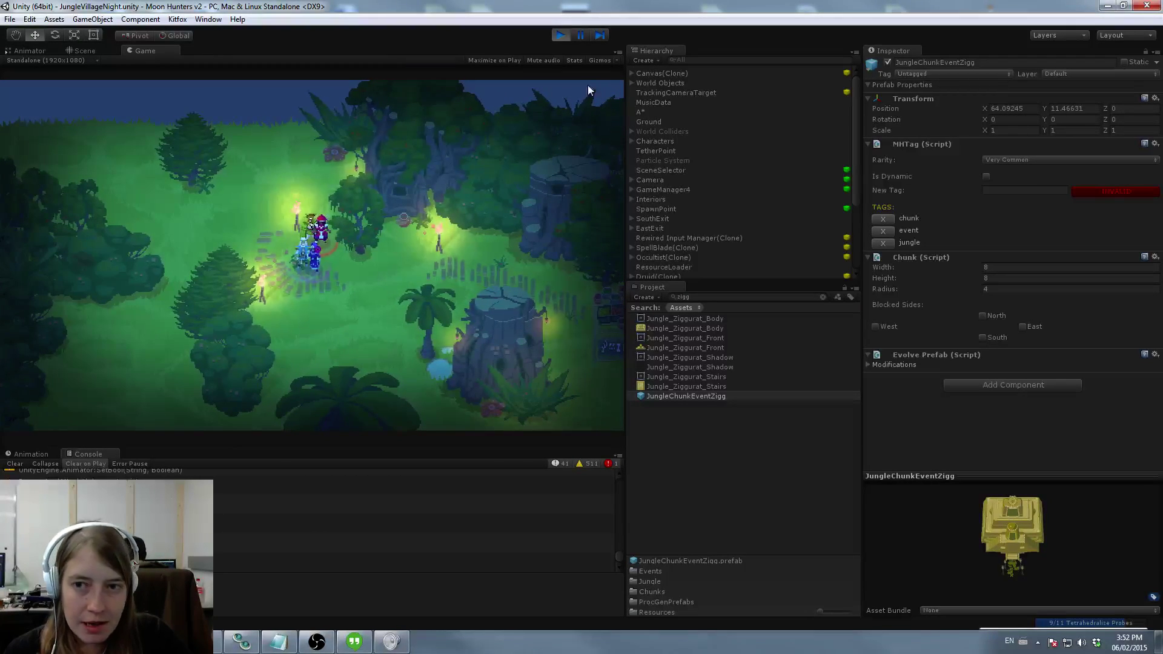
pyautogui.click(561, 36)
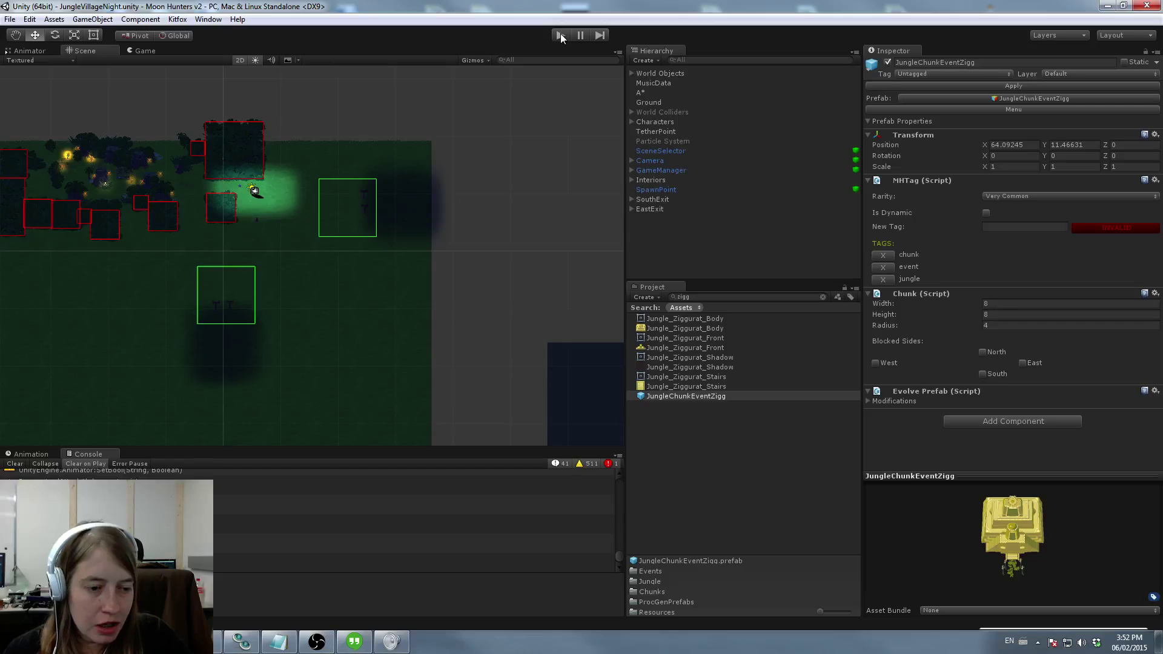